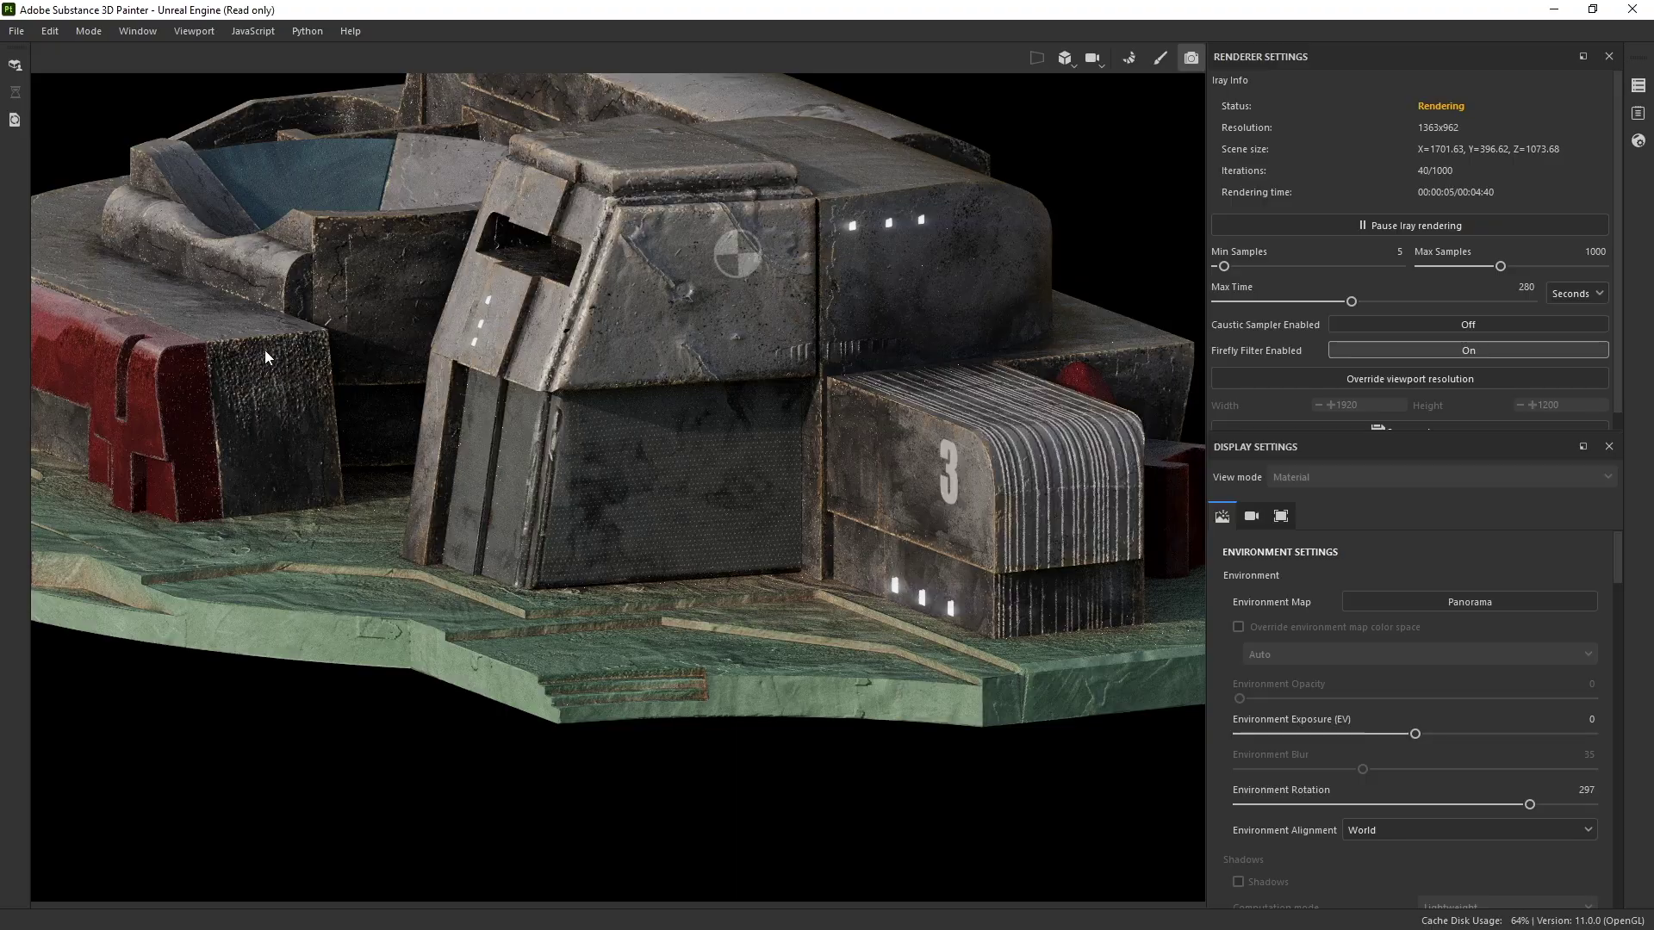
{"action": "scroll", "coordinate": [872, 596], "scroll_direction": "up", "scroll_amount": 10}
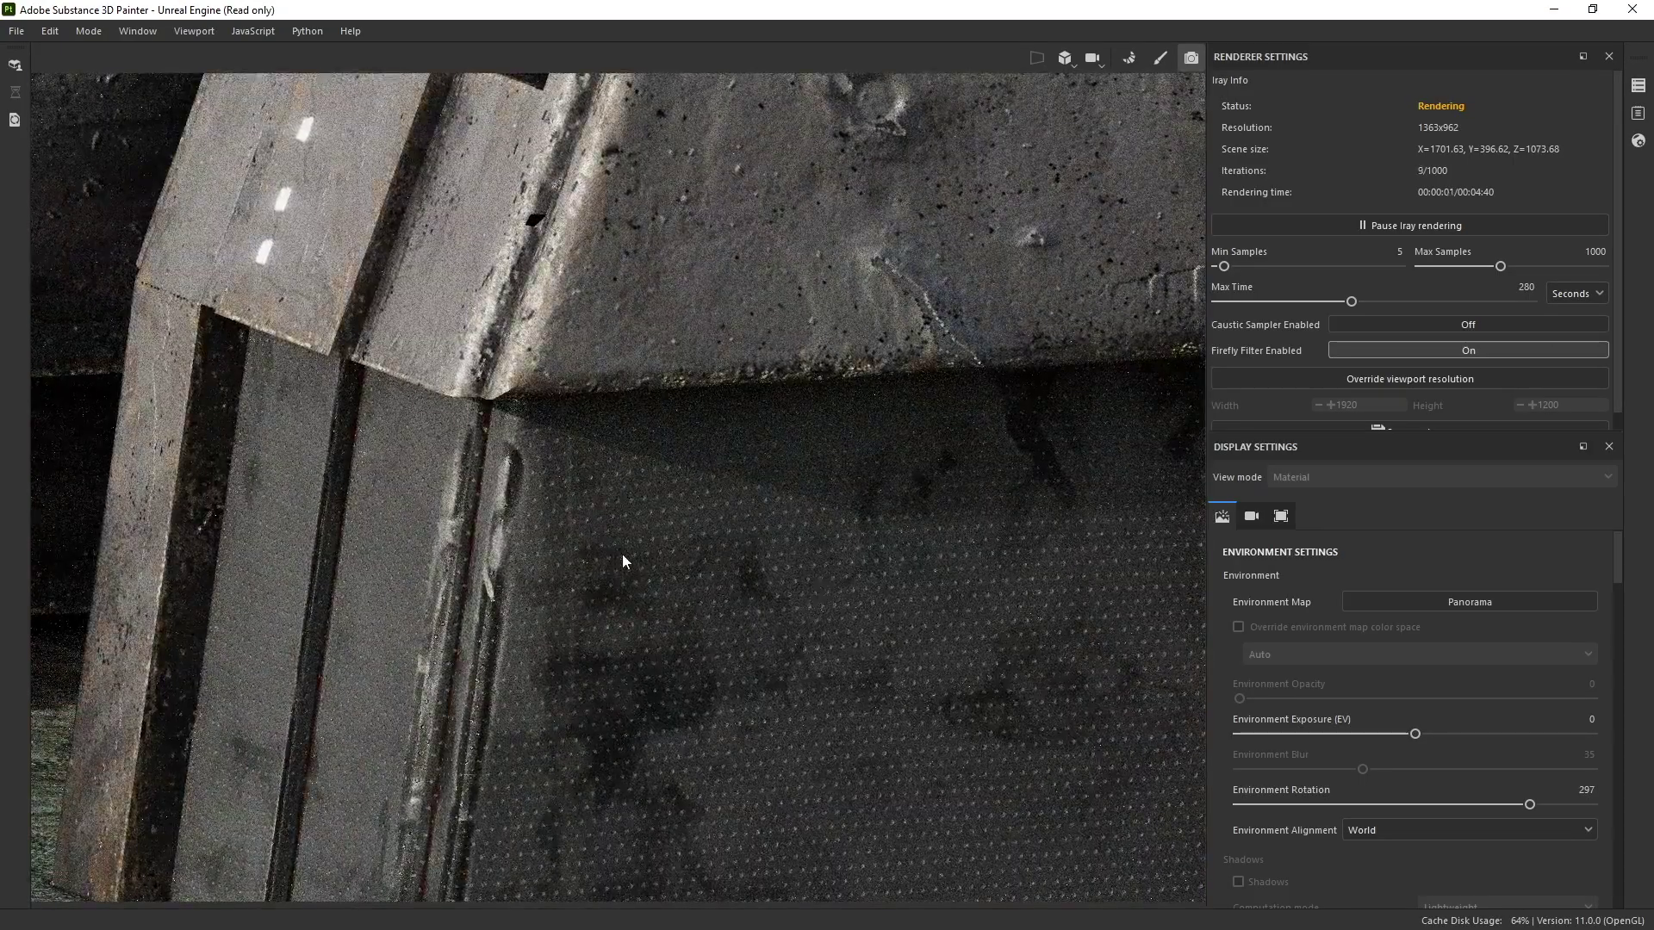
{"action": "left_click_drag", "start_coordinate": [622, 555], "coordinate": [611, 362], "text": "alt"}
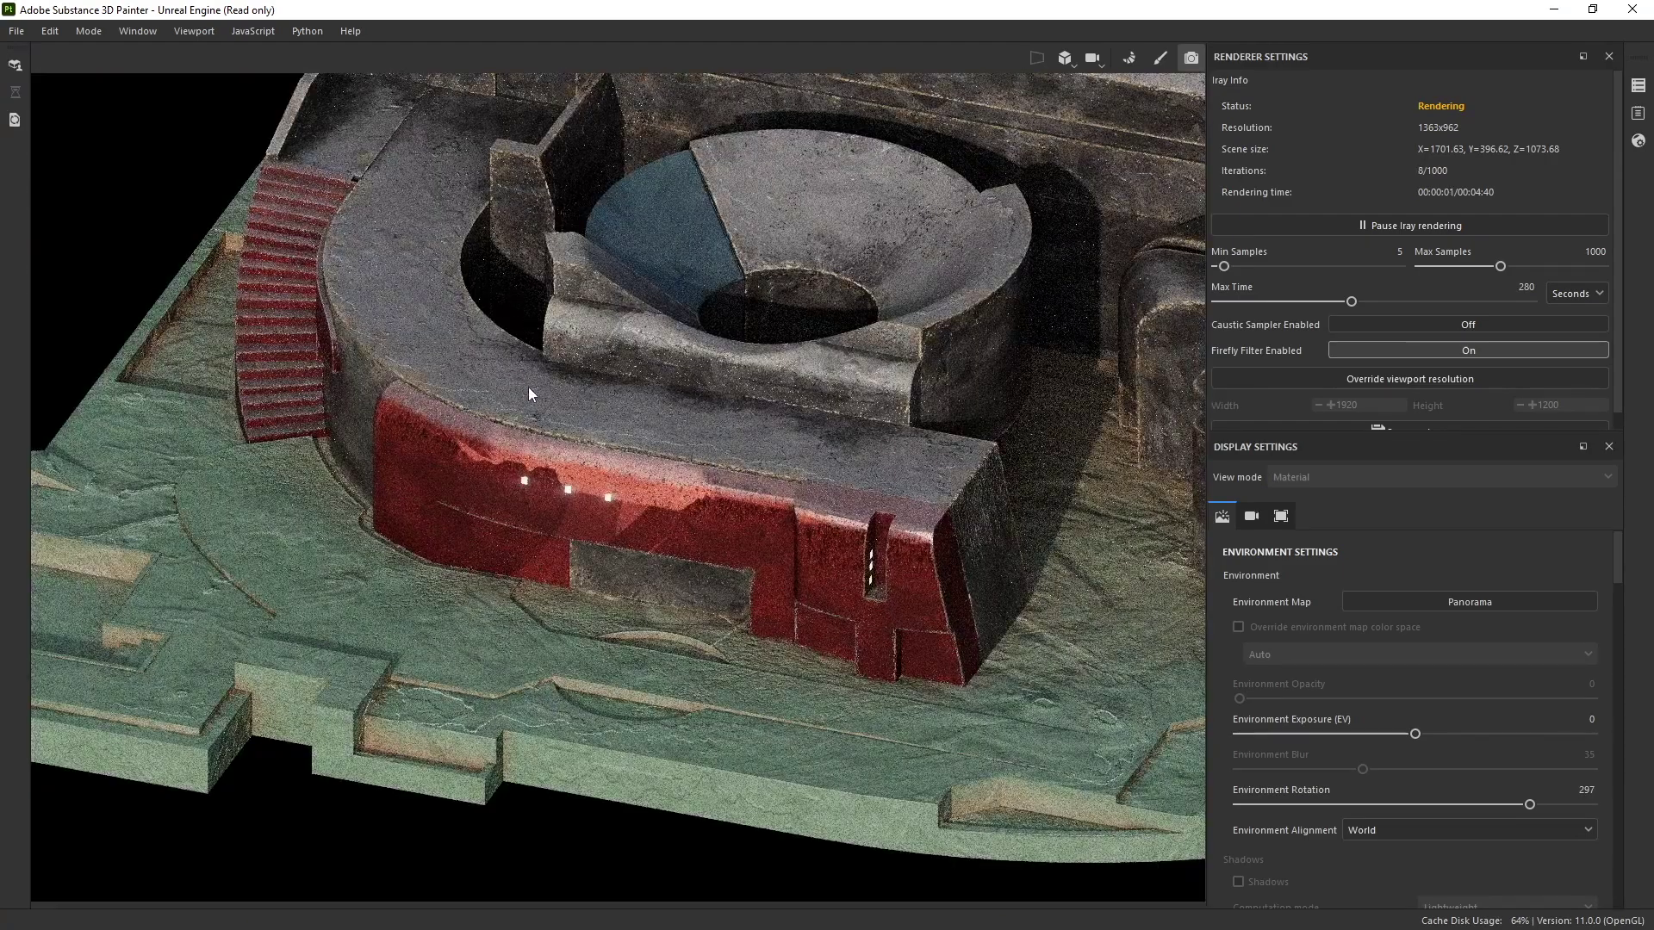
{"action": "left_click_drag", "start_coordinate": [529, 389], "coordinate": [590, 334], "text": "alt"}
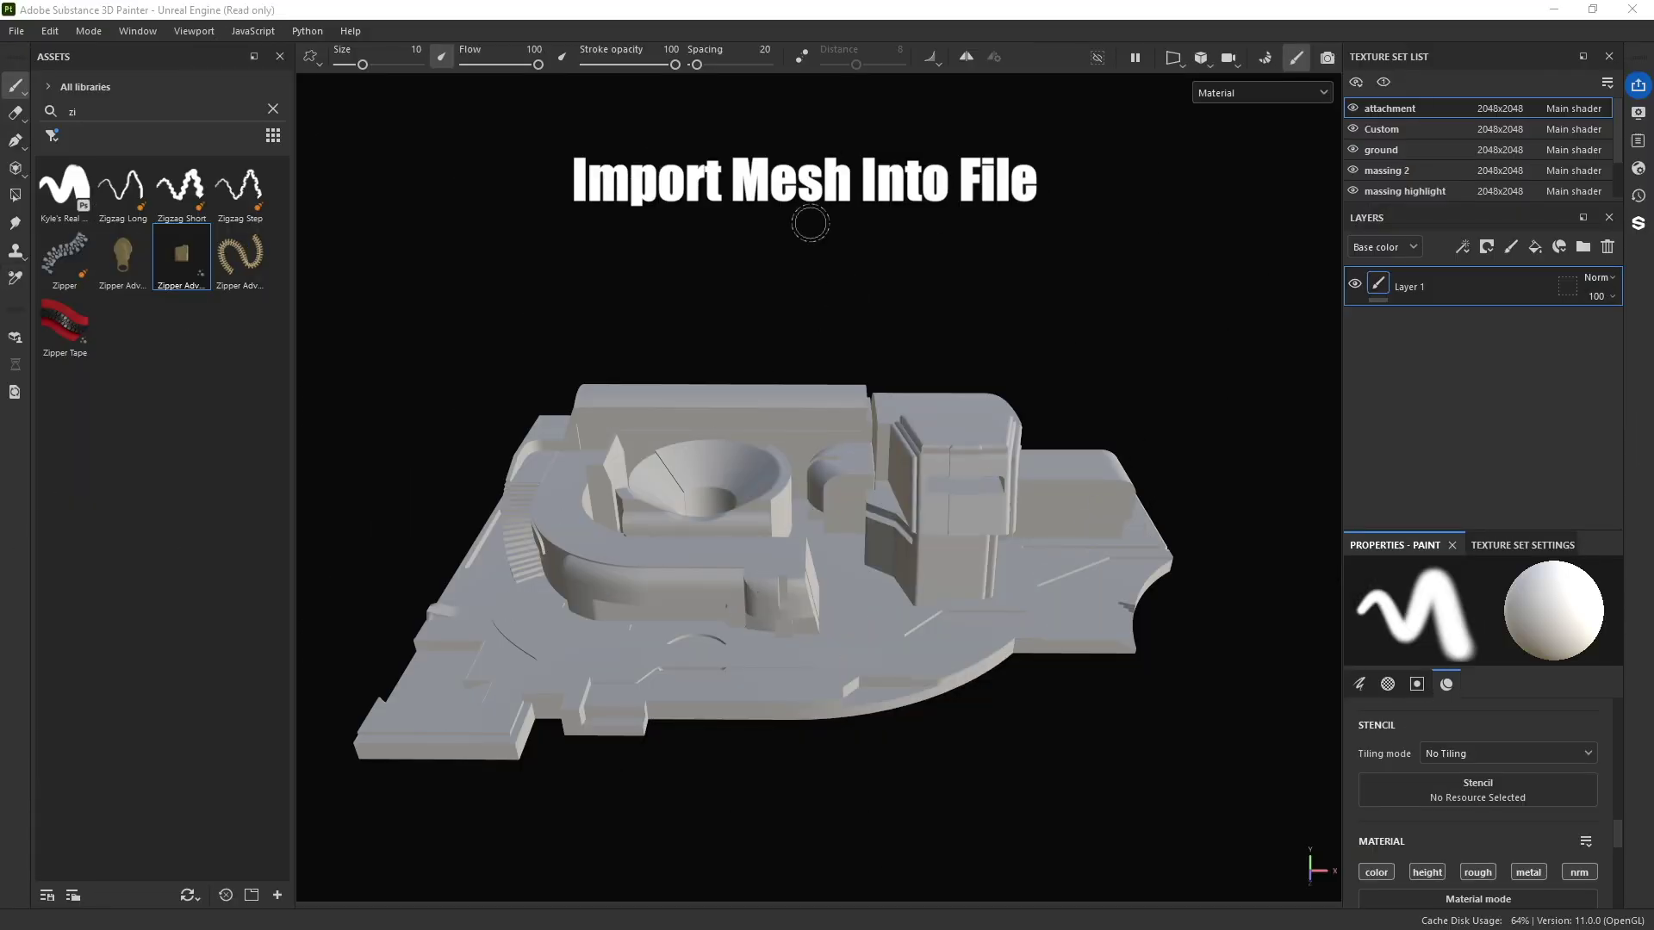
{"action": "left_click", "coordinate": [26, 32]}
{"action": "left_click", "coordinate": [27, 56]}
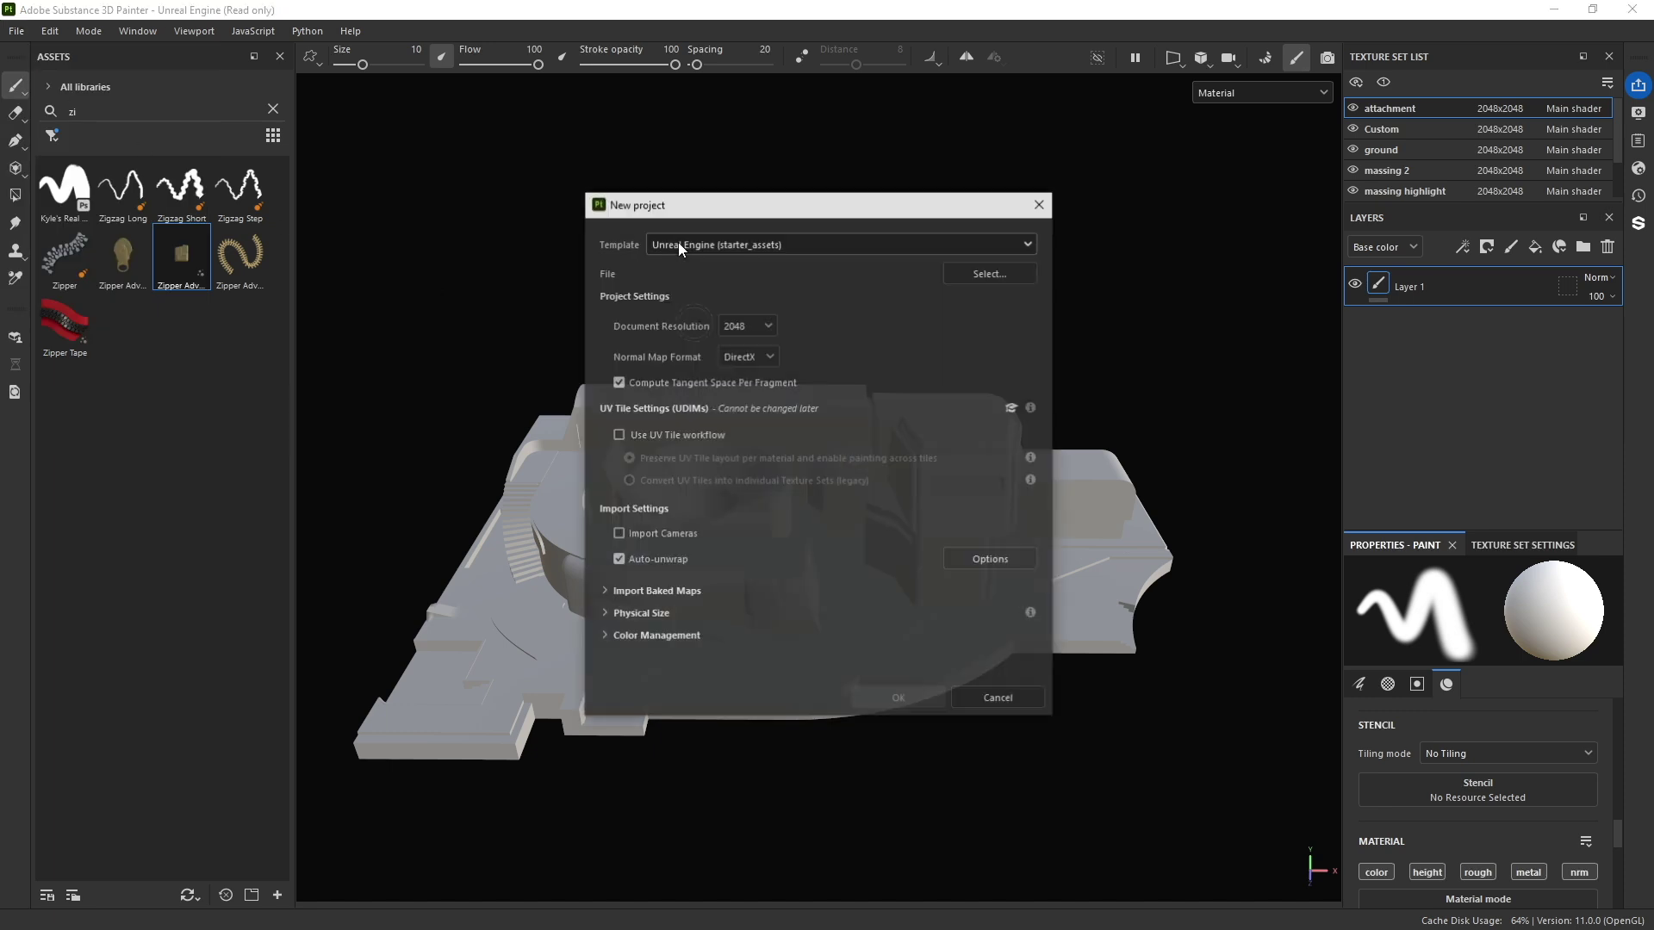
{"action": "left_click", "coordinate": [977, 276]}
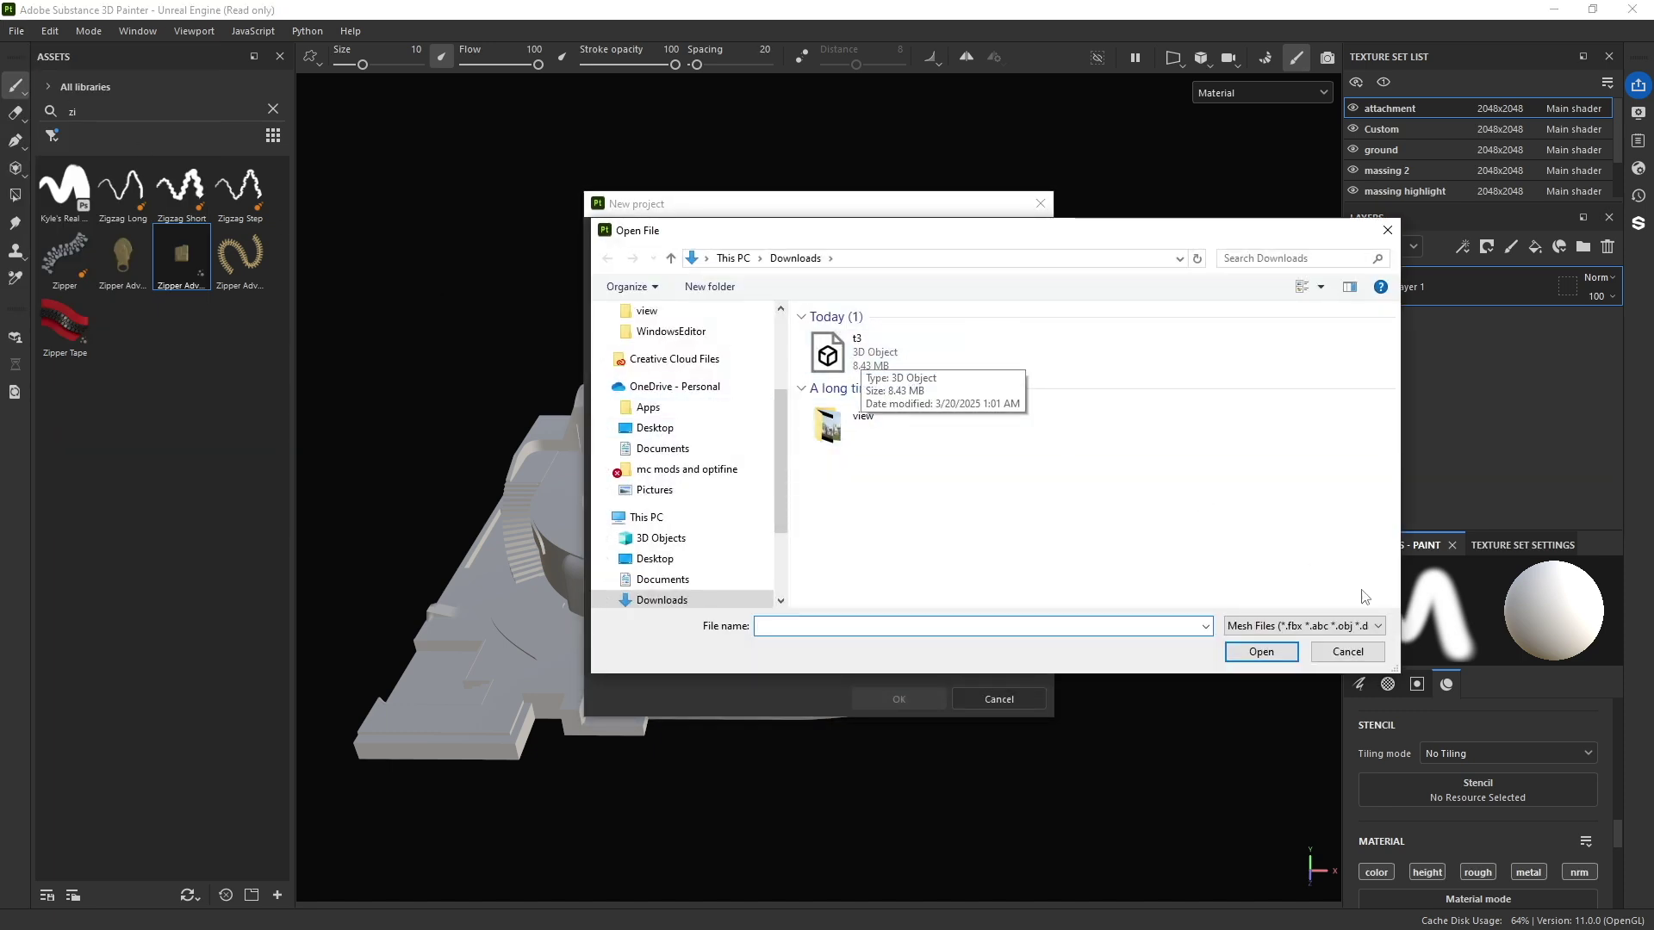
{"action": "left_click", "coordinate": [1348, 652]}
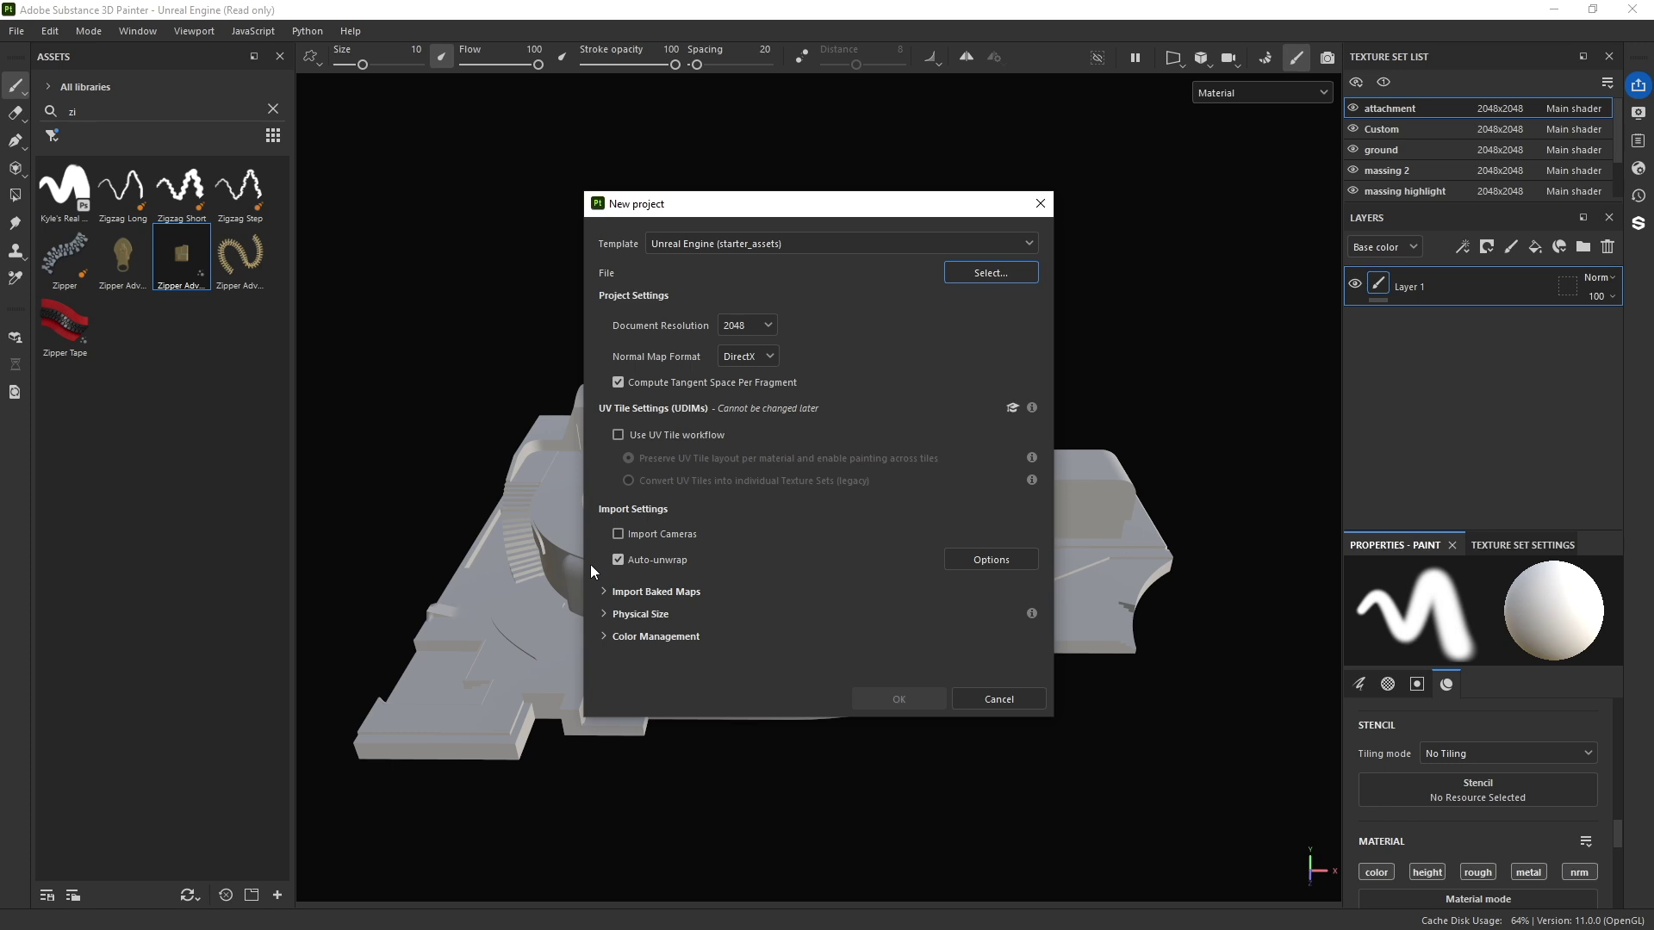
{"action": "left_click", "coordinate": [999, 700]}
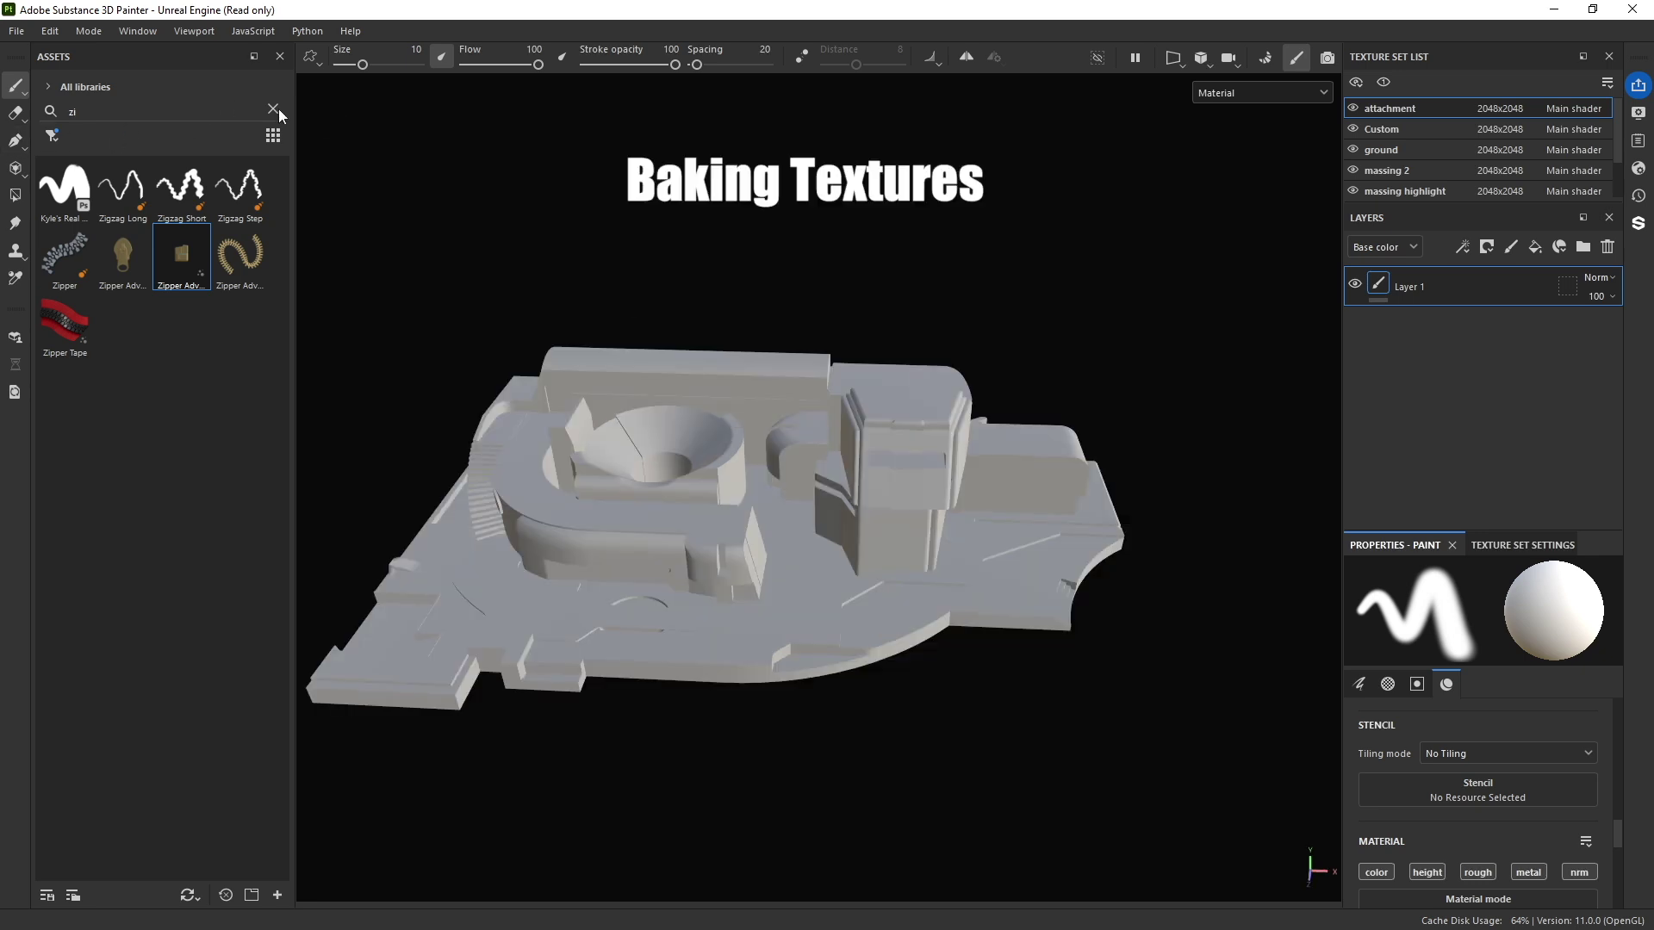
Step: Clear the asset search, and try the Artificial Leather material on the Custom texture set before undoing it
{"action": "left_click", "coordinate": [272, 111]}
{"action": "mouse_move", "coordinate": [65, 188]}
{"action": "left_mouse_down"}
{"action": "mouse_move", "coordinate": [69, 207]}
{"action": "mouse_move", "coordinate": [705, 488]}
{"action": "mouse_move", "coordinate": [643, 505]}
{"action": "mouse_move", "coordinate": [695, 340]}
{"action": "mouse_move", "coordinate": [776, 397]}
{"action": "mouse_move", "coordinate": [658, 380]}
{"action": "mouse_move", "coordinate": [589, 418]}
{"action": "left_mouse_up"}
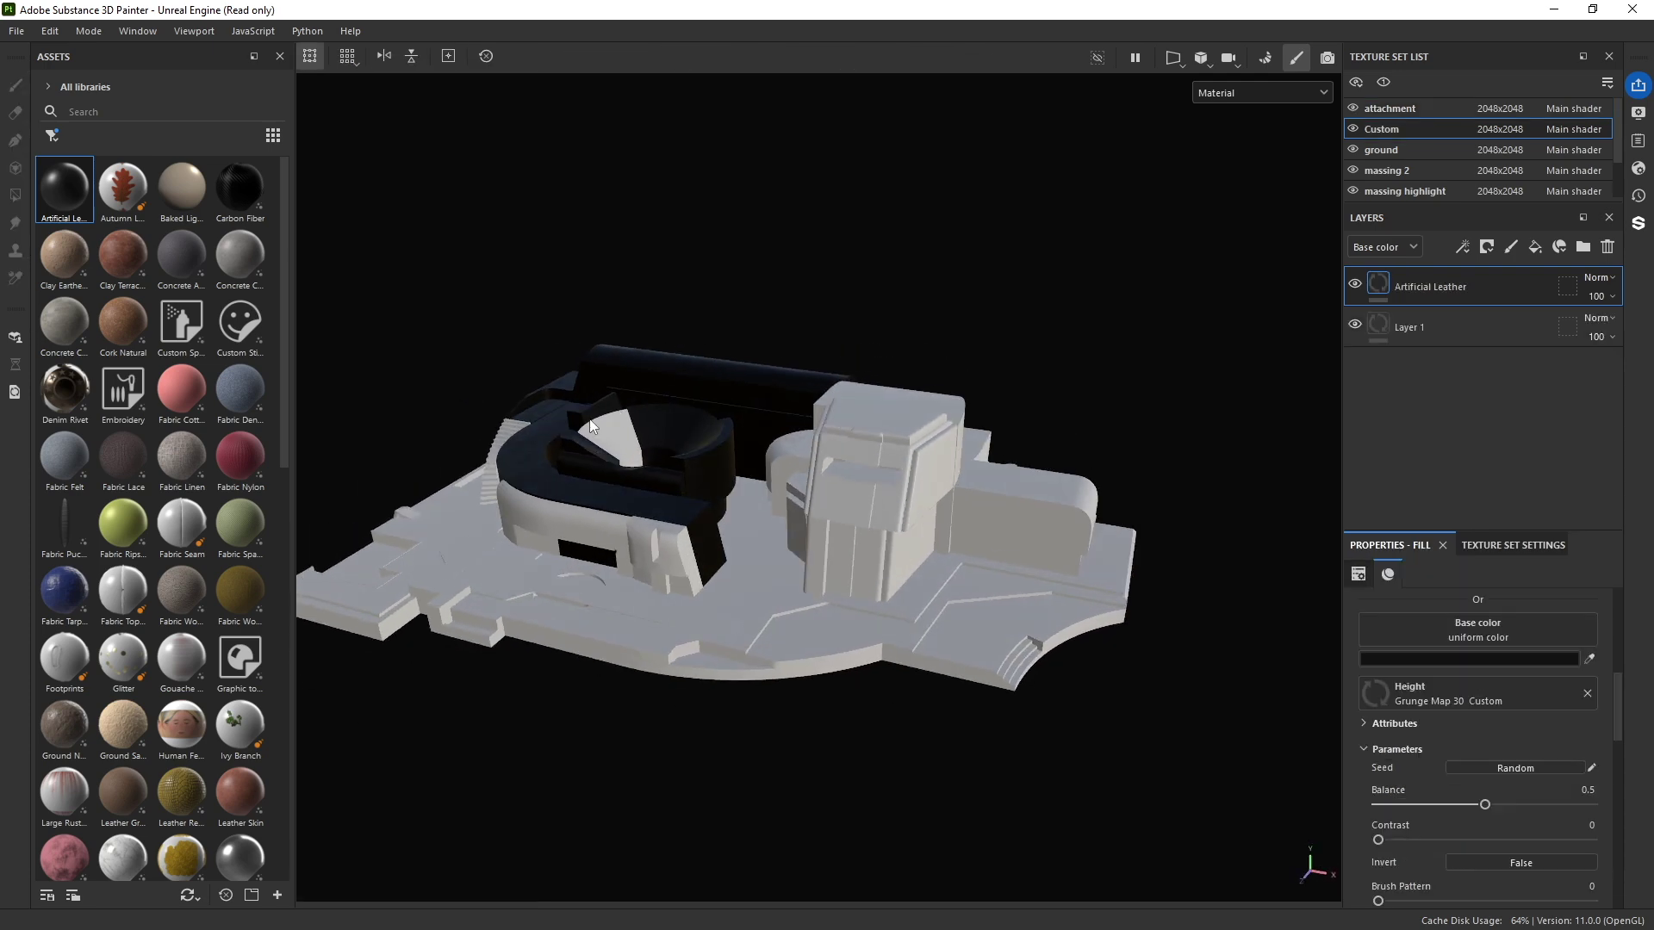
{"action": "key", "text": "ctrl+z"}
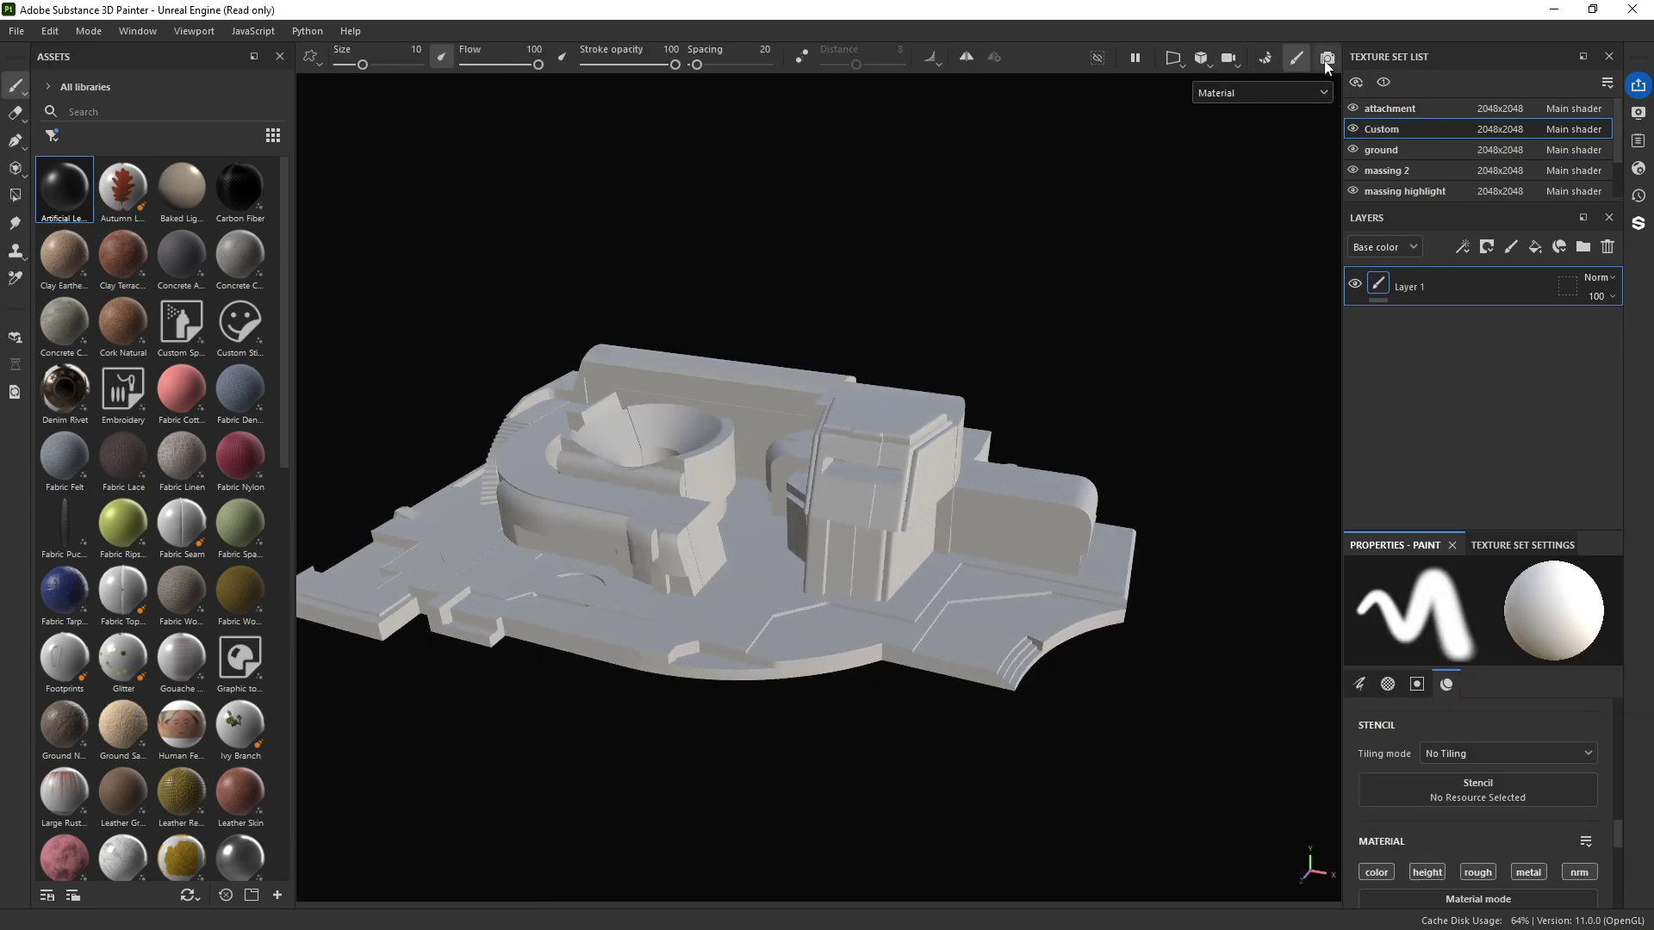
Step: Filter the assets to smart materials, and try Bronze Armor on the massing 2 texture set before undoing it
{"action": "left_click", "coordinate": [53, 136]}
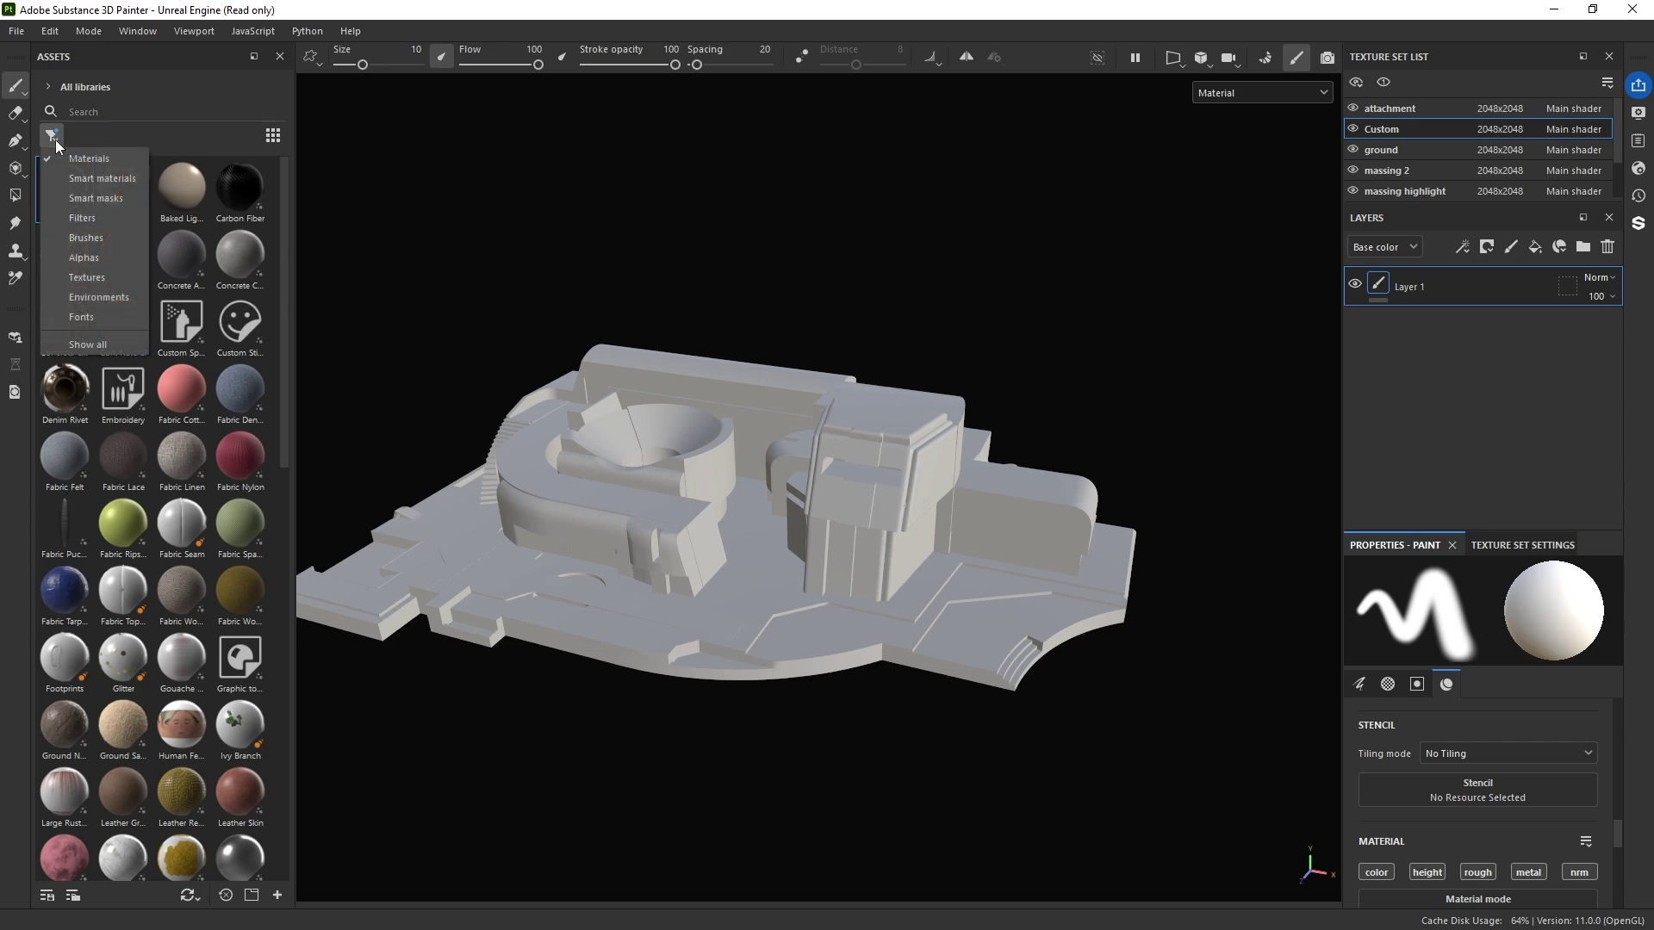
{"action": "left_click", "coordinate": [86, 179]}
{"action": "mouse_move", "coordinate": [252, 191]}
{"action": "left_mouse_down"}
{"action": "mouse_move", "coordinate": [310, 258]}
{"action": "mouse_move", "coordinate": [685, 550]}
{"action": "mouse_move", "coordinate": [875, 495]}
{"action": "mouse_move", "coordinate": [940, 498]}
{"action": "mouse_move", "coordinate": [905, 506]}
{"action": "mouse_move", "coordinate": [690, 369]}
{"action": "mouse_move", "coordinate": [785, 414]}
{"action": "mouse_move", "coordinate": [1067, 458]}
{"action": "mouse_move", "coordinate": [1045, 498]}
{"action": "mouse_move", "coordinate": [1062, 364]}
{"action": "left_mouse_up"}
{"action": "key", "text": "ctrl+z"}
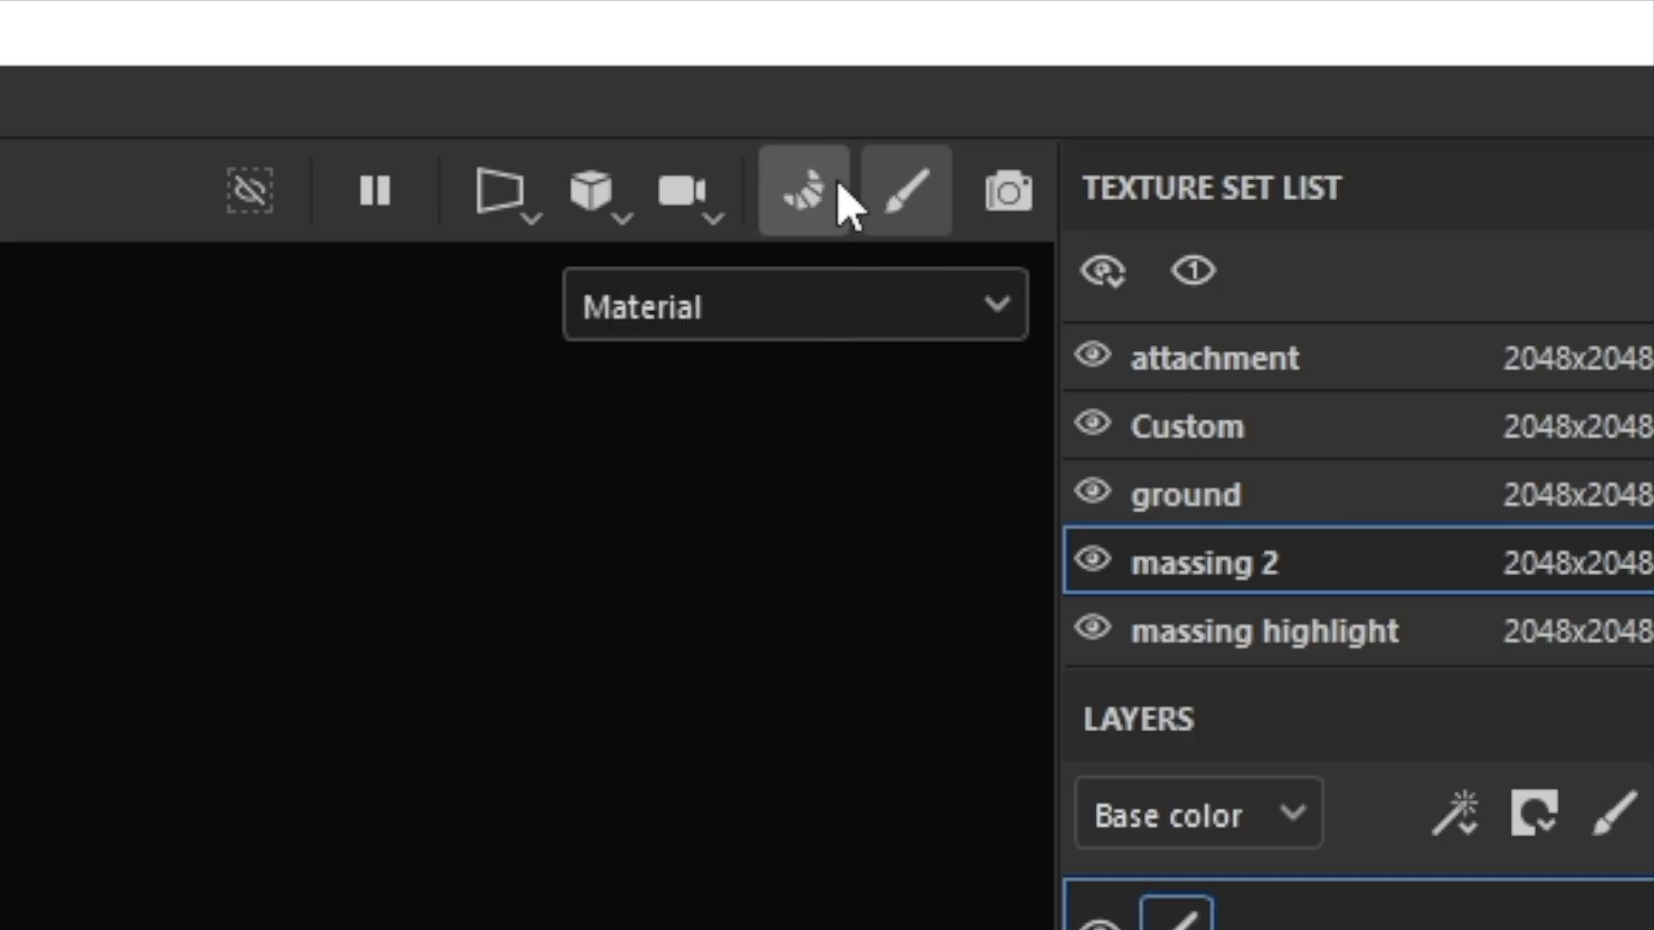
Step: Bake the selected mesh maps for all texture sets and return to painting mode
{"action": "left_click", "coordinate": [89, 31]}
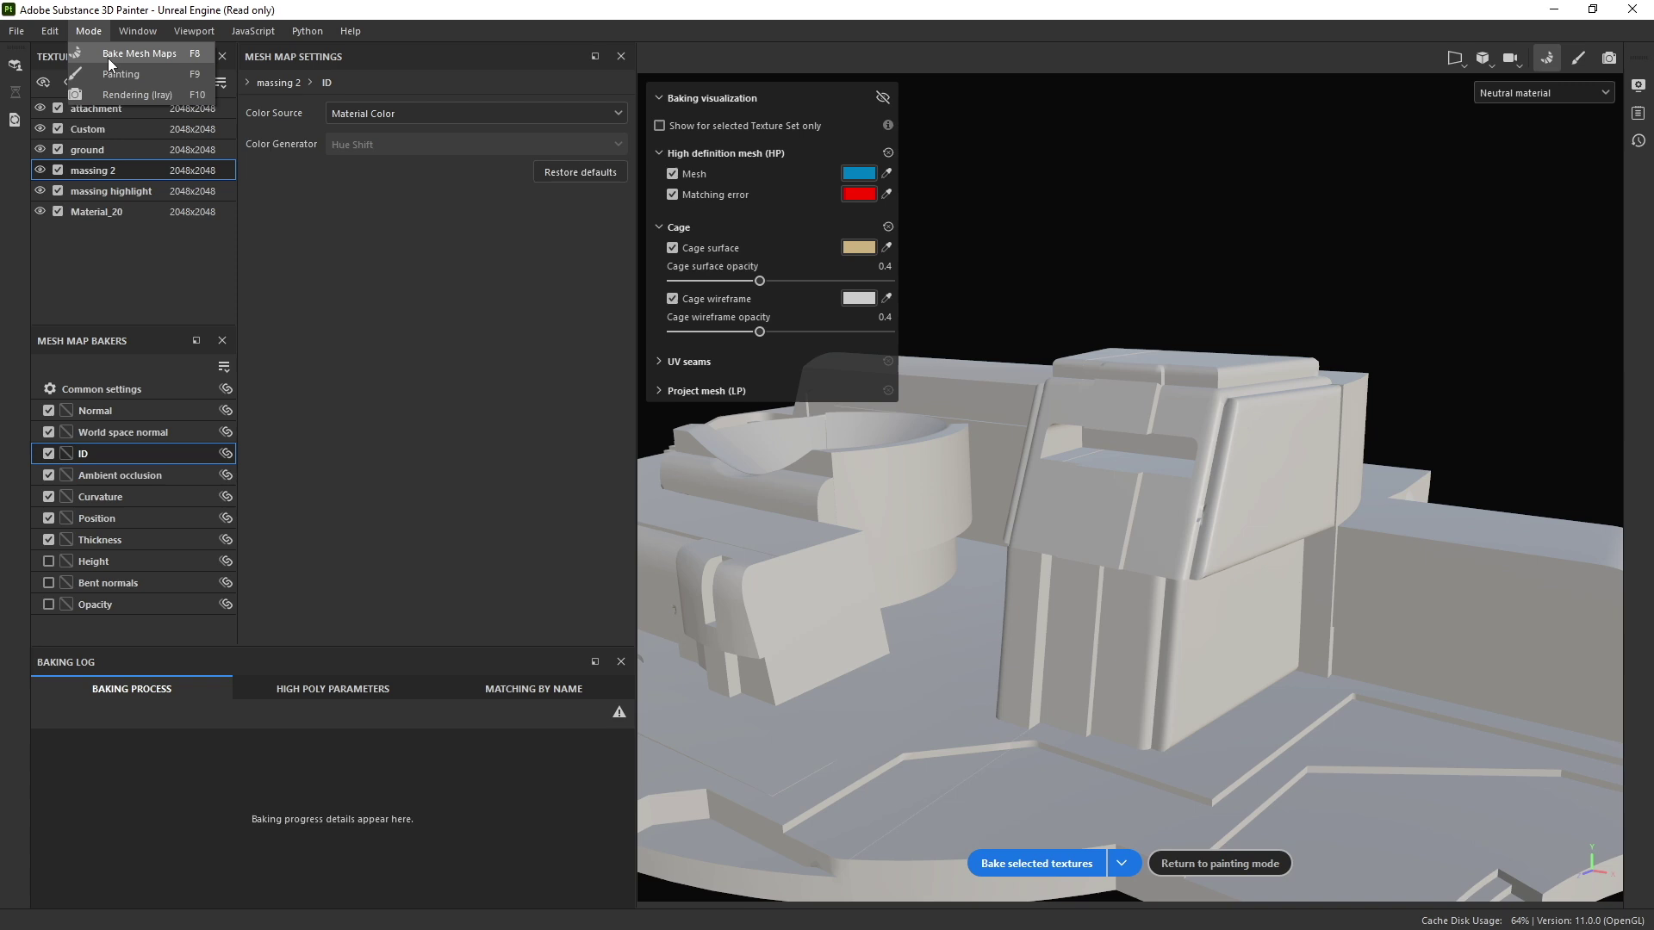
{"action": "left_click", "coordinate": [110, 55]}
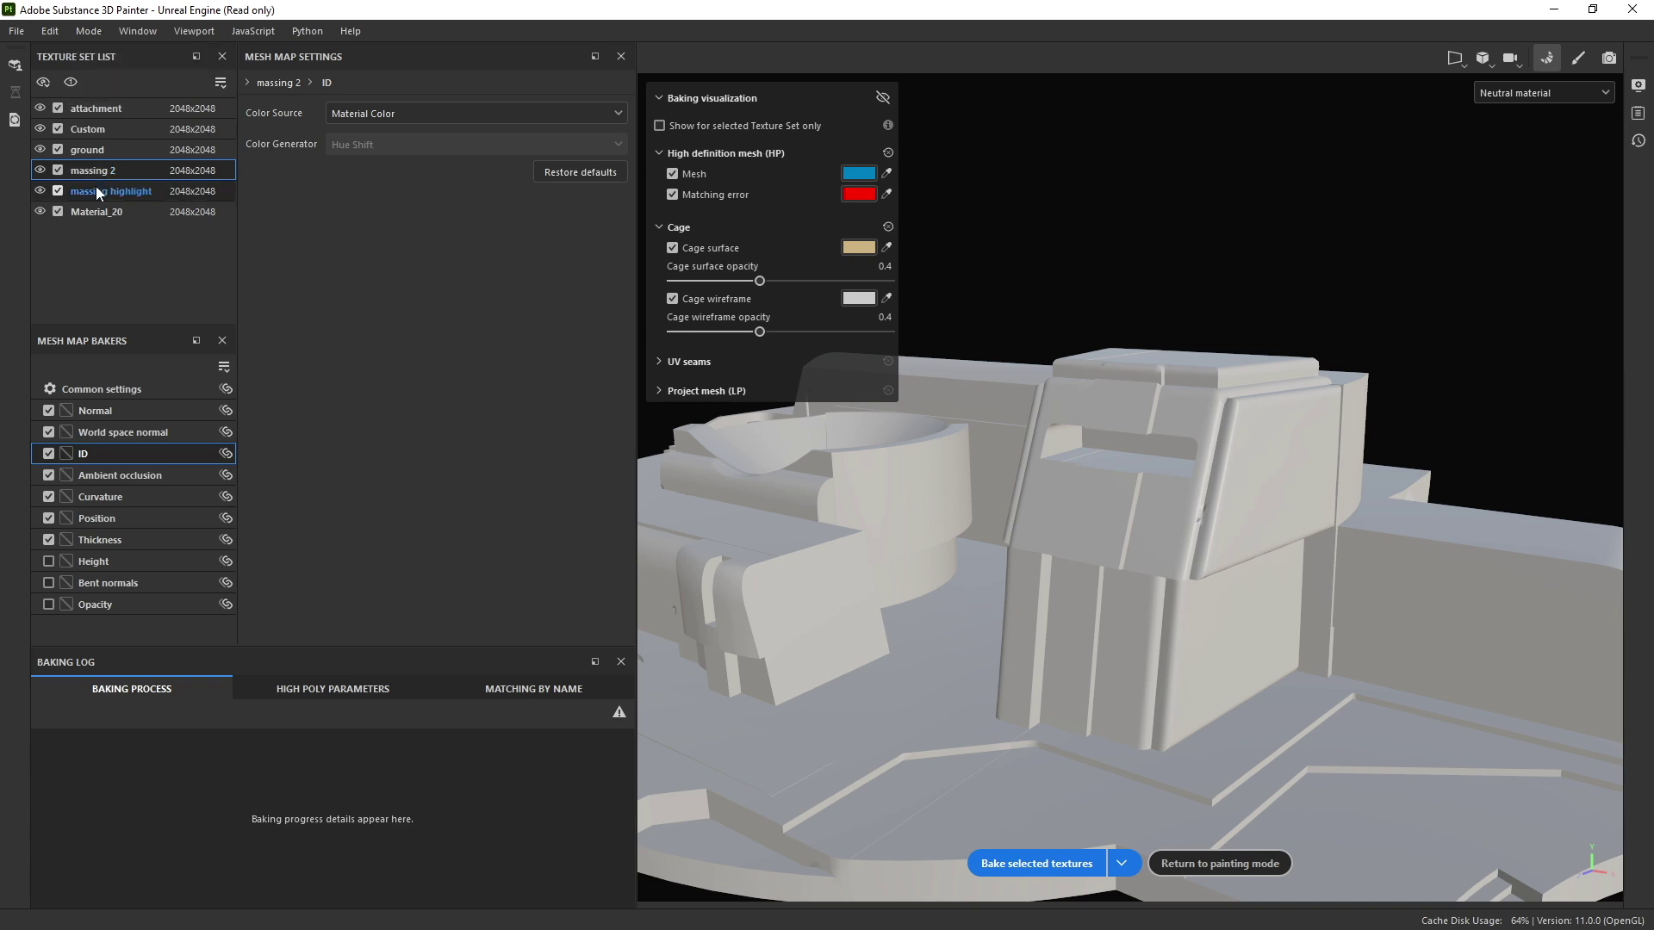
{"action": "left_click", "coordinate": [131, 385]}
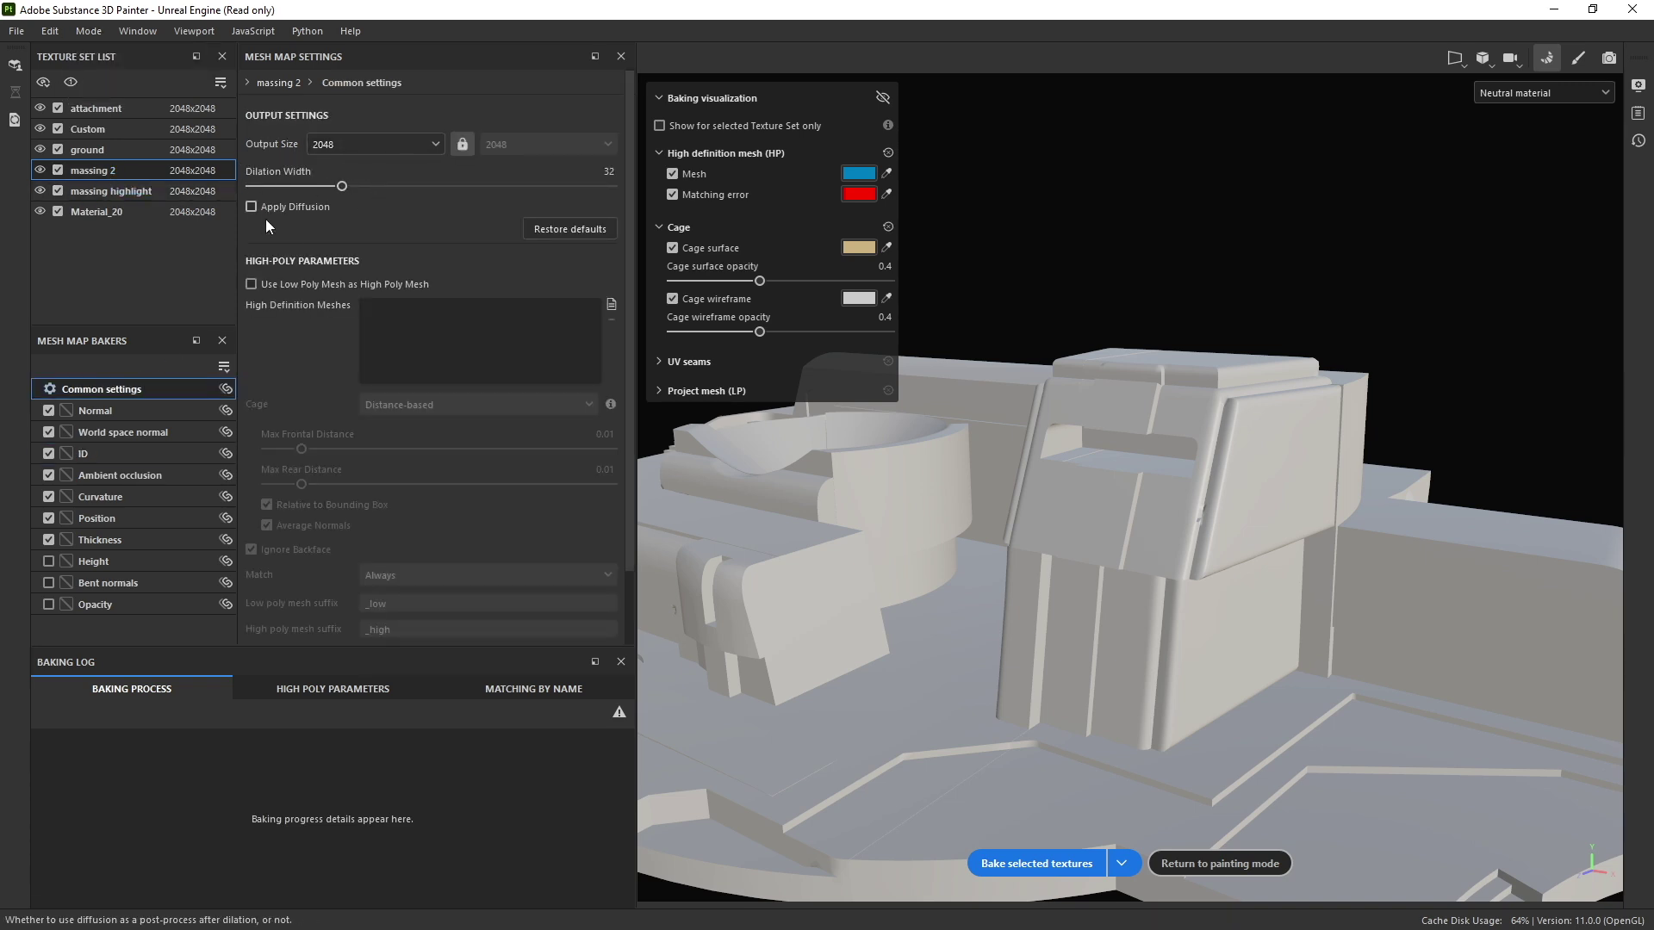
{"action": "left_click", "coordinate": [1021, 868]}
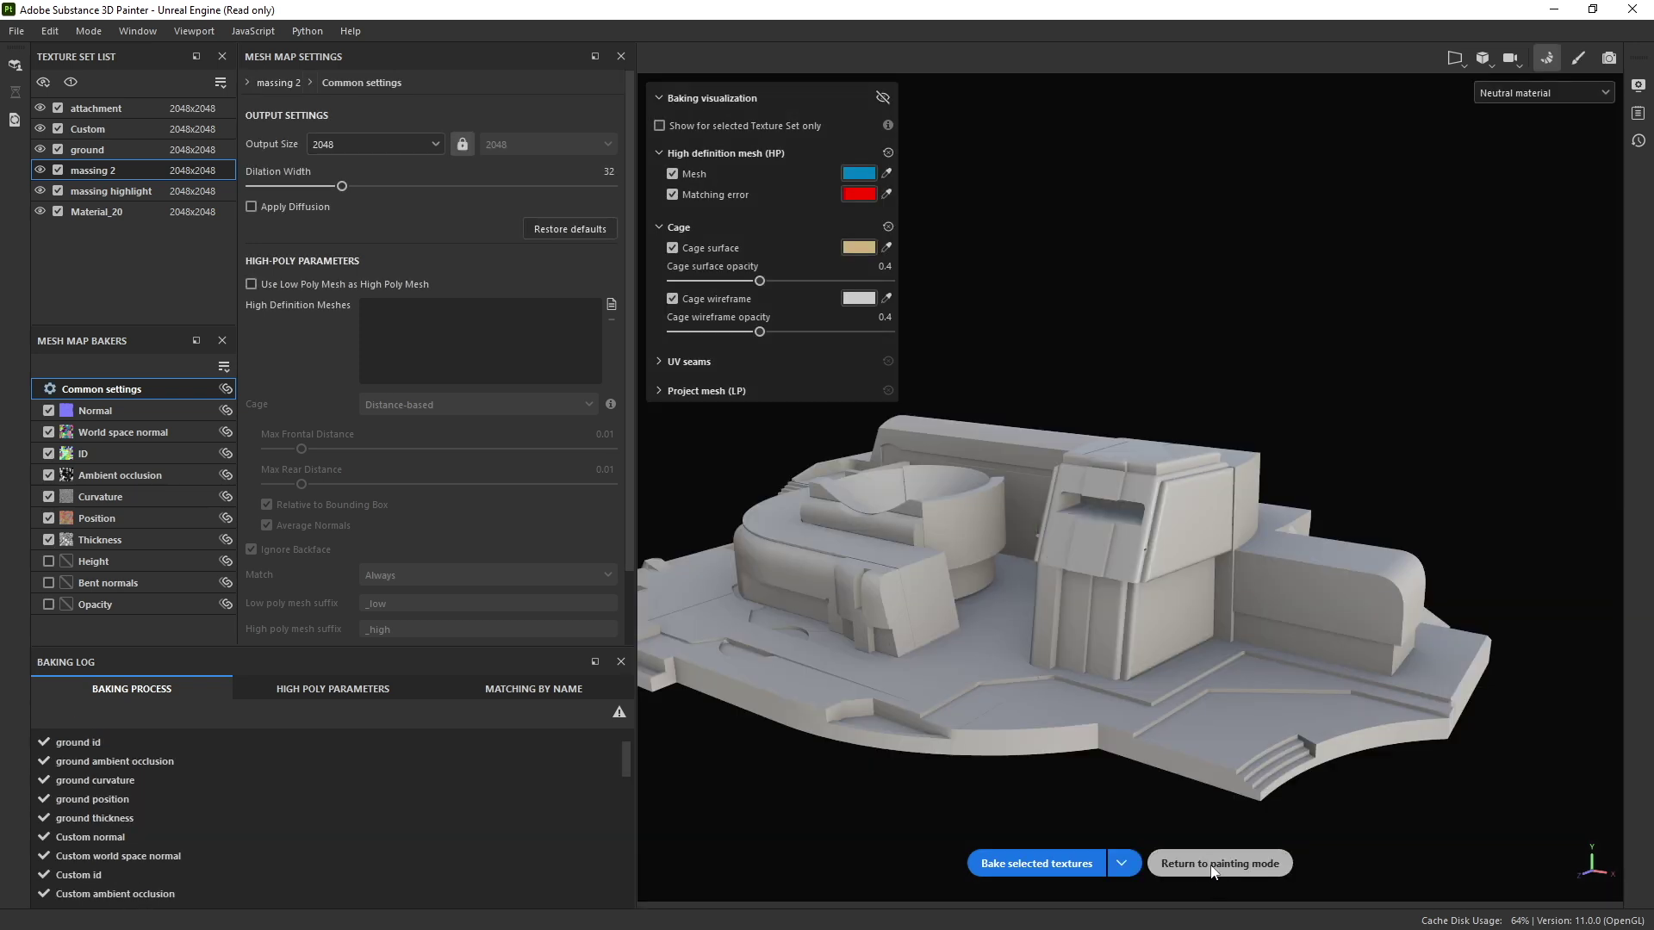
{"action": "left_click", "coordinate": [1213, 864]}
Step: Apply the Bronze Armor smart material to the tower's massing 2 texture set
{"action": "scroll", "coordinate": [997, 627], "scroll_direction": "up", "scroll_amount": 5}
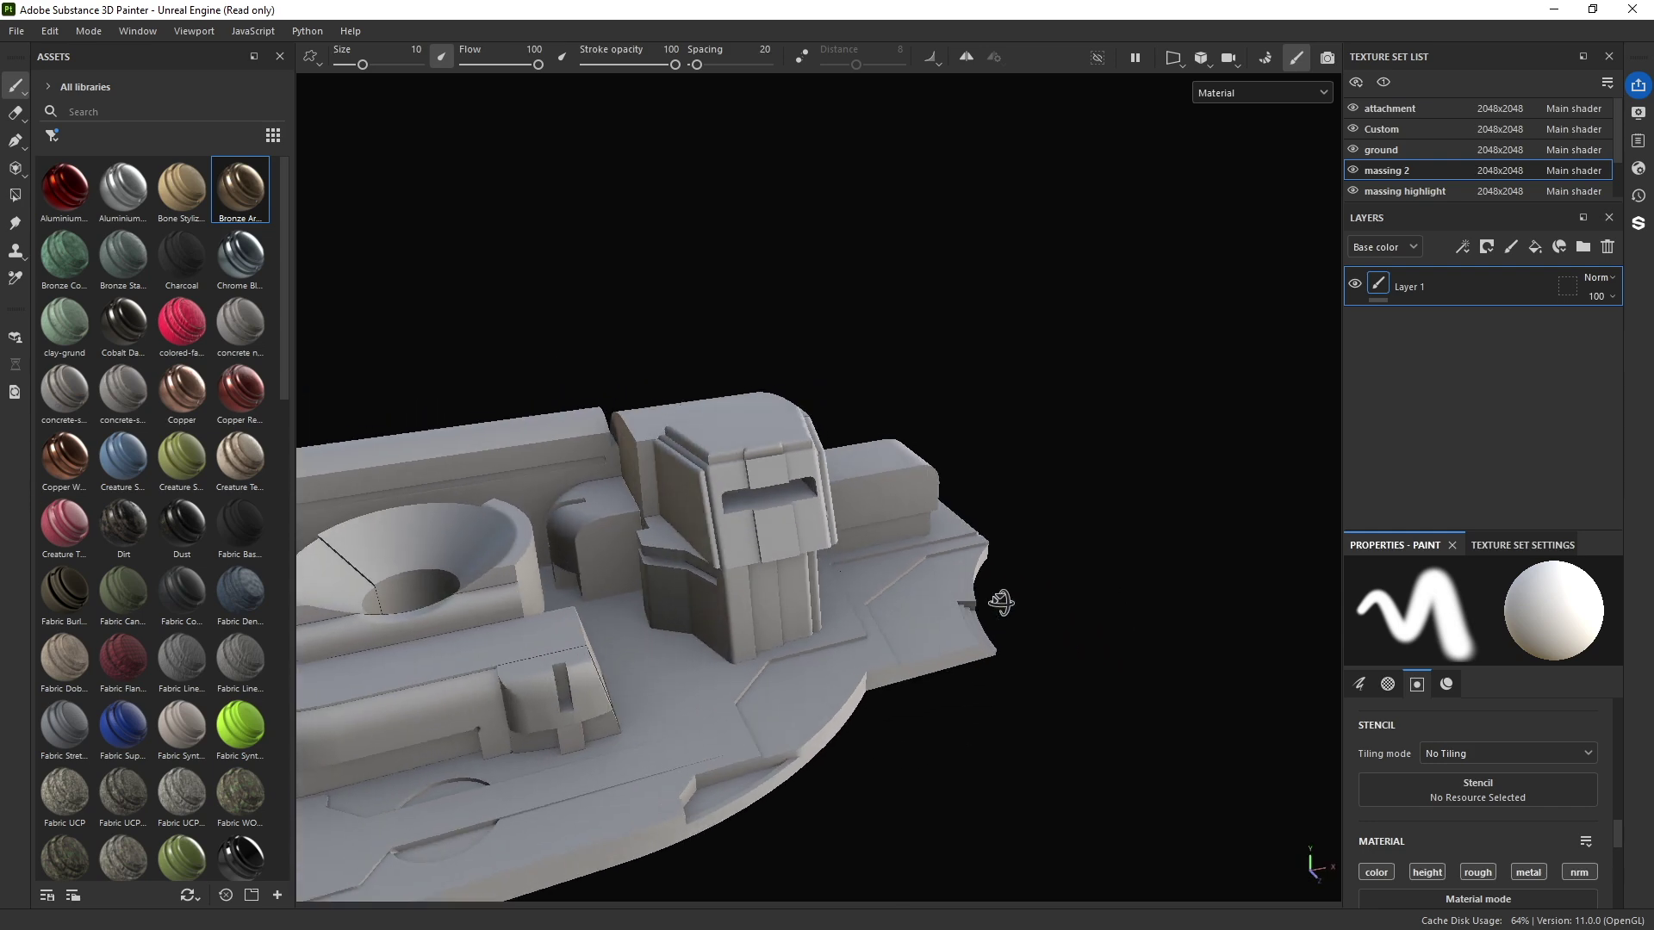
{"action": "left_click_drag", "start_coordinate": [895, 592], "coordinate": [548, 576], "text": "alt"}
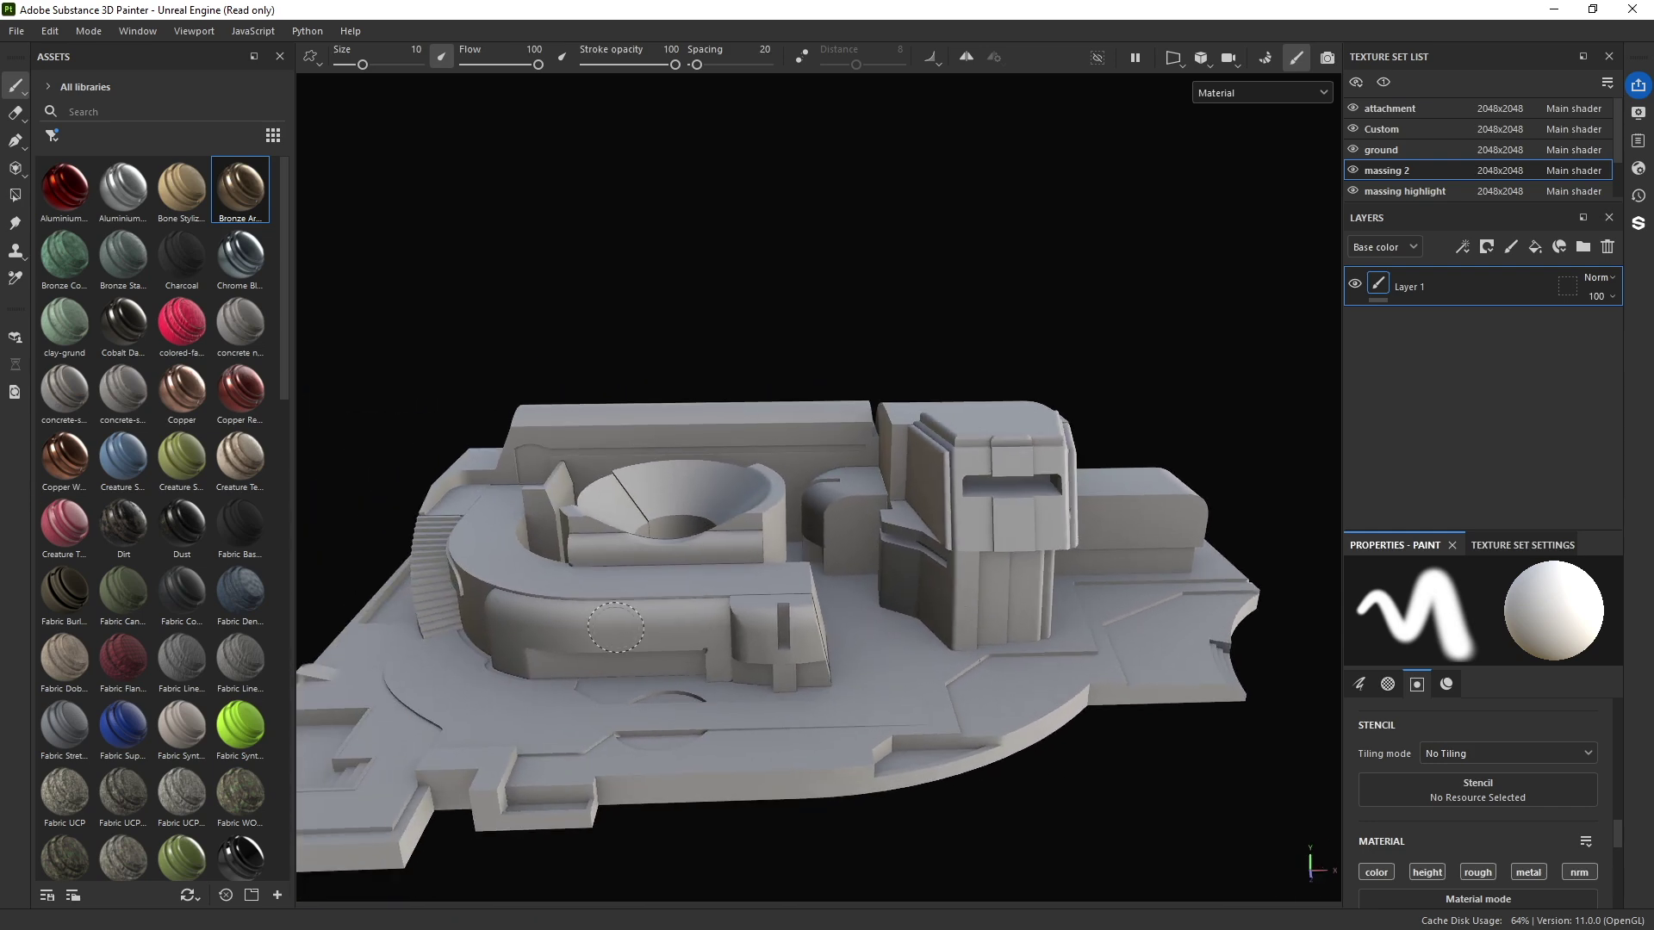
{"action": "mouse_move", "coordinate": [1096, 630]}
{"action": "left_mouse_down", "text": "alt"}
{"action": "mouse_move", "coordinate": [1101, 655]}
{"action": "mouse_move", "coordinate": [1012, 631]}
{"action": "mouse_move", "coordinate": [857, 537]}
{"action": "left_mouse_up", "text": "alt"}
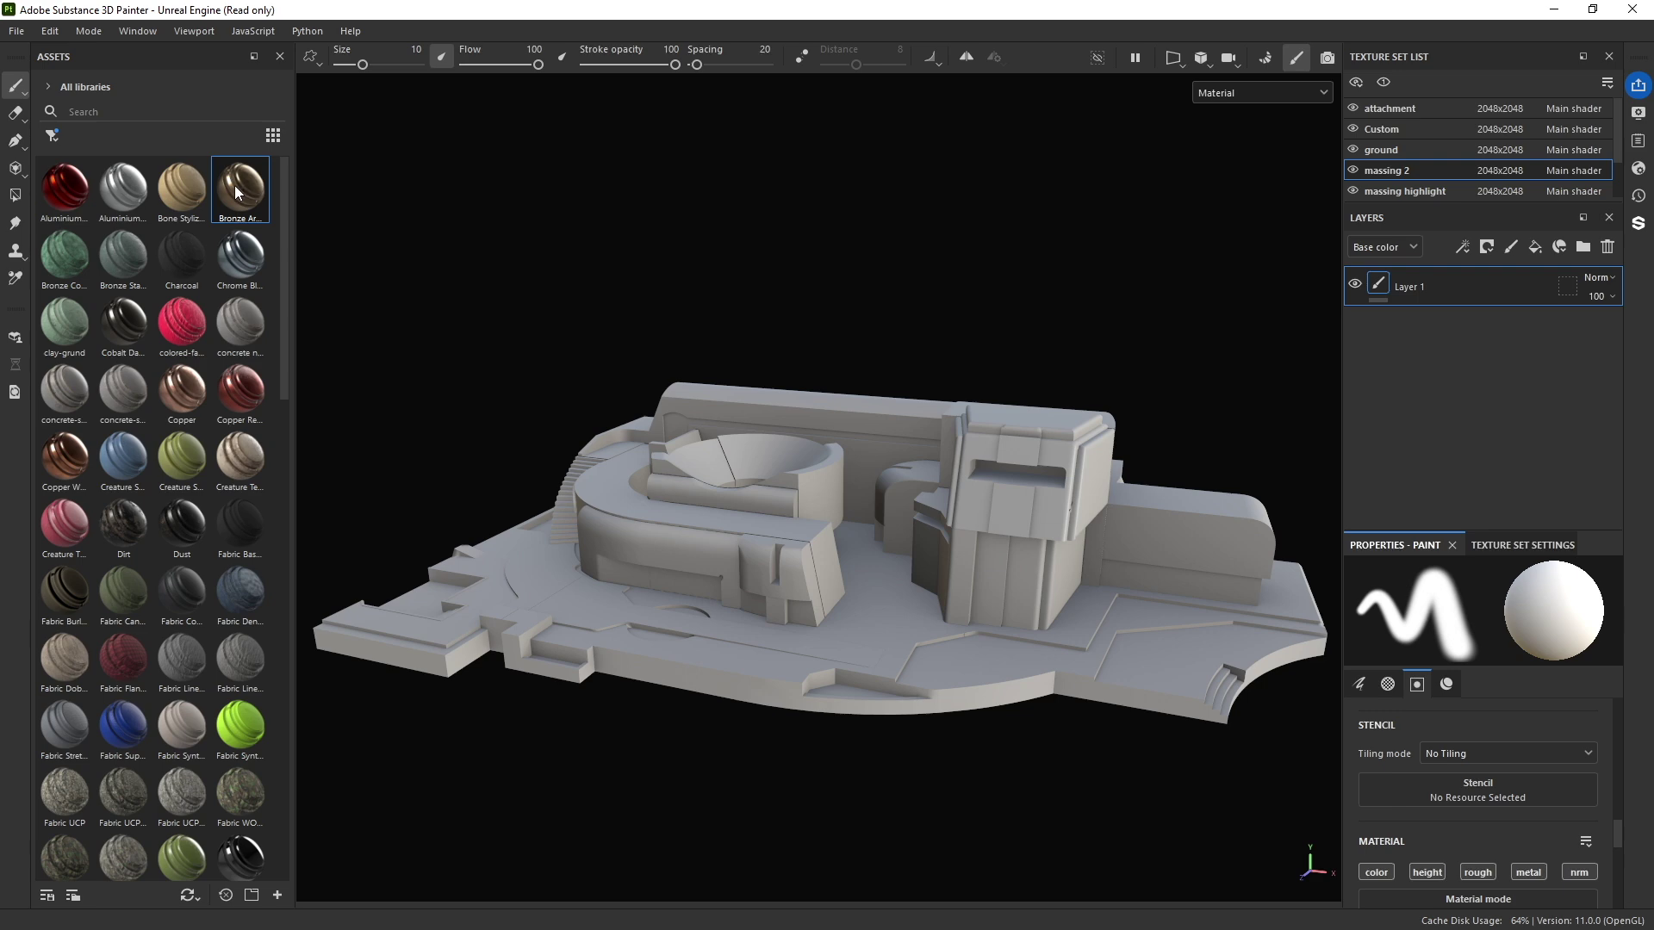
{"action": "left_click_drag", "start_coordinate": [238, 193], "coordinate": [988, 490]}
{"action": "middle_click_drag", "start_coordinate": [989, 491], "coordinate": [892, 497], "text": "alt"}
{"action": "scroll", "coordinate": [919, 466], "scroll_direction": "up", "scroll_amount": 3}
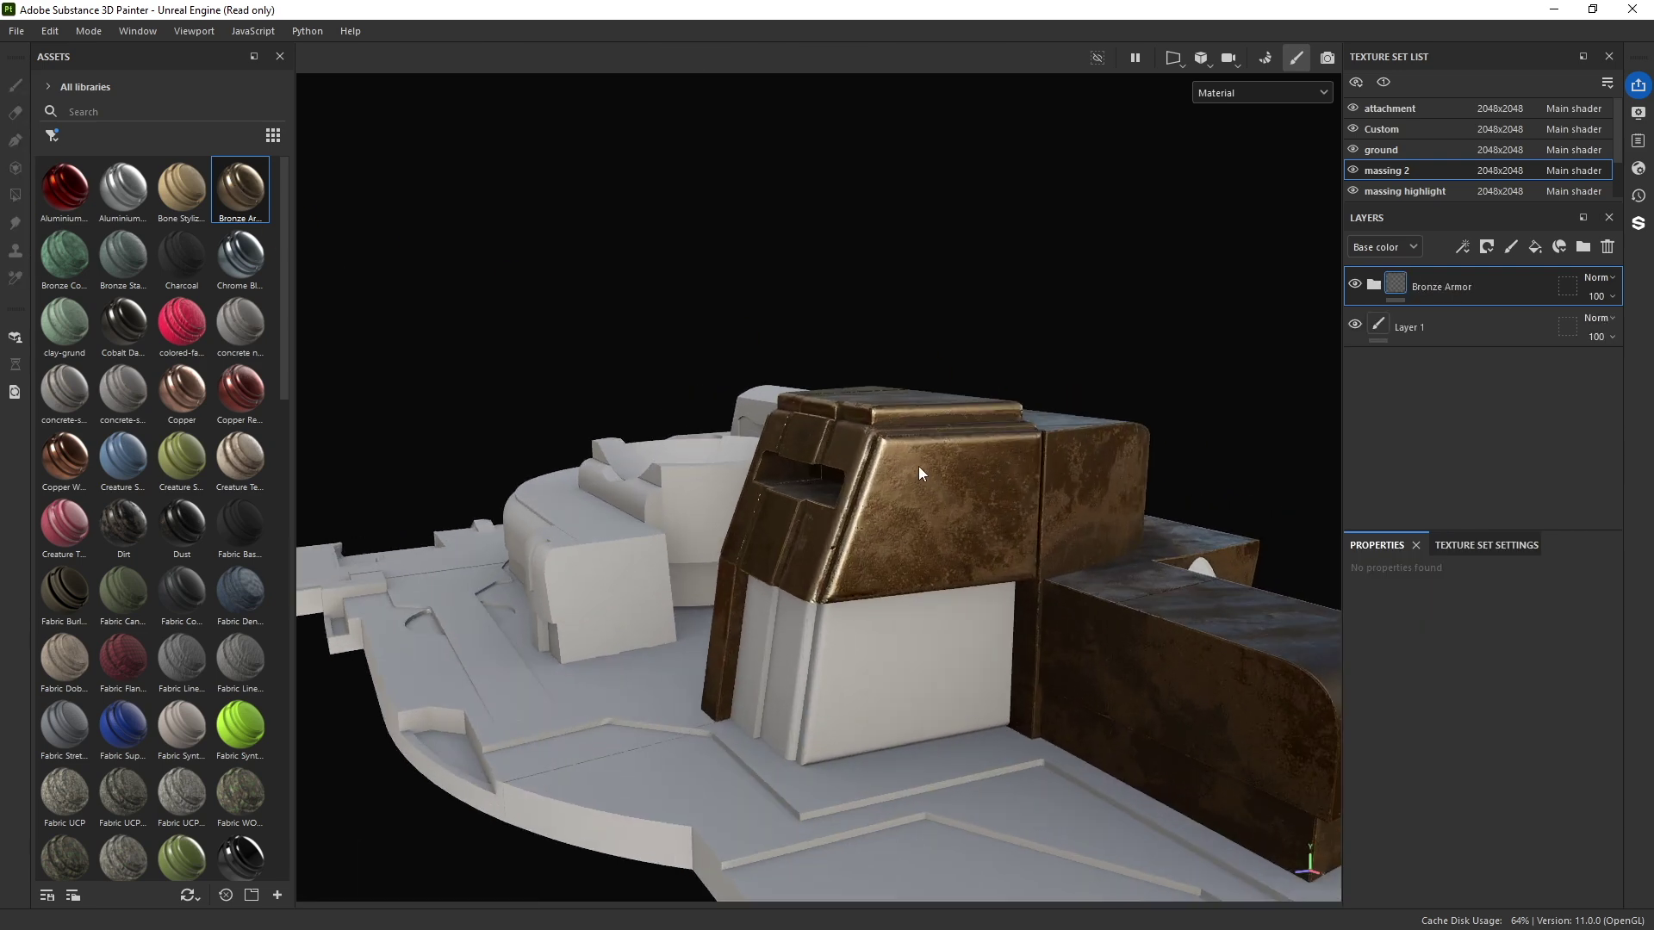
Step: Apply the Bronze Armor smart material to the remaining texture sets, covering the other buildings and the ground base
{"action": "scroll", "coordinate": [780, 508], "scroll_direction": "down", "scroll_amount": 3}
{"action": "left_click_drag", "start_coordinate": [781, 508], "coordinate": [923, 552], "text": "alt"}
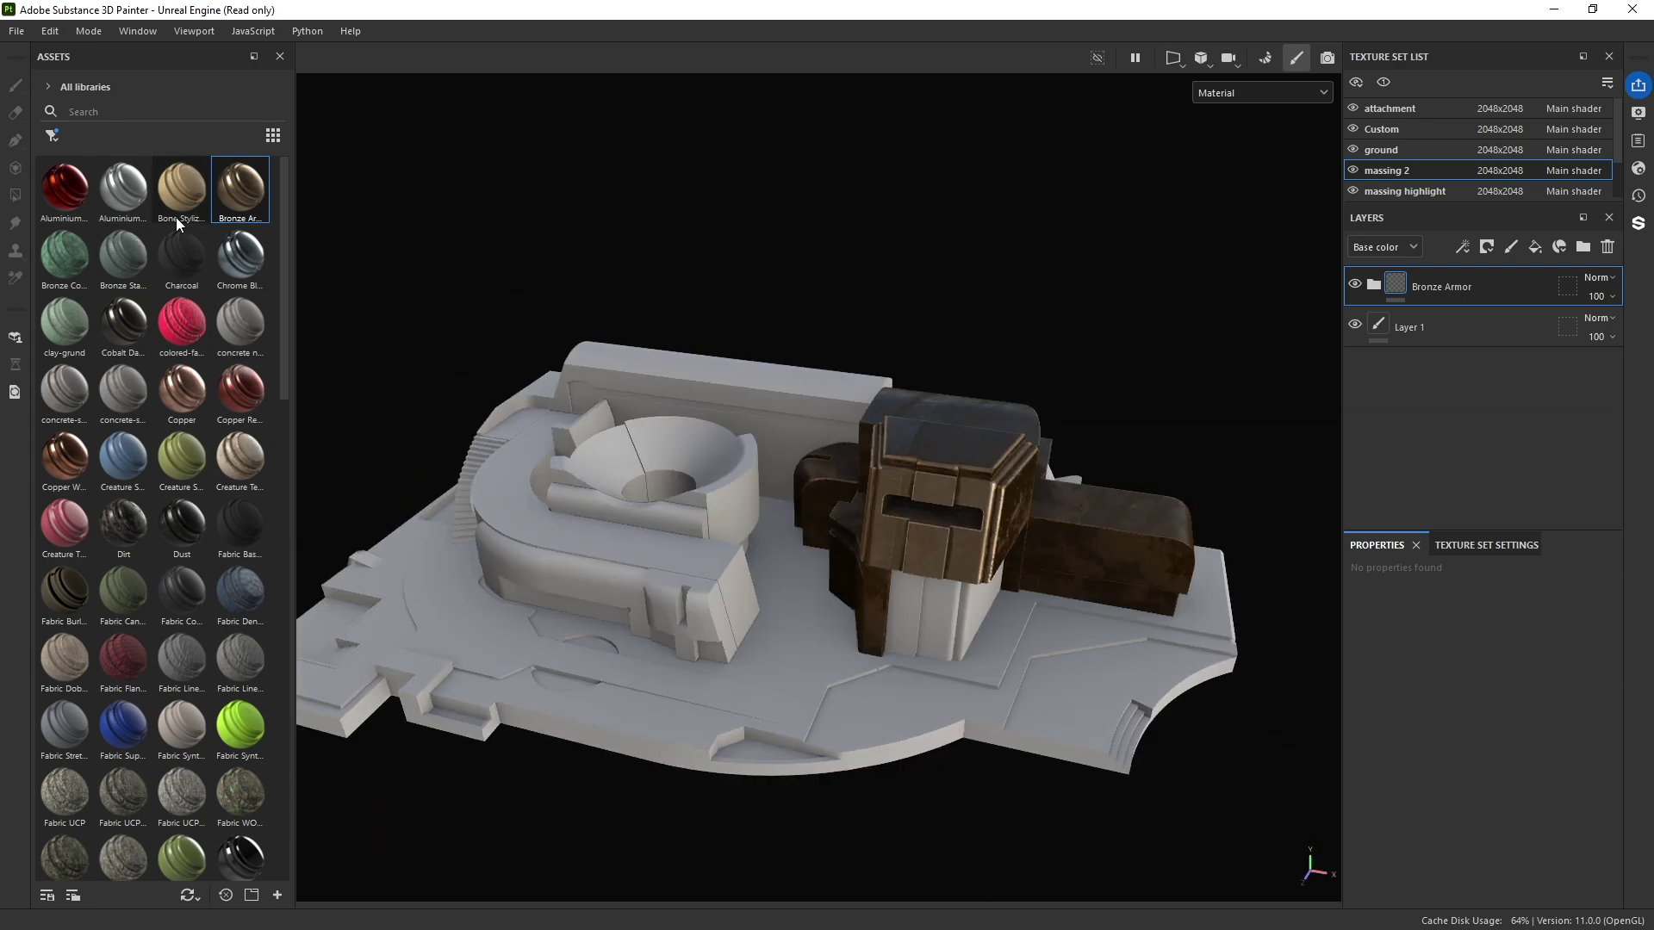
{"action": "left_click_drag", "start_coordinate": [240, 190], "coordinate": [564, 686]}
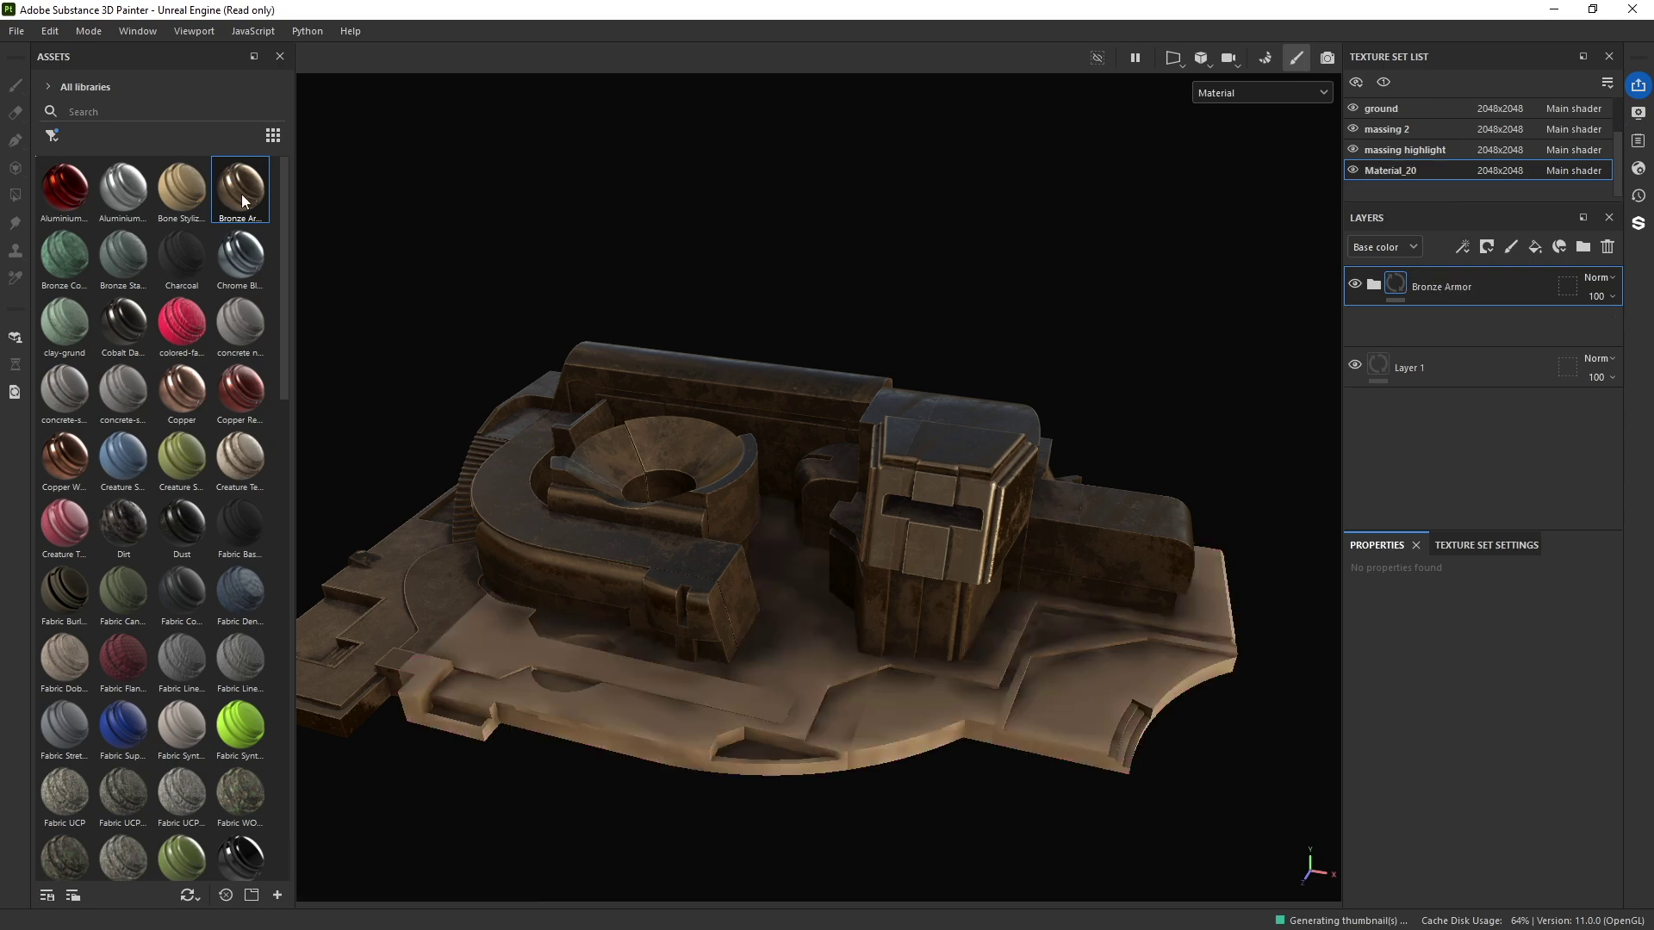
Step: Examine the Bronze Armor material across the whole model up close and from several angles
{"action": "mouse_move", "coordinate": [254, 212]}
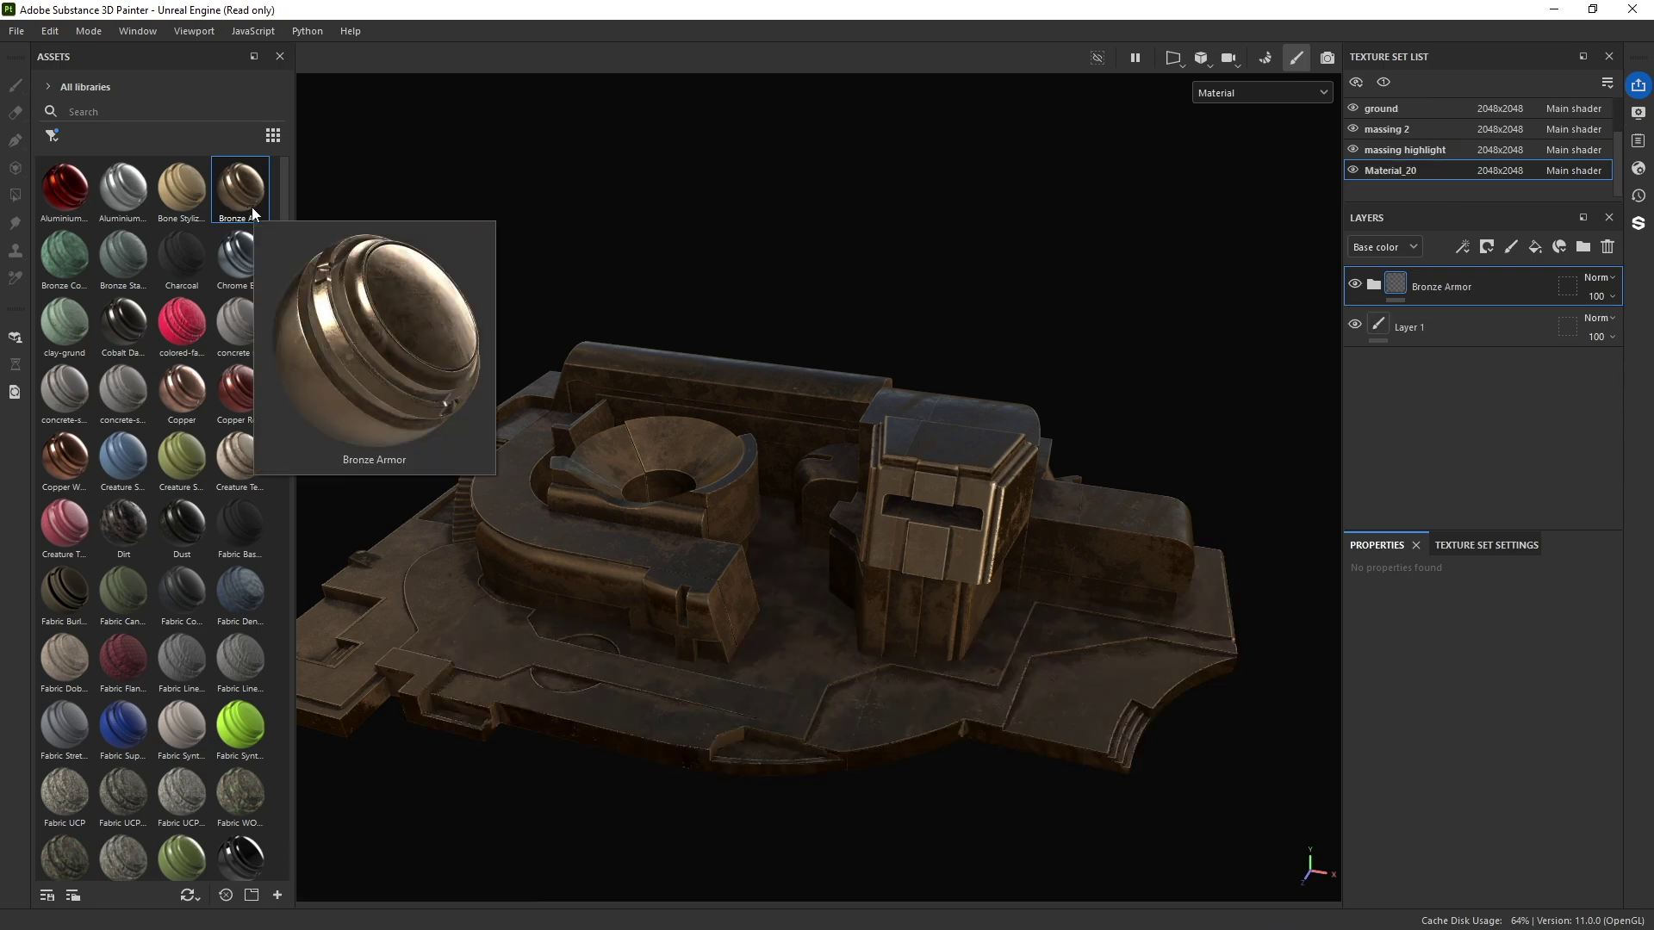
{"action": "left_click_drag", "start_coordinate": [1060, 664], "coordinate": [815, 556], "text": "alt"}
{"action": "middle_click_drag", "start_coordinate": [587, 587], "coordinate": [926, 590], "text": "alt"}
{"action": "left_click_drag", "start_coordinate": [569, 602], "coordinate": [724, 620], "text": "alt"}
{"action": "left_click_drag", "start_coordinate": [491, 509], "coordinate": [532, 554], "text": "alt"}
{"action": "scroll", "coordinate": [543, 473], "scroll_direction": "up", "scroll_amount": 5}
{"action": "scroll", "coordinate": [545, 473], "scroll_direction": "down", "scroll_amount": 5}
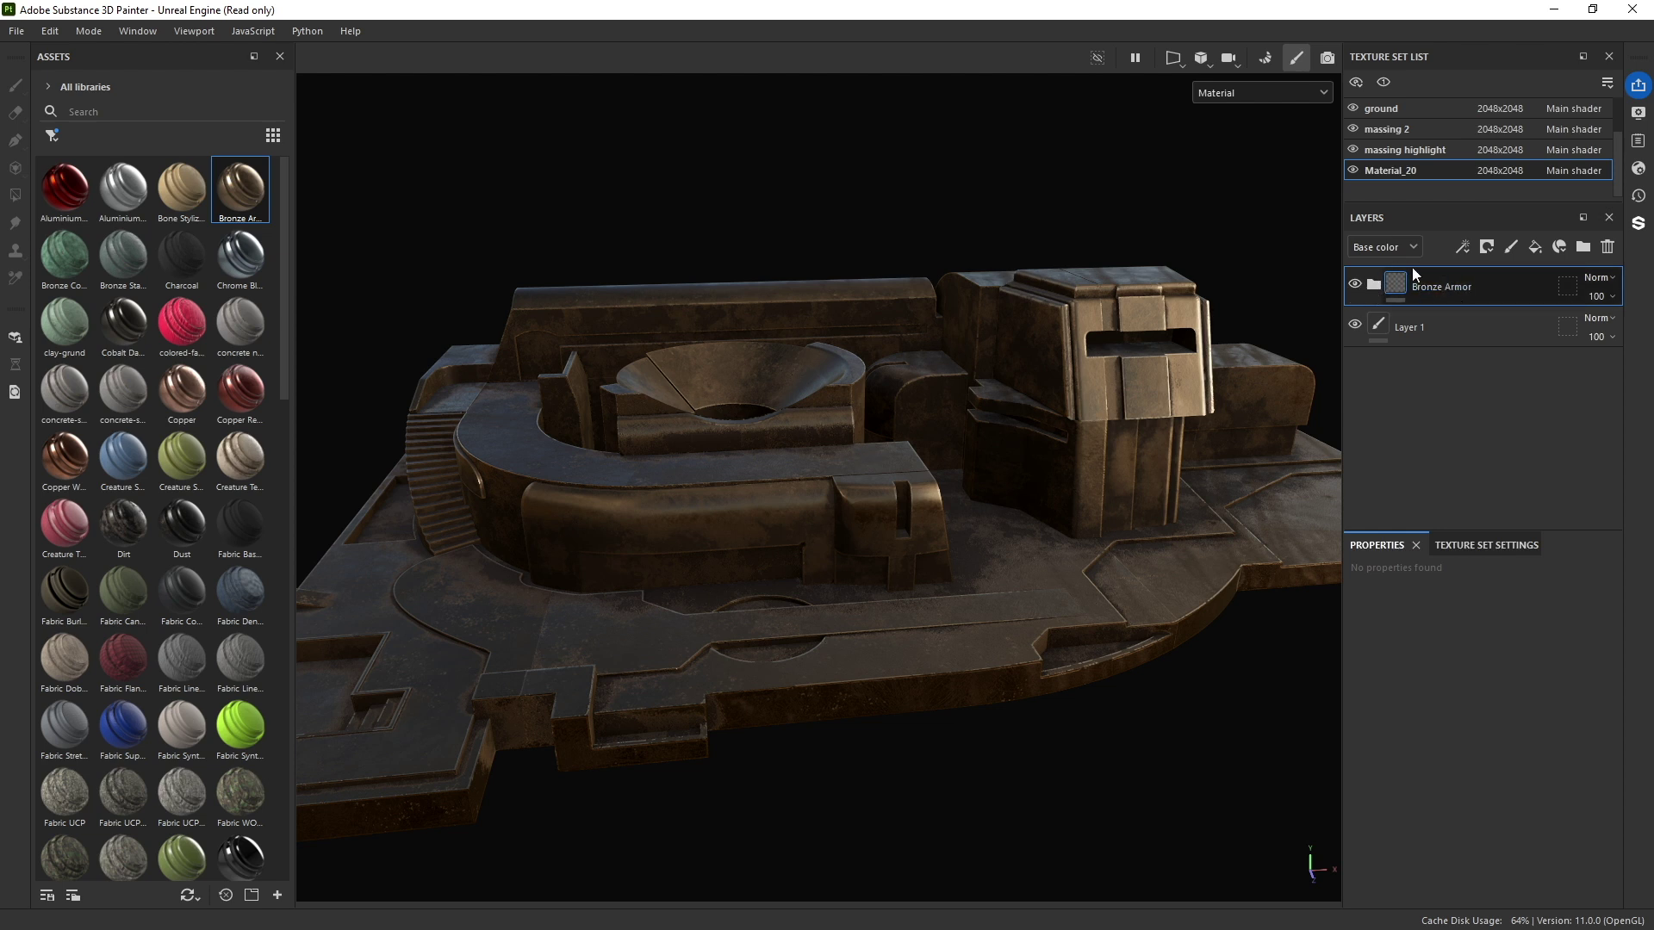
Step: Expand Material_20's Bronze Armor group and hide its Sharpen, Edges Damages, Surface Details, Dirt and Base Metal layers
{"action": "left_click", "coordinate": [1375, 287]}
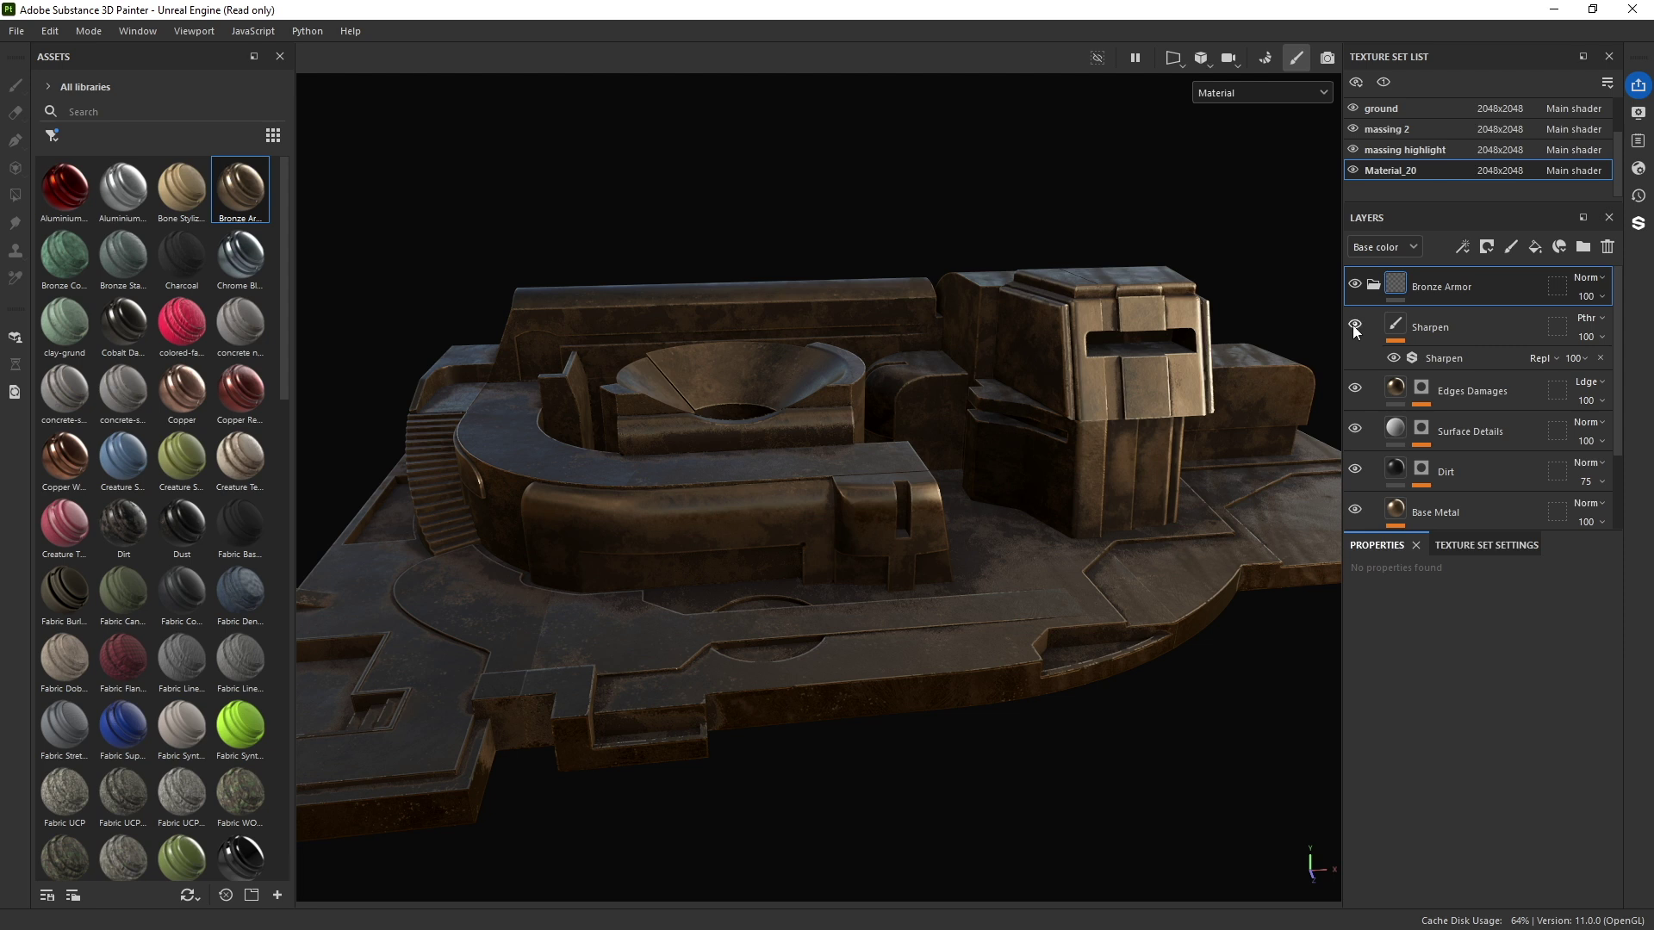
{"action": "left_click", "coordinate": [1355, 389]}
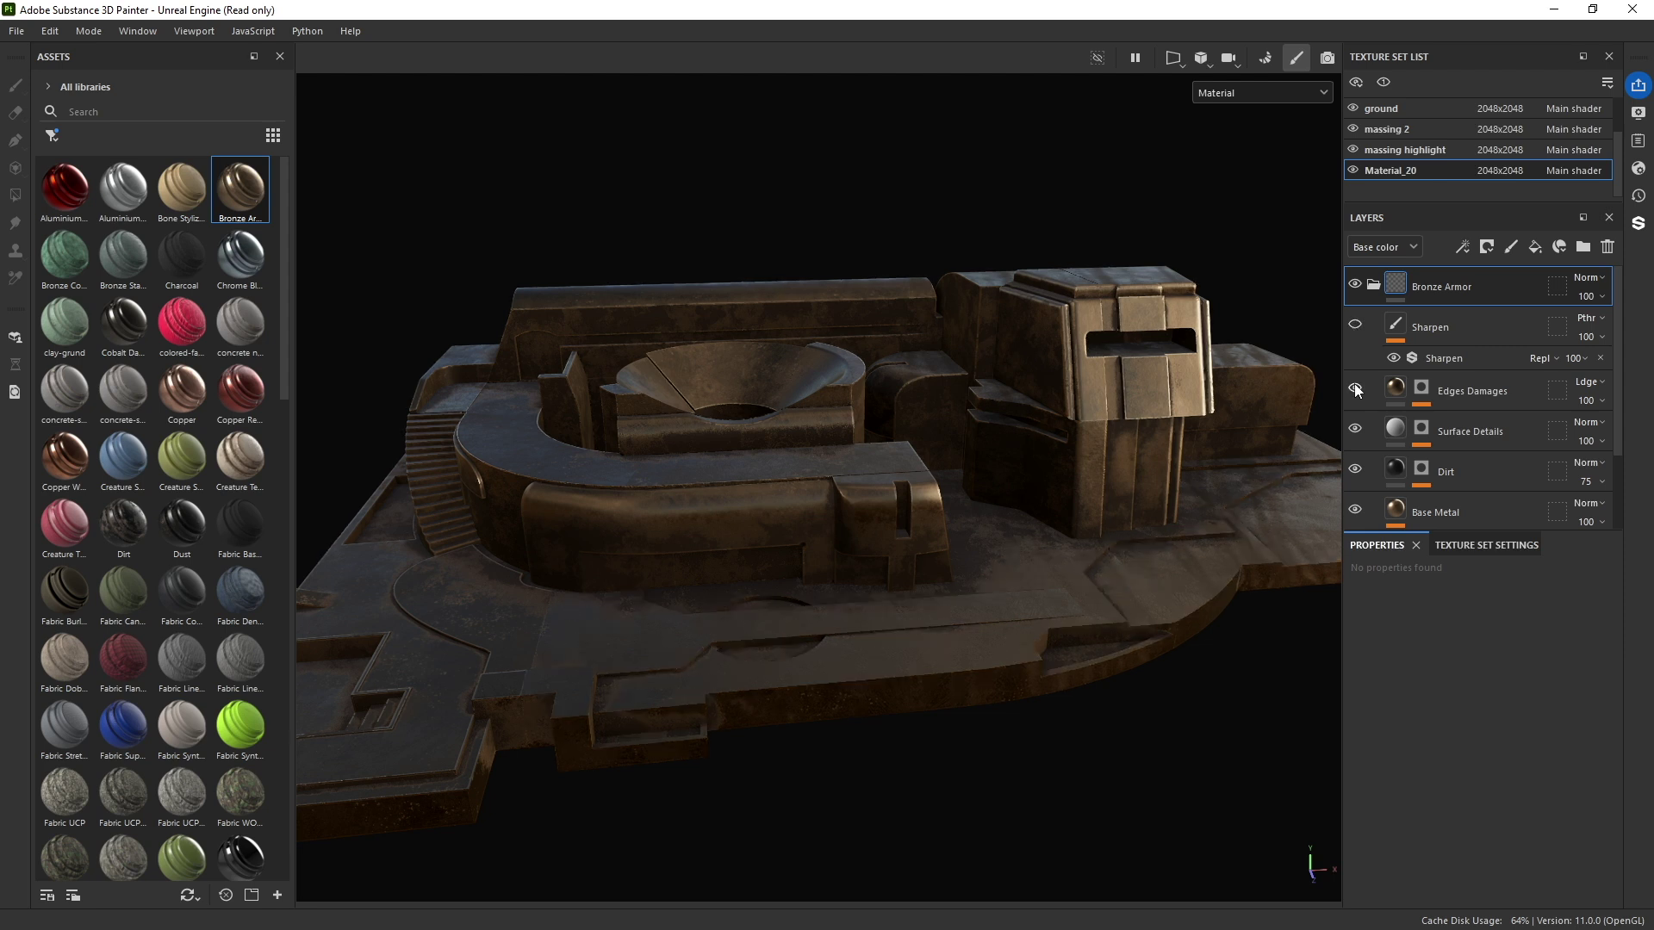
{"action": "left_click", "coordinate": [1361, 430]}
{"action": "left_click", "coordinate": [1357, 471]}
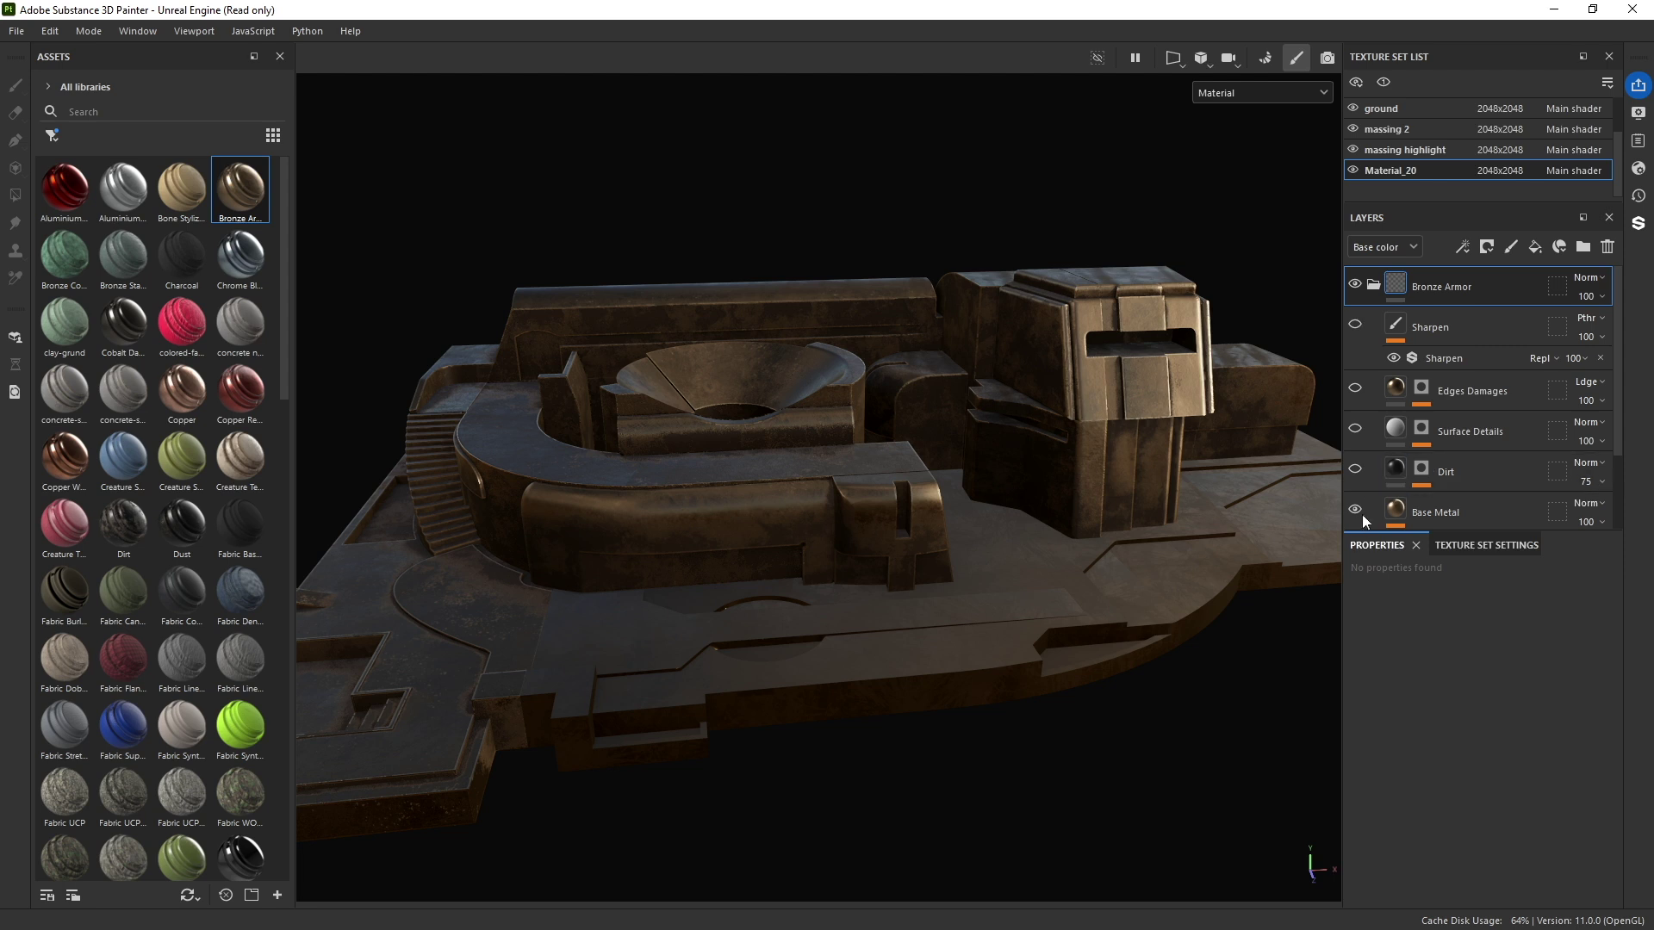
{"action": "left_click", "coordinate": [1355, 512]}
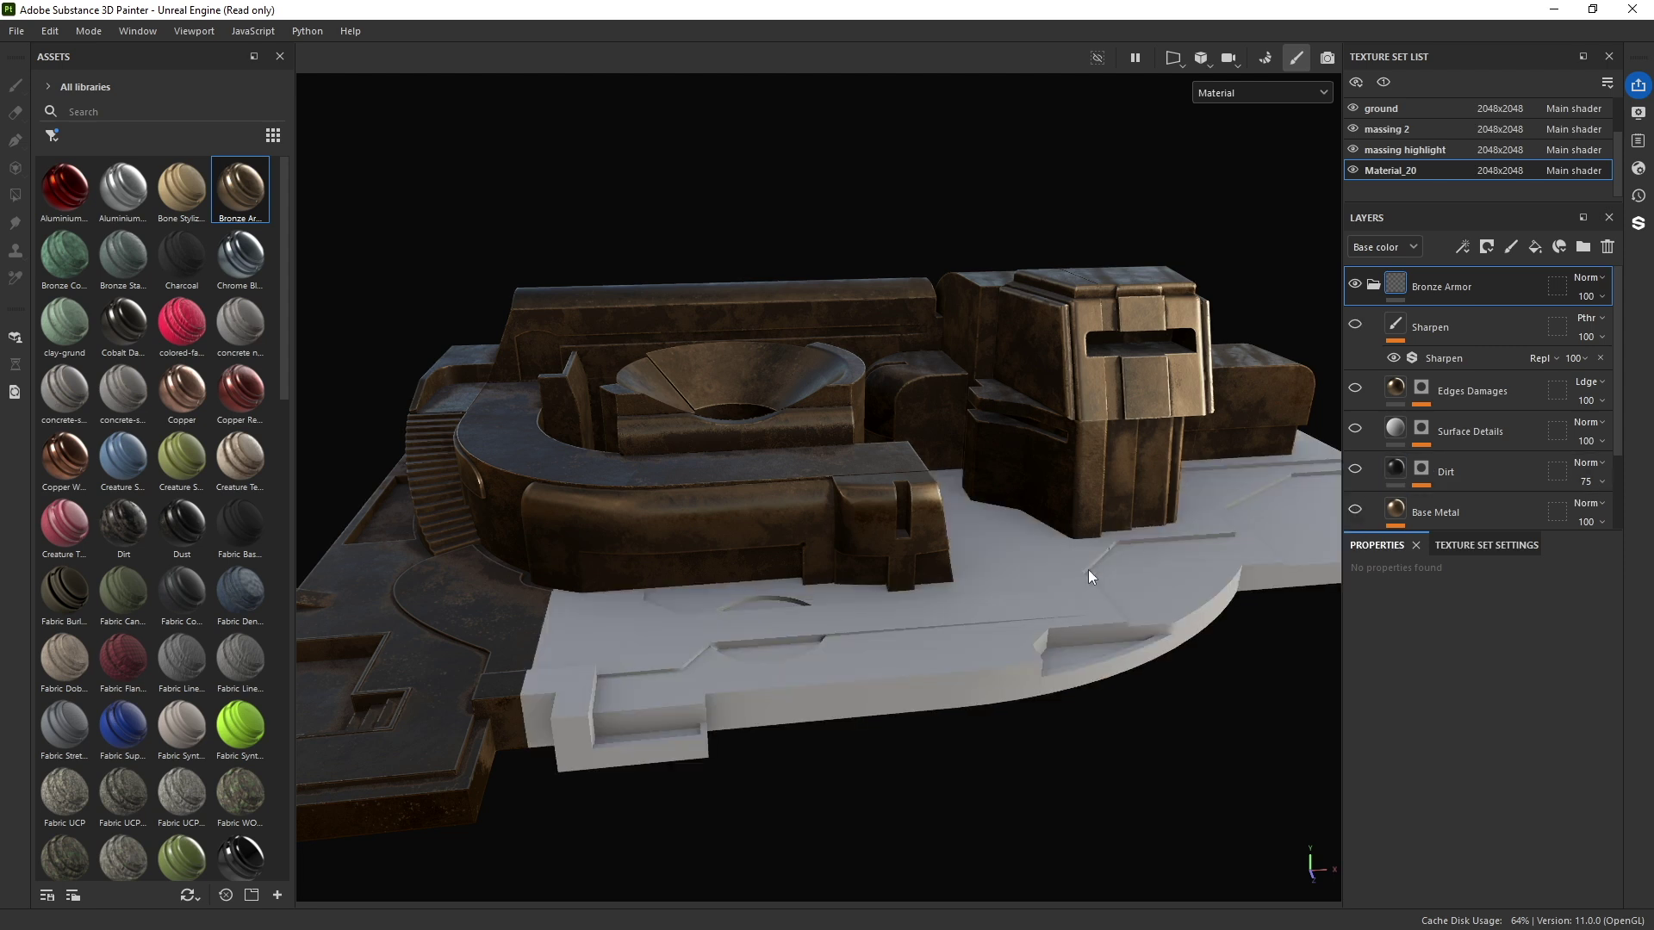
Step: Delete Layer 1 beneath the Bronze Armor group
{"action": "key", "text": "f"}
{"action": "scroll", "coordinate": [1404, 495], "scroll_direction": "down", "scroll_amount": 2}
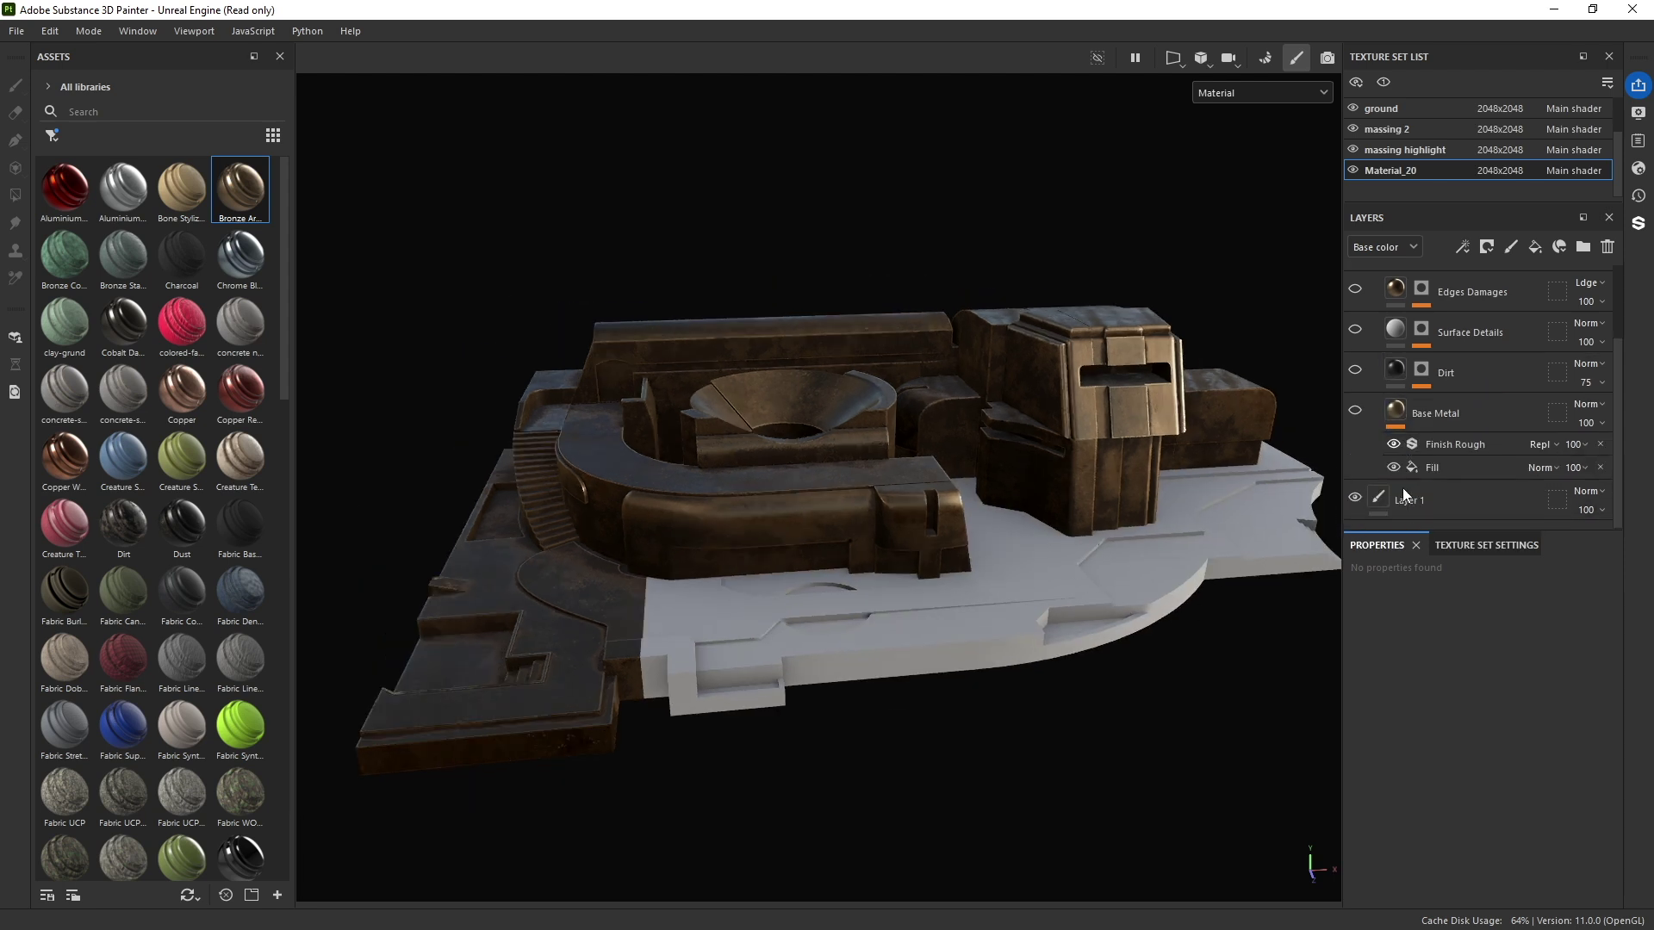
{"action": "left_click", "coordinate": [1455, 502]}
{"action": "left_click", "coordinate": [1607, 247]}
{"action": "scroll", "coordinate": [1439, 416], "scroll_direction": "up", "scroll_amount": 2}
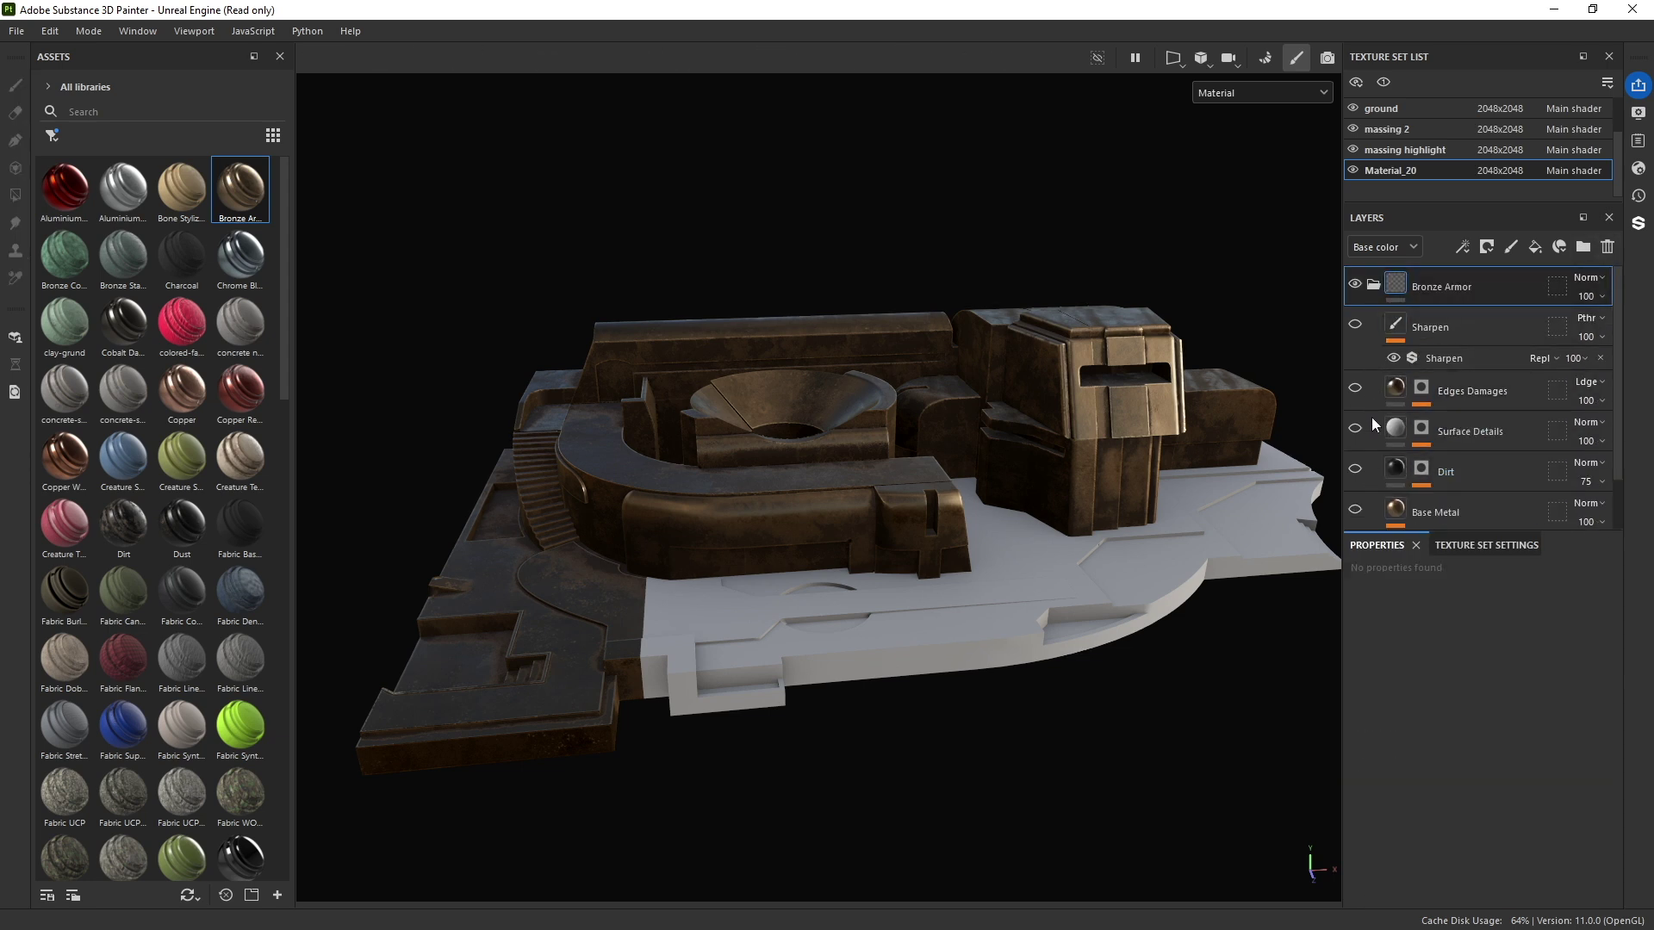
Step: Turn the Base Metal, Dirt, Surface Details and Edges Damages layers visible again
{"action": "scroll", "coordinate": [1372, 418], "scroll_direction": "down", "scroll_amount": 2}
{"action": "left_click", "coordinate": [1355, 452]}
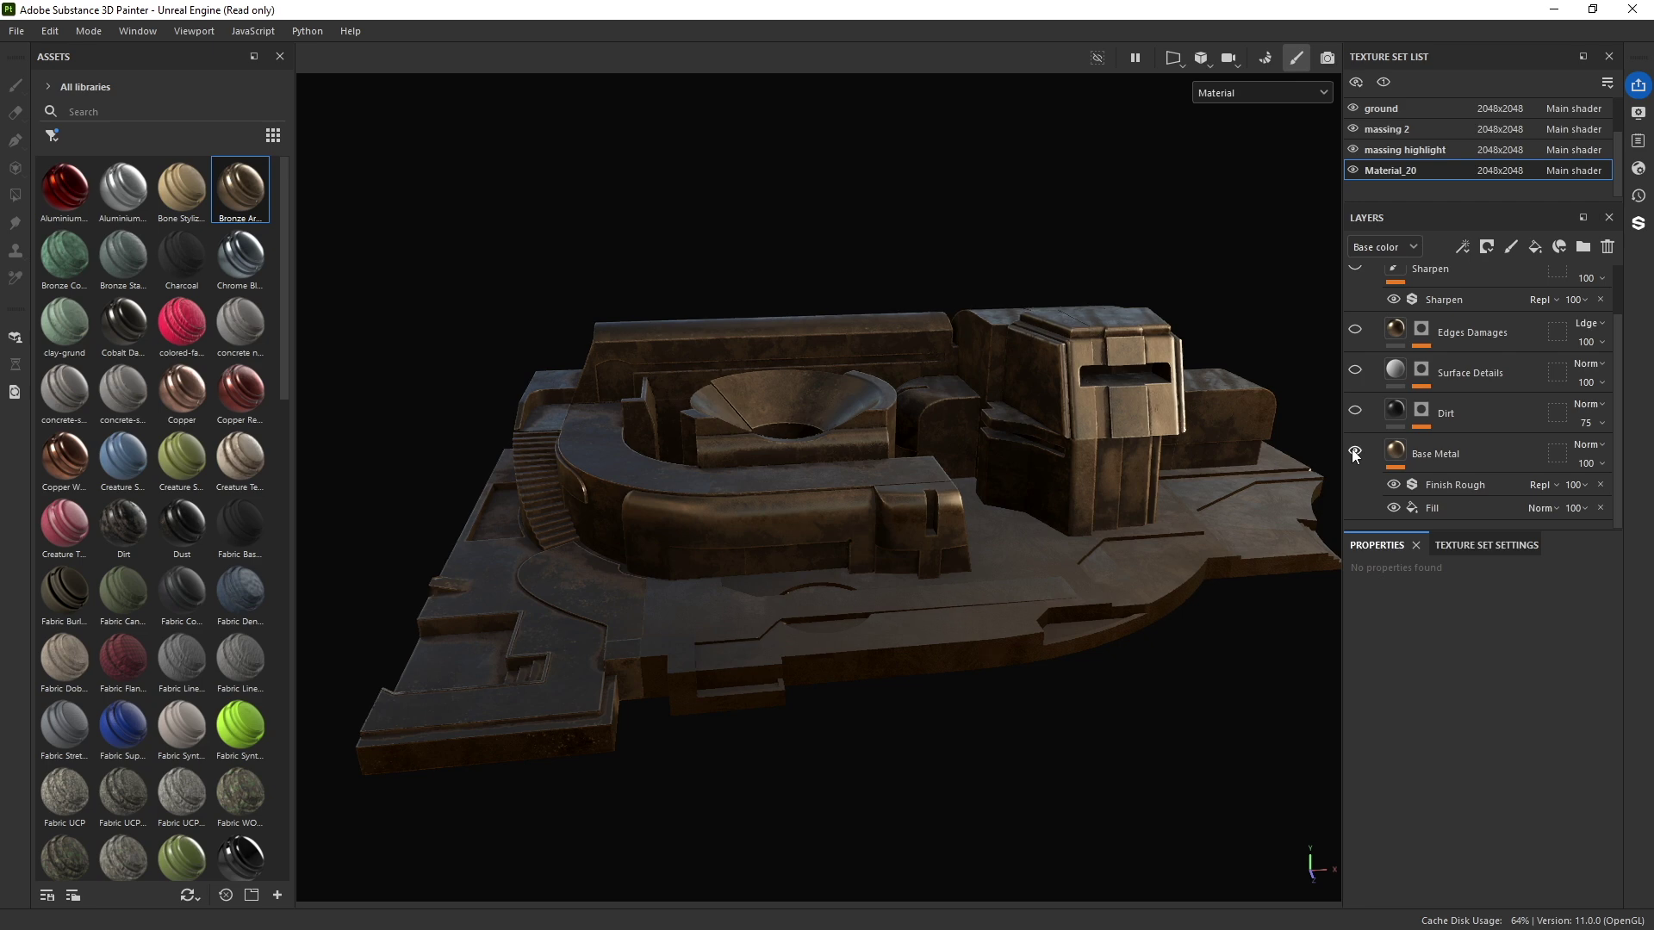
{"action": "scroll", "coordinate": [975, 642], "scroll_direction": "up", "scroll_amount": 5}
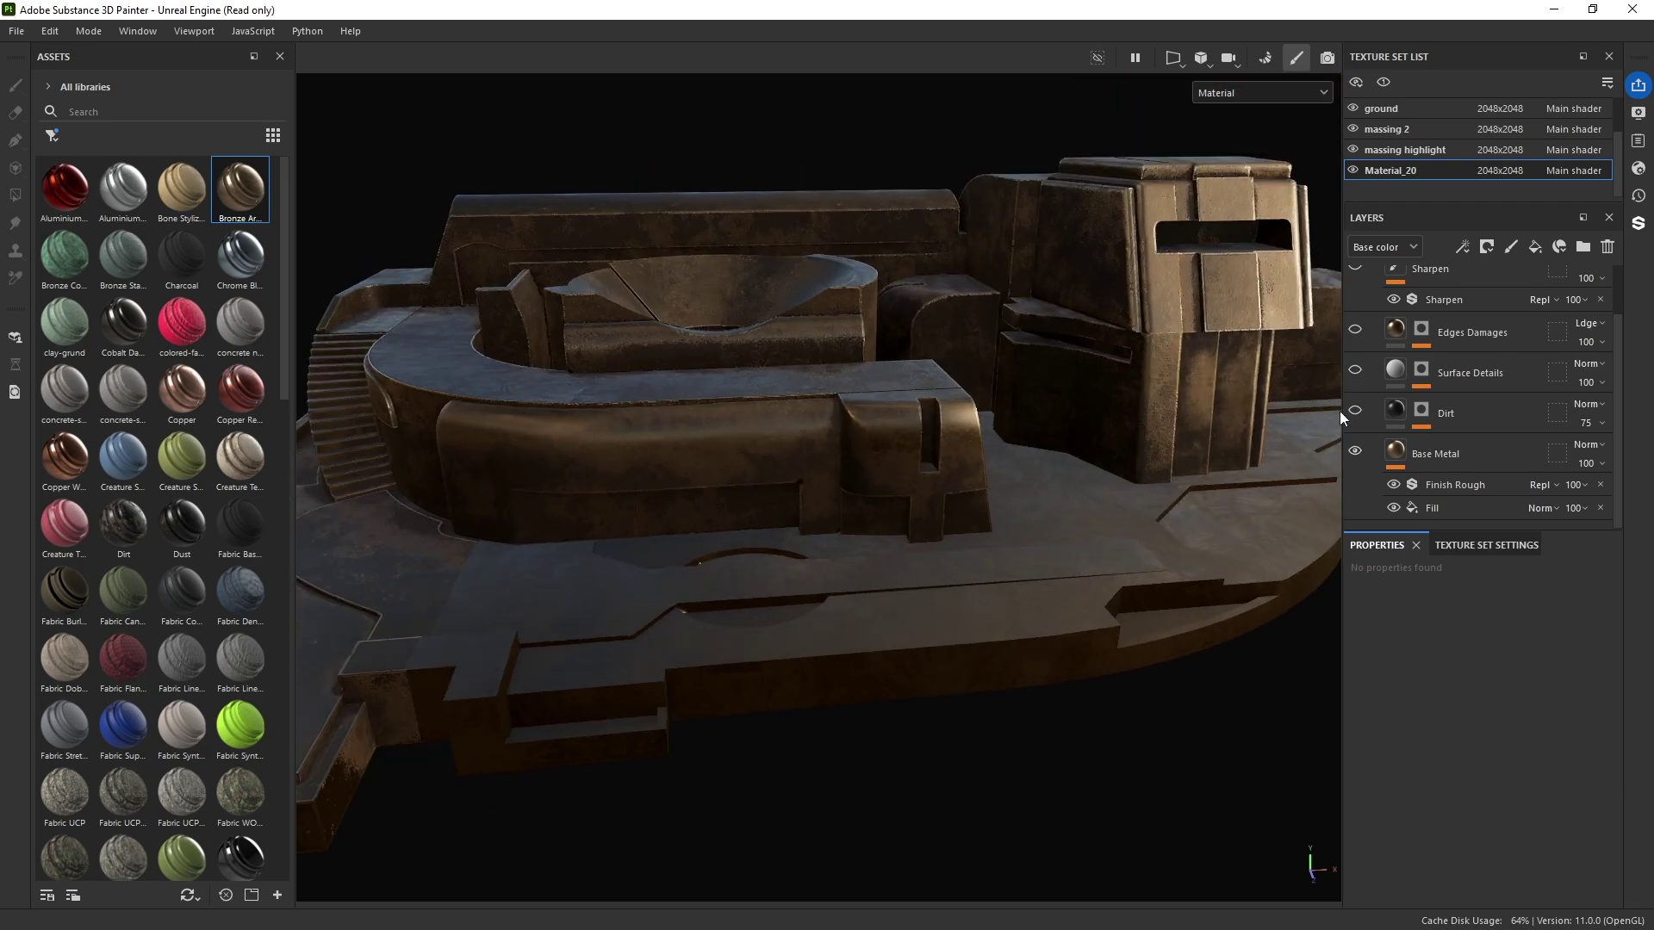
{"action": "left_click", "coordinate": [1355, 411]}
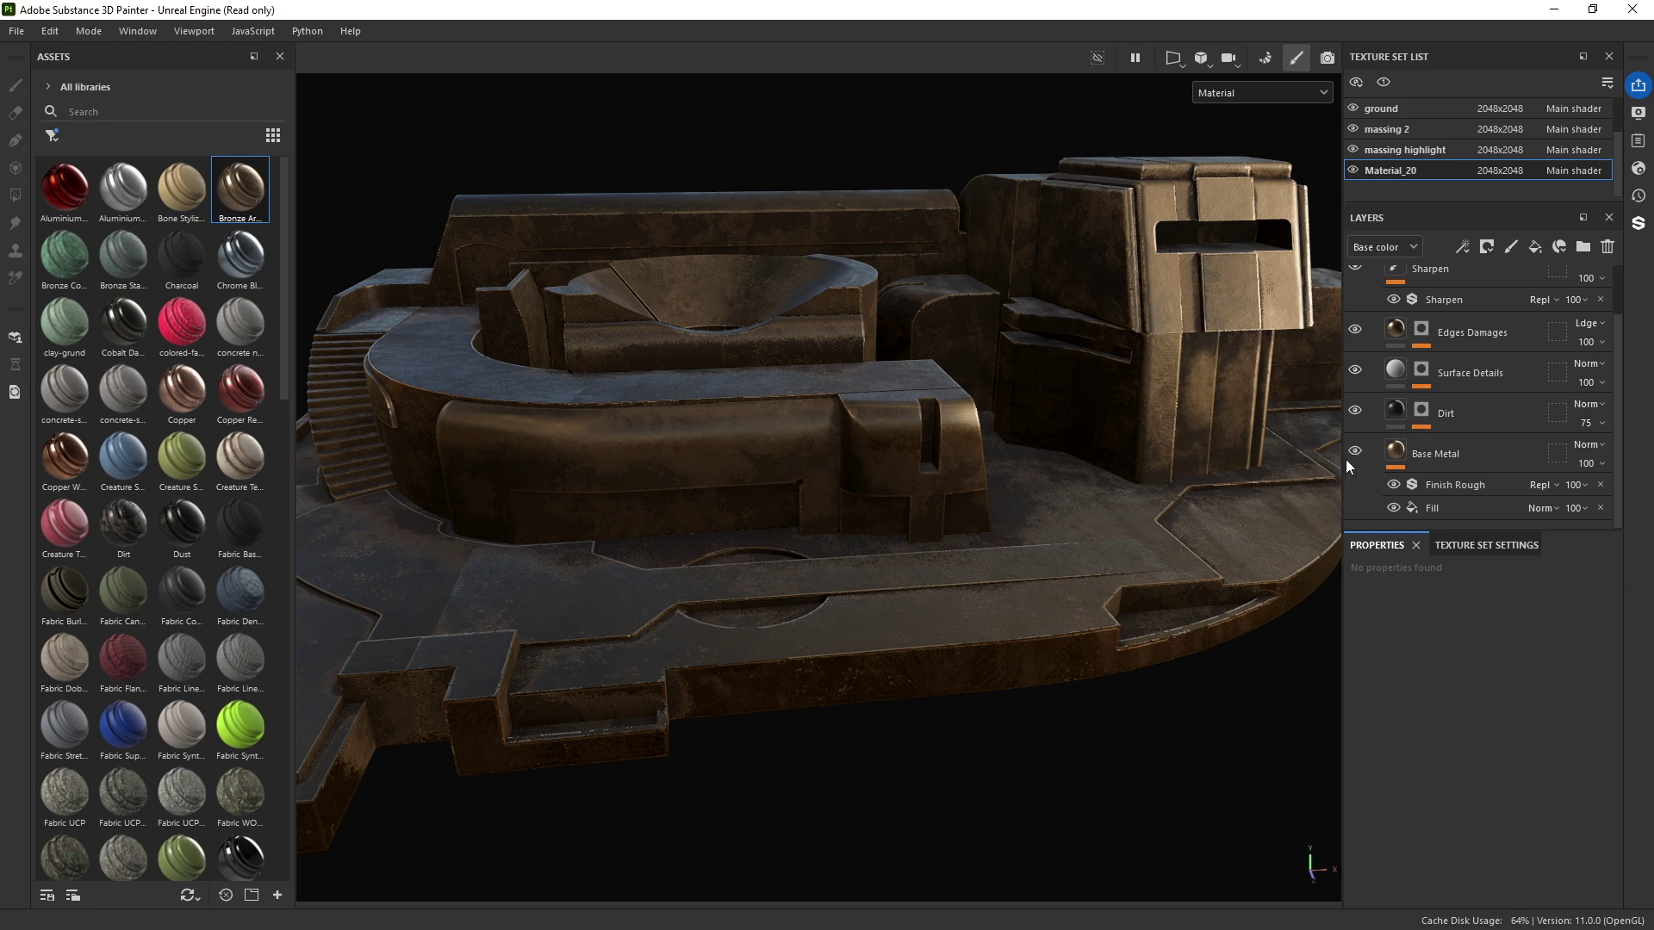
Step: Select the Base Metal layer and view its base color in the color picker
{"action": "left_click", "coordinate": [1425, 452]}
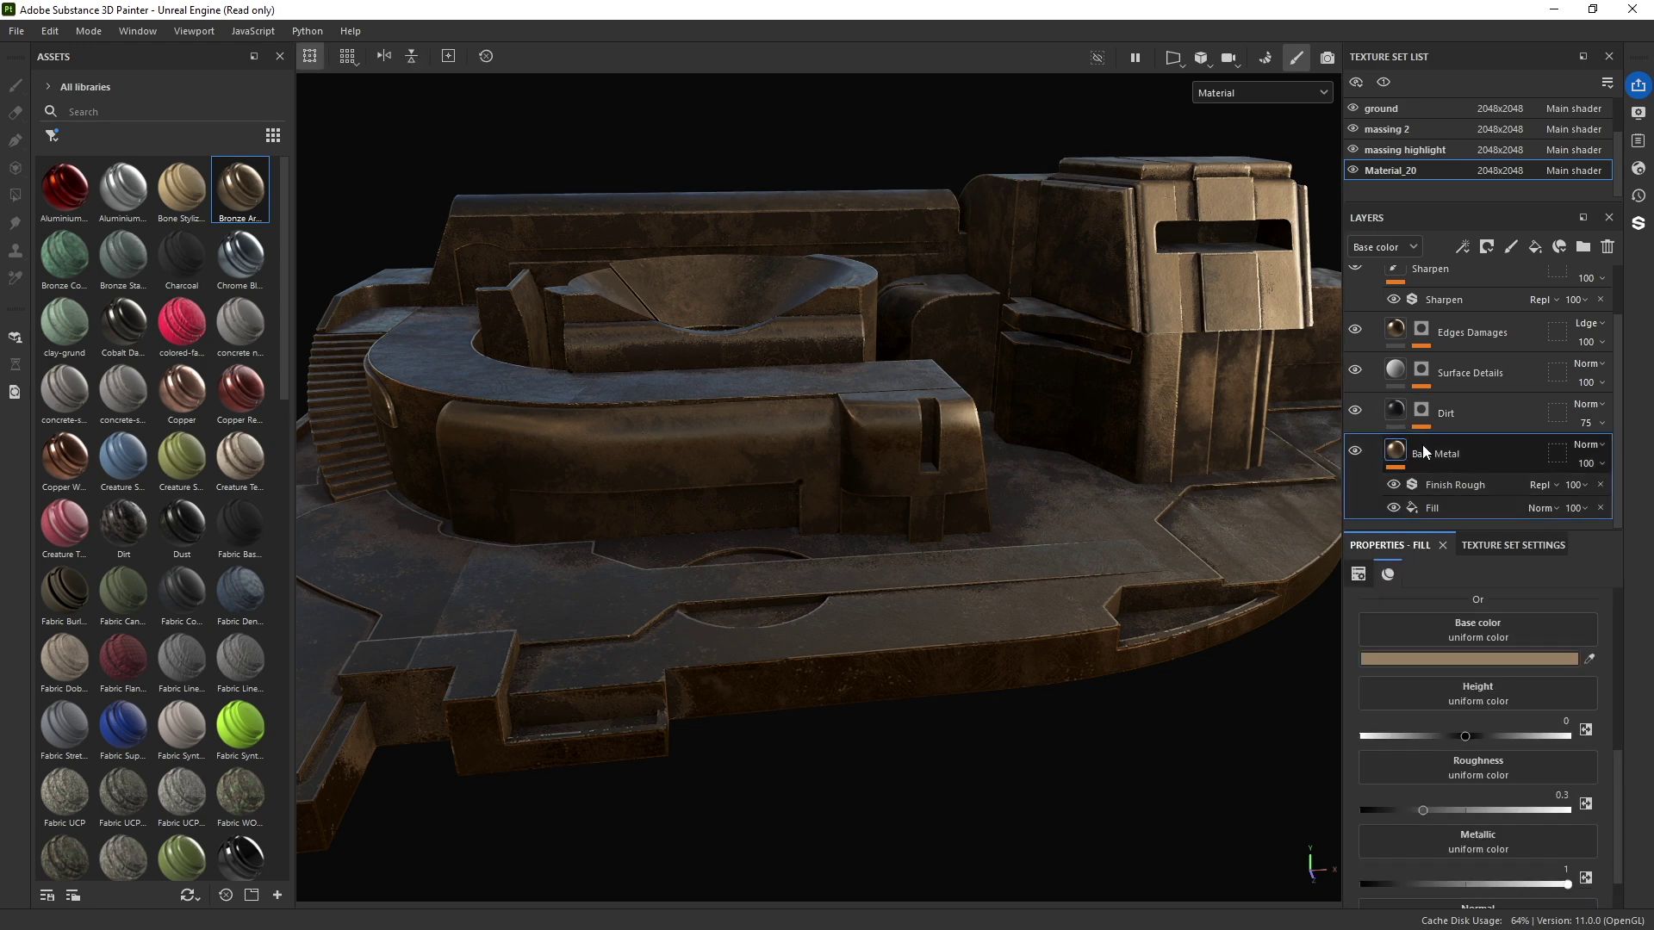
{"action": "left_click", "coordinate": [1424, 661]}
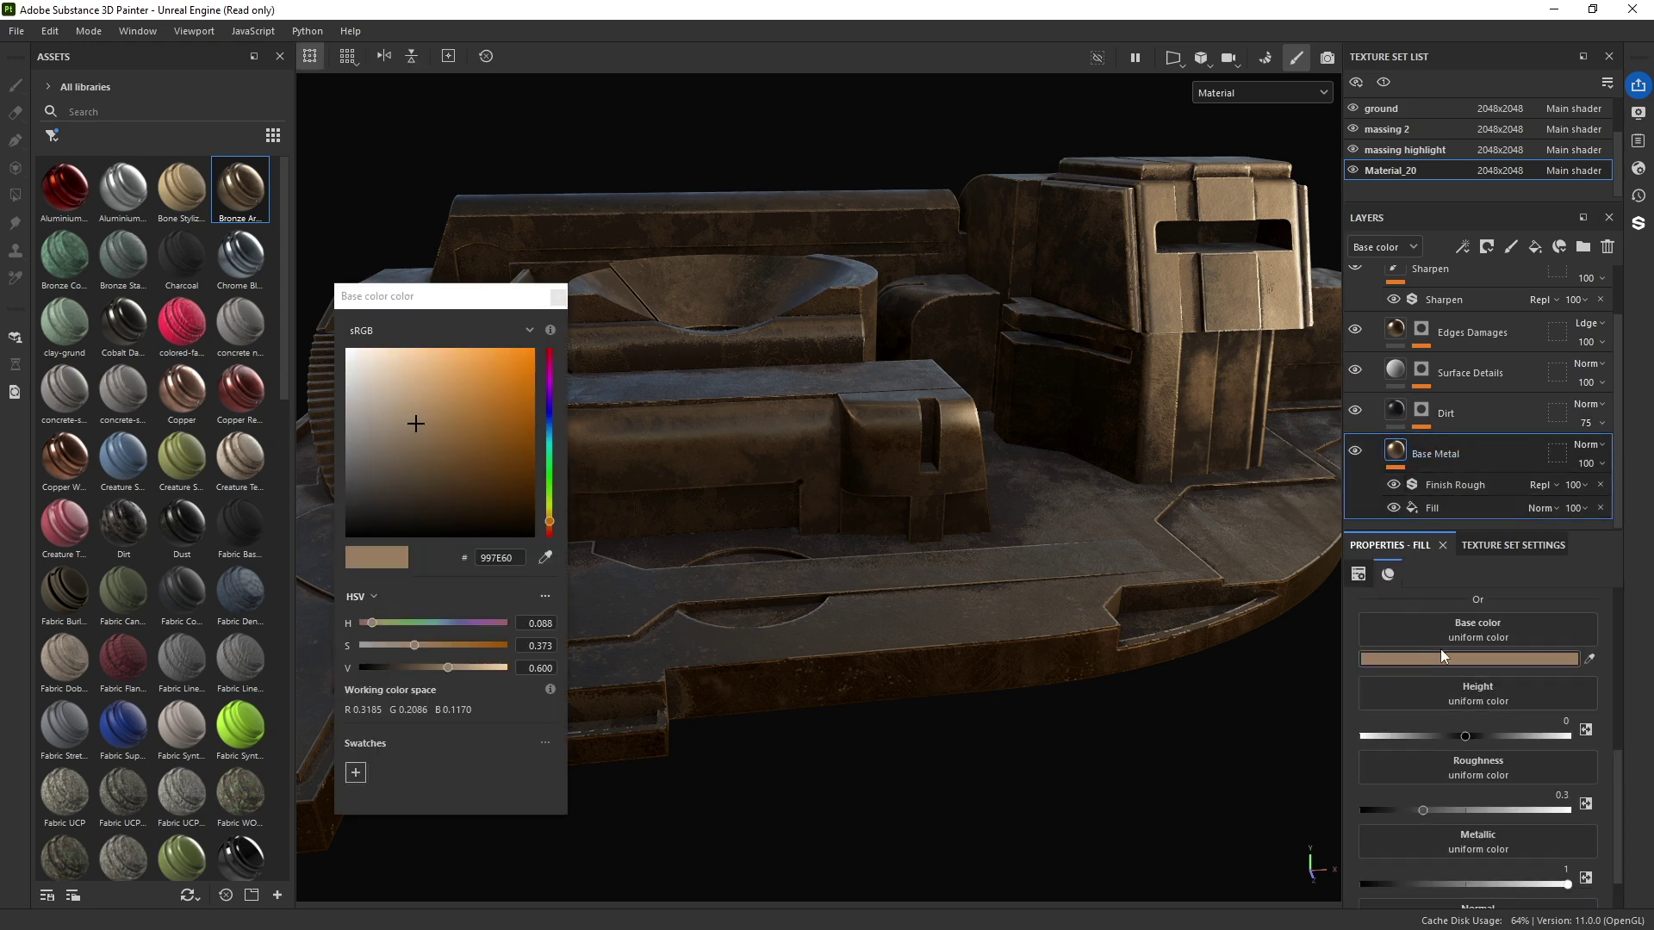
{"action": "left_click", "coordinate": [1401, 542]}
{"action": "left_click", "coordinate": [131, 31]}
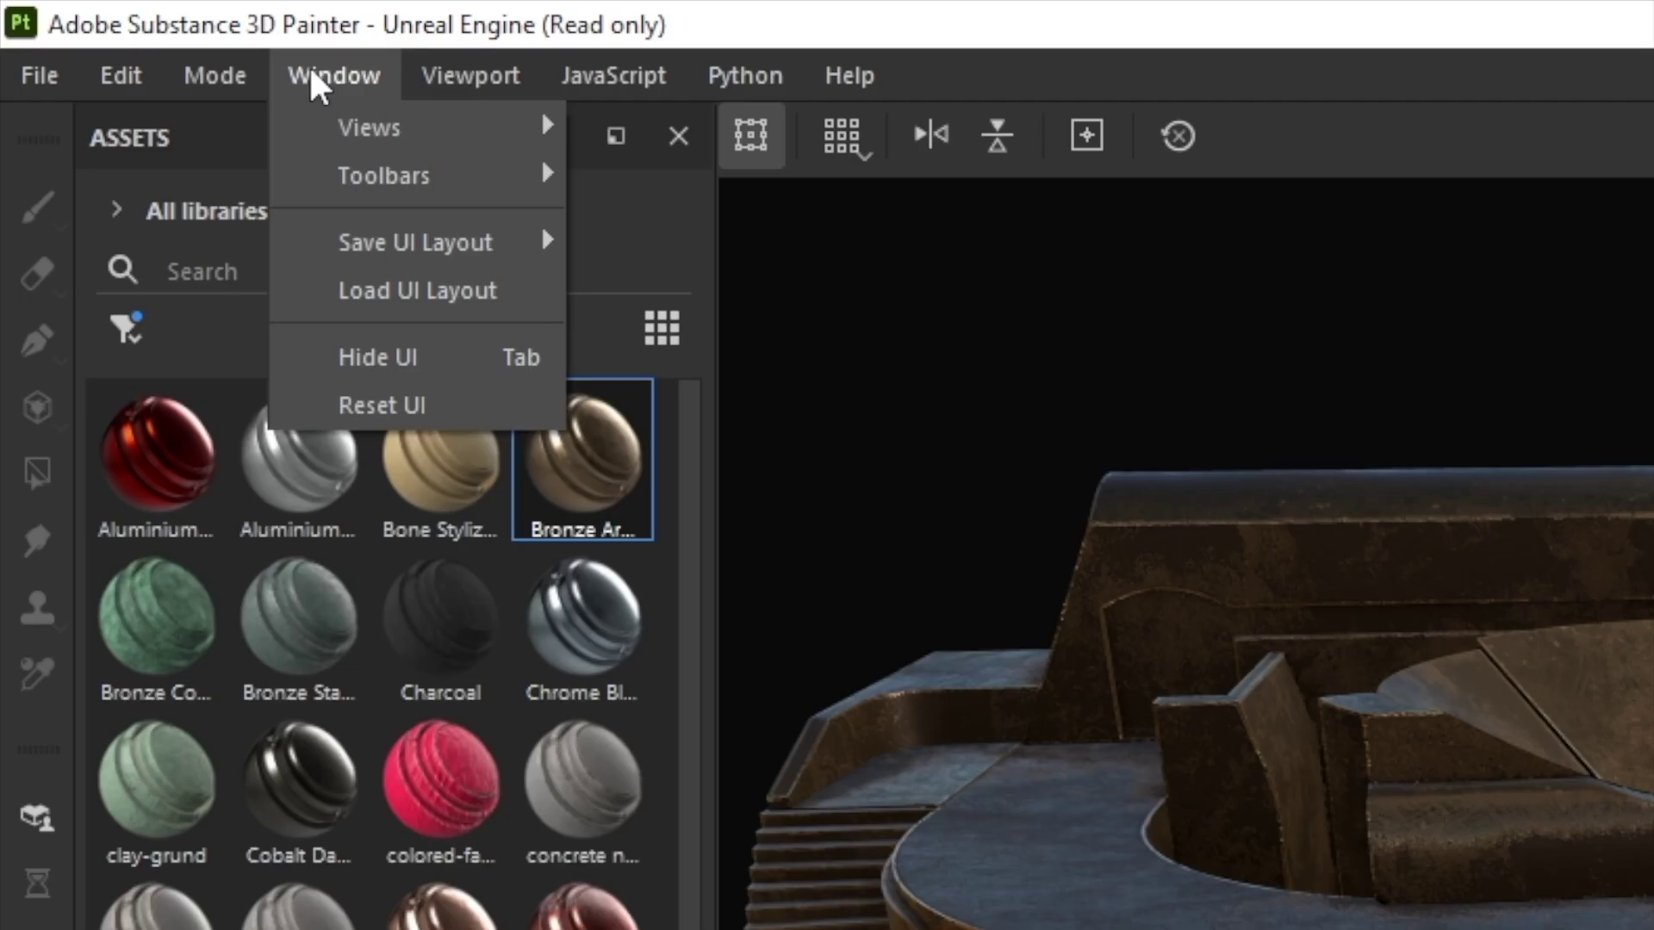
{"action": "mouse_move", "coordinate": [411, 132]}
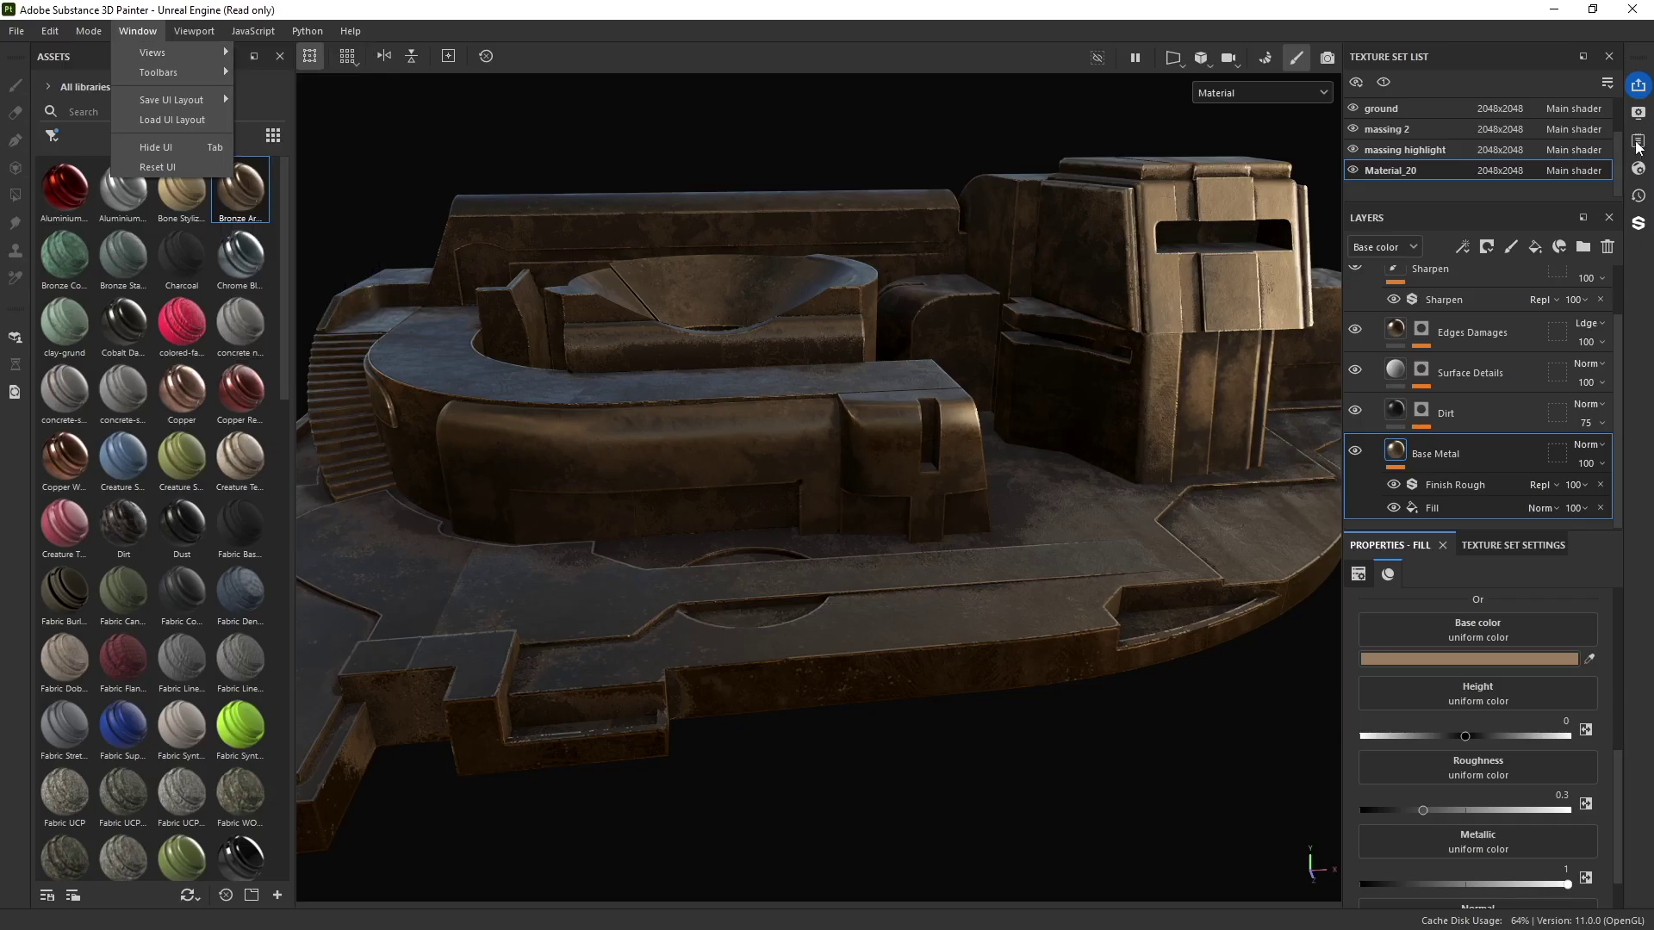
Step: Try lighter base colors, FFFEFE and DCCFC1, on the Base Metal fill and undo the color change
{"action": "left_click", "coordinate": [1446, 661]}
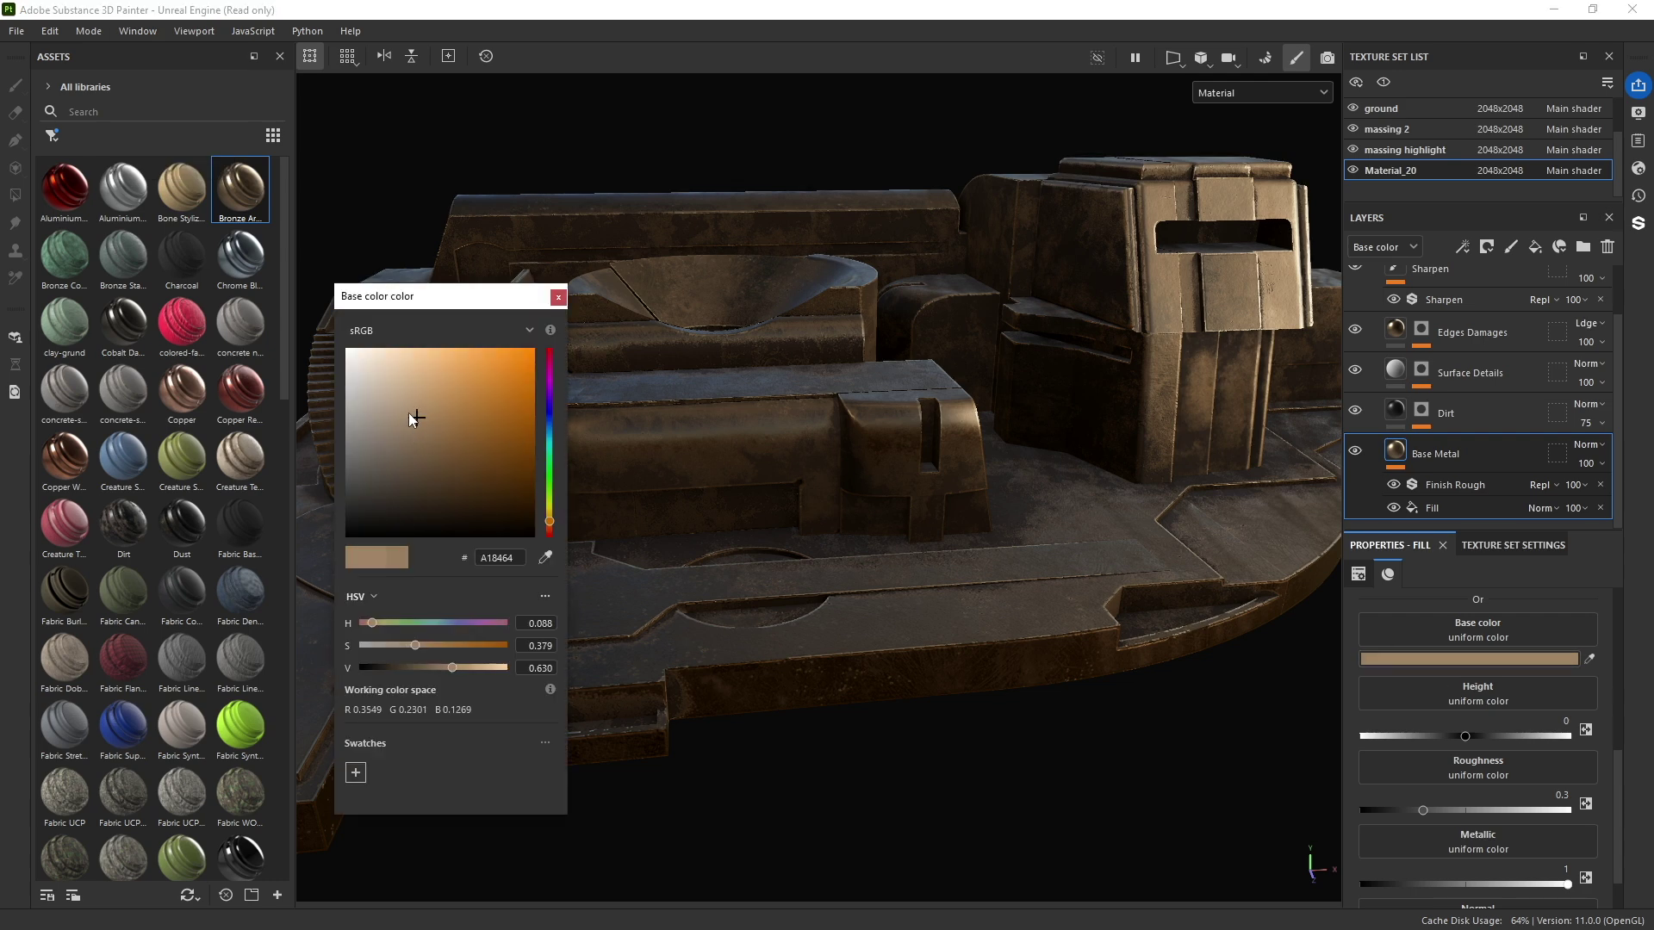
{"action": "left_click_drag", "start_coordinate": [409, 429], "coordinate": [339, 320]}
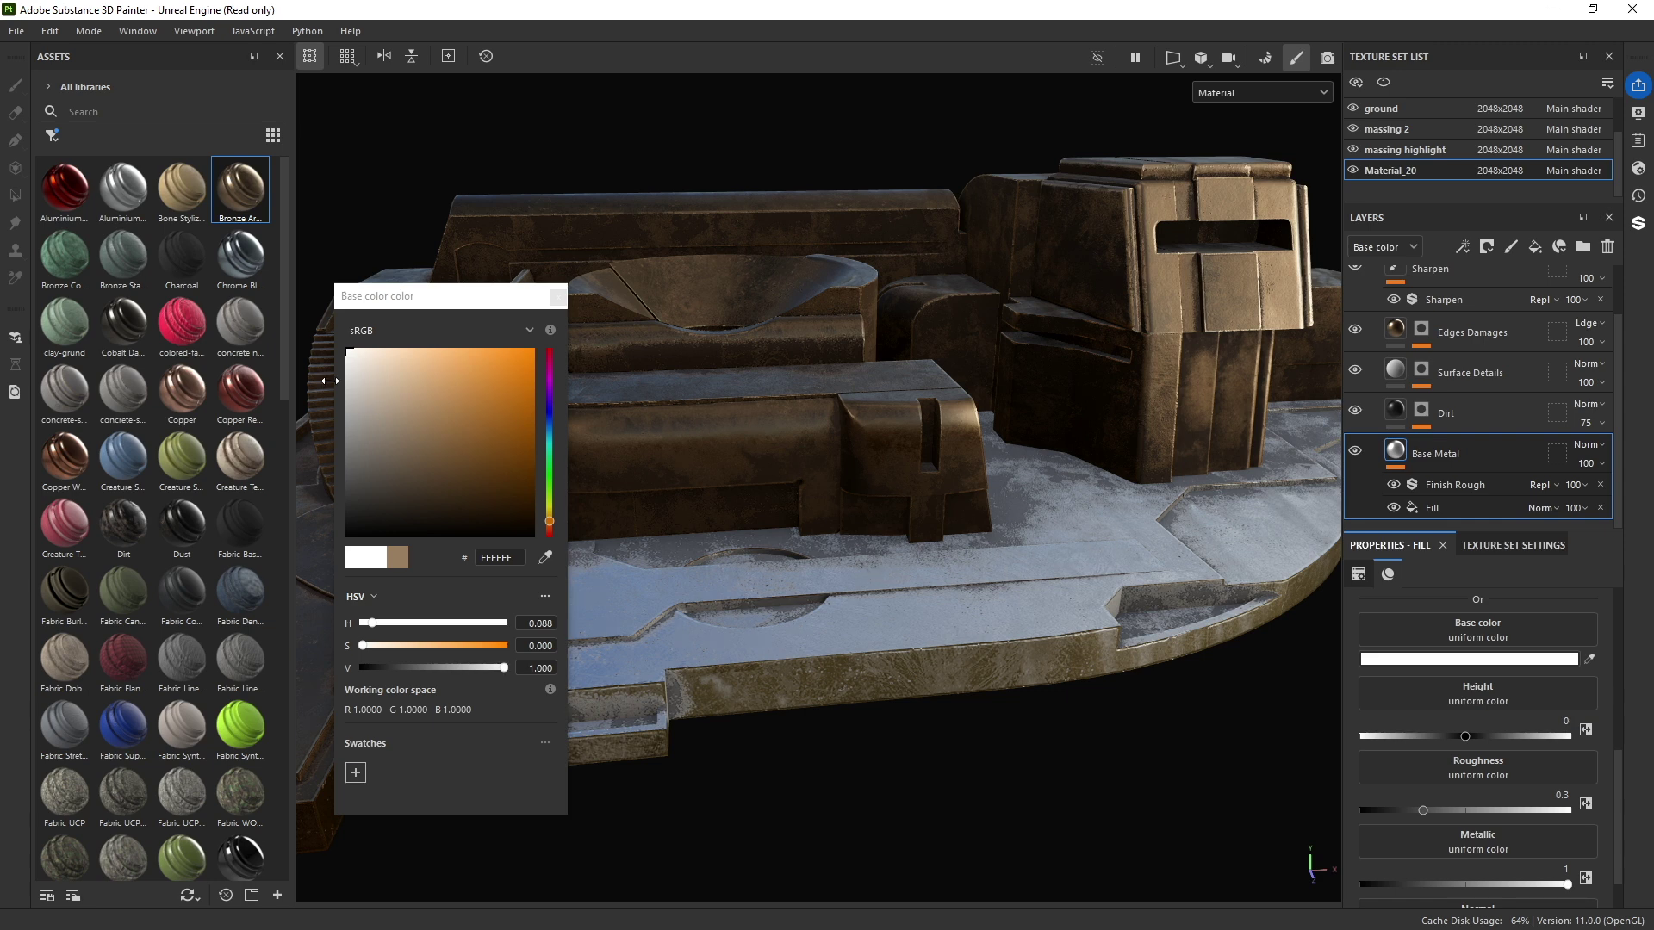
{"action": "left_click_drag", "start_coordinate": [362, 374], "coordinate": [369, 374]}
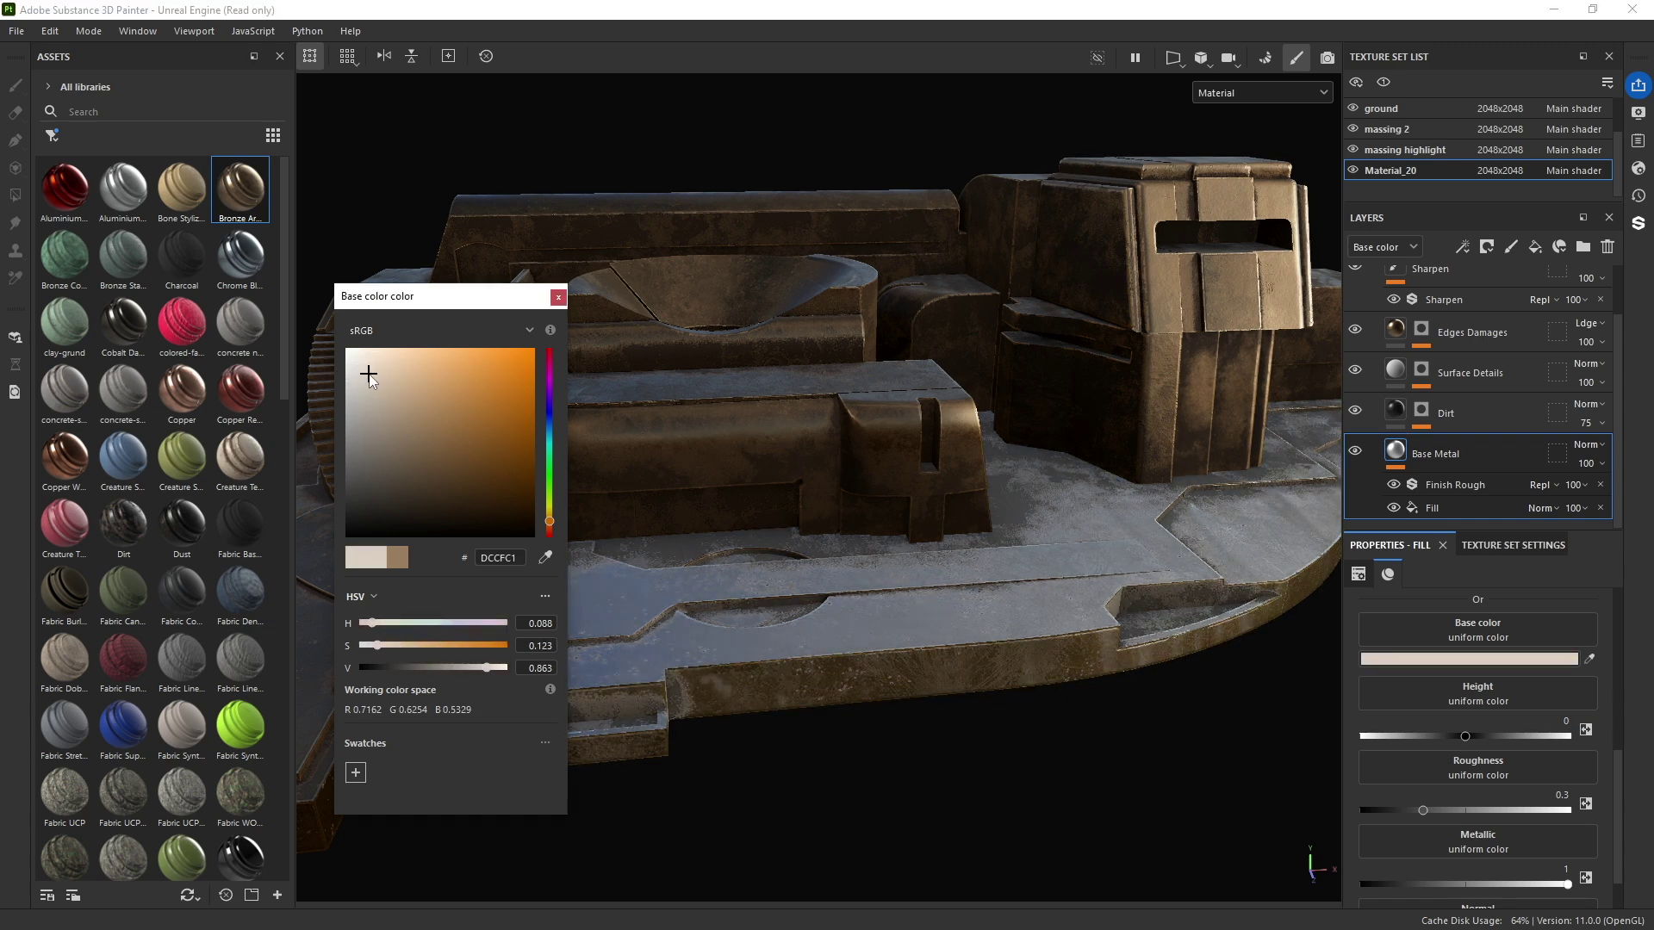
{"action": "left_click", "coordinate": [558, 296]}
{"action": "key", "text": "ctrl+z"}
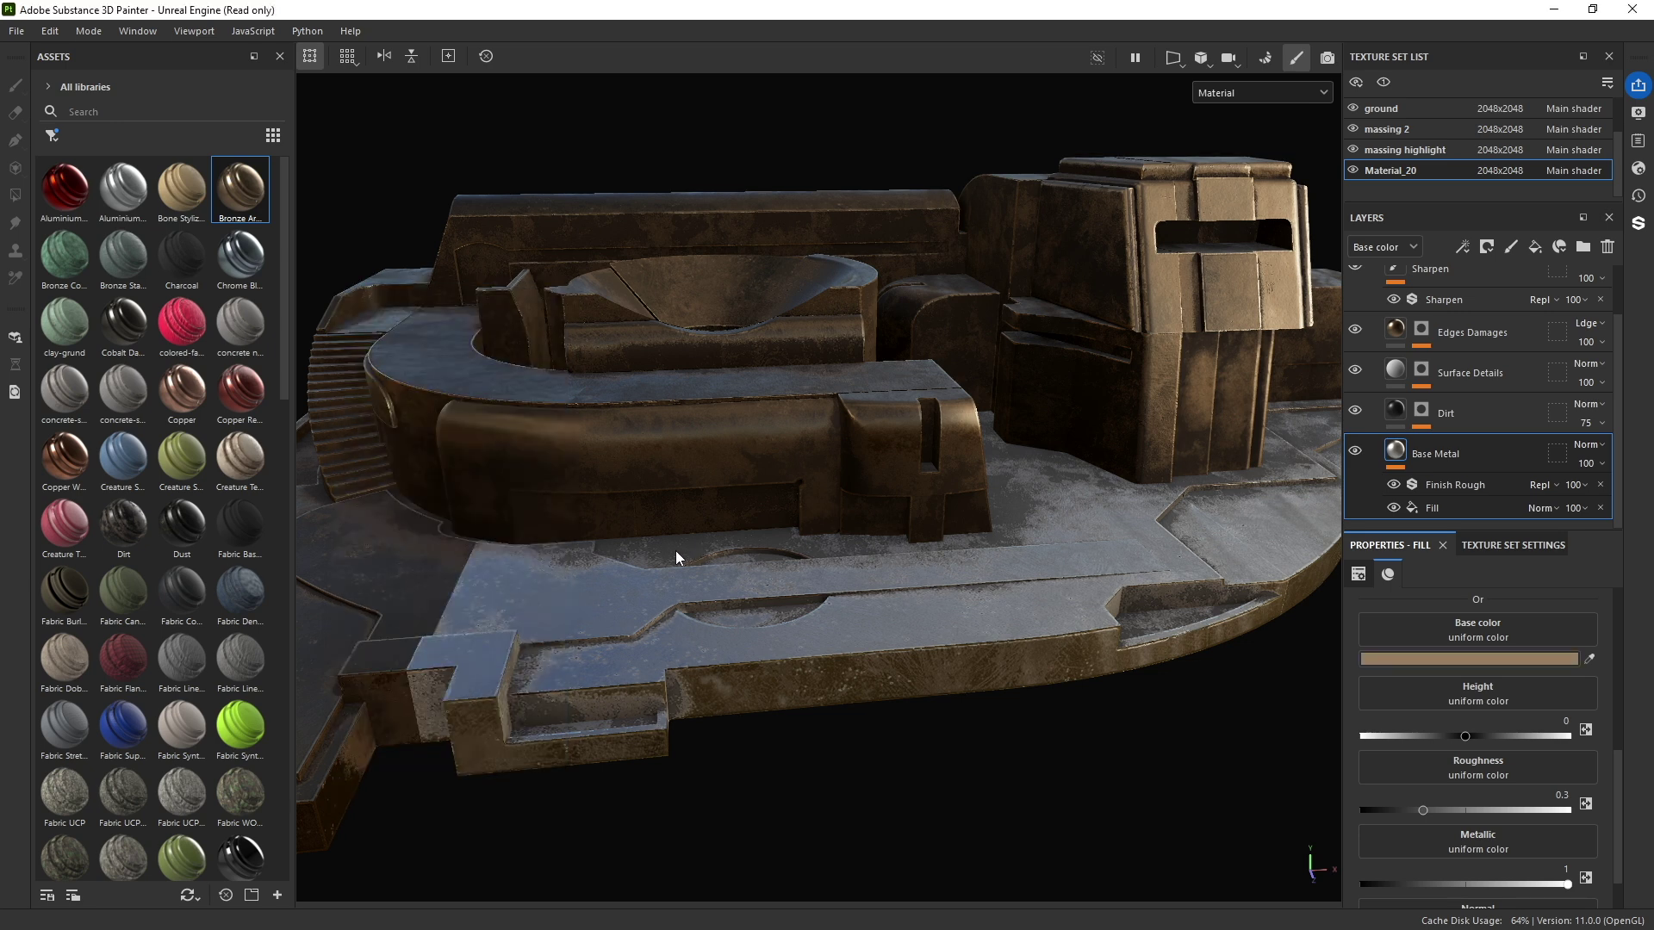
Step: Hide the Base Metal layer in Material_20's Bronze Armor group
{"action": "left_click", "coordinate": [1355, 452]}
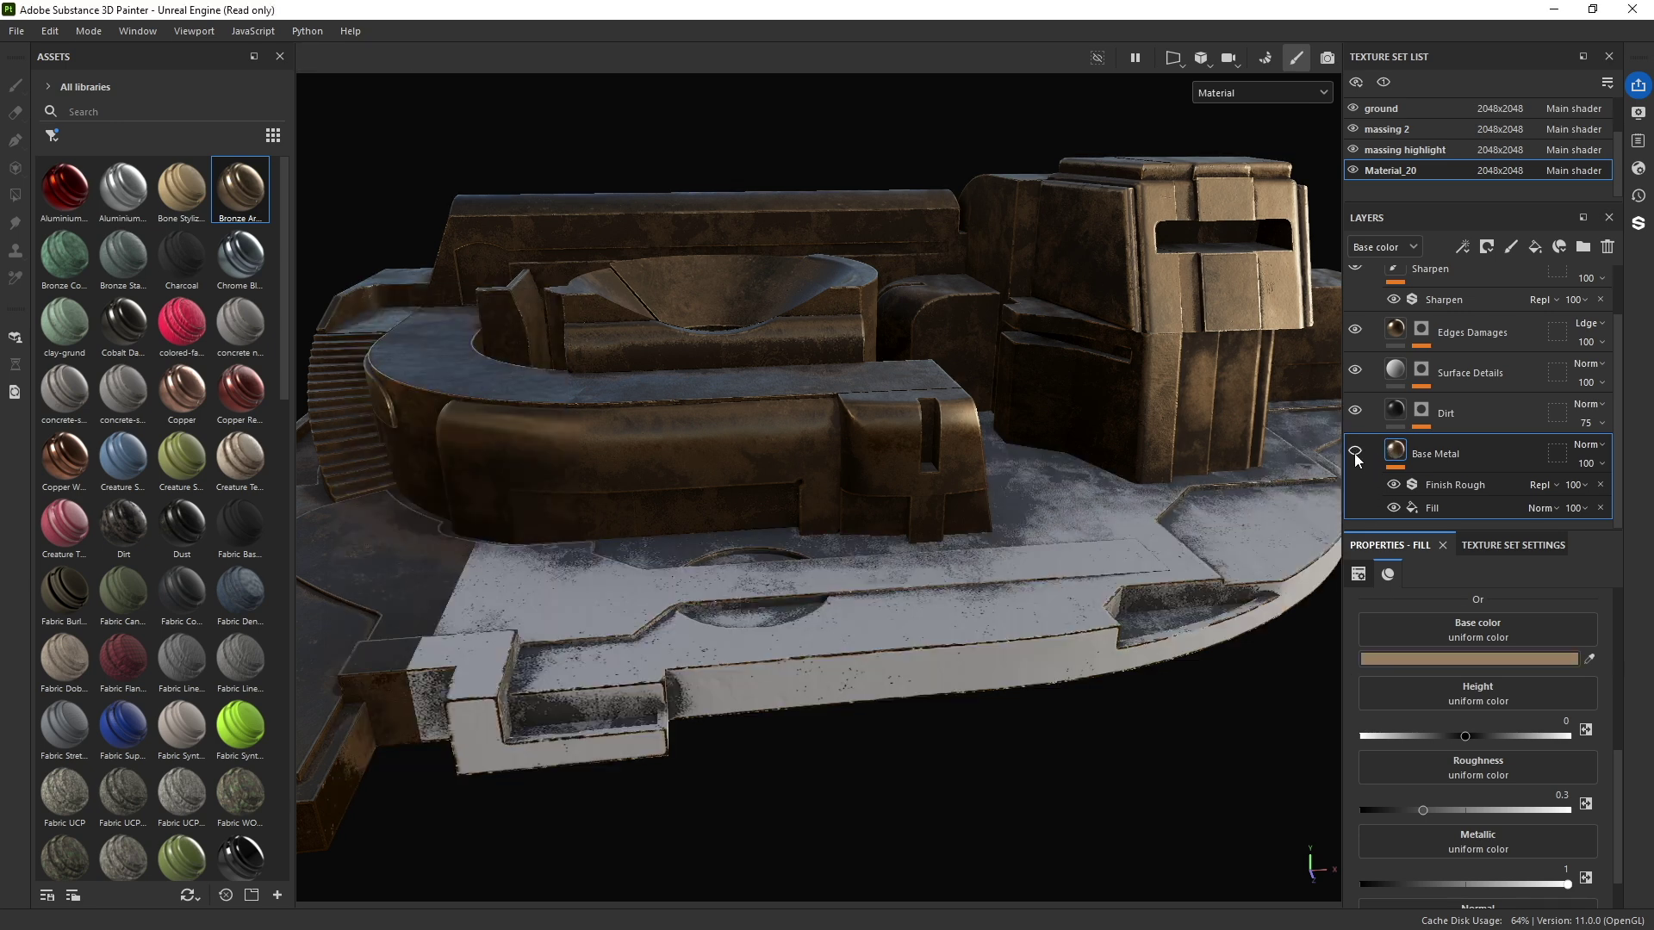
{"action": "scroll", "coordinate": [855, 606], "scroll_direction": "down", "scroll_amount": 4}
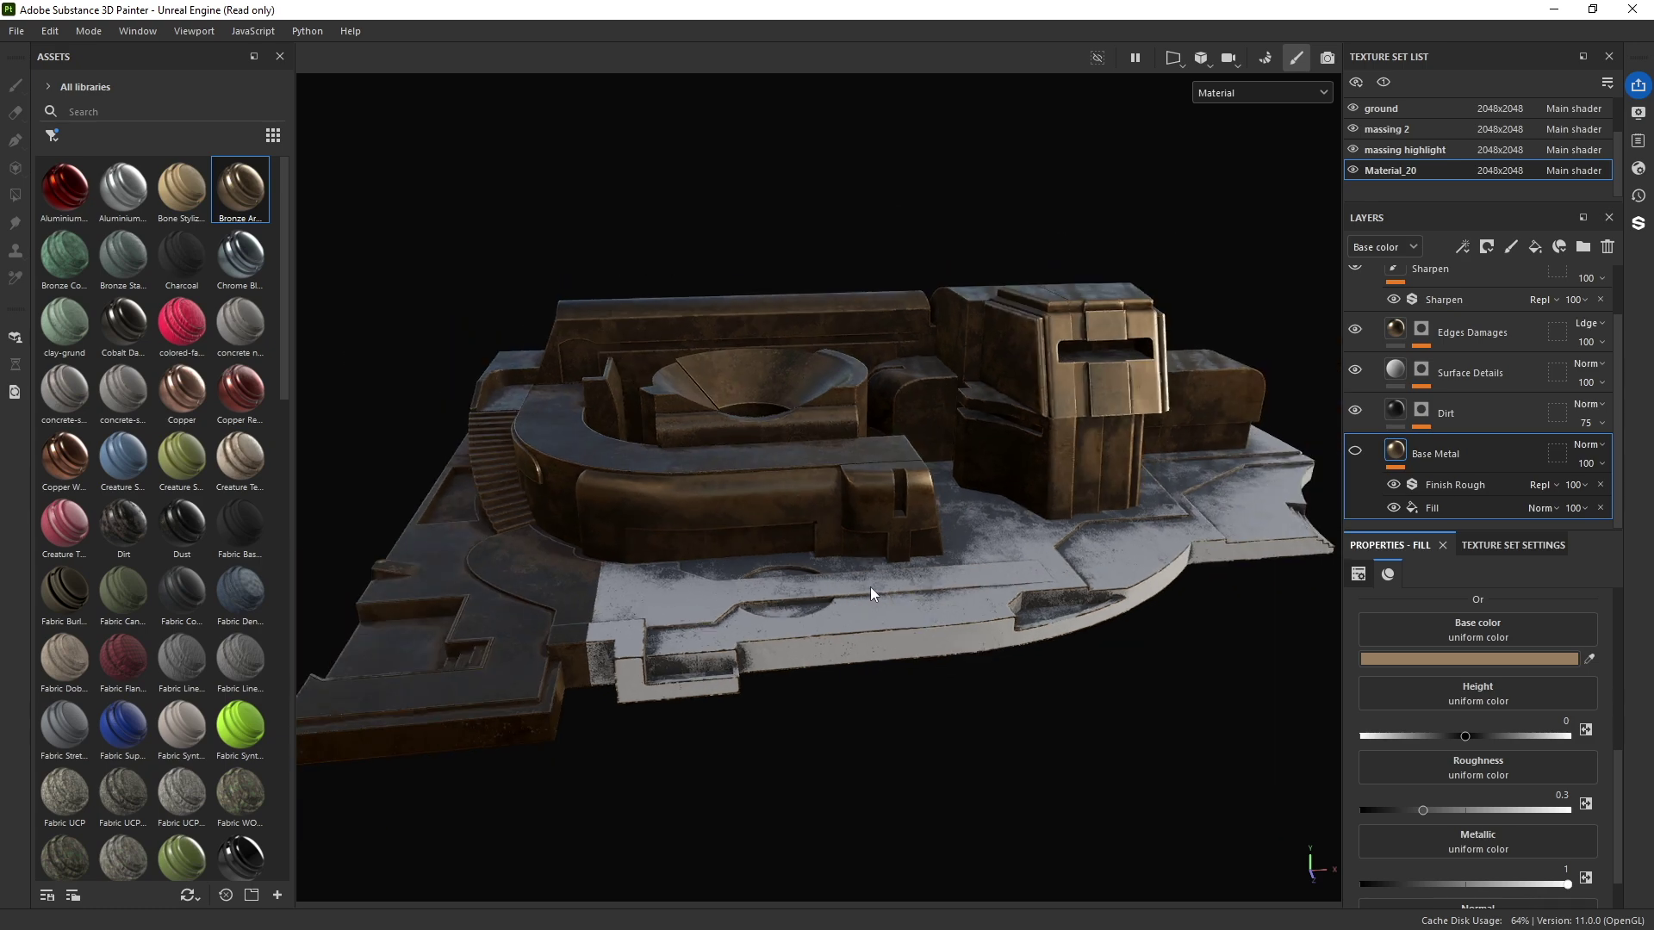
{"action": "scroll", "coordinate": [882, 591], "scroll_direction": "up", "scroll_amount": 5}
{"action": "right_click_drag", "start_coordinate": [834, 626], "coordinate": [1029, 700], "text": "alt"}
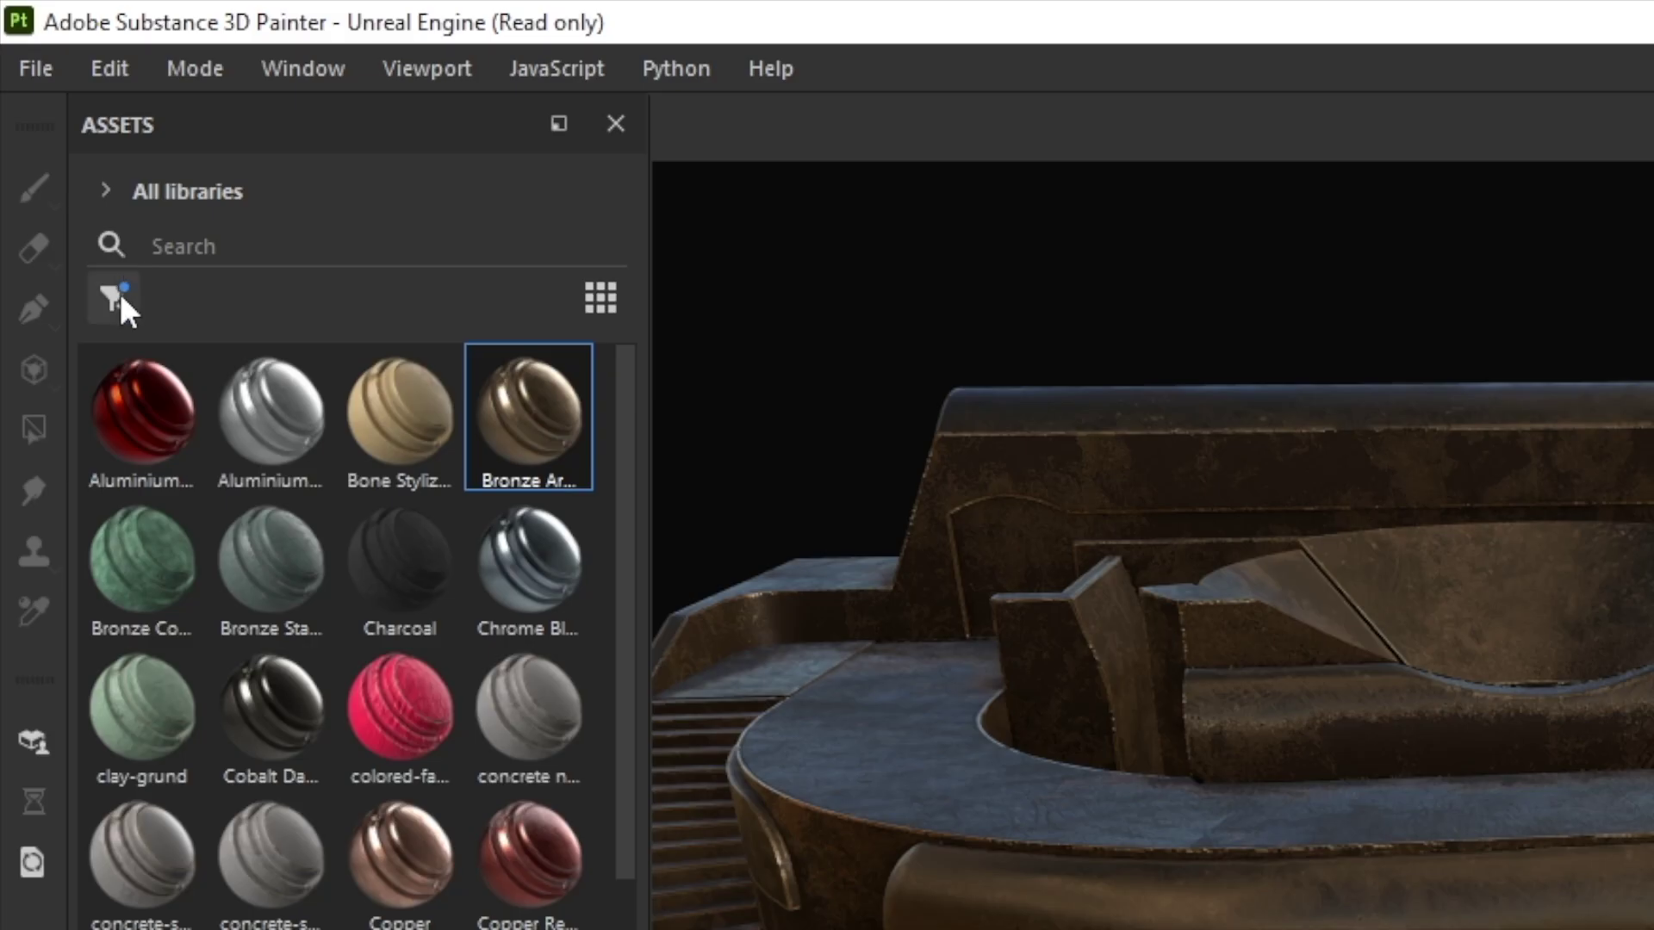
Step: Filter the assets to Materials only and apply the Concrete Cast material to the Material_20 ground surface
{"action": "left_click", "coordinate": [51, 135]}
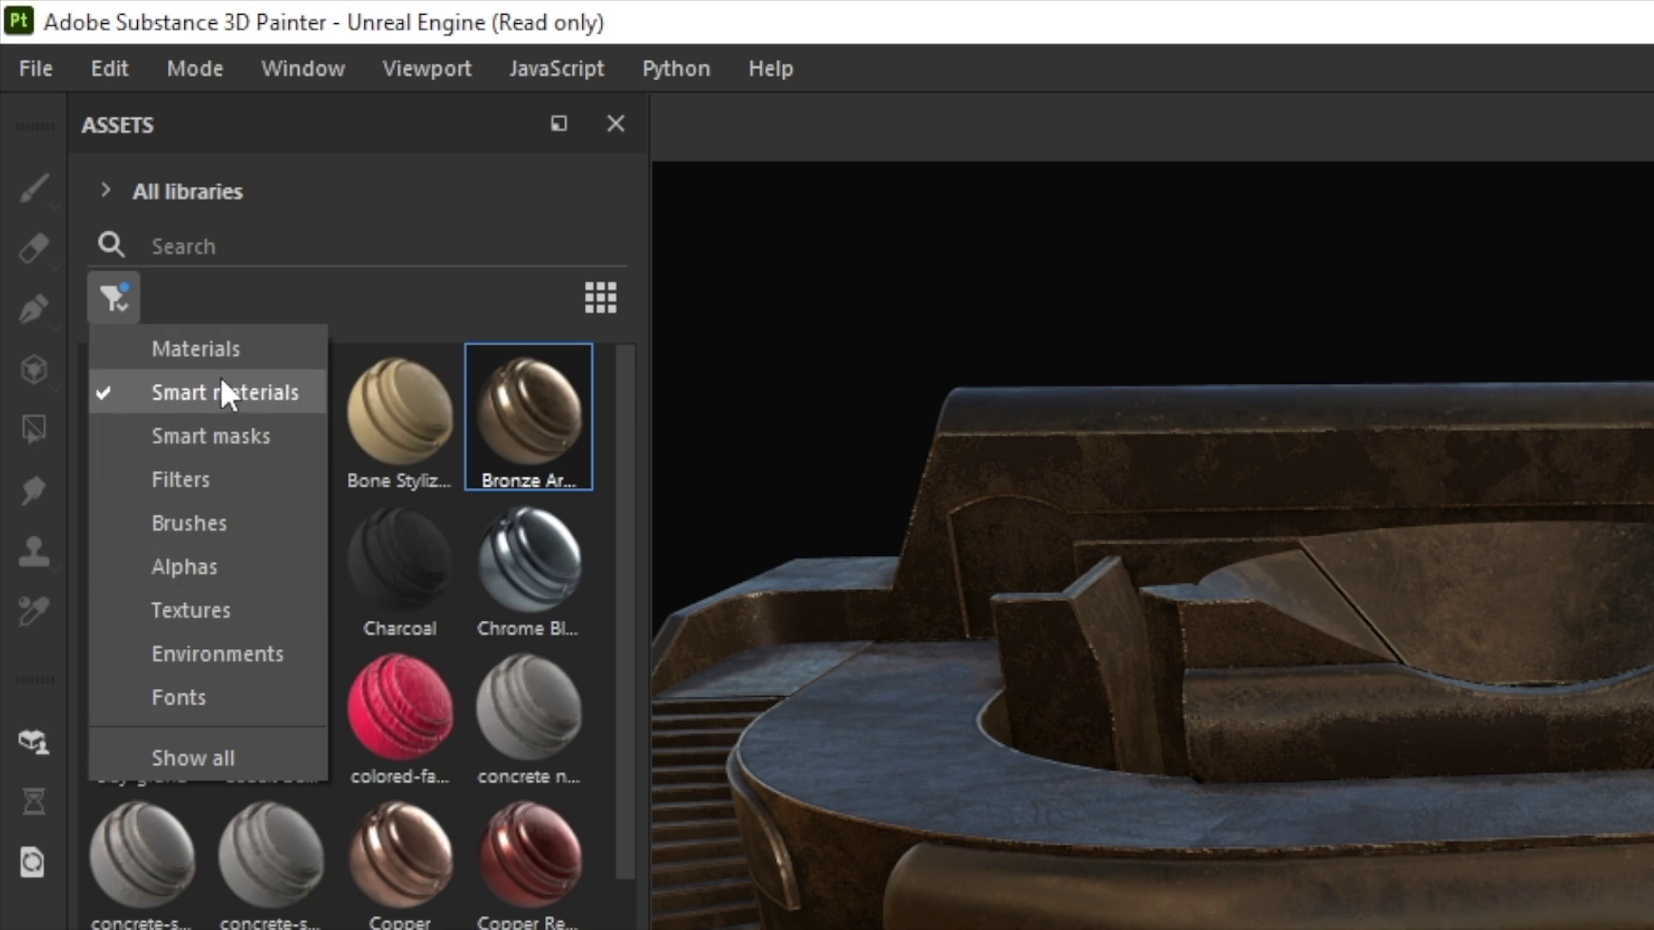
{"action": "left_click", "coordinate": [211, 348]}
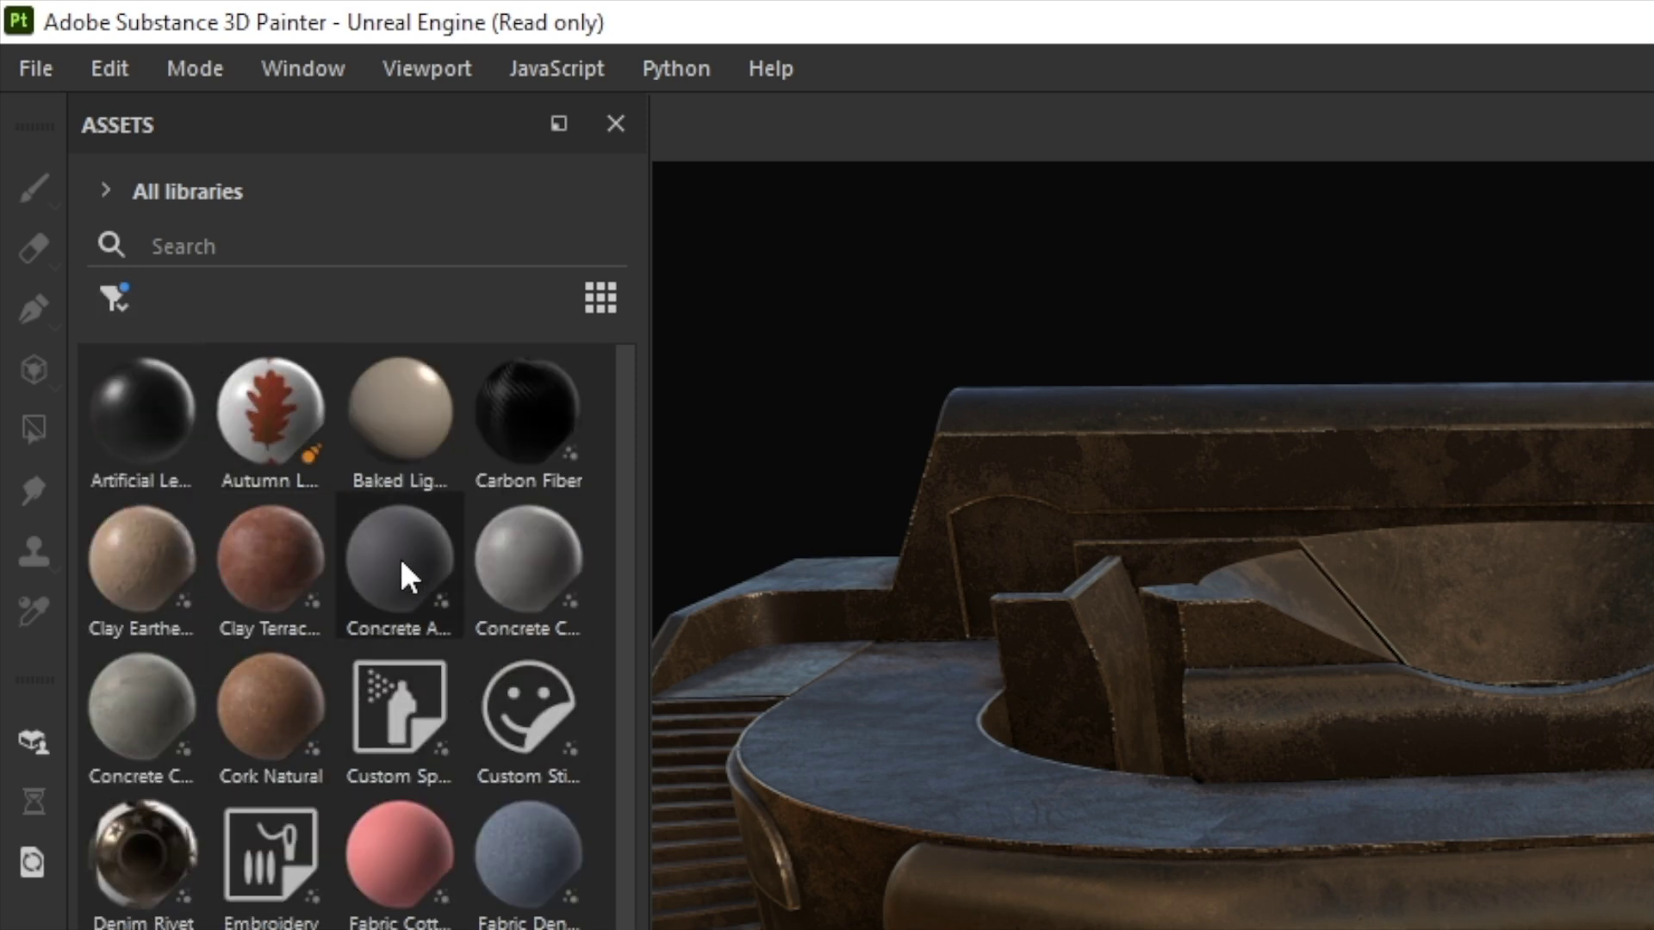
{"action": "left_click_drag", "start_coordinate": [498, 545], "coordinate": [1653, 929]}
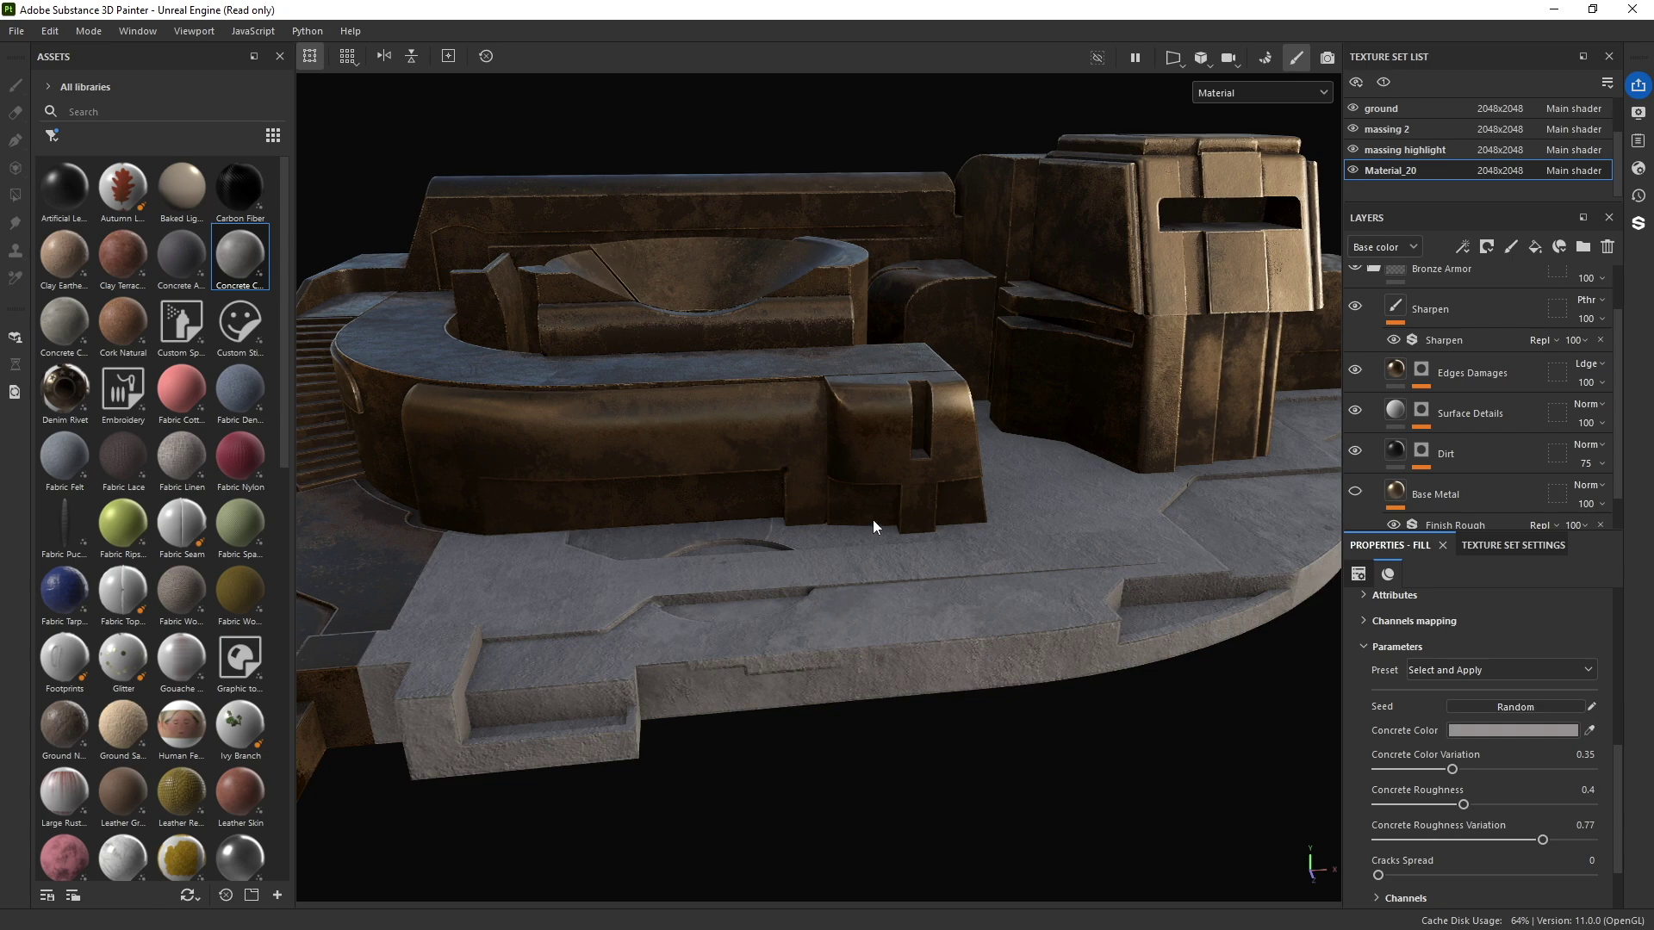
Step: Collapse the Bronze Armor group and move the Concrete Cast layer beneath it
{"action": "scroll", "coordinate": [1377, 362], "scroll_direction": "up", "scroll_amount": 2}
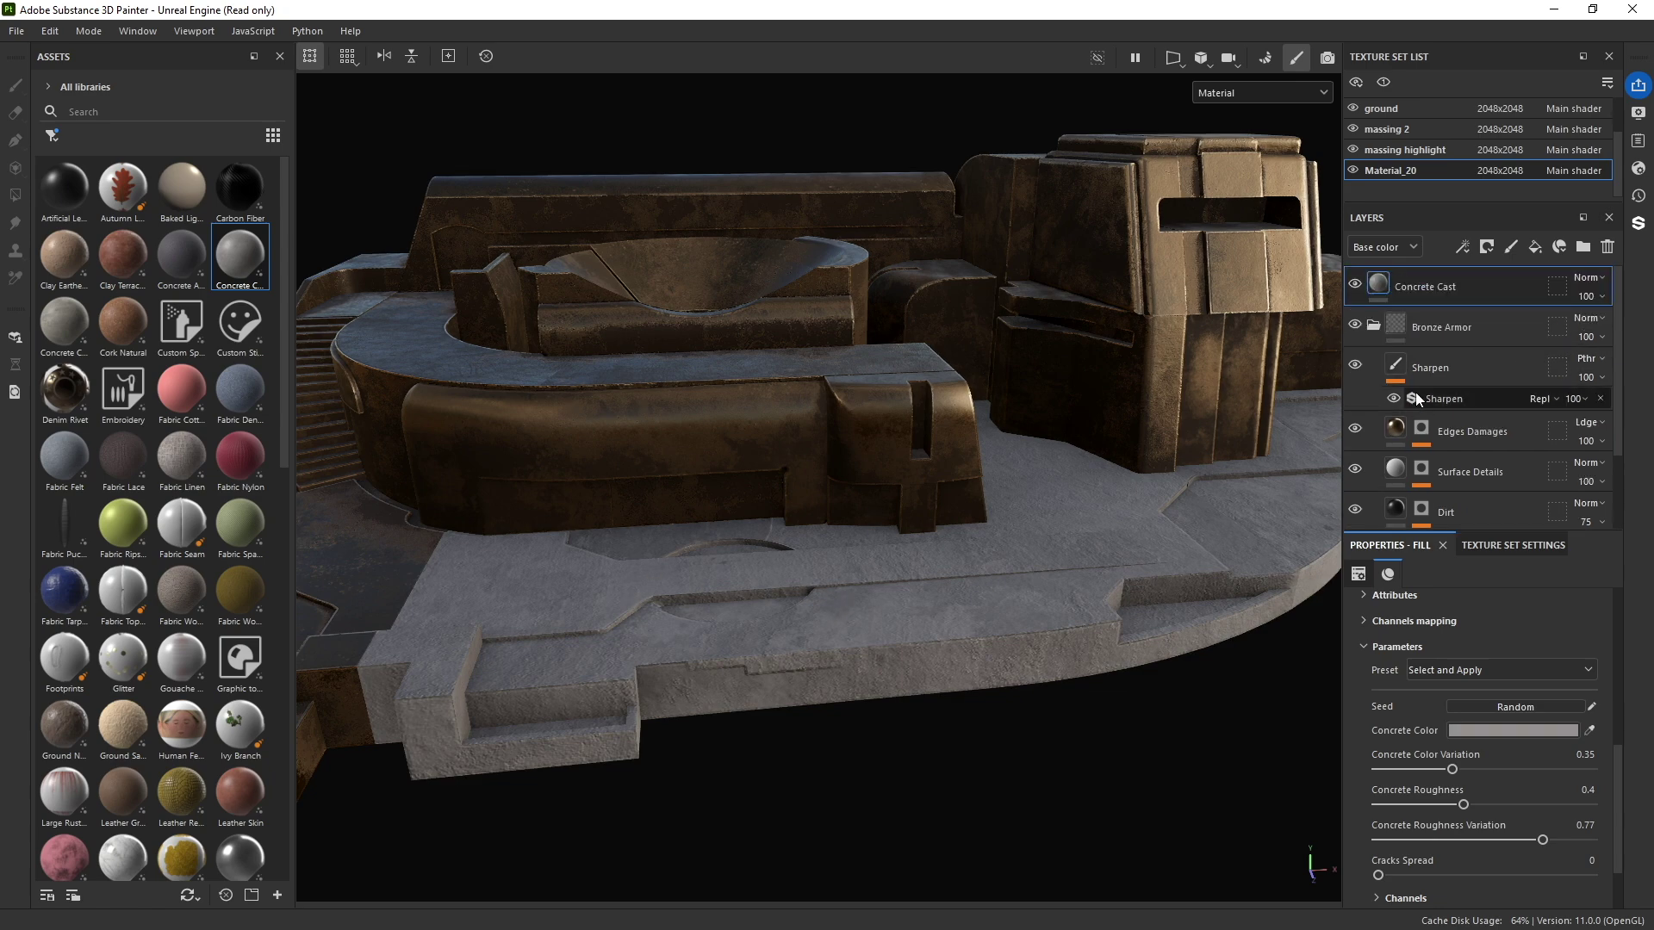
{"action": "left_click", "coordinate": [1373, 329]}
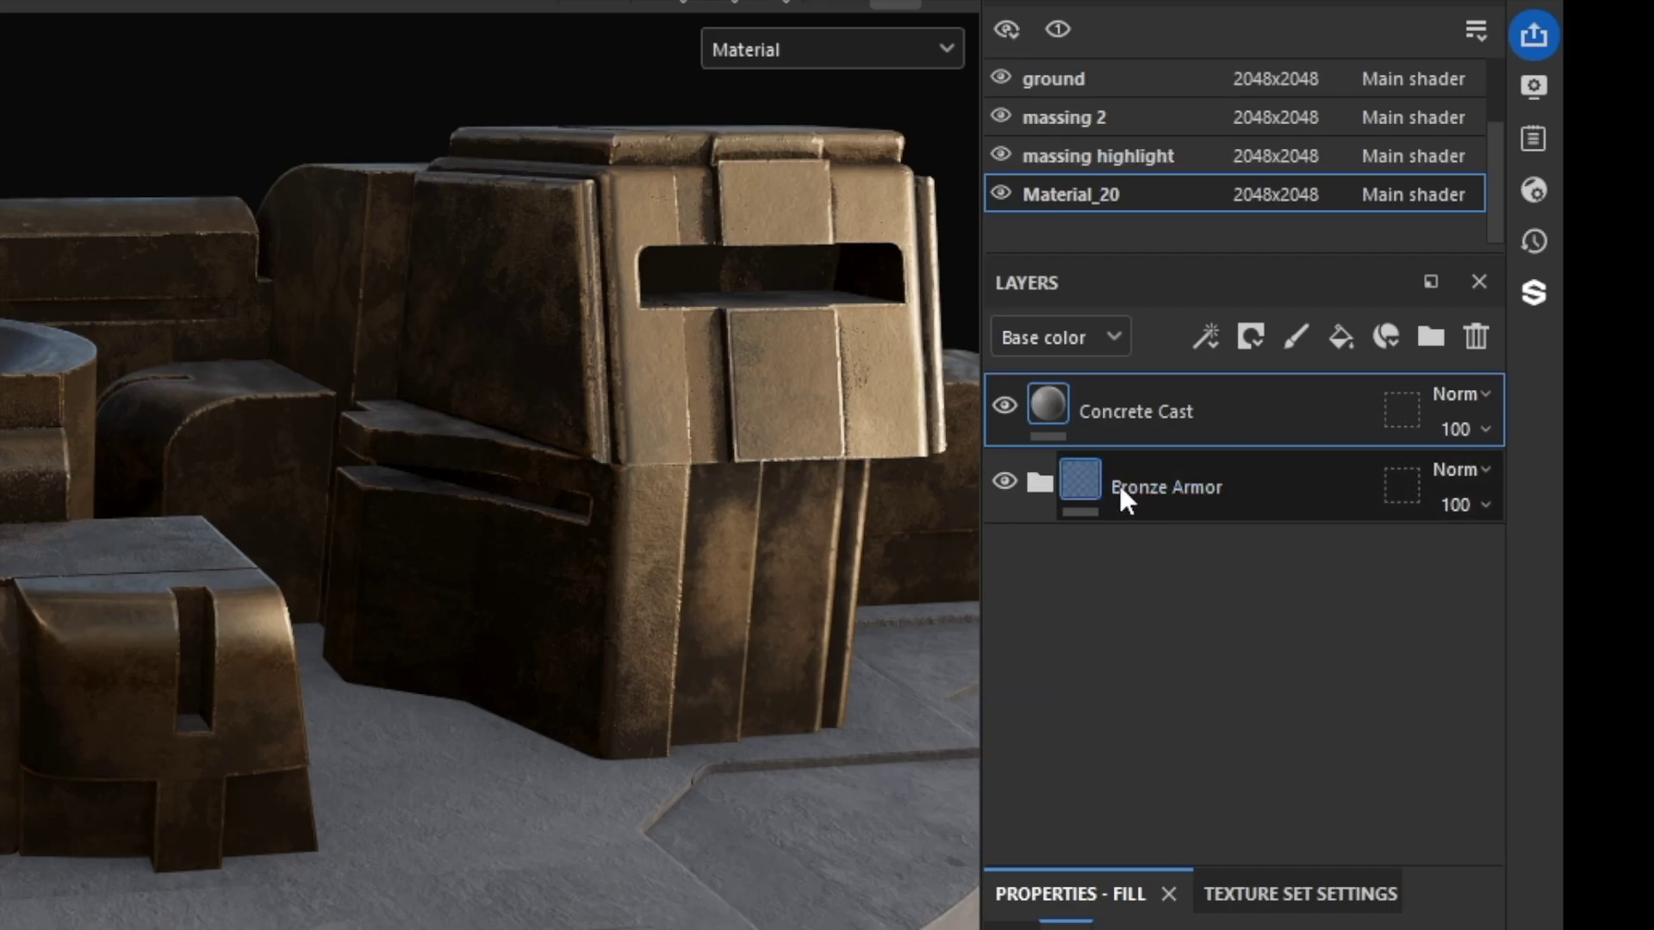
{"action": "left_click_drag", "start_coordinate": [1145, 413], "coordinate": [1161, 536]}
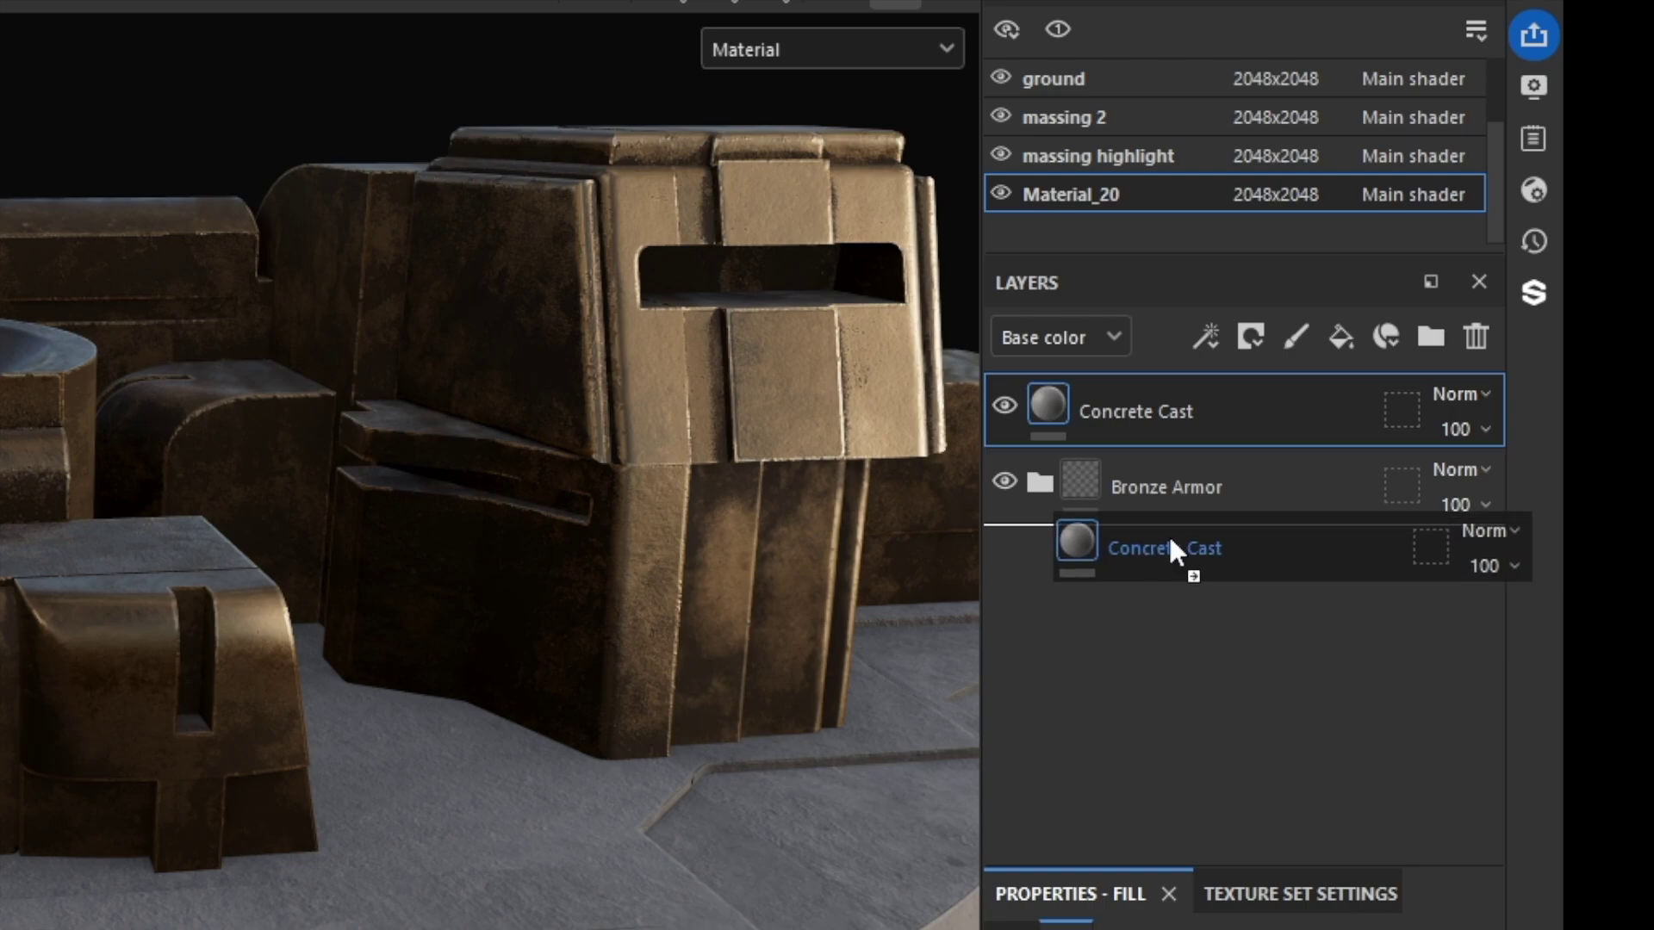
{"action": "left_click_drag", "start_coordinate": [1438, 348], "coordinate": [1439, 348]}
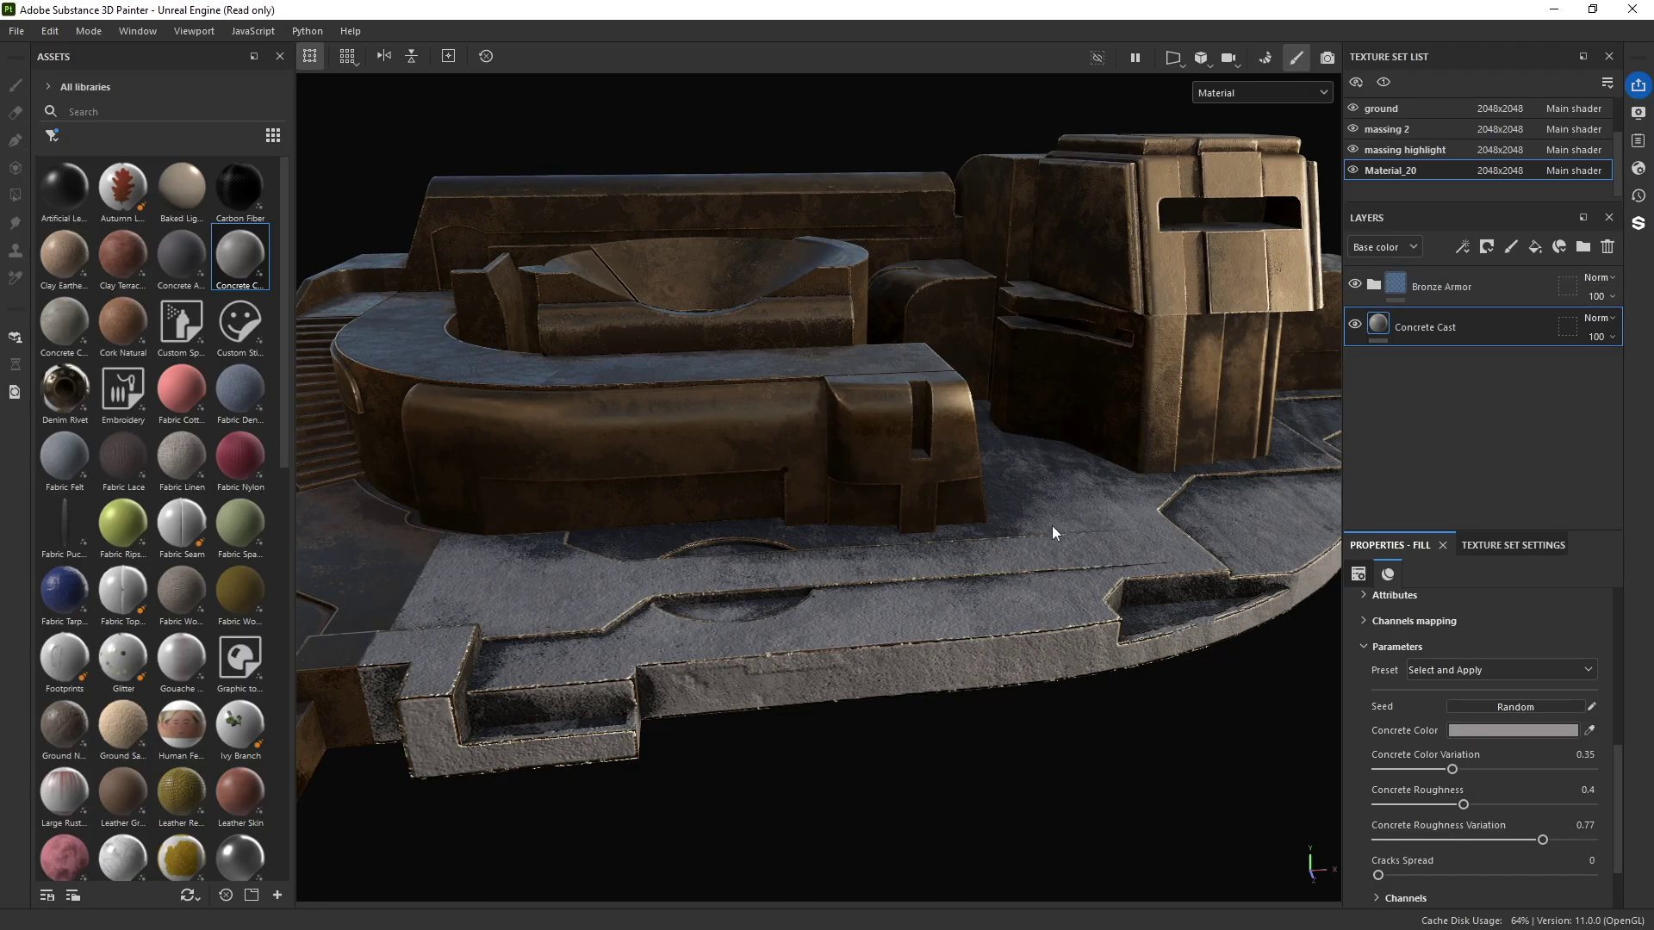
Step: Set the Concrete Cast layer's Concrete Color to gray 6F6E6E and its UV tiling to 2
{"action": "scroll", "coordinate": [845, 586], "scroll_direction": "down", "scroll_amount": 4}
{"action": "scroll", "coordinate": [975, 591], "scroll_direction": "up", "scroll_amount": 3}
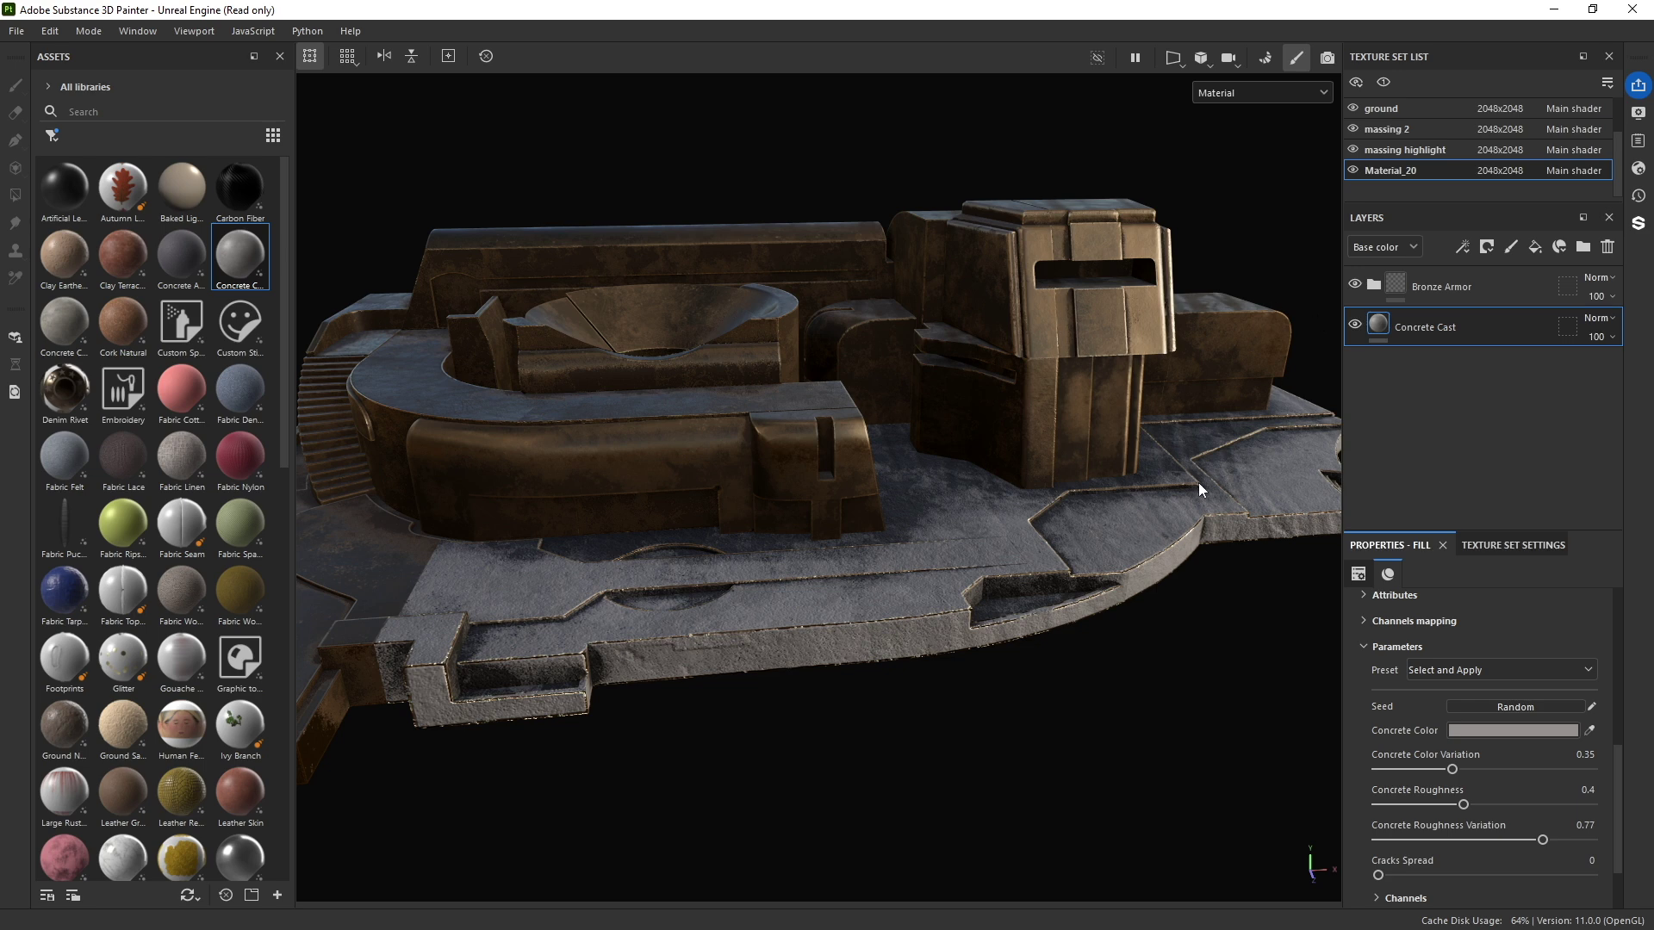
{"action": "left_click", "coordinate": [1488, 733]}
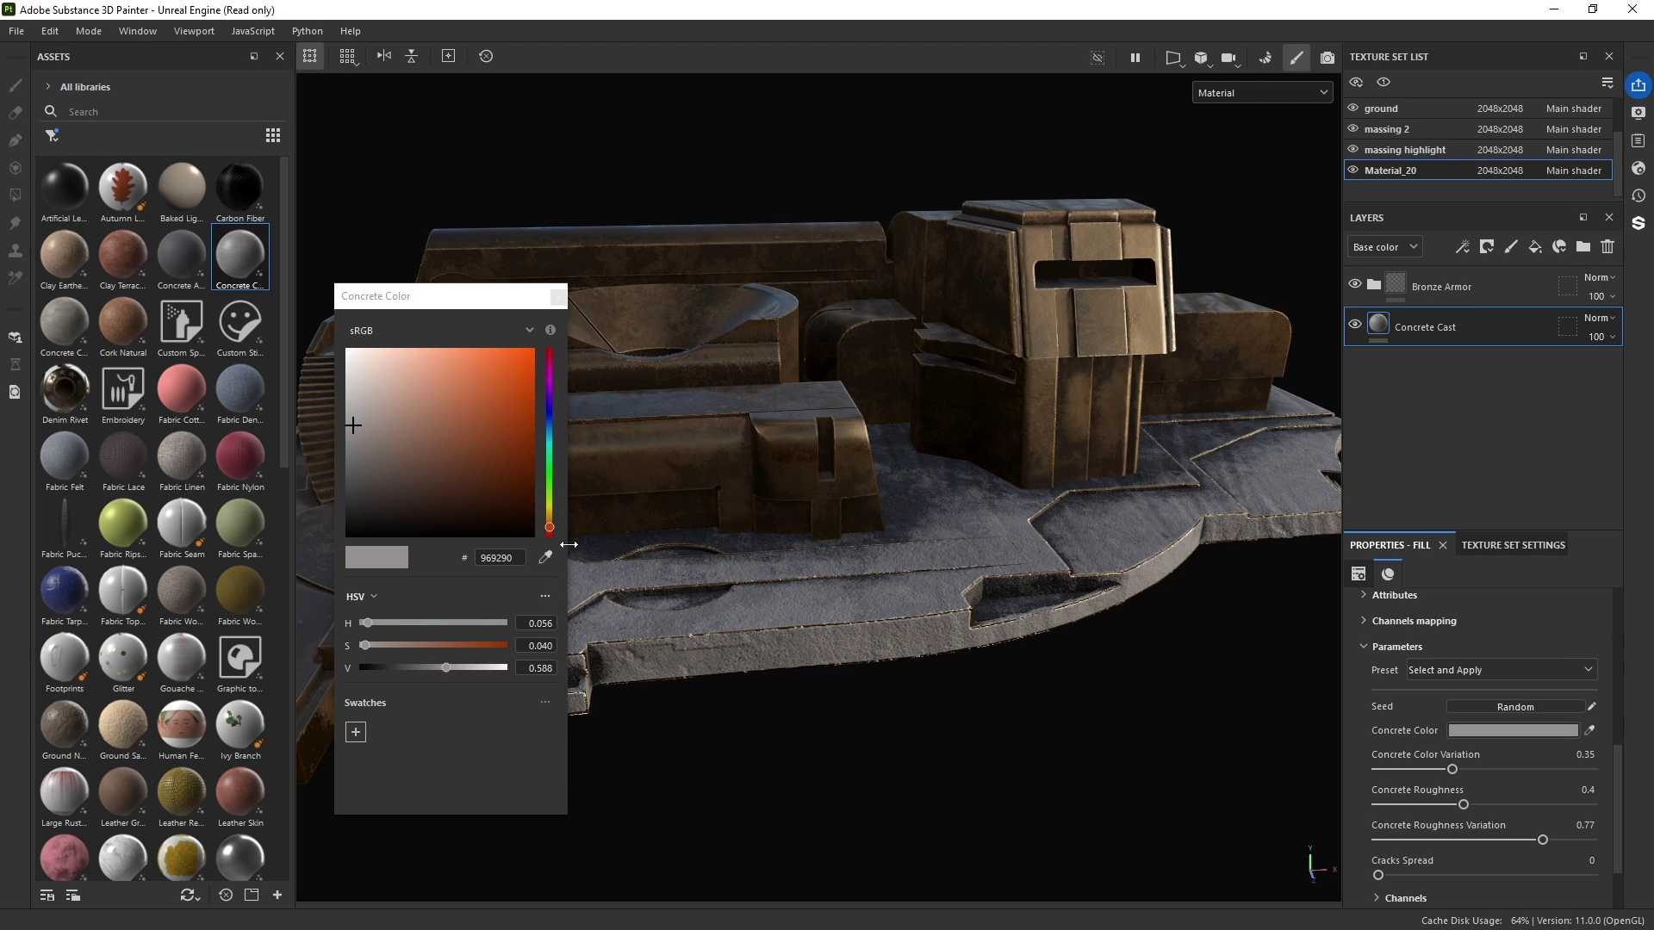
{"action": "left_click", "coordinate": [347, 455]}
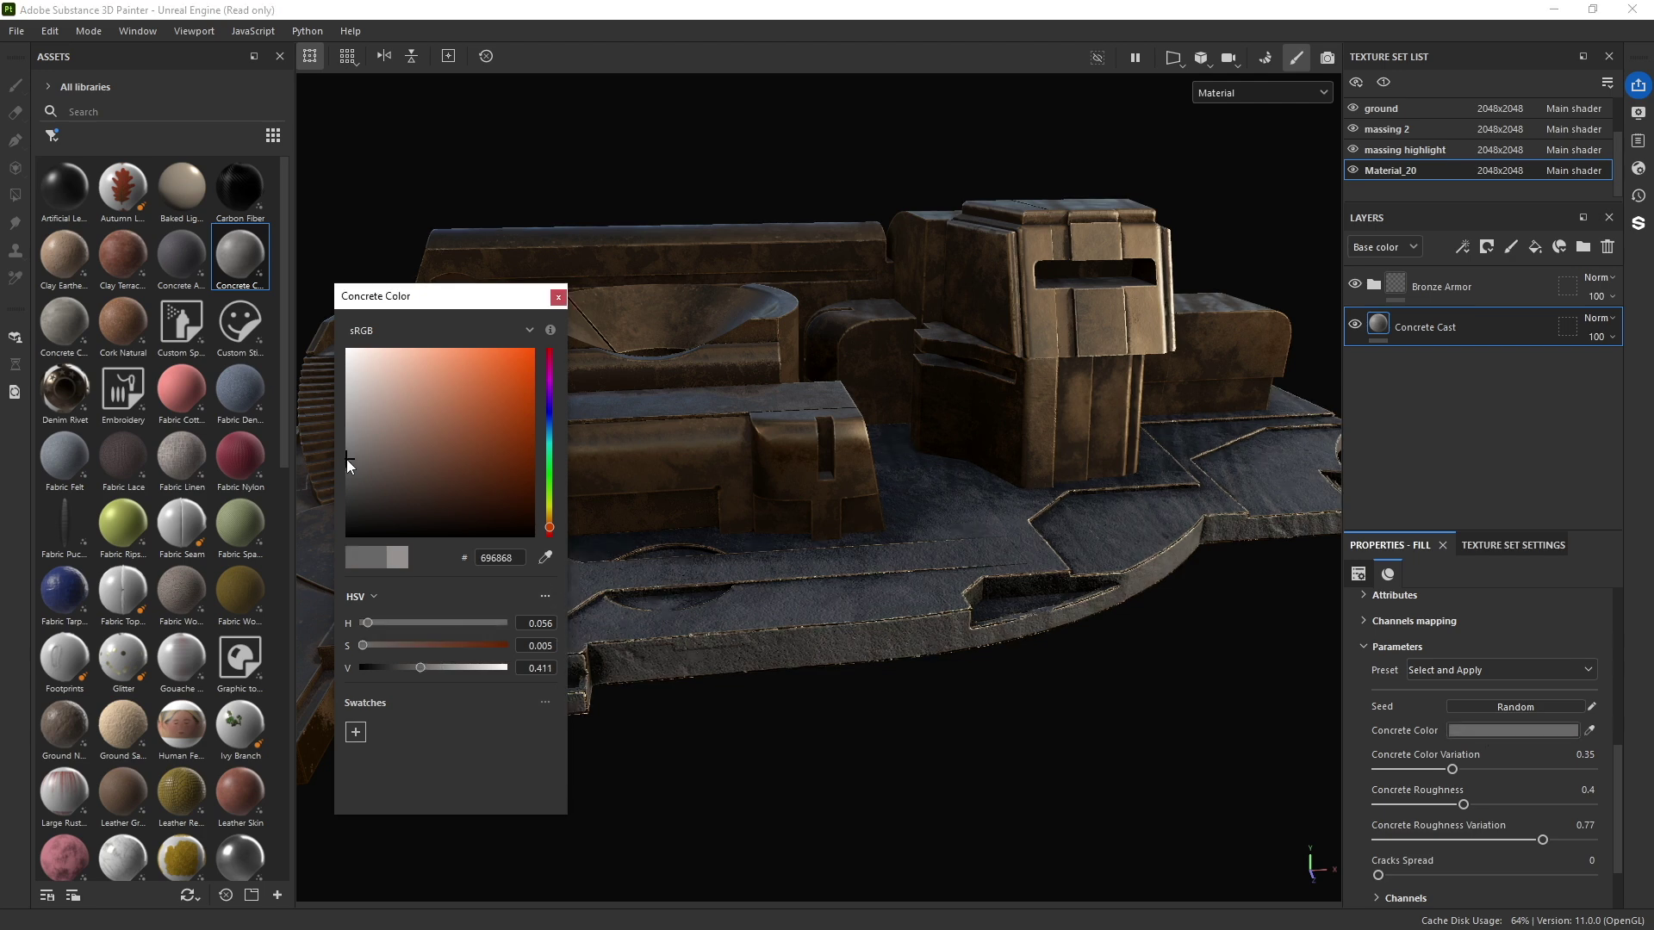
{"action": "left_click", "coordinate": [556, 298]}
{"action": "scroll", "coordinate": [1398, 766], "scroll_direction": "up", "scroll_amount": 5}
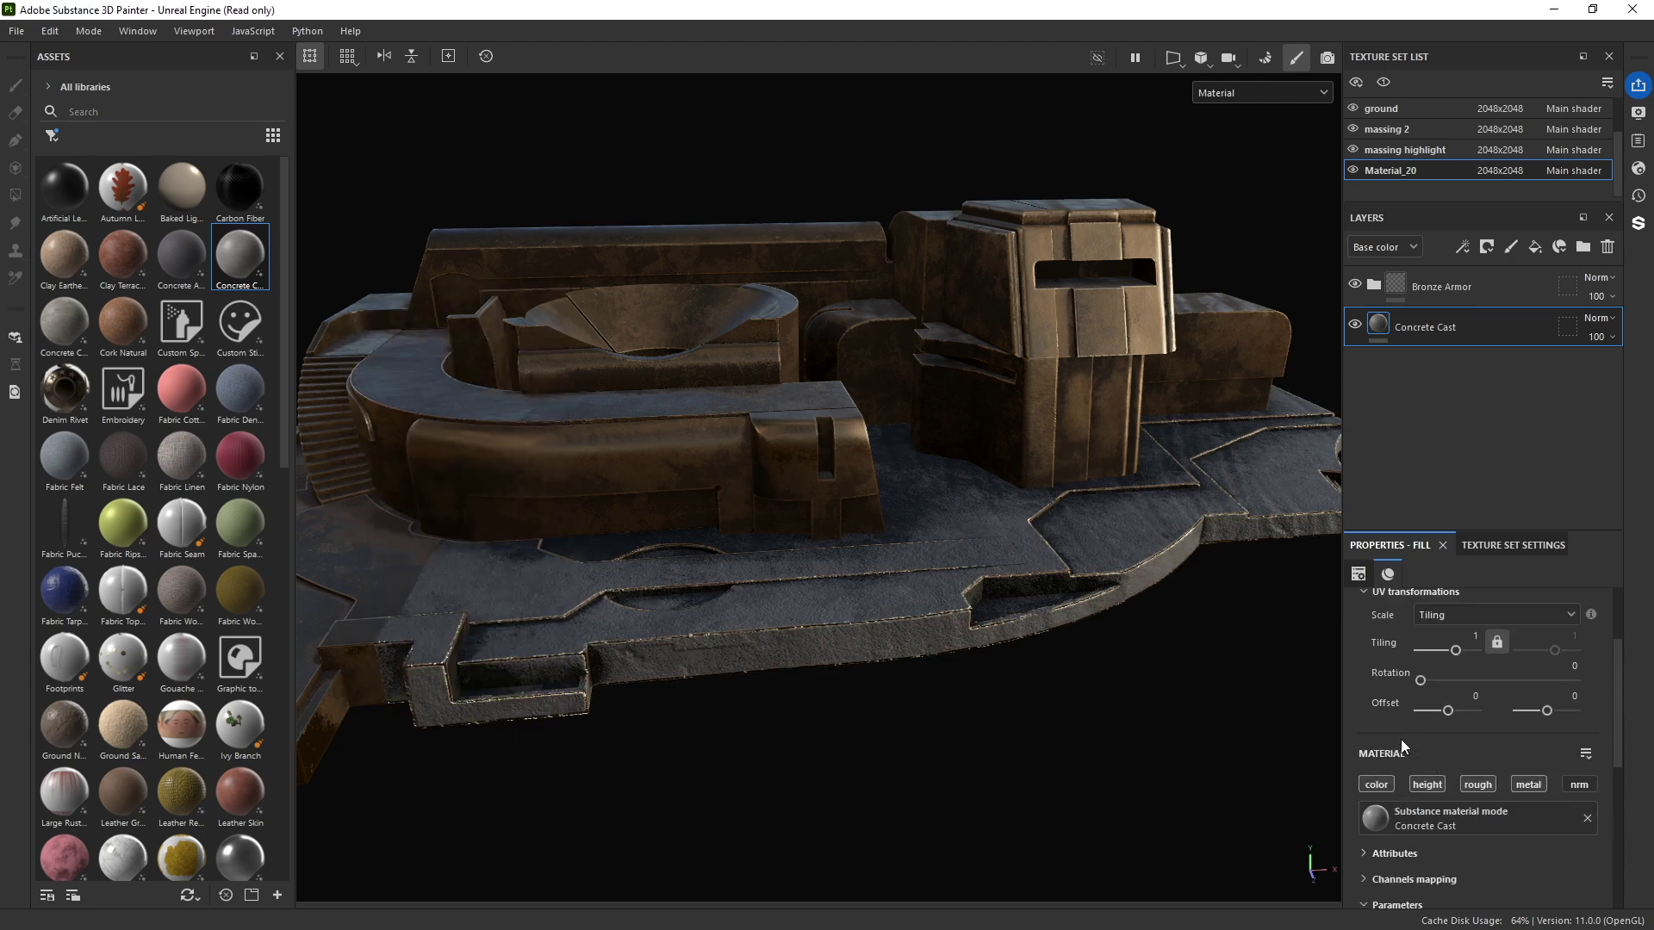
{"action": "left_click_drag", "start_coordinate": [1455, 754], "coordinate": [1458, 754]}
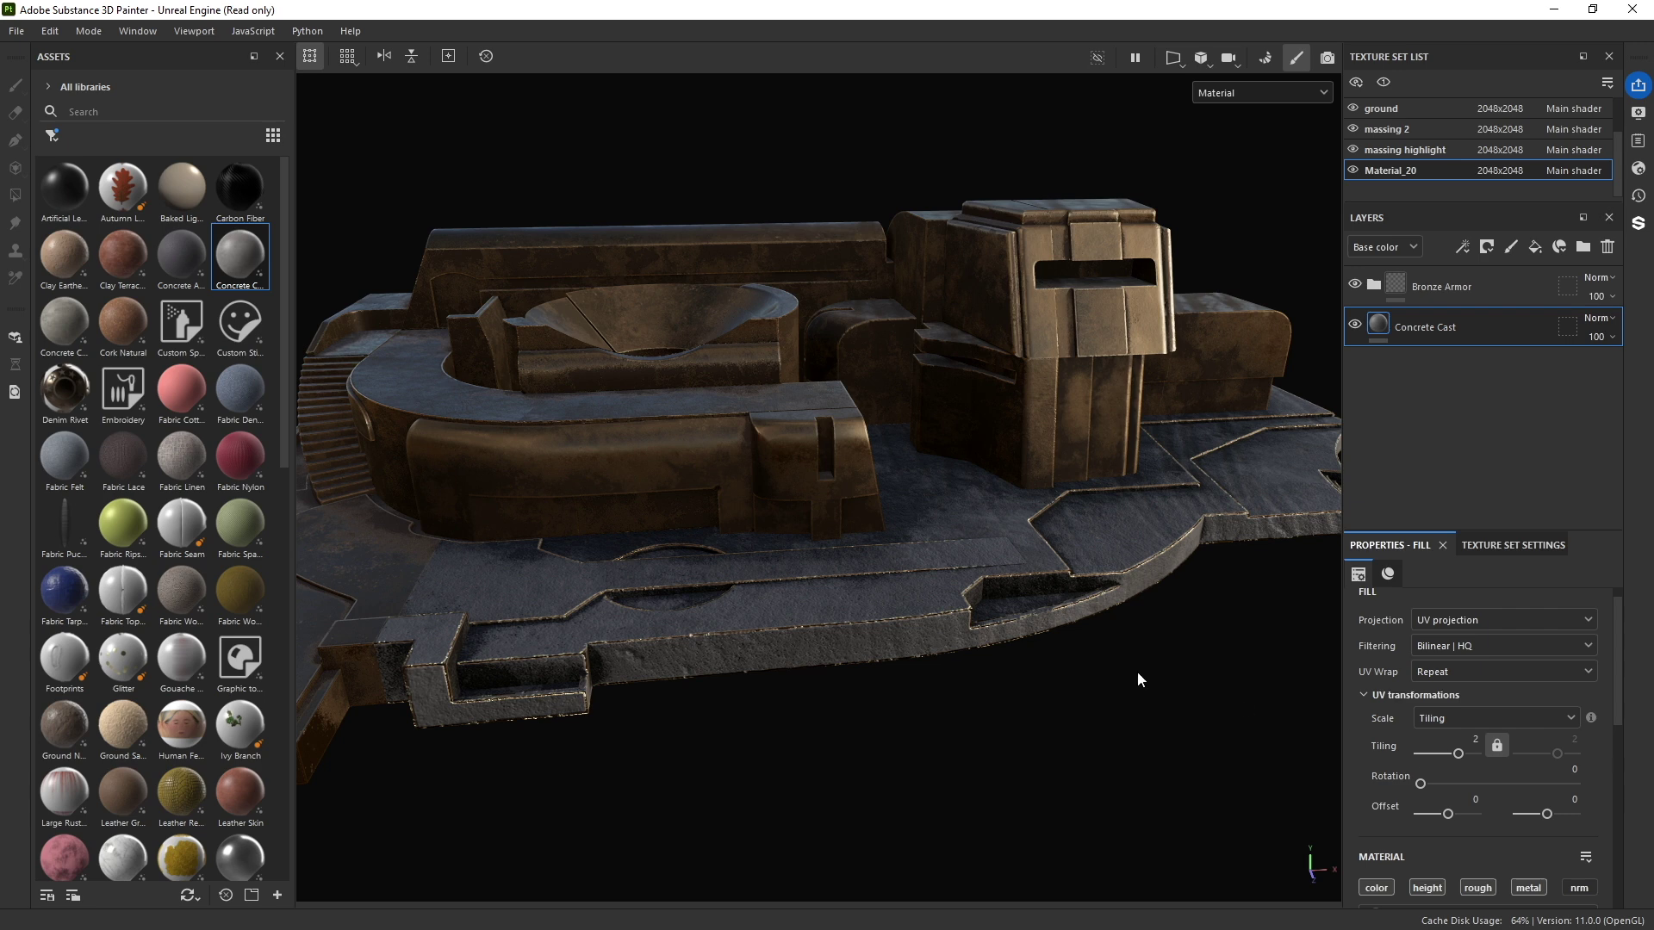
{"action": "scroll", "coordinate": [978, 634], "scroll_direction": "down", "scroll_amount": 3}
{"action": "scroll", "coordinate": [907, 608], "scroll_direction": "up", "scroll_amount": 3}
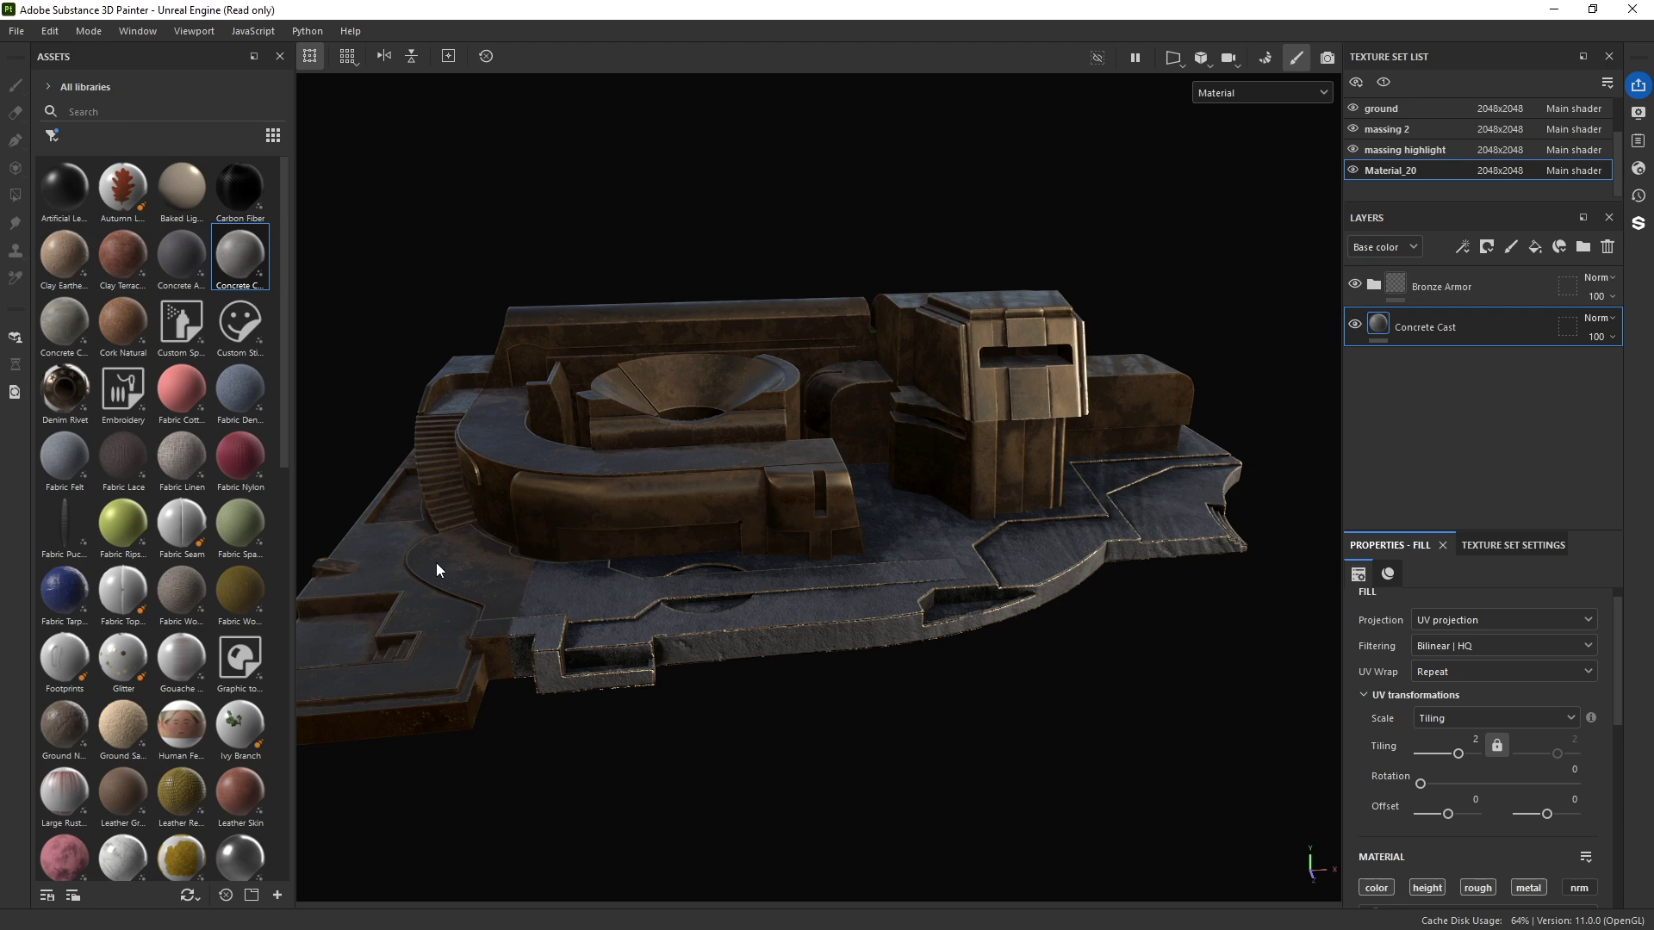
Step: Group the Bronze Armor and Concrete Cast layers in a folder named "new ground"
{"action": "left_click", "coordinate": [1471, 278]}
{"action": "left_click", "coordinate": [1584, 247]}
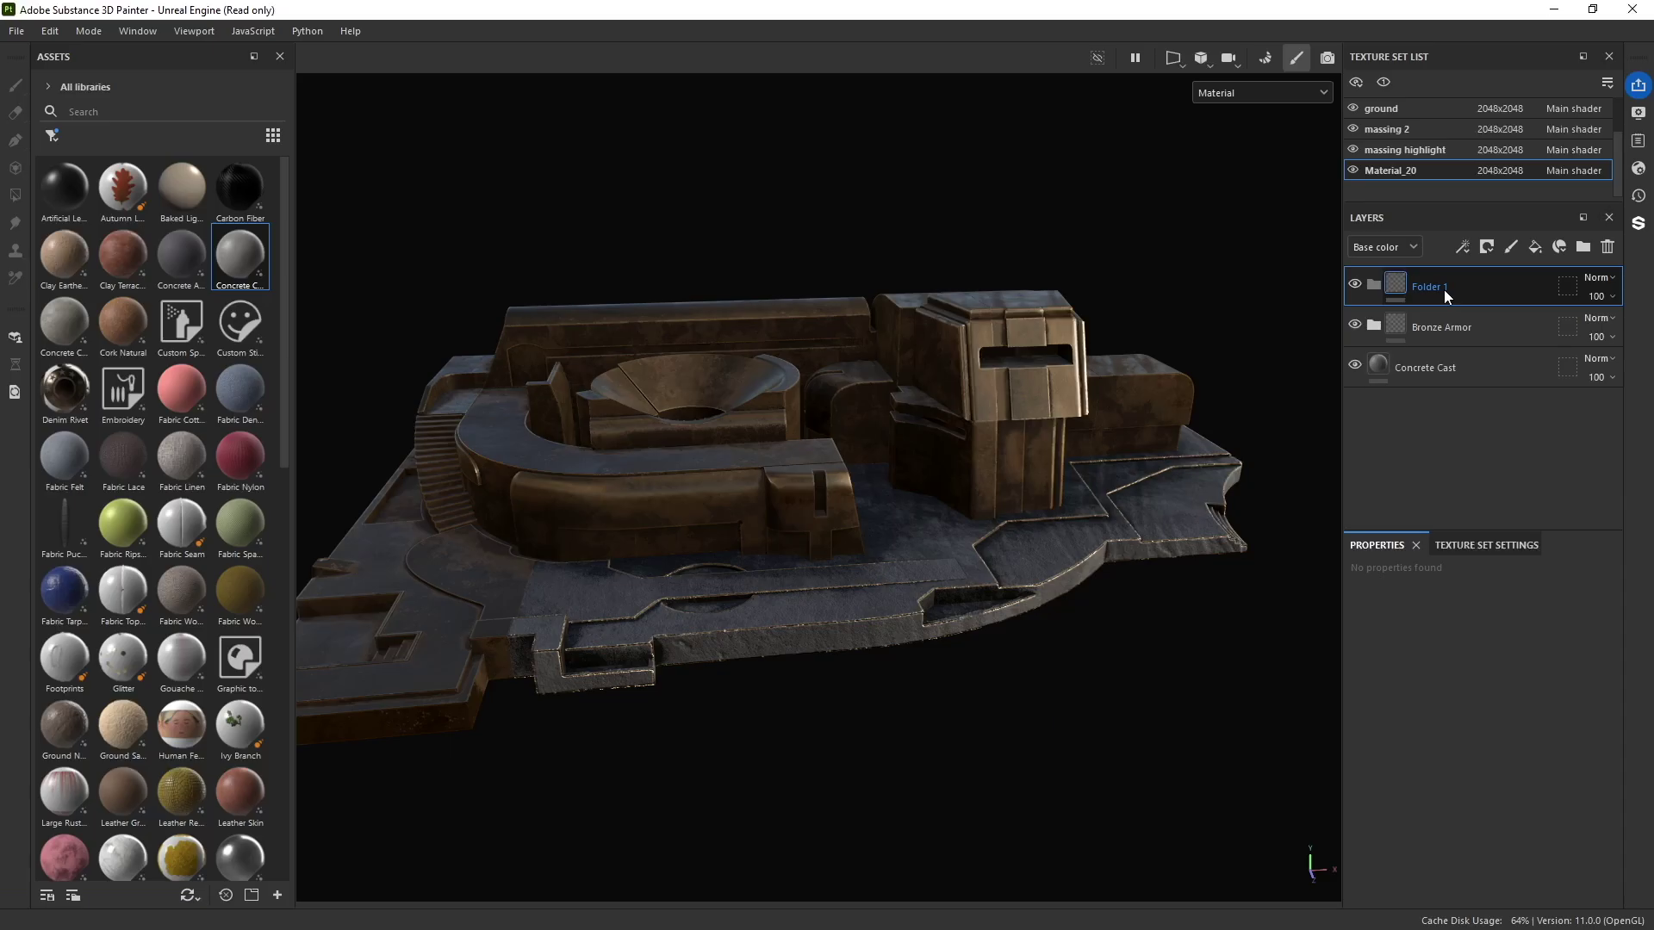
{"action": "double_click", "coordinate": [1447, 293]}
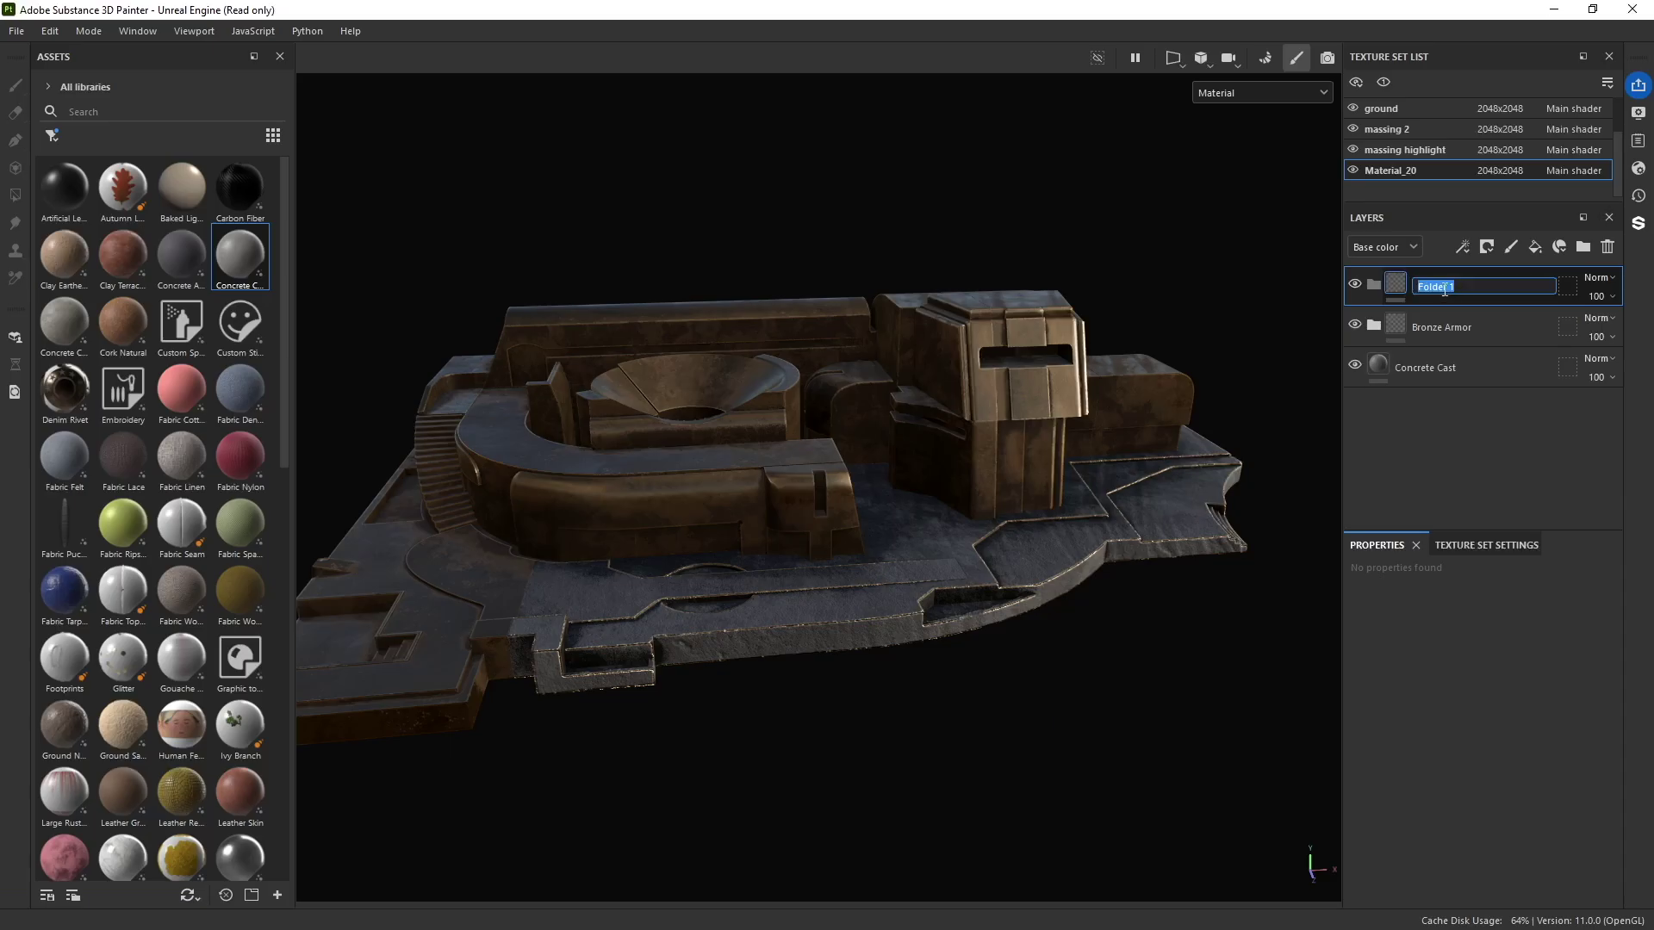
{"action": "type", "text": "nme"}
{"action": "key", "text": "Return"}
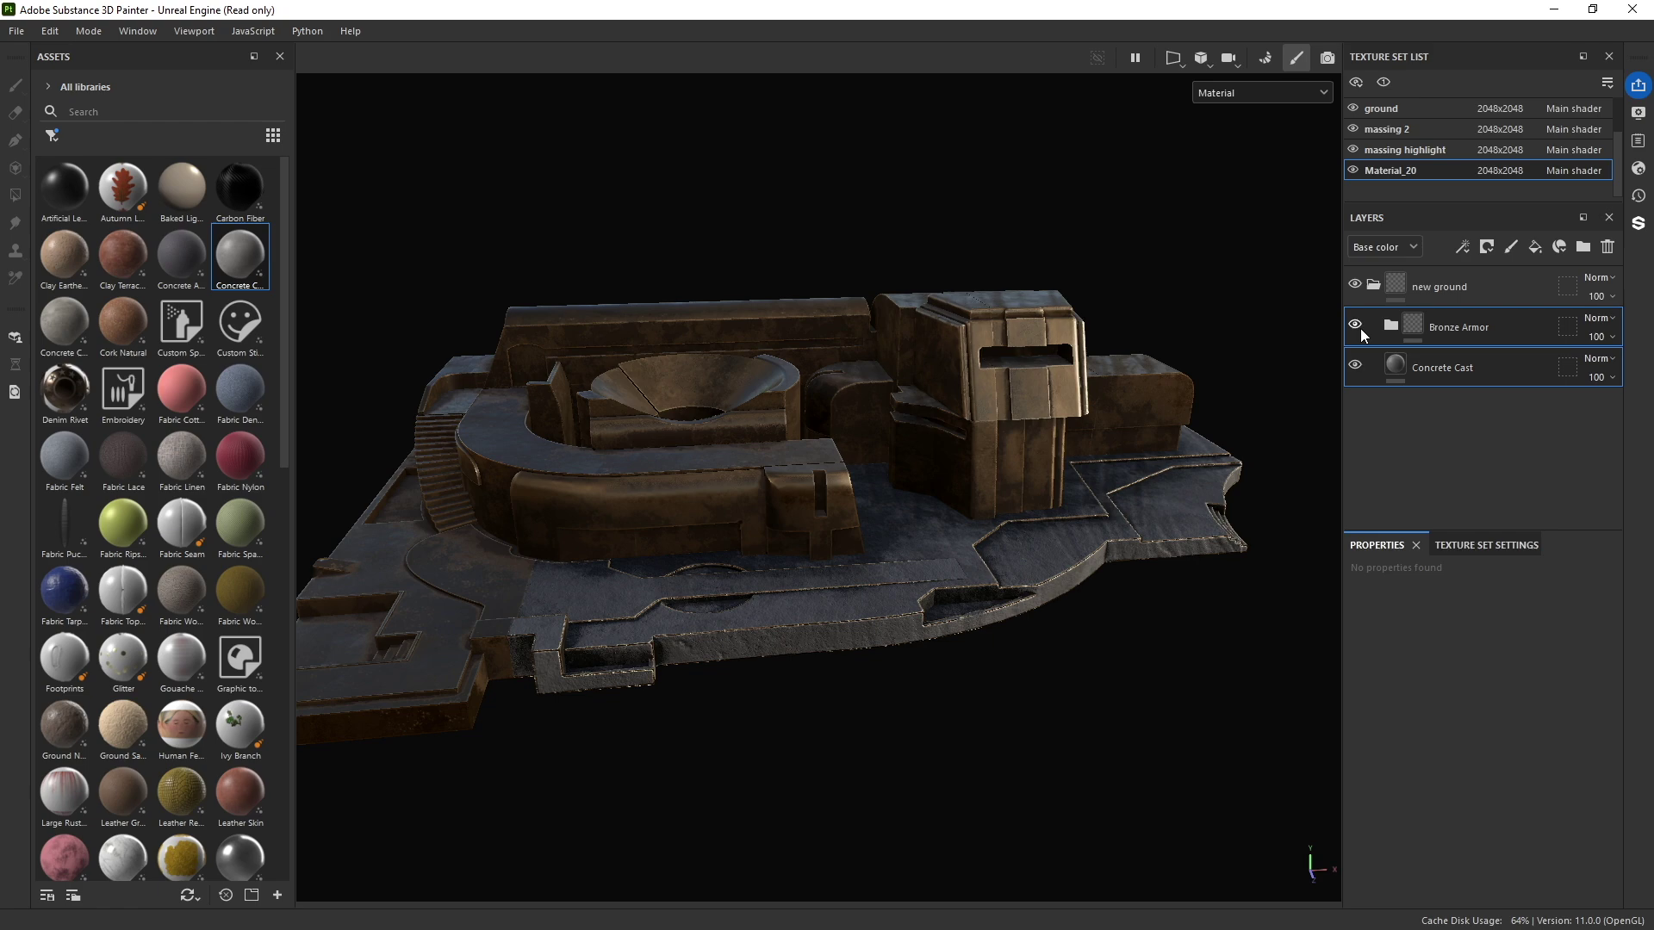
Step: Create a smart material from the new ground folder and apply it to the ground texture set on the model
{"action": "right_click", "coordinate": [1444, 280]}
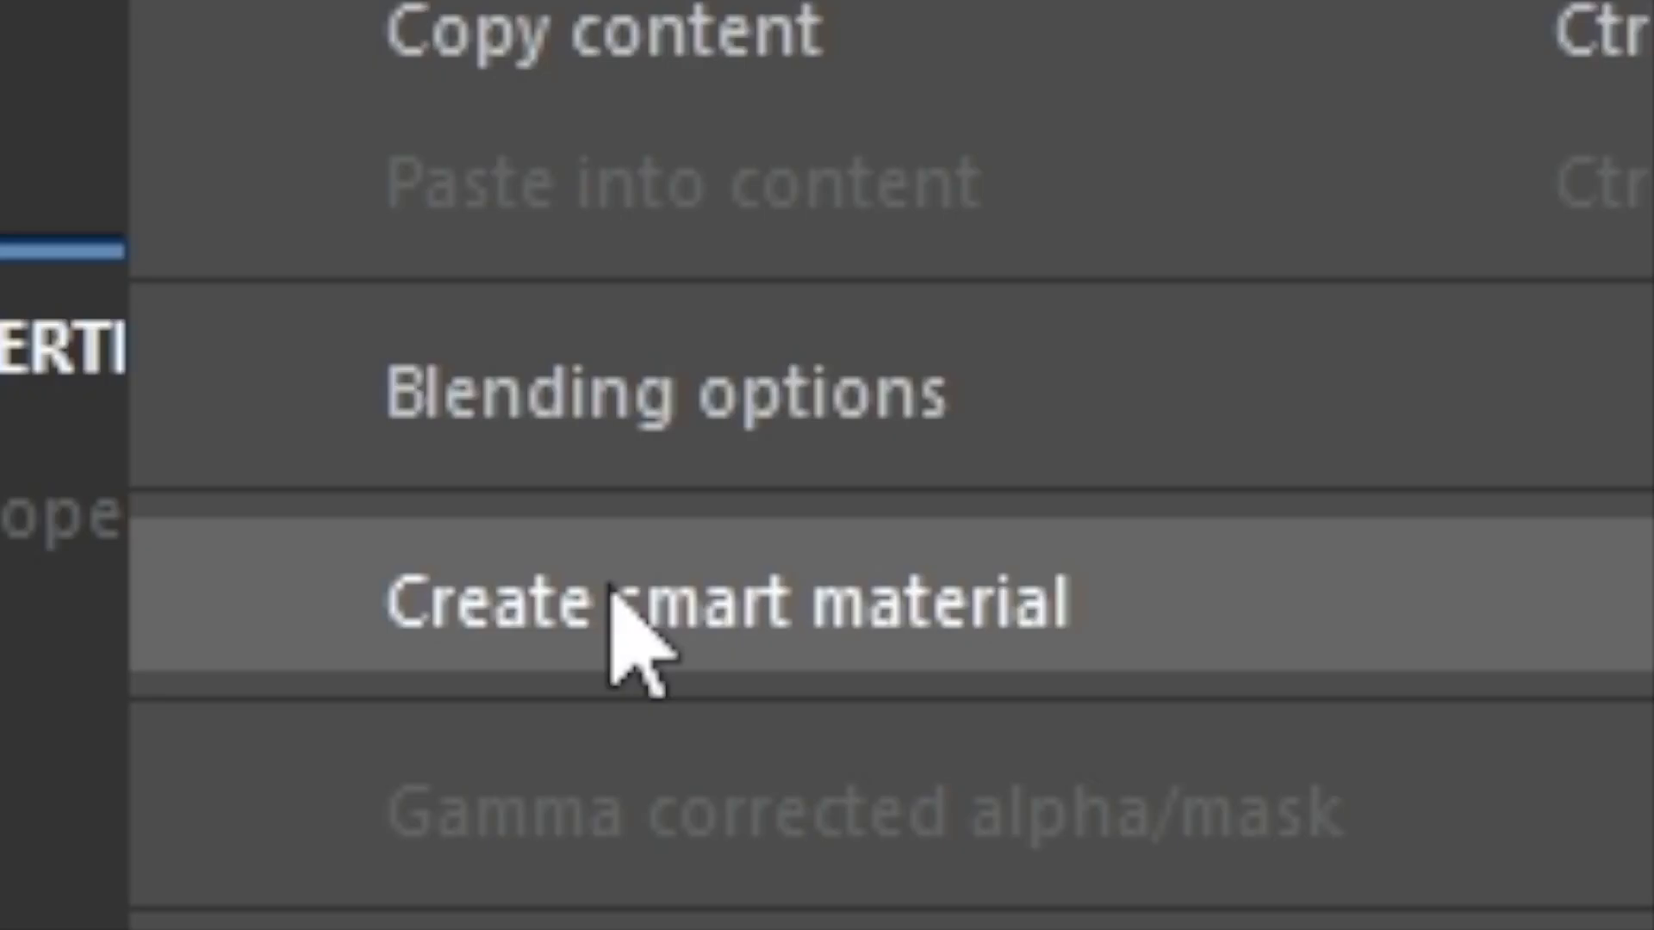
{"action": "left_click", "coordinate": [611, 593]}
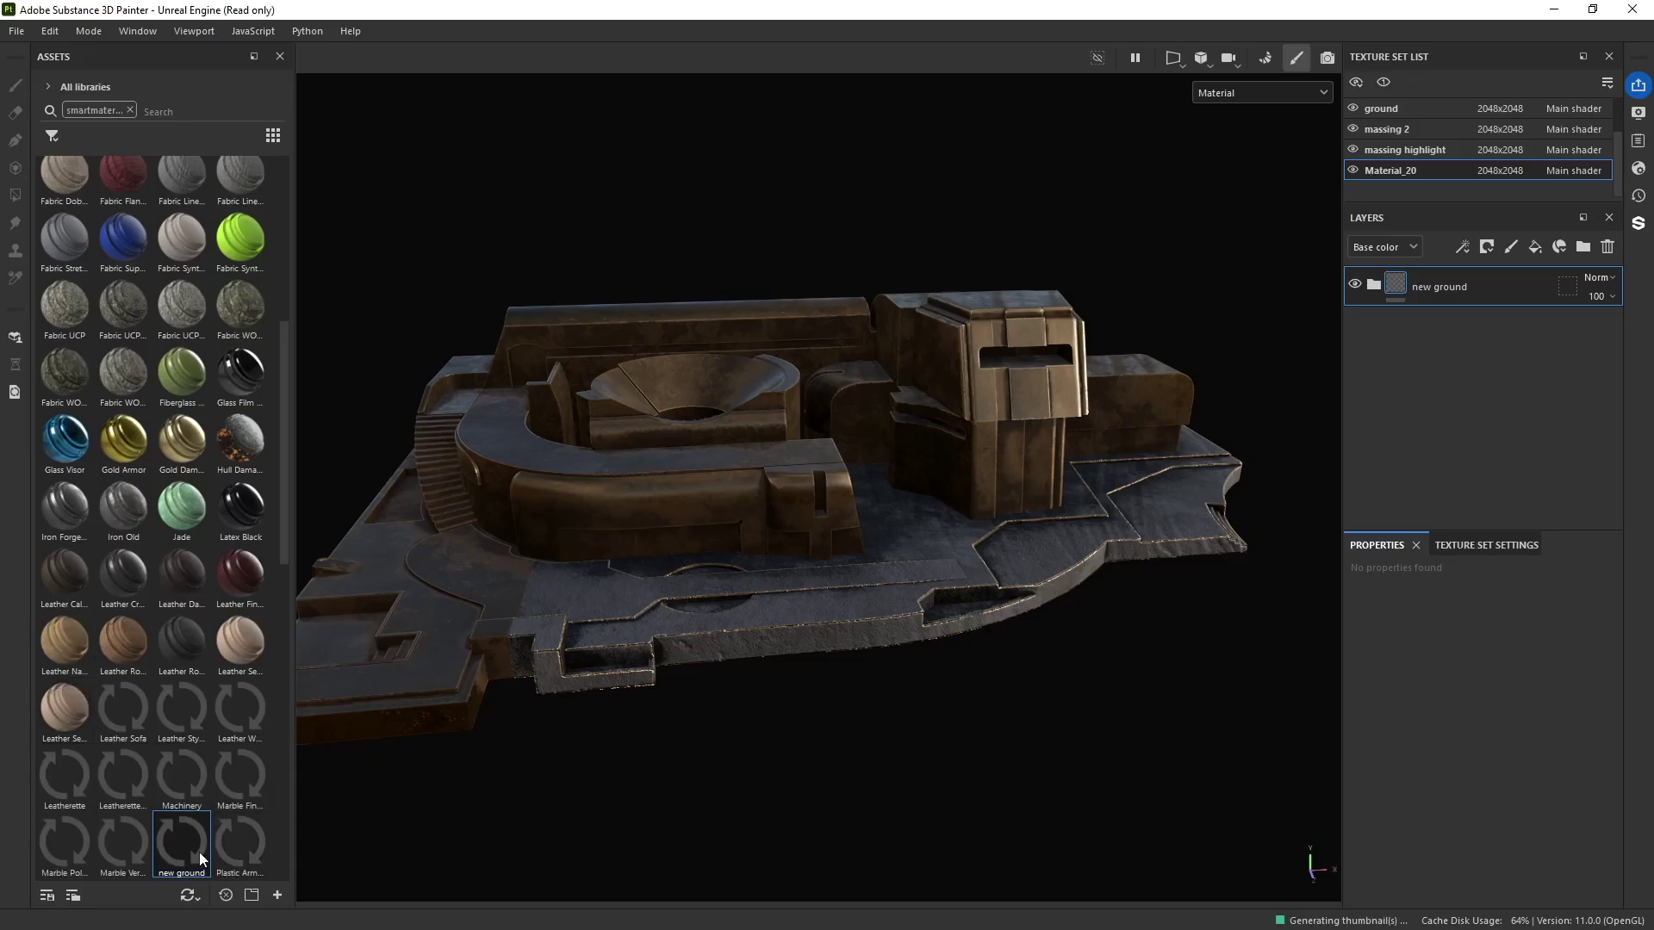
{"action": "mouse_move", "coordinate": [162, 848]}
{"action": "left_click_drag", "start_coordinate": [163, 848], "coordinate": [413, 607]}
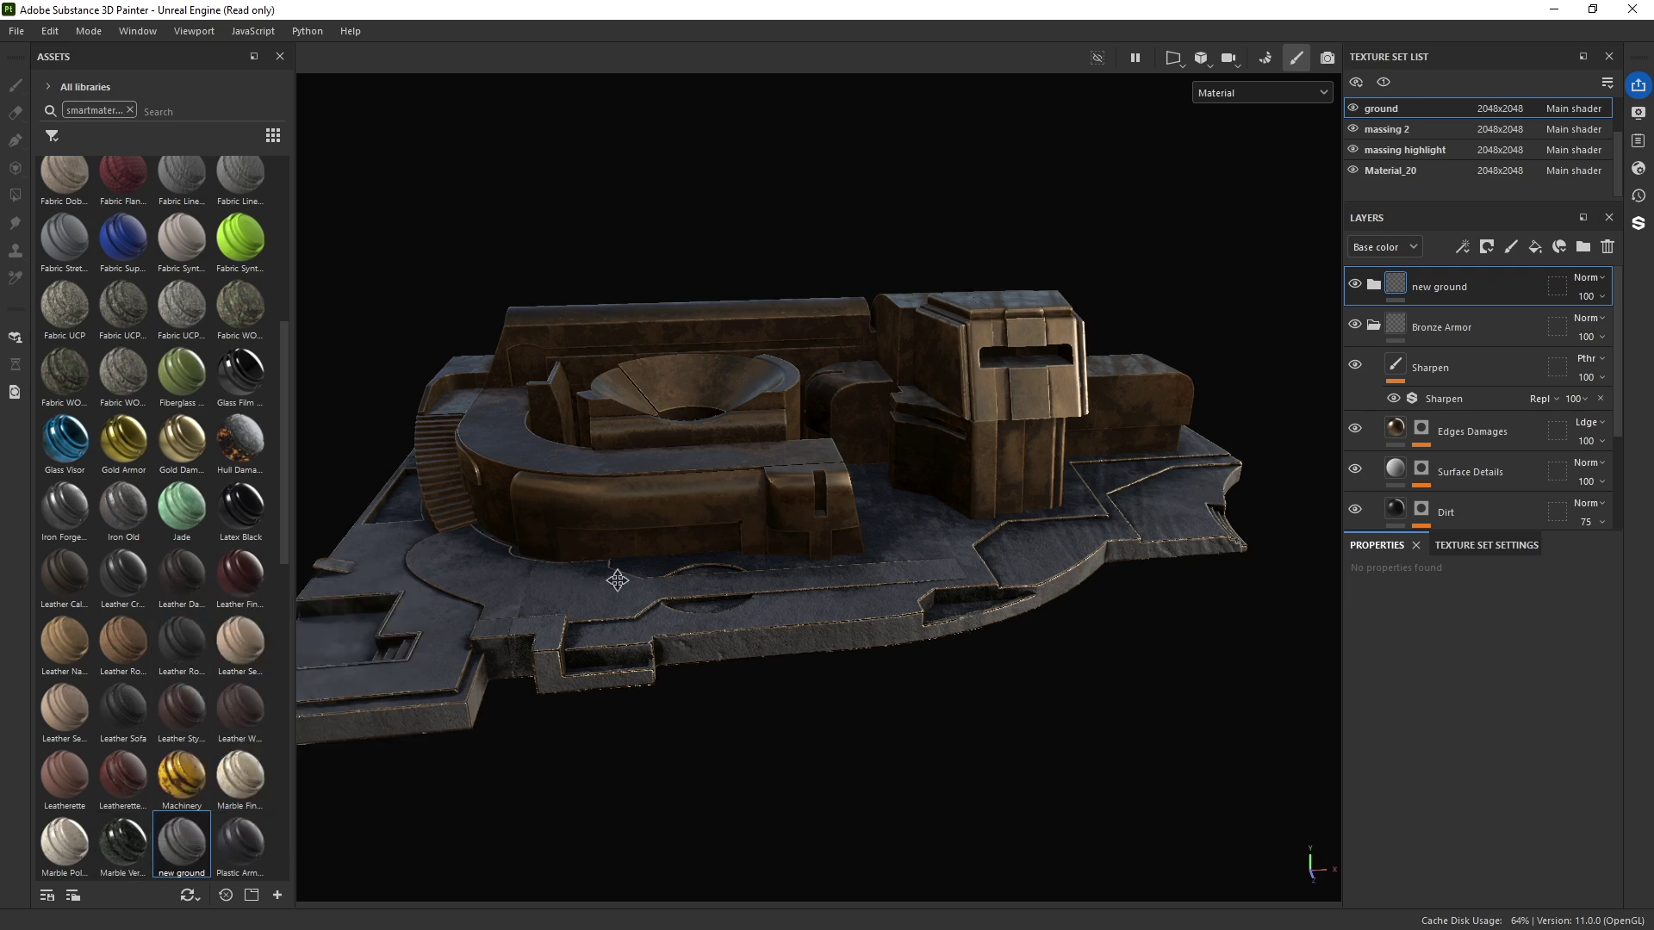
{"action": "left_click_drag", "start_coordinate": [580, 609], "coordinate": [385, 494], "text": "alt"}
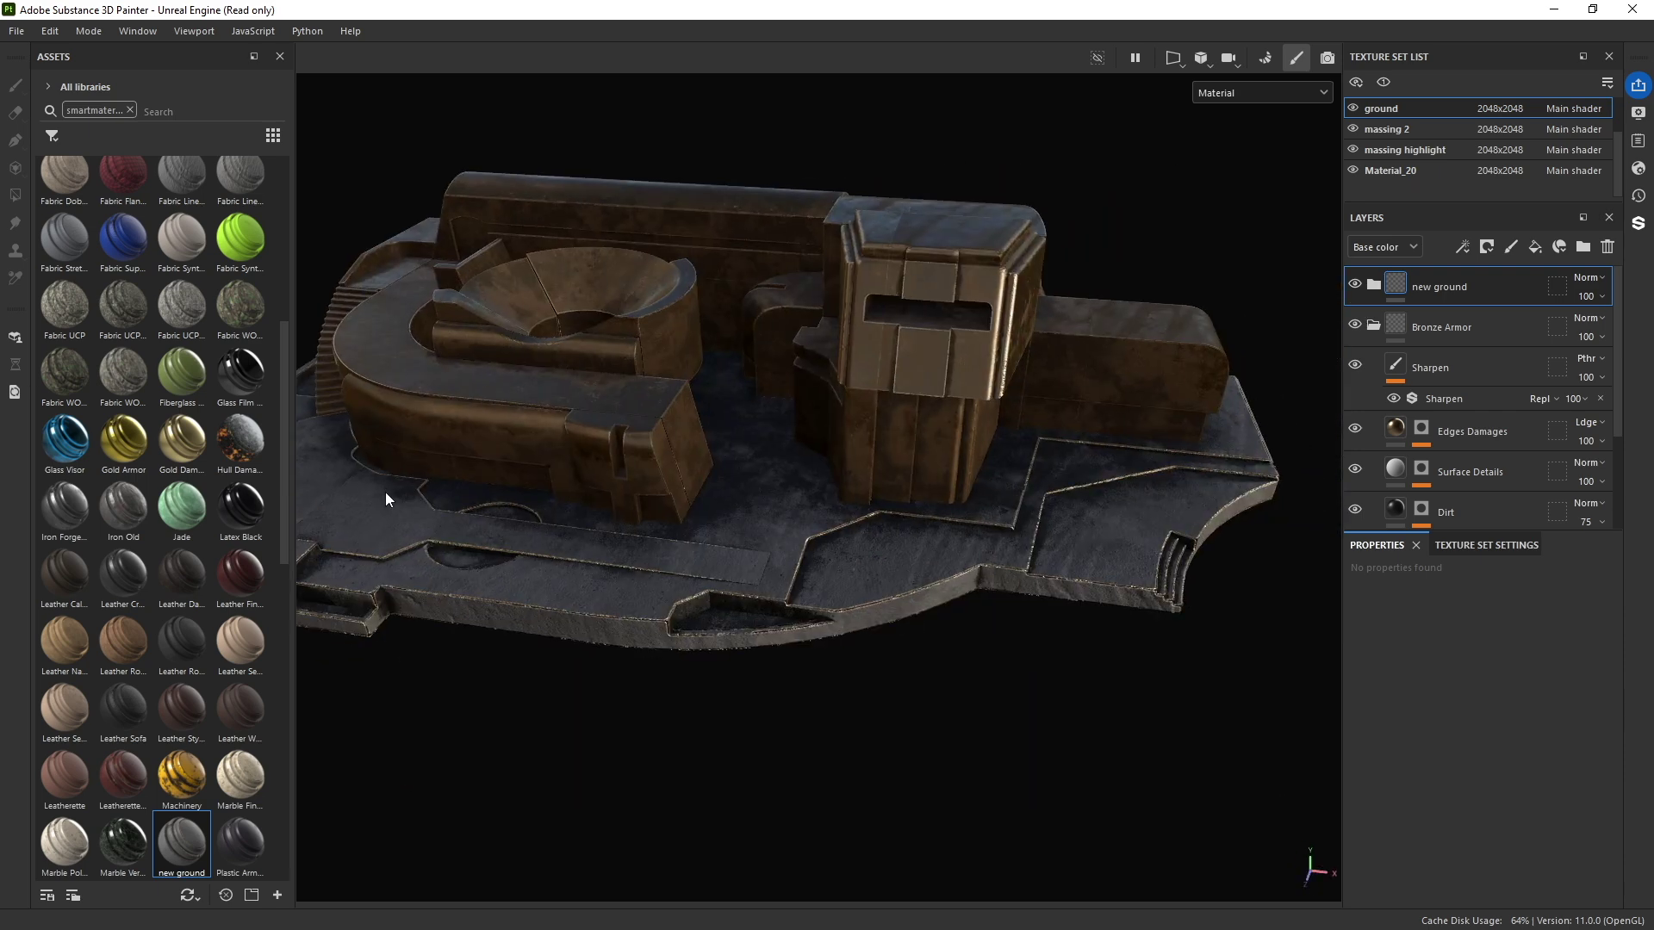
{"action": "middle_click_drag", "start_coordinate": [615, 510], "coordinate": [573, 581], "text": "alt"}
Step: Apply the new ground smart material to the building's massing parts, including massing 2
{"action": "left_click_drag", "start_coordinate": [184, 845], "coordinate": [552, 514]}
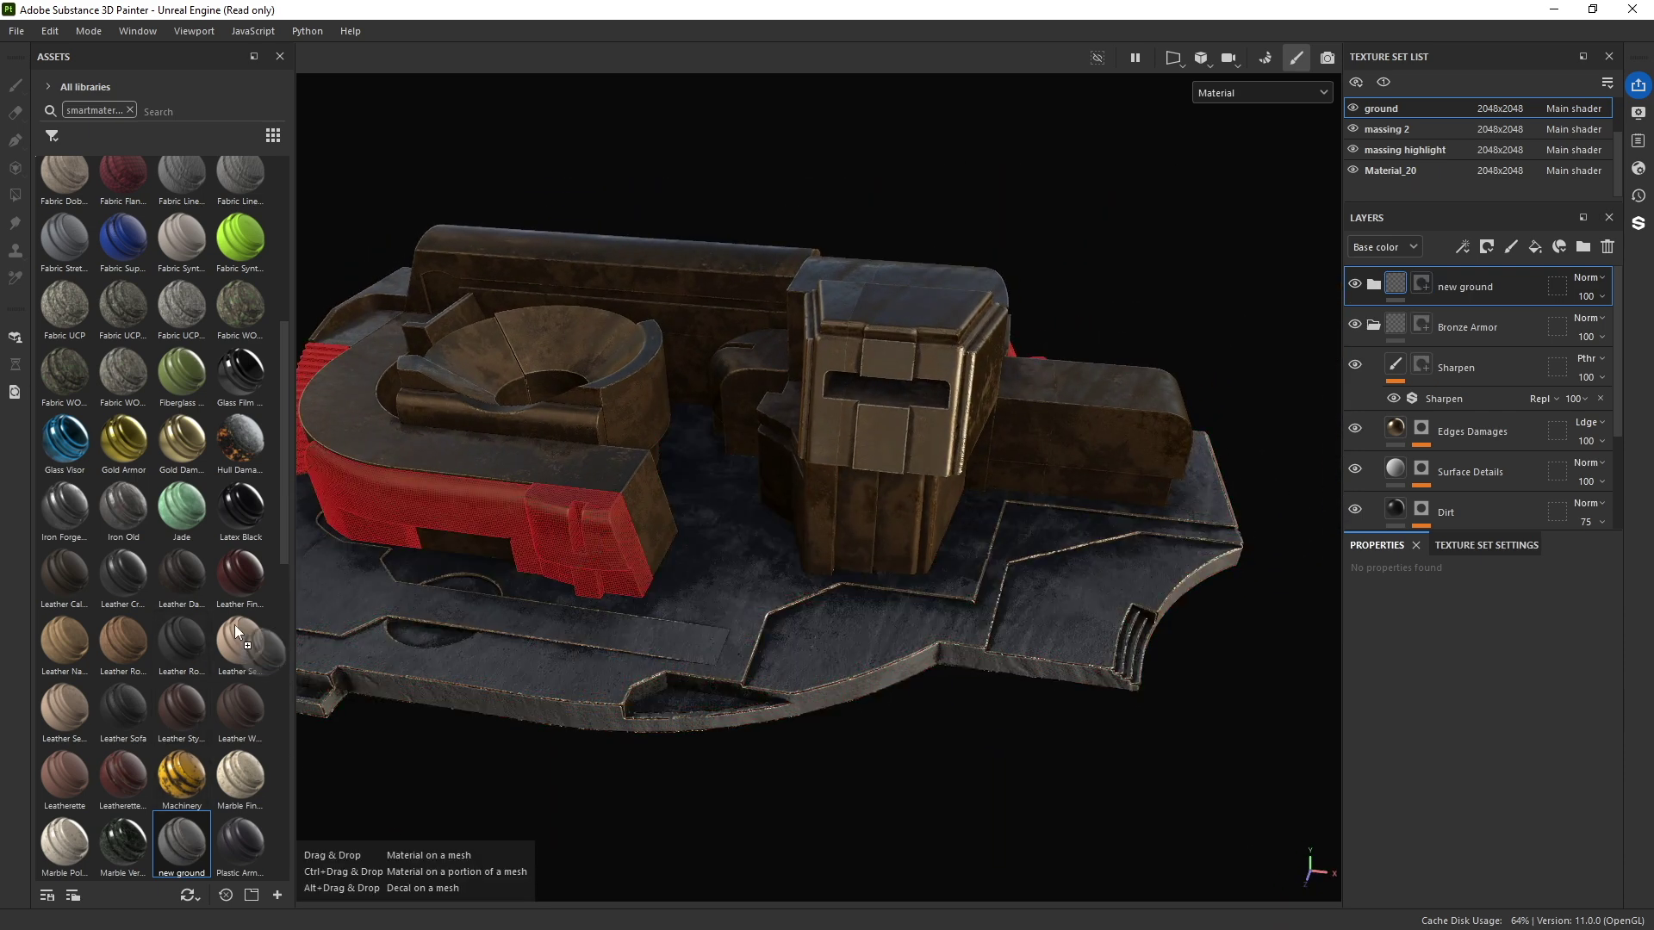
{"action": "left_click_drag", "start_coordinate": [191, 850], "coordinate": [553, 482]}
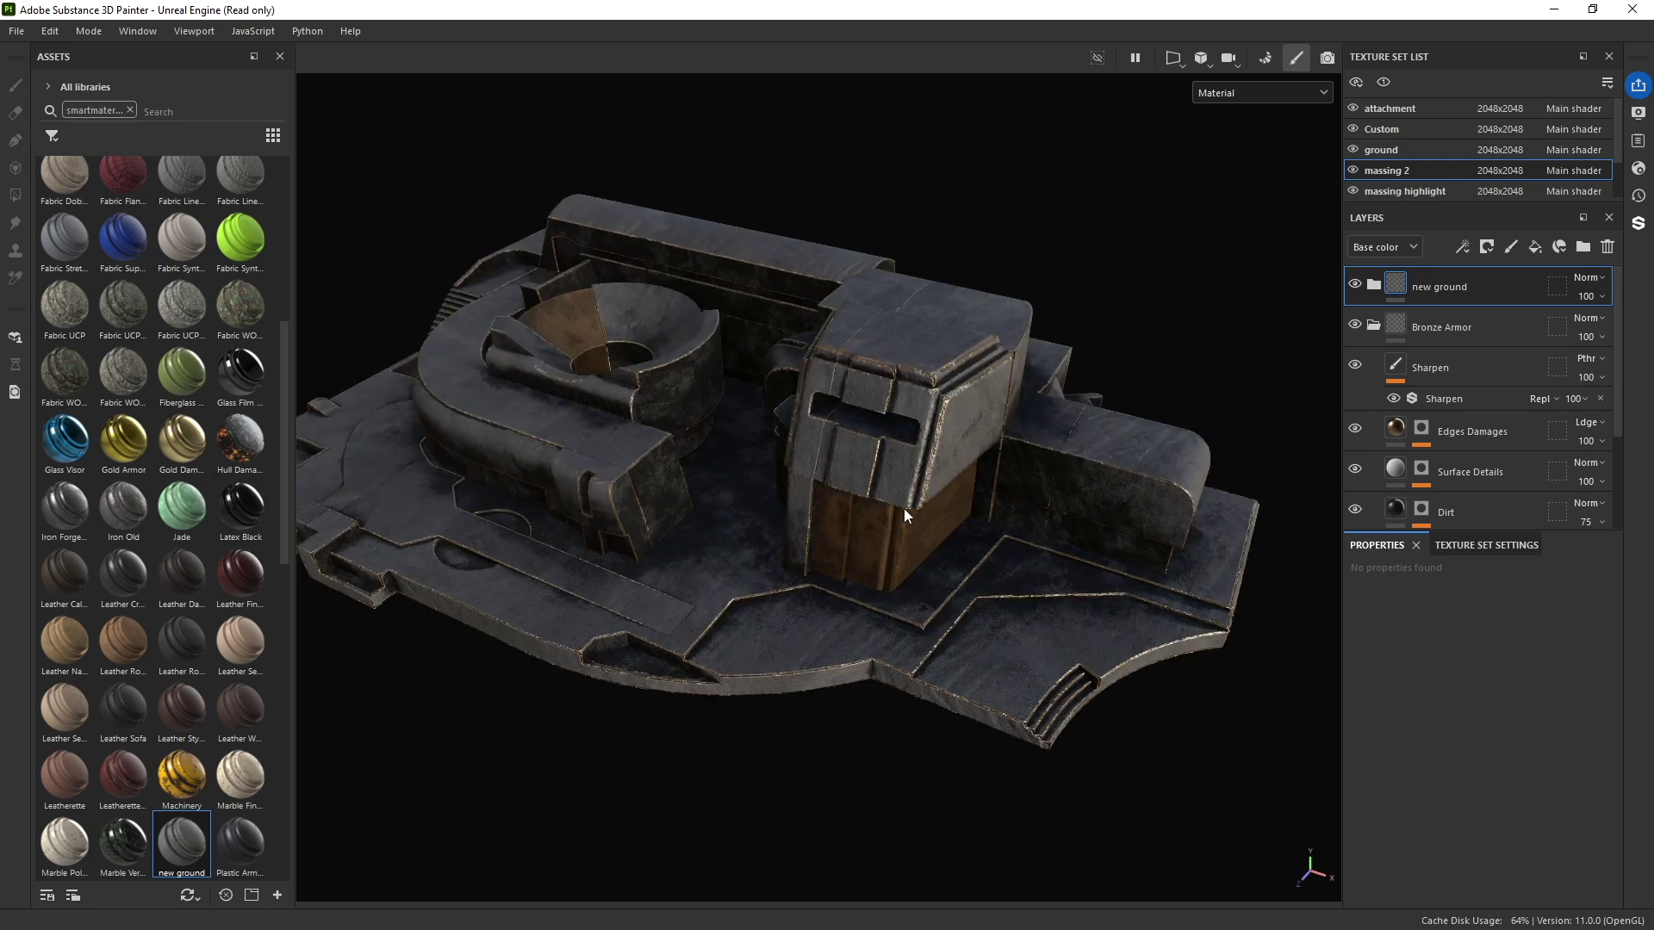
{"action": "left_click_drag", "start_coordinate": [905, 510], "coordinate": [897, 510], "text": "alt"}
{"action": "middle_click_drag", "start_coordinate": [896, 510], "coordinate": [740, 533], "text": "alt"}
{"action": "left_click_drag", "start_coordinate": [852, 525], "coordinate": [934, 454], "text": "alt"}
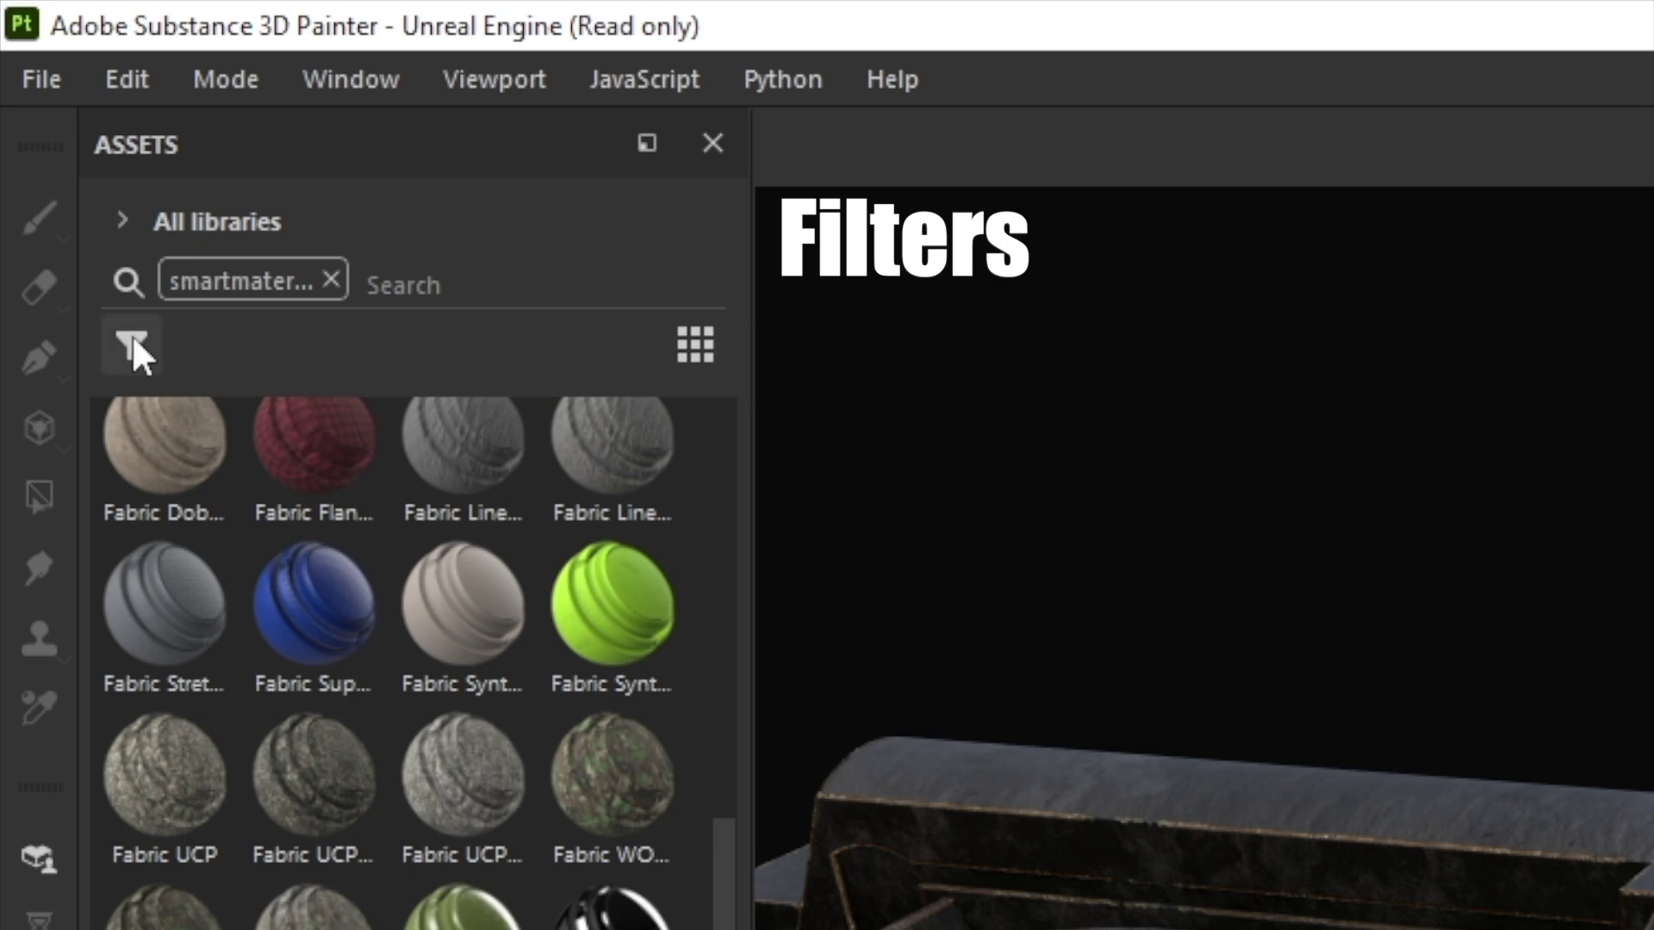
Step: Show only Filters in the assets, remove the smart material search tag and use large thumbnails
{"action": "left_click", "coordinate": [133, 349]}
{"action": "left_click", "coordinate": [173, 562]}
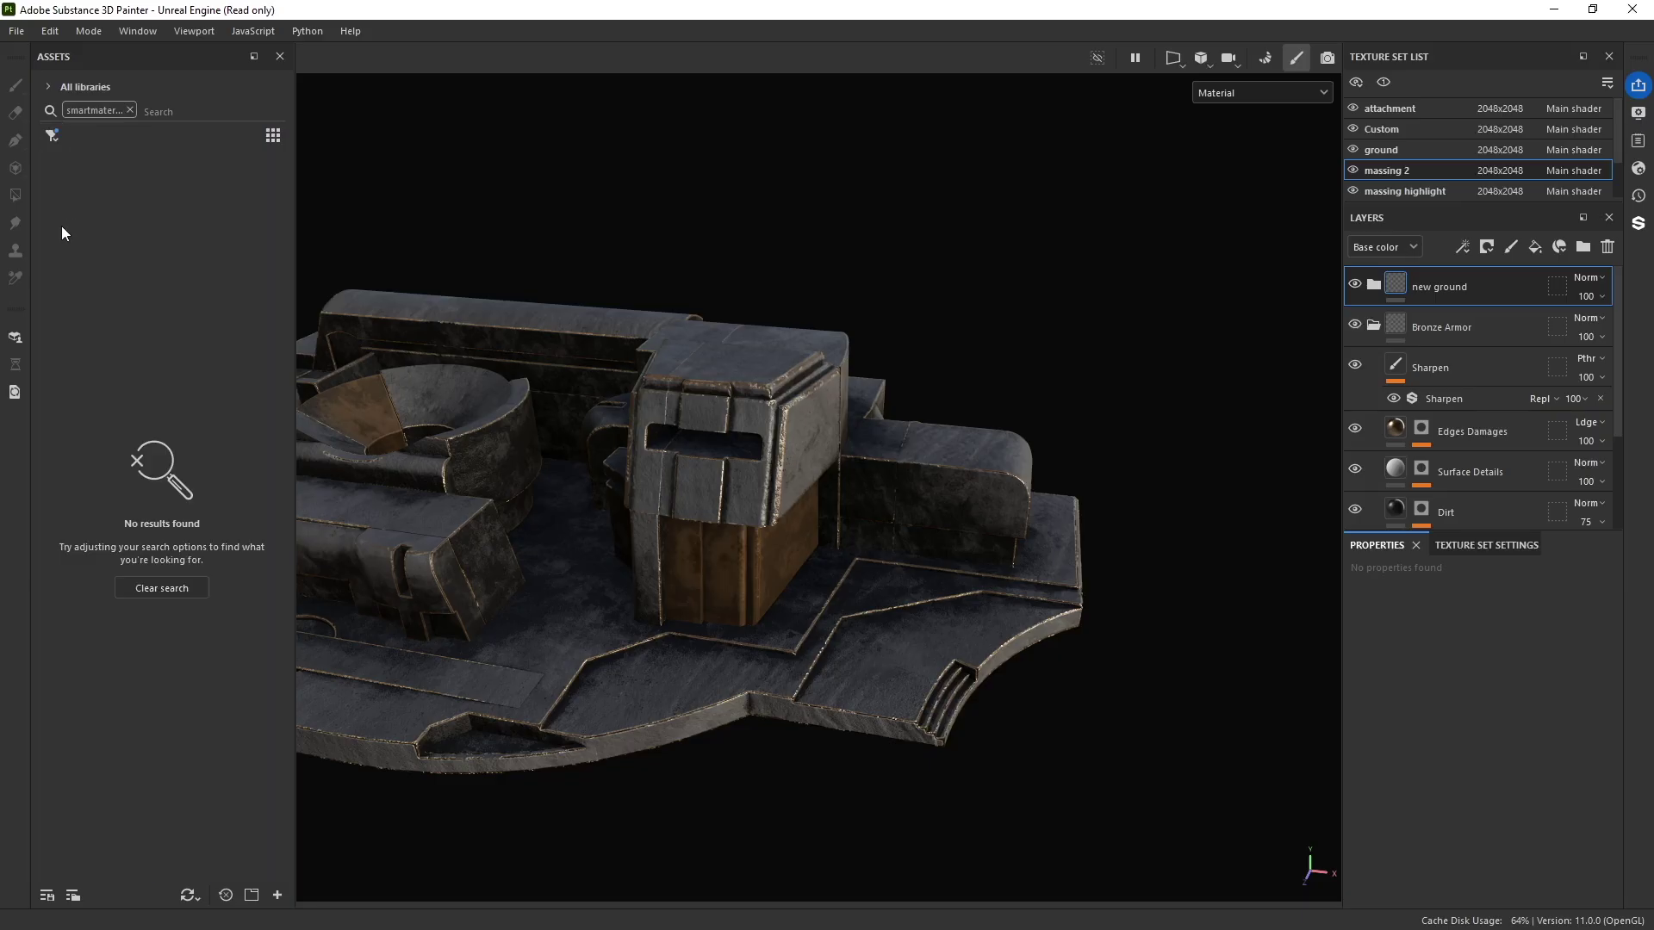
{"action": "left_click", "coordinate": [130, 110]}
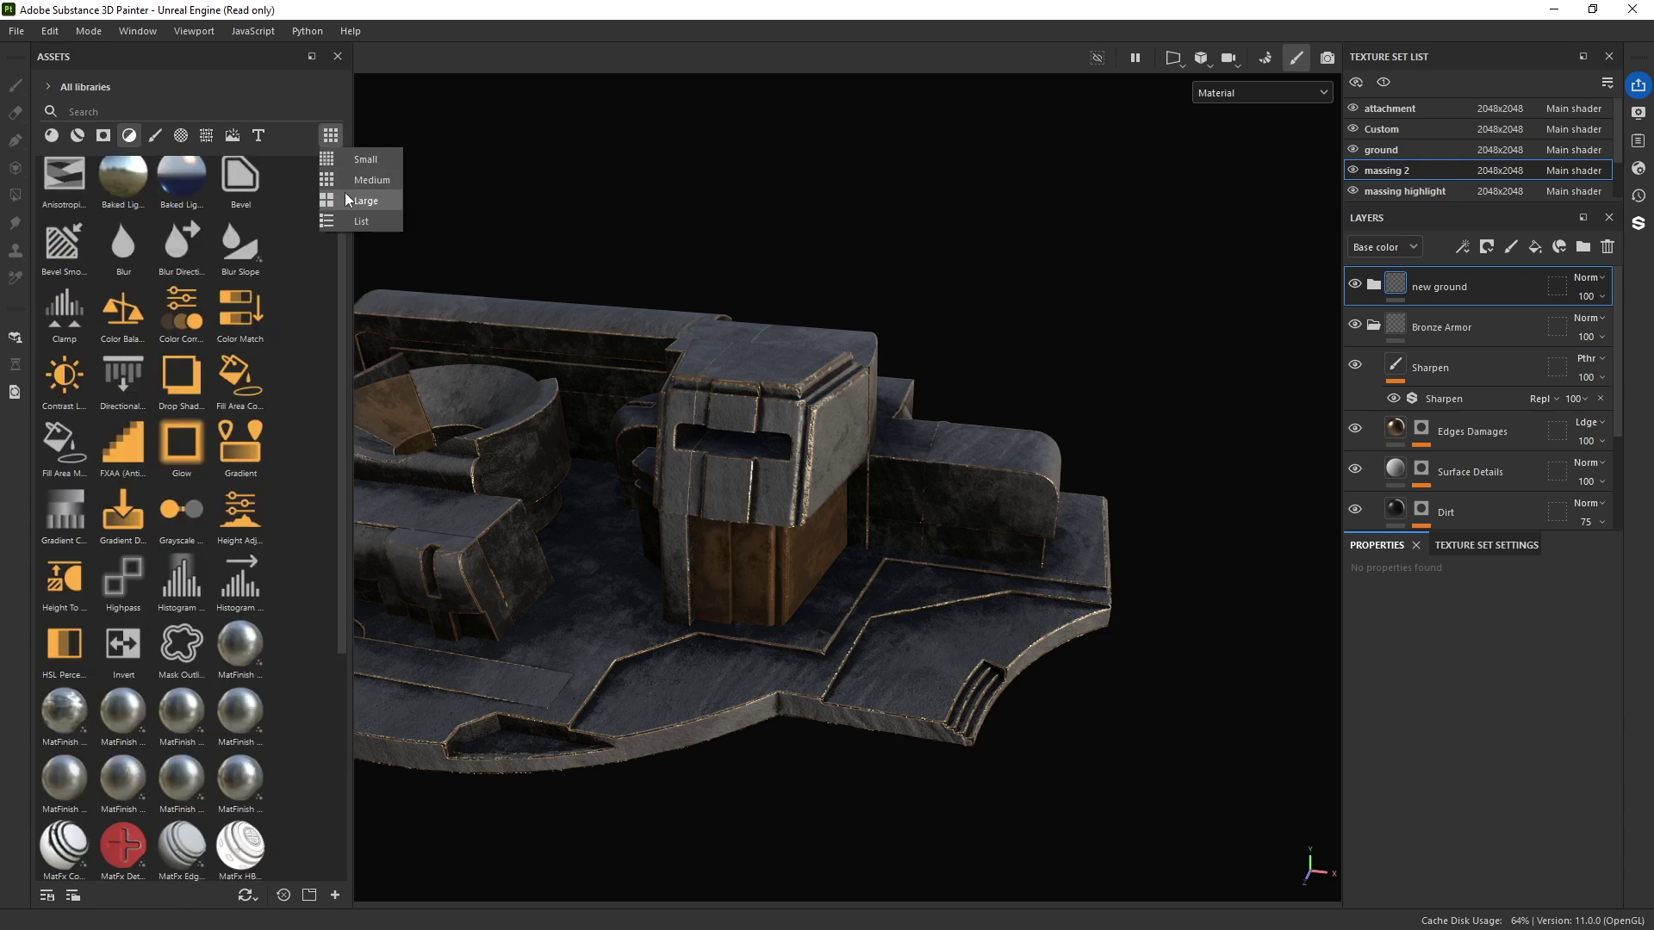
{"action": "left_click", "coordinate": [345, 194]}
Step: Apply the MatFinish Brushed Linear filter to massing 2 on the tower's upper block
{"action": "scroll", "coordinate": [205, 560], "scroll_direction": "down", "scroll_amount": 10}
{"action": "mouse_move", "coordinate": [189, 551]}
{"action": "left_mouse_down"}
{"action": "mouse_move", "coordinate": [757, 437]}
{"action": "mouse_move", "coordinate": [762, 395]}
{"action": "left_mouse_up"}
{"action": "scroll", "coordinate": [759, 460], "scroll_direction": "up", "scroll_amount": 4}
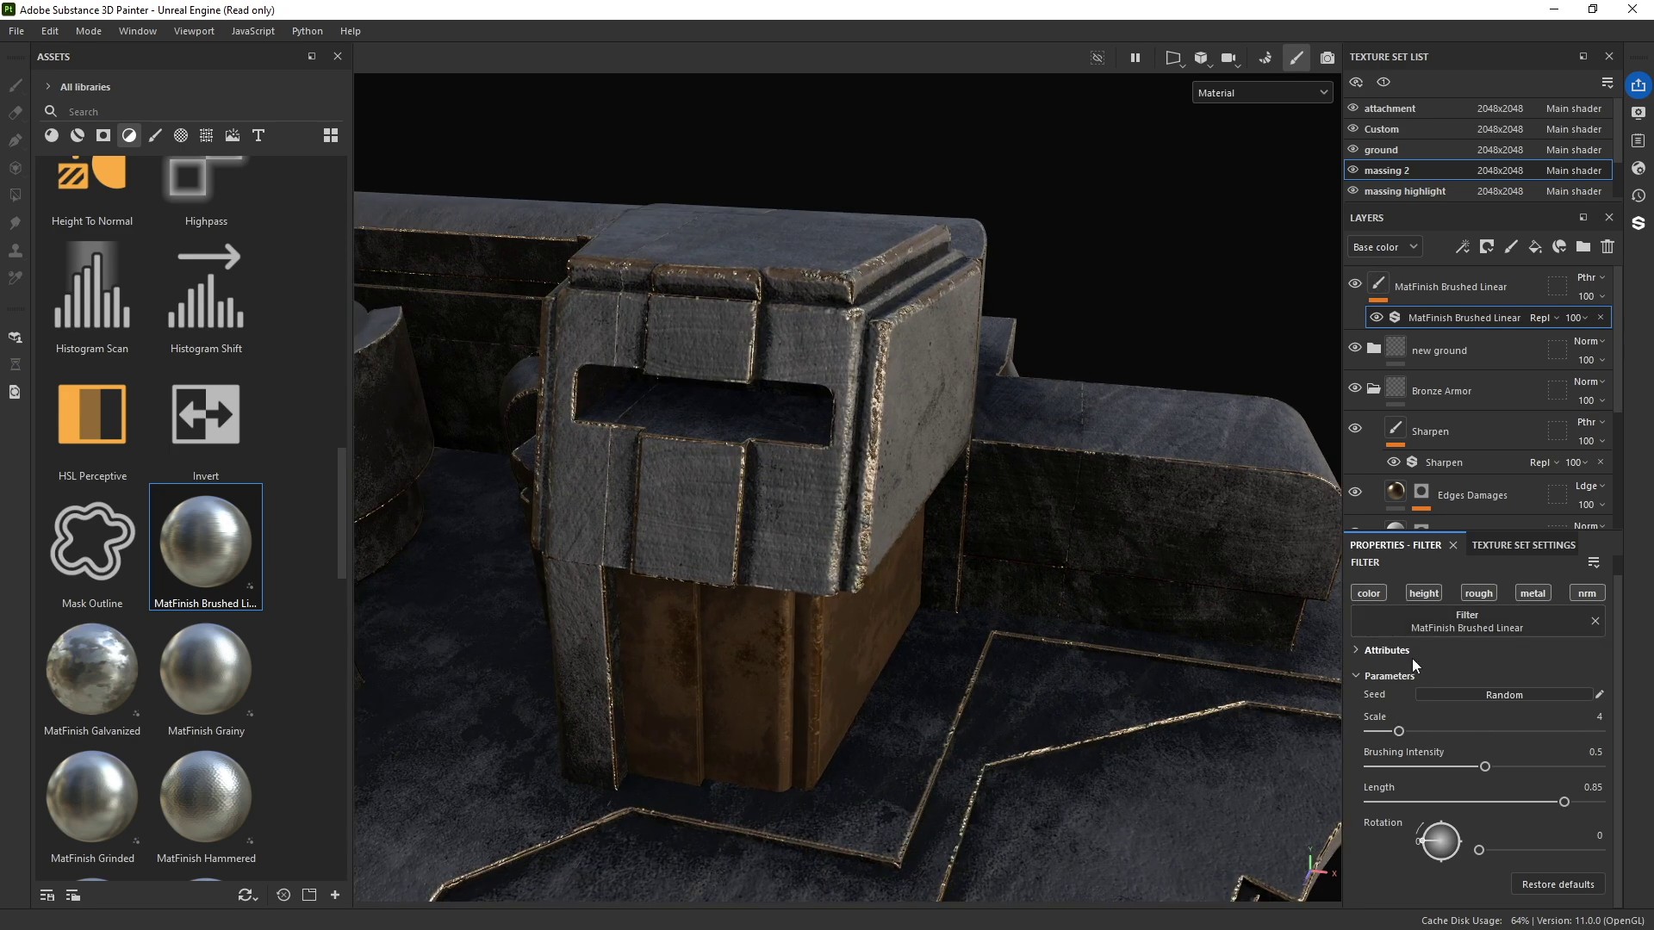
Step: Set the brushed linear filter's Scale to 5, Brushing Intensity to 0.95, Length to 0.27 and Rotation to 101
{"action": "left_click", "coordinate": [1408, 732]}
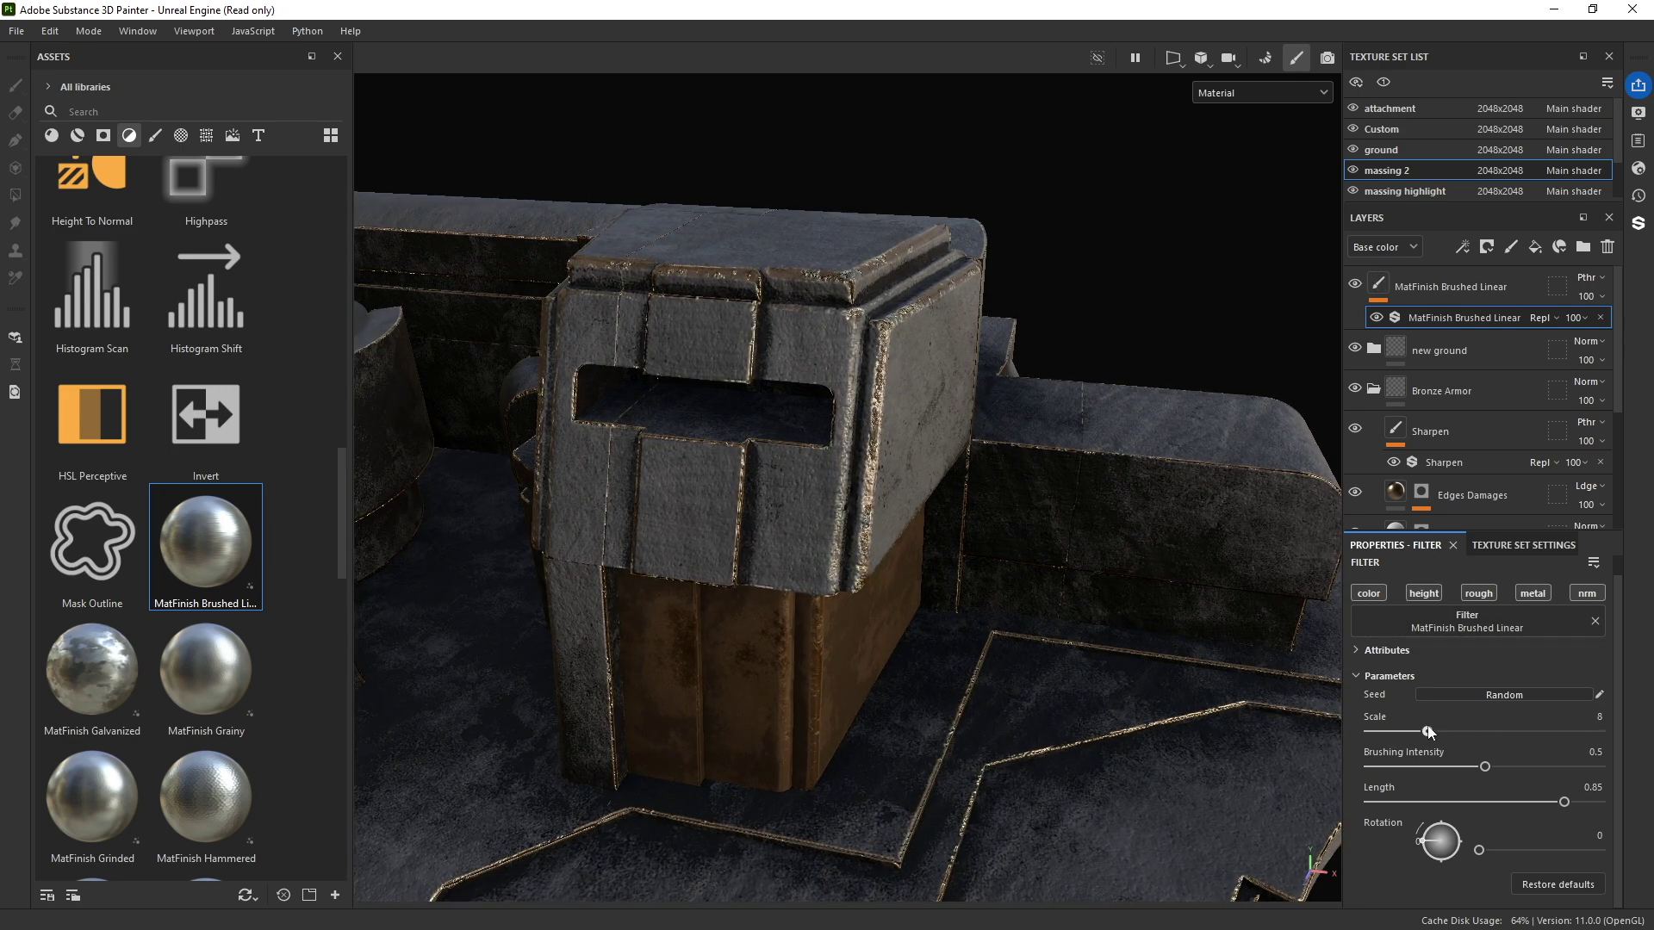
{"action": "mouse_move", "coordinate": [1483, 766]}
{"action": "left_mouse_down"}
{"action": "mouse_move", "coordinate": [1587, 766]}
{"action": "mouse_move", "coordinate": [1551, 803]}
{"action": "mouse_move", "coordinate": [1436, 808]}
{"action": "mouse_move", "coordinate": [1452, 789]}
{"action": "left_mouse_up"}
{"action": "scroll", "coordinate": [939, 510], "scroll_direction": "down", "scroll_amount": 3}
{"action": "left_click_drag", "start_coordinate": [939, 510], "coordinate": [738, 452], "text": "alt"}
{"action": "scroll", "coordinate": [776, 456], "scroll_direction": "up", "scroll_amount": 3}
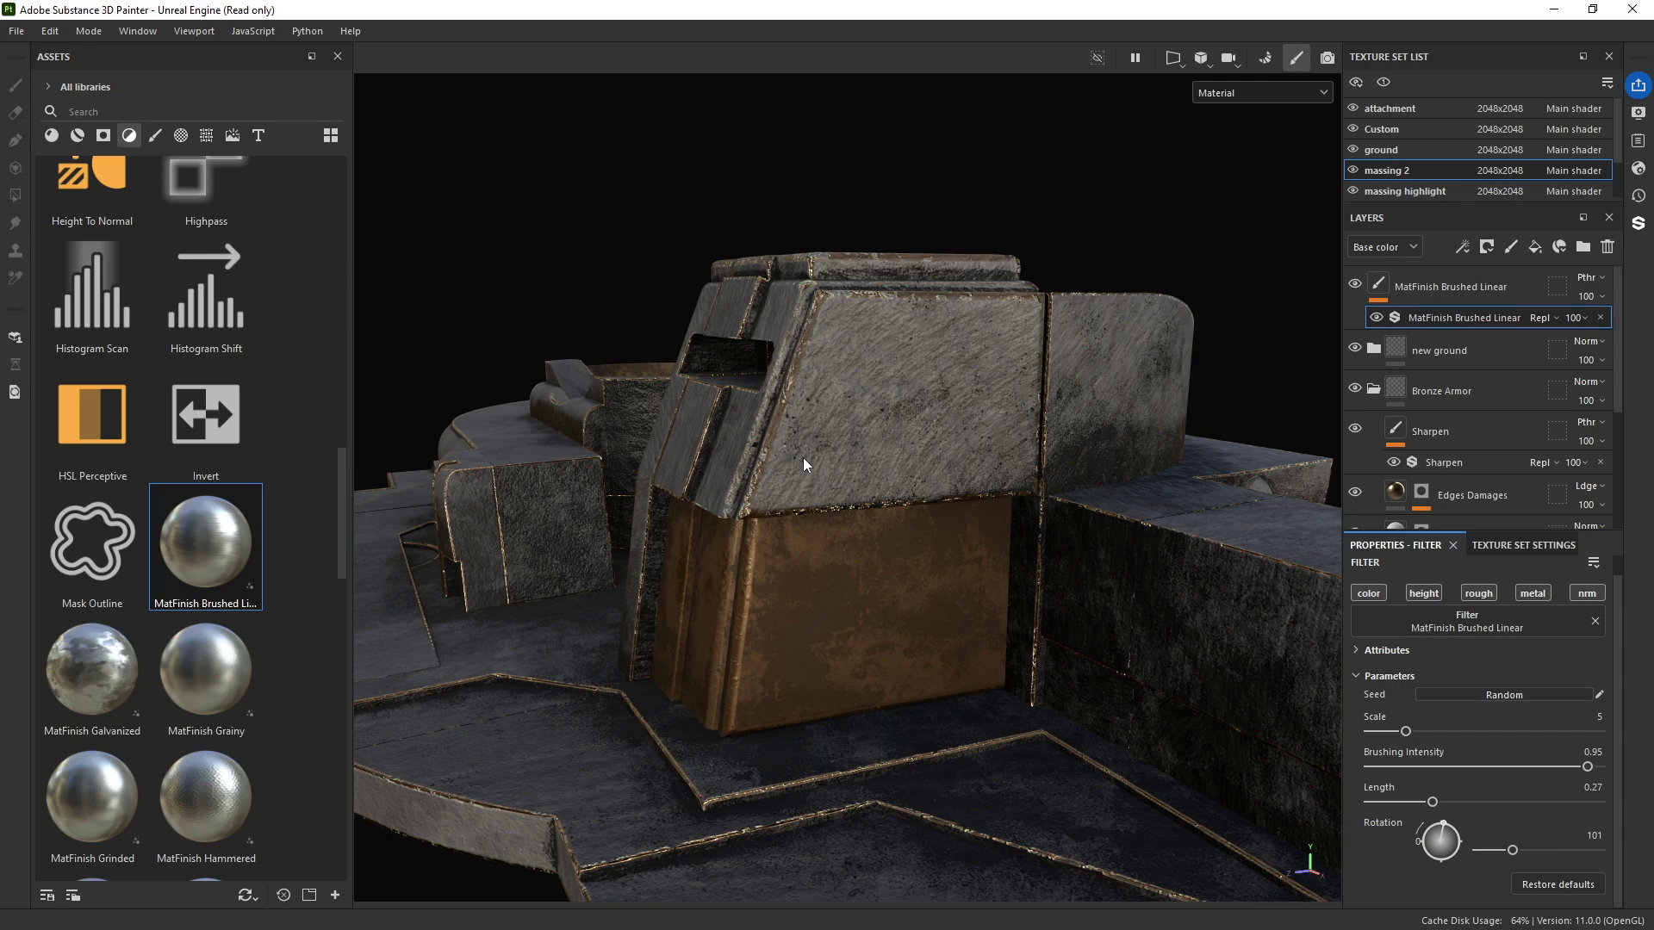
Step: Apply the MatFX Water Drops filter to massing 2 on the tower's upper block
{"action": "scroll", "coordinate": [775, 453], "scroll_direction": "down", "scroll_amount": 4}
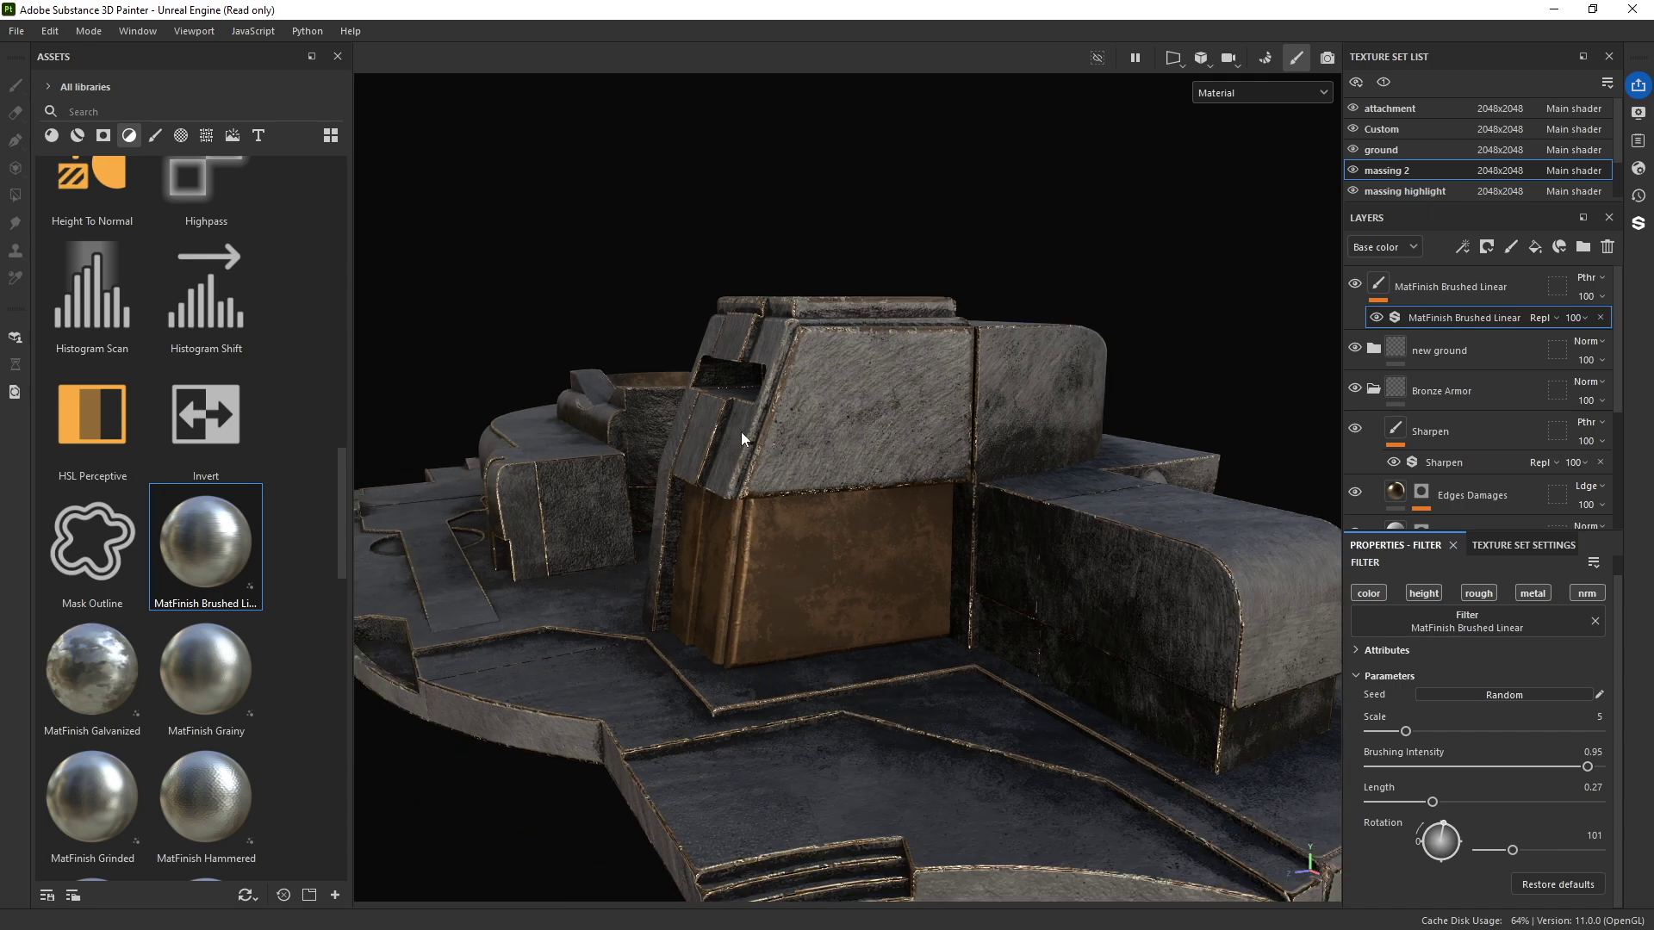
{"action": "left_click_drag", "start_coordinate": [742, 439], "coordinate": [775, 482], "text": "alt"}
{"action": "scroll", "coordinate": [291, 575], "scroll_direction": "down", "scroll_amount": 3}
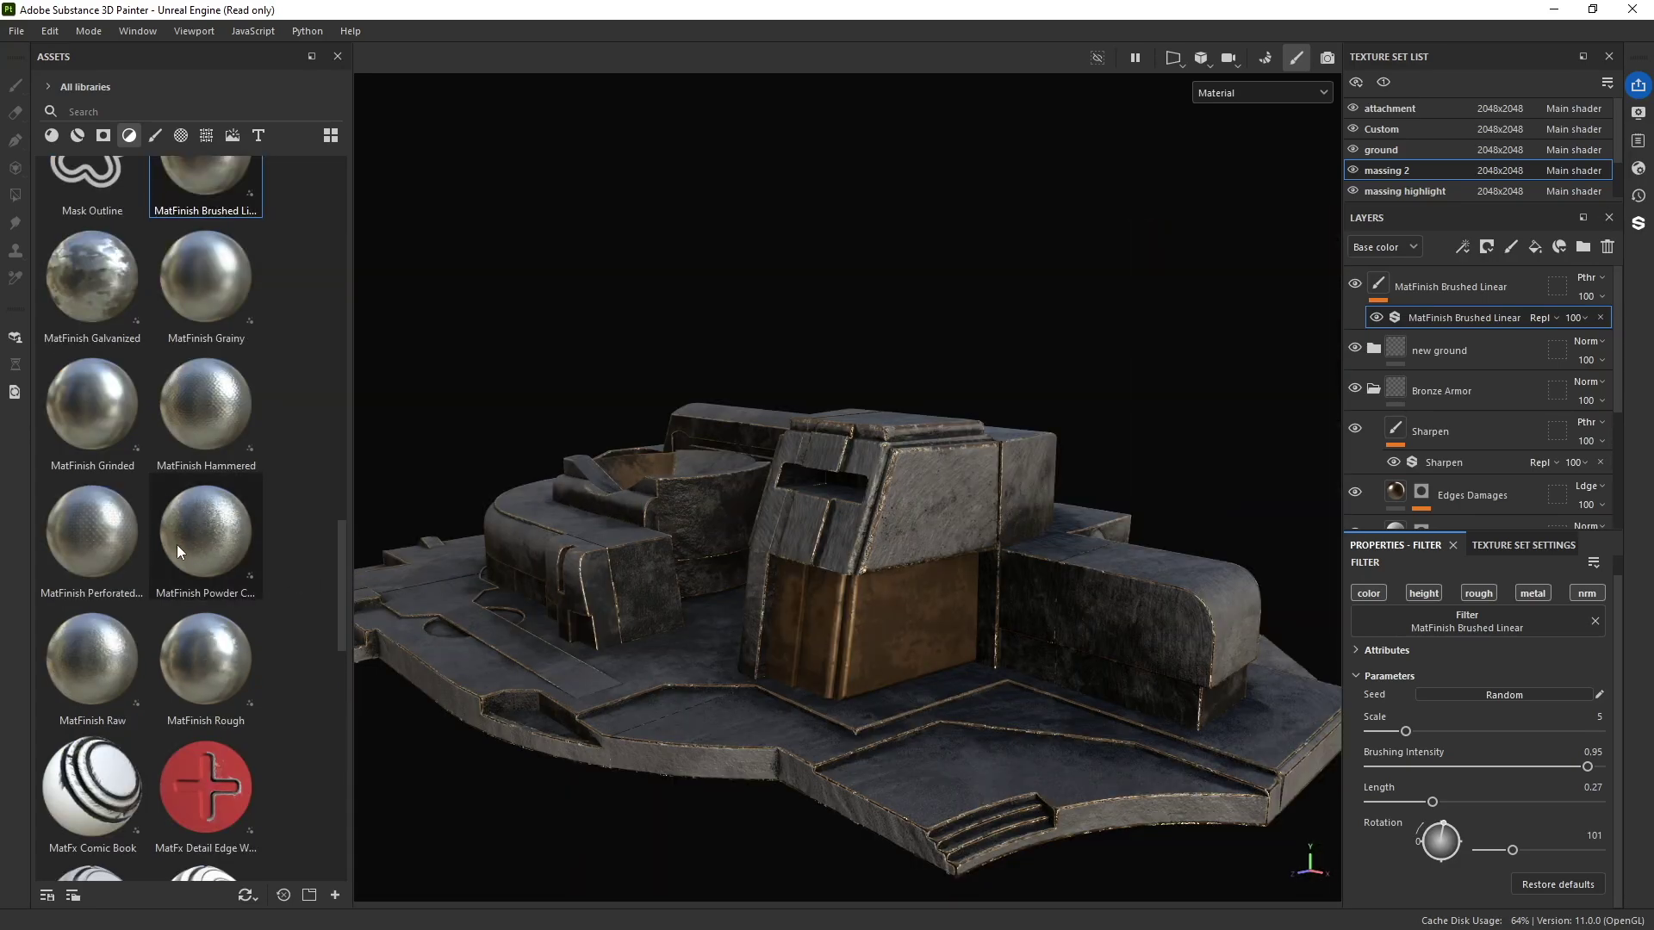
{"action": "scroll", "coordinate": [91, 538], "scroll_direction": "down", "scroll_amount": 4}
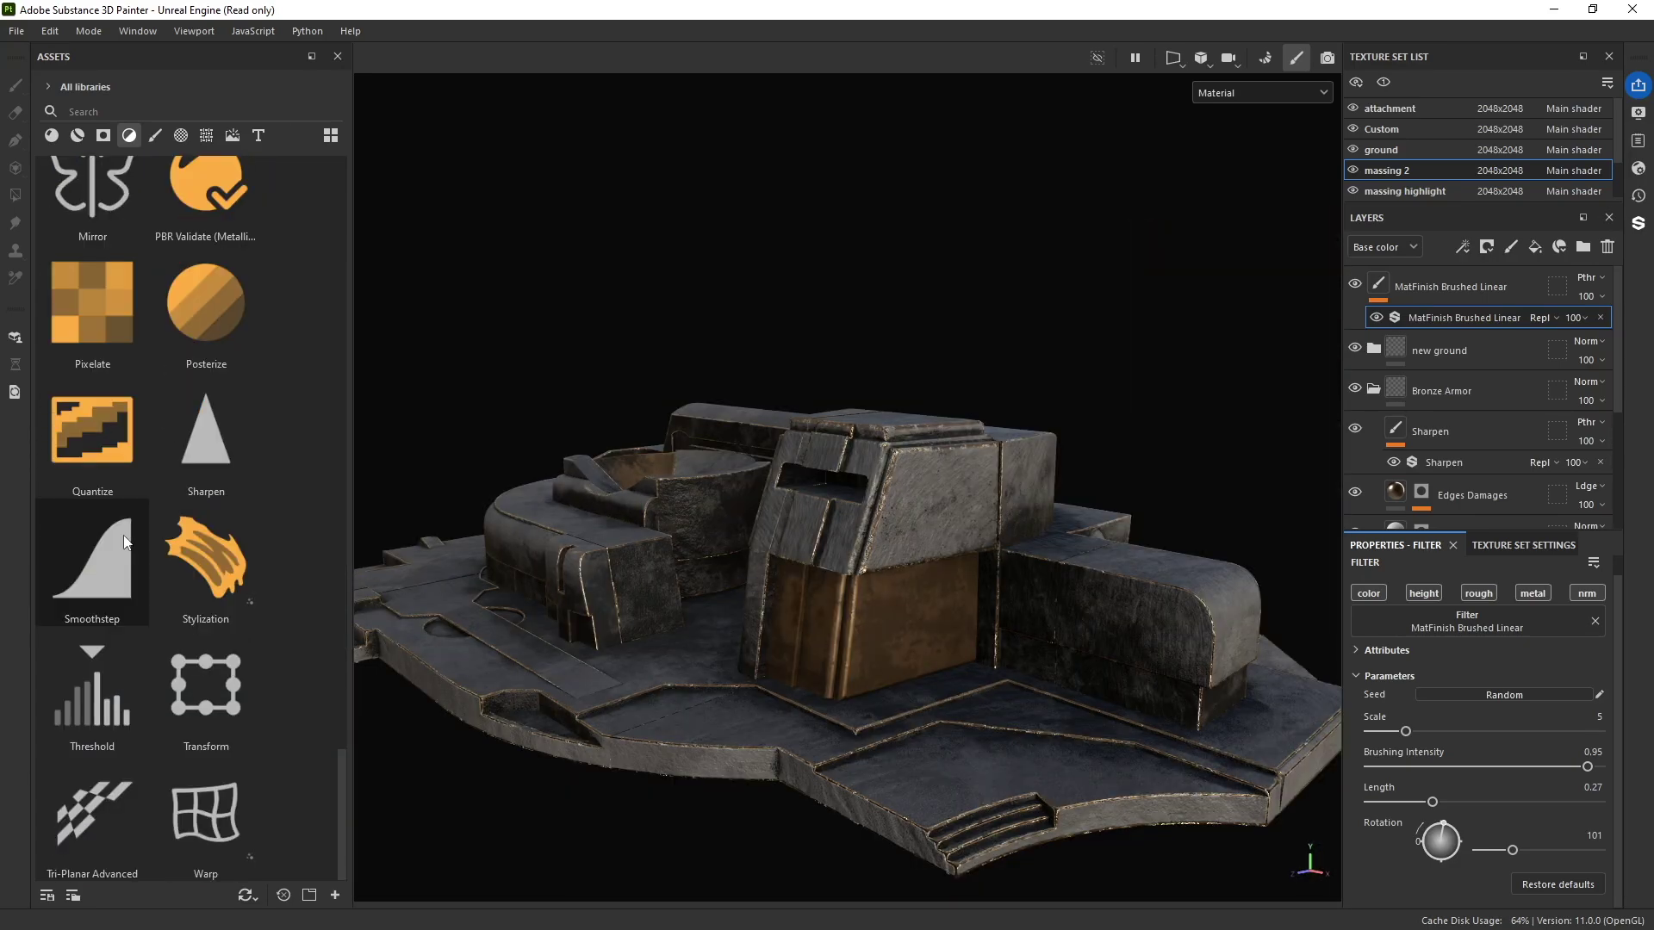
{"action": "scroll", "coordinate": [91, 758], "scroll_direction": "down", "scroll_amount": 3}
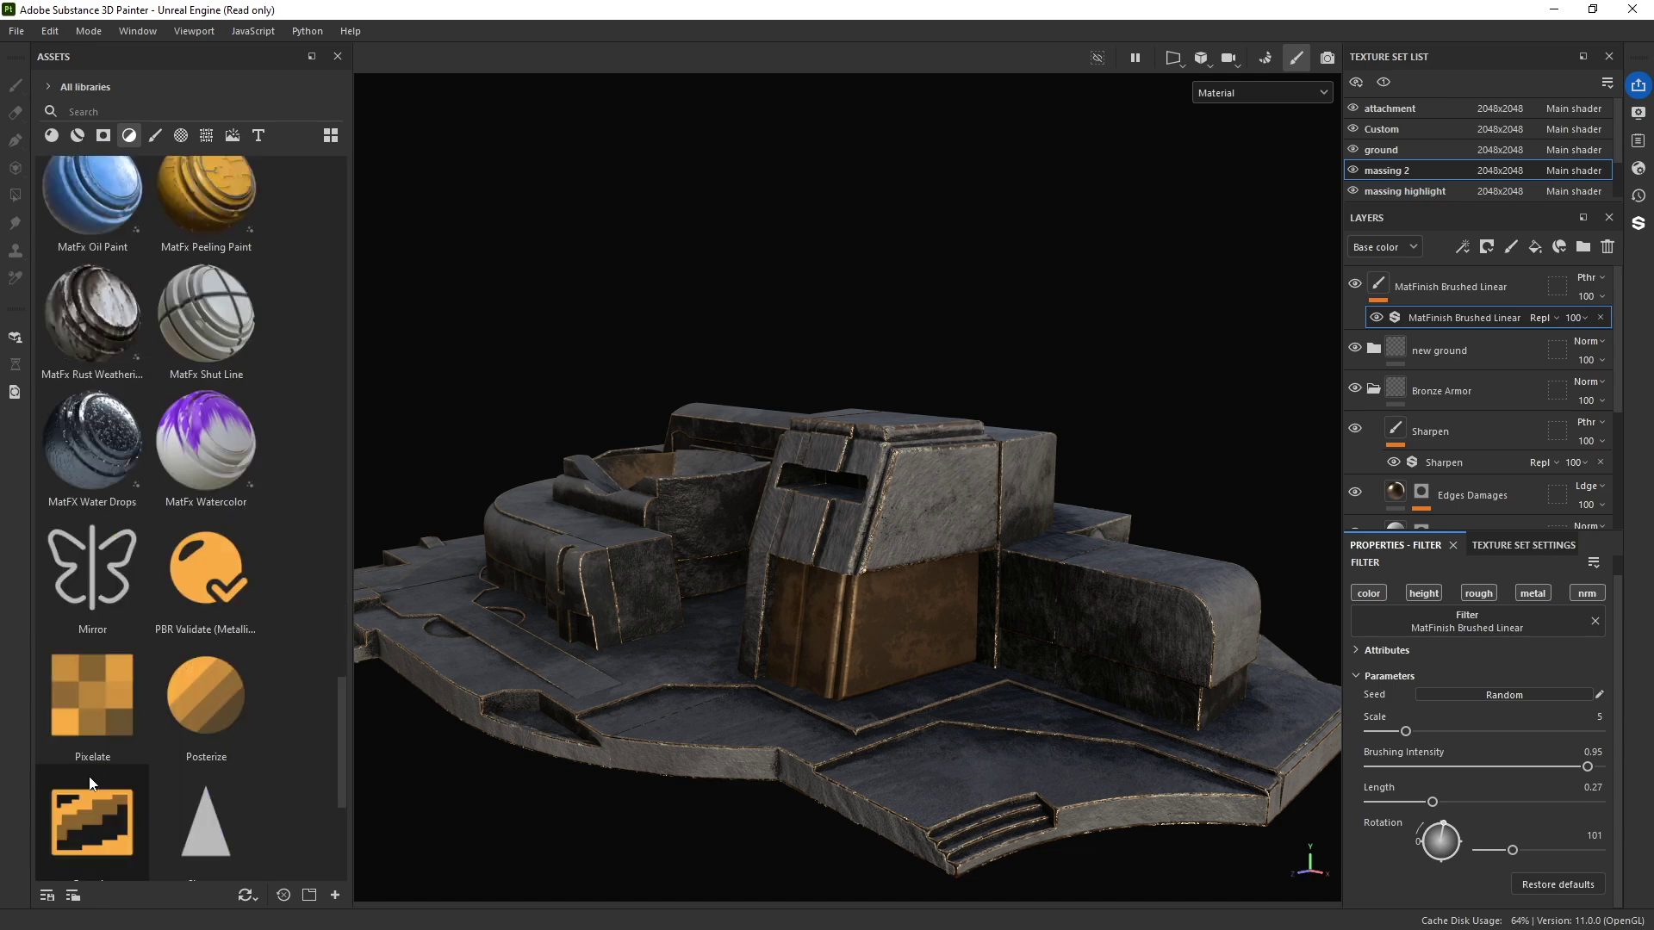
{"action": "left_click_drag", "start_coordinate": [72, 446], "coordinate": [935, 503]}
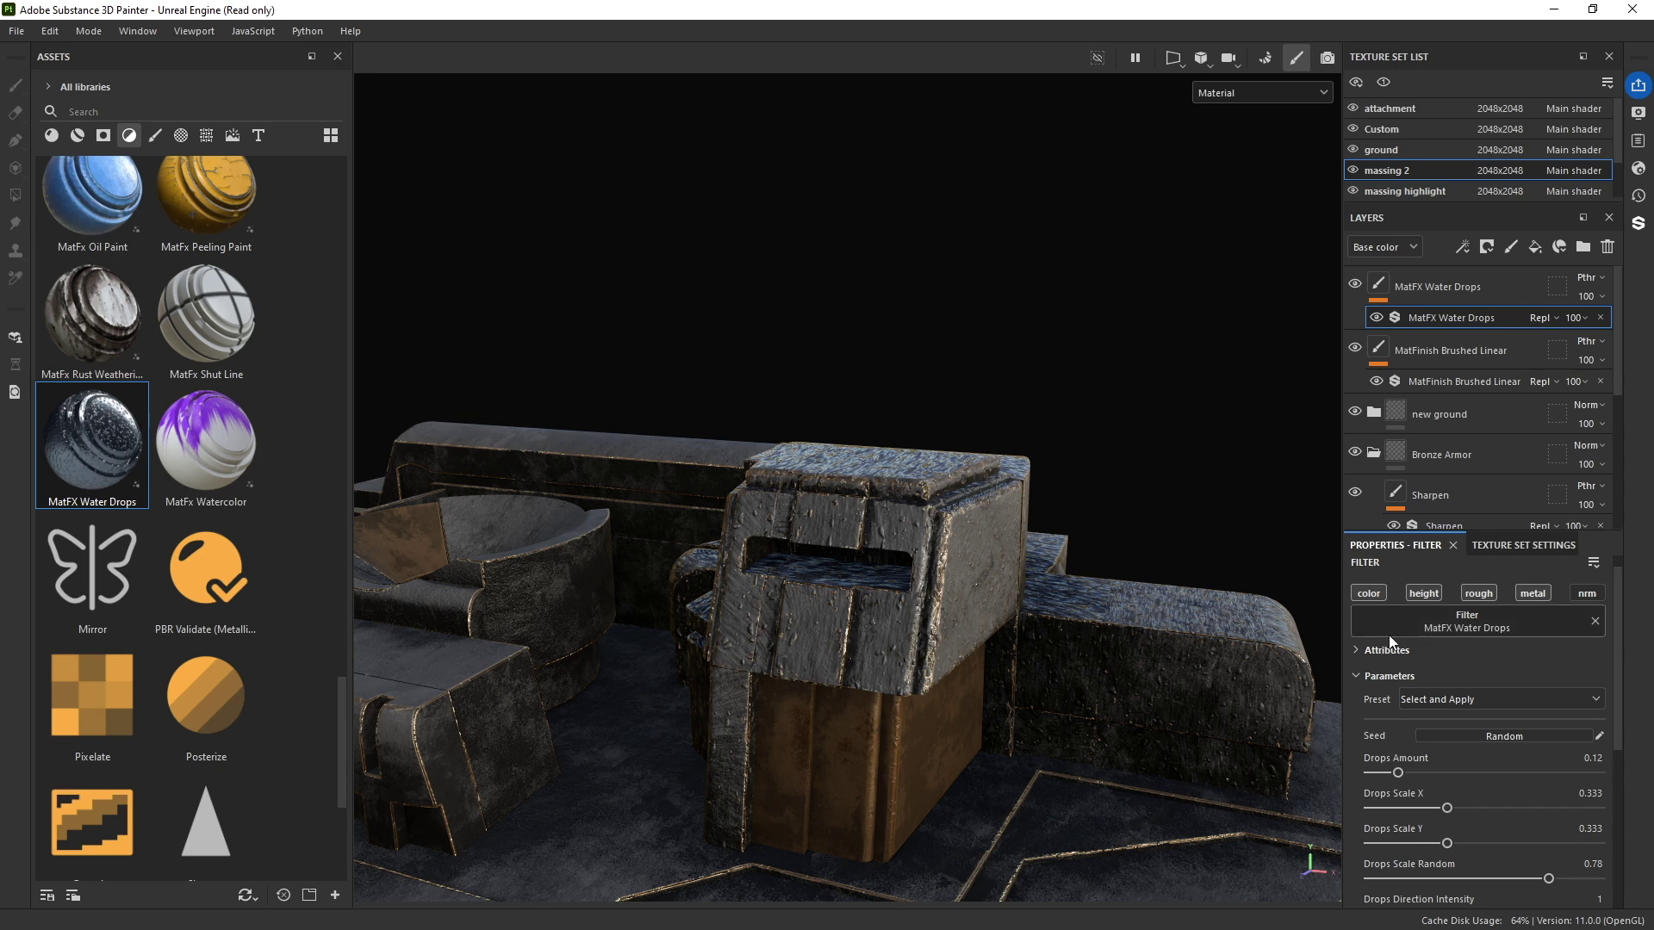
Step: Set the water drops filter's Drops Amount to 0.52, Drops Scale X to 0.52 and Drops Scale Y to 0.45
{"action": "scroll", "coordinate": [1383, 732], "scroll_direction": "down", "scroll_amount": 2}
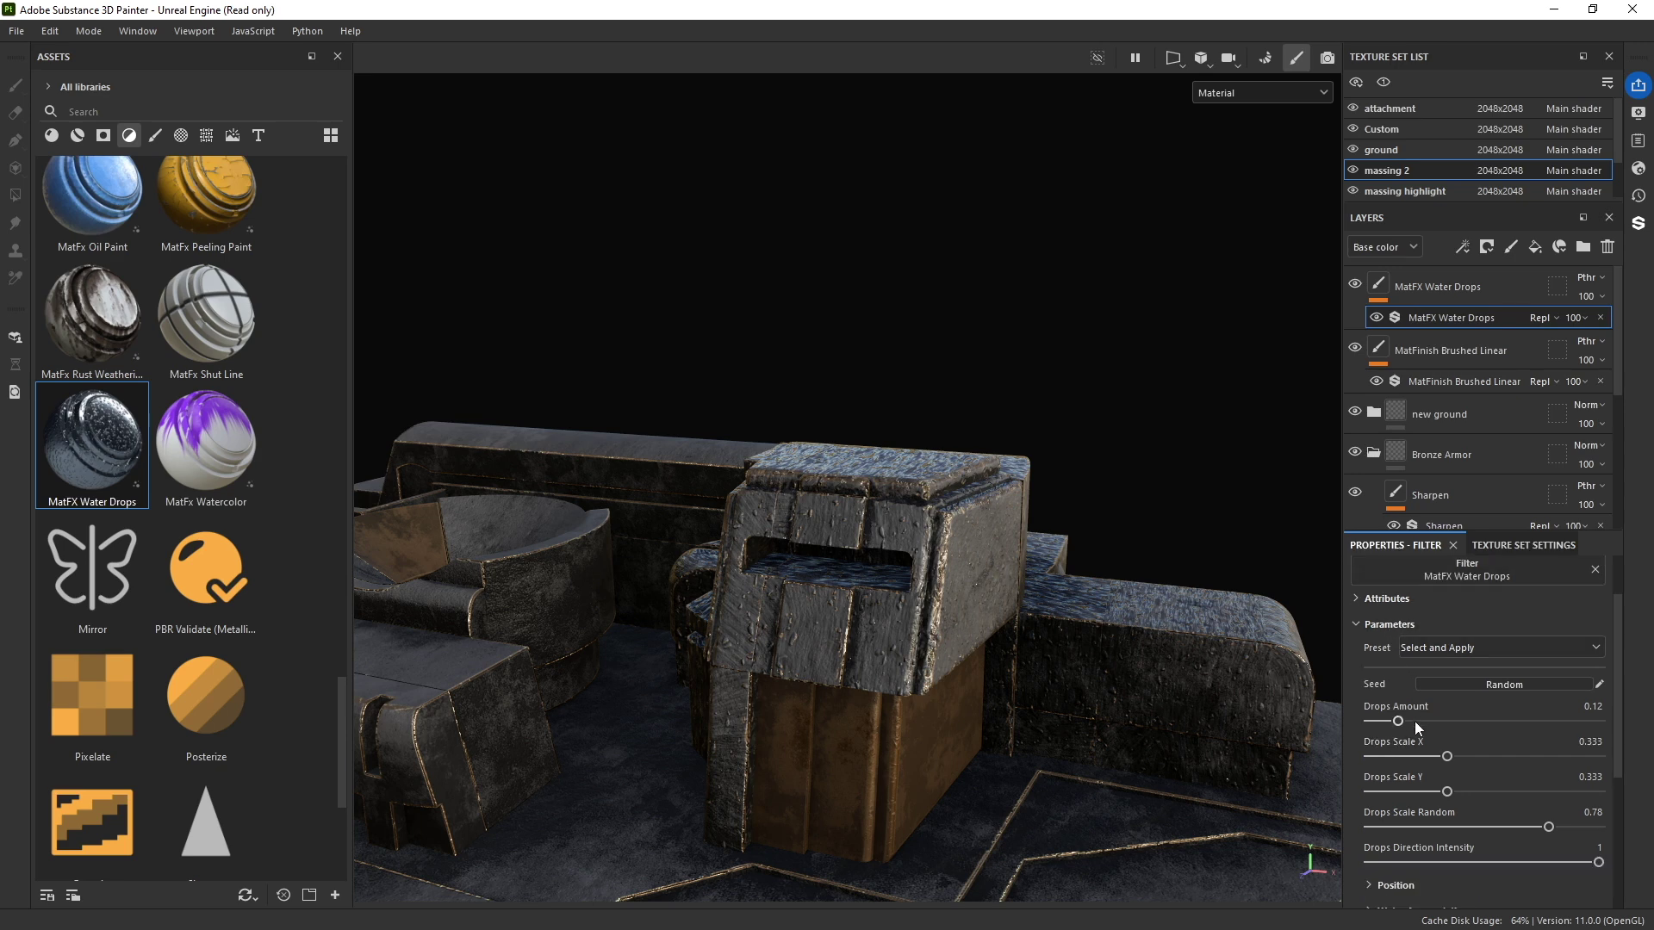
{"action": "left_click", "coordinate": [1467, 721]}
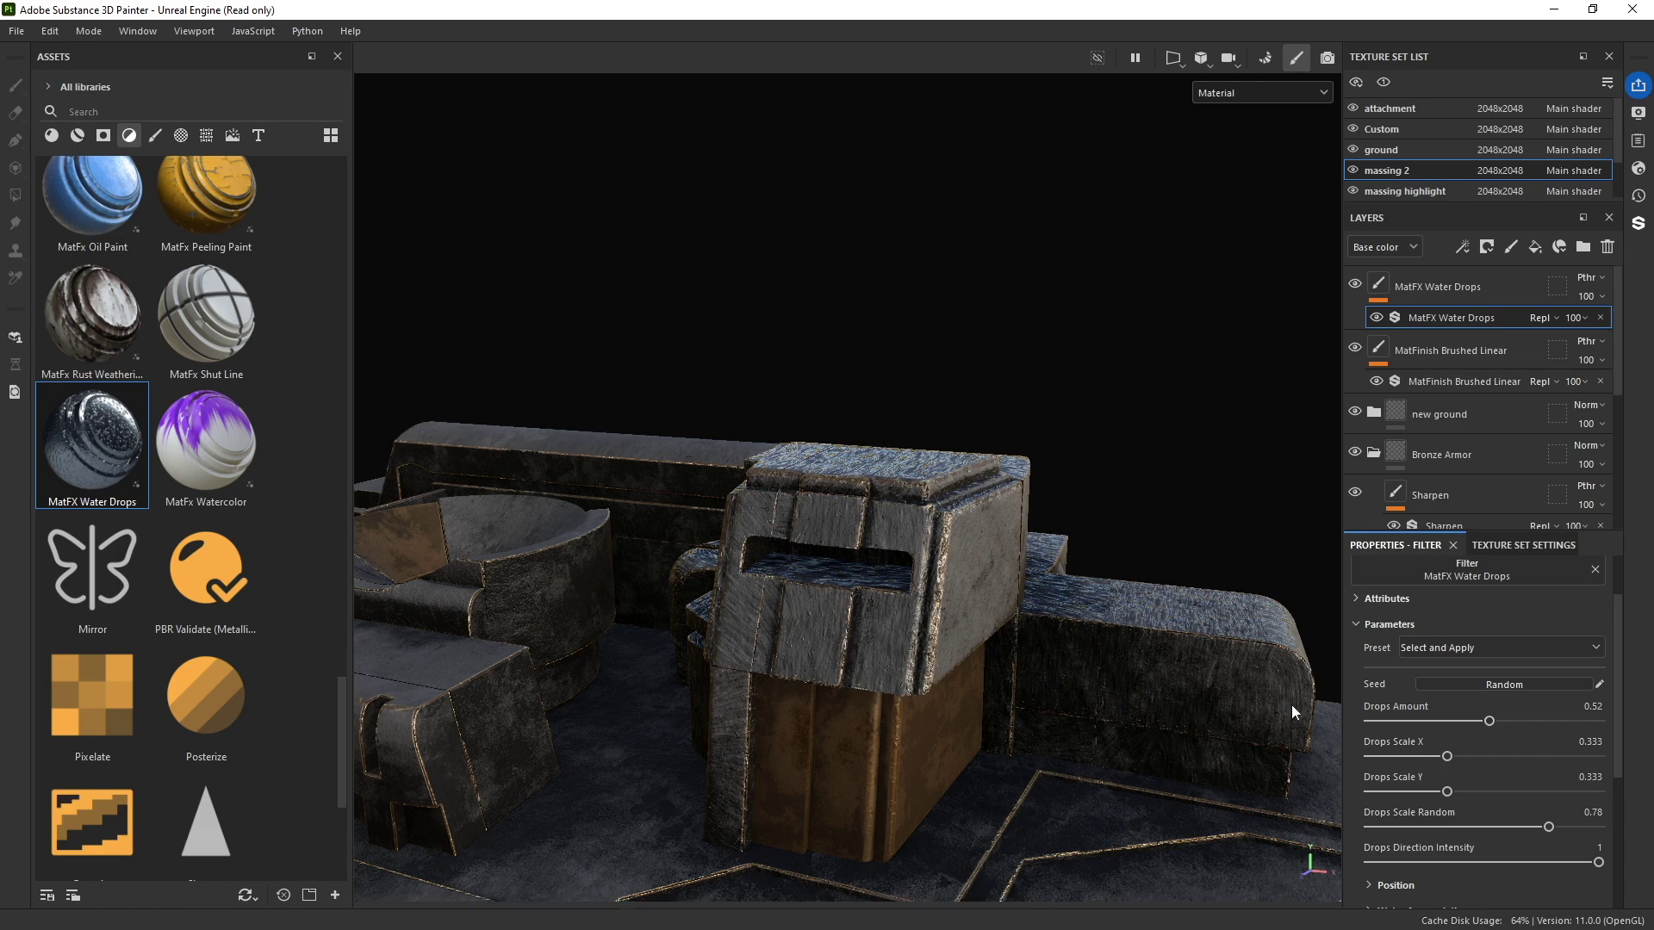
{"action": "left_click_drag", "start_coordinate": [1085, 613], "coordinate": [1138, 588], "text": "alt"}
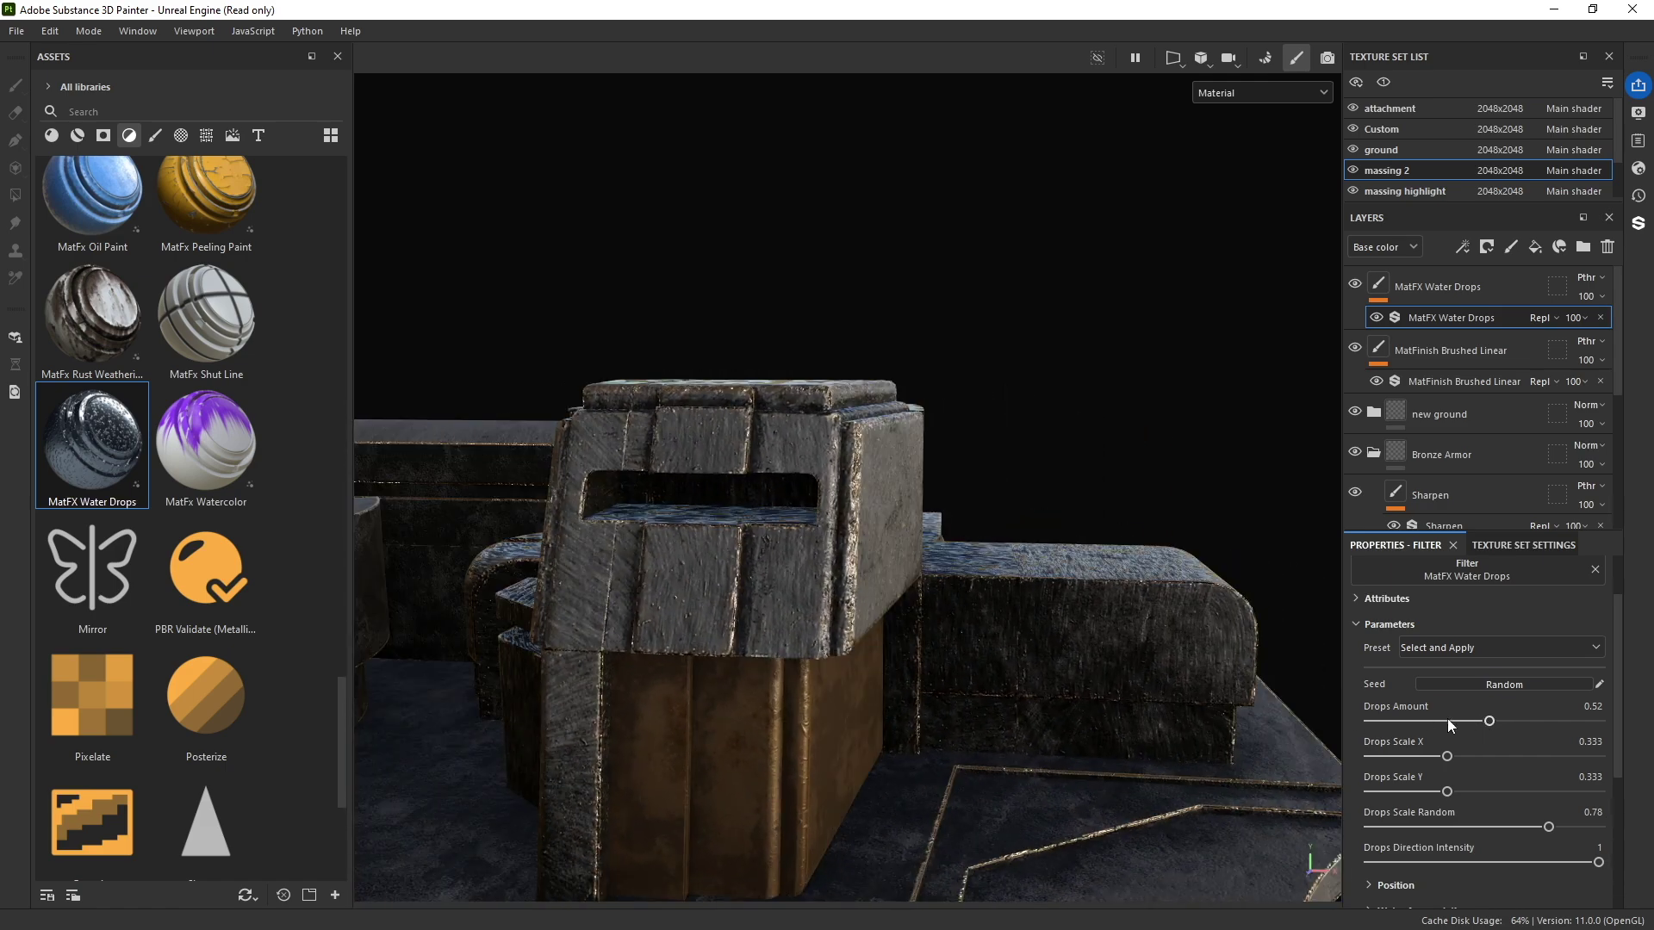
{"action": "left_click", "coordinate": [1486, 756]}
{"action": "left_click", "coordinate": [1471, 790]}
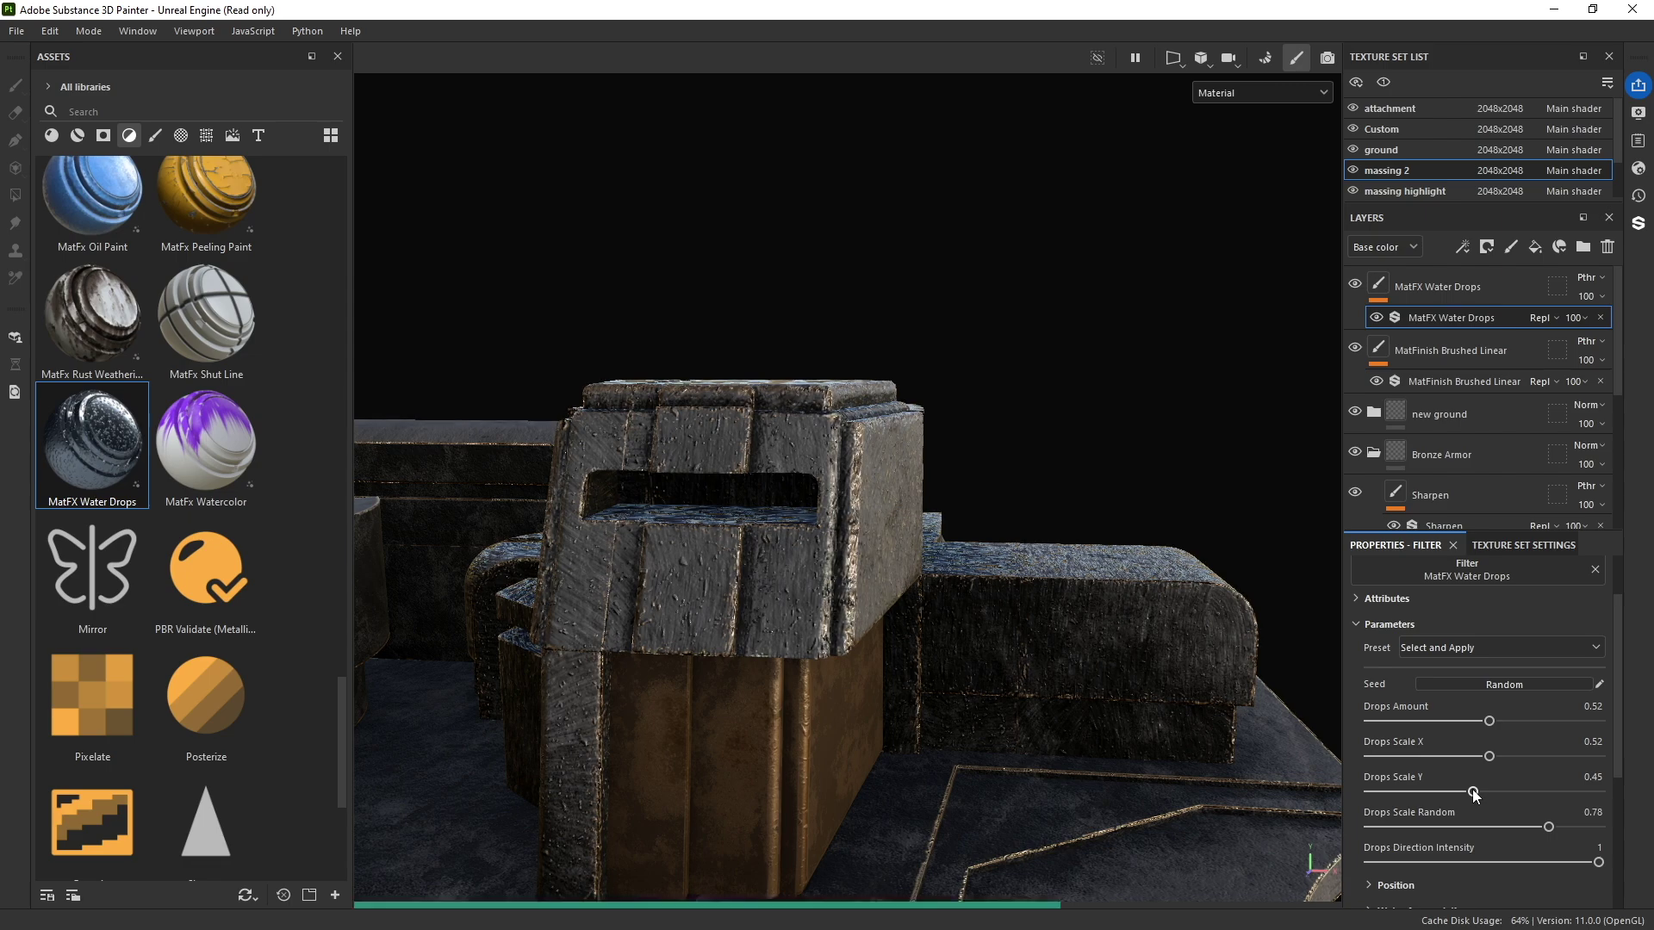
{"action": "left_click_drag", "start_coordinate": [581, 561], "coordinate": [591, 607], "text": "alt"}
{"action": "middle_click_drag", "start_coordinate": [591, 606], "coordinate": [853, 505], "text": "alt"}
{"action": "scroll", "coordinate": [853, 505], "scroll_direction": "down", "scroll_amount": 3}
{"action": "left_click_drag", "start_coordinate": [920, 543], "coordinate": [706, 543], "text": "alt"}
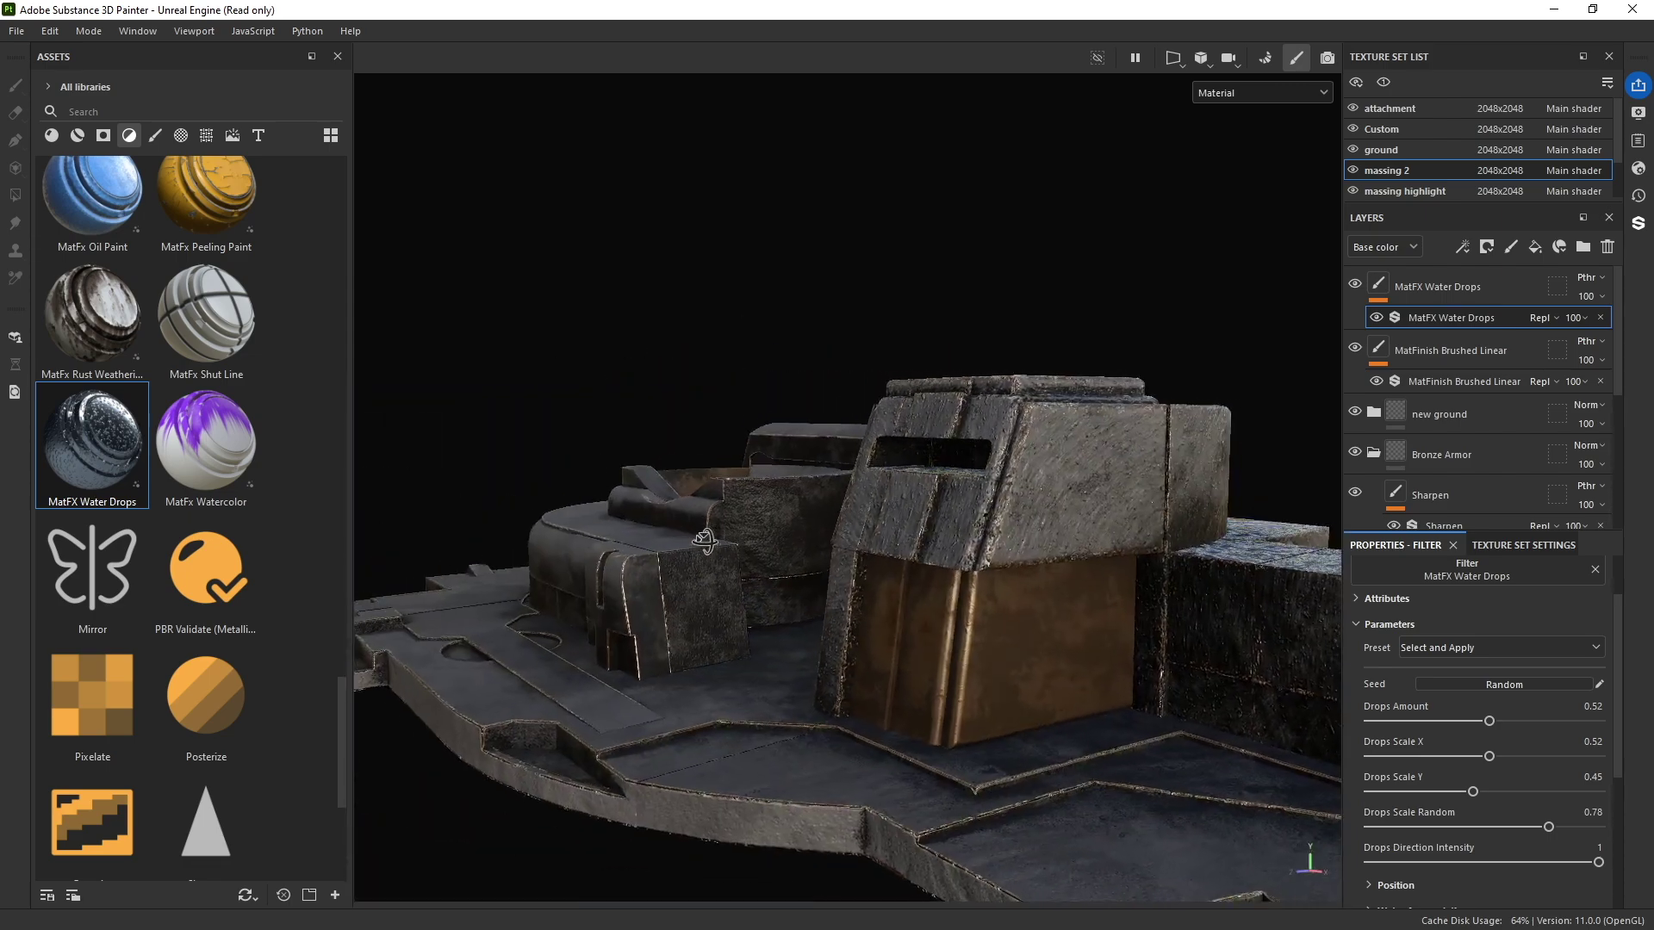
Step: Set Drops Roughness to 0.31 in the water drops filter's material parameters and check the building's surfaces
{"action": "scroll", "coordinate": [1410, 724], "scroll_direction": "down", "scroll_amount": 5}
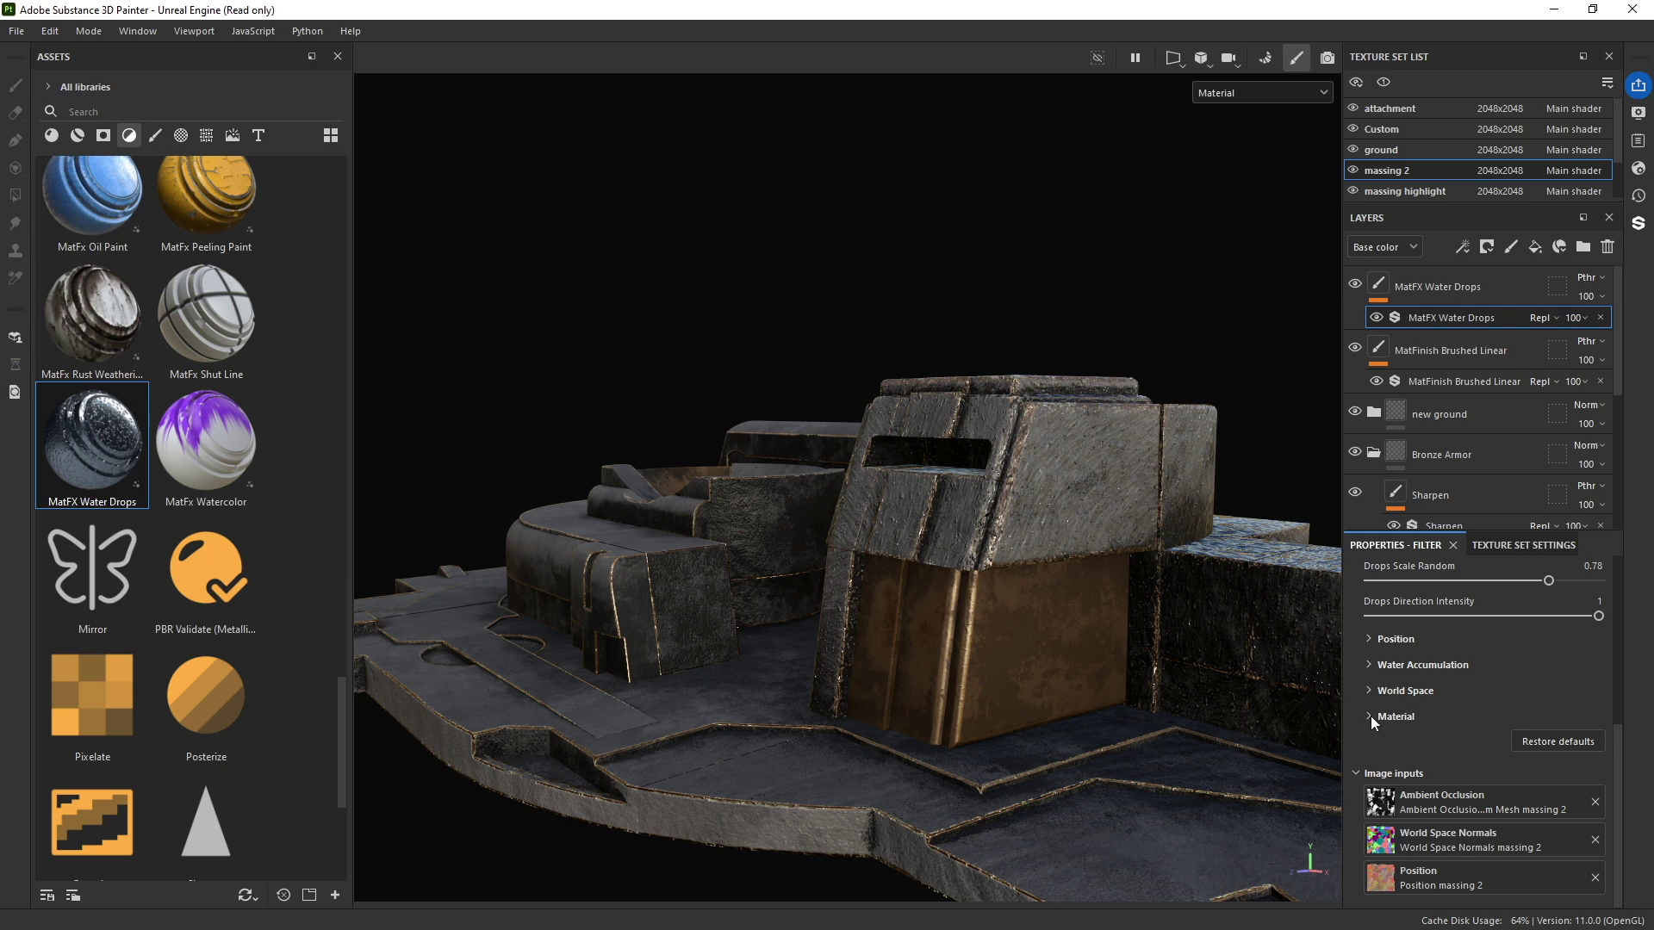
{"action": "left_click", "coordinate": [1372, 716]}
{"action": "scroll", "coordinate": [1378, 728], "scroll_direction": "down", "scroll_amount": 2}
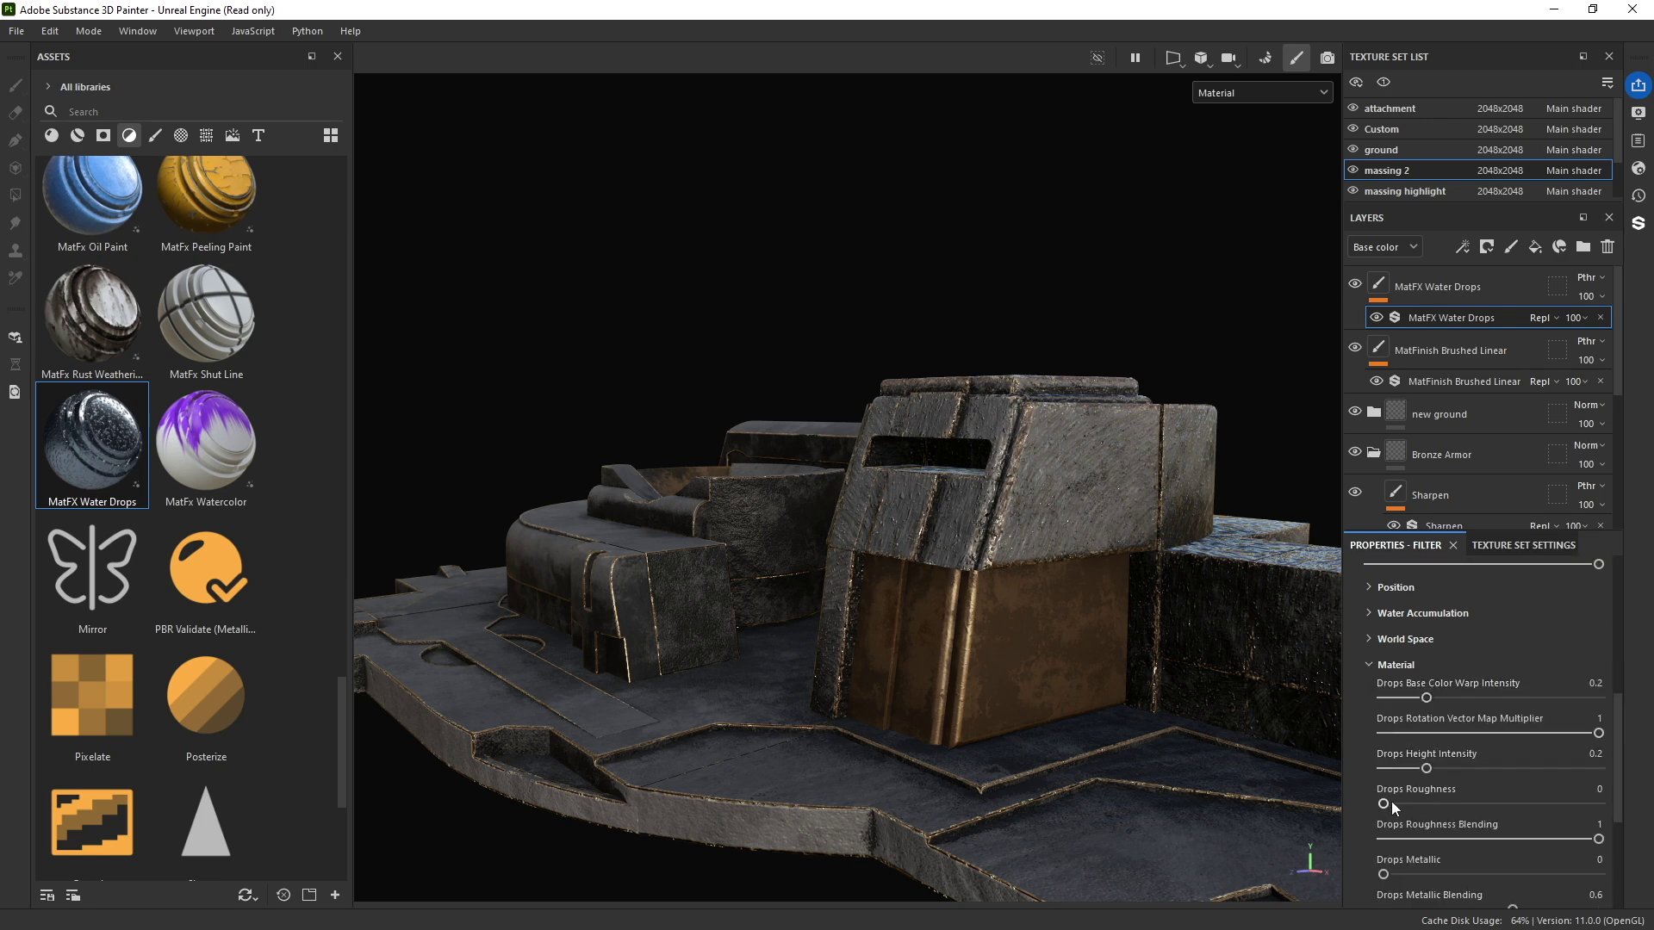
{"action": "left_click", "coordinate": [1450, 804]}
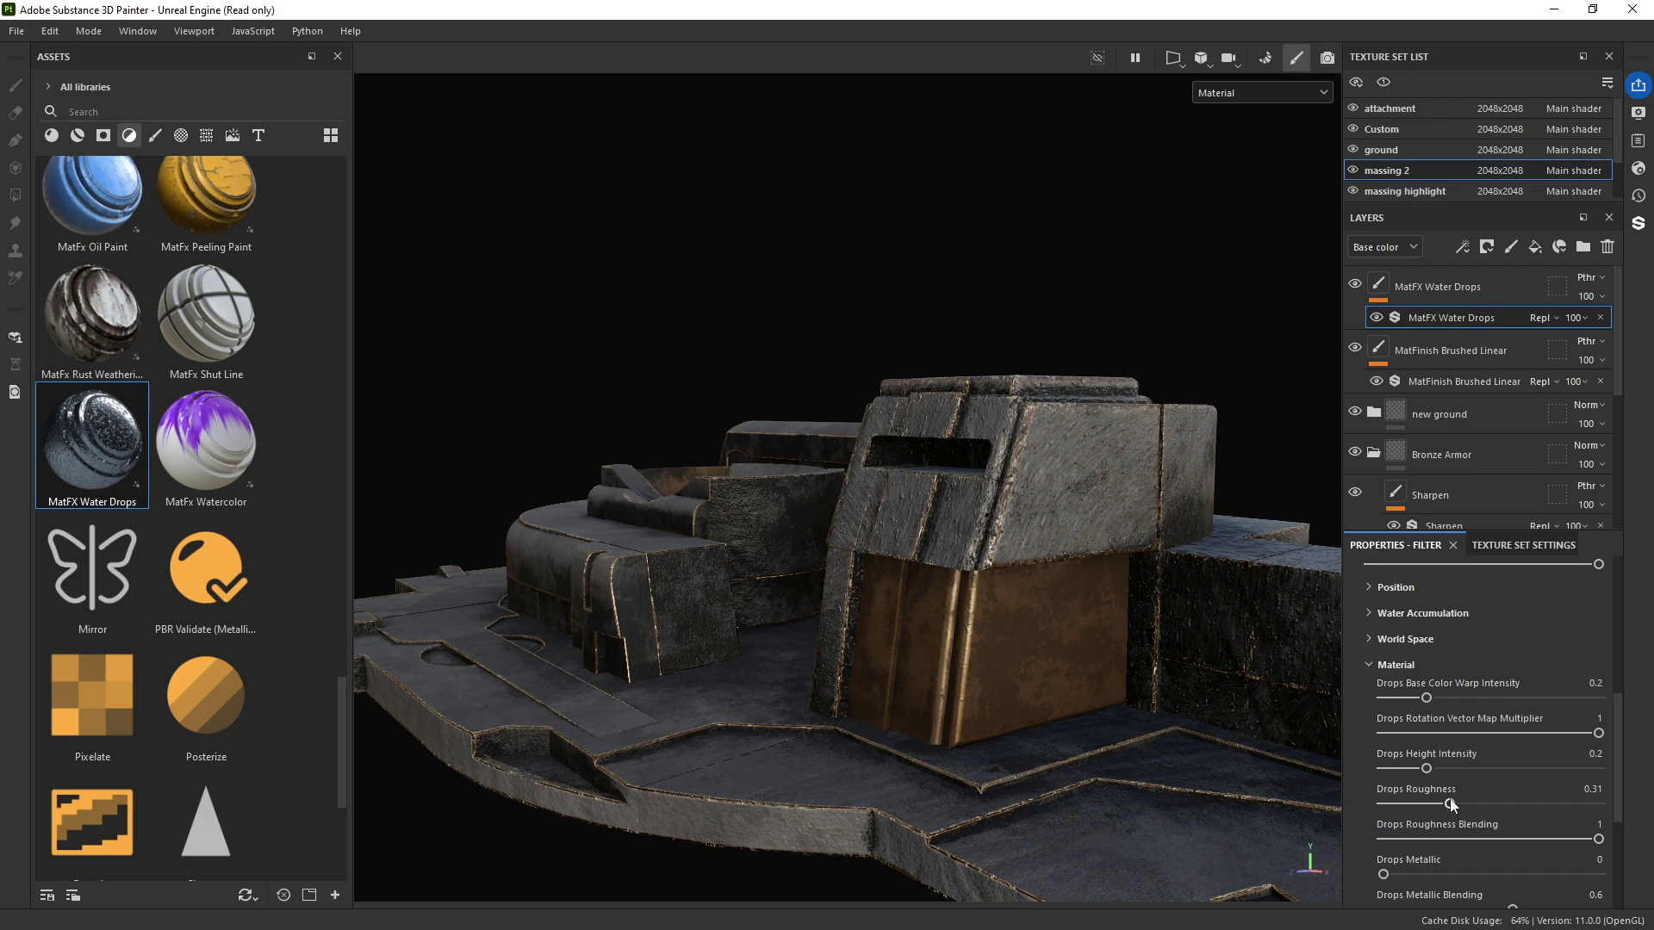
{"action": "left_click_drag", "start_coordinate": [1324, 721], "coordinate": [868, 635], "text": "alt"}
{"action": "left_click_drag", "start_coordinate": [1189, 521], "coordinate": [1094, 463], "text": "alt"}
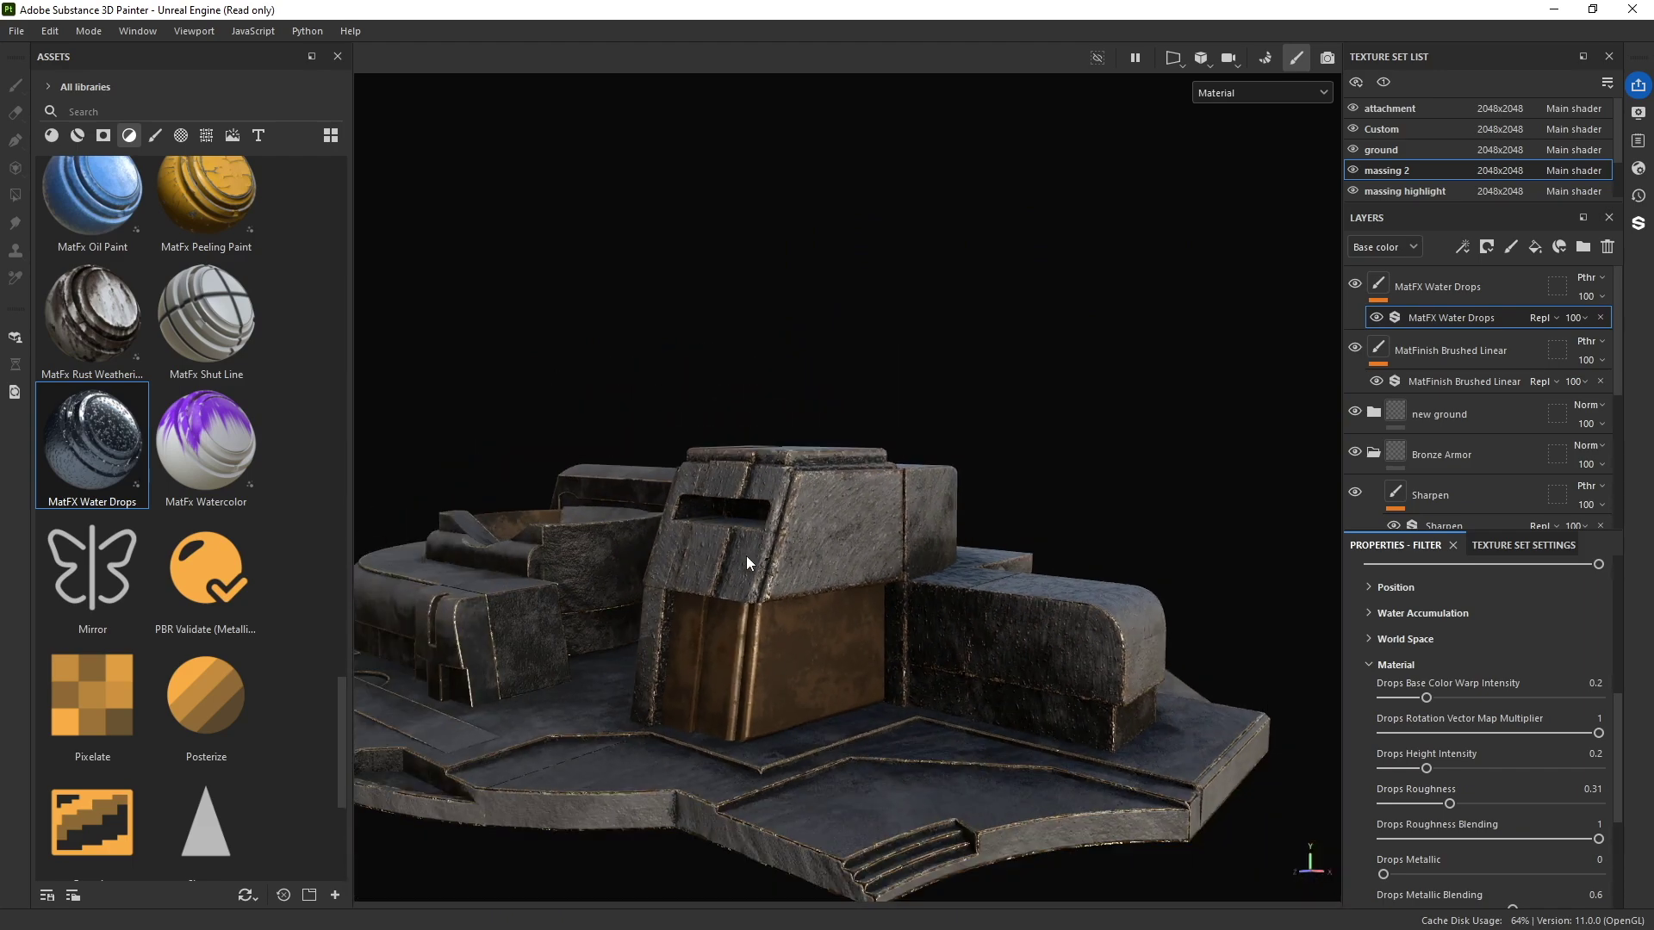
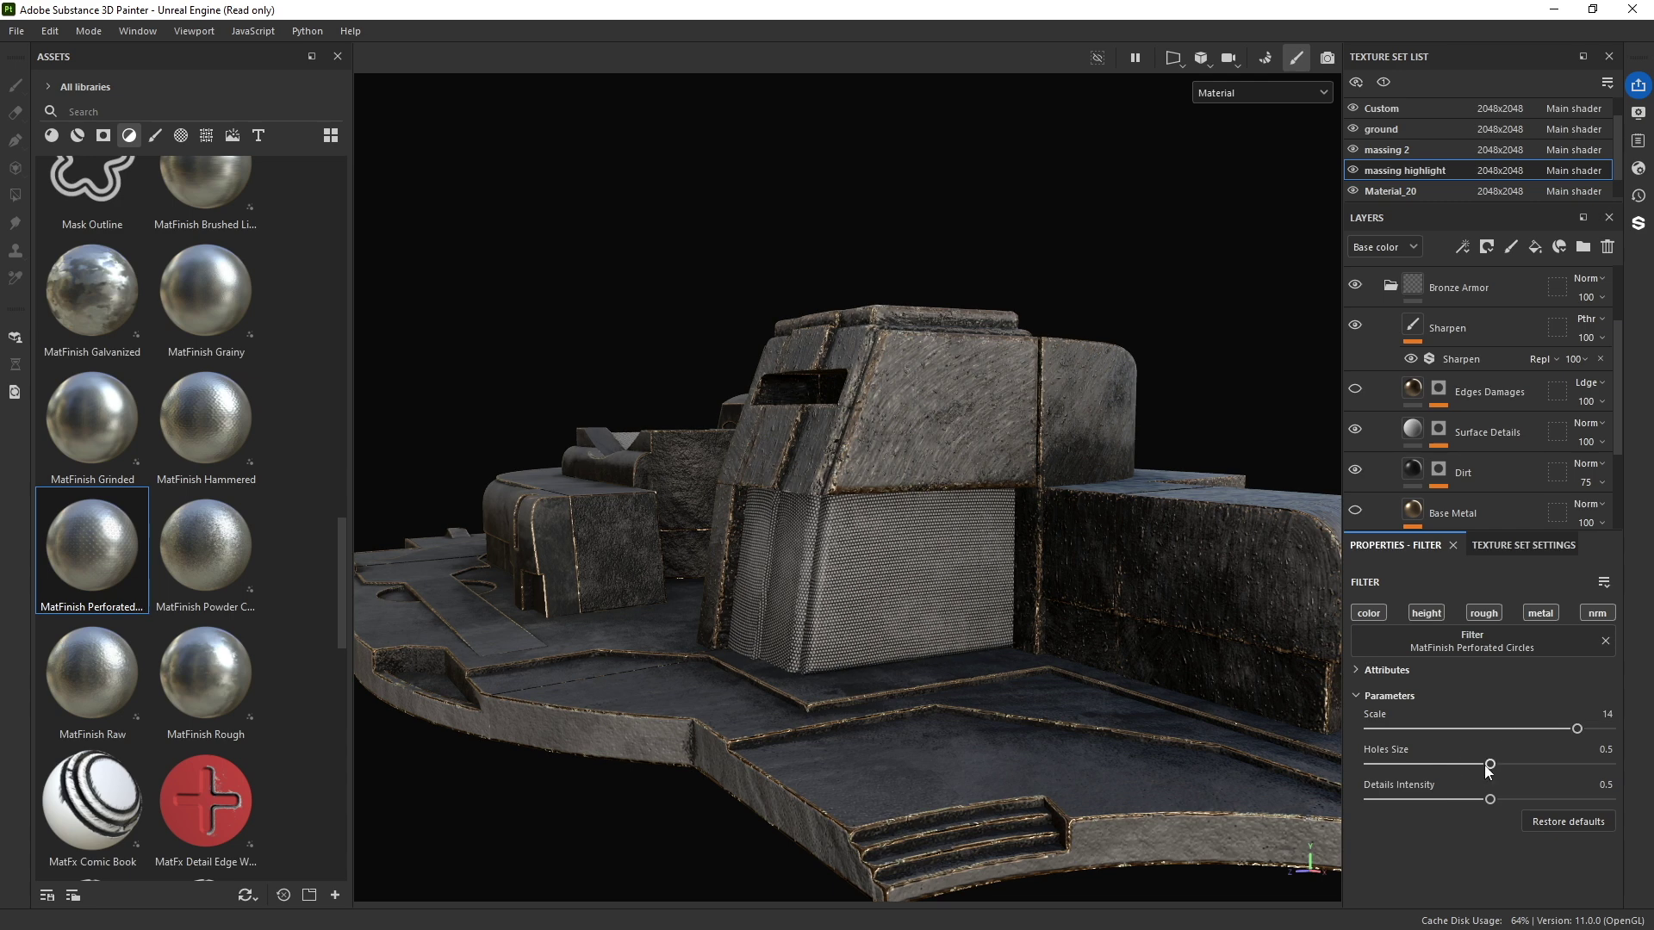
Step: Set the Holes Size of the MatFinish Perforated Circles filter on massing highlight to 0.05
{"action": "left_click_drag", "start_coordinate": [1491, 768], "coordinate": [1378, 768]}
{"action": "scroll", "coordinate": [877, 602], "scroll_direction": "up", "scroll_amount": 10}
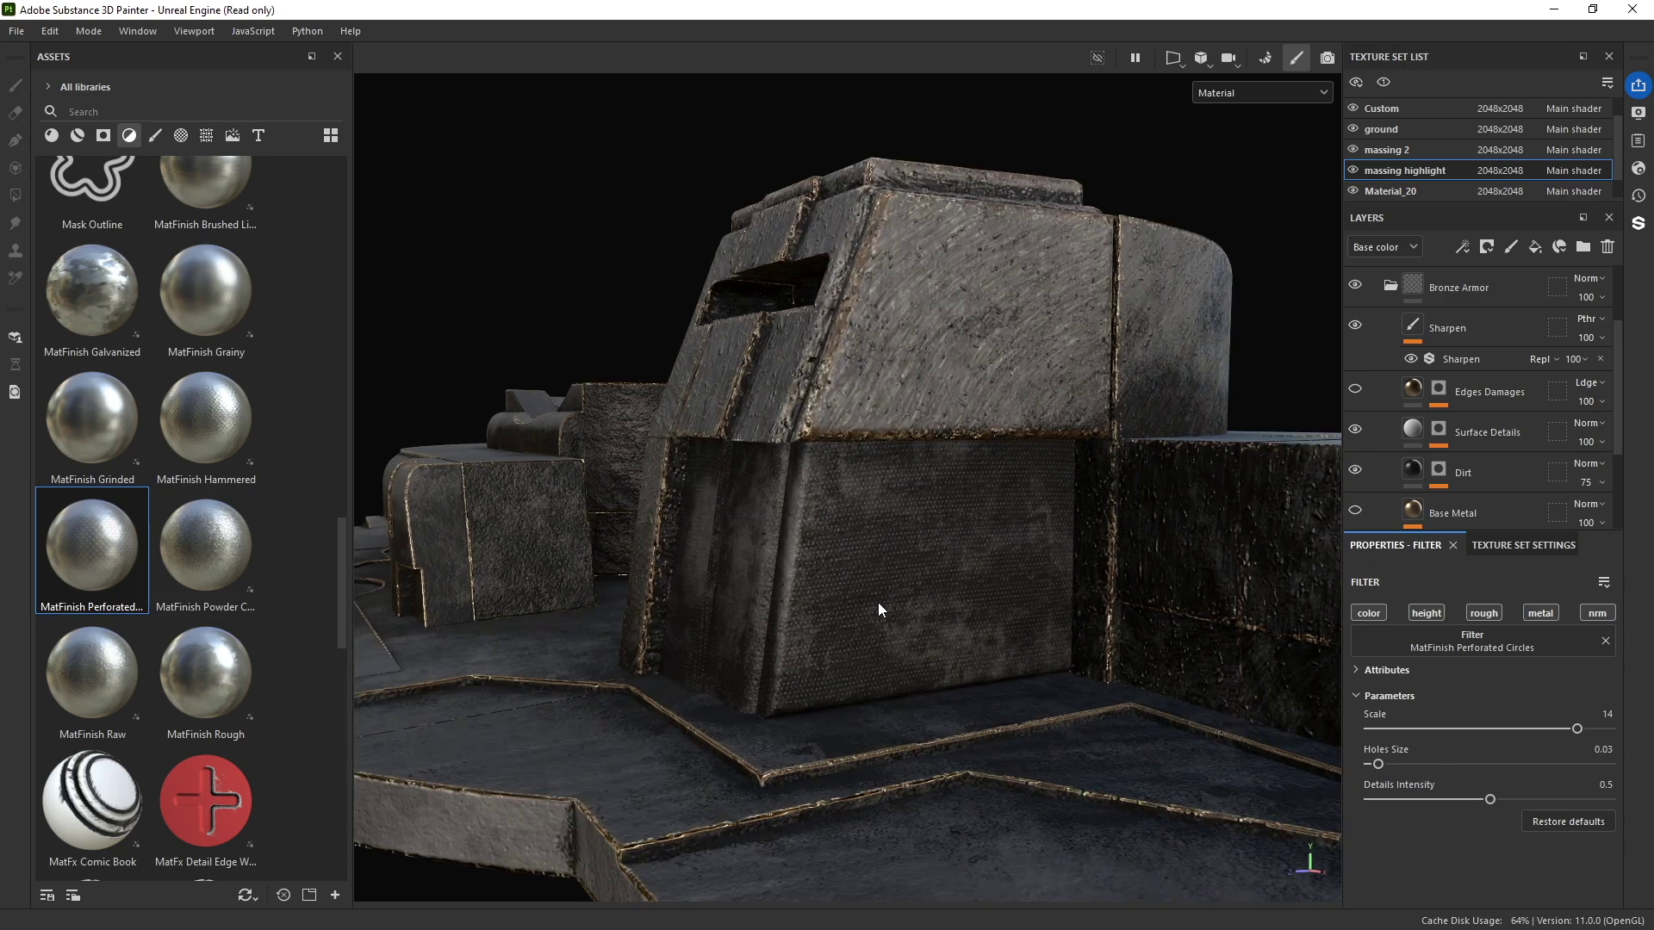
{"action": "scroll", "coordinate": [888, 560], "scroll_direction": "down", "scroll_amount": 10}
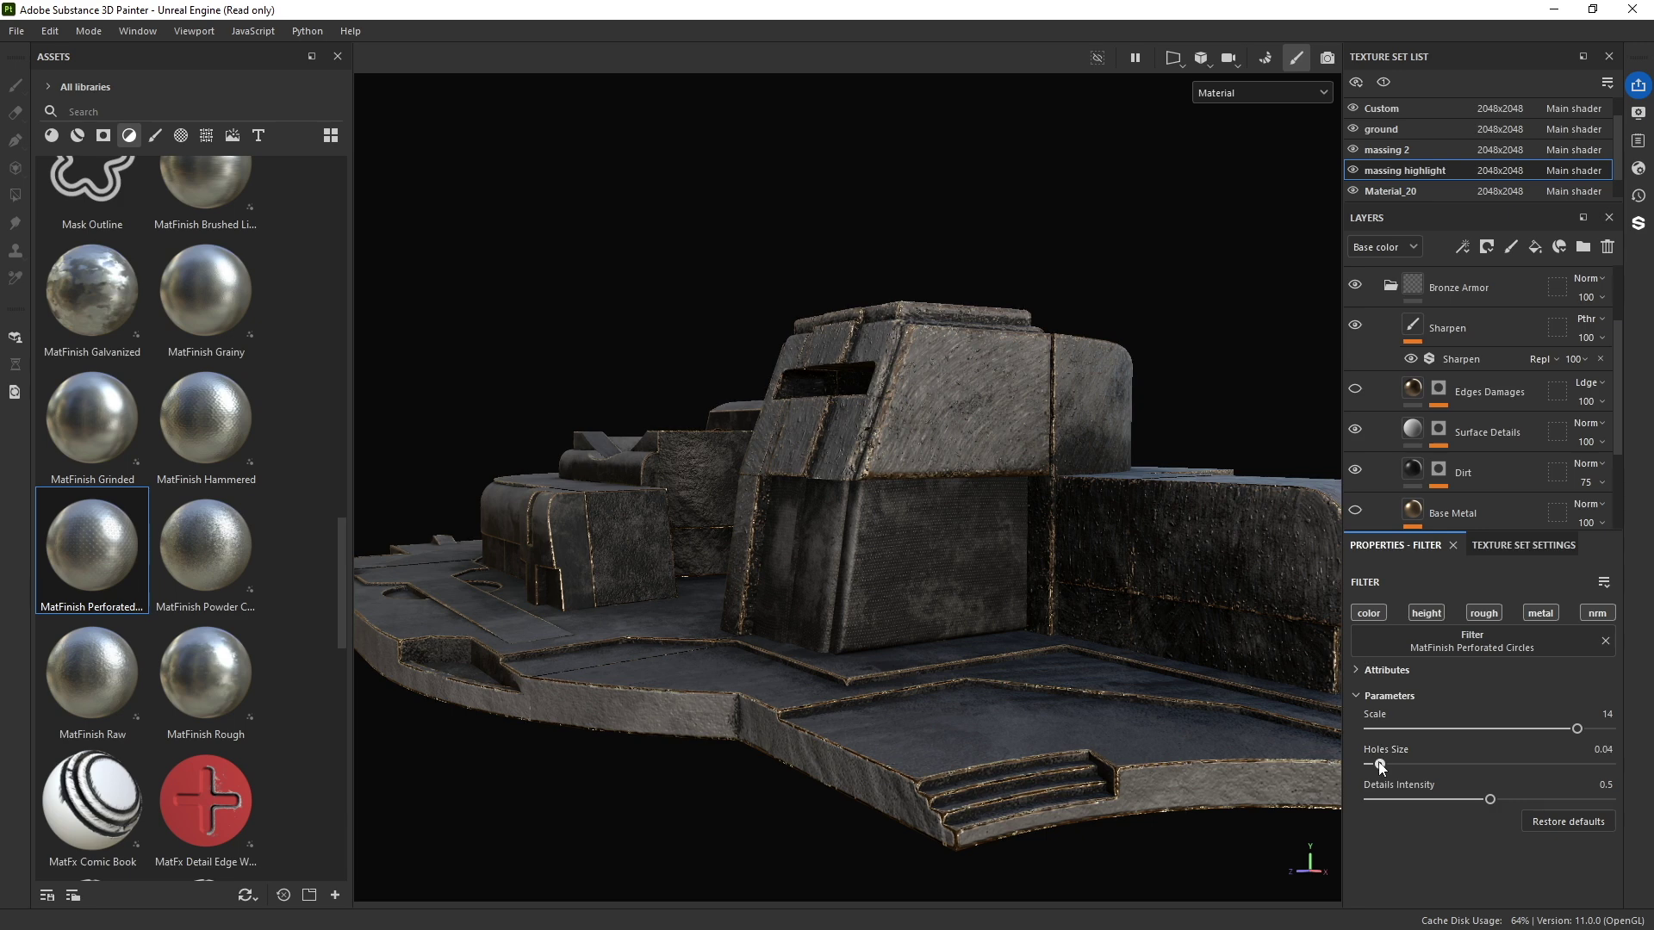
{"action": "left_click_drag", "start_coordinate": [870, 548], "coordinate": [920, 519], "text": "alt"}
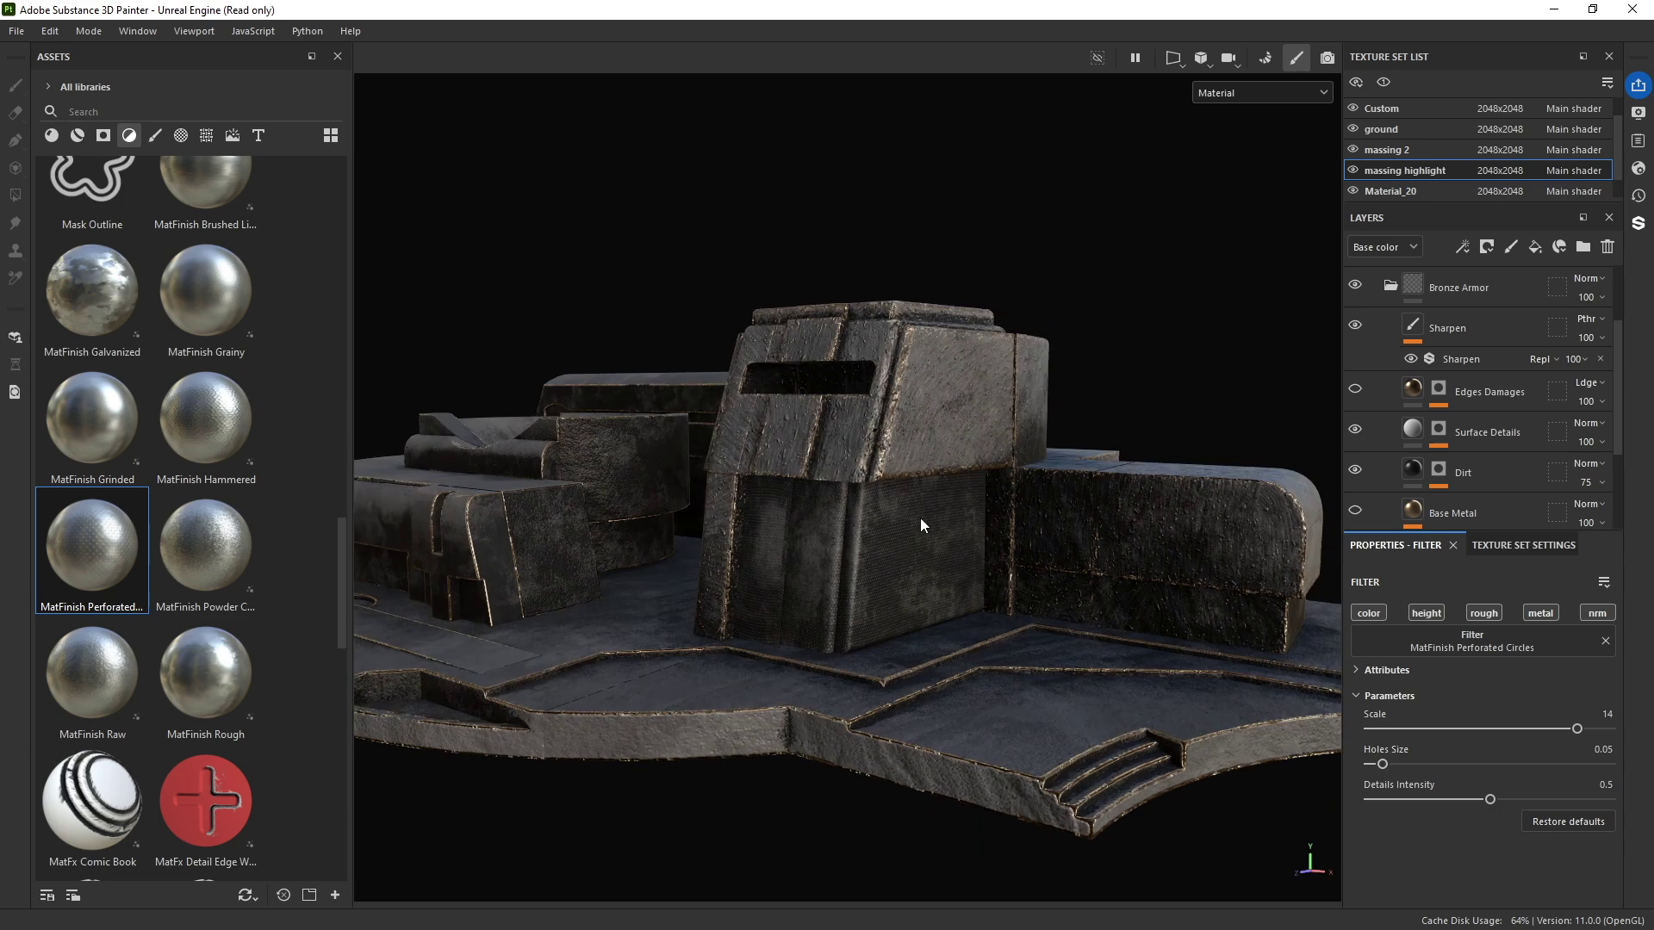
Step: Apply the Stylization filter to massing highlight on the tower's lower block and choose its Hand Painted preset
{"action": "scroll", "coordinate": [118, 422], "scroll_direction": "down", "scroll_amount": 10}
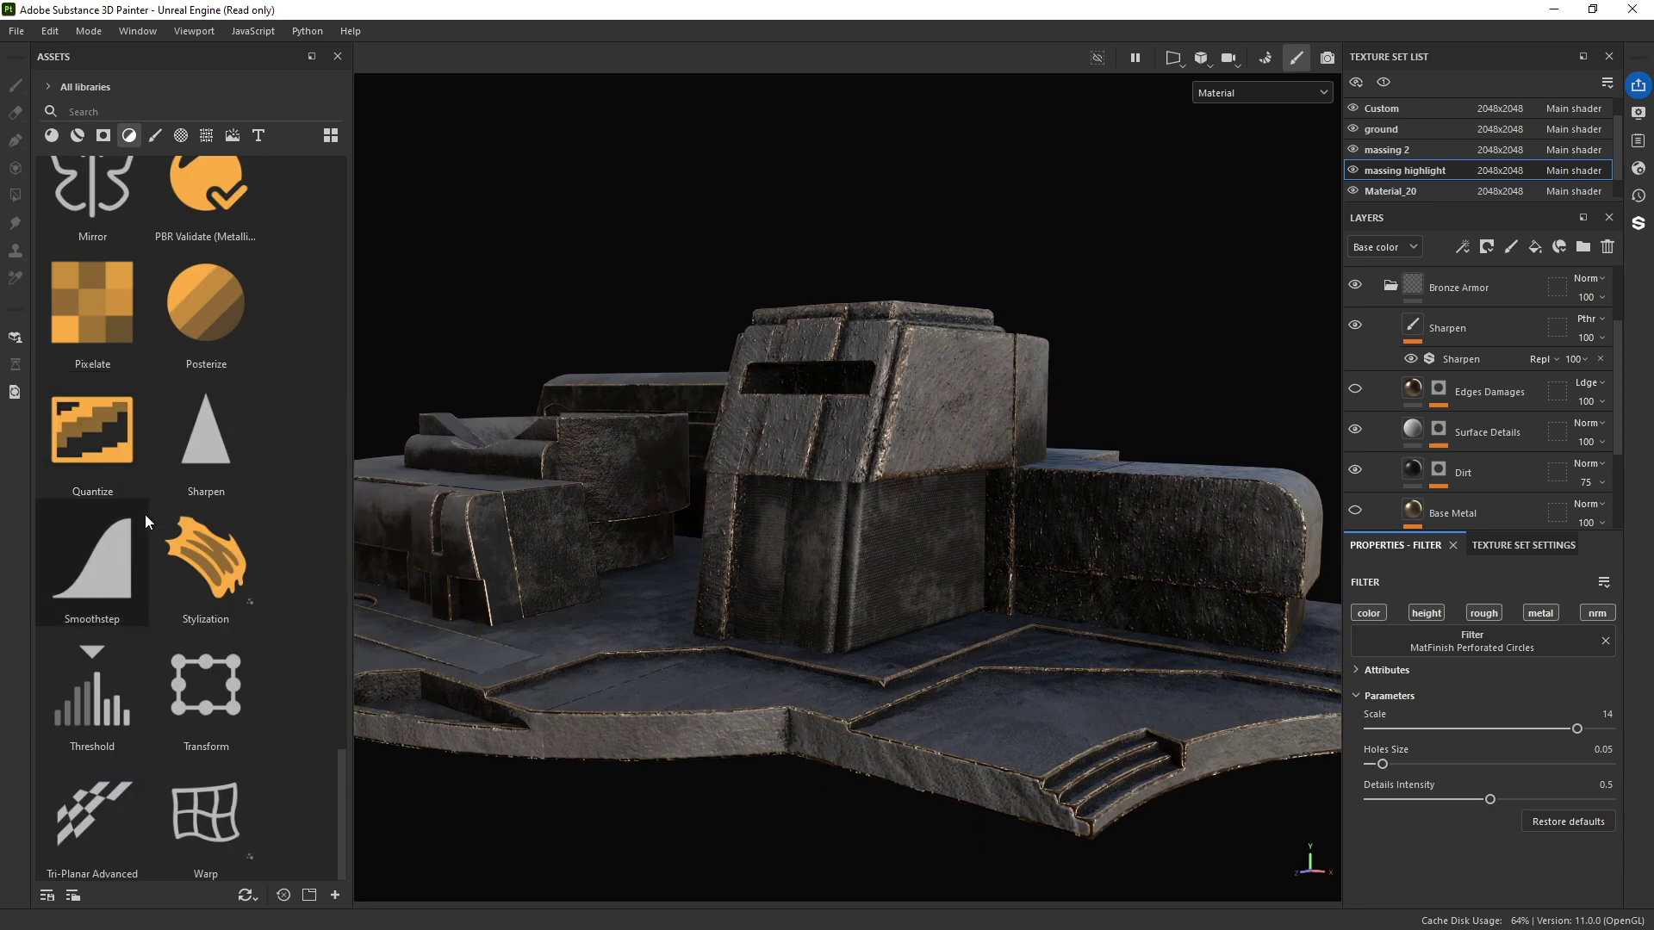
{"action": "left_click_drag", "start_coordinate": [201, 555], "coordinate": [894, 535]}
{"action": "left_click_drag", "start_coordinate": [894, 534], "coordinate": [894, 534]}
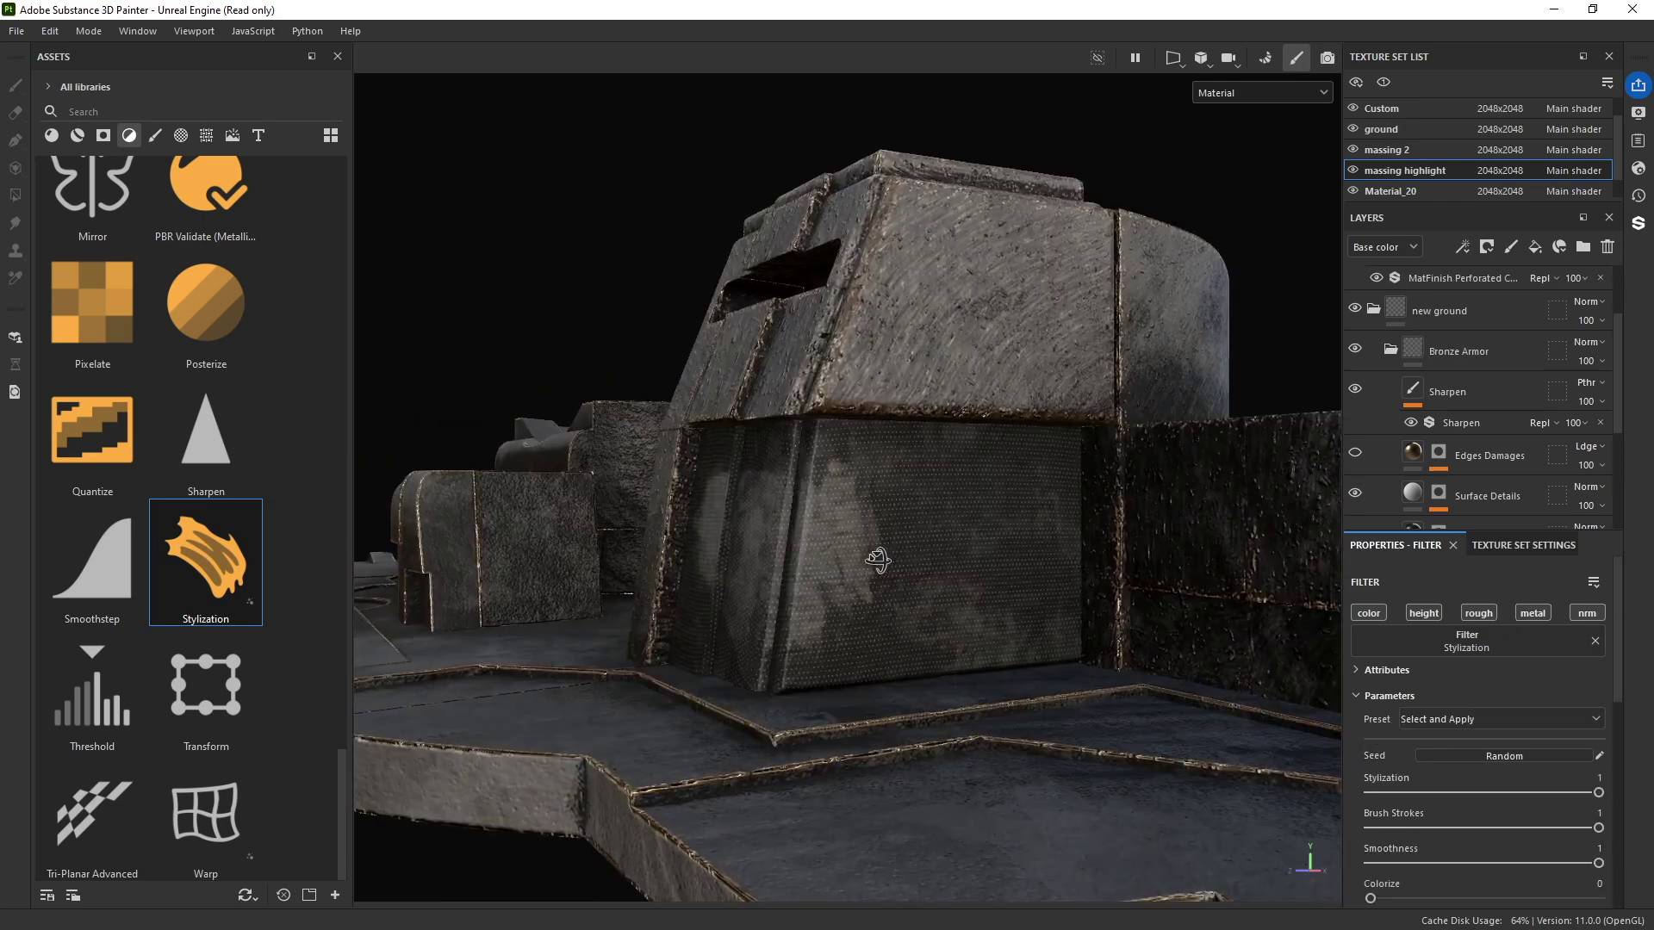
{"action": "left_click", "coordinate": [1423, 725]}
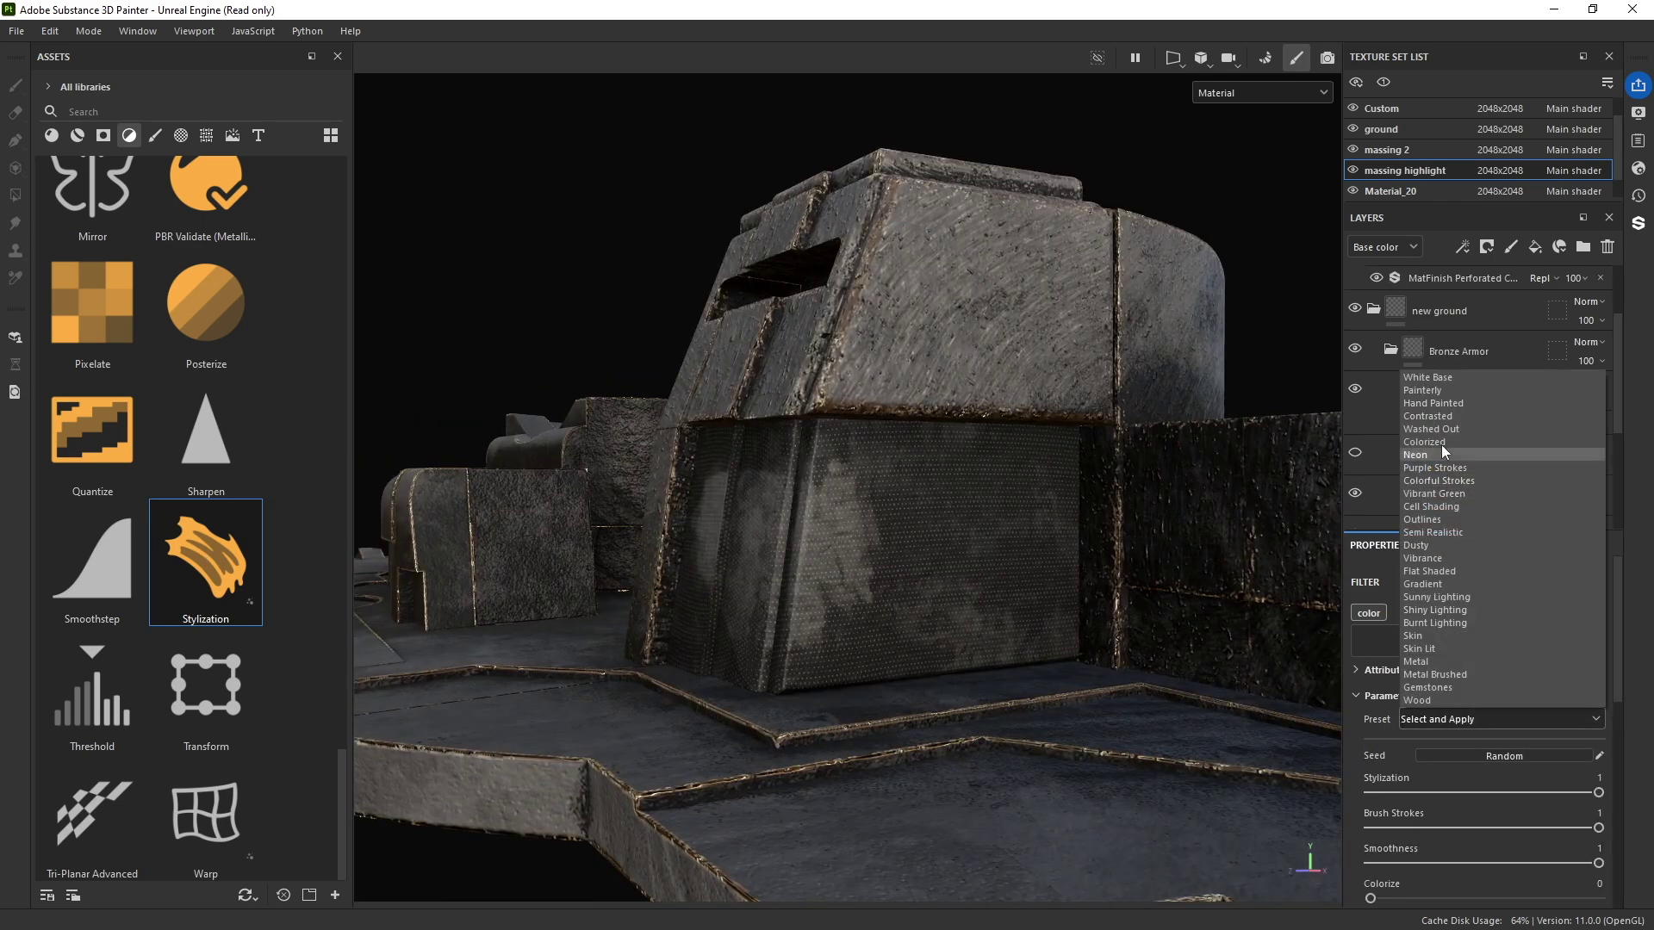
{"action": "left_click", "coordinate": [1434, 400]}
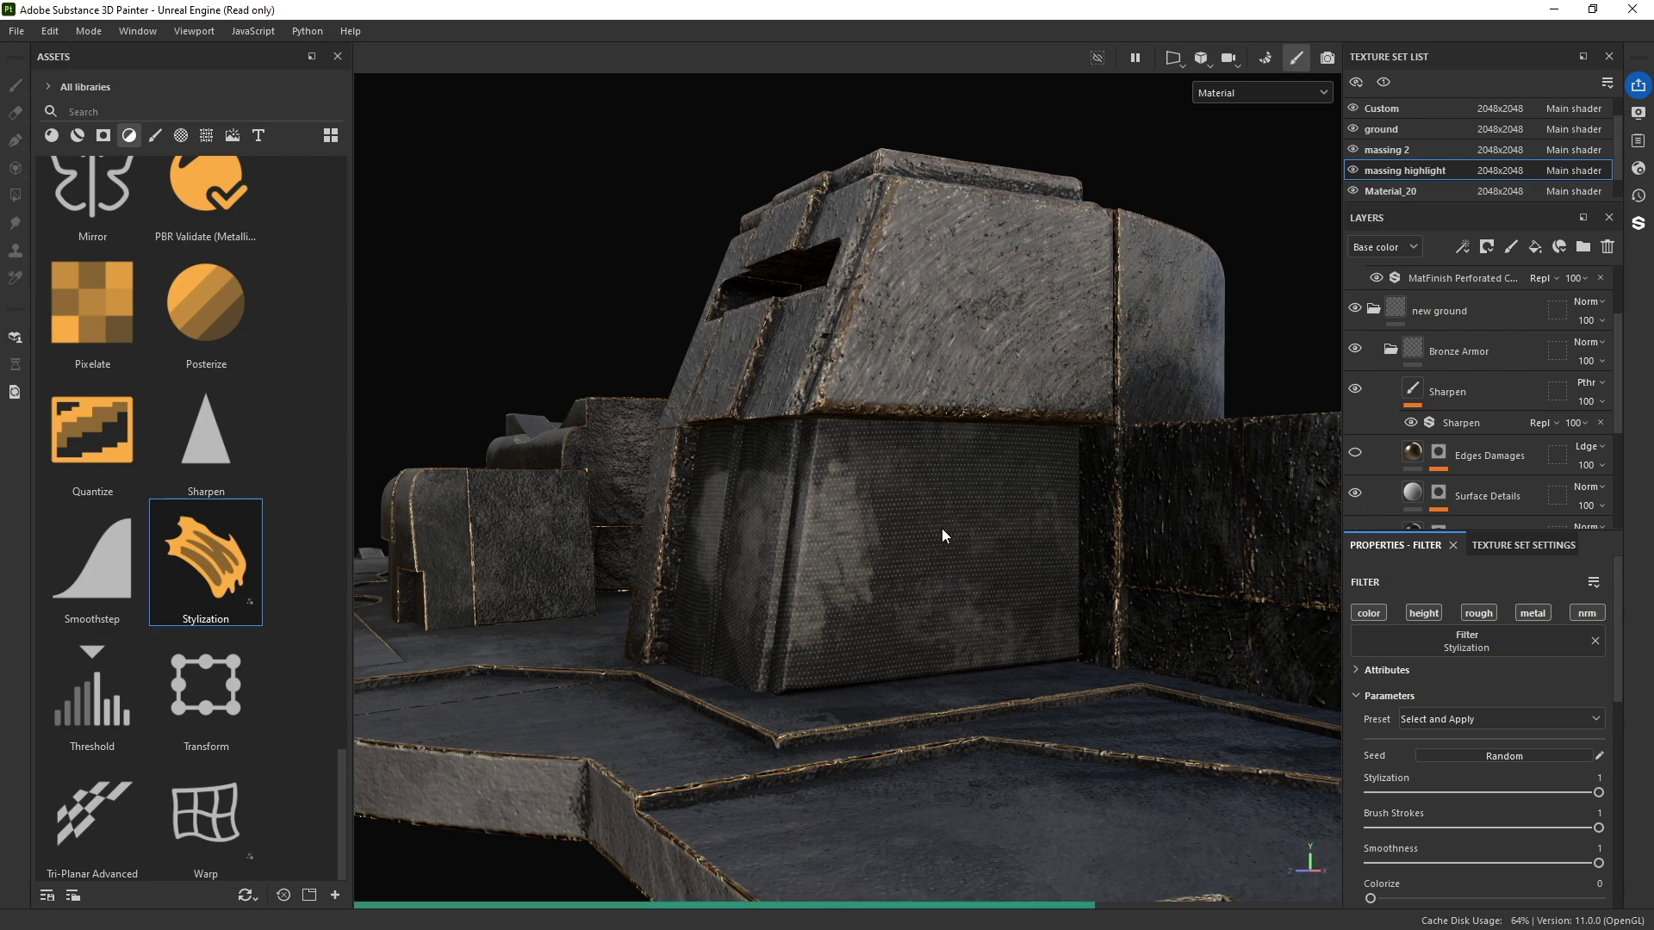
{"action": "left_click_drag", "start_coordinate": [920, 530], "coordinate": [726, 529], "text": "alt"}
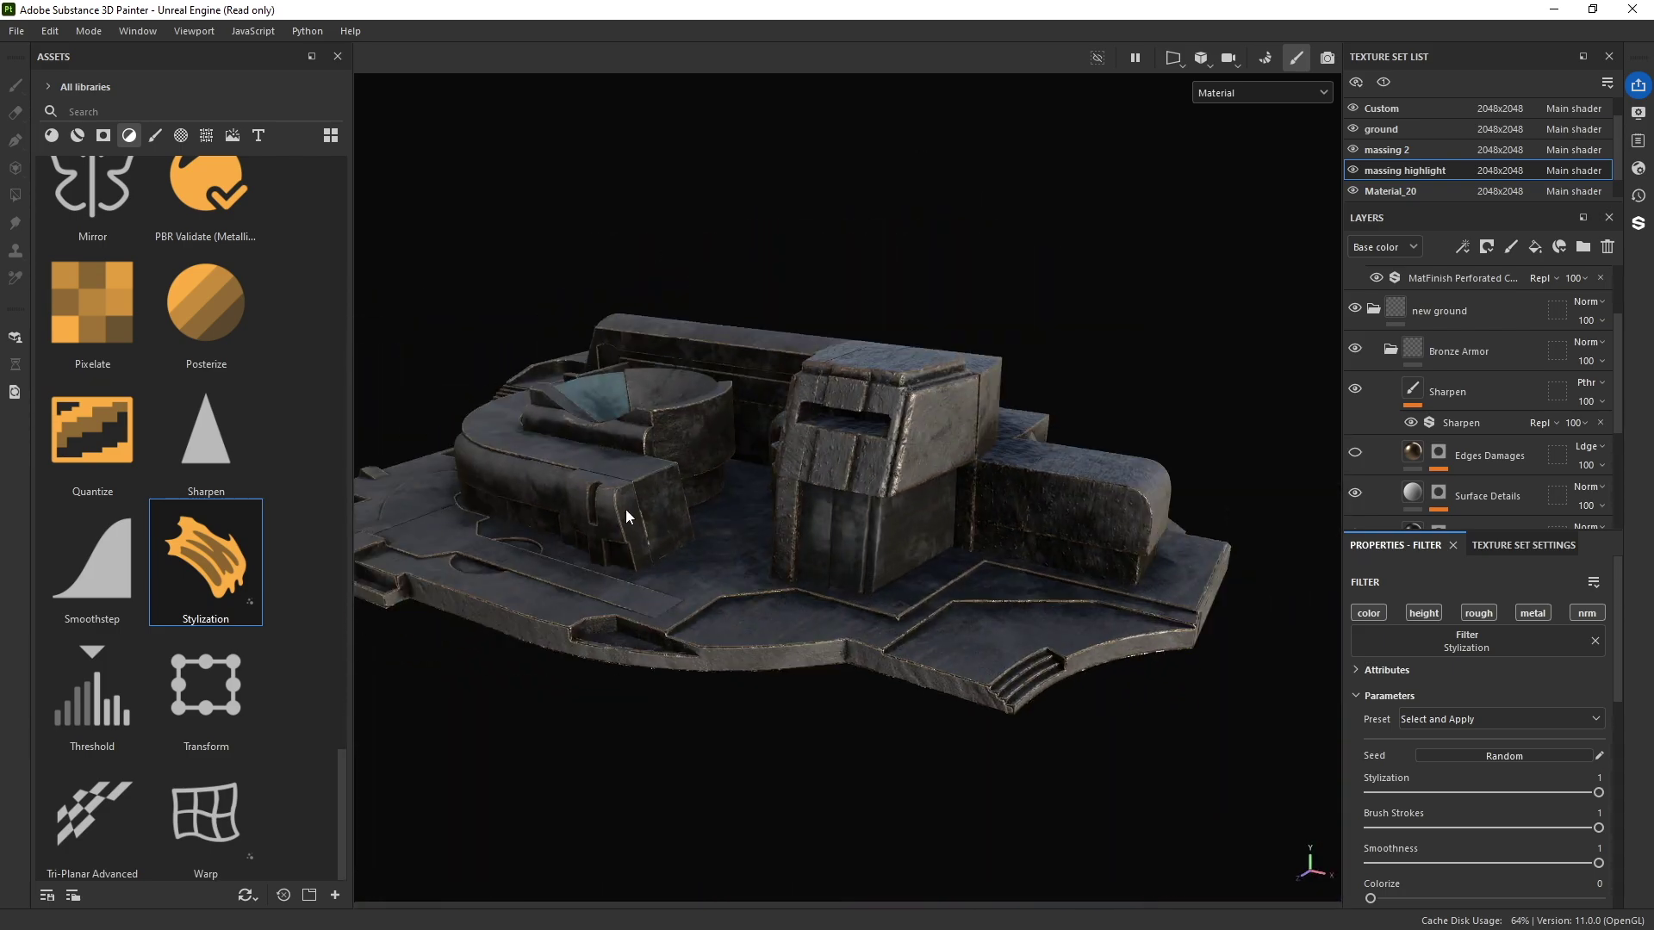
Step: Try the Stylization filter with the Hand Painted preset on massing 2 at the tower's upper block
{"action": "left_click_drag", "start_coordinate": [206, 560], "coordinate": [849, 375]}
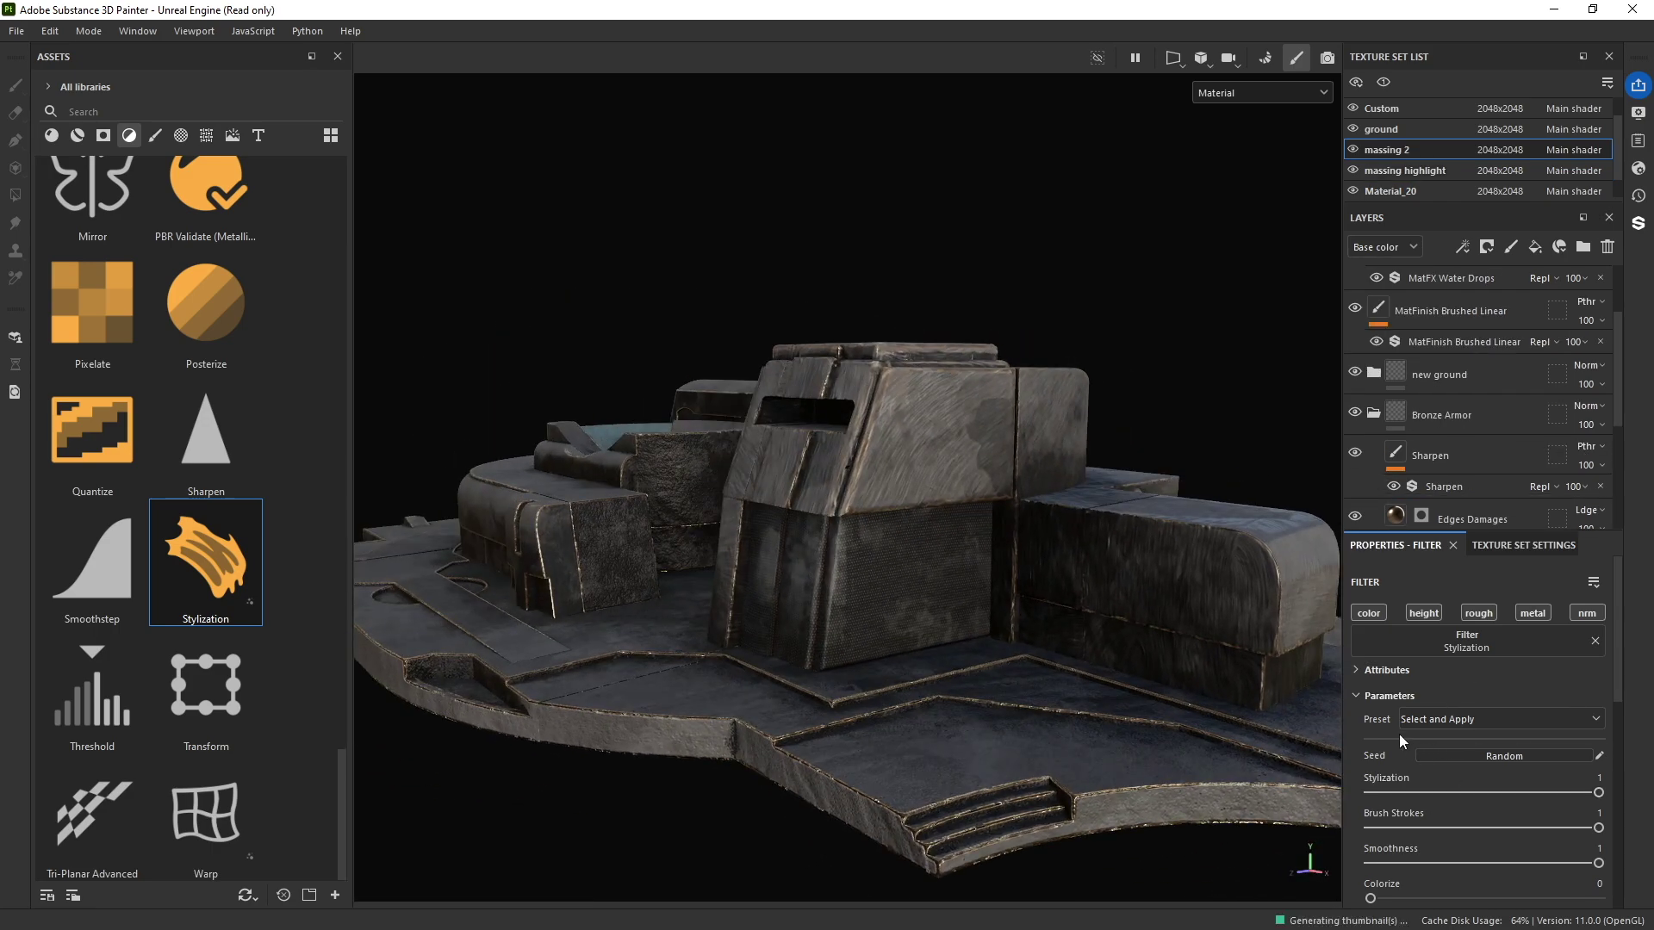
{"action": "left_click_drag", "start_coordinate": [935, 507], "coordinate": [1167, 658], "text": "alt"}
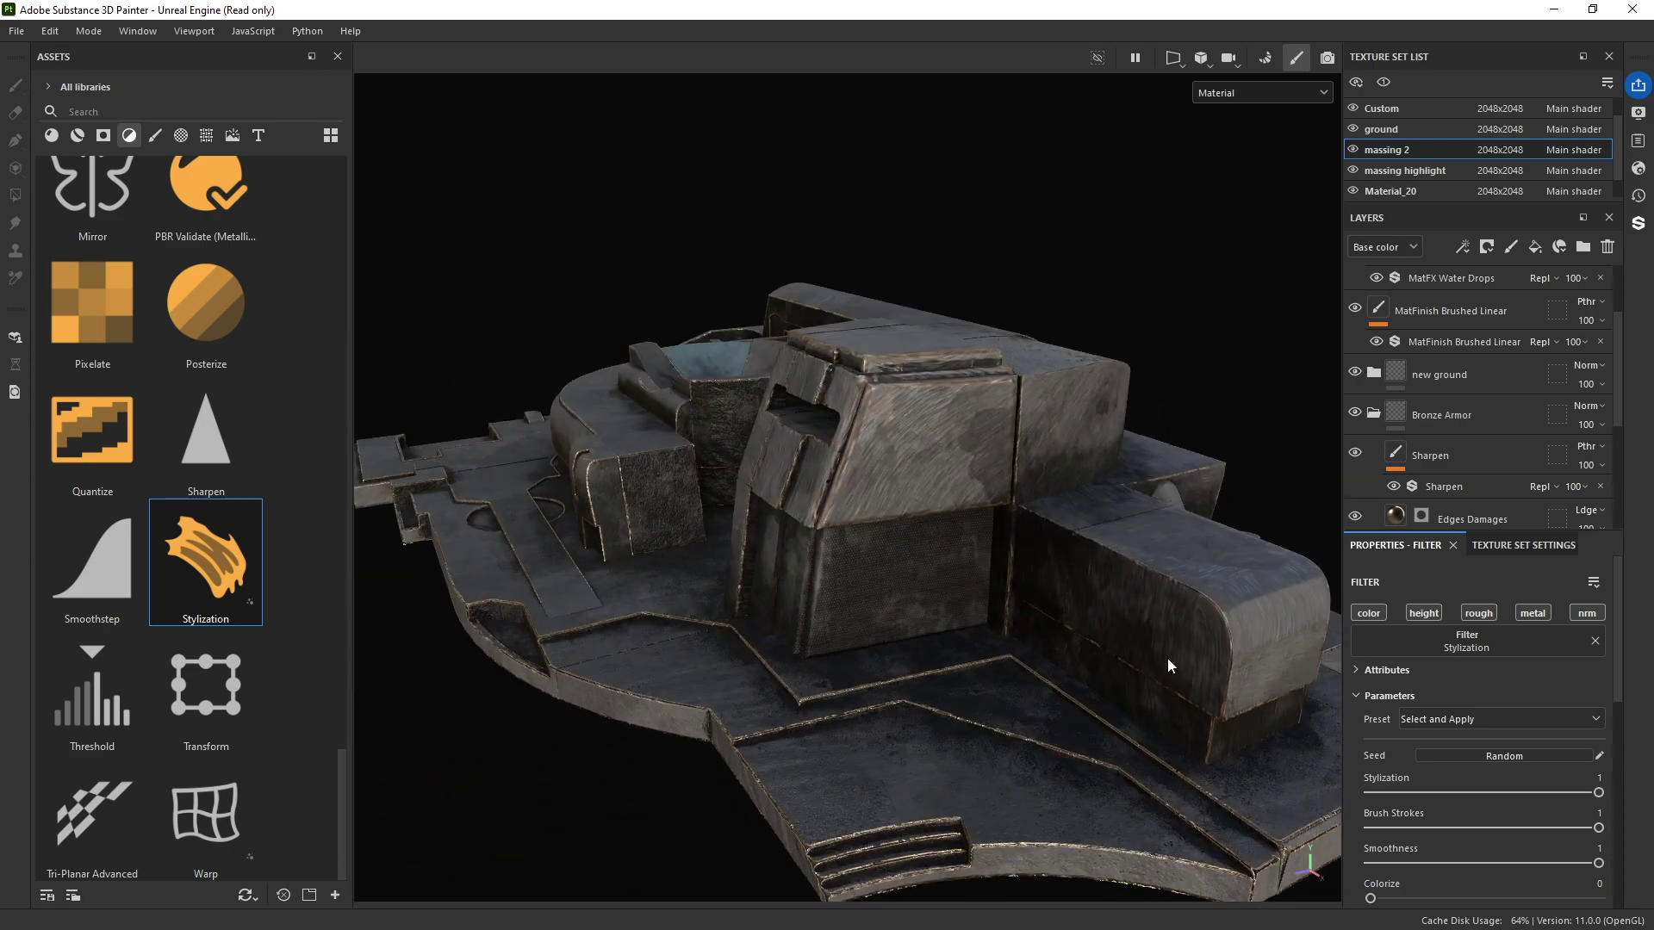
{"action": "left_click", "coordinate": [1454, 720]}
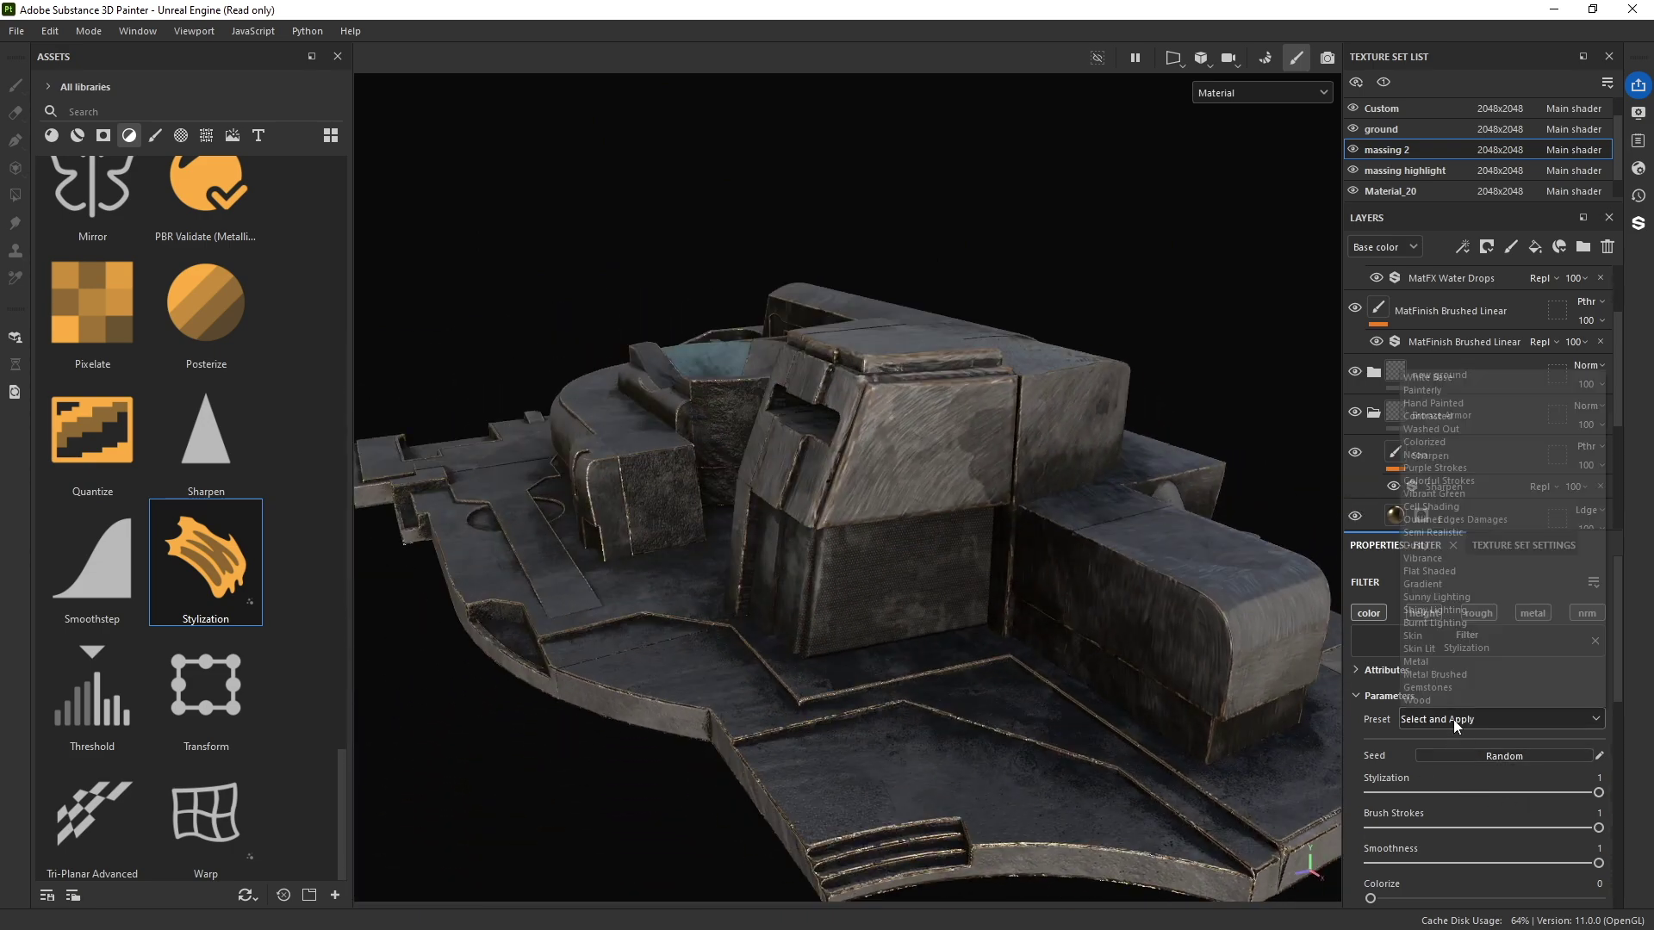
{"action": "left_click", "coordinate": [1413, 401]}
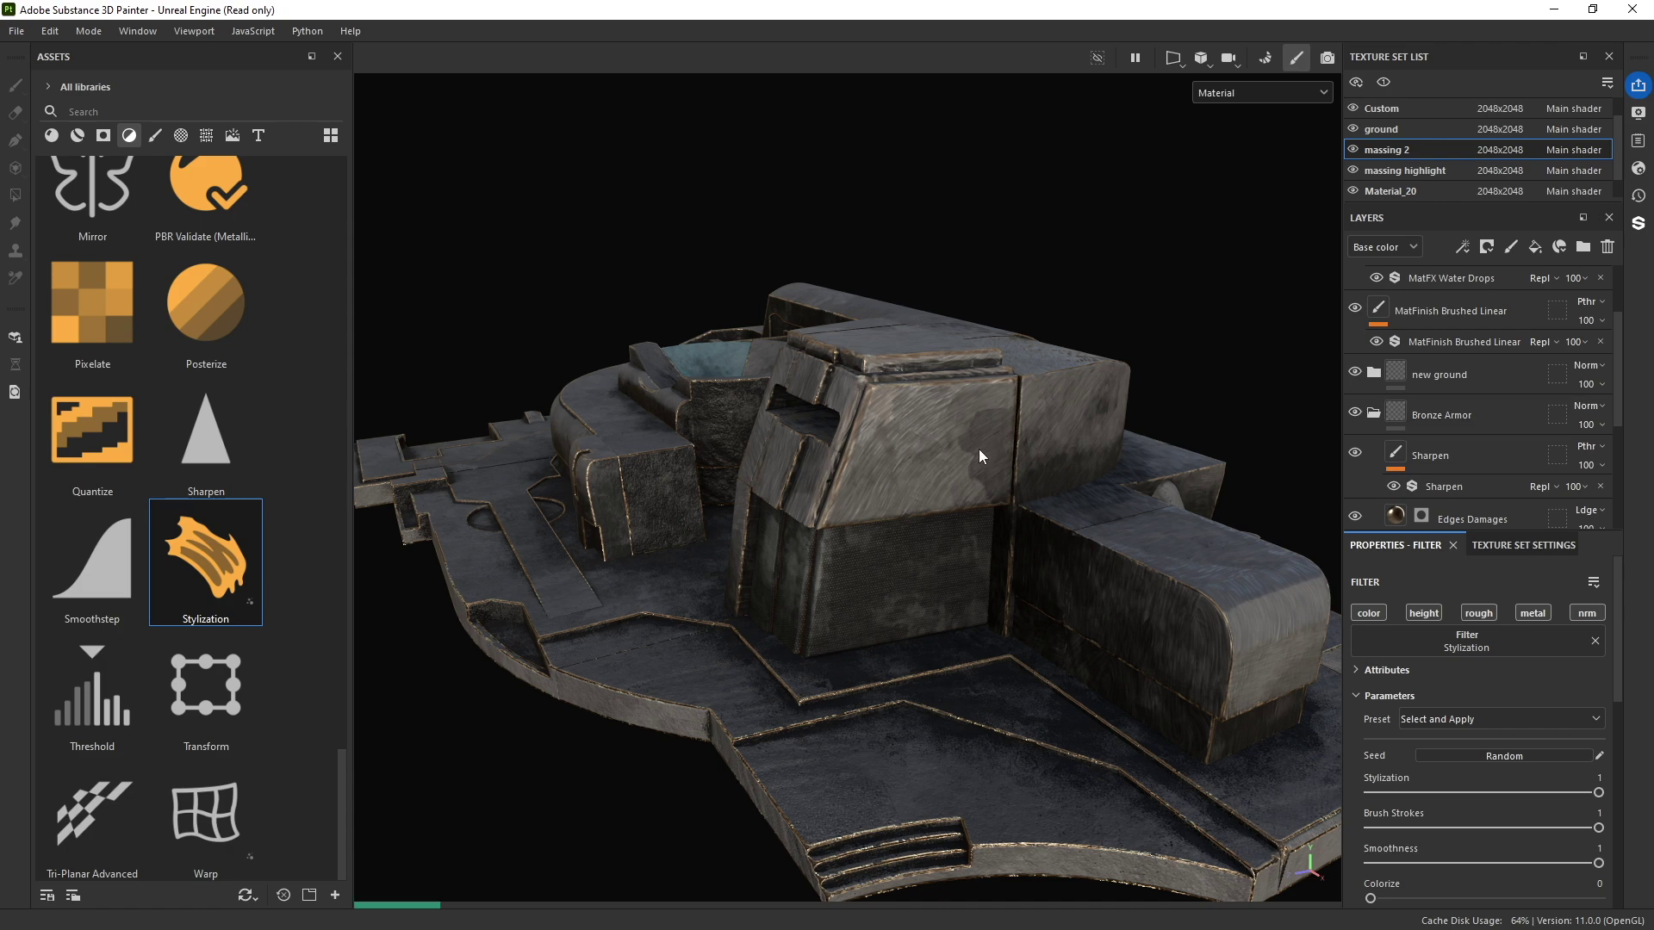
{"action": "left_click_drag", "start_coordinate": [983, 462], "coordinate": [968, 395], "text": "alt"}
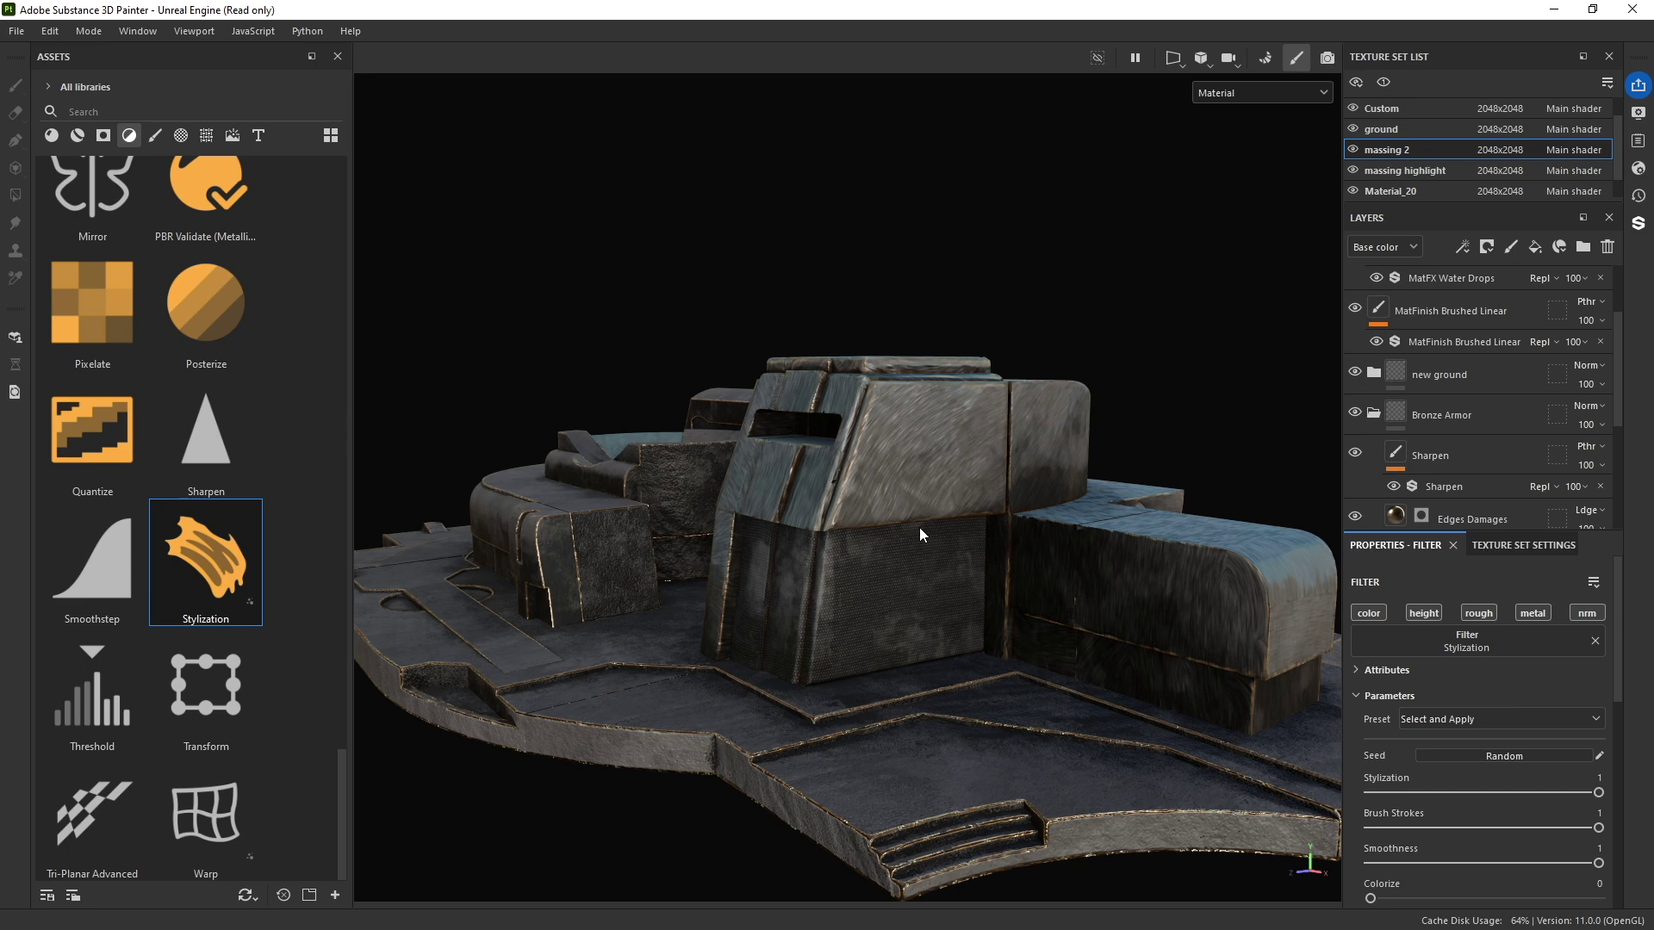
{"action": "scroll", "coordinate": [1428, 362], "scroll_direction": "up", "scroll_amount": 2}
{"action": "left_click", "coordinate": [1439, 292]}
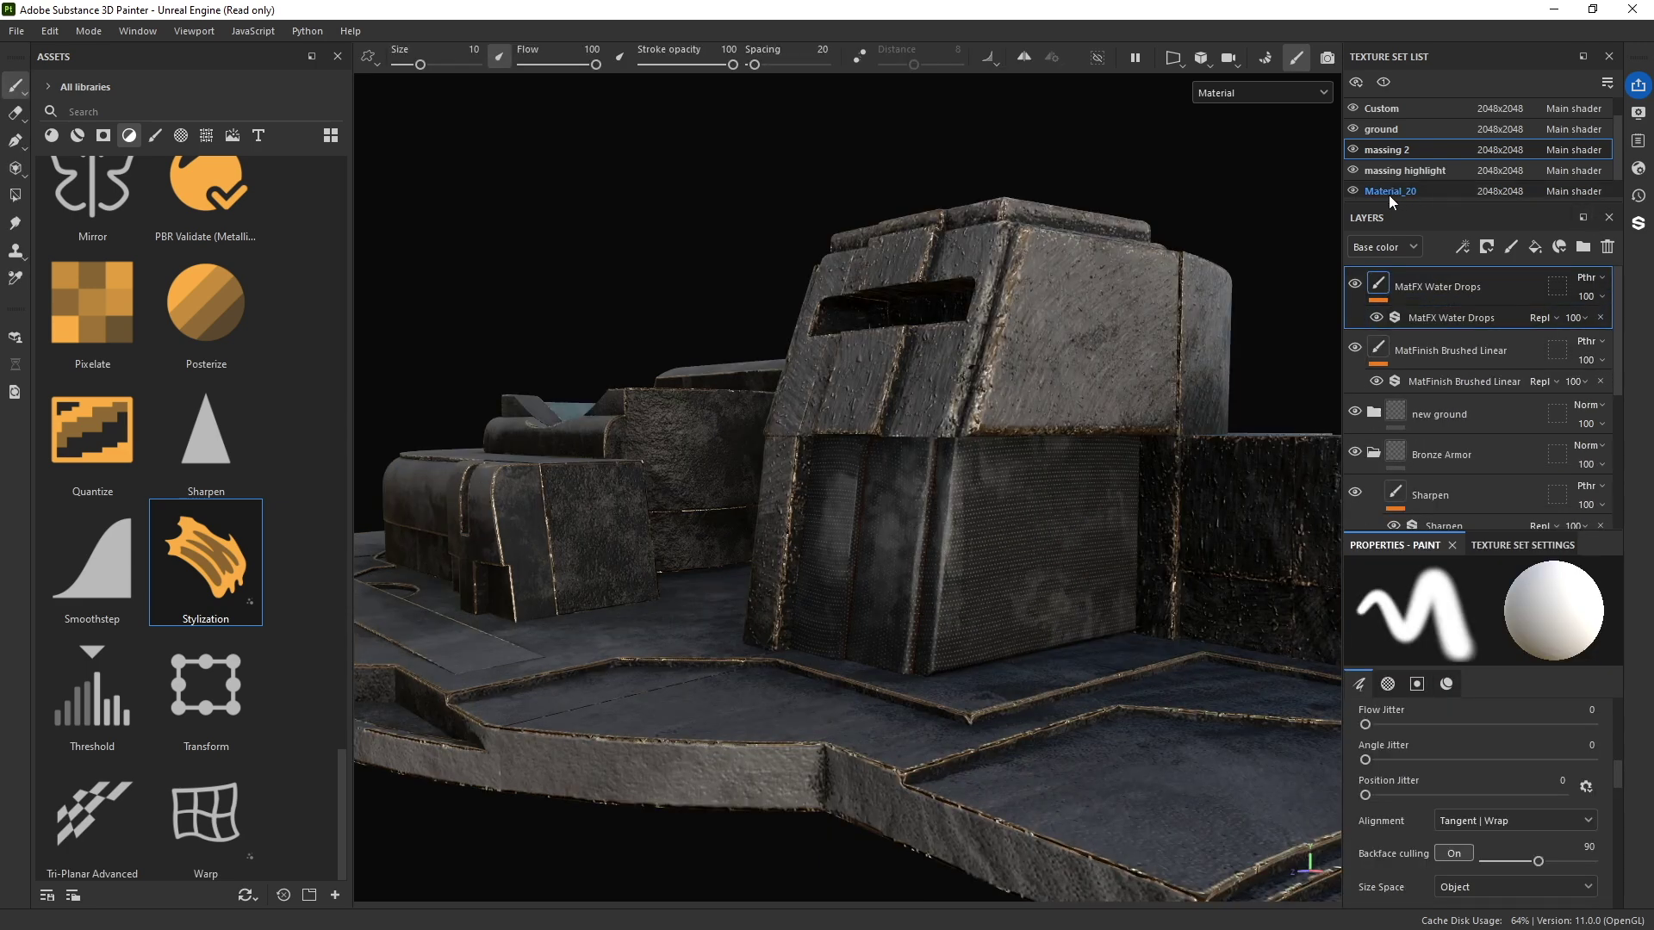
Step: Set the Concrete Color of massing highlight's Concrete Cast layer to the dark grey 292726
{"action": "left_click", "coordinate": [1383, 172]}
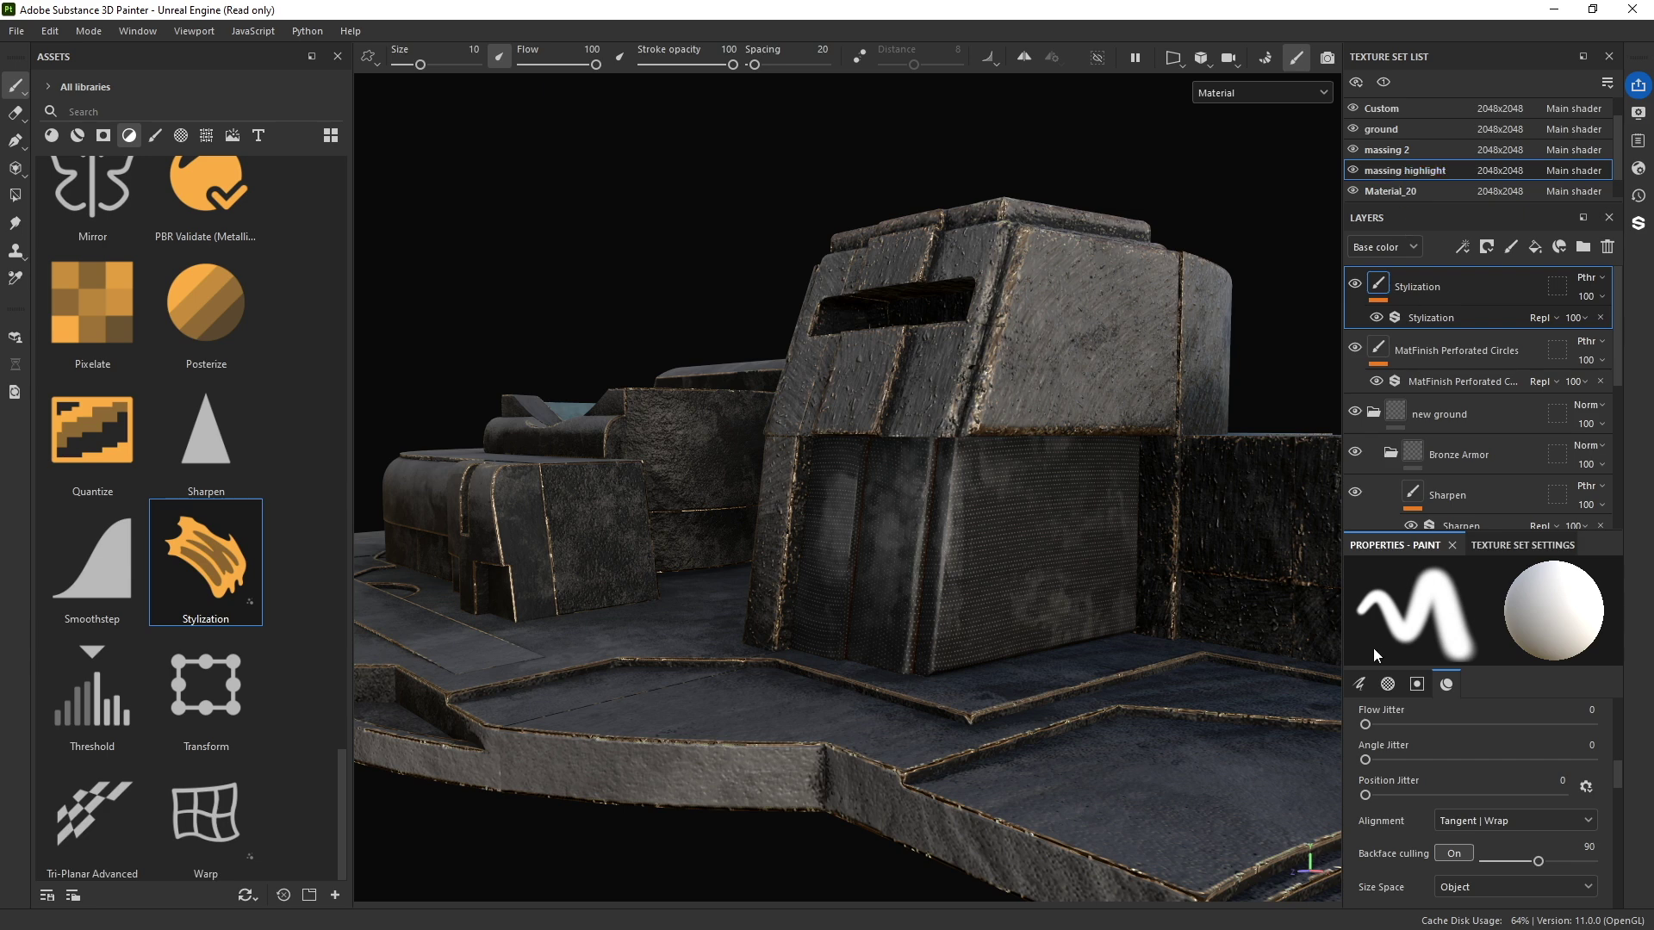
{"action": "scroll", "coordinate": [1464, 414], "scroll_direction": "up", "scroll_amount": 1}
{"action": "left_click", "coordinate": [1437, 464]}
{"action": "scroll", "coordinate": [1419, 827], "scroll_direction": "down", "scroll_amount": 3}
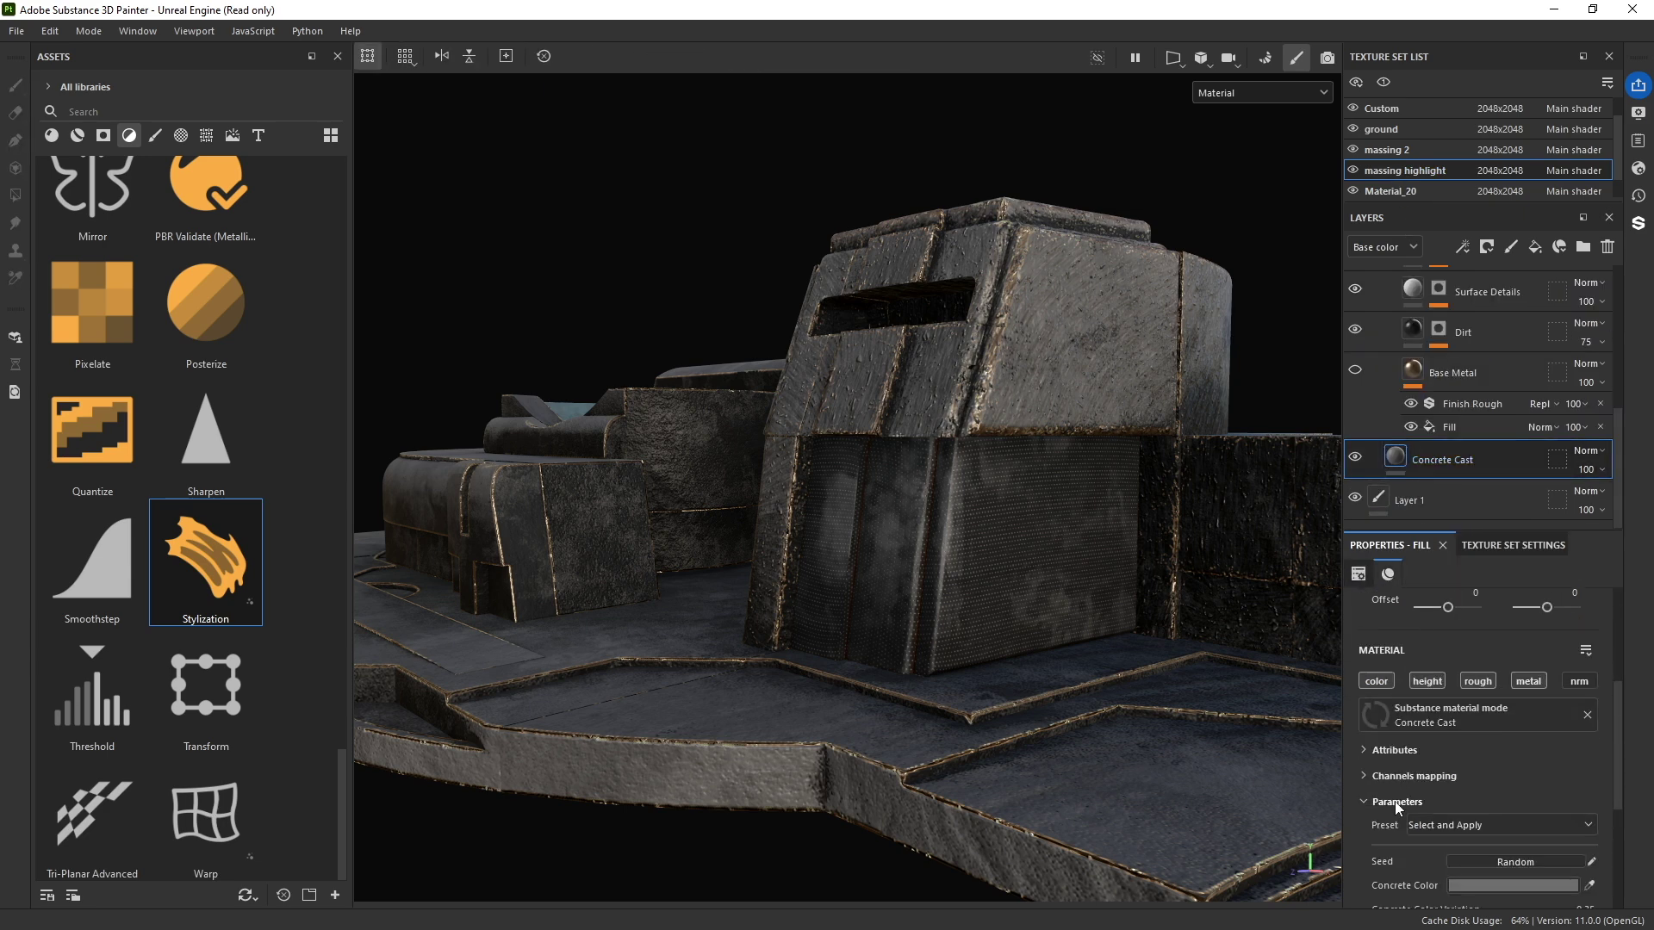
{"action": "left_click", "coordinate": [1513, 885]}
{"action": "left_click", "coordinate": [355, 494]}
{"action": "left_click", "coordinate": [360, 507]}
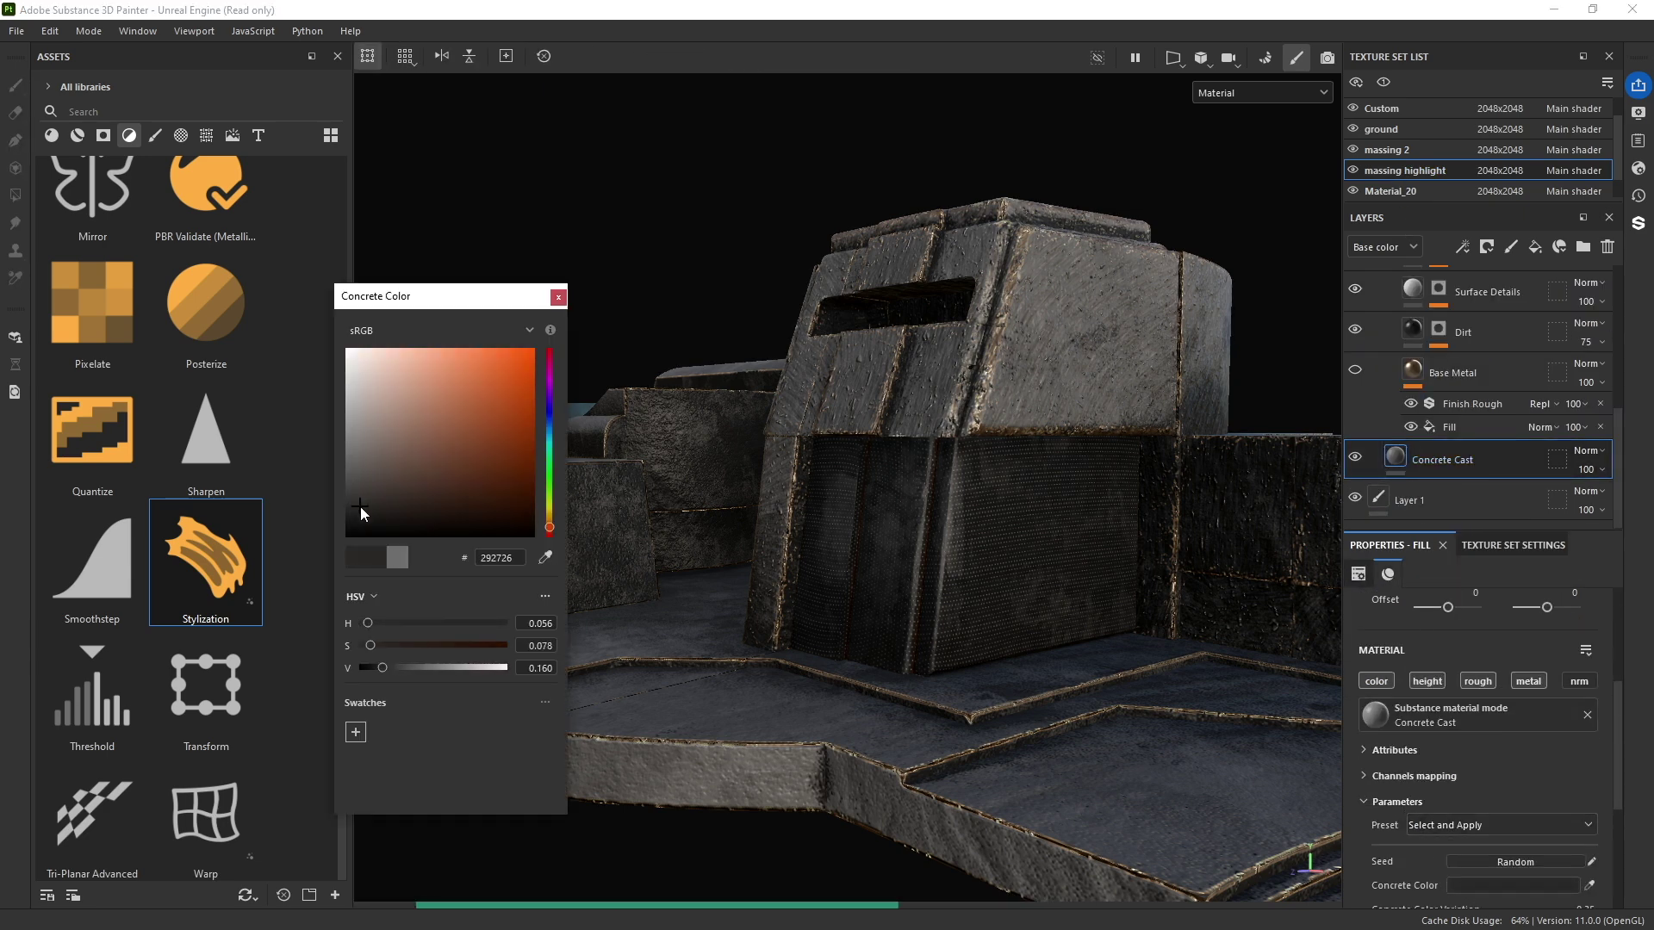
{"action": "left_click", "coordinate": [558, 298]}
Step: Apply the Chrome Blue Tint smart material to the attachment texture set on the curved building's outer wall panel
{"action": "scroll", "coordinate": [552, 371], "scroll_direction": "down", "scroll_amount": 1}
{"action": "left_click_drag", "start_coordinate": [551, 370], "coordinate": [535, 539], "text": "alt"}
{"action": "scroll", "coordinate": [535, 539], "scroll_direction": "down", "scroll_amount": 3}
{"action": "middle_click_drag", "start_coordinate": [569, 547], "coordinate": [663, 572], "text": "alt"}
{"action": "scroll", "coordinate": [1408, 162], "scroll_direction": "up", "scroll_amount": 1}
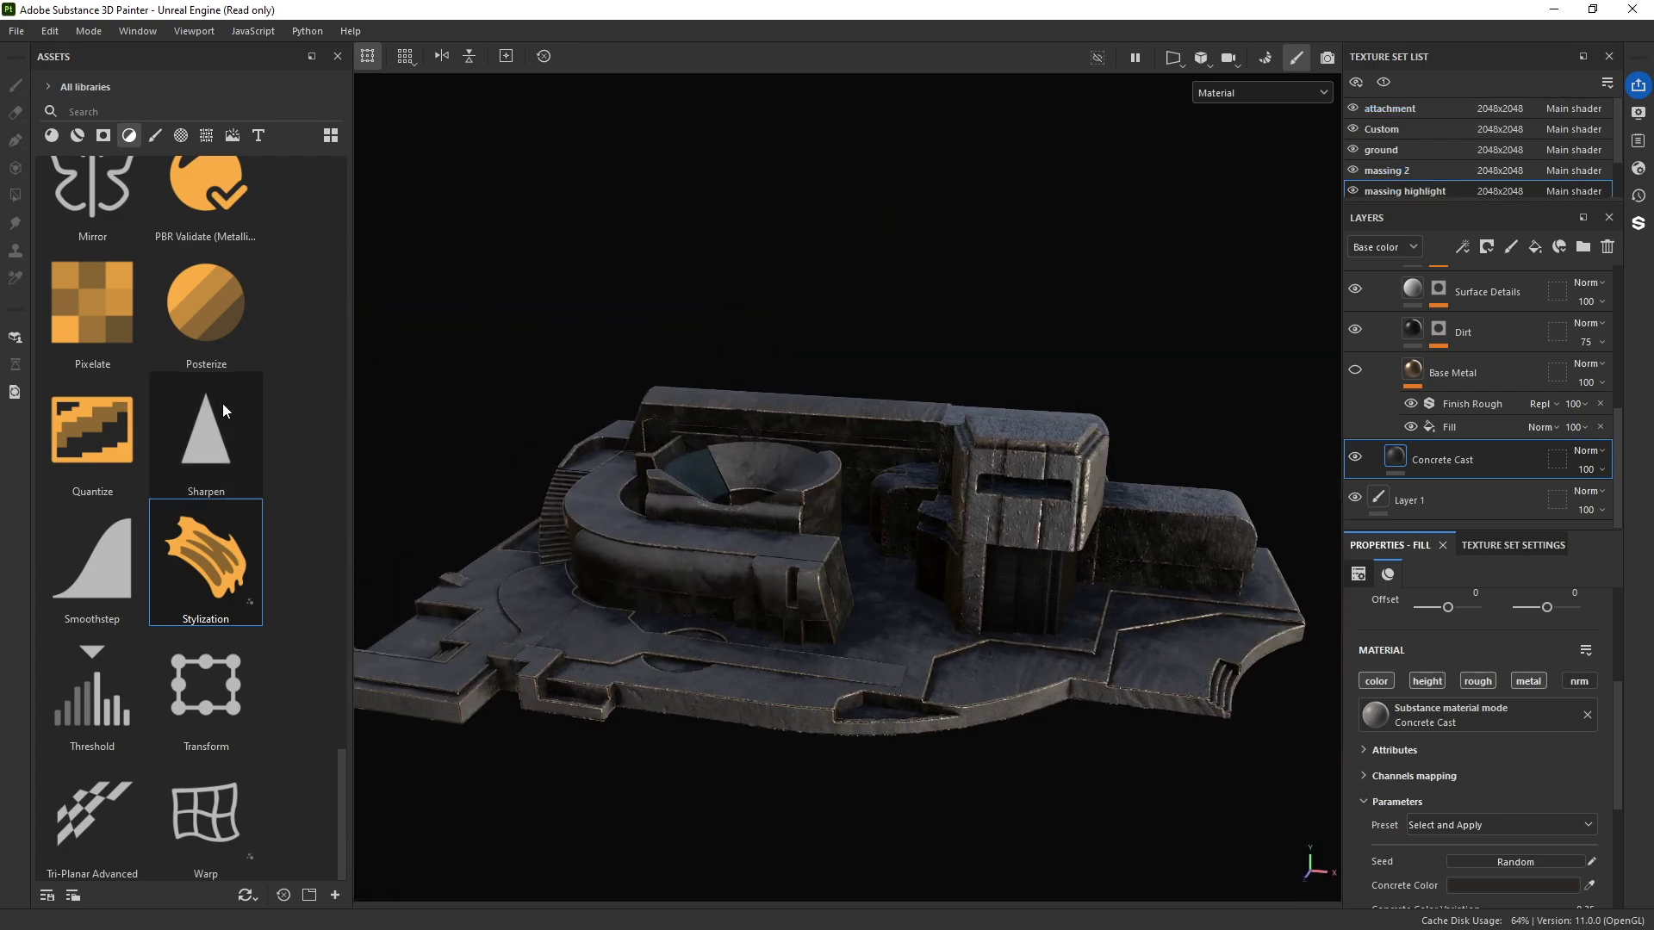
{"action": "left_click", "coordinate": [77, 135]}
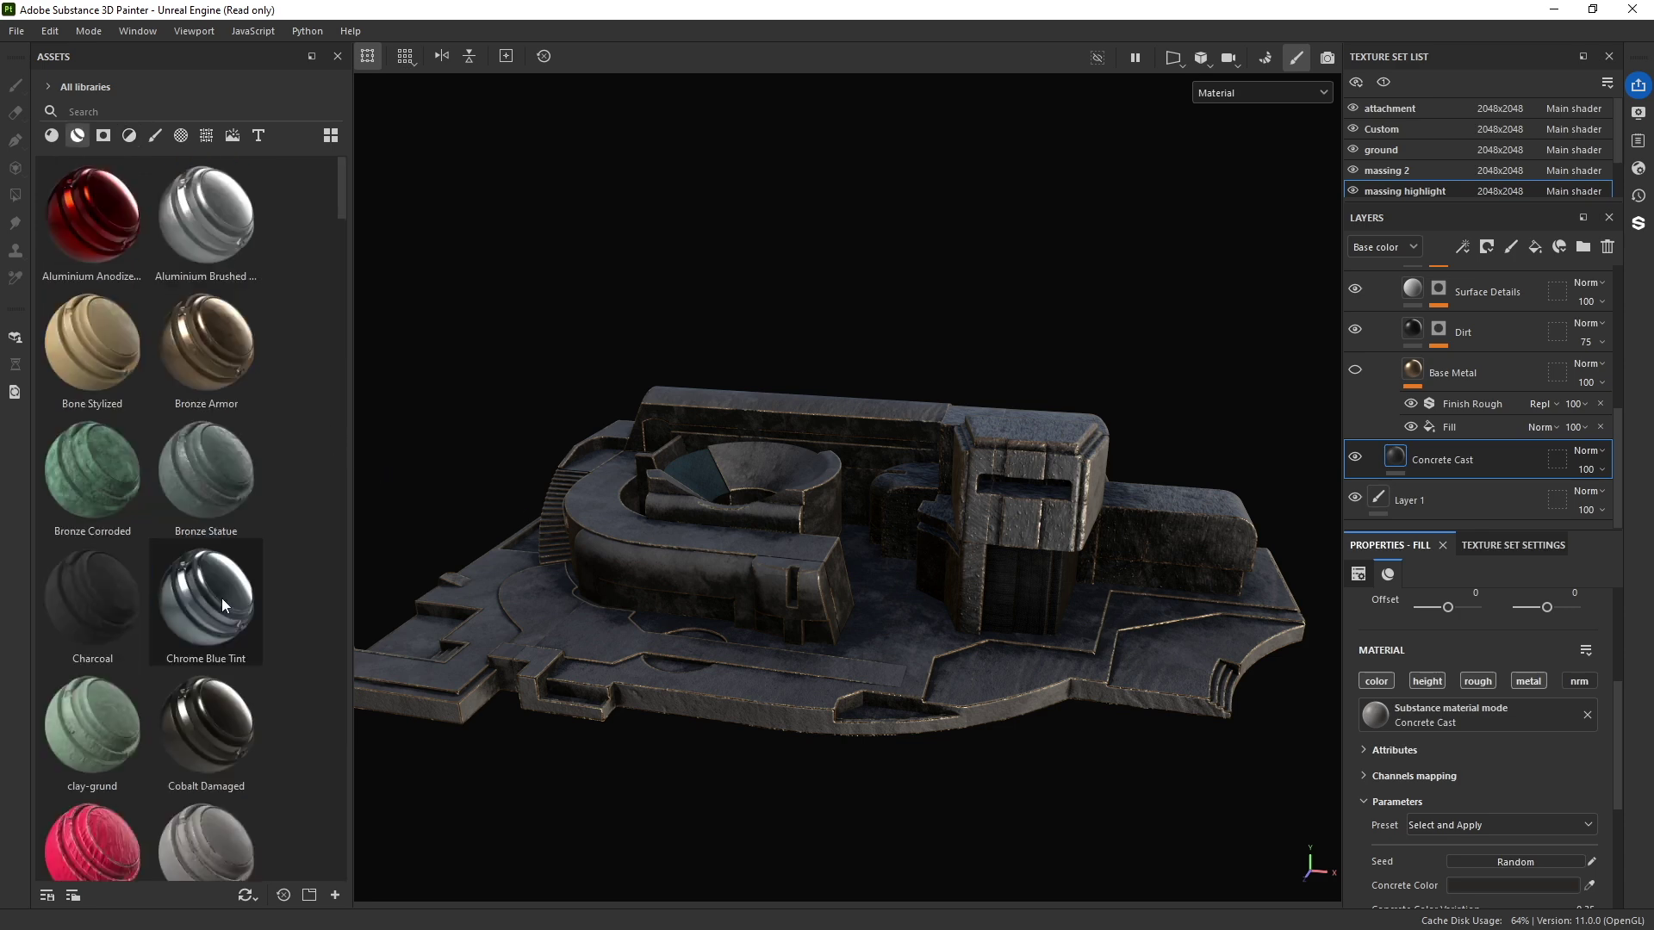
{"action": "left_click_drag", "start_coordinate": [210, 598], "coordinate": [596, 582]}
{"action": "left_click_drag", "start_coordinate": [597, 581], "coordinate": [811, 554], "text": "alt"}
{"action": "scroll", "coordinate": [812, 556], "scroll_direction": "up", "scroll_amount": 3}
{"action": "left_click_drag", "start_coordinate": [661, 557], "coordinate": [924, 489], "text": "alt"}
{"action": "scroll", "coordinate": [923, 489], "scroll_direction": "up", "scroll_amount": 3}
{"action": "middle_click_drag", "start_coordinate": [864, 483], "coordinate": [741, 516], "text": "alt"}
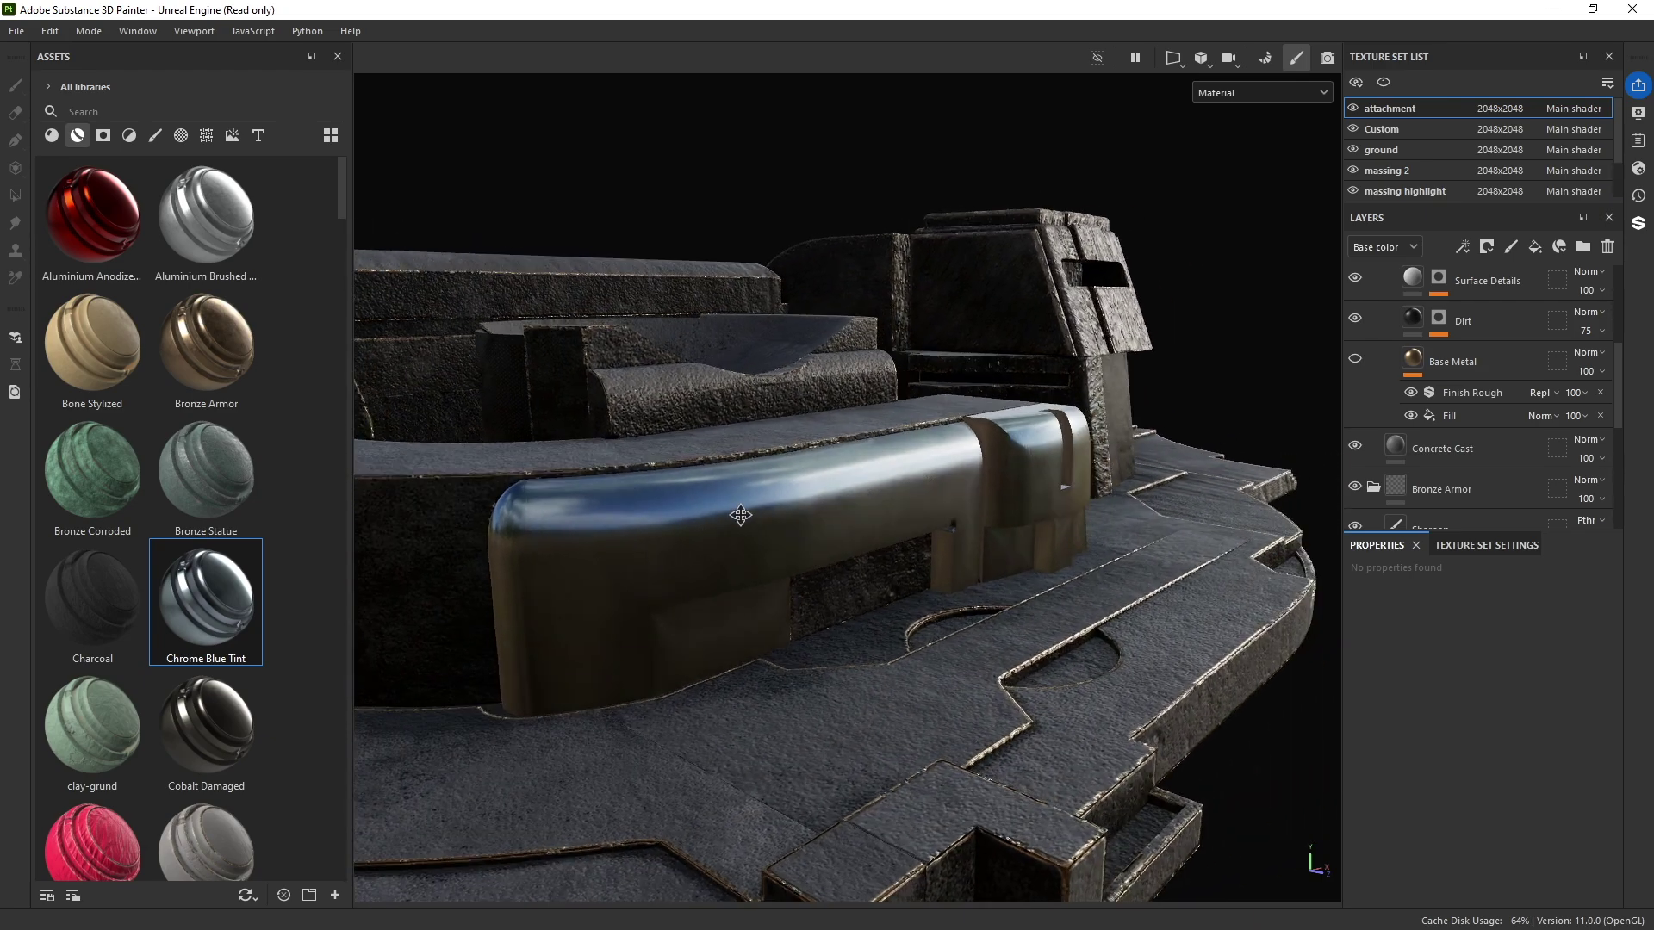
{"action": "mouse_move", "coordinate": [824, 527]}
{"action": "left_mouse_down", "text": "alt"}
{"action": "mouse_move", "coordinate": [787, 517]}
{"action": "mouse_move", "coordinate": [834, 436]}
{"action": "mouse_move", "coordinate": [808, 526]}
{"action": "mouse_move", "coordinate": [841, 480]}
{"action": "mouse_move", "coordinate": [786, 525]}
{"action": "mouse_move", "coordinate": [822, 521]}
{"action": "left_mouse_up", "text": "alt"}
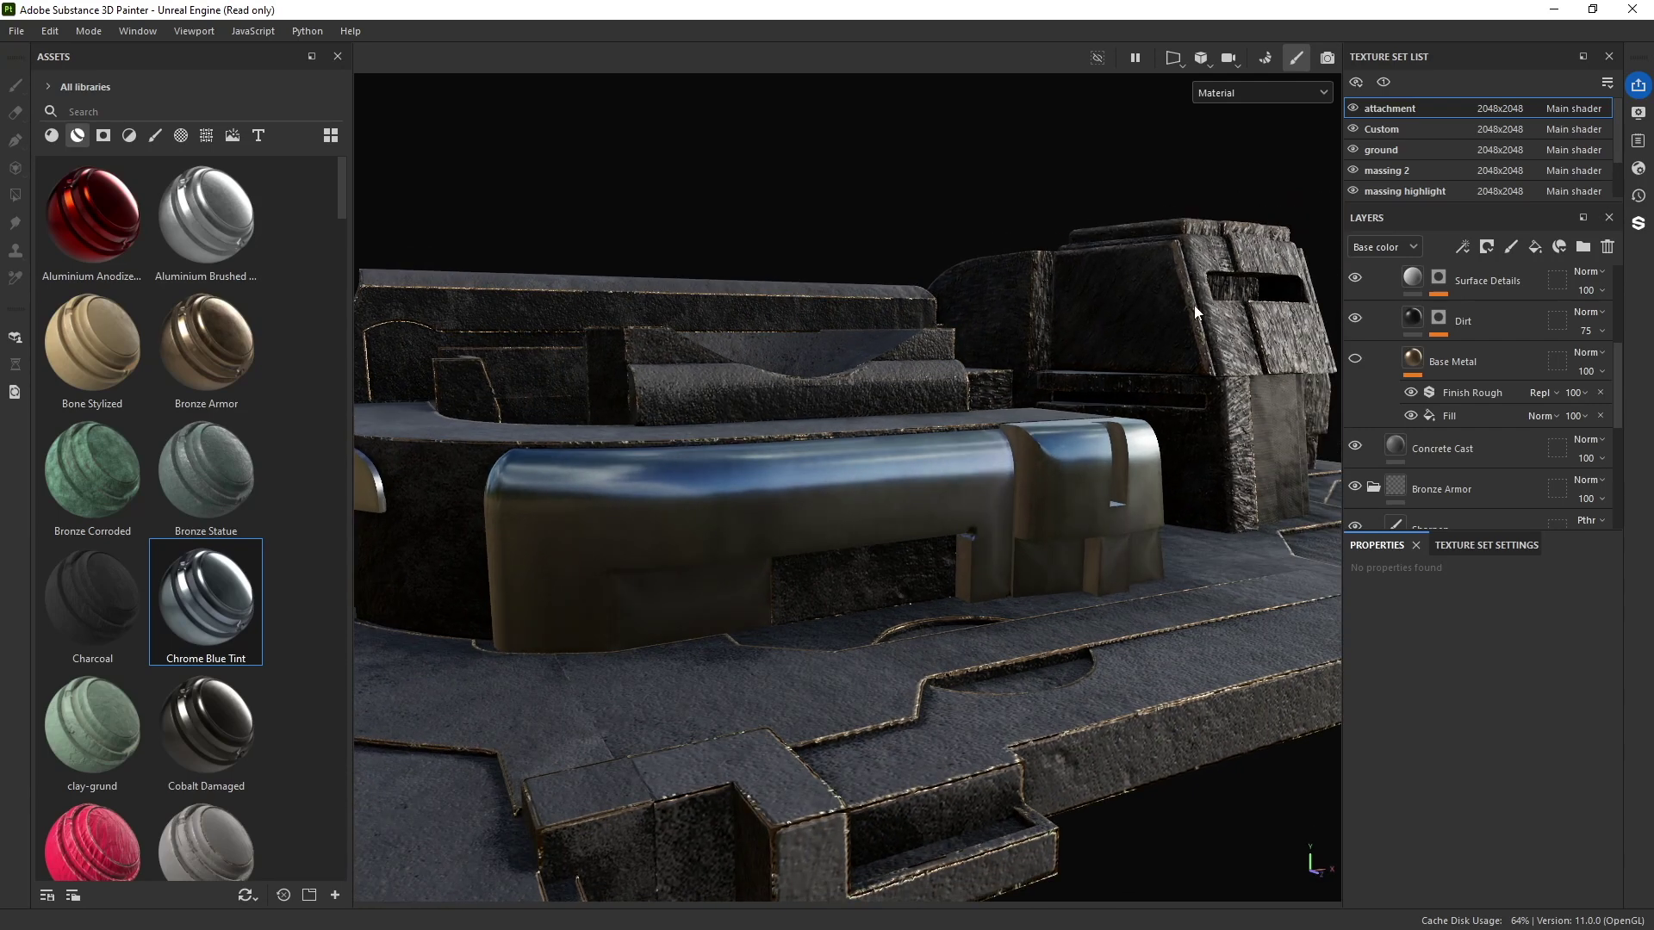
Step: Delete the new ground group, the remaining Bronze Armor group and Layer 1 from the attachment texture set
{"action": "scroll", "coordinate": [1437, 304], "scroll_direction": "up", "scroll_amount": 5}
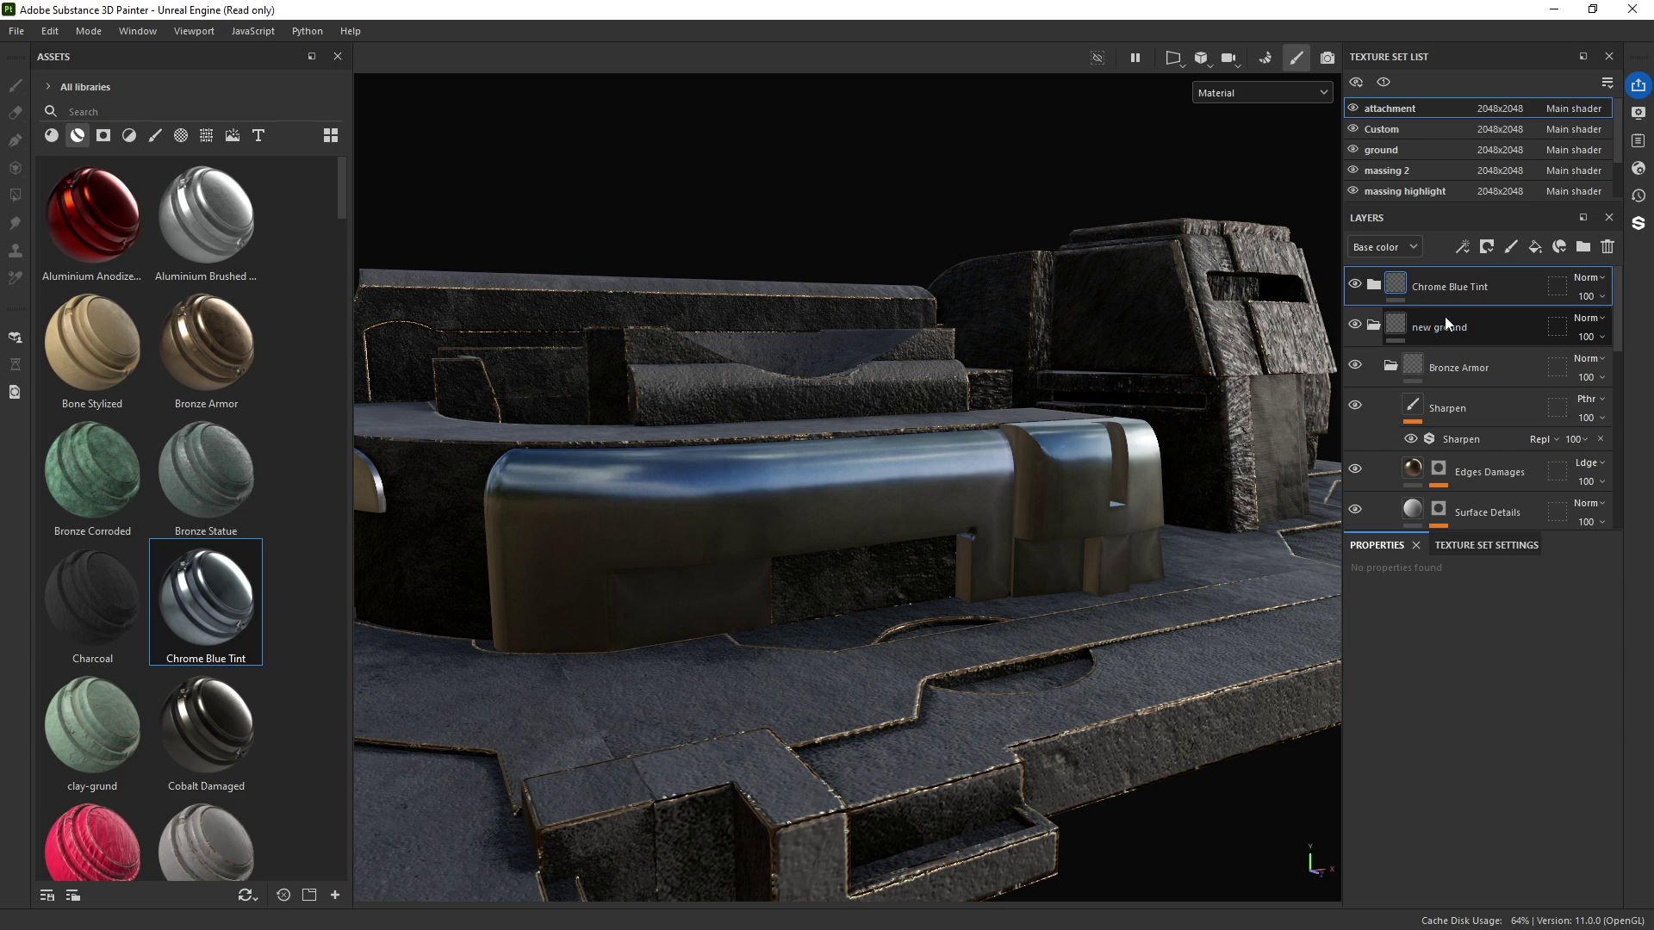
{"action": "left_click", "coordinate": [1448, 325]}
{"action": "left_click", "coordinate": [1607, 248]}
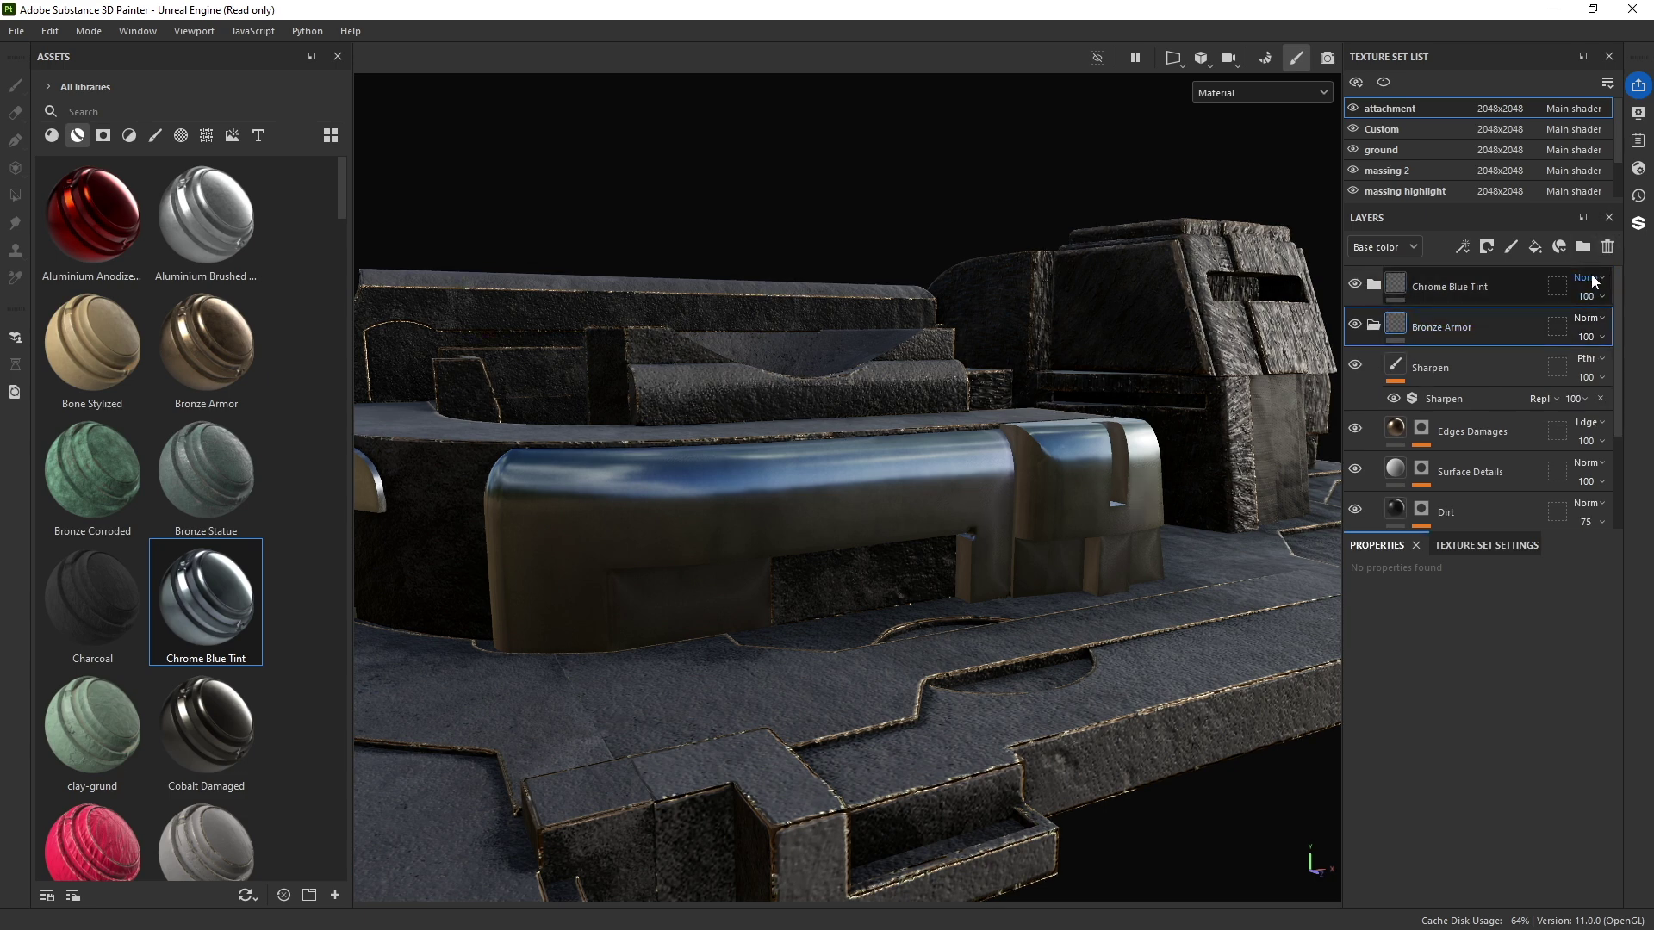
{"action": "left_click", "coordinate": [1607, 247]}
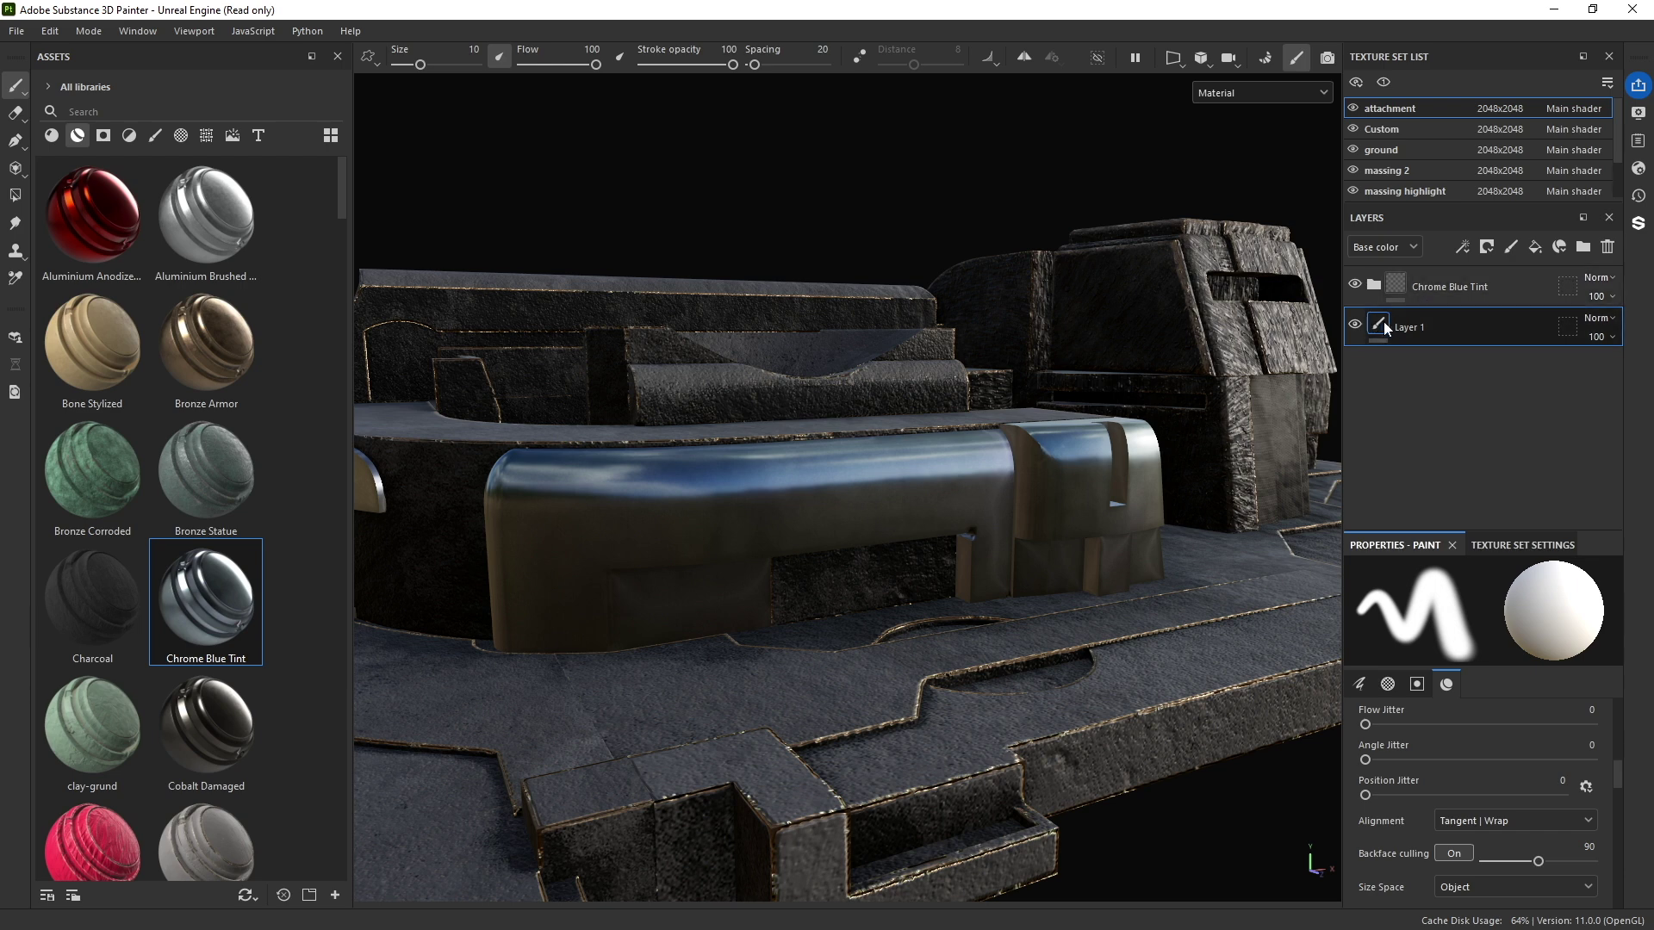
{"action": "left_click", "coordinate": [1607, 247]}
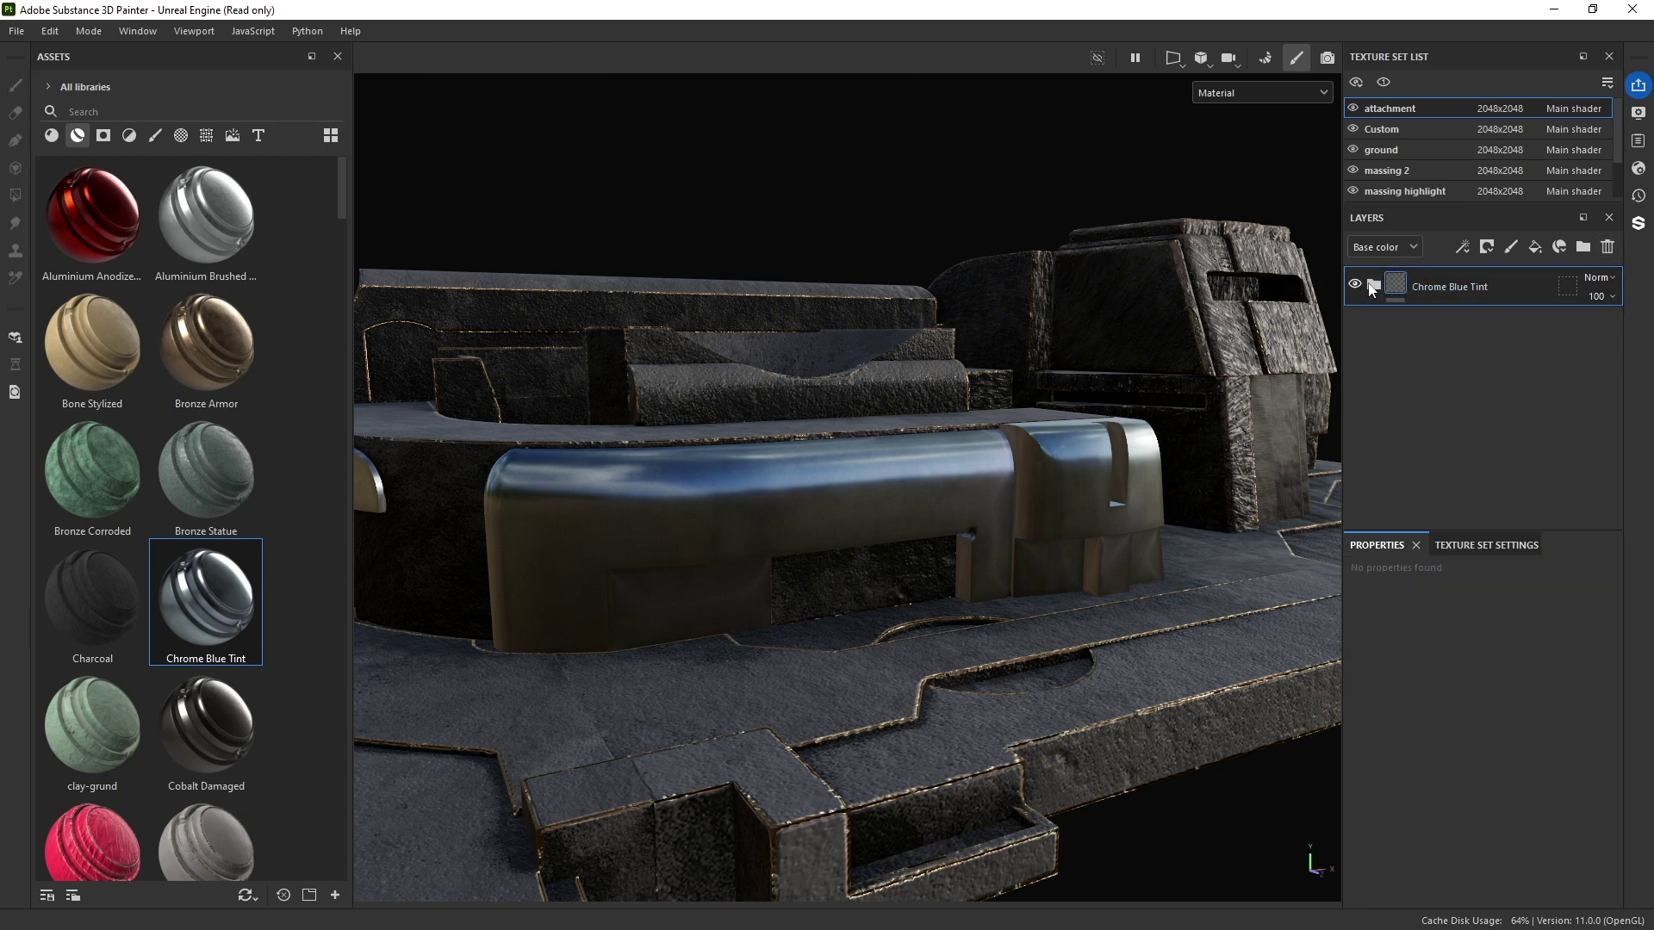
Step: Examine what the Purple Surface, Green Surface and Base Metal layers contribute to Chrome Blue Tint by toggling their visibility
{"action": "left_click", "coordinate": [1374, 286]}
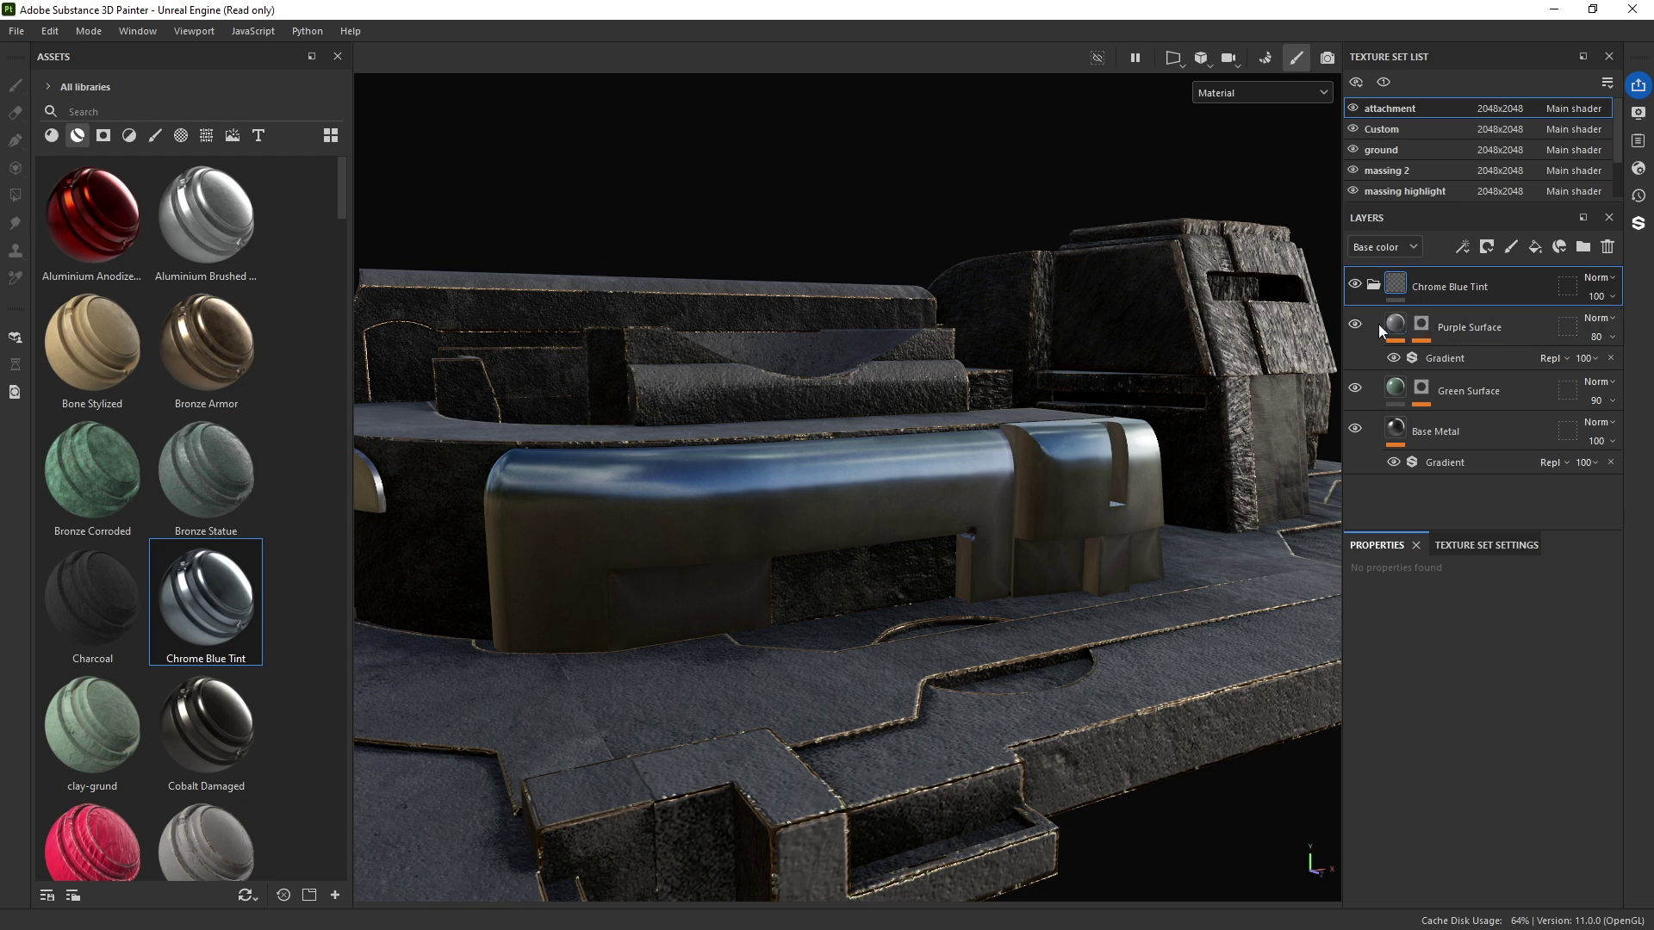
{"action": "left_click", "coordinate": [1356, 326]}
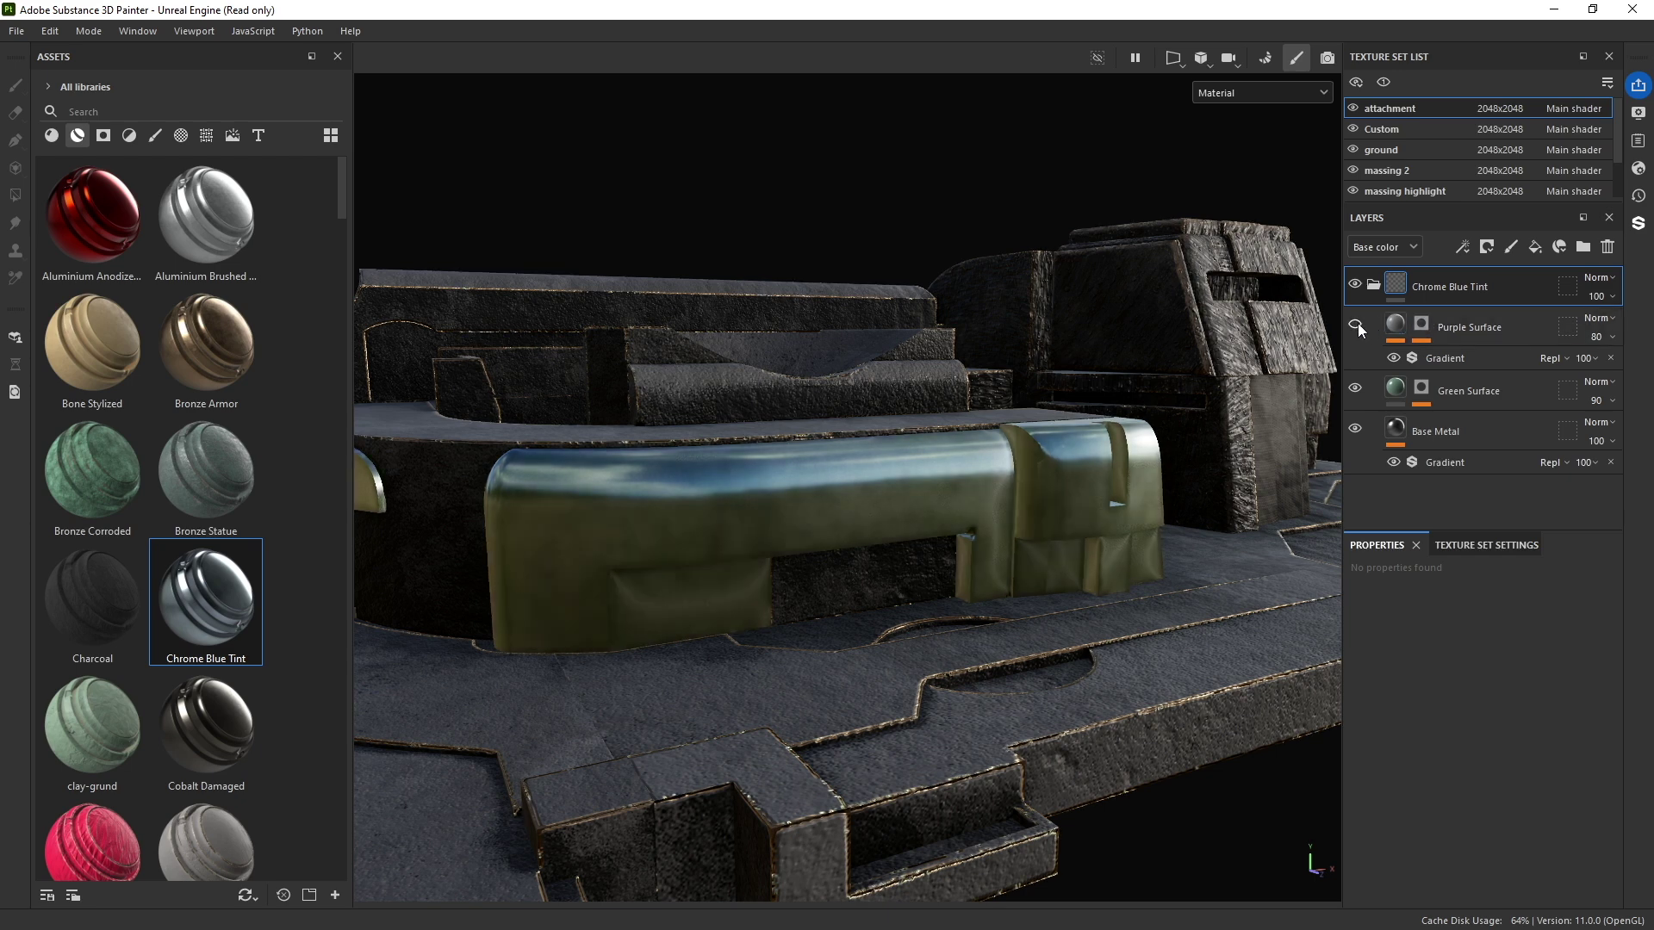
{"action": "left_click", "coordinate": [1356, 390]}
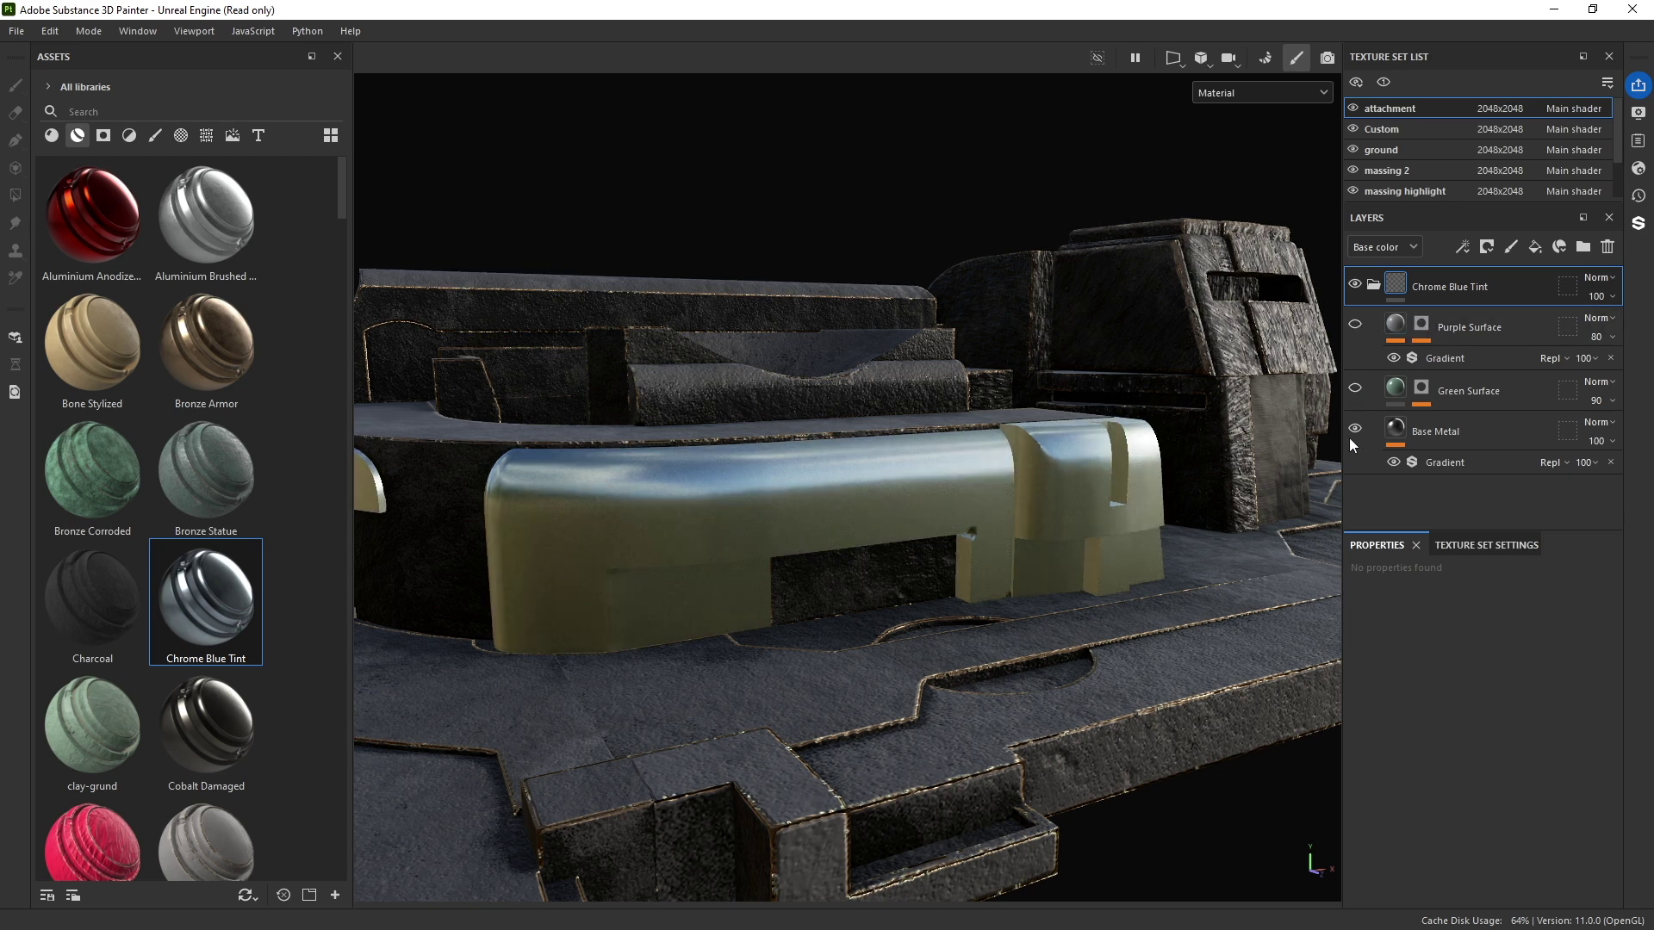
{"action": "left_click", "coordinate": [1355, 429]}
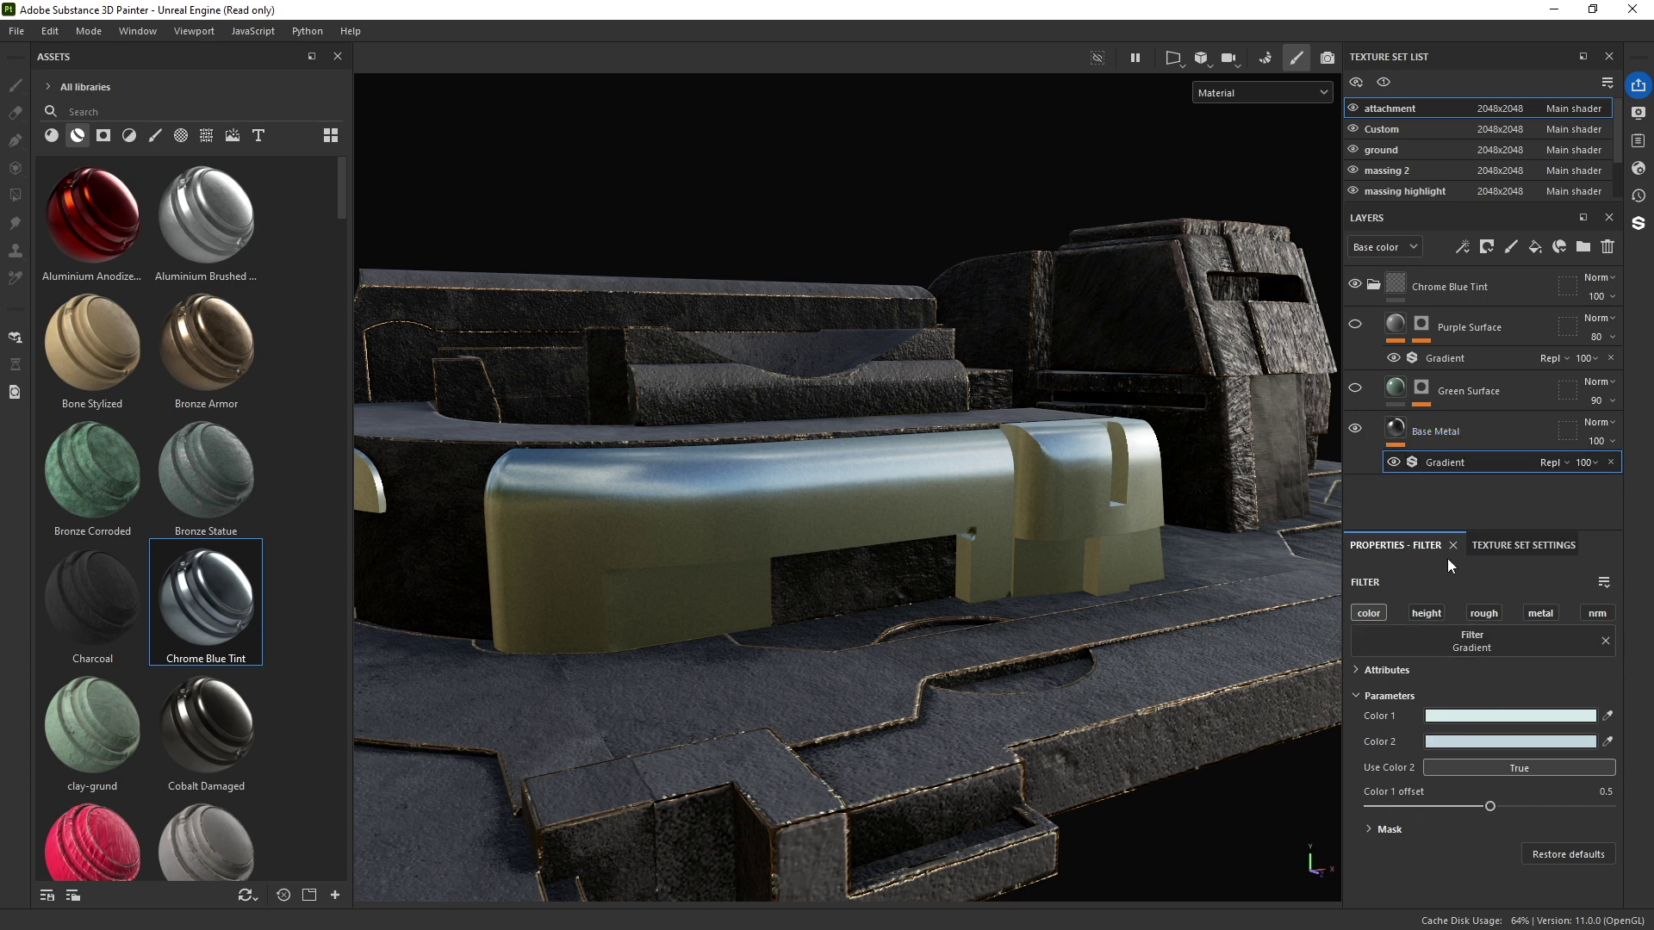
{"action": "left_click", "coordinate": [1444, 432]}
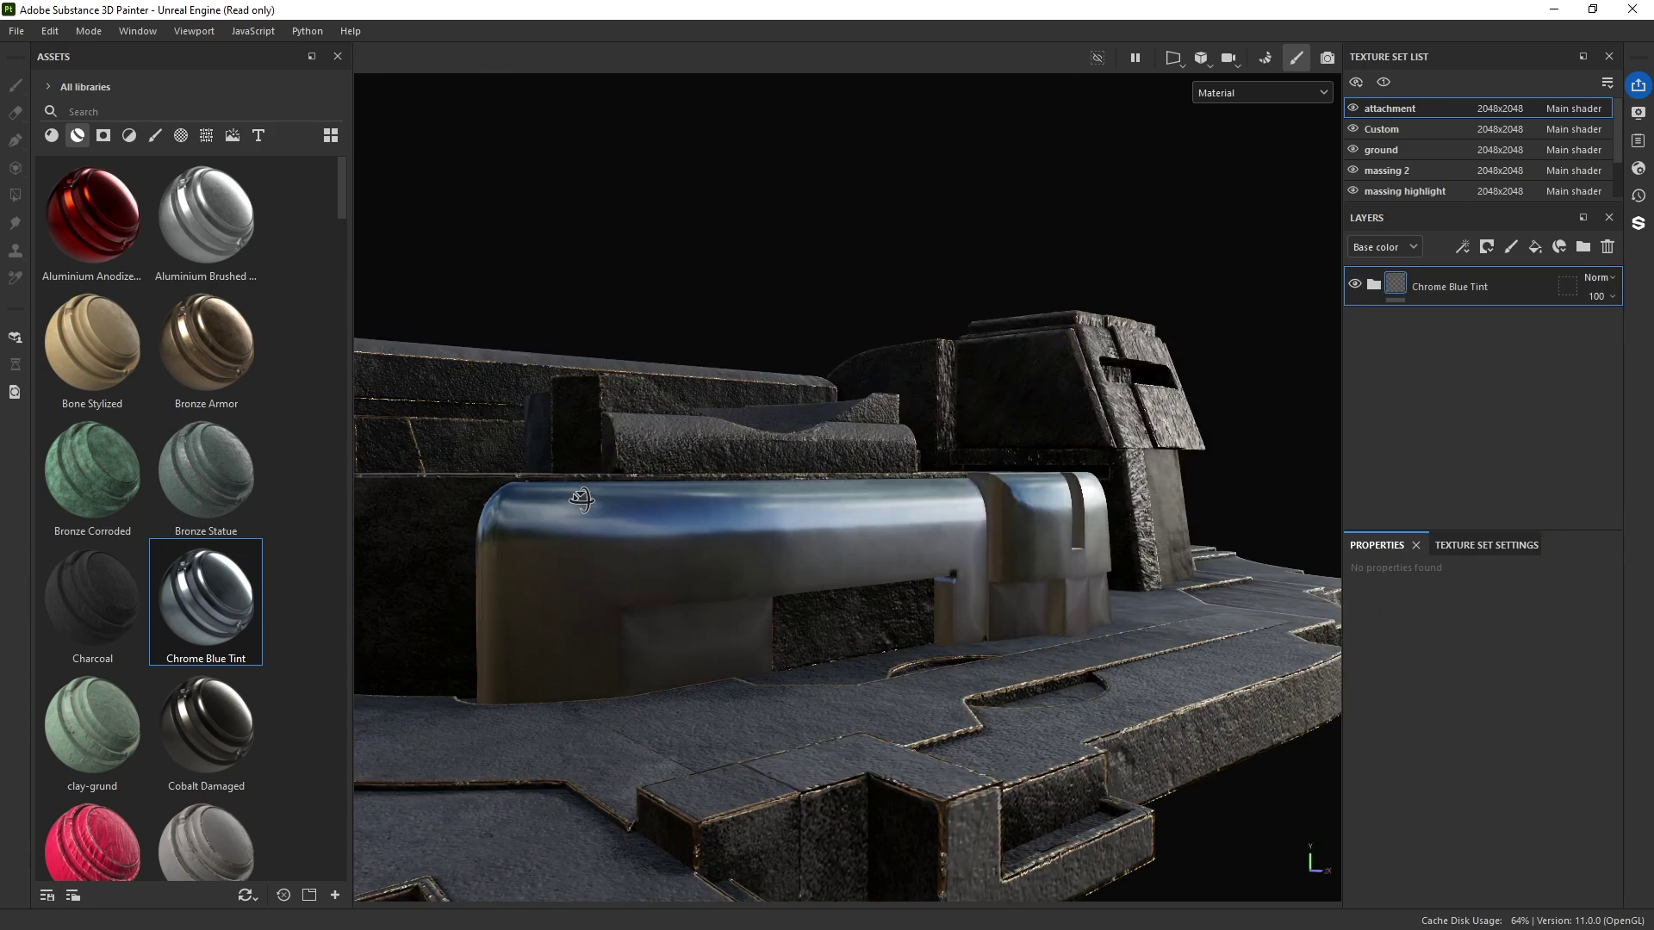
{"action": "left_click_drag", "start_coordinate": [582, 499], "coordinate": [552, 554], "text": "alt"}
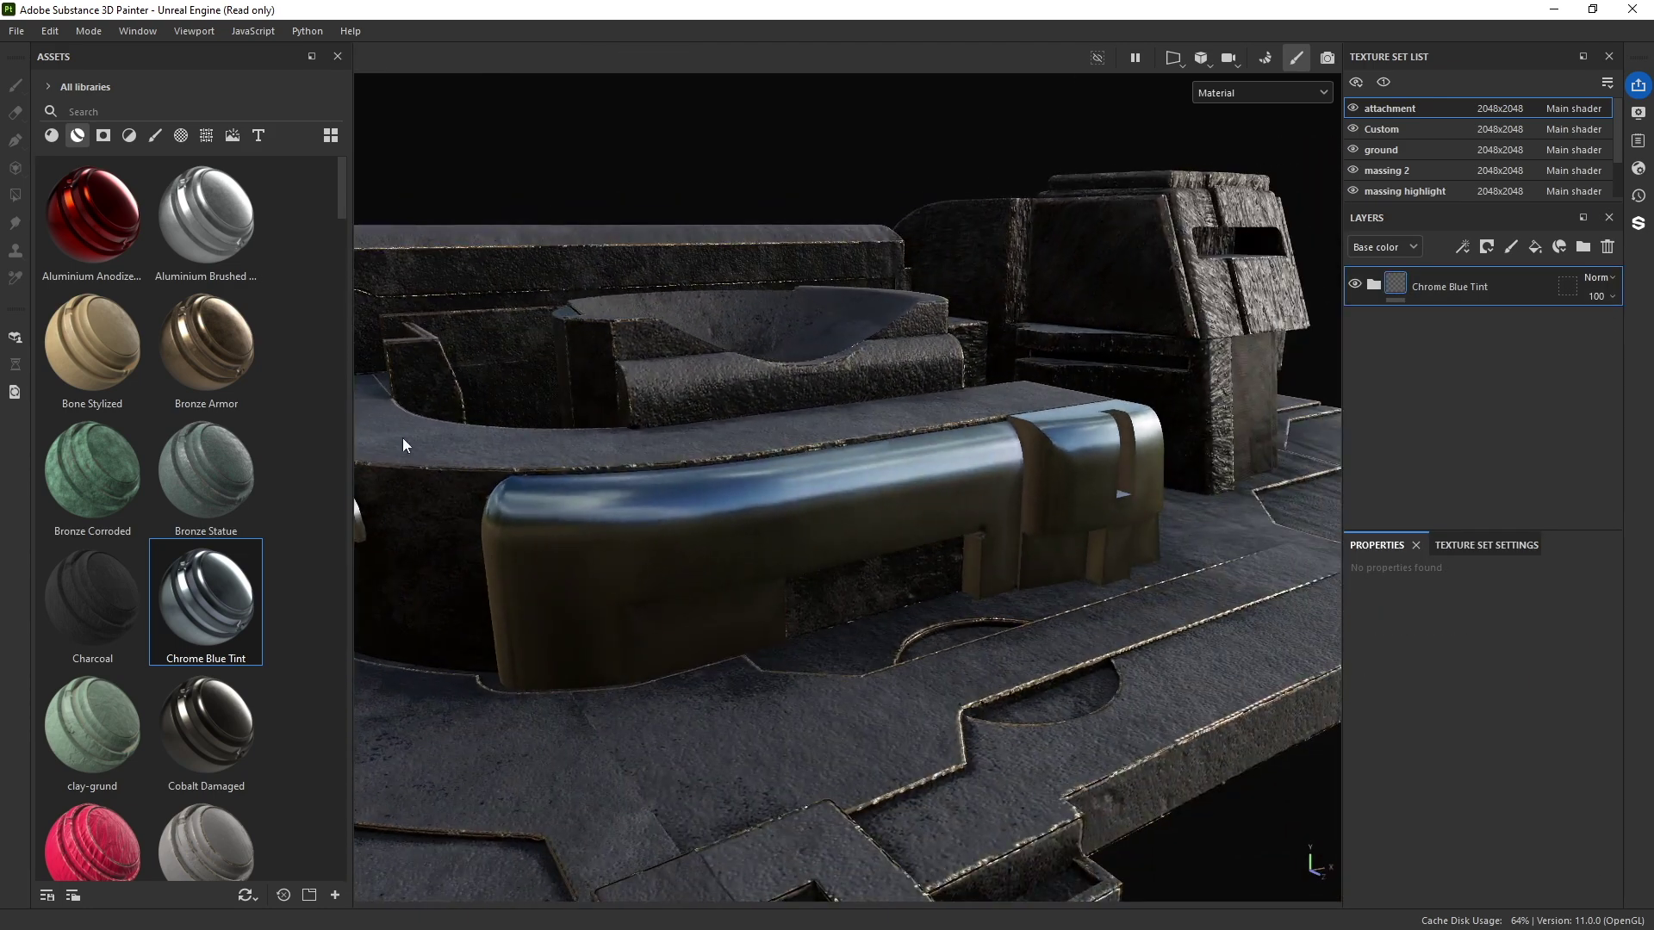
Step: Apply the Edges Strong smart mask to the attachment panel as a new masked fill layer above Chrome Blue Tint
{"action": "left_click", "coordinate": [103, 135]}
{"action": "mouse_move", "coordinate": [157, 339]}
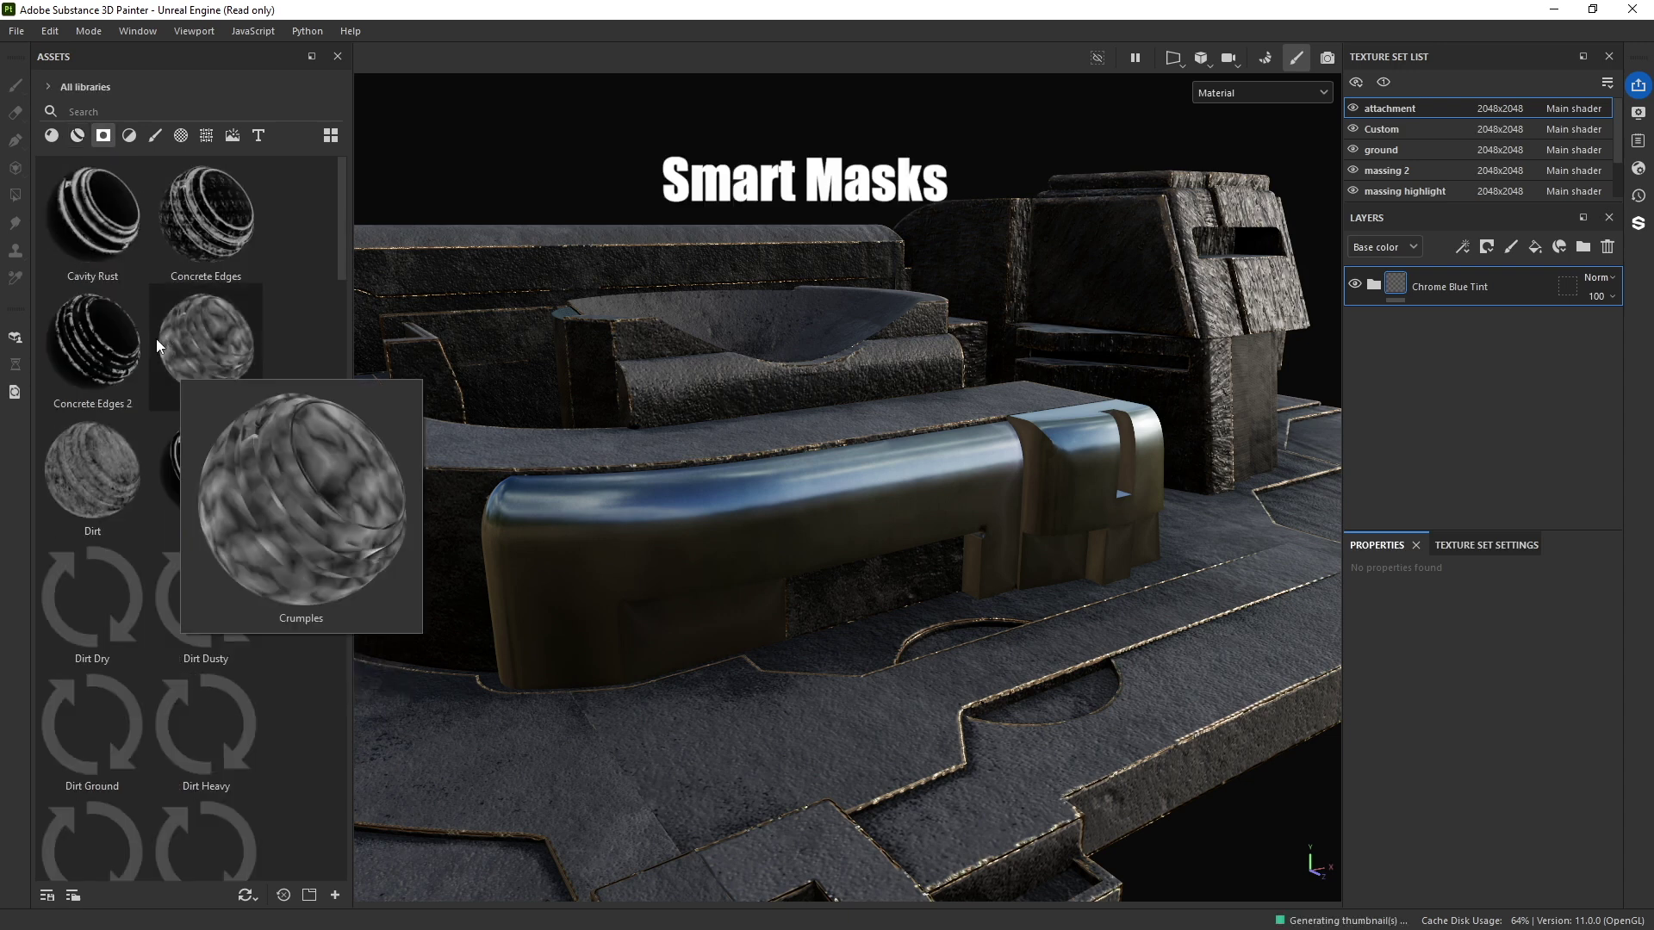
{"action": "mouse_move", "coordinate": [101, 379]}
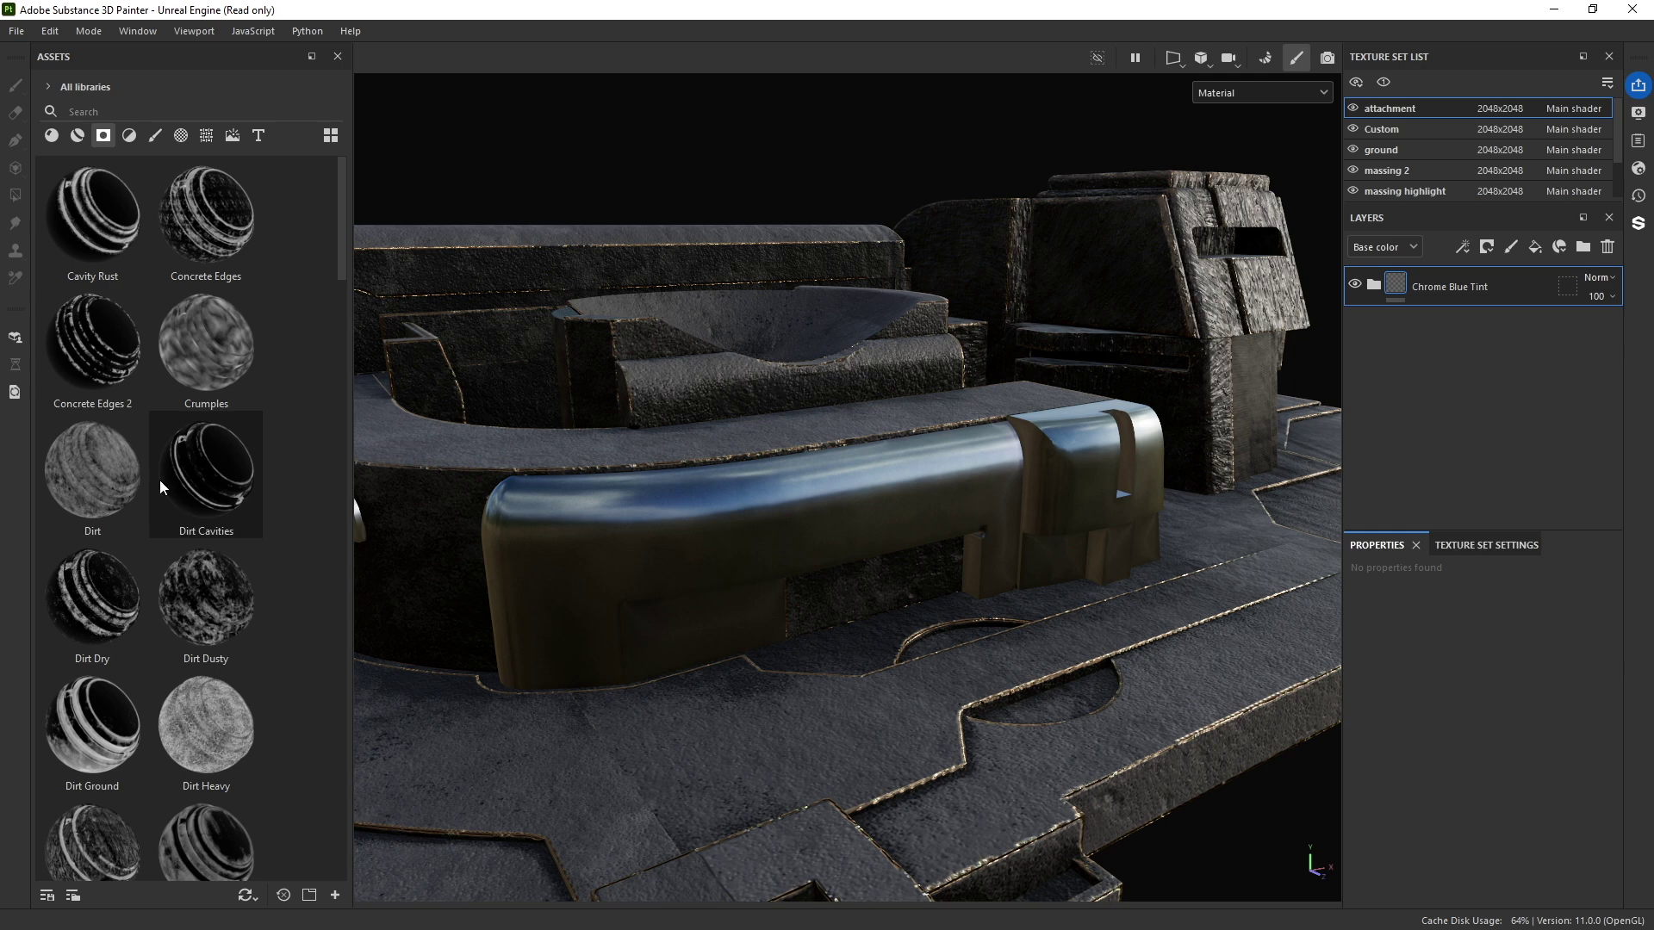
{"action": "scroll", "coordinate": [164, 483], "scroll_direction": "down", "scroll_amount": 10}
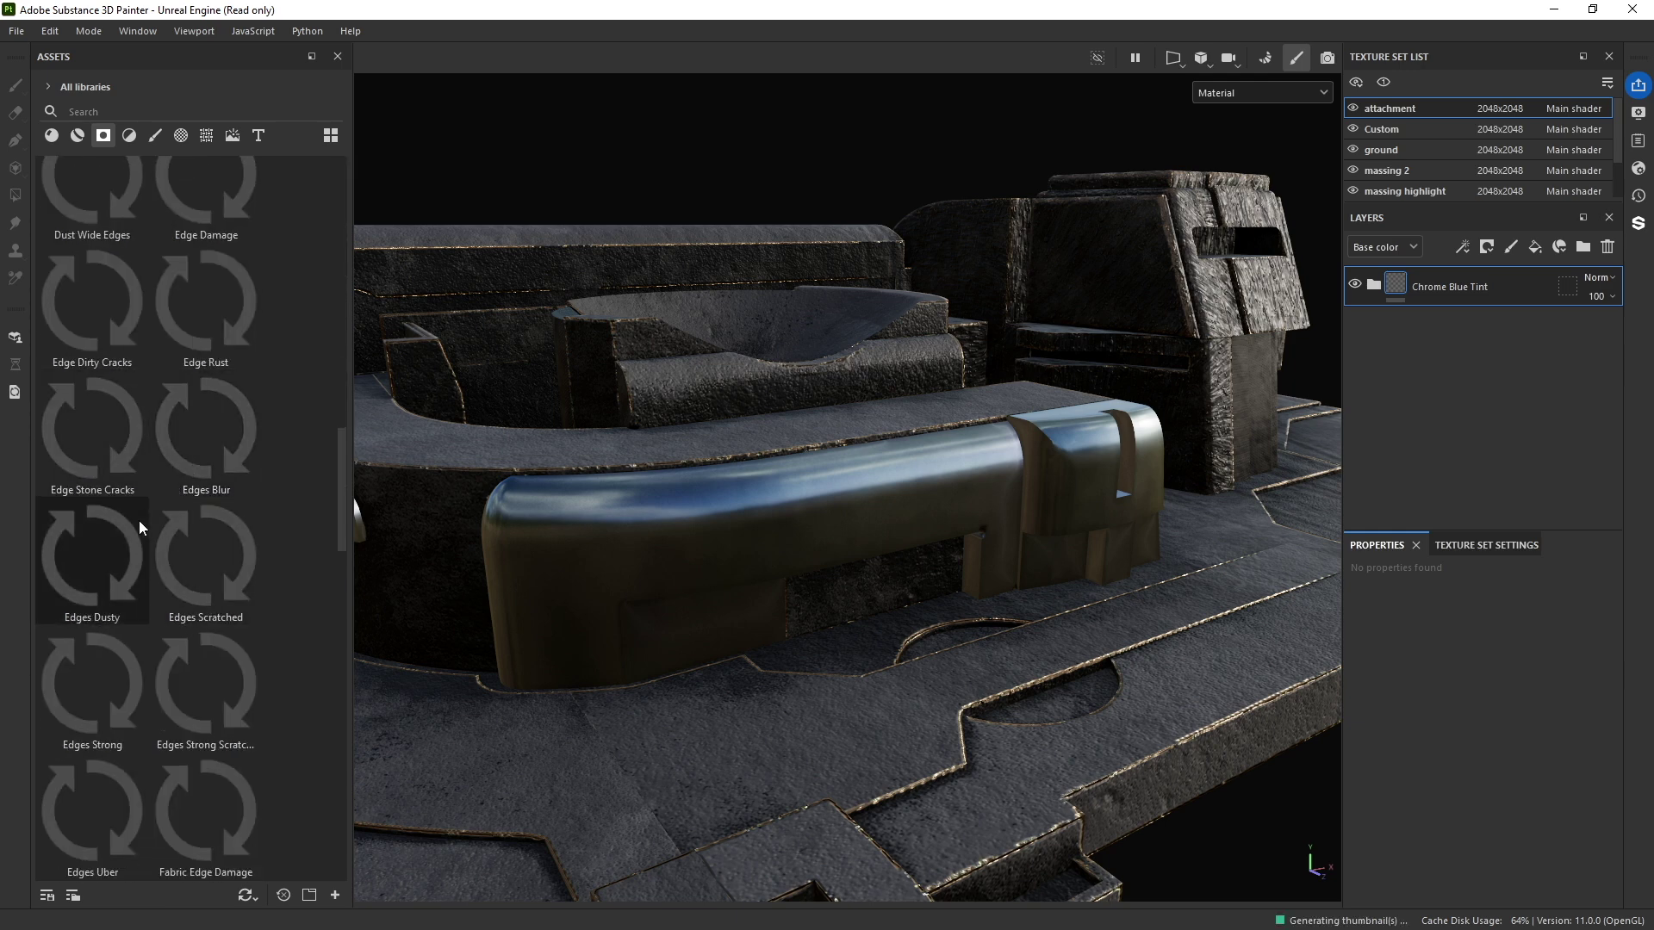
{"action": "left_click_drag", "start_coordinate": [92, 292], "coordinate": [698, 534]}
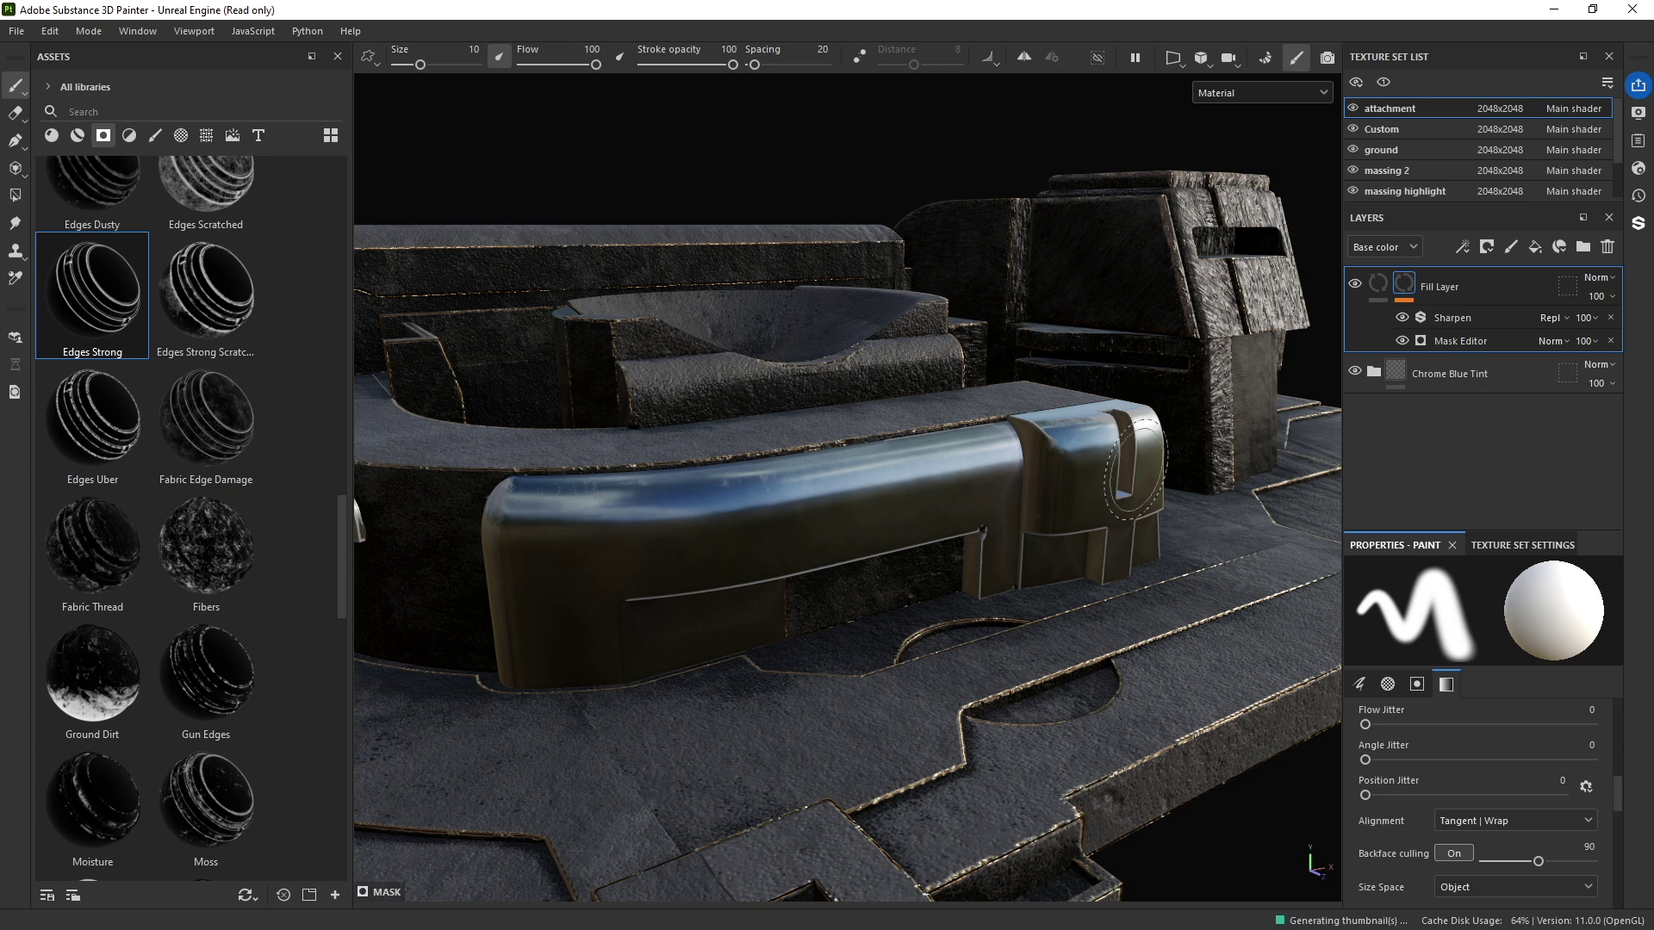
Step: Set the base color of the Edges Strong fill layer on the attachment panel to red
{"action": "left_click", "coordinate": [1389, 287]}
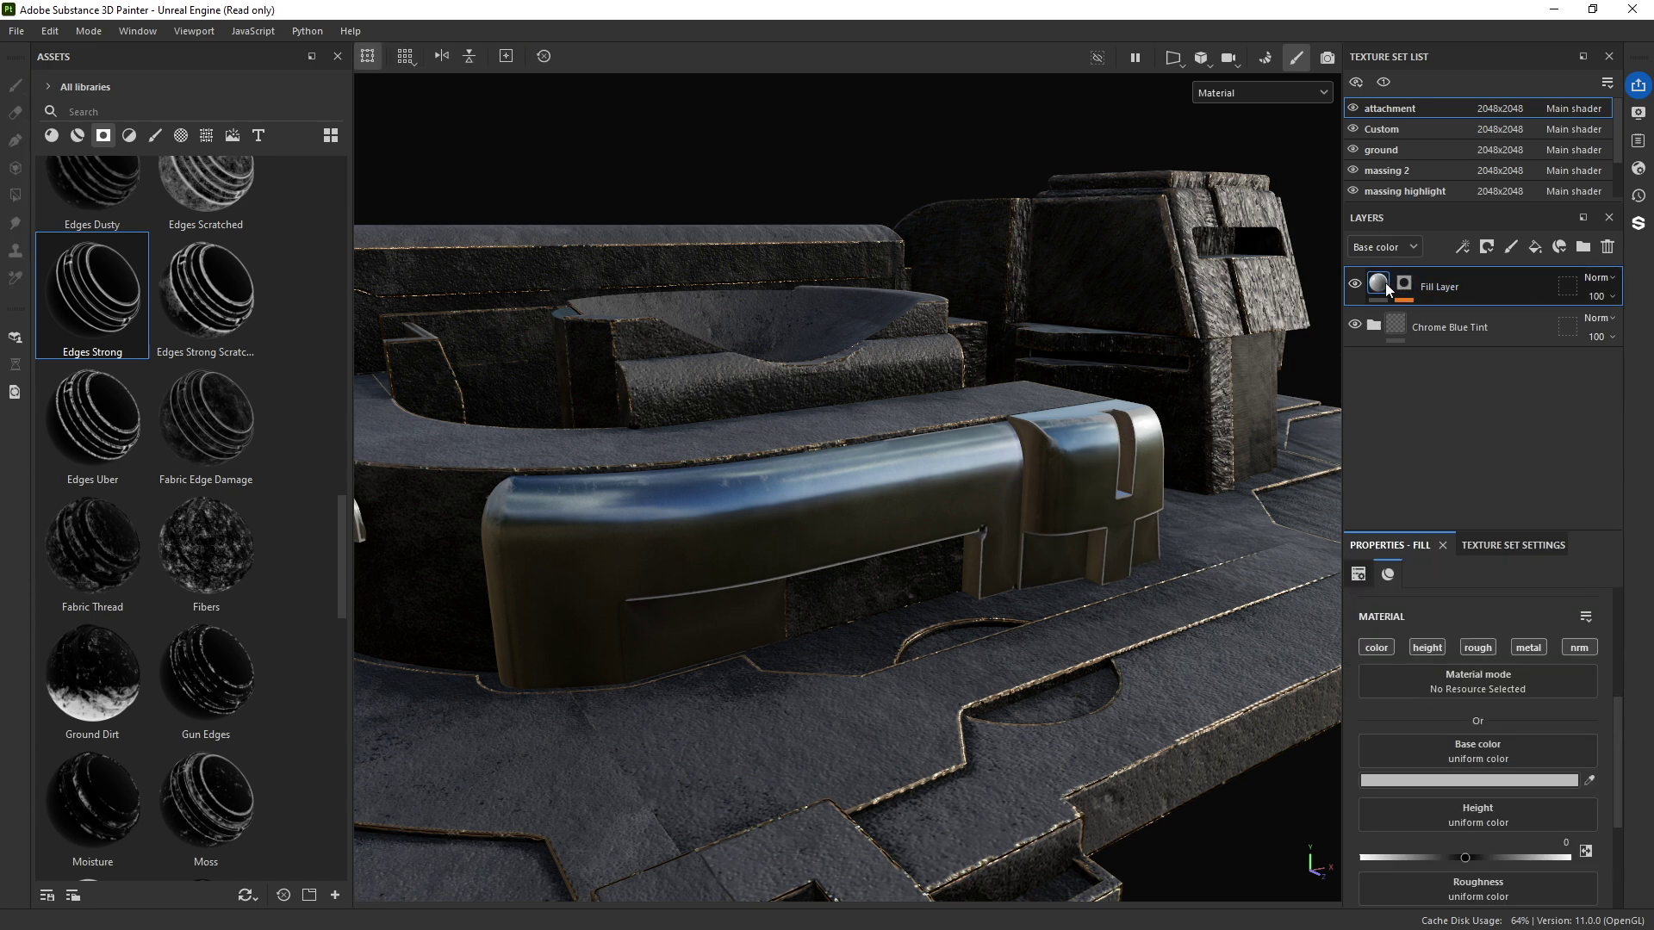
{"action": "left_click", "coordinate": [1413, 782]}
{"action": "left_click_drag", "start_coordinate": [506, 357], "coordinate": [473, 369]}
{"action": "left_click_drag", "start_coordinate": [758, 466], "coordinate": [879, 523], "text": "alt"}
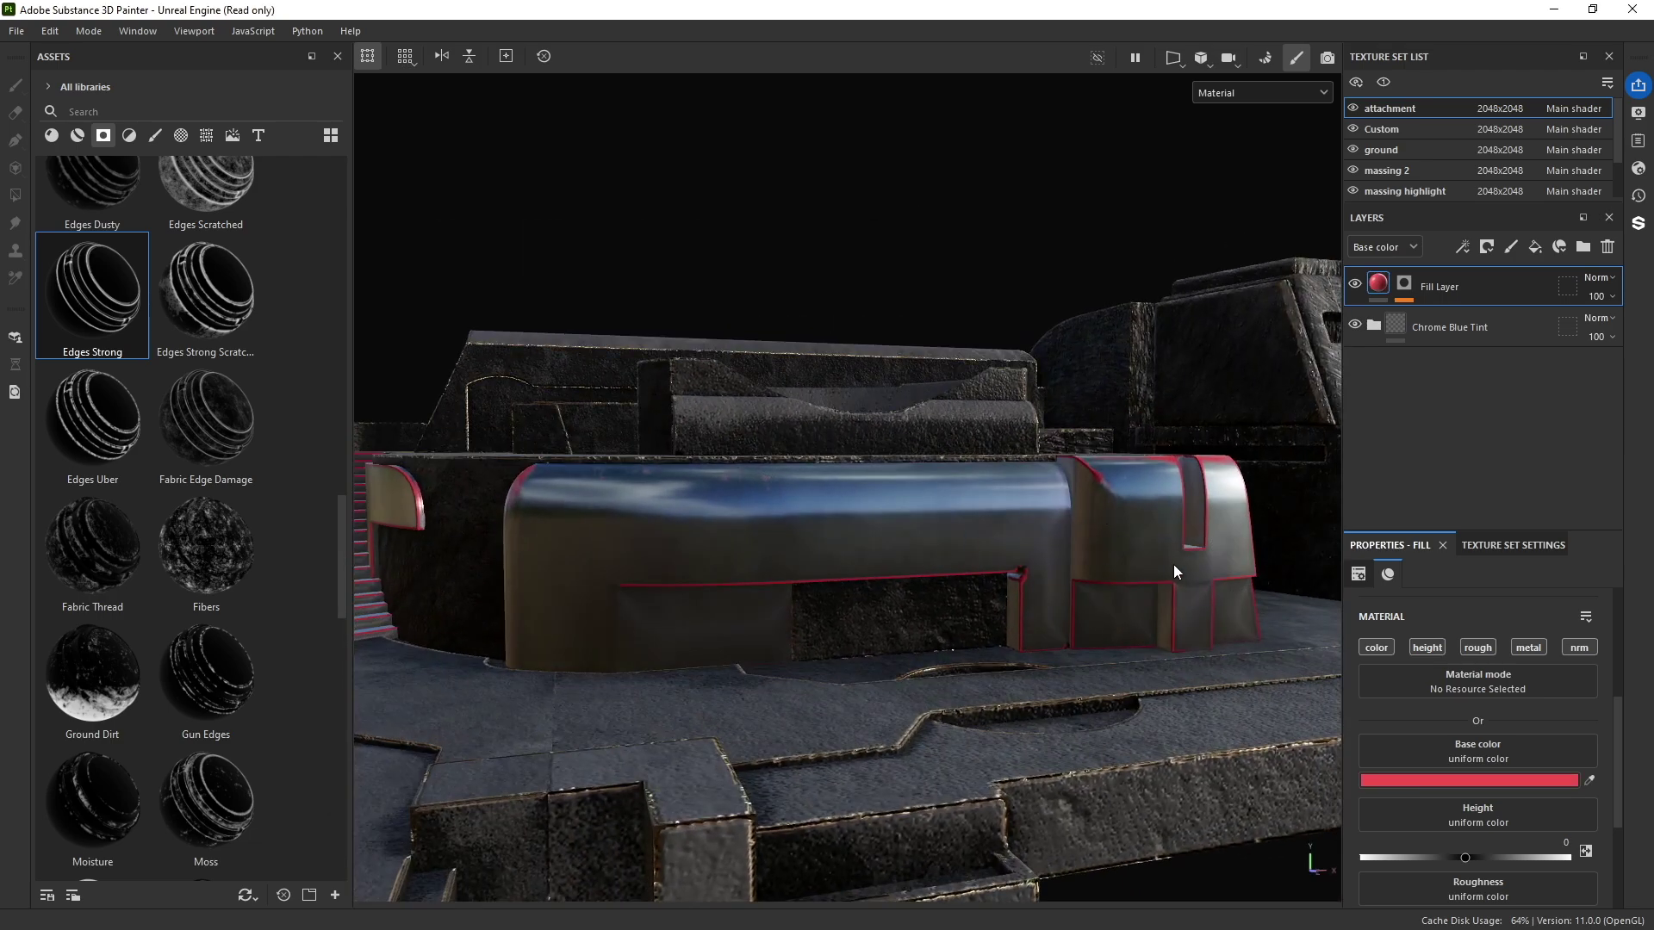
{"action": "left_click_drag", "start_coordinate": [1174, 566], "coordinate": [1078, 582], "text": "alt"}
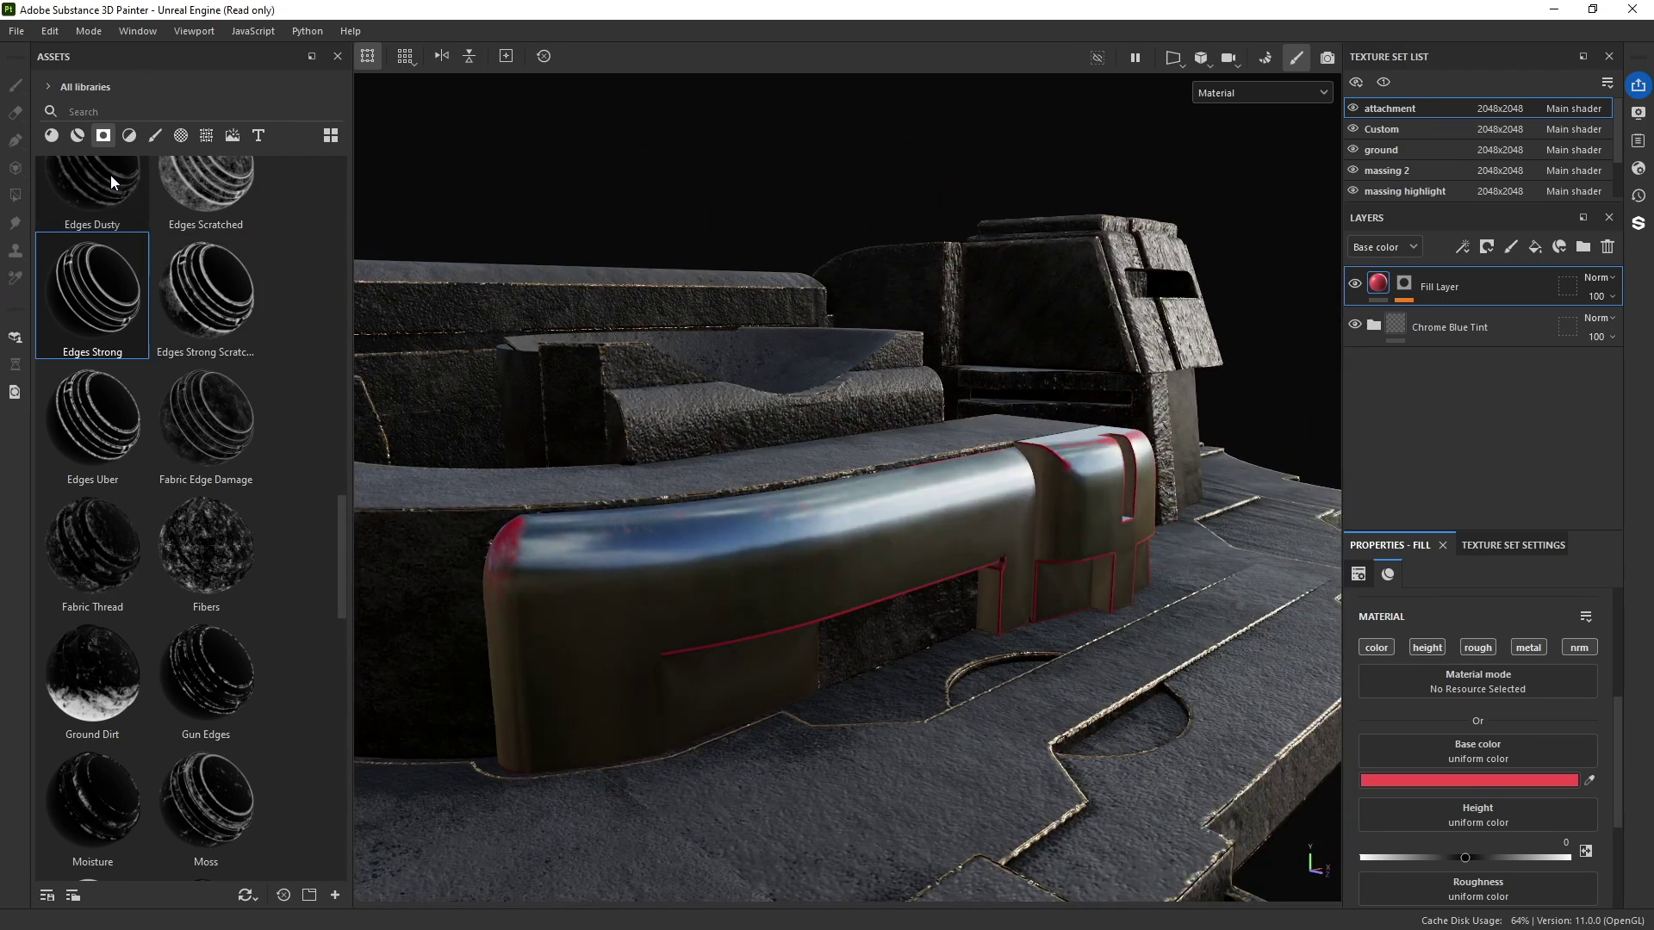
Step: Apply the MatFX Water Drops filter above the red edge fill on the attachment panel, with a drops amount of 0.58
{"action": "left_click", "coordinate": [127, 135]}
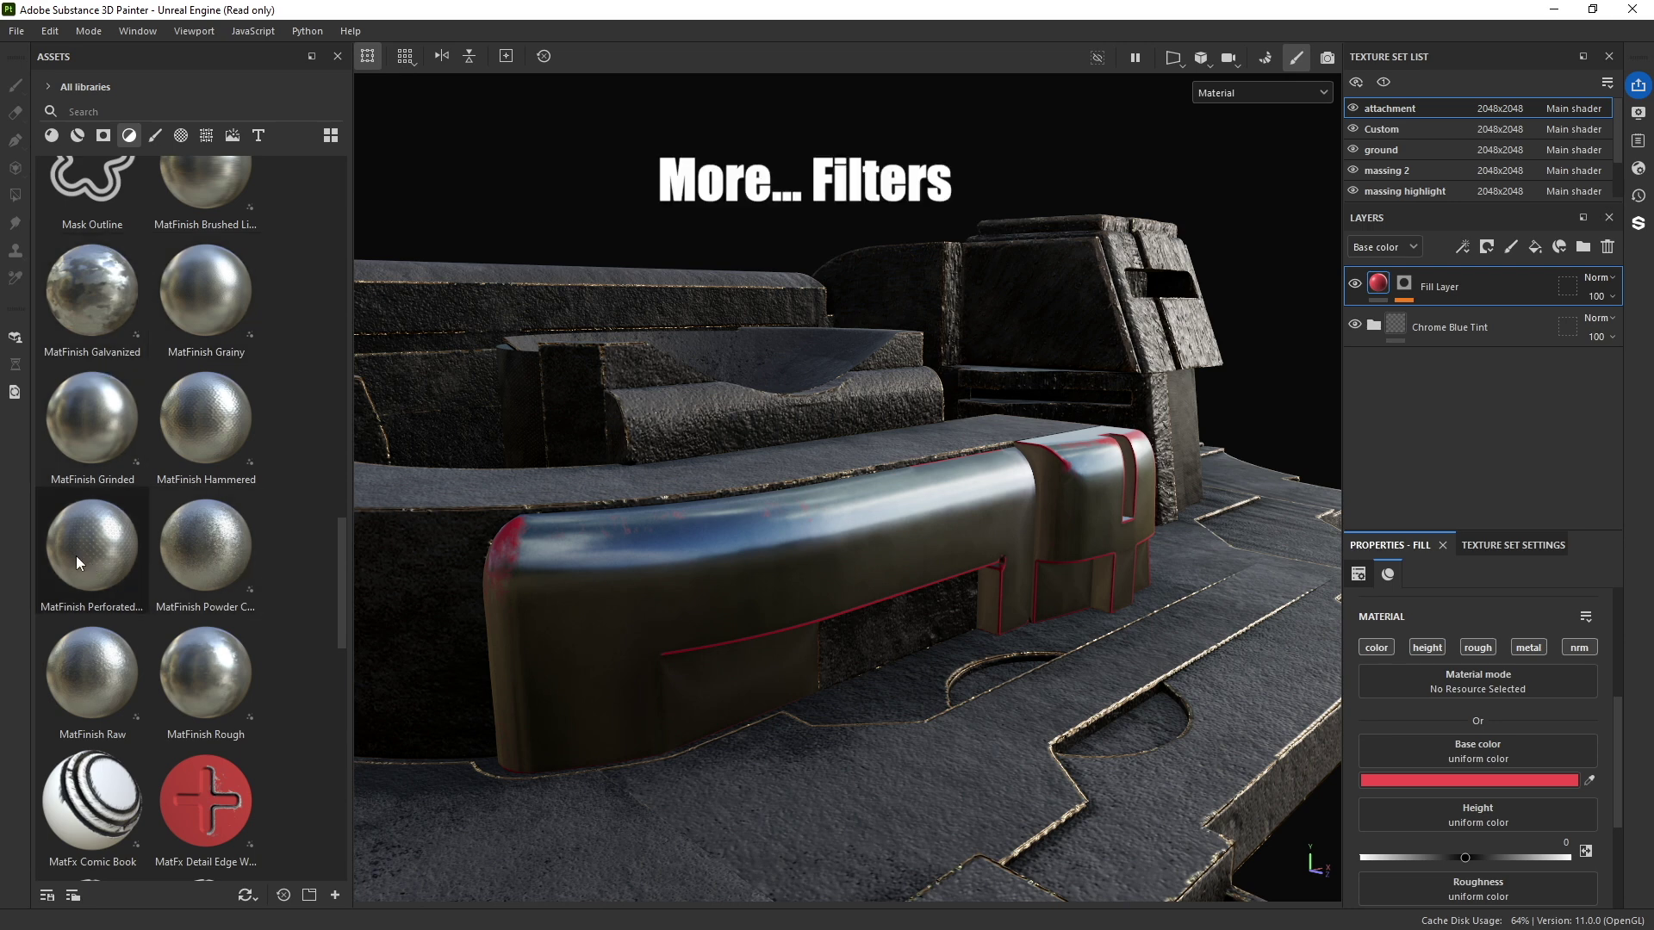
{"action": "scroll", "coordinate": [78, 558], "scroll_direction": "down", "scroll_amount": 8}
{"action": "scroll", "coordinate": [84, 508], "scroll_direction": "up", "scroll_amount": 3}
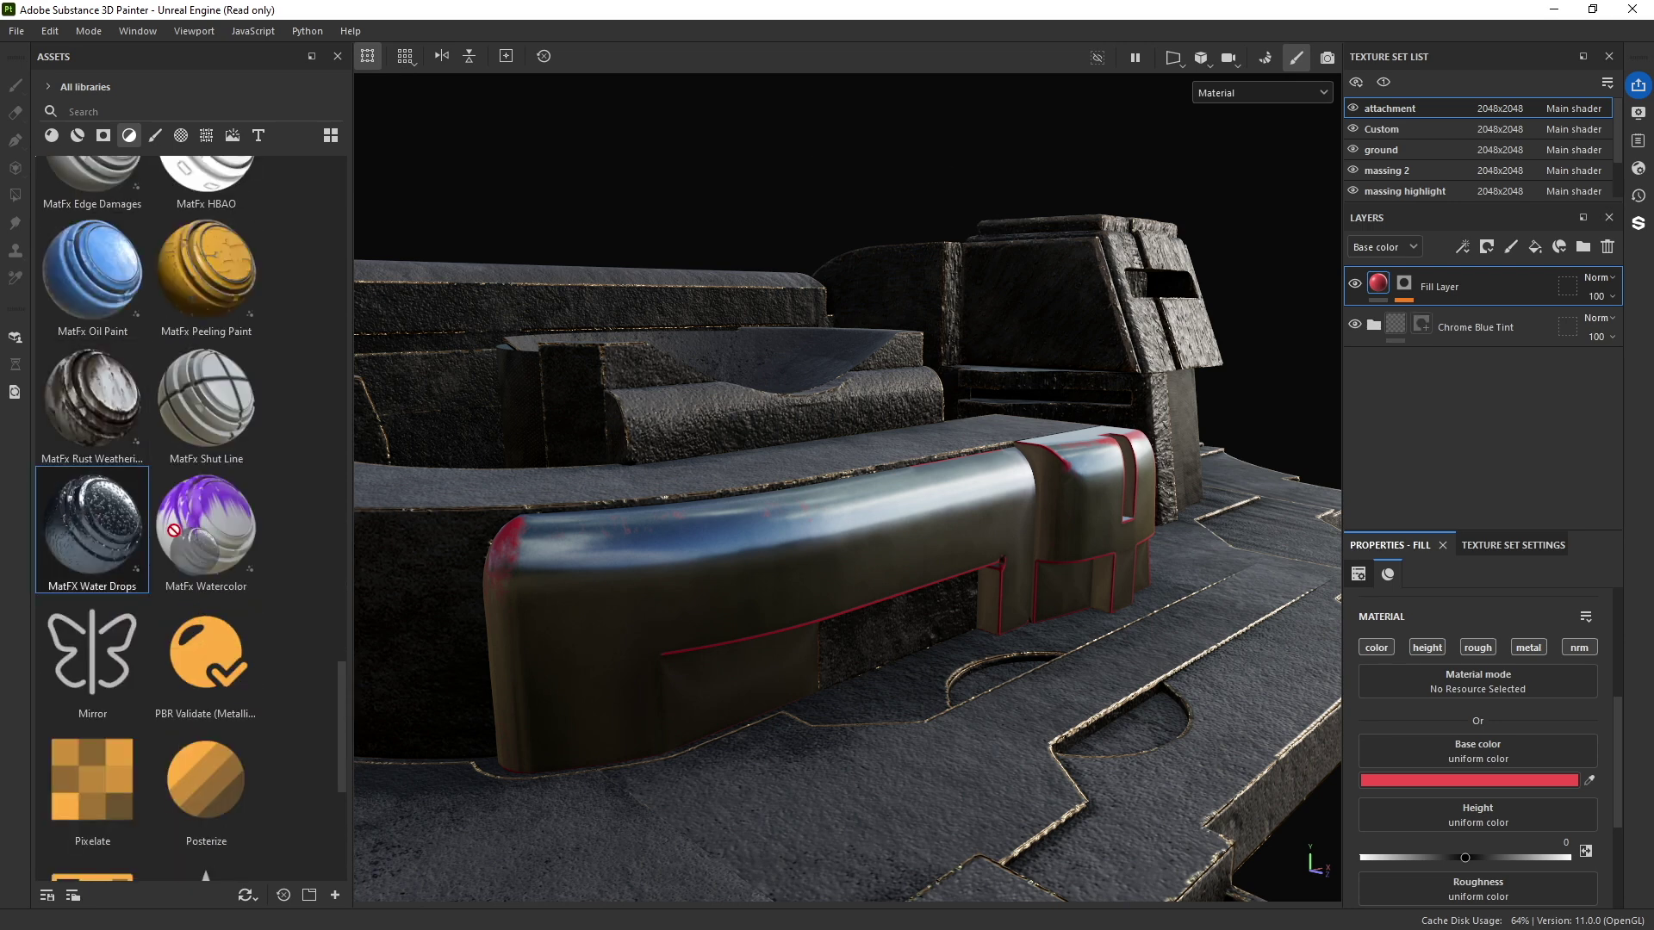
{"action": "left_click_drag", "start_coordinate": [174, 529], "coordinate": [605, 587]}
{"action": "left_click", "coordinate": [1504, 793]}
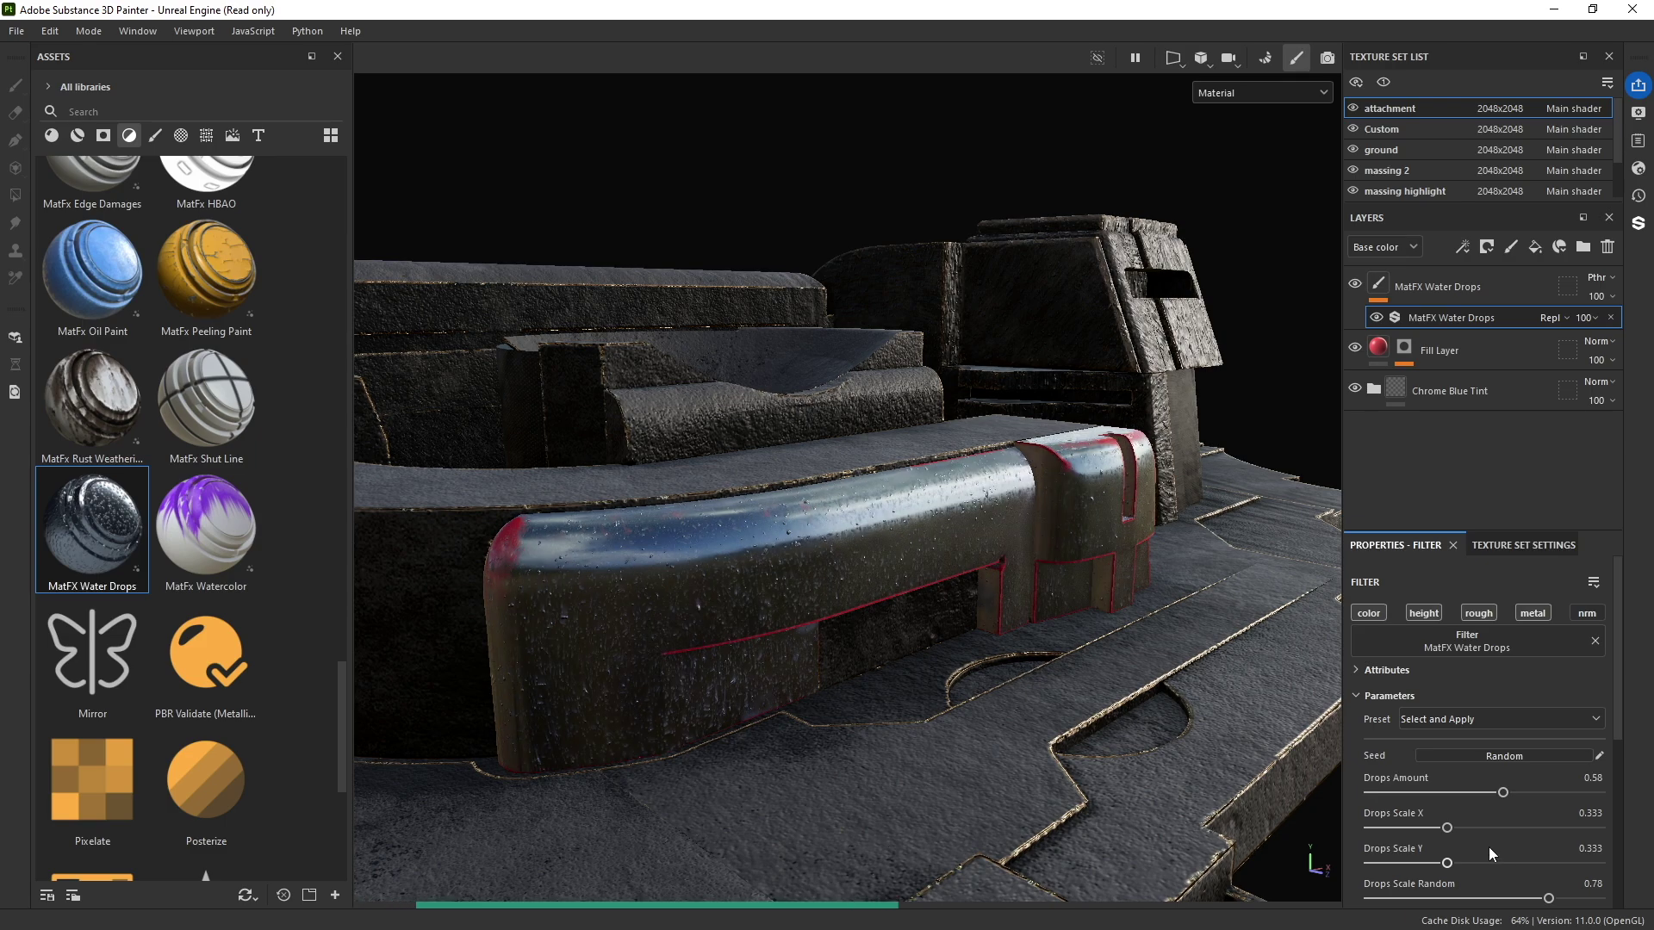
{"action": "left_click_drag", "start_coordinate": [1034, 840], "coordinate": [896, 552], "text": "alt"}
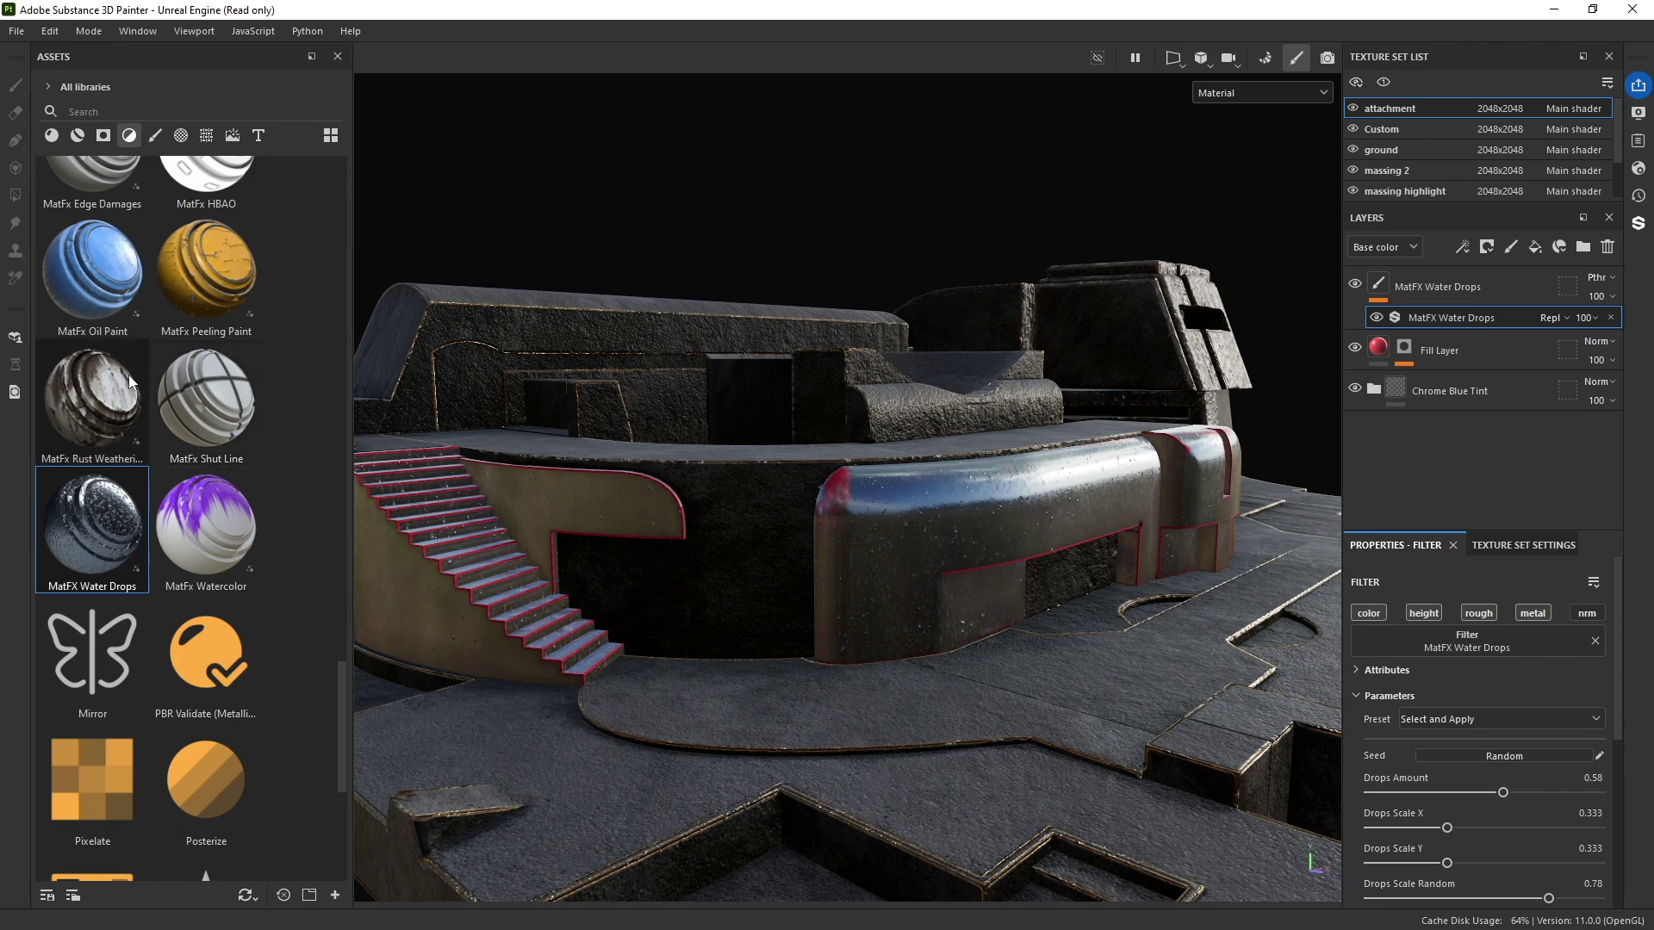
Step: Add the MatFx Oil Paint filter on top of the water drops on the attachment panel
{"action": "mouse_move", "coordinate": [69, 284]}
{"action": "left_mouse_down"}
{"action": "mouse_move", "coordinate": [904, 541]}
{"action": "mouse_move", "coordinate": [1035, 517]}
{"action": "mouse_move", "coordinate": [942, 546]}
{"action": "mouse_move", "coordinate": [834, 528]}
{"action": "mouse_move", "coordinate": [1145, 545]}
{"action": "mouse_move", "coordinate": [1023, 547]}
{"action": "mouse_move", "coordinate": [1045, 602]}
{"action": "mouse_move", "coordinate": [785, 511]}
{"action": "mouse_move", "coordinate": [1056, 521]}
{"action": "mouse_move", "coordinate": [860, 539]}
{"action": "mouse_move", "coordinate": [659, 527]}
{"action": "mouse_move", "coordinate": [846, 521]}
{"action": "mouse_move", "coordinate": [678, 530]}
{"action": "left_mouse_up"}
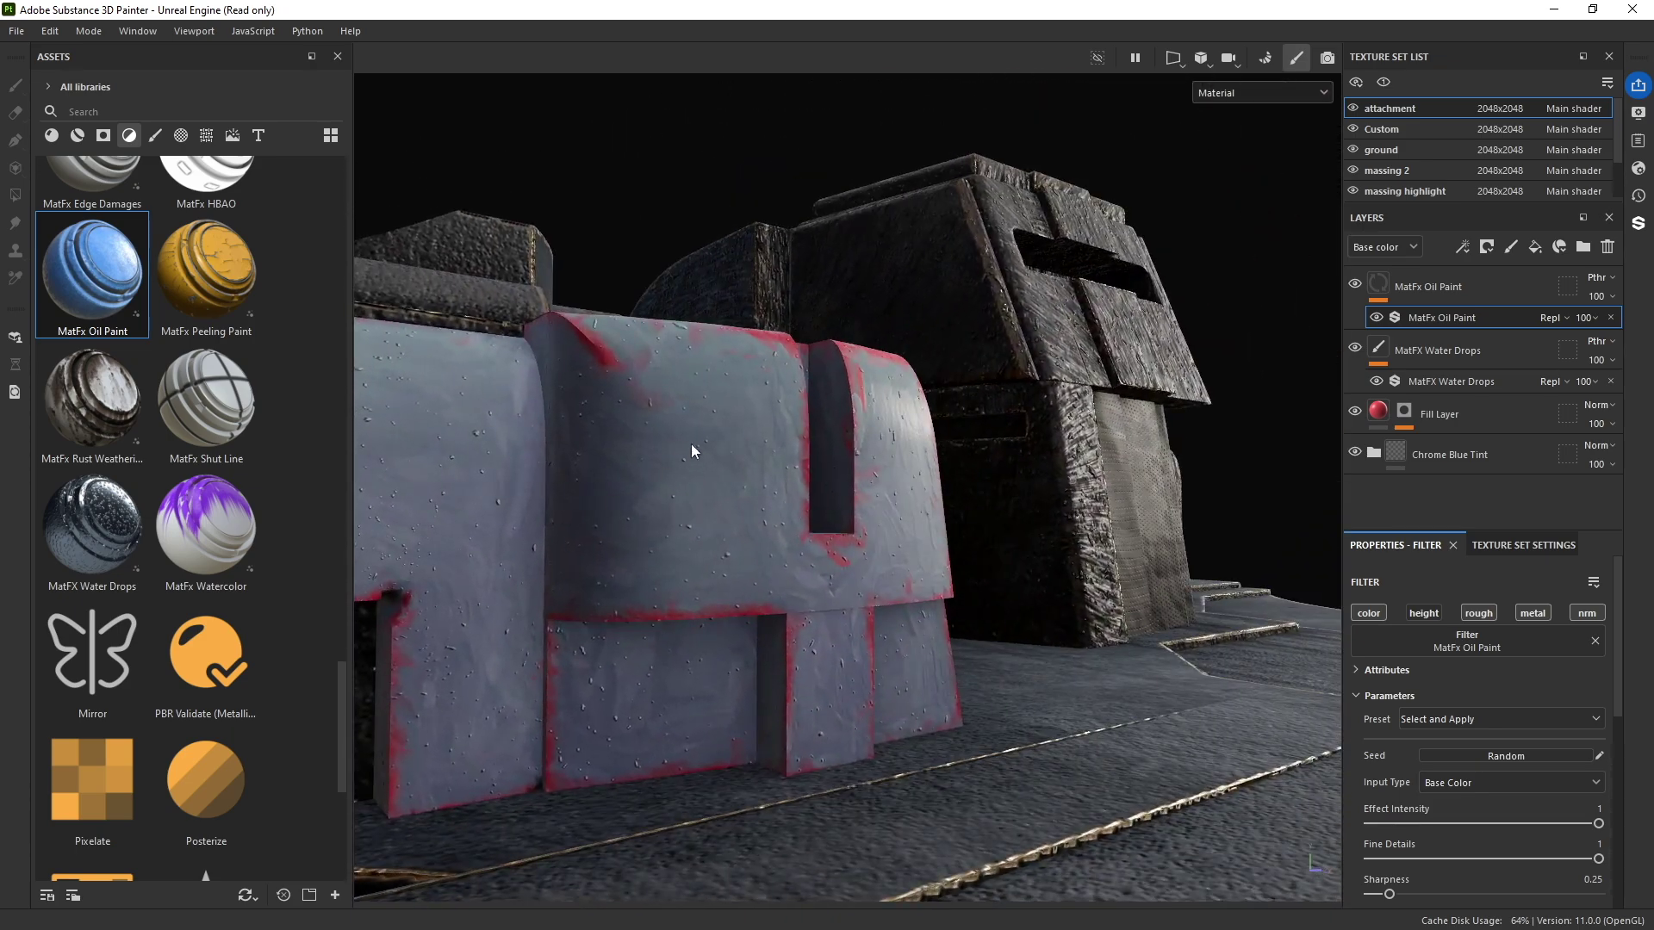
{"action": "left_click_drag", "start_coordinate": [692, 450], "coordinate": [843, 562], "text": "alt"}
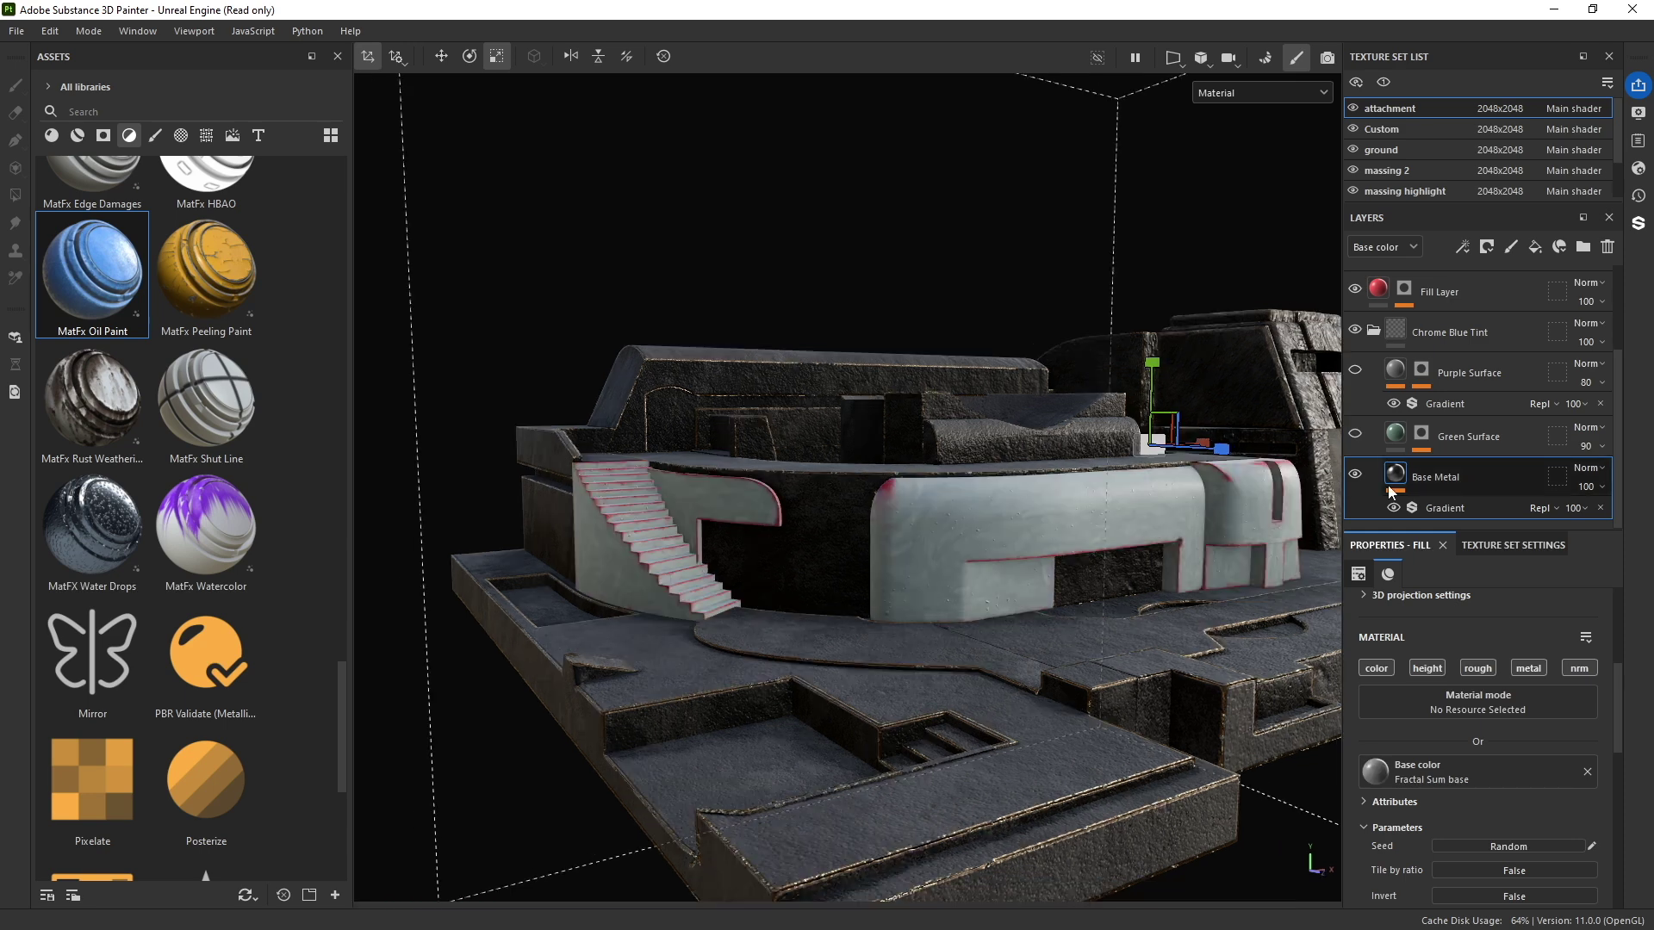
Step: Set Color 1 of the Gradient filter on Chrome Blue Tint's Base Metal layer to red
{"action": "left_click", "coordinate": [1413, 508]}
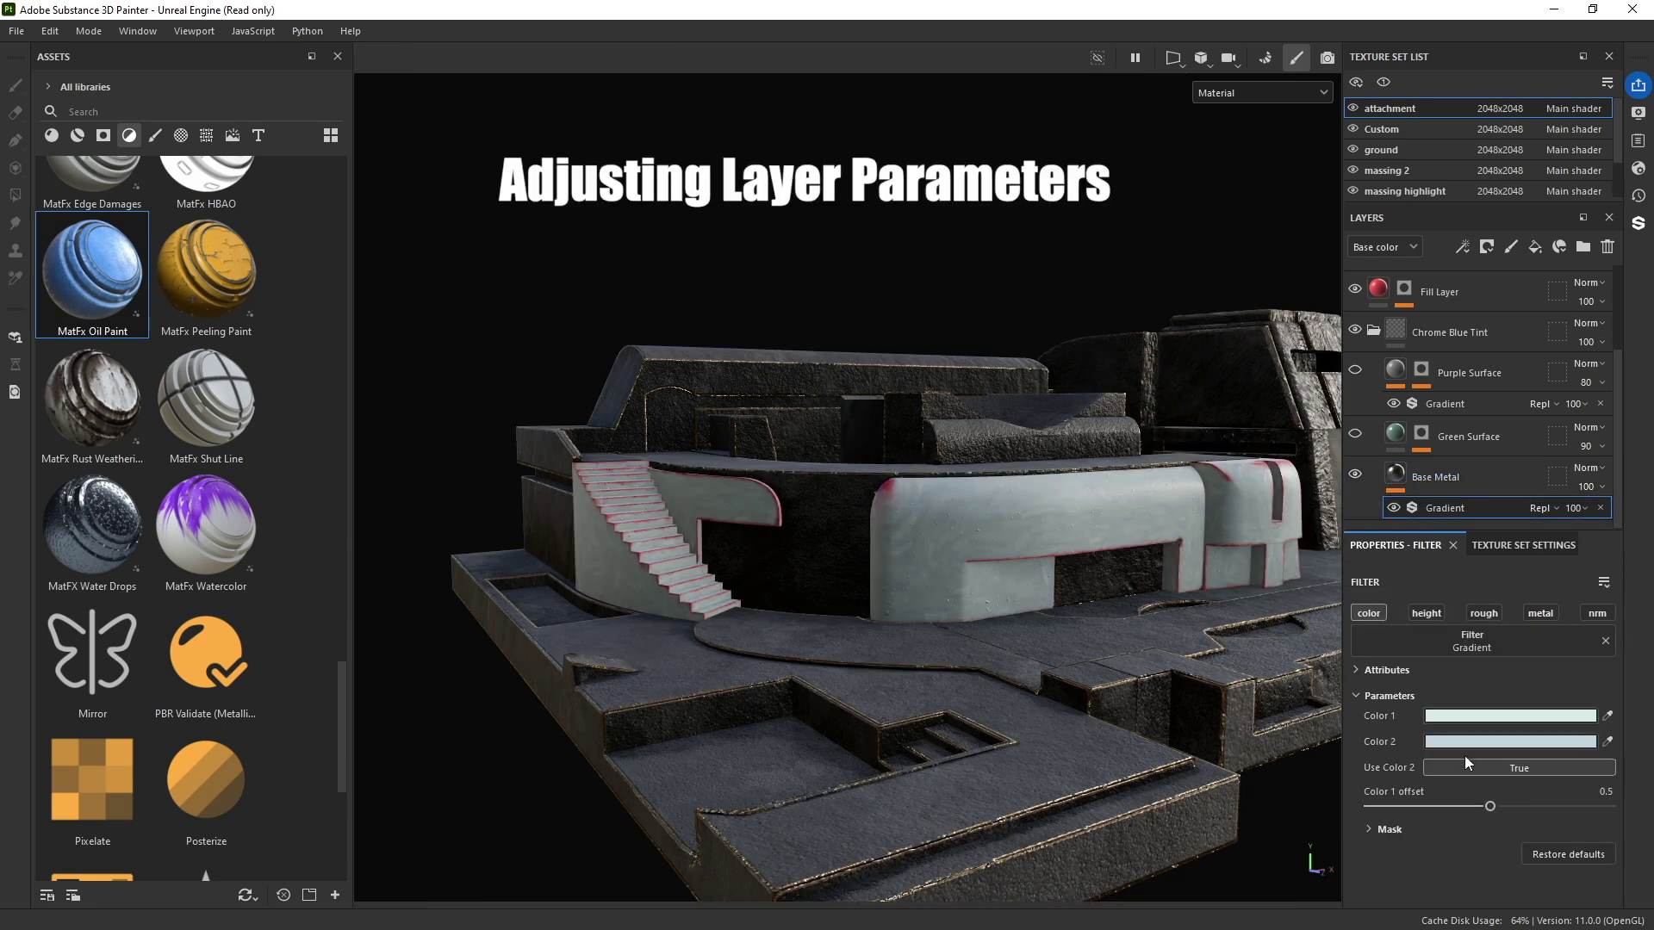
{"action": "left_click", "coordinate": [1469, 716]}
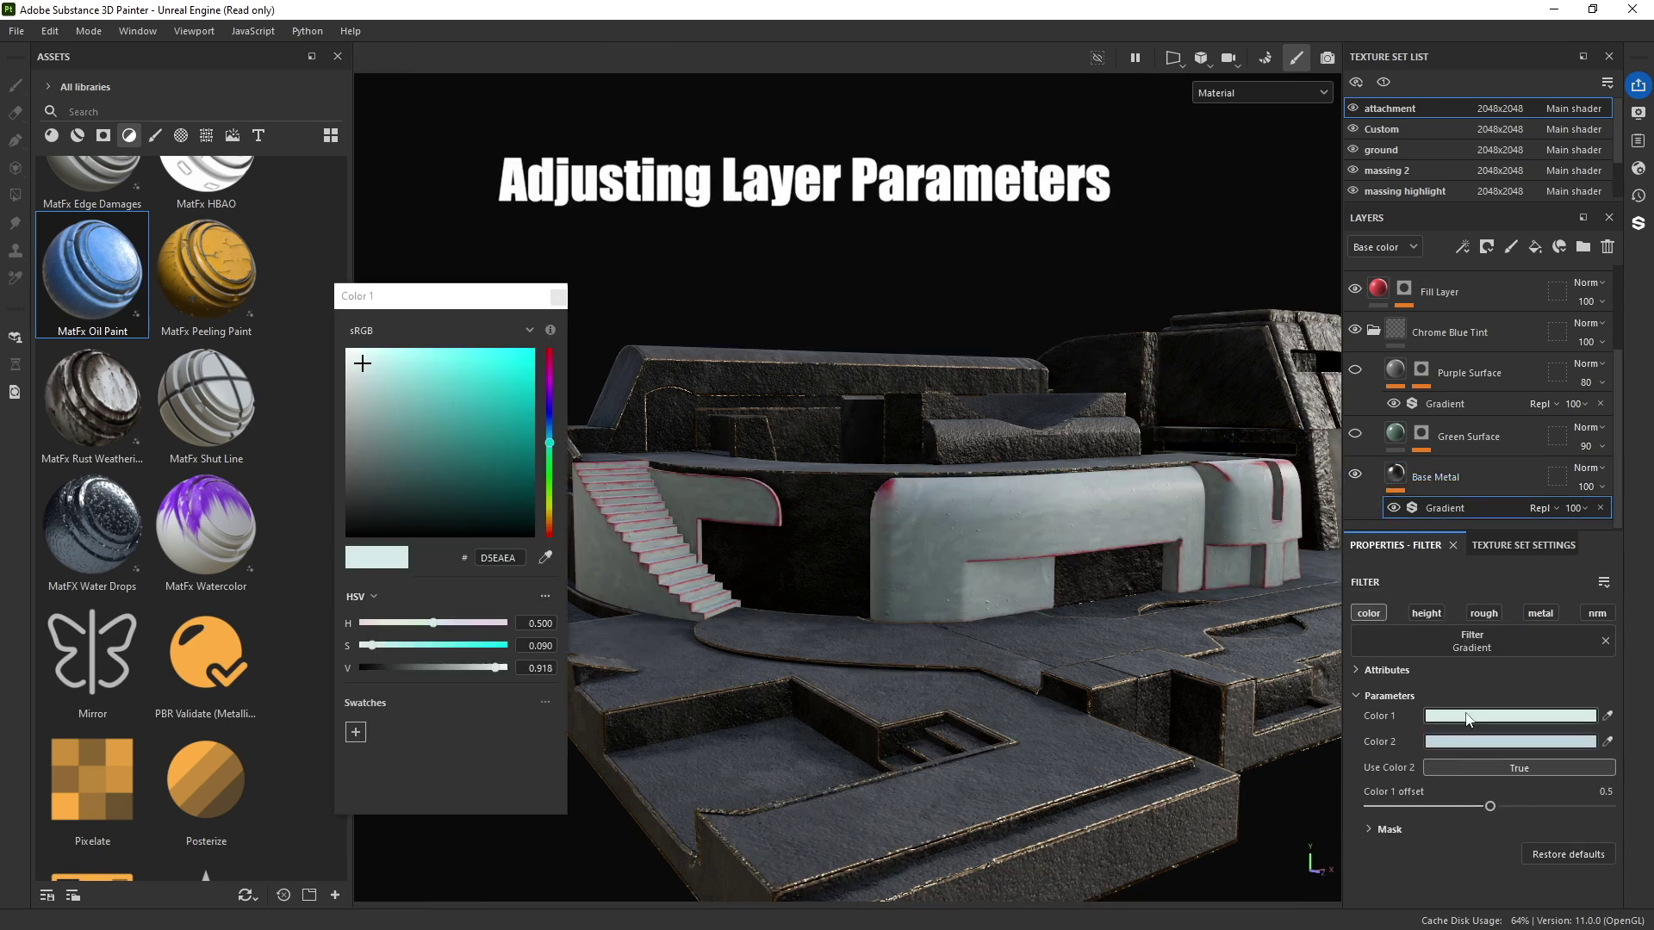
{"action": "left_click_drag", "start_coordinate": [548, 354], "coordinate": [480, 354]}
{"action": "left_click", "coordinate": [467, 350]}
Step: Try a red shade for Color 2 of the Base Metal gradient and inspect the tinted panels from several angles
{"action": "left_click", "coordinate": [1469, 741]}
{"action": "left_click", "coordinate": [548, 350]}
{"action": "left_click", "coordinate": [489, 355]}
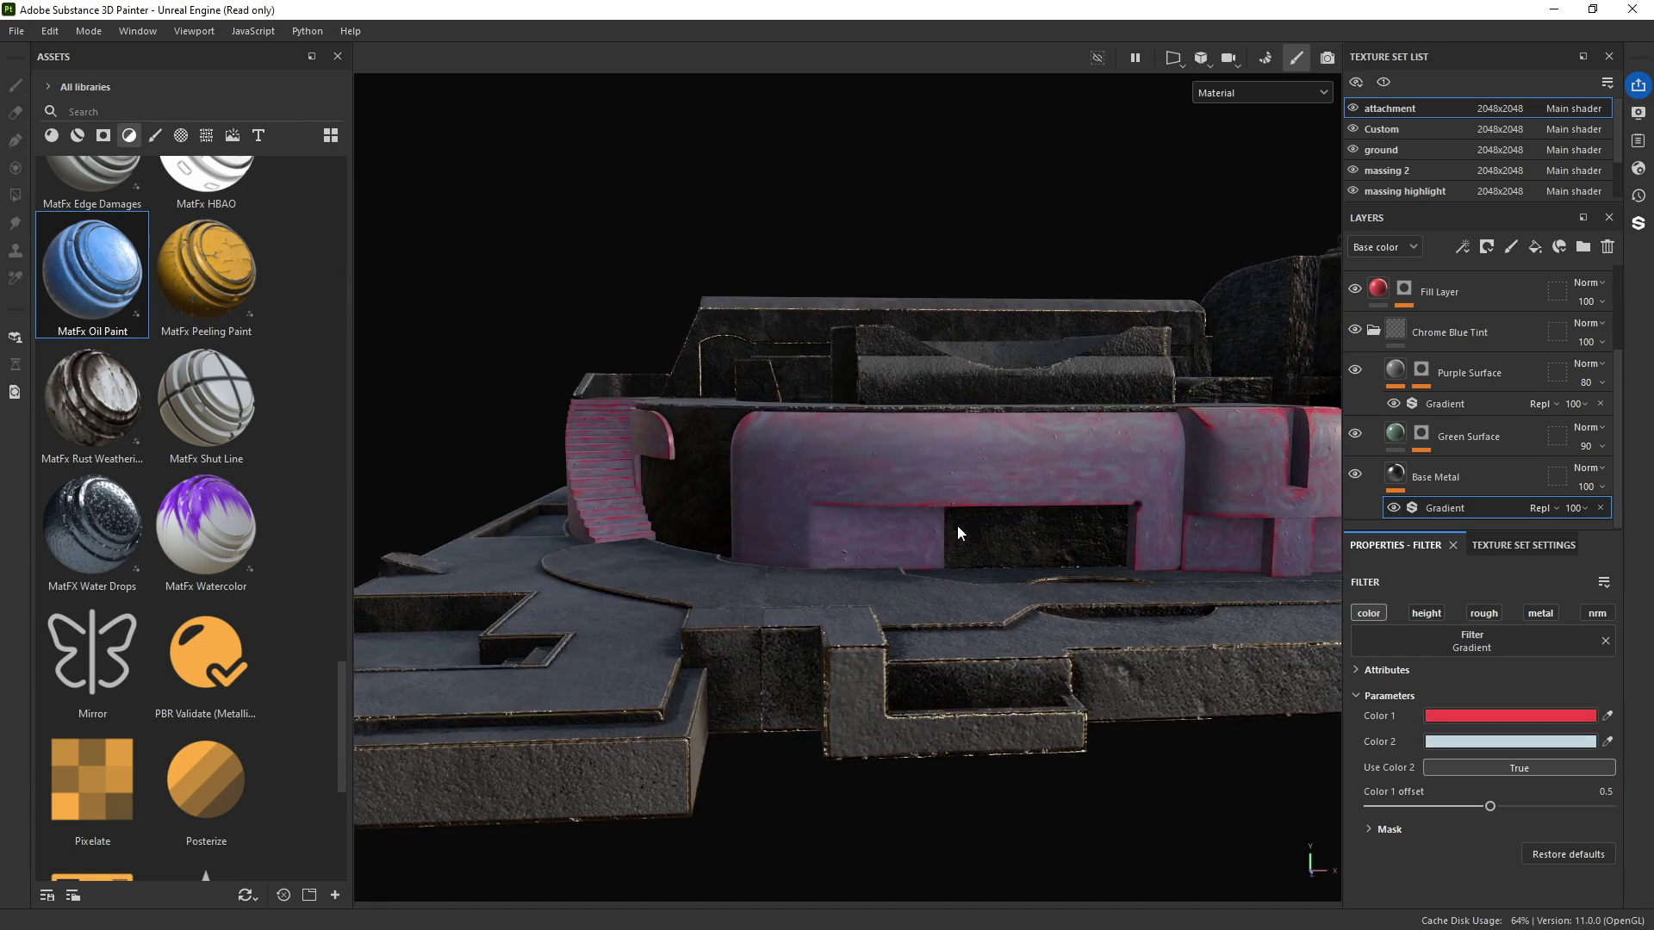
{"action": "left_click_drag", "start_coordinate": [1034, 462], "coordinate": [742, 465], "text": "alt"}
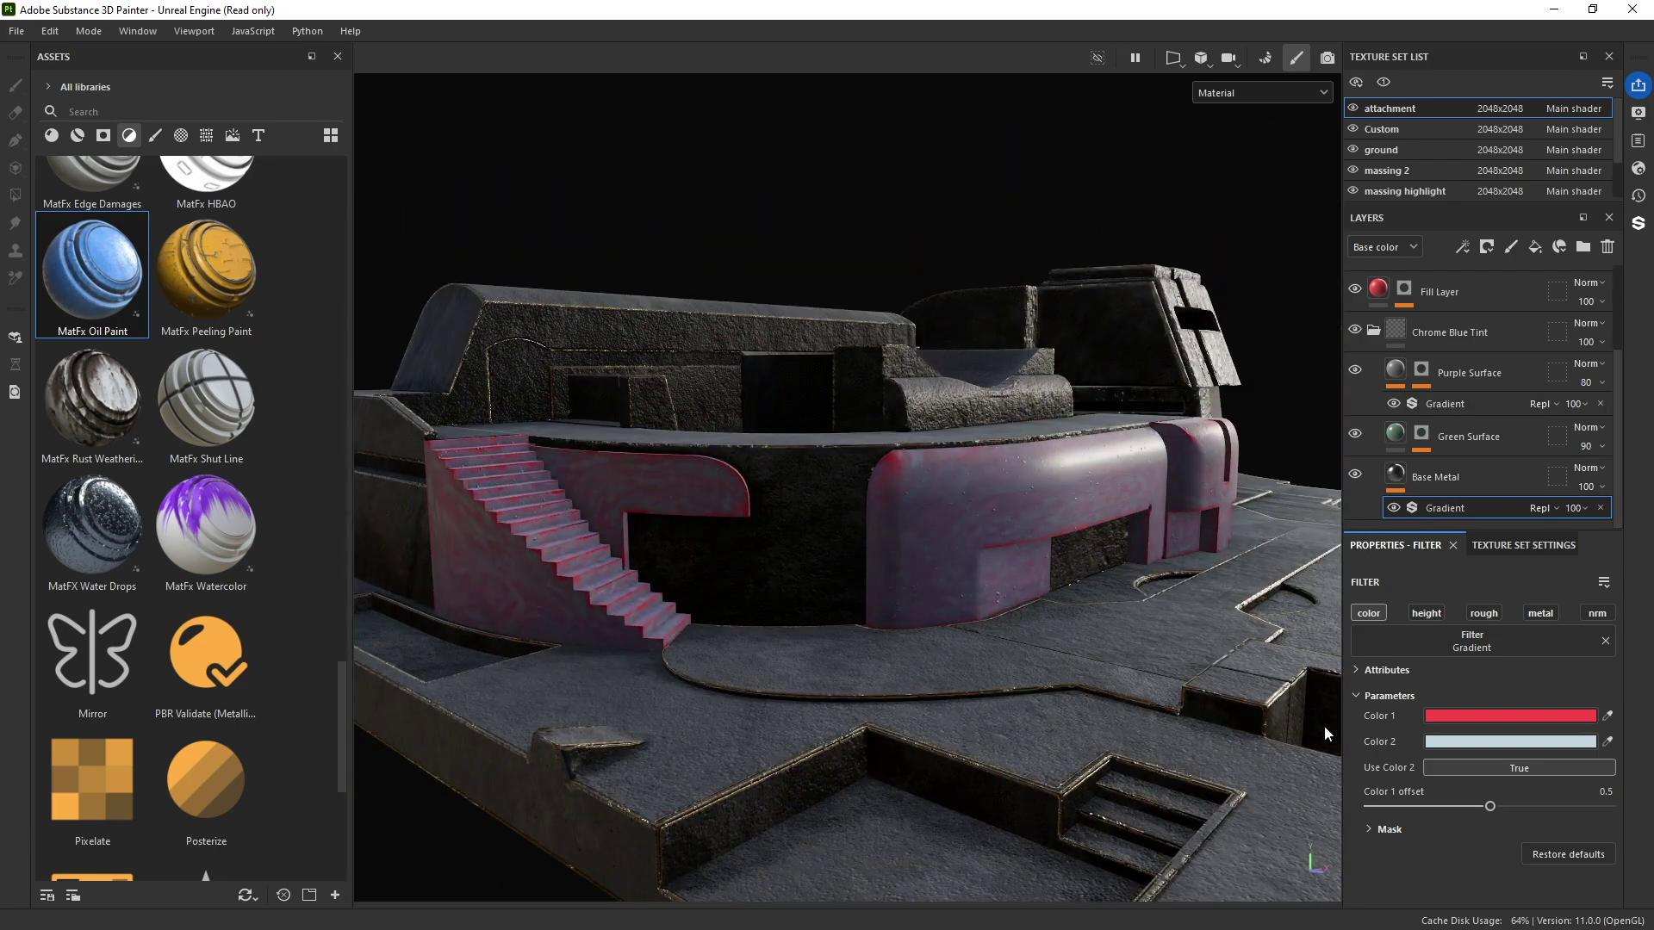
{"action": "left_click_drag", "start_coordinate": [1066, 521], "coordinate": [947, 548], "text": "alt"}
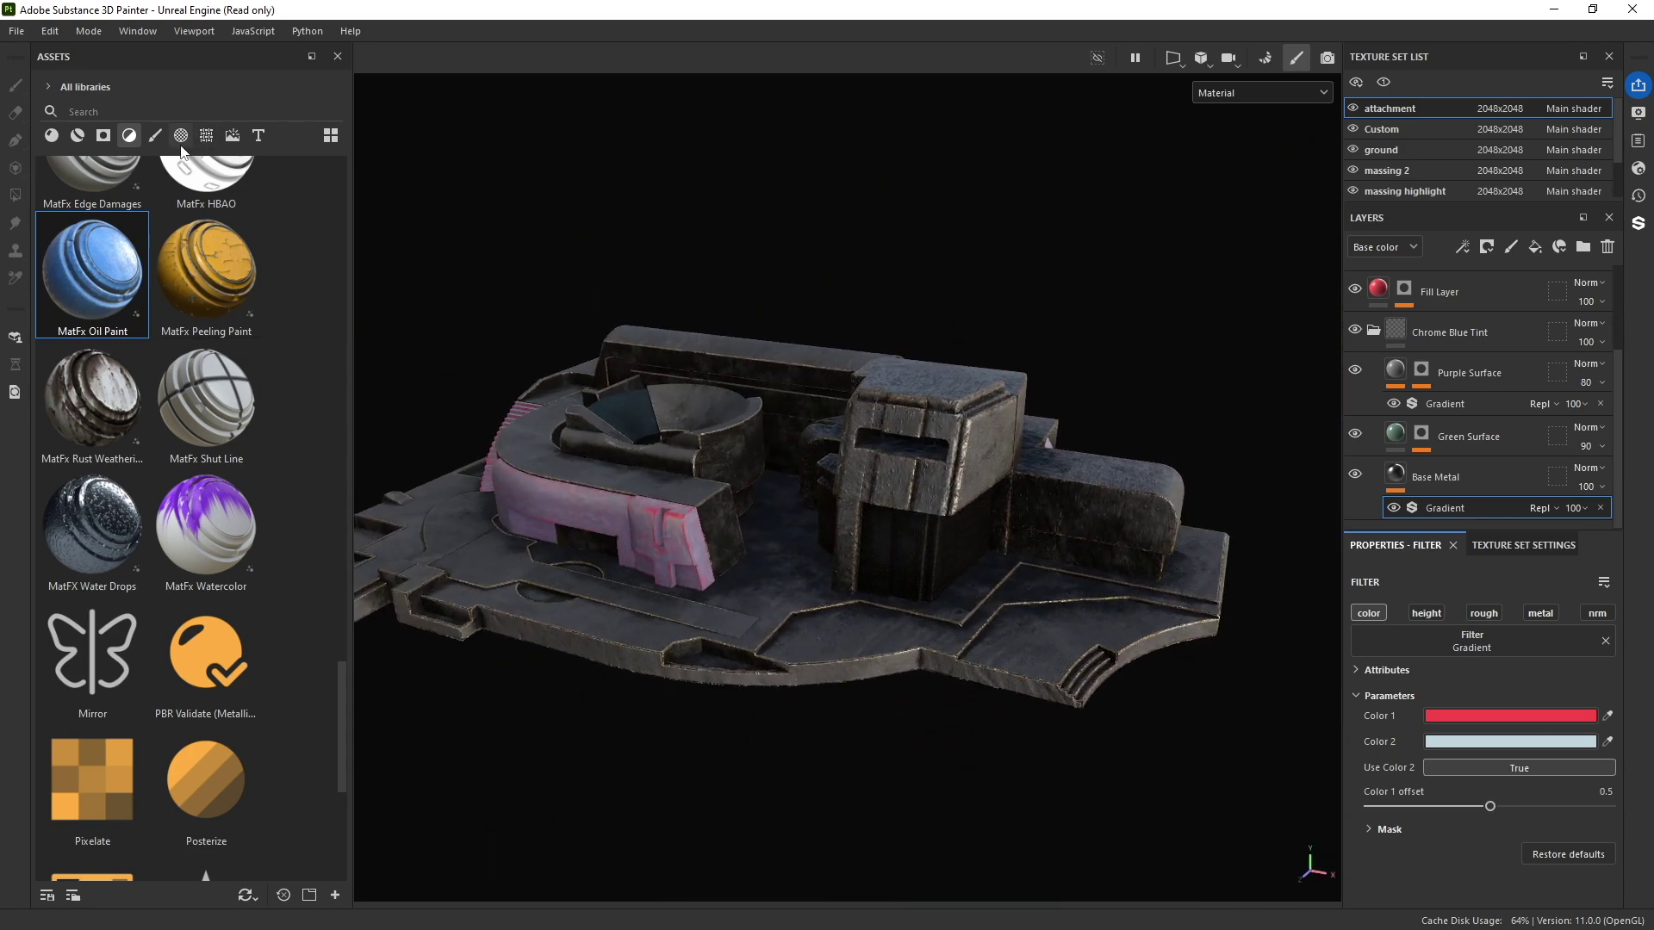
Step: Find the Barcode texture in the asset library and try it out over the low block beside the tower
{"action": "left_click", "coordinate": [182, 136]}
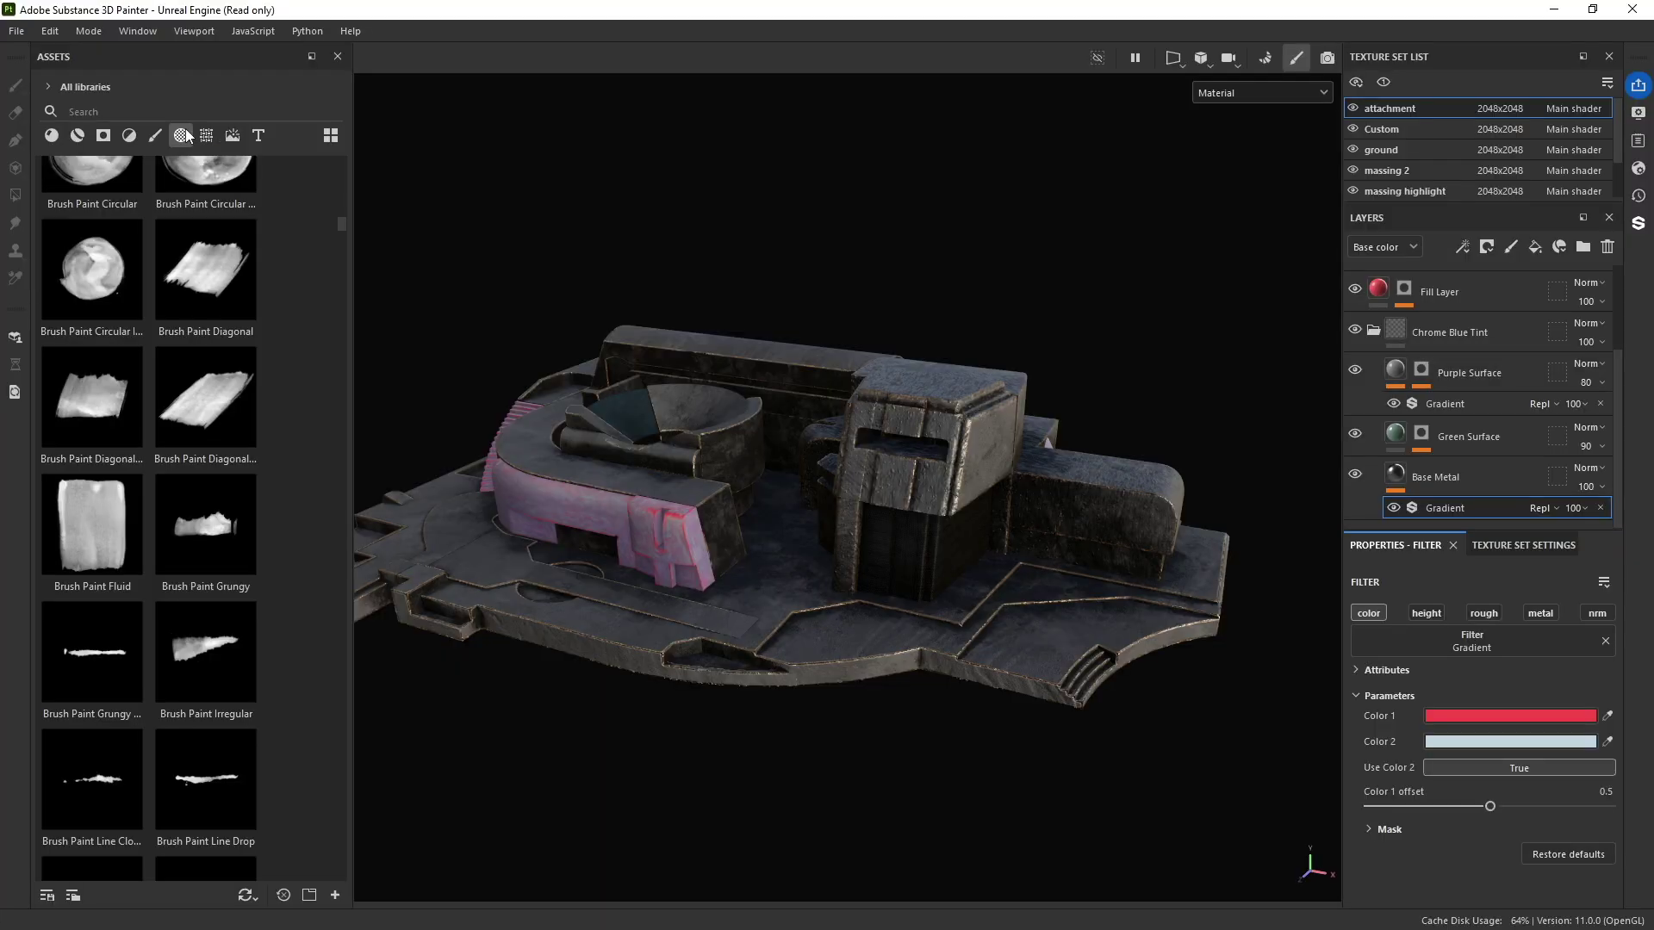
{"action": "scroll", "coordinate": [247, 424], "scroll_direction": "up", "scroll_amount": 5}
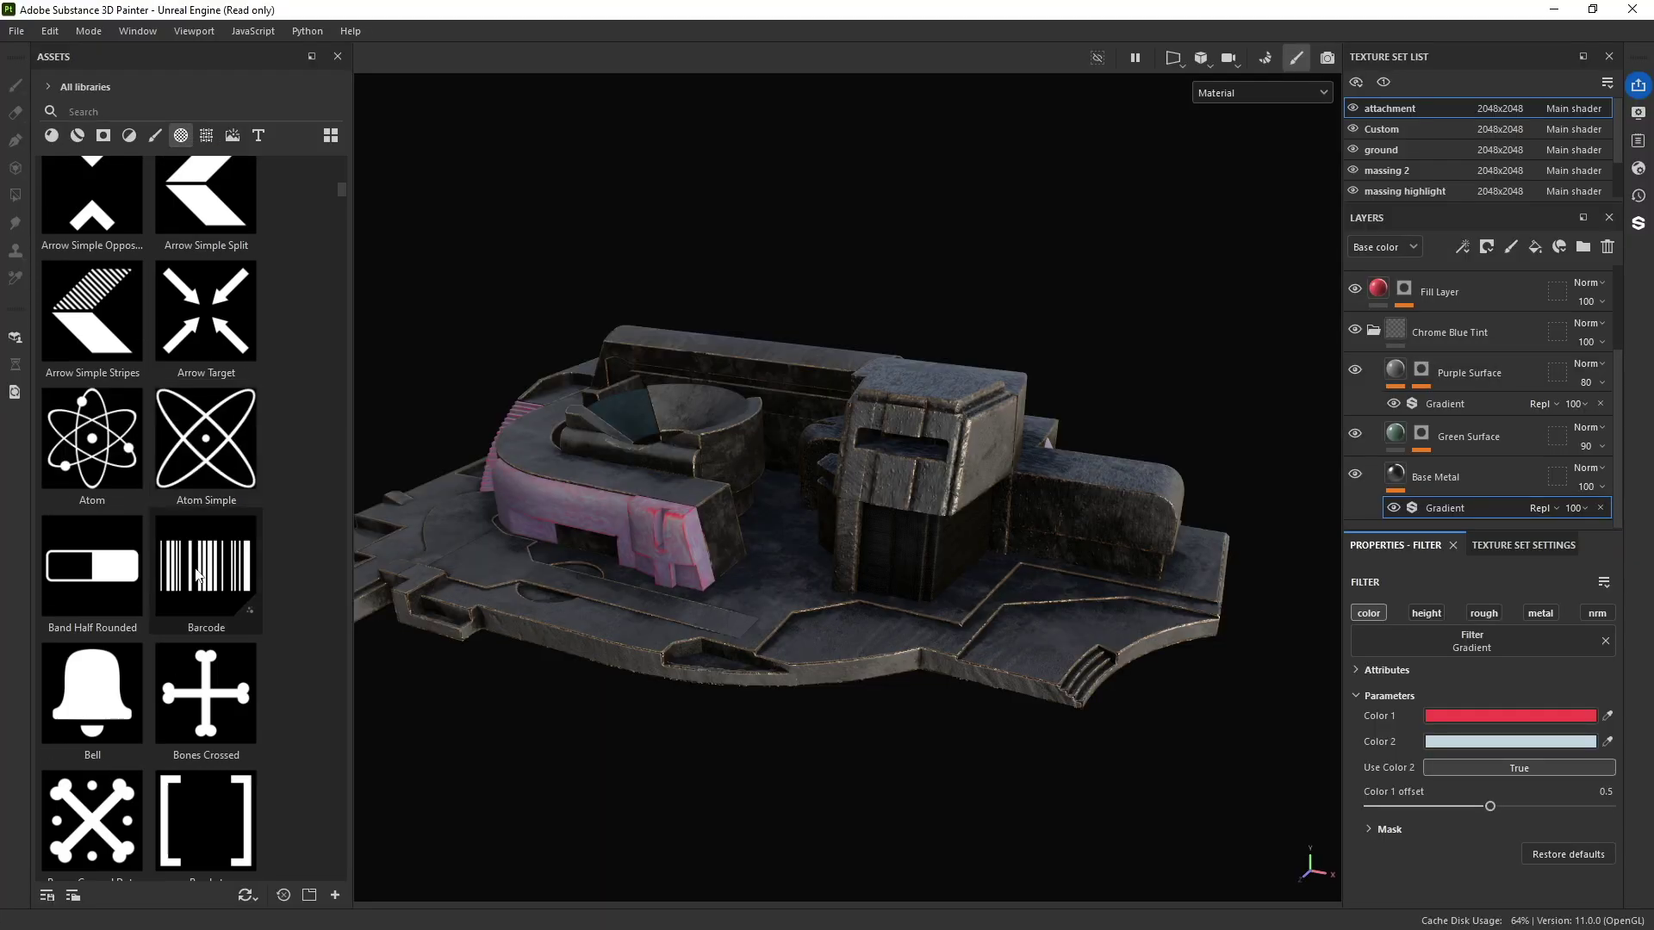
{"action": "left_click_drag", "start_coordinate": [191, 575], "coordinate": [1084, 535]}
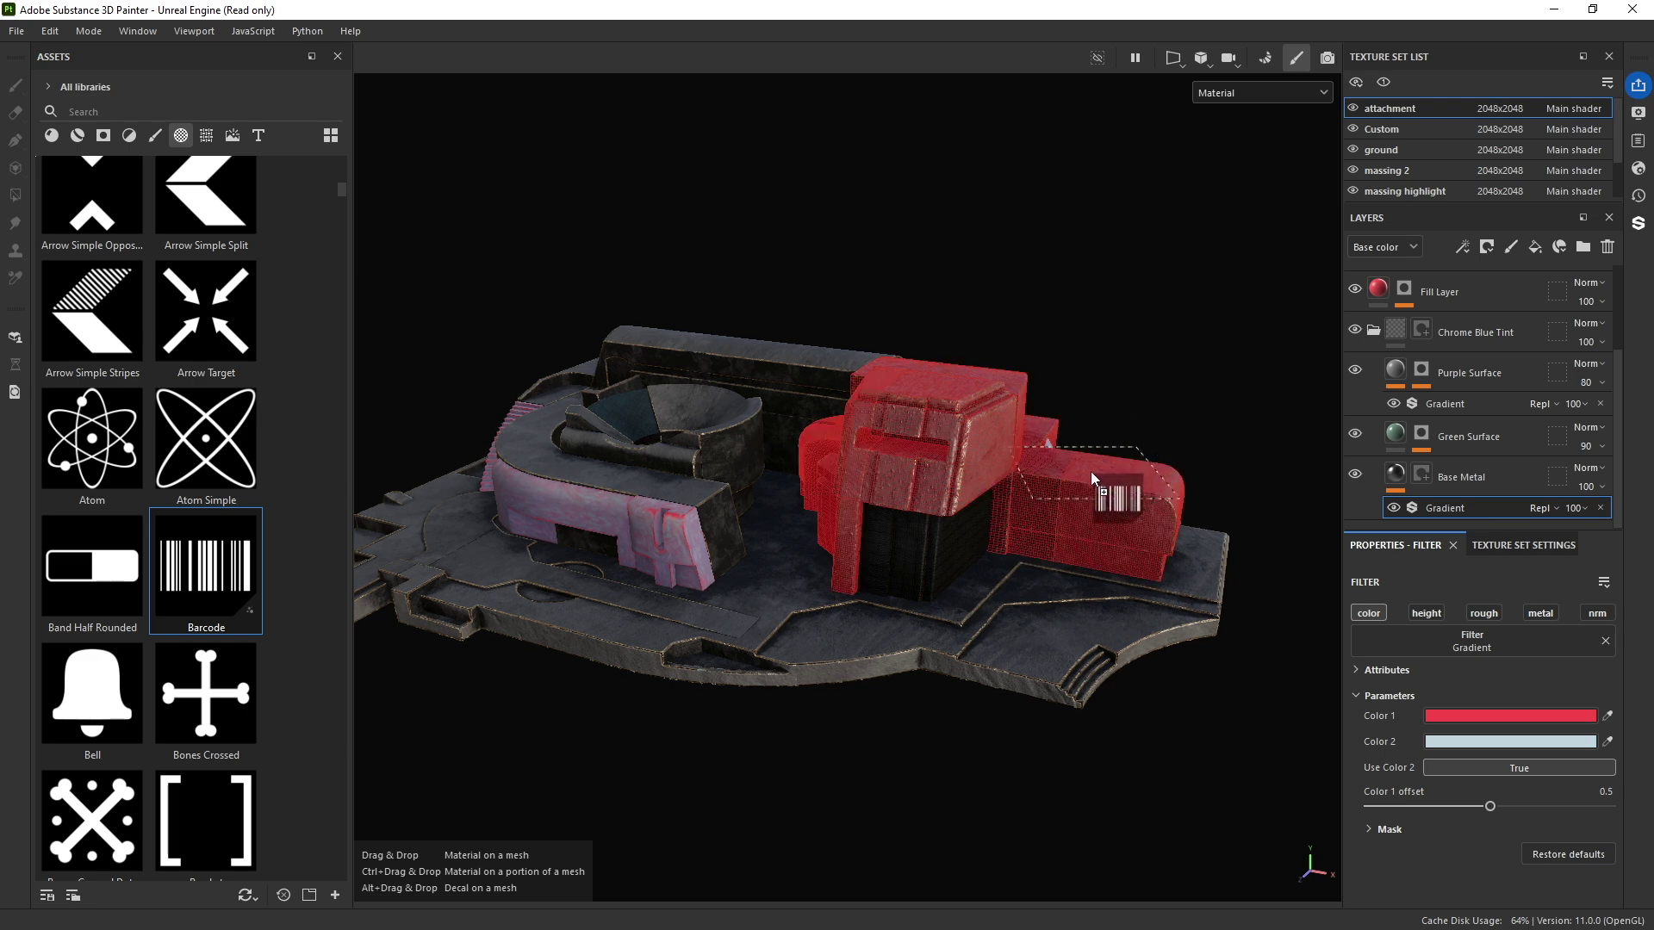
{"action": "left_click_drag", "start_coordinate": [1091, 472], "coordinate": [191, 542]}
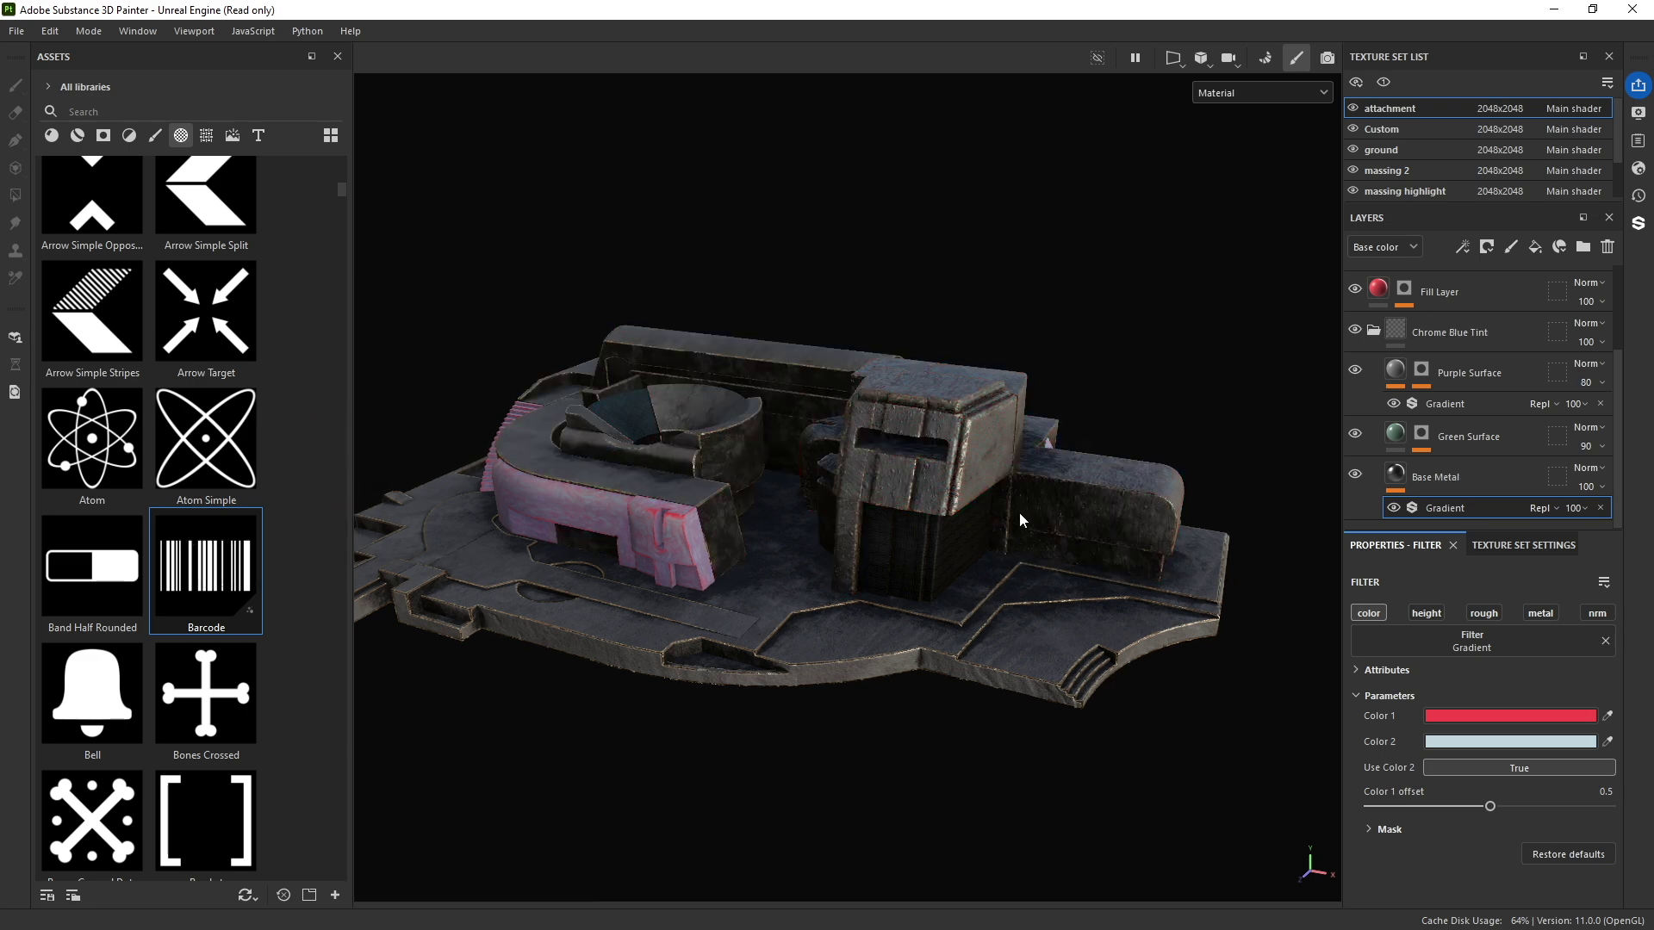
Step: Switch the viewport to orthographic view and look at the building from directly above
{"action": "left_click_drag", "start_coordinate": [1020, 520], "coordinate": [763, 615], "text": "alt"}
{"action": "middle_click_drag", "start_coordinate": [918, 536], "coordinate": [805, 490], "text": "alt"}
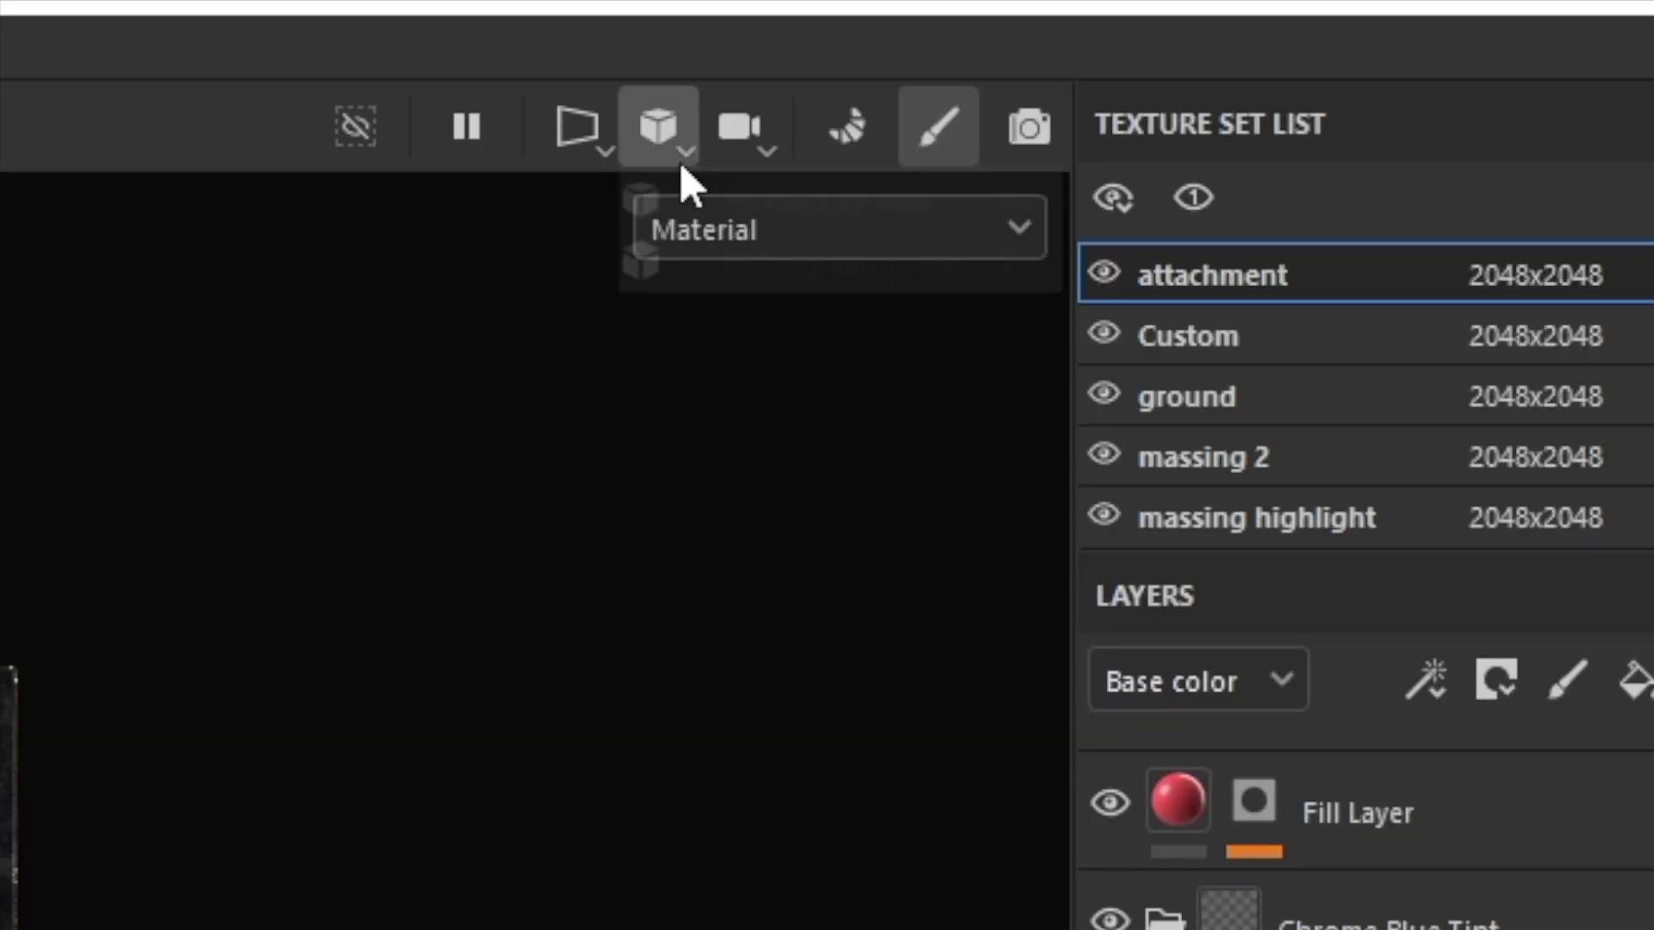
{"action": "left_click", "coordinate": [1208, 68]}
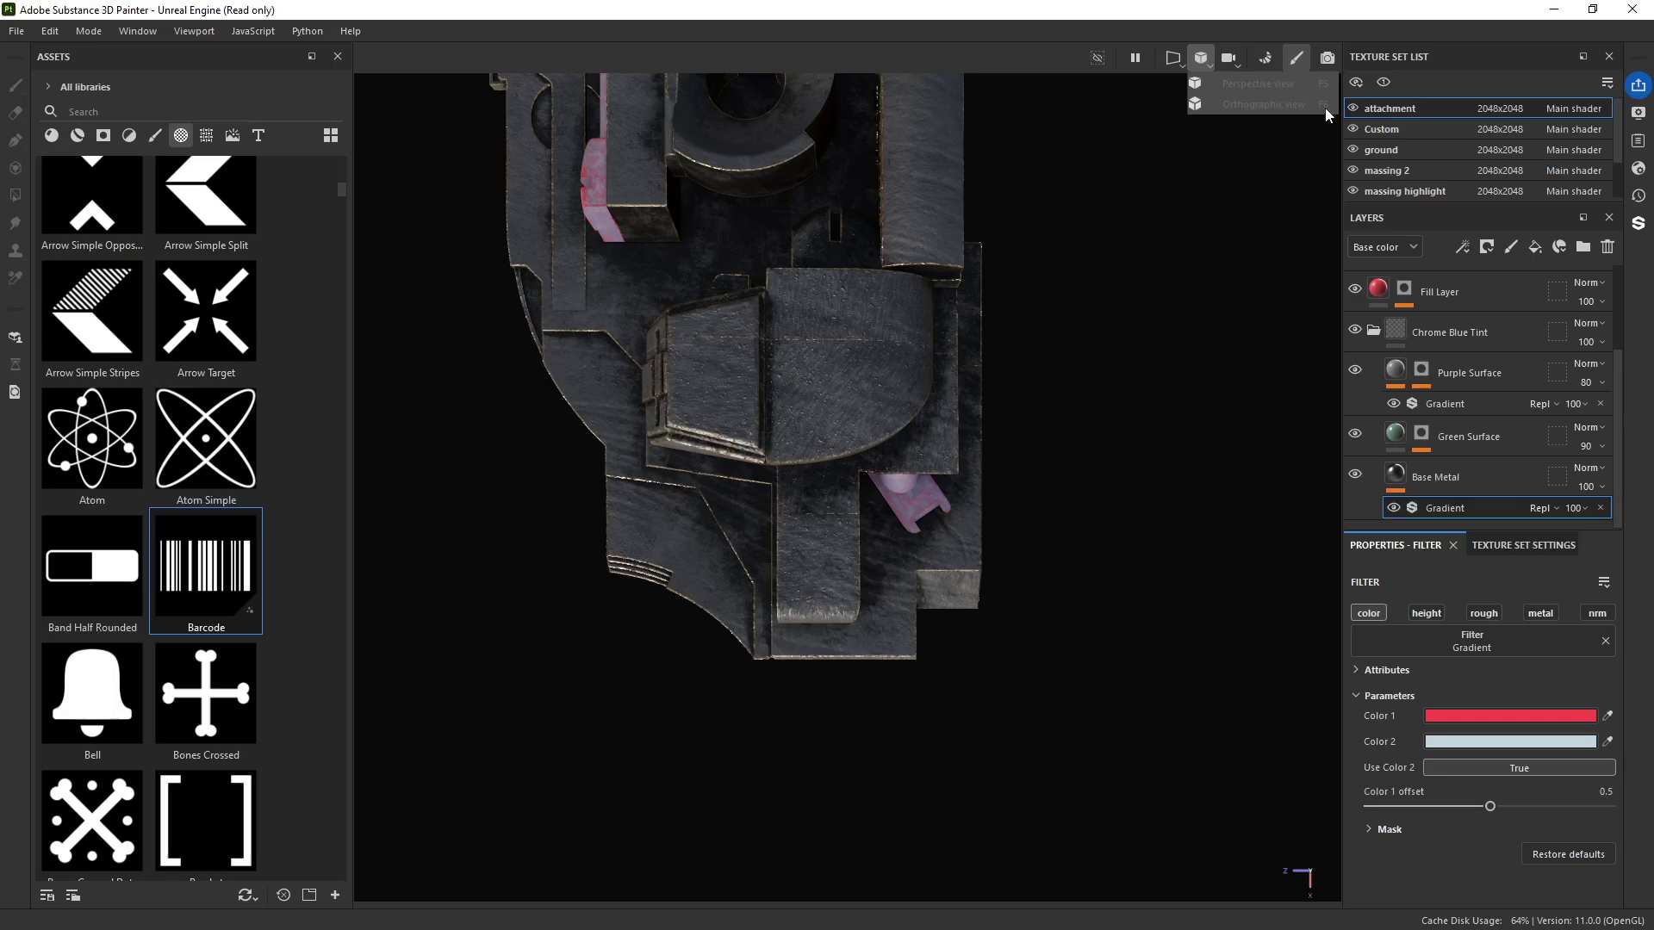
{"action": "left_click", "coordinate": [659, 573]}
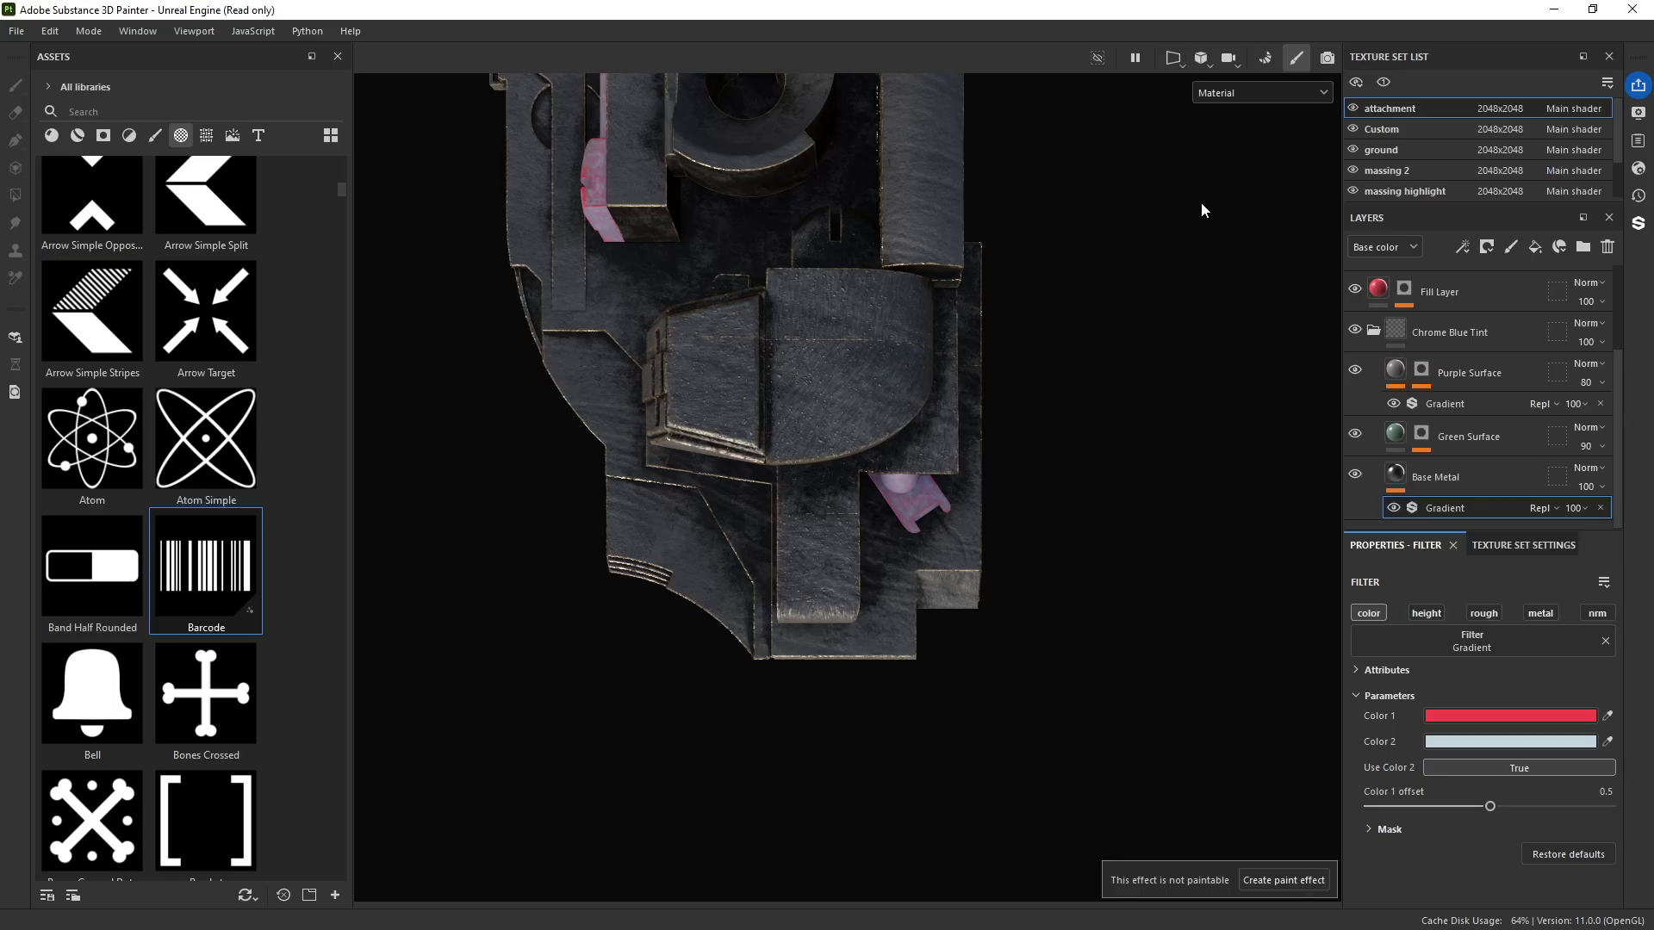
Step: Examine the building at different zooms and angles in orthographic view, finishing with a top view of the low block
{"action": "scroll", "coordinate": [858, 329], "scroll_direction": "up", "scroll_amount": 5}
{"action": "scroll", "coordinate": [849, 341], "scroll_direction": "down", "scroll_amount": 5}
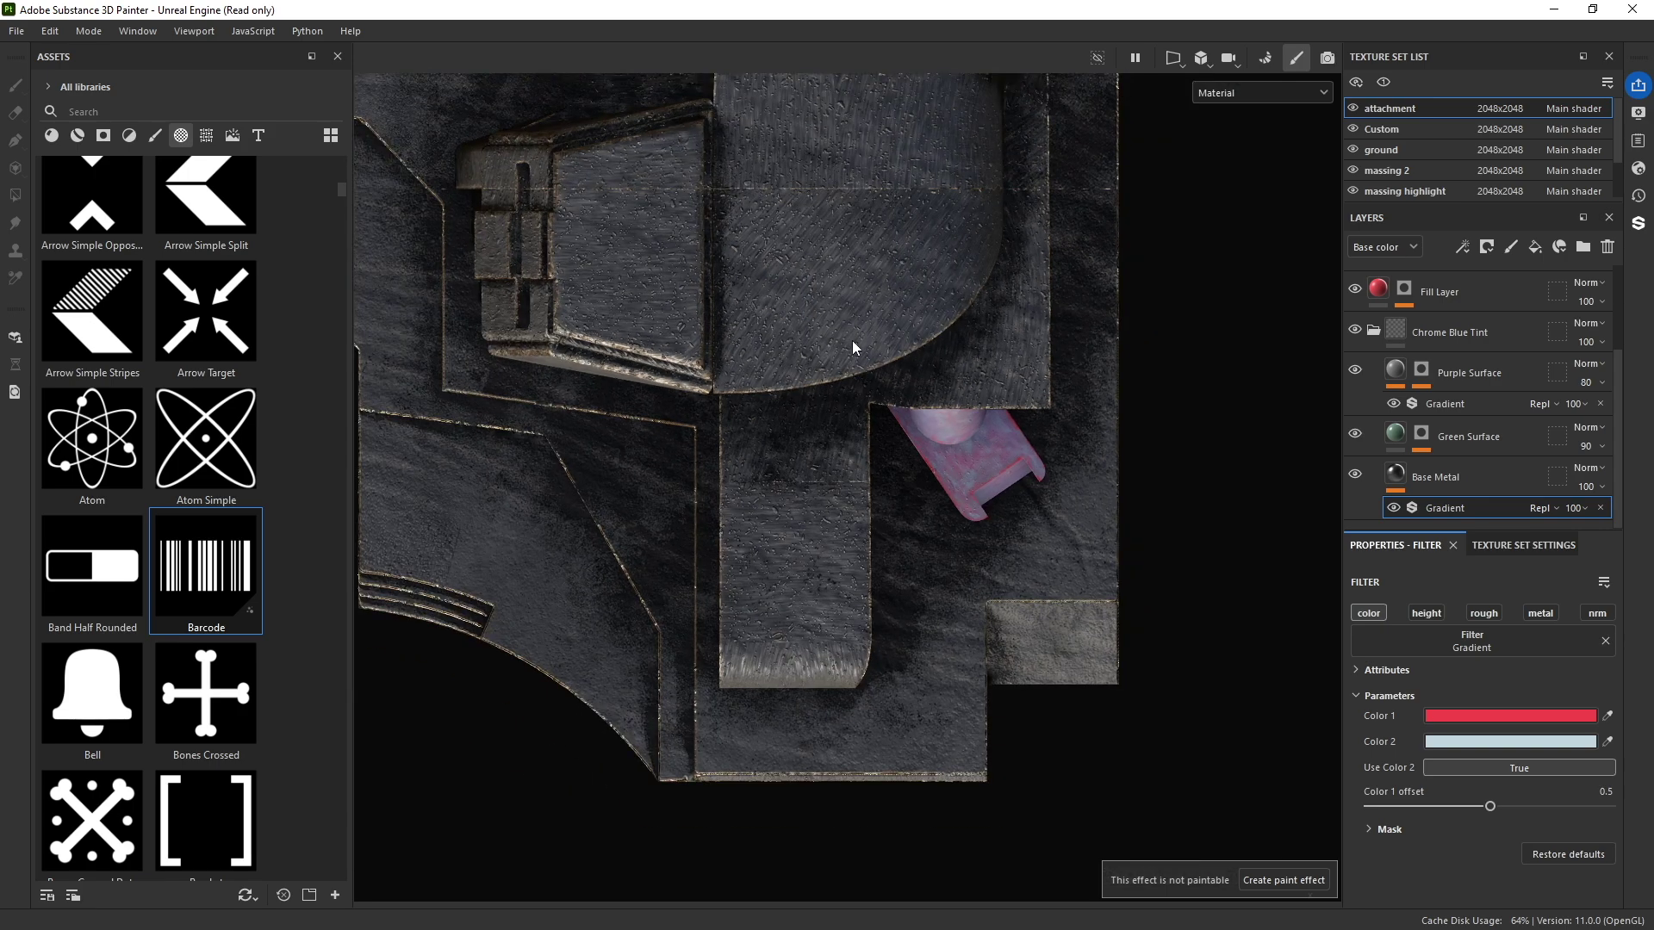
{"action": "scroll", "coordinate": [842, 355], "scroll_direction": "down", "scroll_amount": 5}
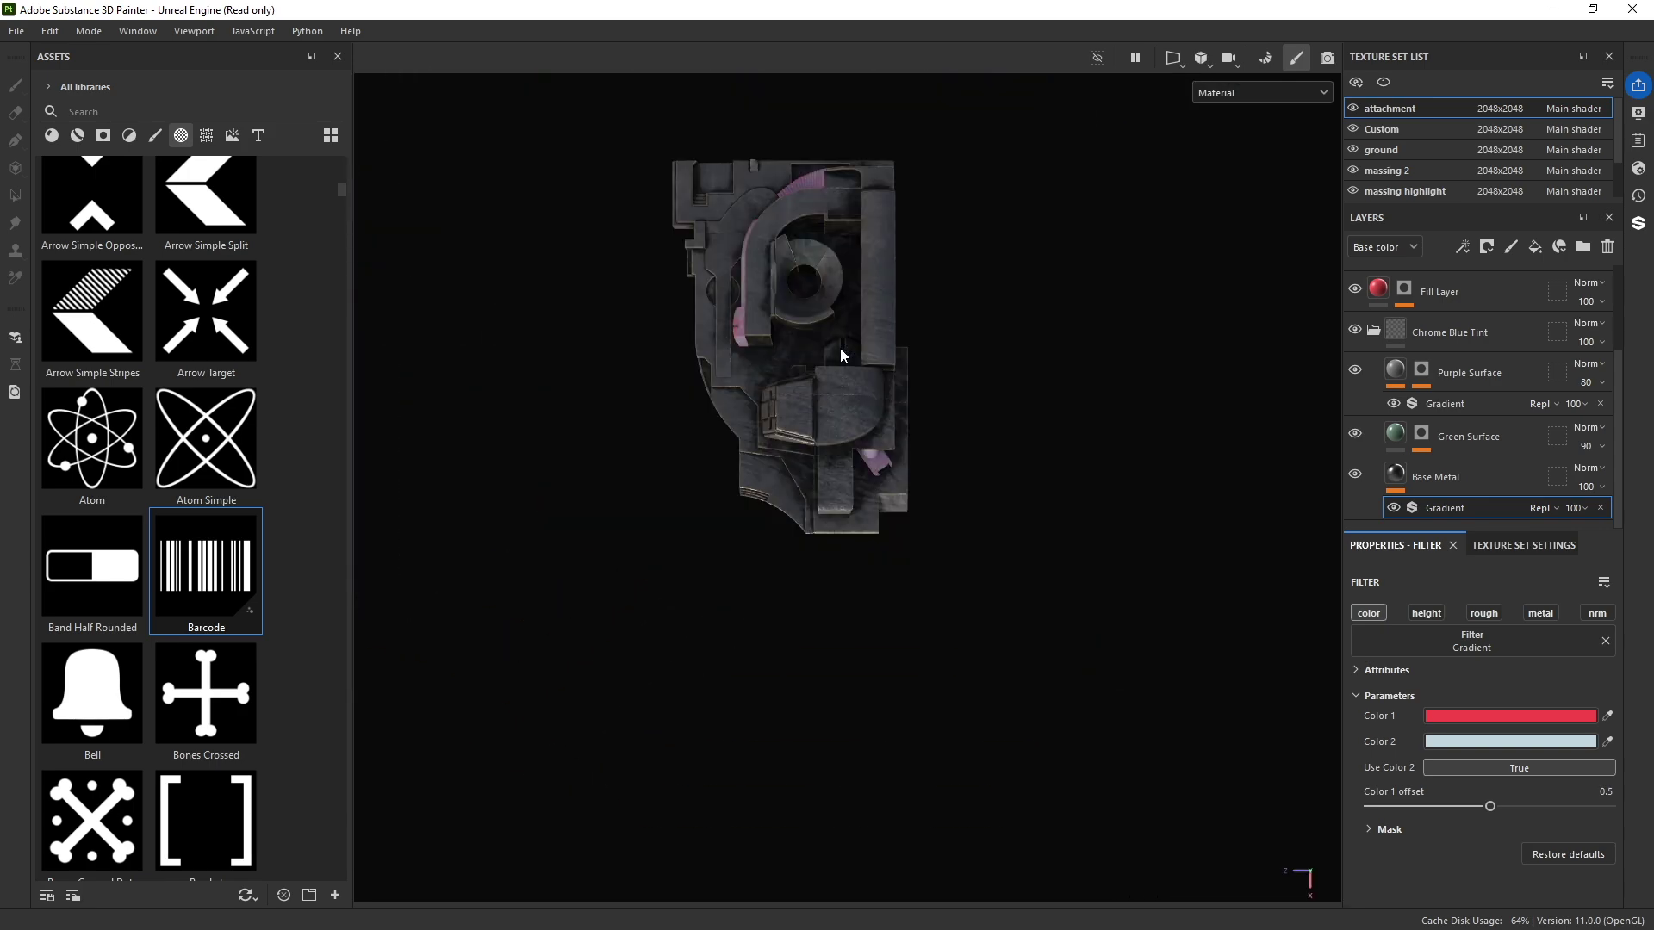
{"action": "scroll", "coordinate": [842, 355], "scroll_direction": "up", "scroll_amount": 5}
{"action": "mouse_move", "coordinate": [831, 381]}
{"action": "left_mouse_down", "text": "alt"}
{"action": "mouse_move", "coordinate": [846, 386]}
{"action": "mouse_move", "coordinate": [846, 365]}
{"action": "left_mouse_up", "text": "alt"}
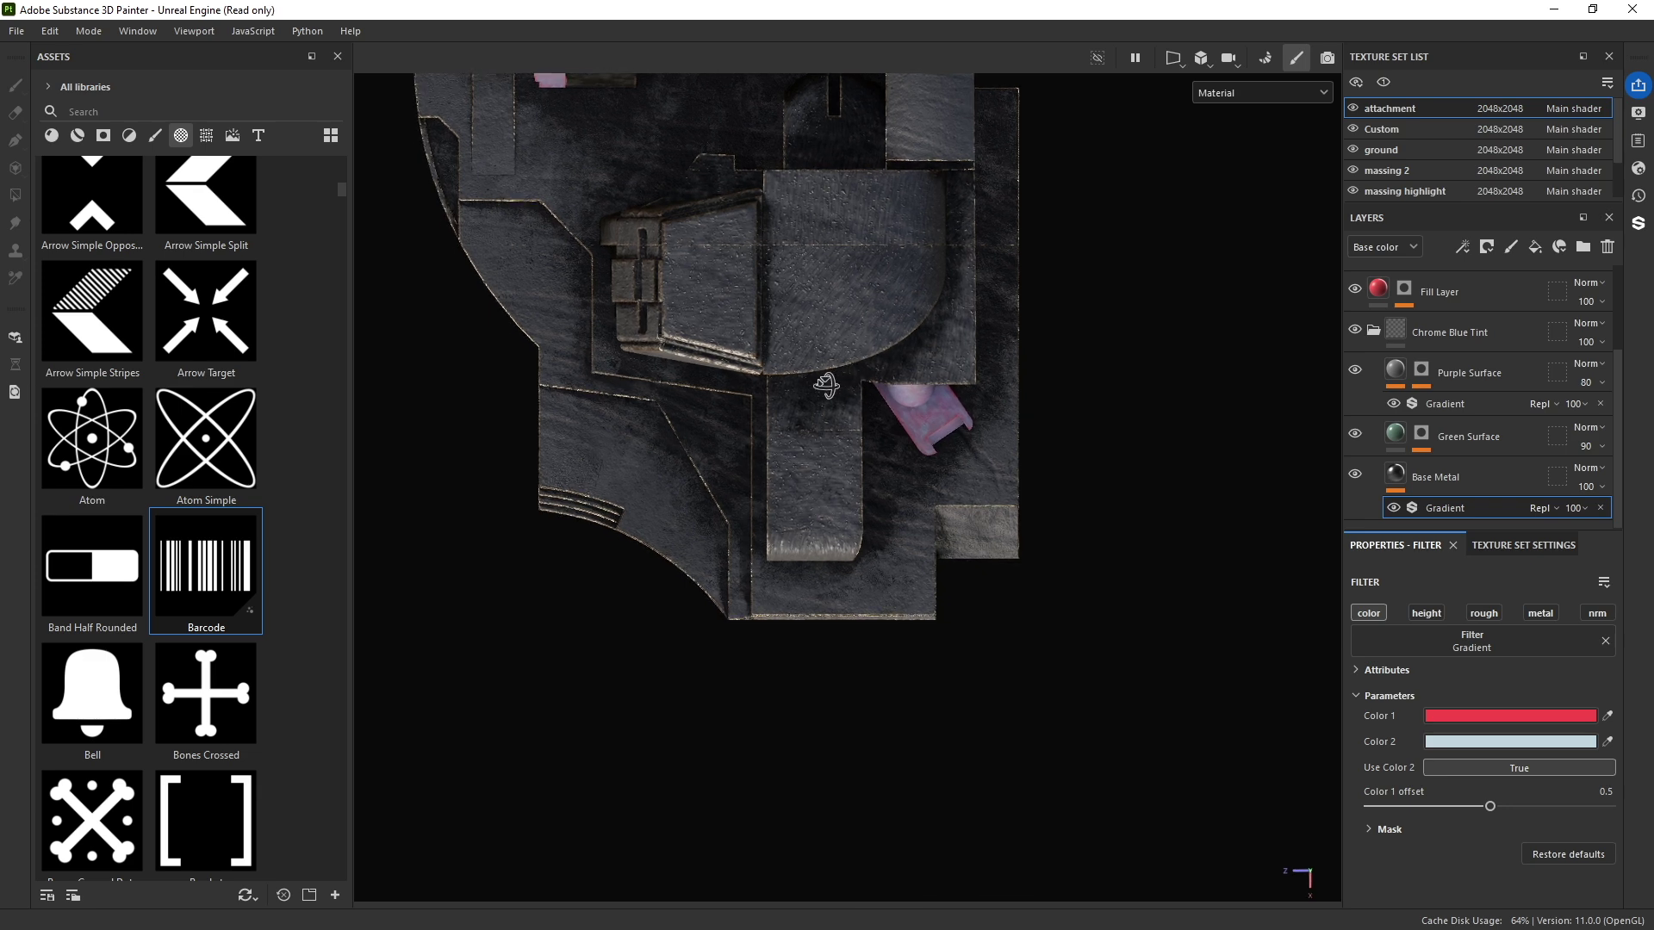
{"action": "left_click_drag", "start_coordinate": [827, 381], "coordinate": [1047, 98], "text": "alt"}
{"action": "left_click_drag", "start_coordinate": [957, 179], "coordinate": [945, 367], "text": "alt"}
{"action": "left_click_drag", "start_coordinate": [638, 354], "coordinate": [616, 464], "text": "alt"}
{"action": "middle_click_drag", "start_coordinate": [616, 463], "coordinate": [596, 465], "text": "alt"}
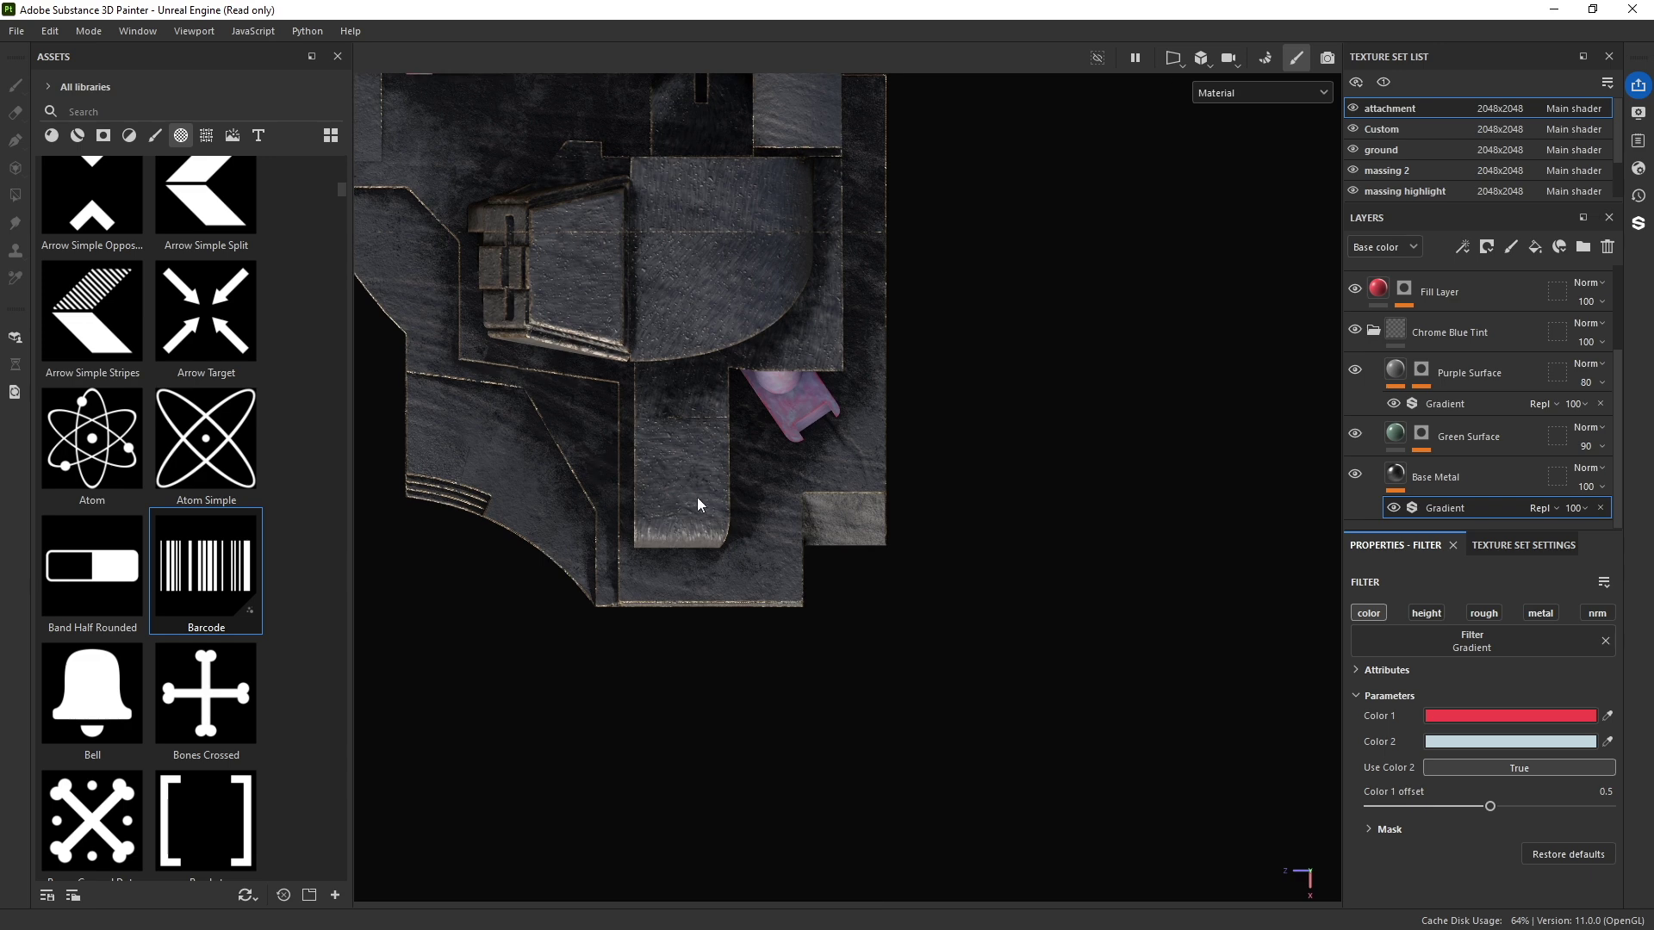
Step: Place the Barcode texture as a height decal on the low block of the massing 2 texture set
{"action": "left_click_drag", "start_coordinate": [241, 573], "coordinate": [679, 508]}
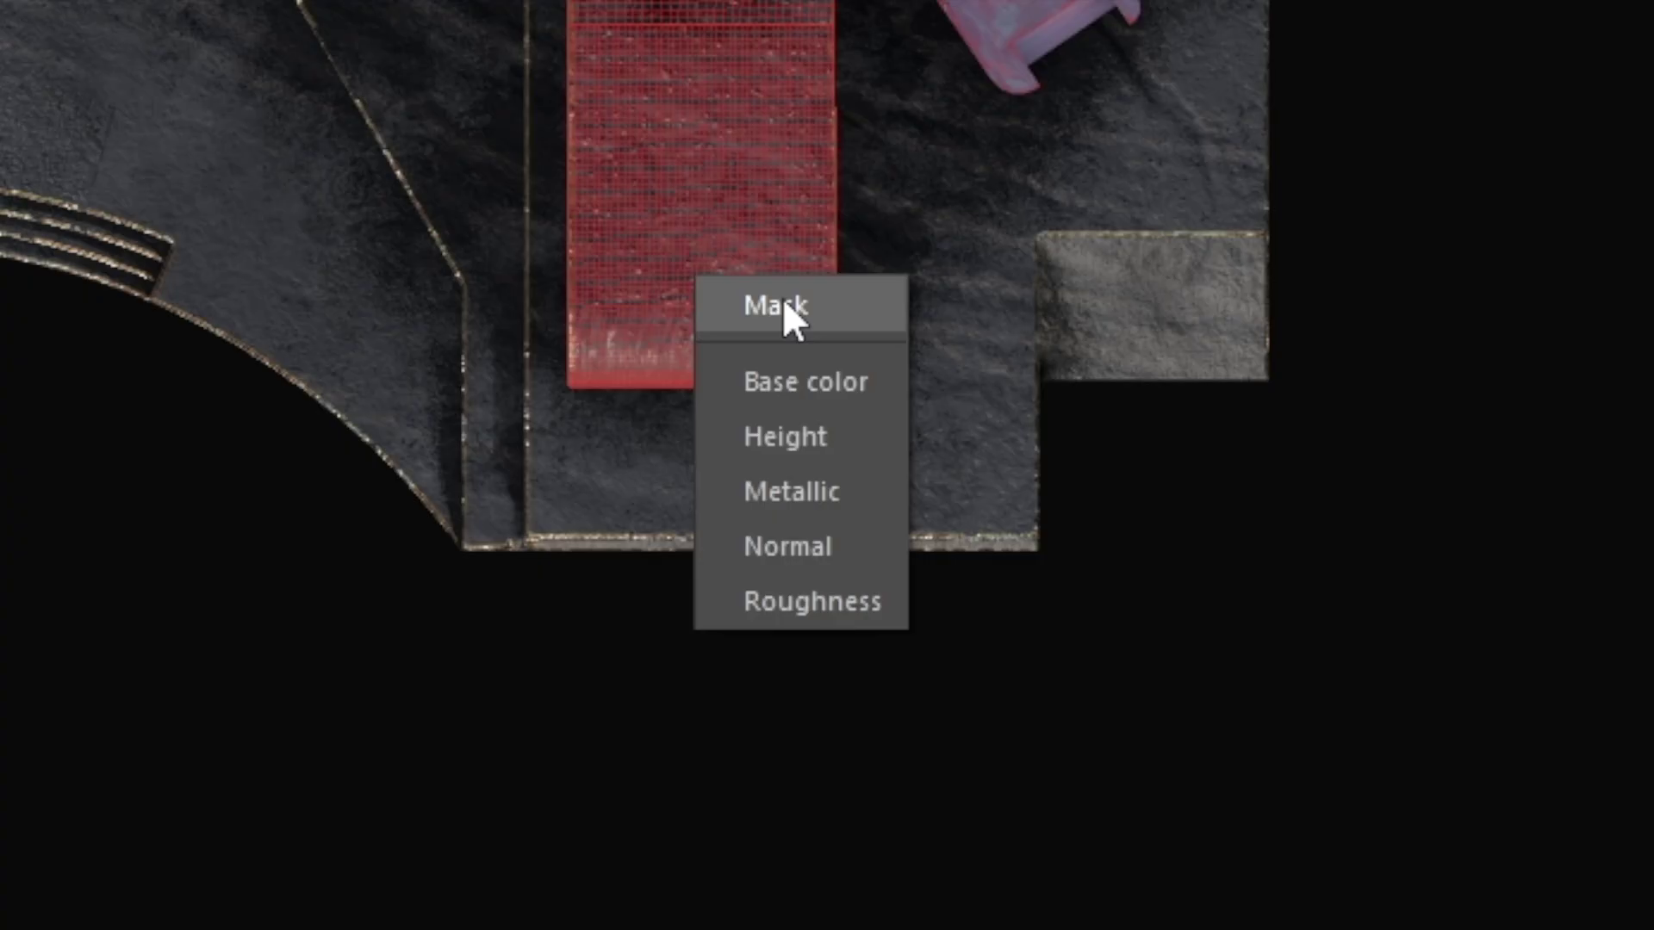
{"action": "left_click", "coordinate": [794, 437]}
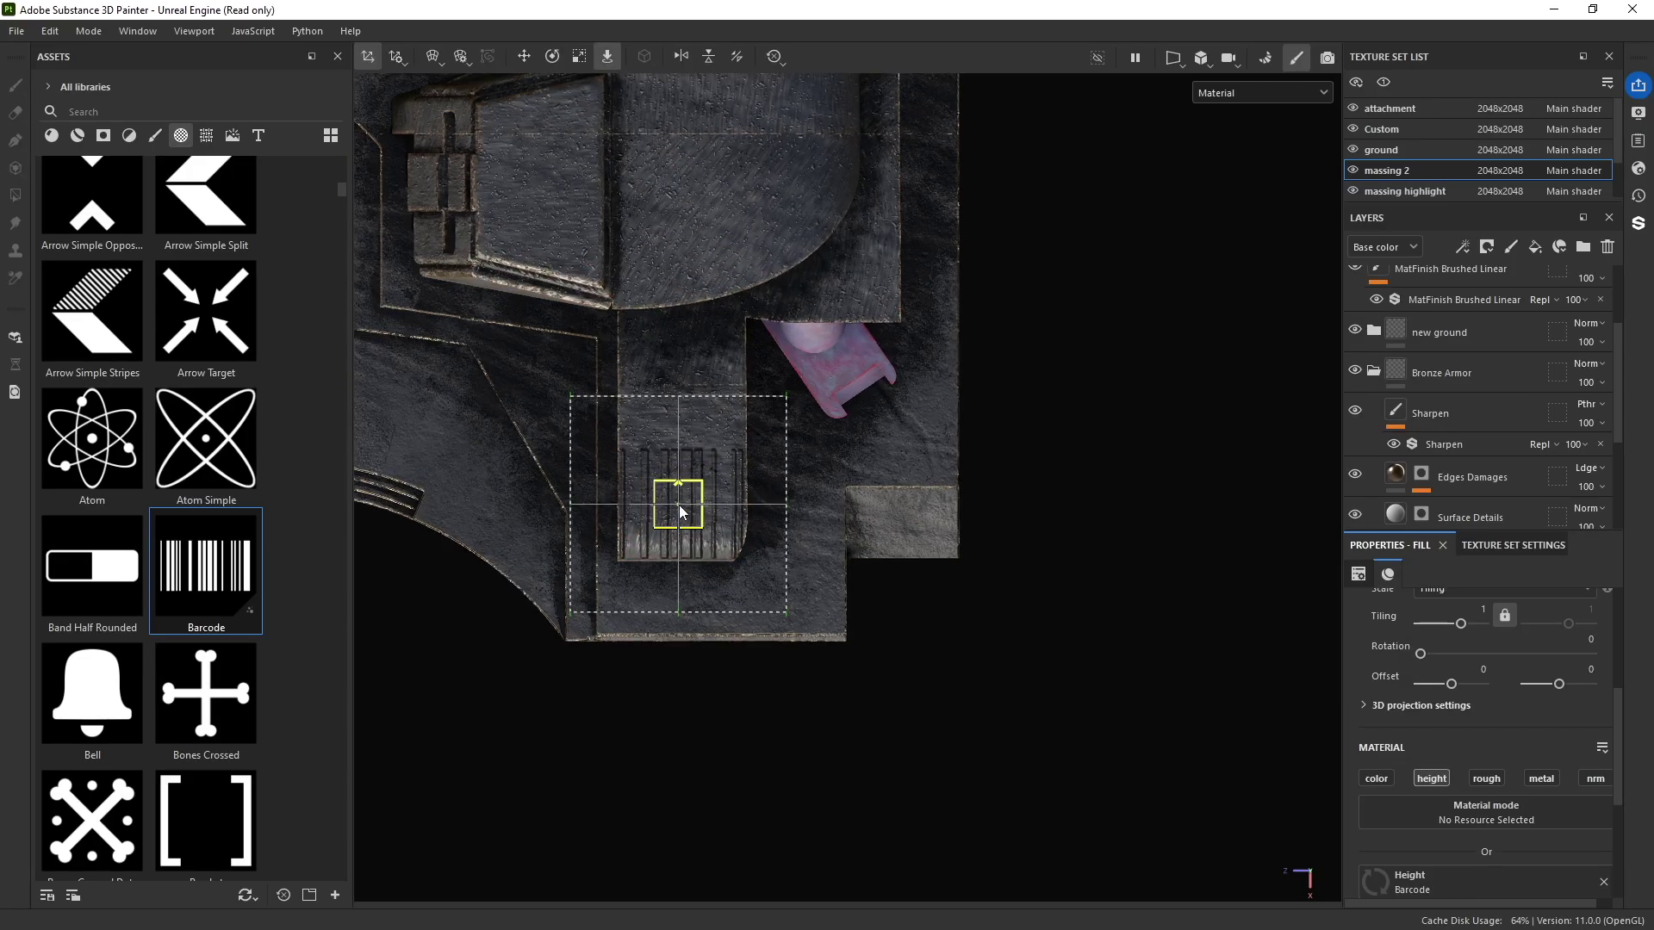
{"action": "scroll", "coordinate": [680, 512], "scroll_direction": "up", "scroll_amount": 2}
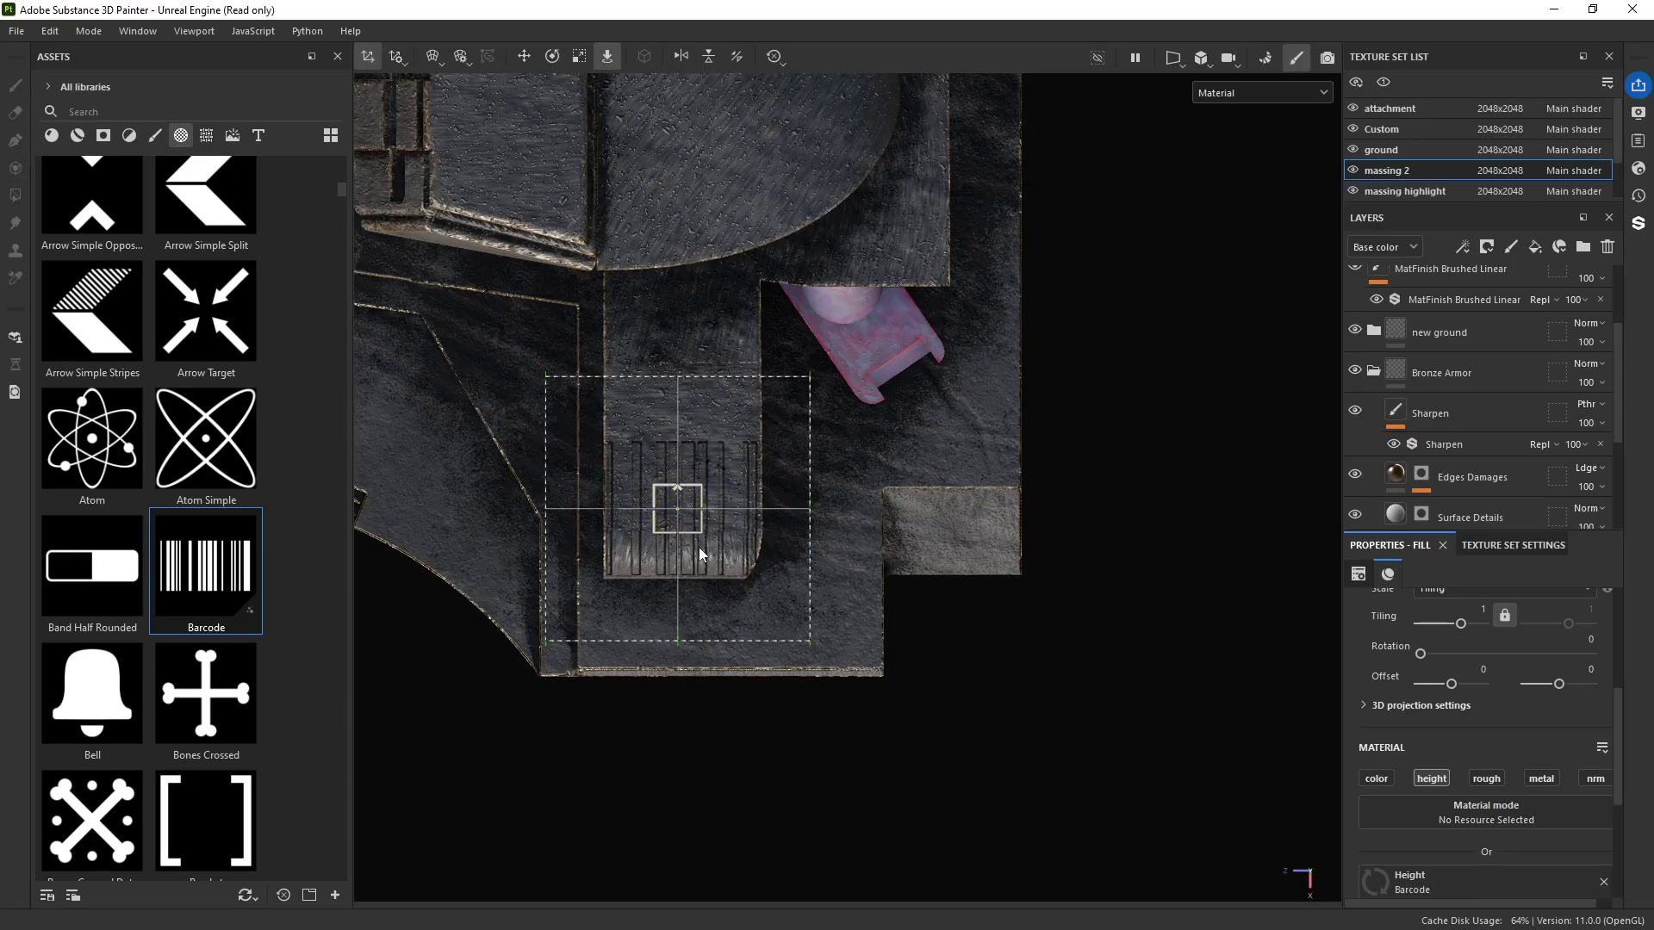
Step: Move the barcode decal slightly along the low block, away from its rounded end
{"action": "left_click_drag", "start_coordinate": [611, 512], "coordinate": [670, 517], "text": "alt"}
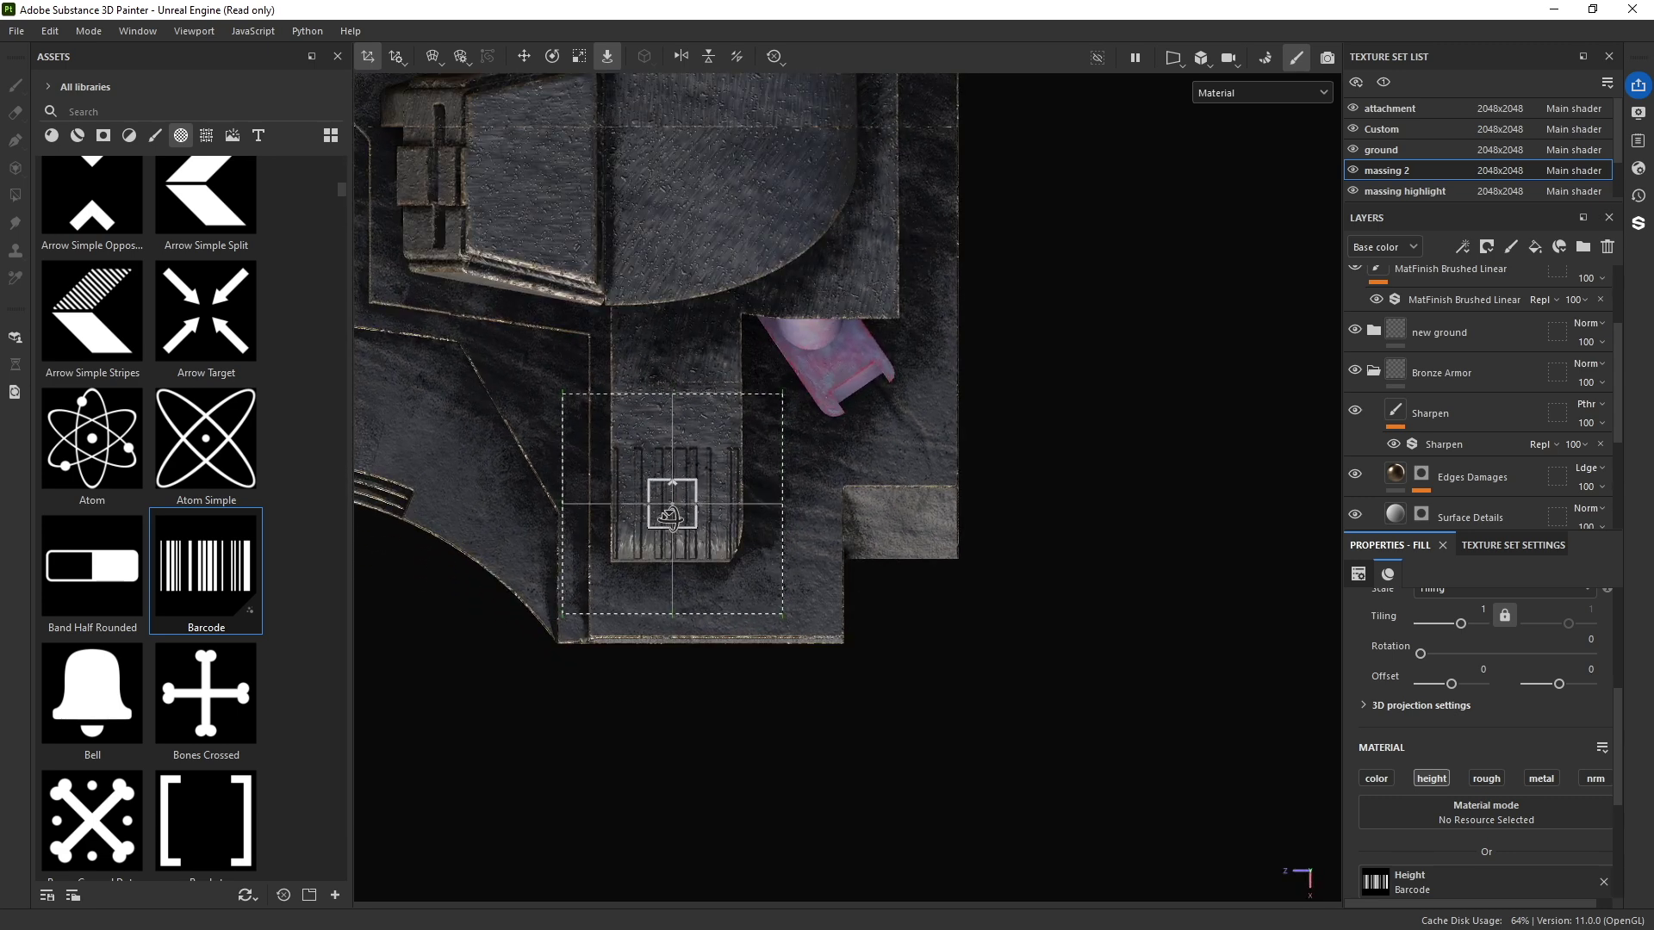
{"action": "key", "text": "w"}
{"action": "mouse_move", "coordinate": [673, 424]}
{"action": "left_mouse_down"}
{"action": "mouse_move", "coordinate": [677, 355]}
{"action": "mouse_move", "coordinate": [676, 430]}
{"action": "mouse_move", "coordinate": [672, 406]}
{"action": "left_mouse_up"}
{"action": "left_click", "coordinate": [679, 393]}
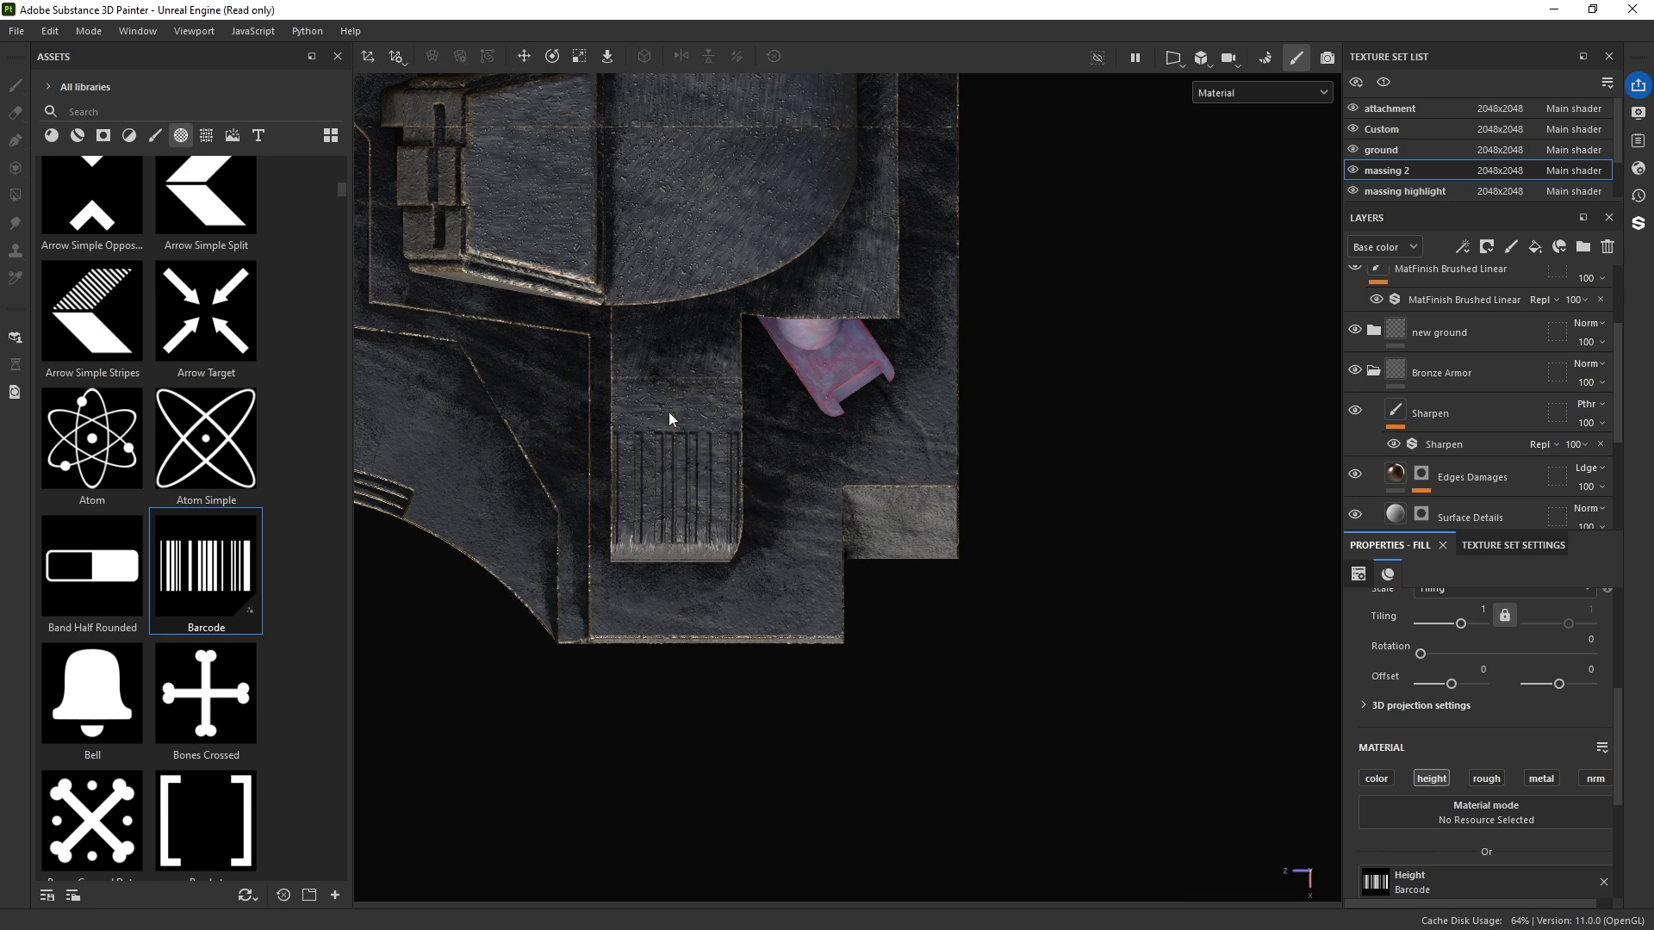
Step: Try rotating the barcode decal diagonally on the block and undo the rotation
{"action": "key", "text": "e"}
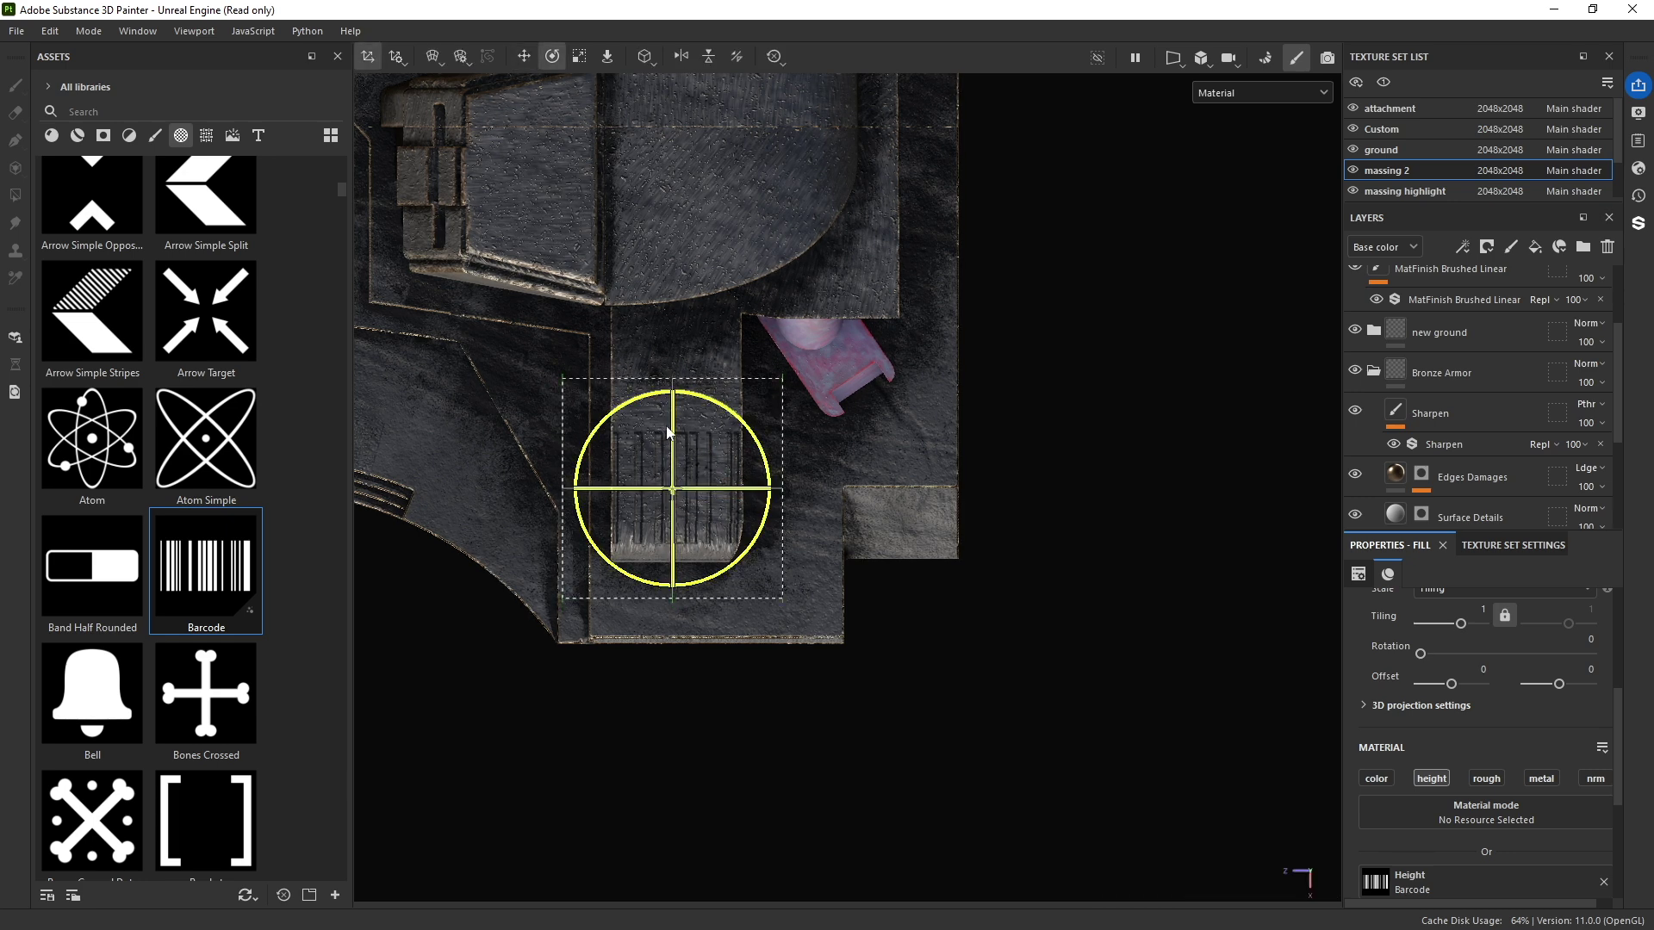
{"action": "left_click_drag", "start_coordinate": [667, 430], "coordinate": [678, 591]}
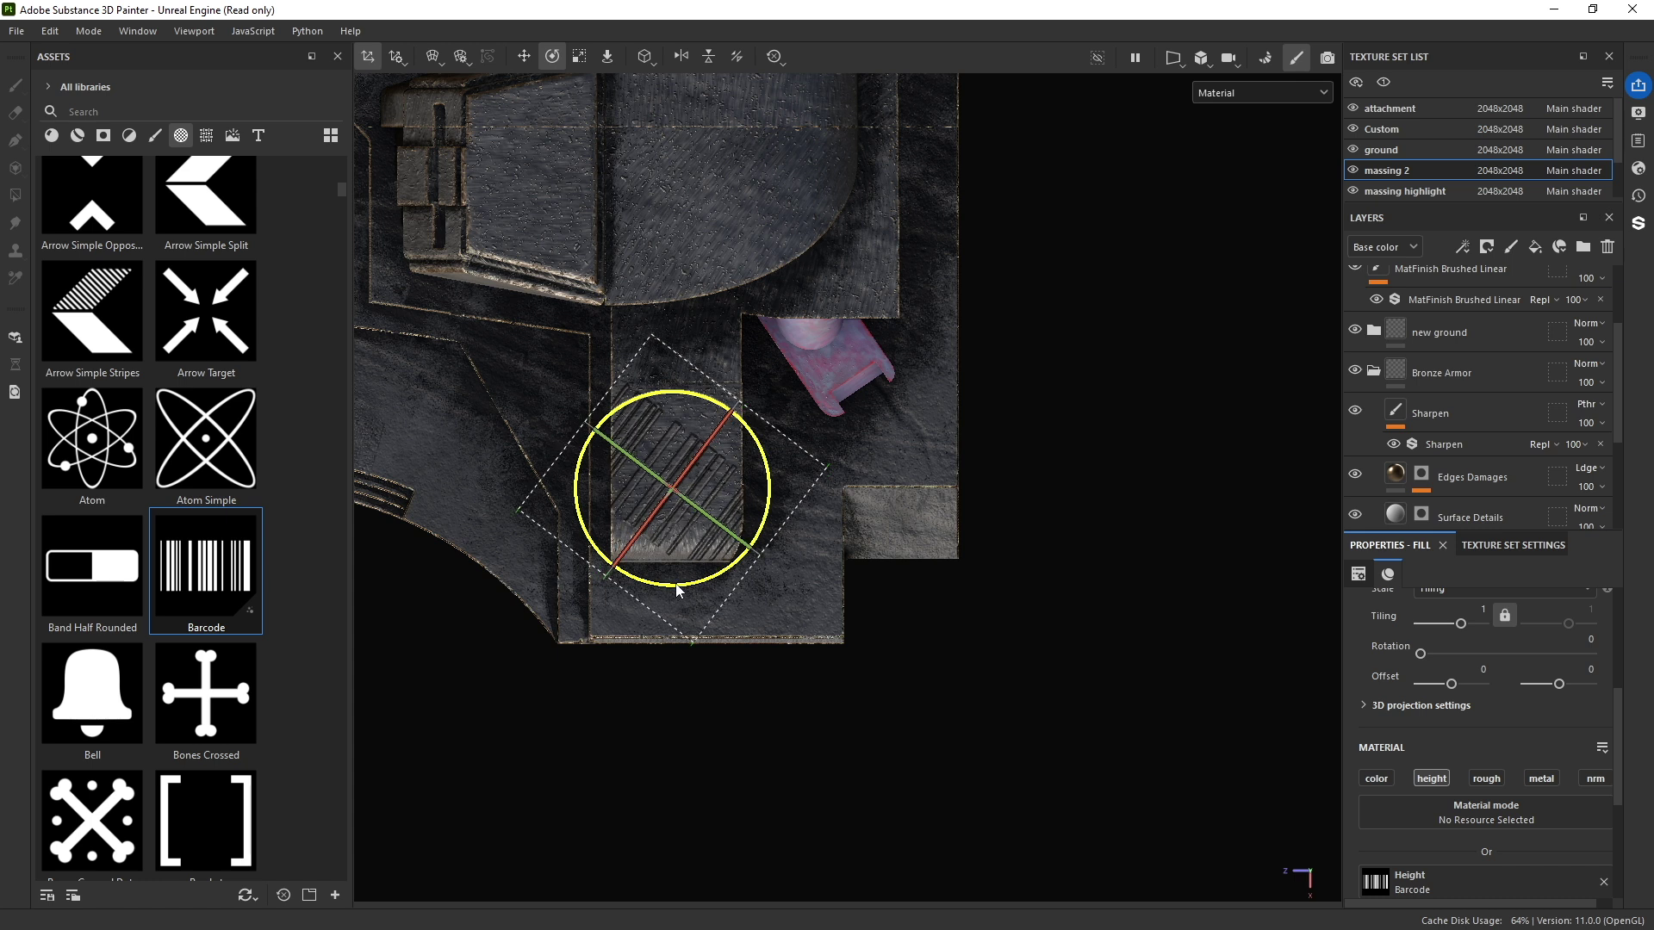
{"action": "key", "text": "ctrl+z"}
Step: Scale the barcode decal down uniformly, shift it slightly toward the tower, and bring up its height parameters
{"action": "key", "text": "r"}
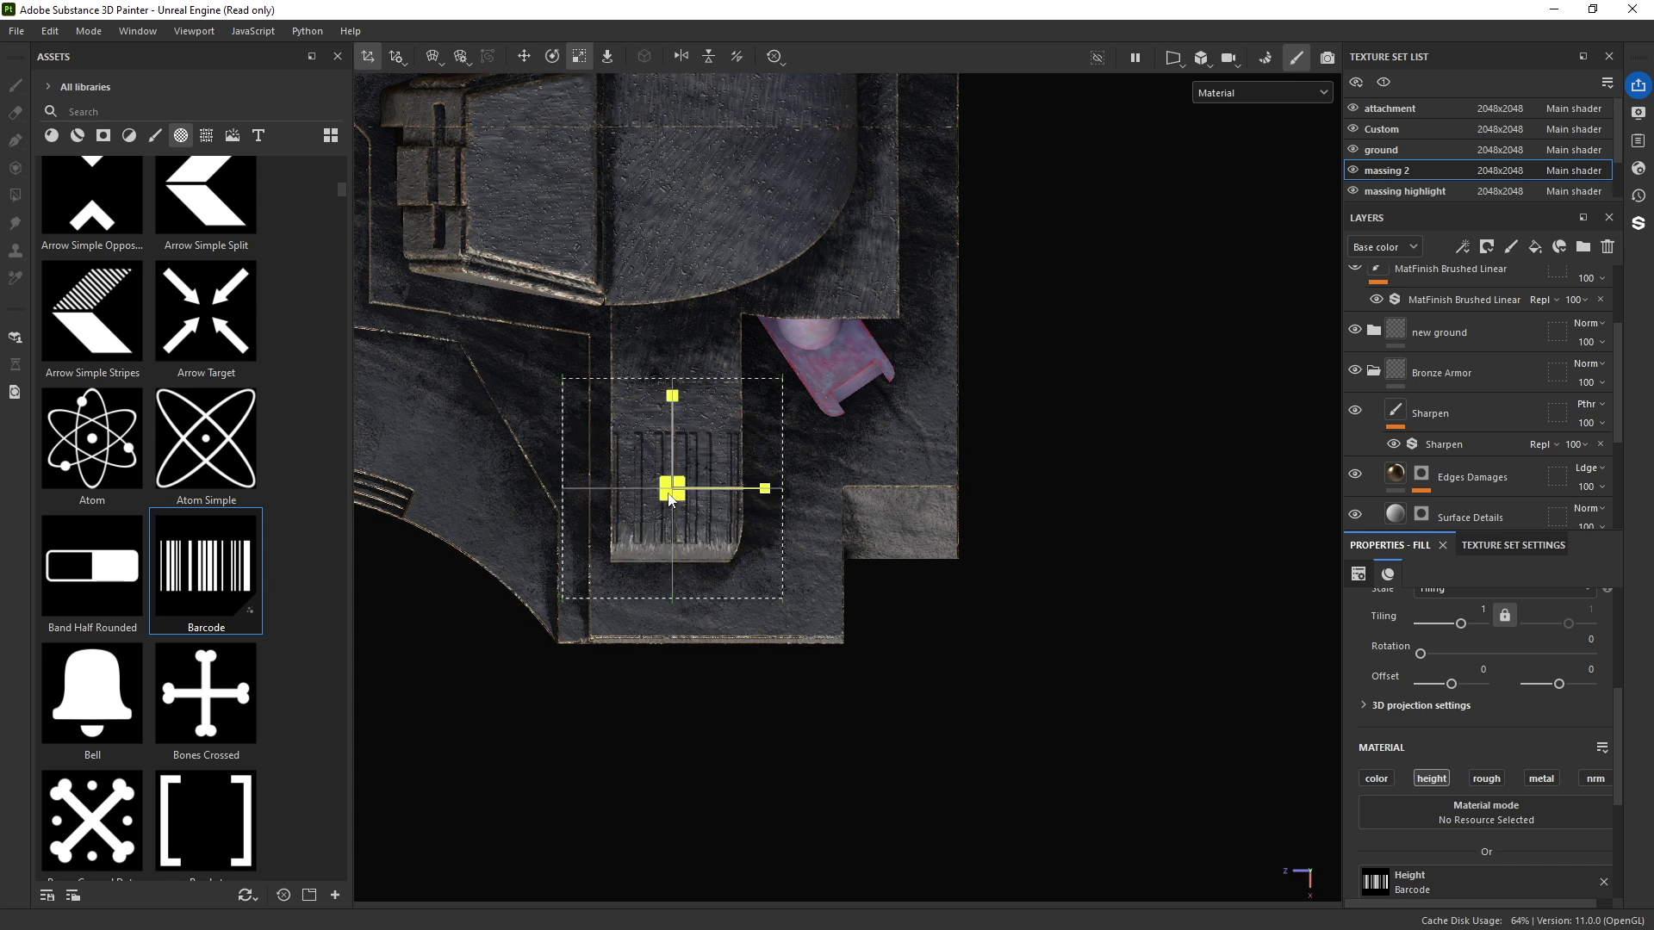
{"action": "left_click_drag", "start_coordinate": [671, 500], "coordinate": [567, 375]}
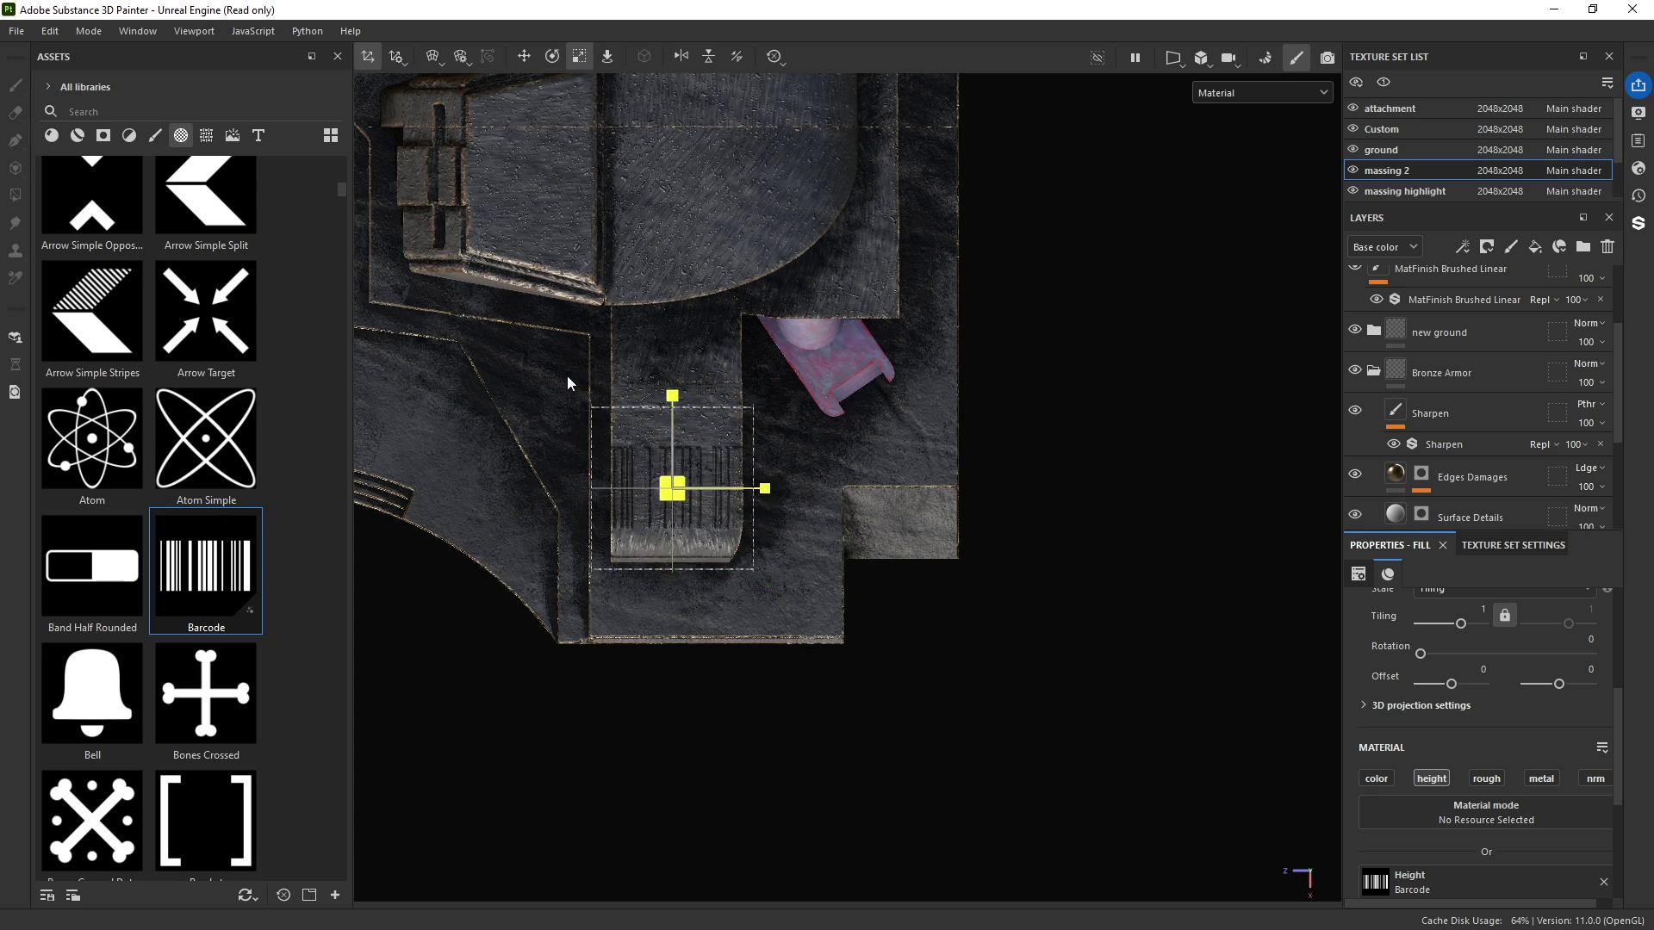
{"action": "key", "text": "w"}
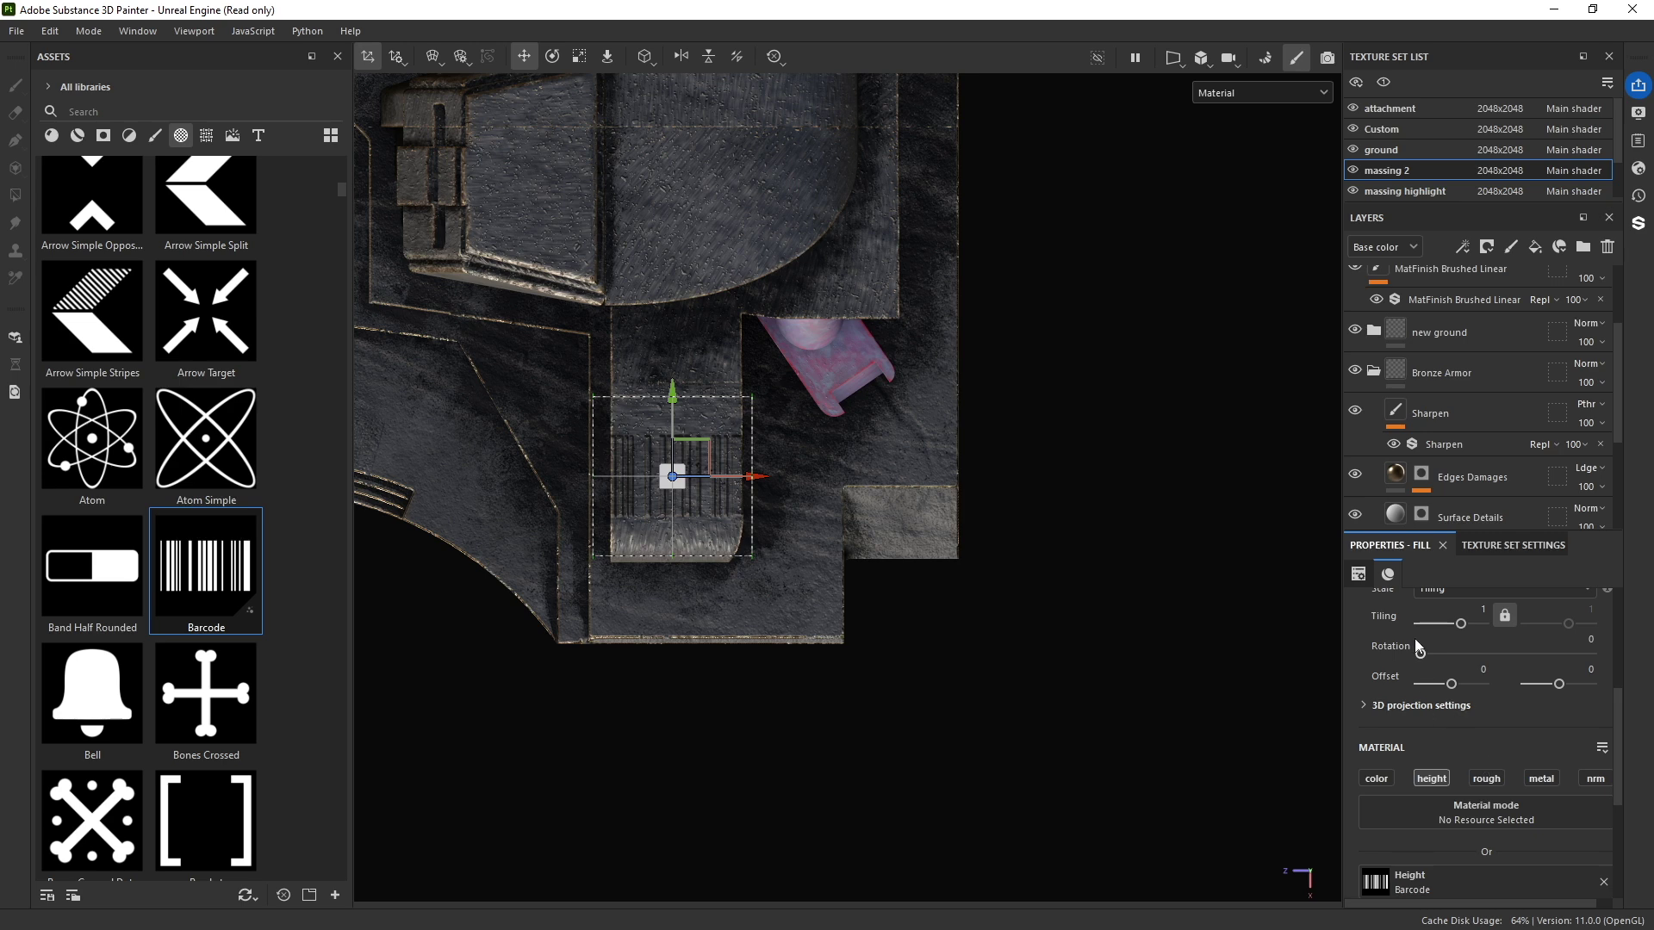
{"action": "scroll", "coordinate": [1415, 638], "scroll_direction": "down", "scroll_amount": 5}
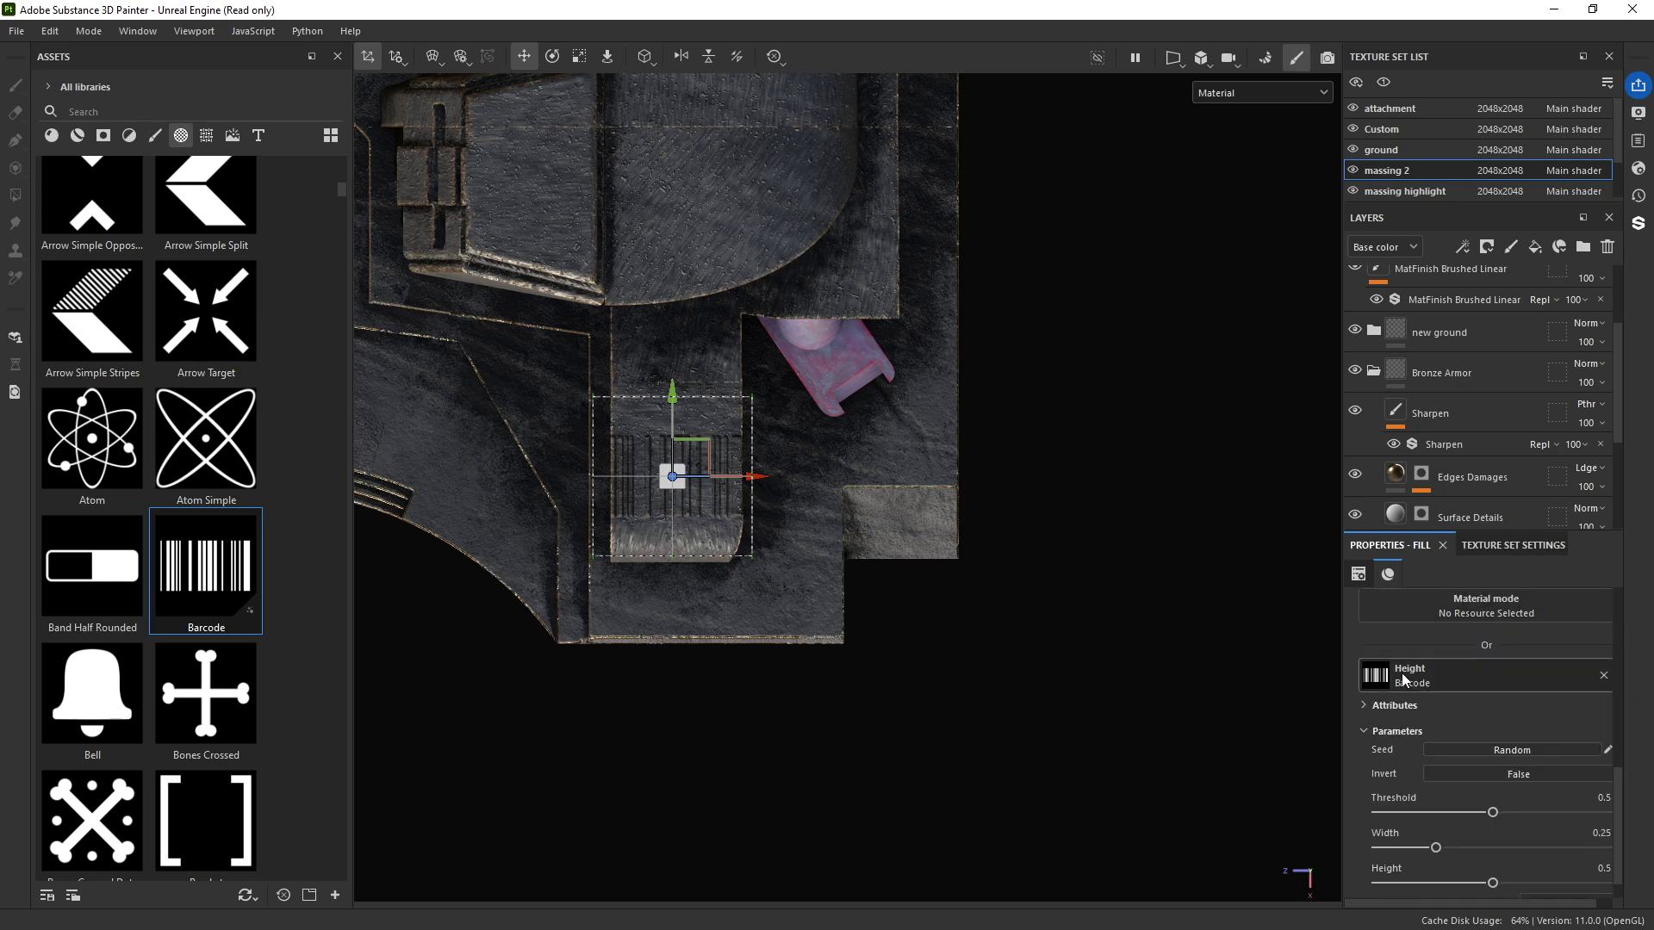
Step: Set the Barcode texture's width to 0.31 and height to 1, and stretch the decal lengthwise along the low block
{"action": "scroll", "coordinate": [1409, 724], "scroll_direction": "down", "scroll_amount": 1}
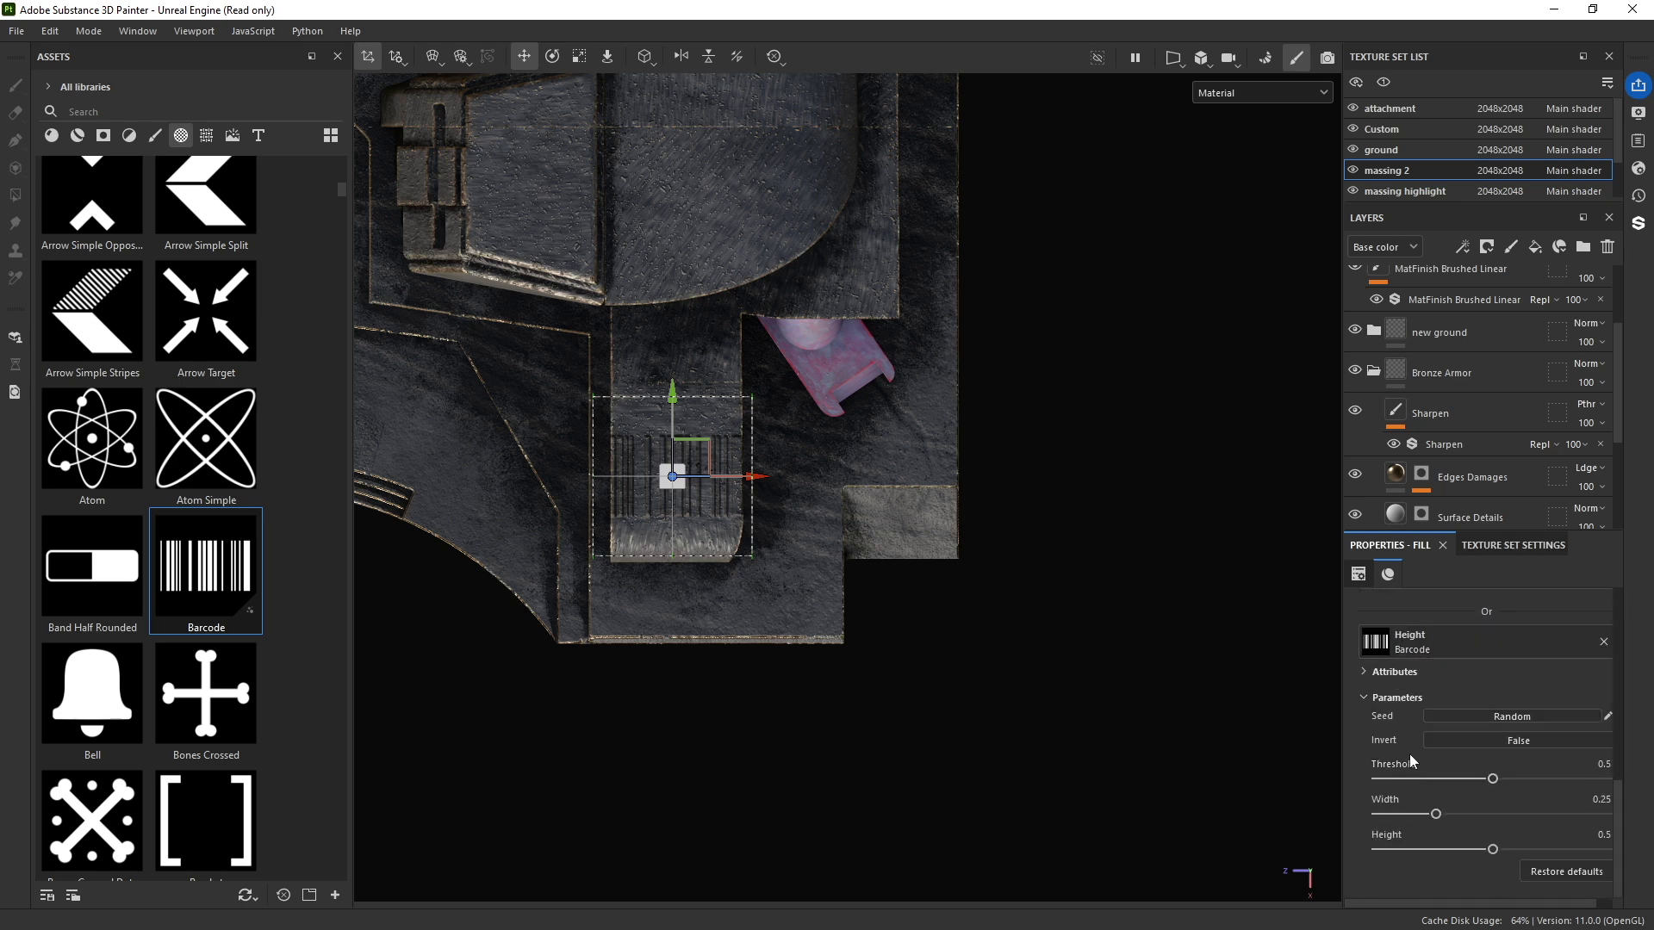
{"action": "mouse_move", "coordinate": [1435, 779]}
{"action": "left_mouse_down"}
{"action": "mouse_move", "coordinate": [1565, 786]}
{"action": "mouse_move", "coordinate": [1394, 786]}
{"action": "mouse_move", "coordinate": [1449, 784]}
{"action": "left_mouse_up"}
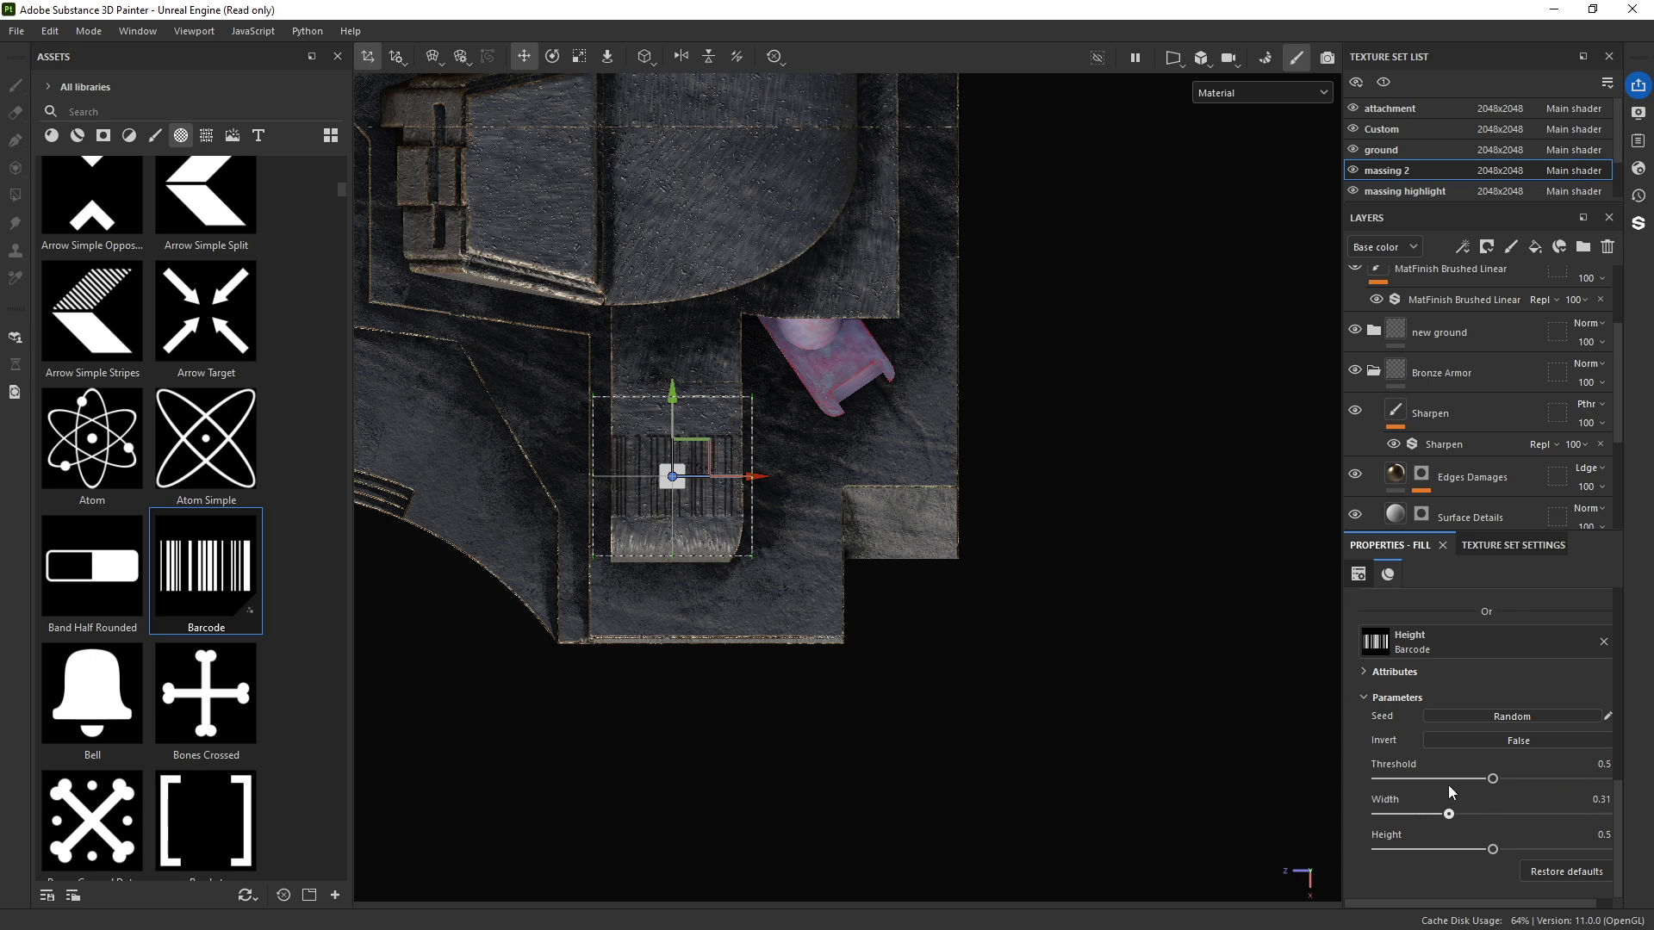
{"action": "left_click_drag", "start_coordinate": [1493, 849], "coordinate": [1609, 844]}
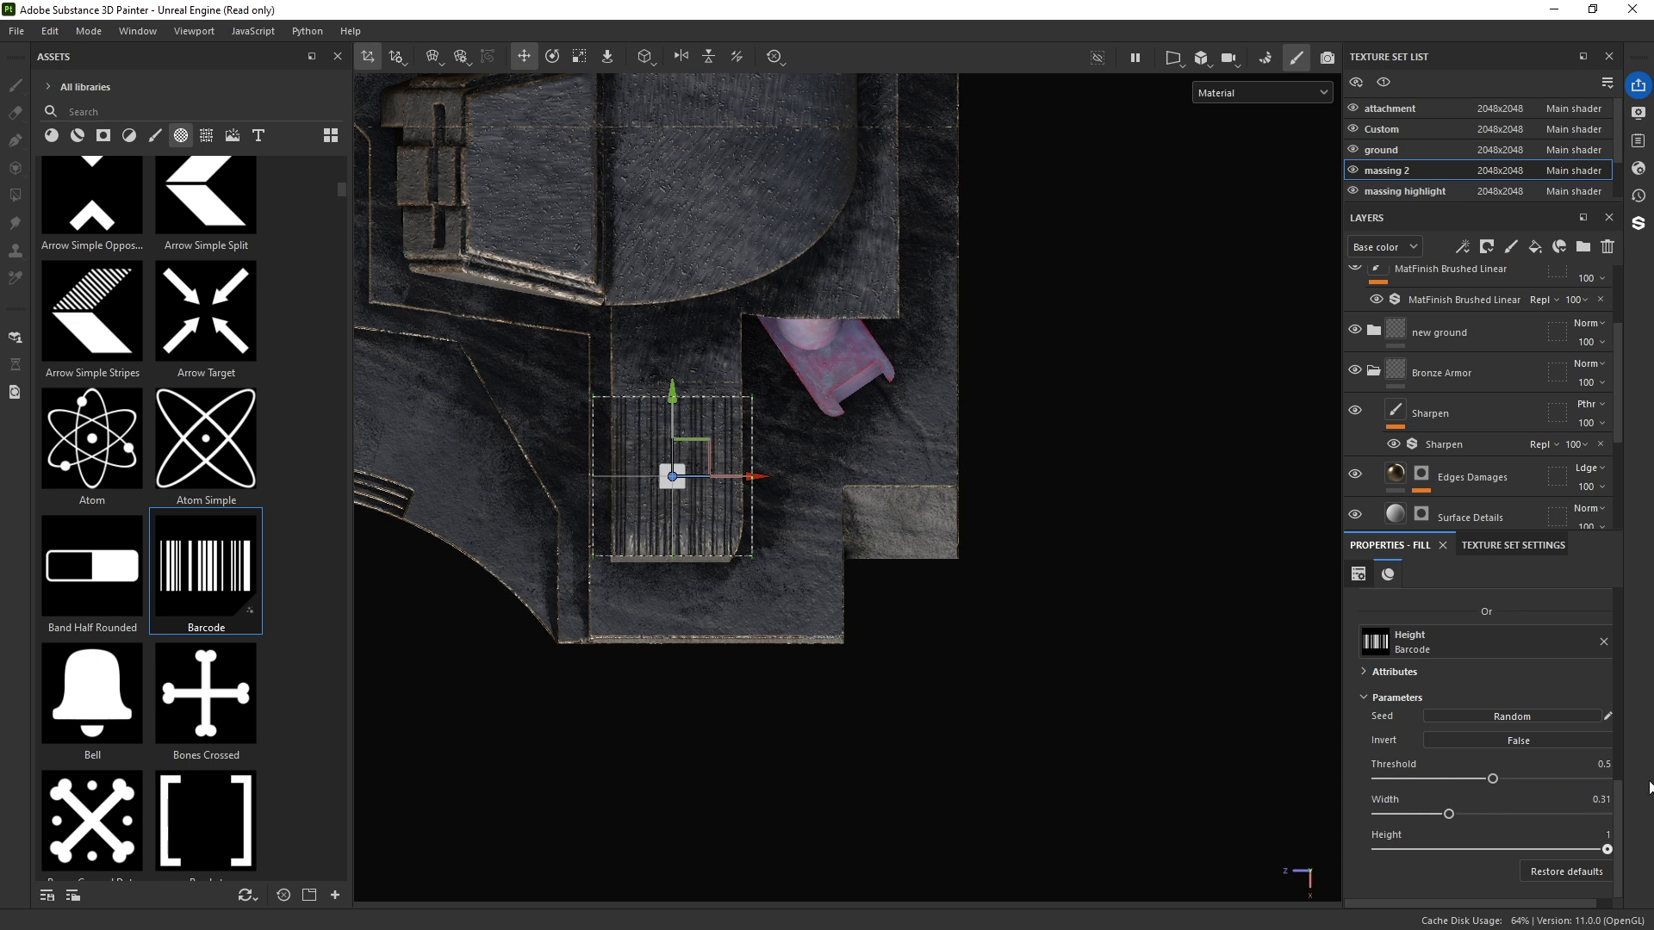
{"action": "key", "text": "r"}
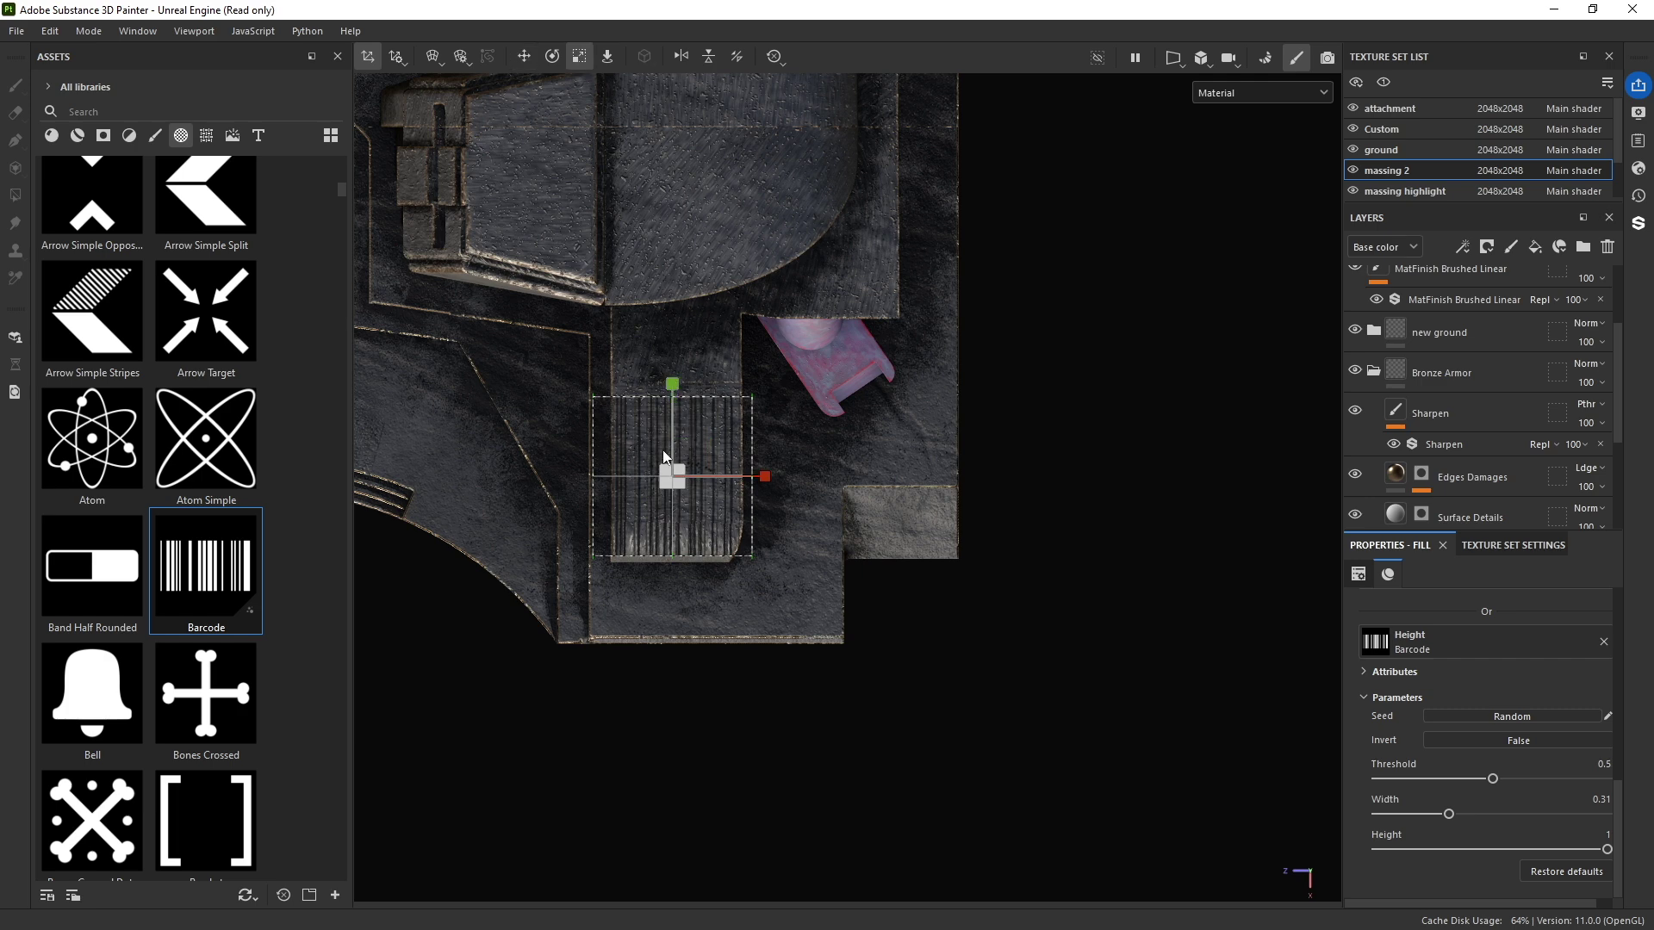
{"action": "left_click_drag", "start_coordinate": [677, 390], "coordinate": [658, 284]}
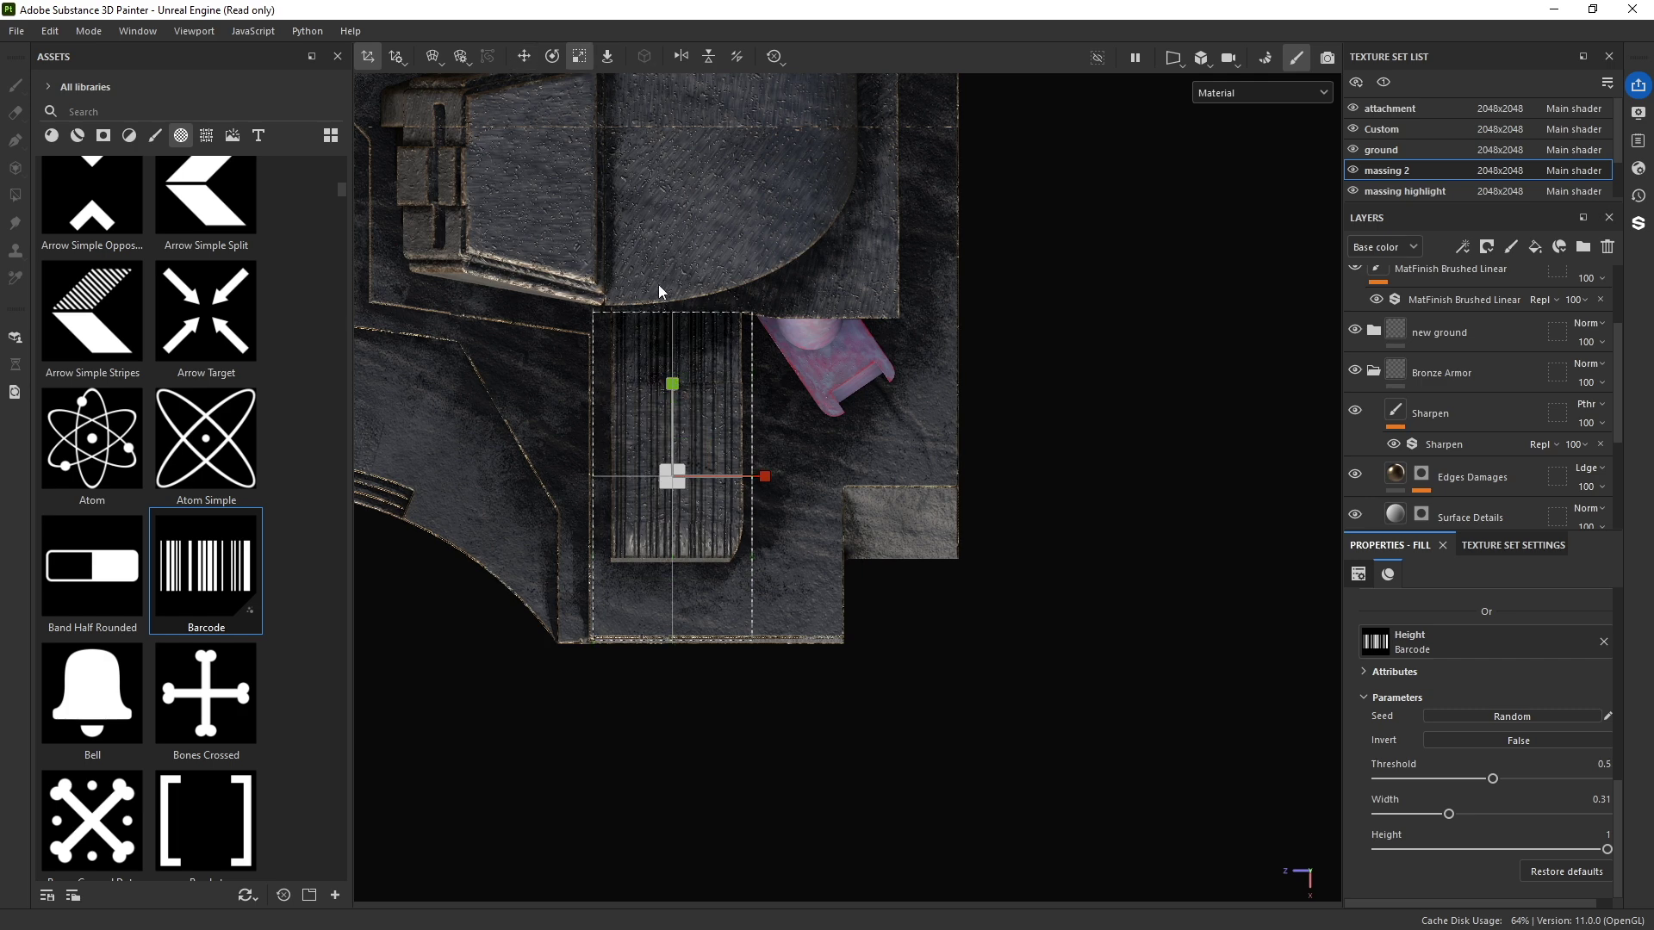
Step: Adjust the barcode decal's vertical position so it sits on the low block's upper face
{"action": "scroll", "coordinate": [534, 455], "scroll_direction": "down", "scroll_amount": 1}
{"action": "left_click_drag", "start_coordinate": [534, 454], "coordinate": [779, 273], "text": "alt"}
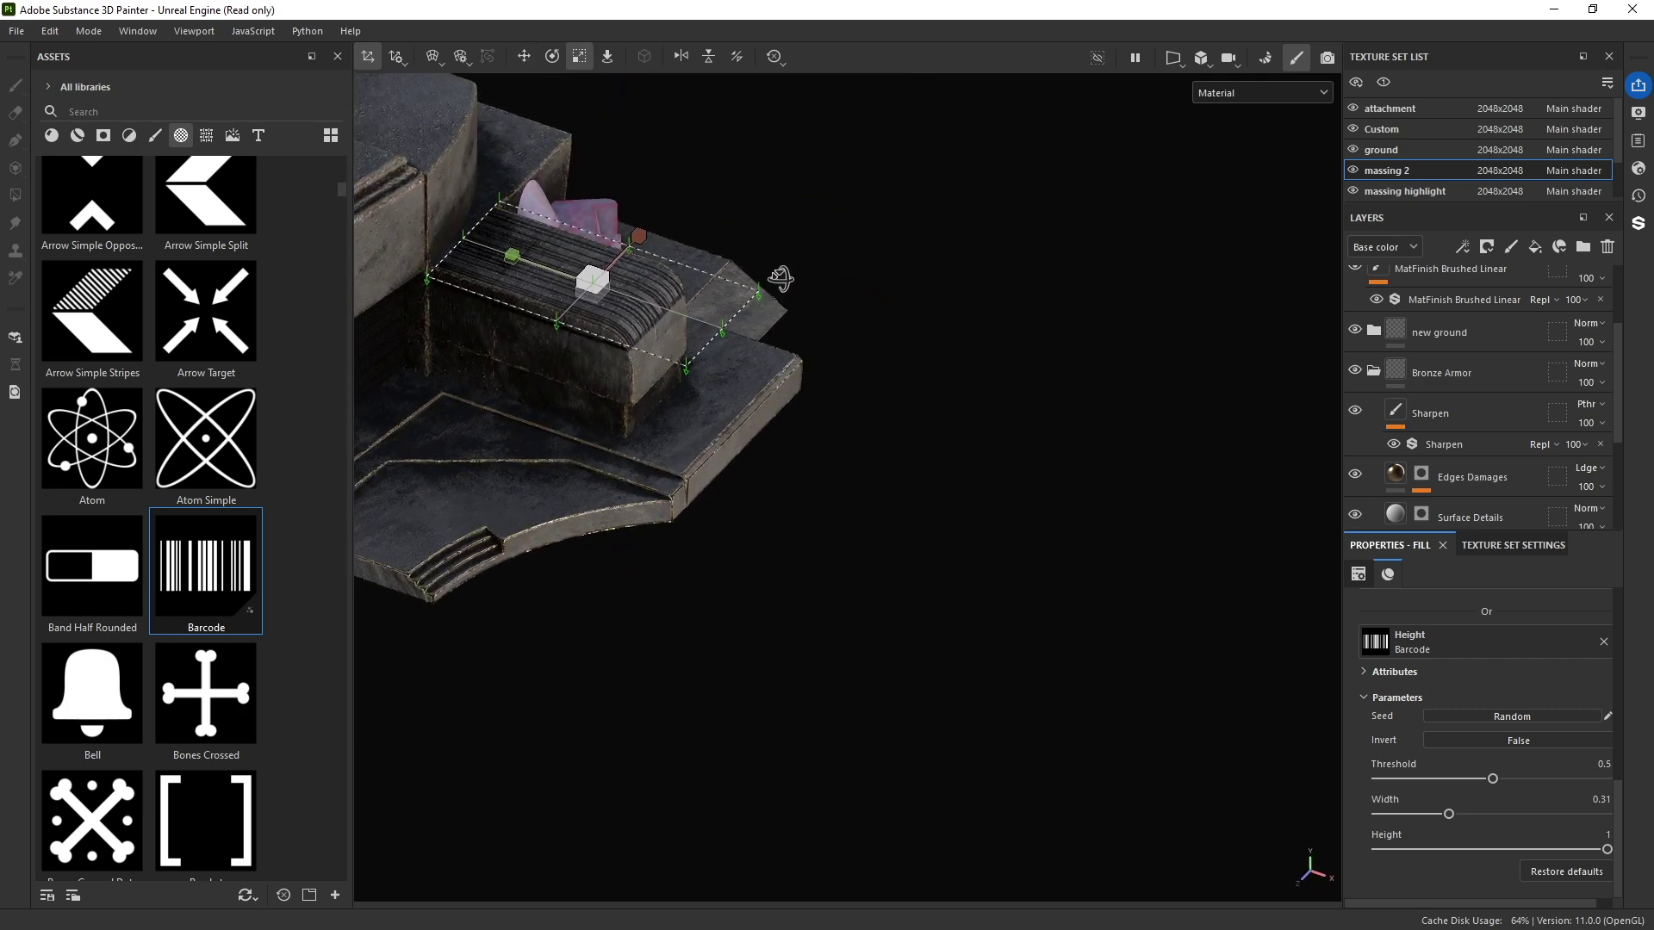
{"action": "left_click_drag", "start_coordinate": [694, 310], "coordinate": [557, 370], "text": "alt"}
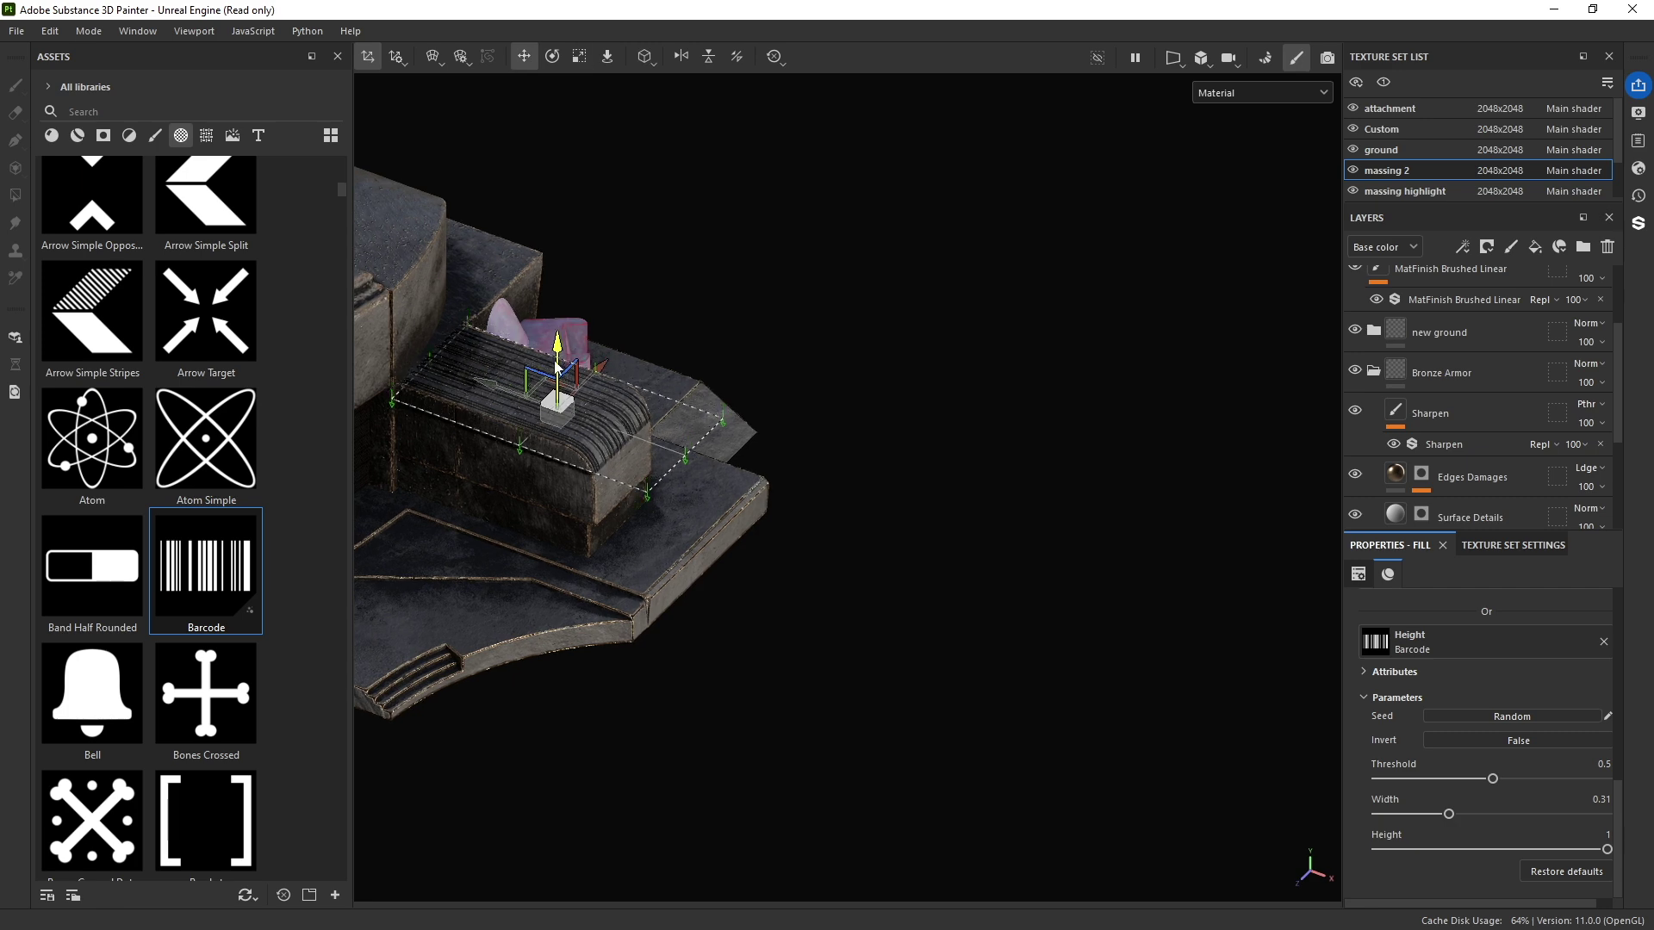
{"action": "key", "text": "w"}
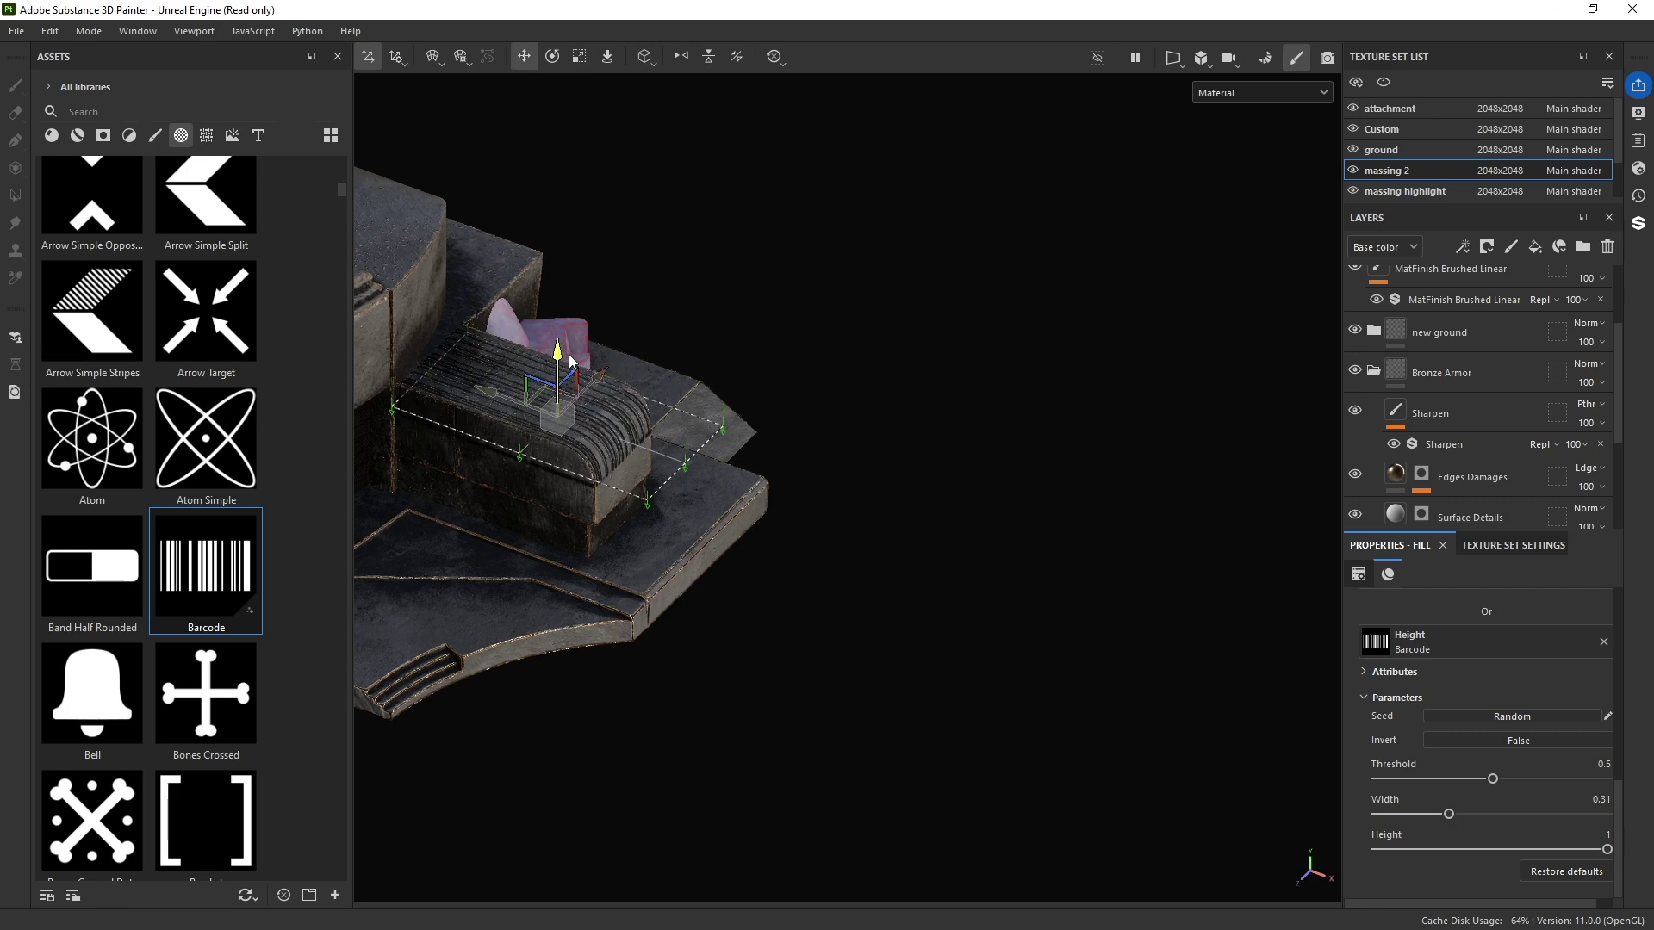
{"action": "left_click_drag", "start_coordinate": [576, 377], "coordinate": [580, 349]}
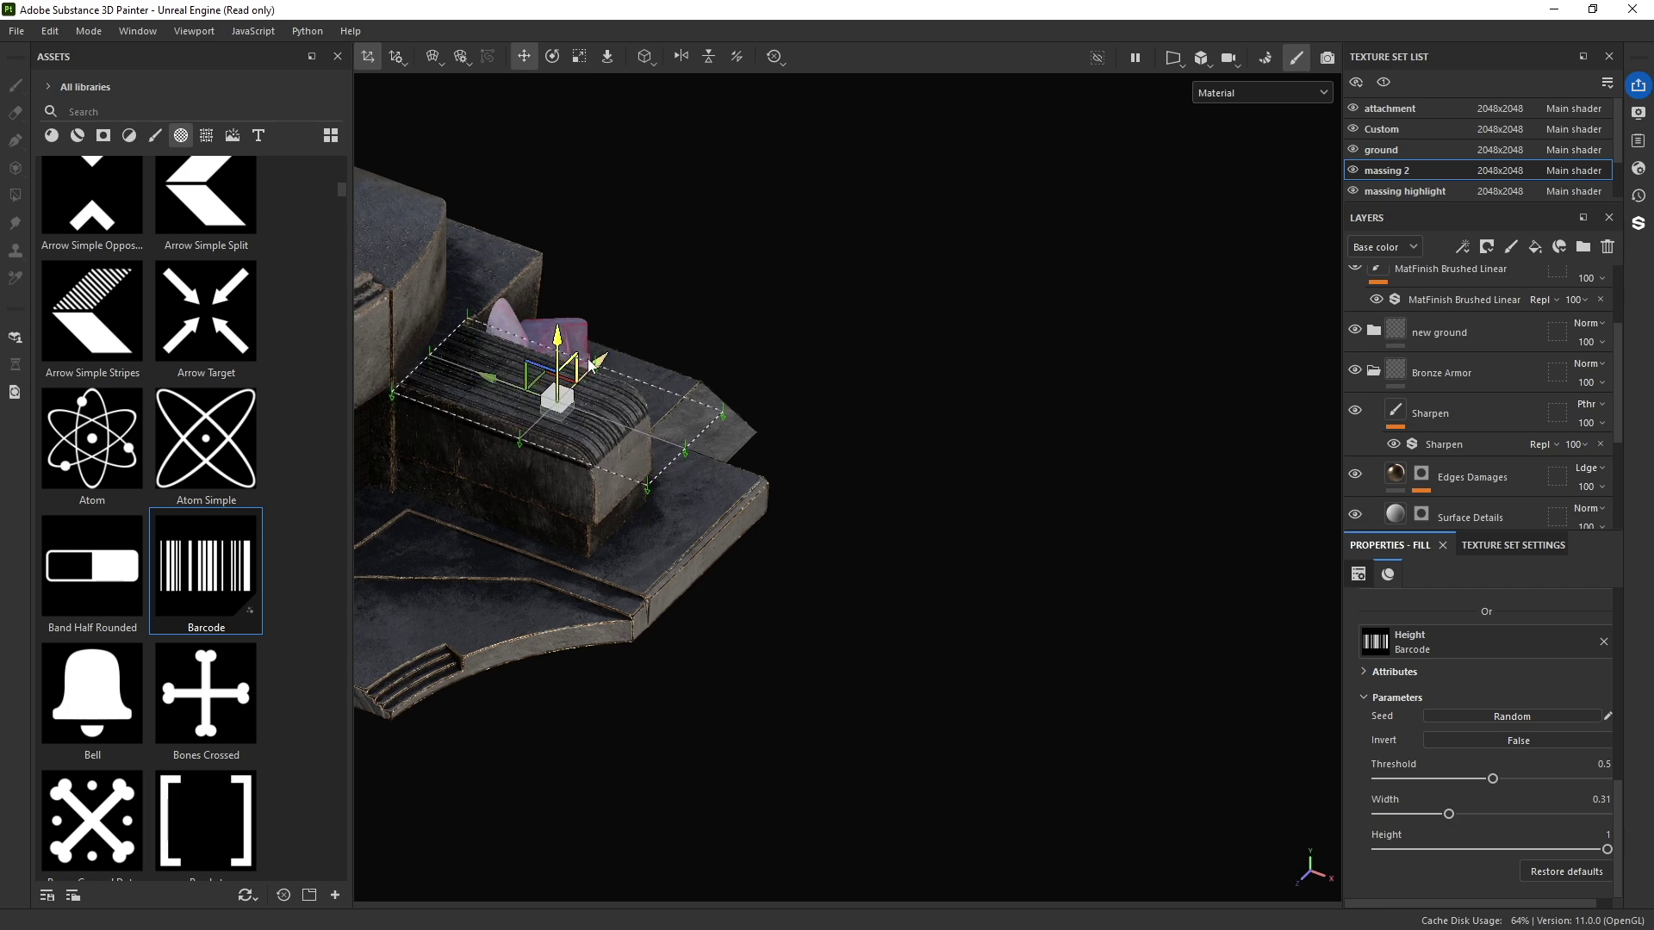
Step: Switch the barcode decal from warp to planar projection
{"action": "scroll", "coordinate": [1434, 704], "scroll_direction": "up", "scroll_amount": 10}
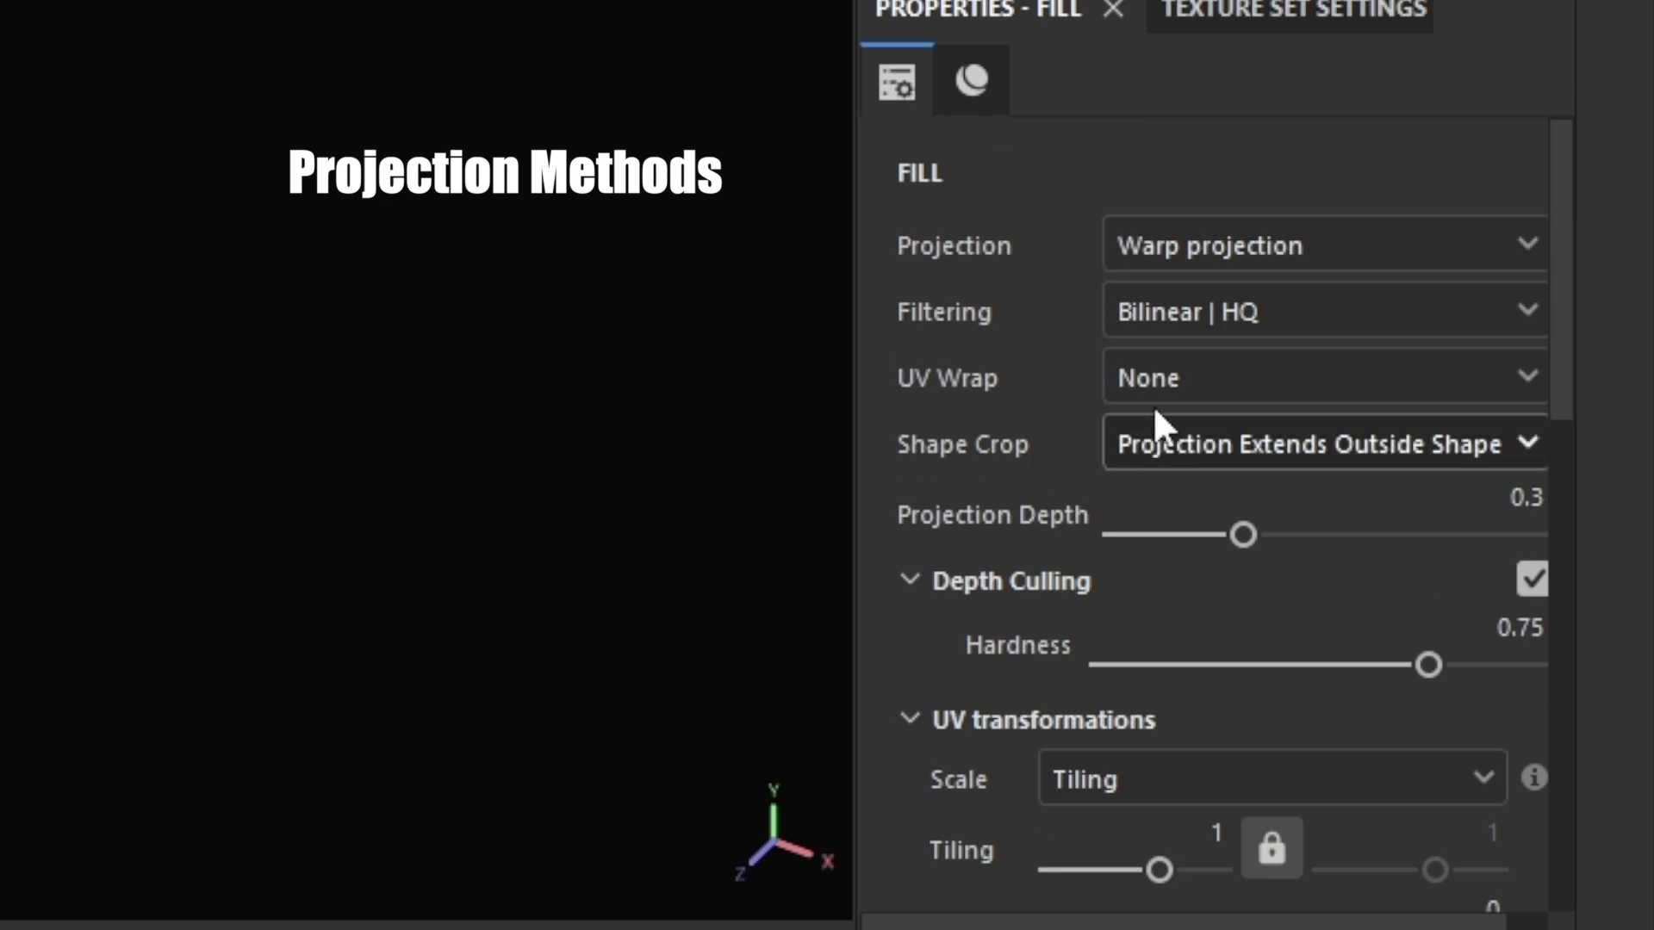
{"action": "left_click", "coordinate": [1194, 246]}
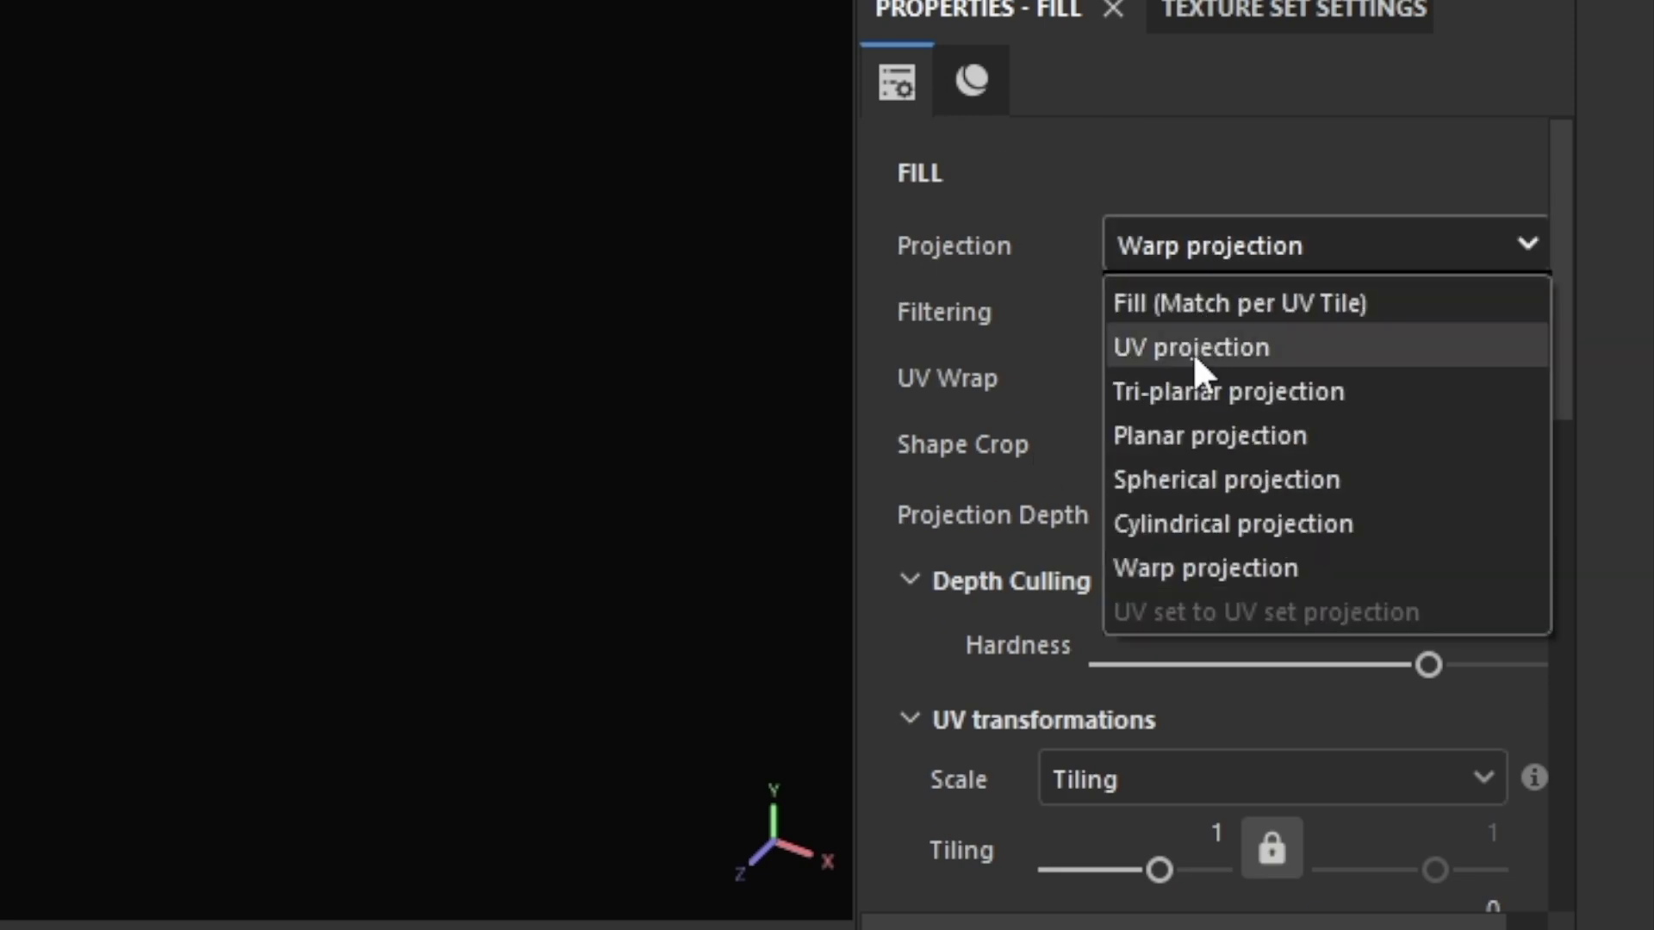
{"action": "left_click", "coordinate": [1210, 436]}
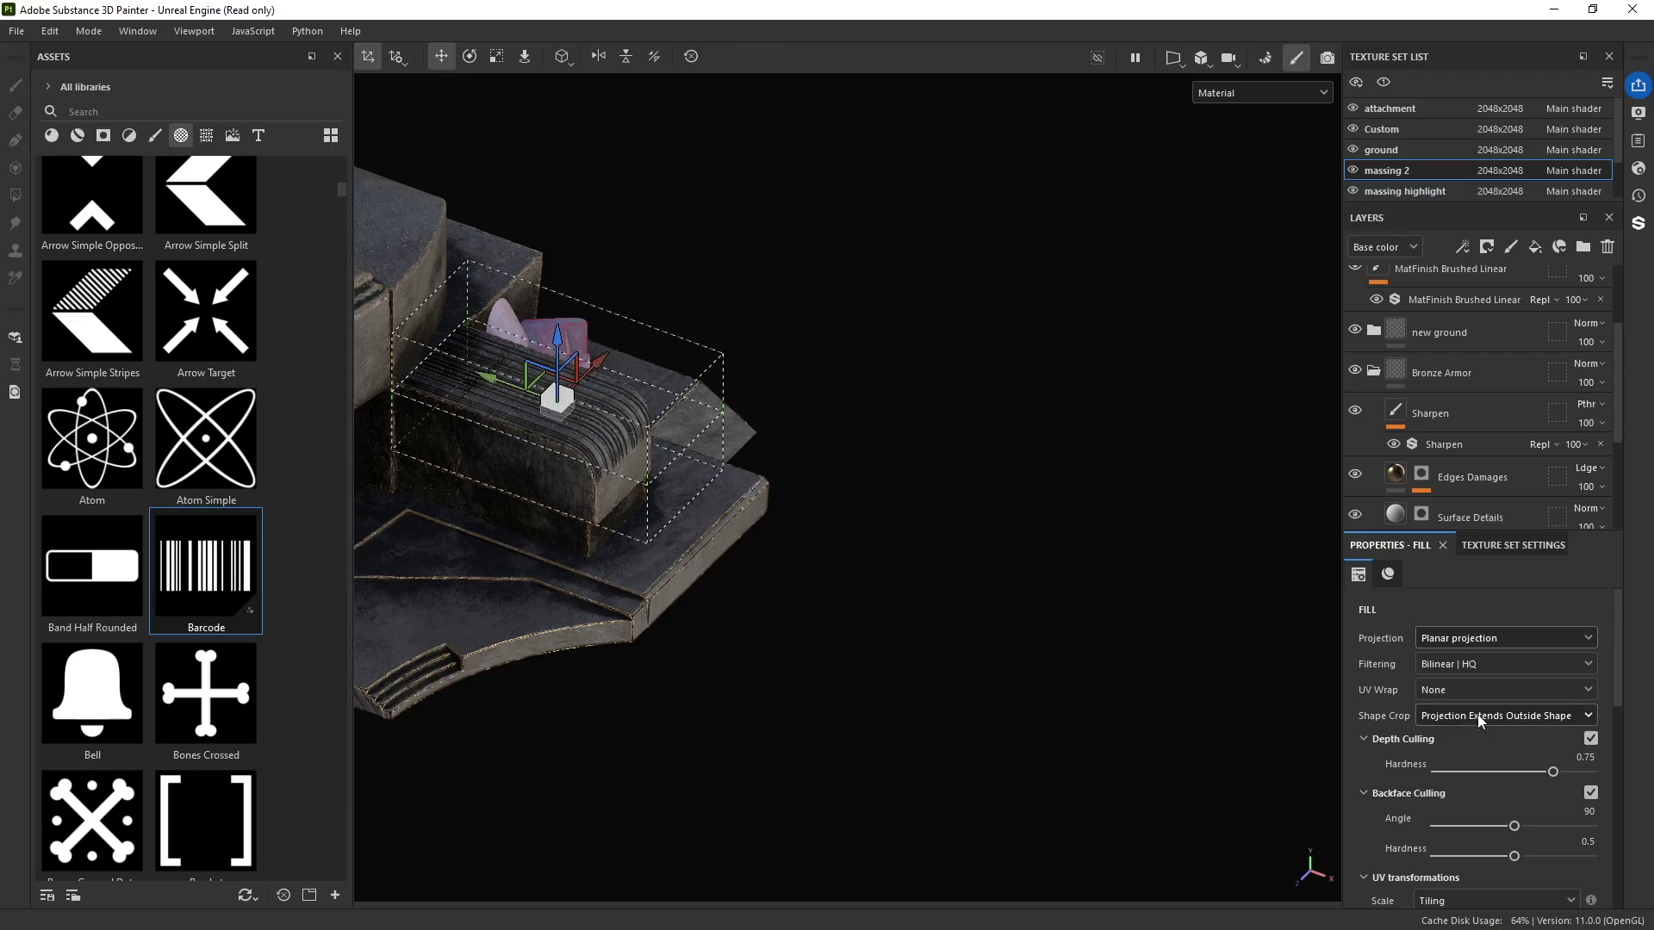
Step: Try tri-planar projection on the barcode decal and return it to planar projection
{"action": "left_click", "coordinate": [1464, 638]}
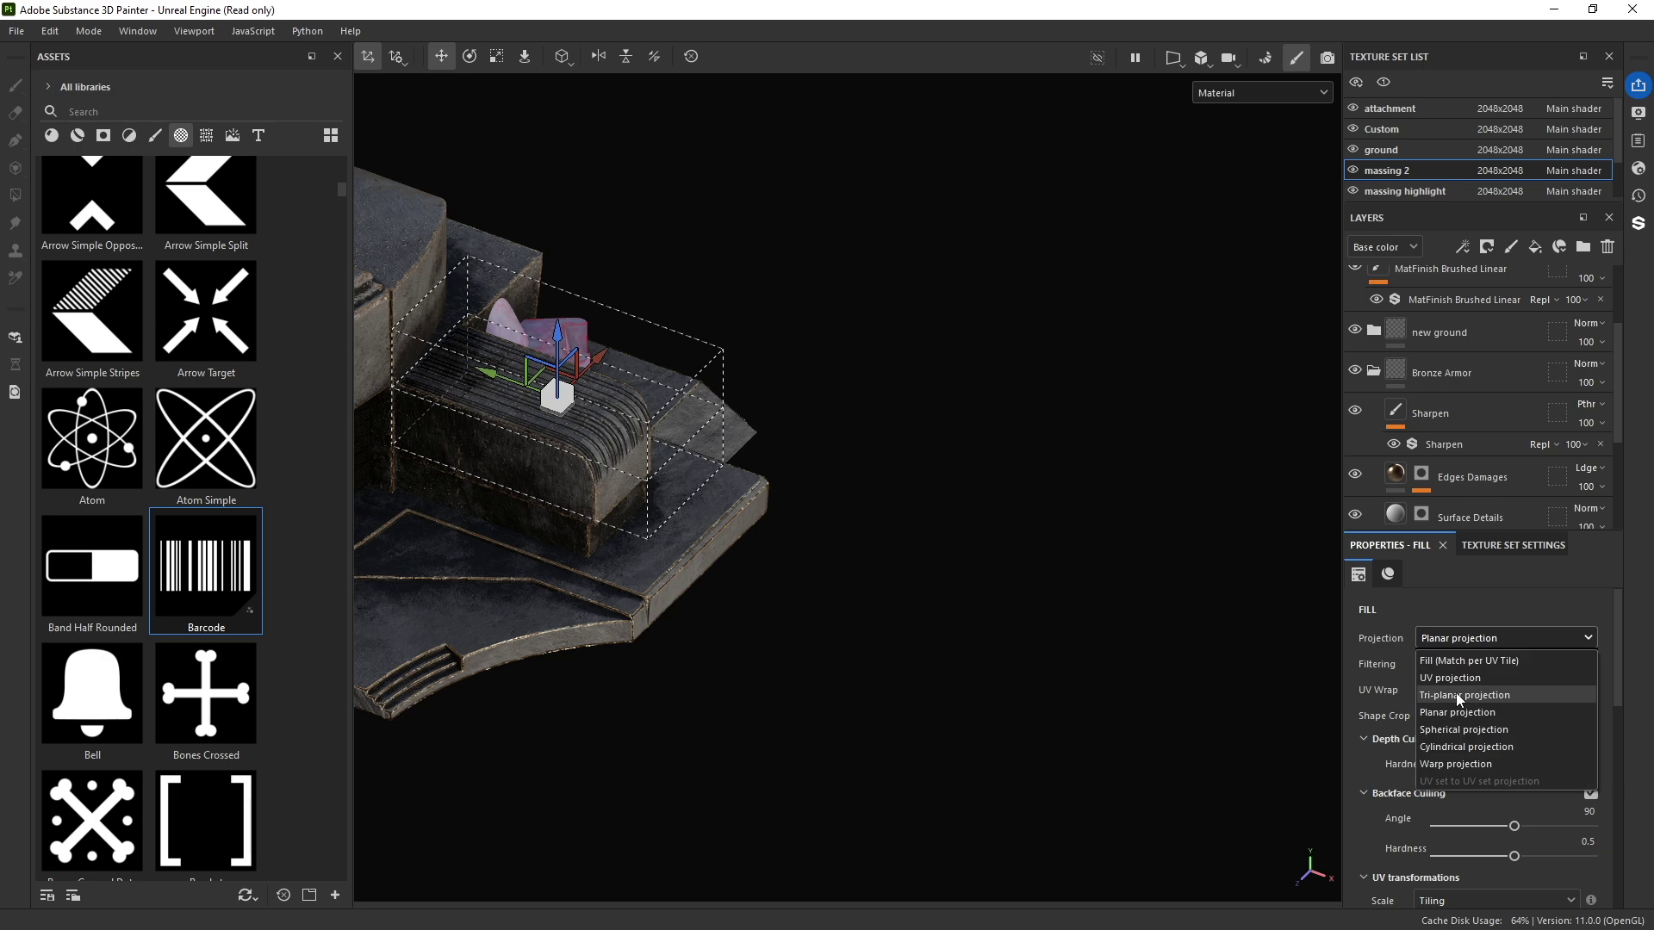
{"action": "left_click", "coordinate": [1459, 696]}
{"action": "left_click_drag", "start_coordinate": [804, 451], "coordinate": [510, 424], "text": "alt"}
{"action": "right_click_drag", "start_coordinate": [509, 424], "coordinate": [788, 536], "text": "alt"}
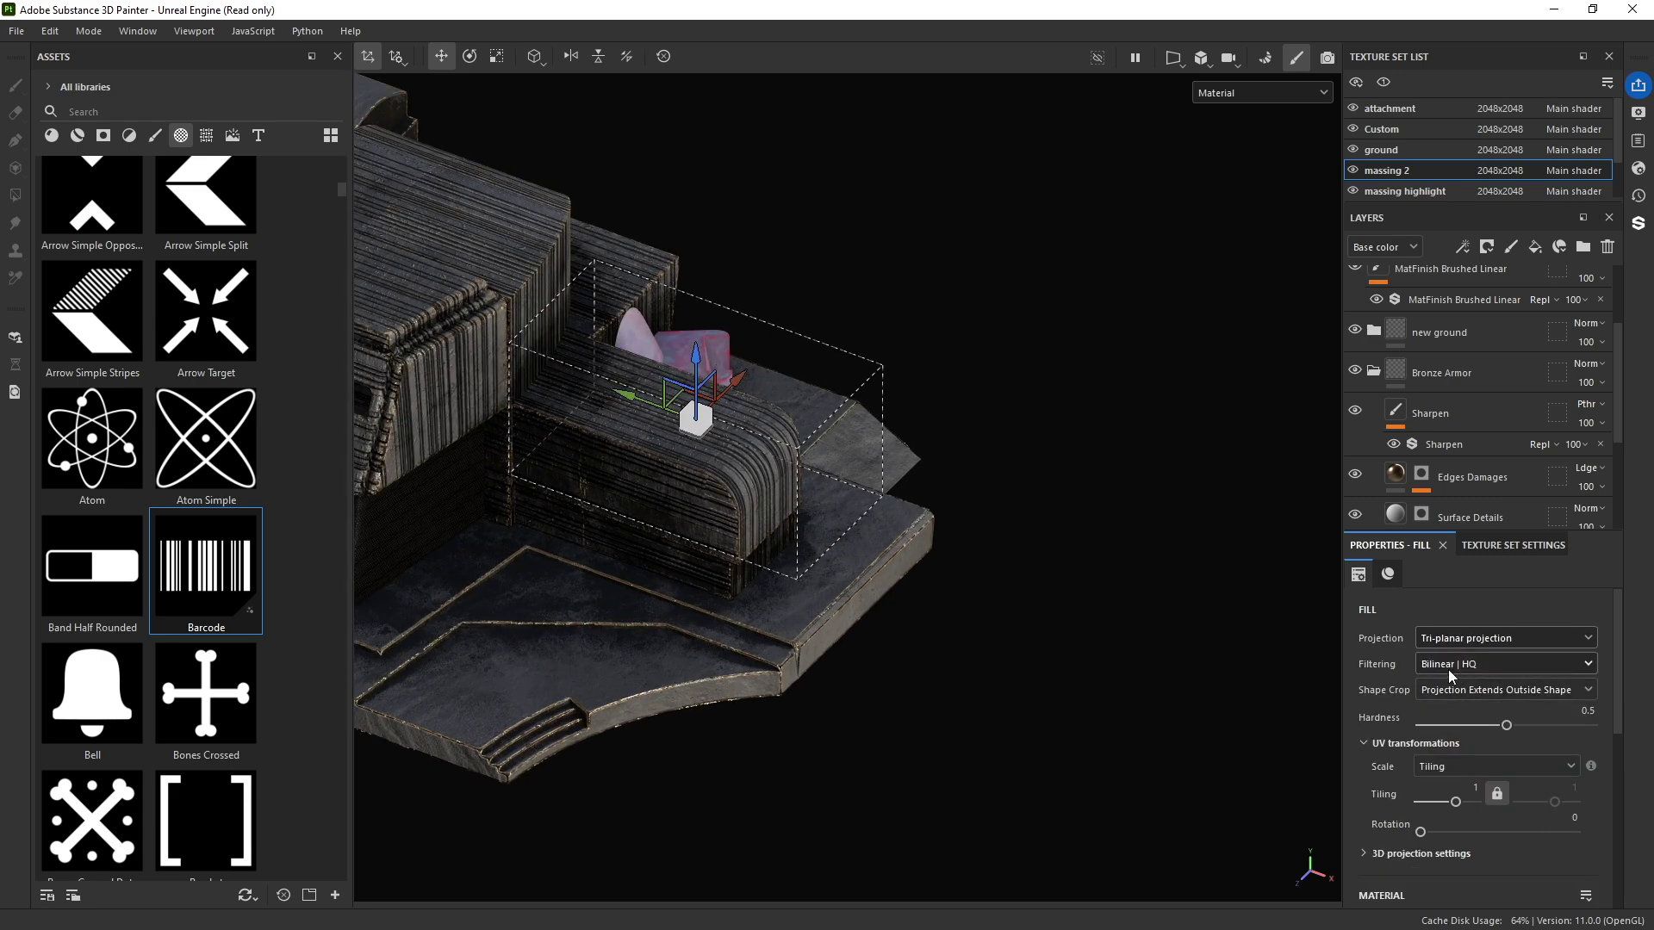
{"action": "left_click", "coordinate": [1463, 648]}
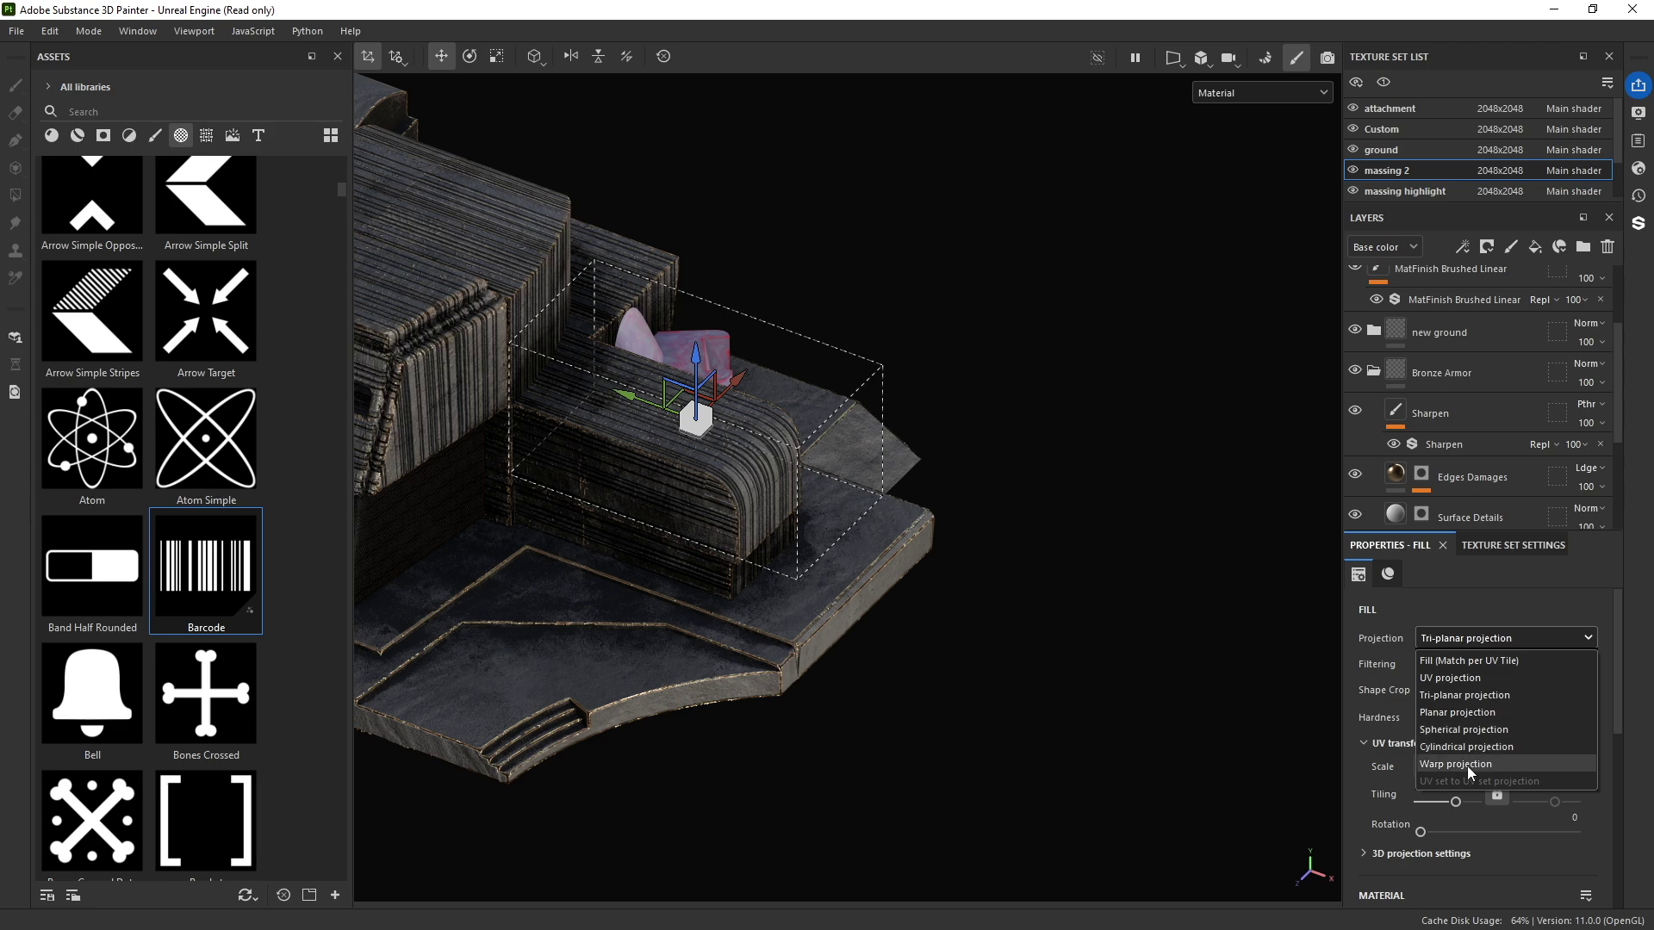
{"action": "left_click", "coordinate": [1458, 712]}
Step: Shift the planar barcode decal slightly toward the tower and tilt it so the stripes run down the block's rounded end
{"action": "mouse_move", "coordinate": [908, 515]}
{"action": "left_mouse_down", "text": "alt"}
{"action": "mouse_move", "coordinate": [910, 543]}
{"action": "mouse_move", "coordinate": [893, 538]}
{"action": "left_mouse_up", "text": "alt"}
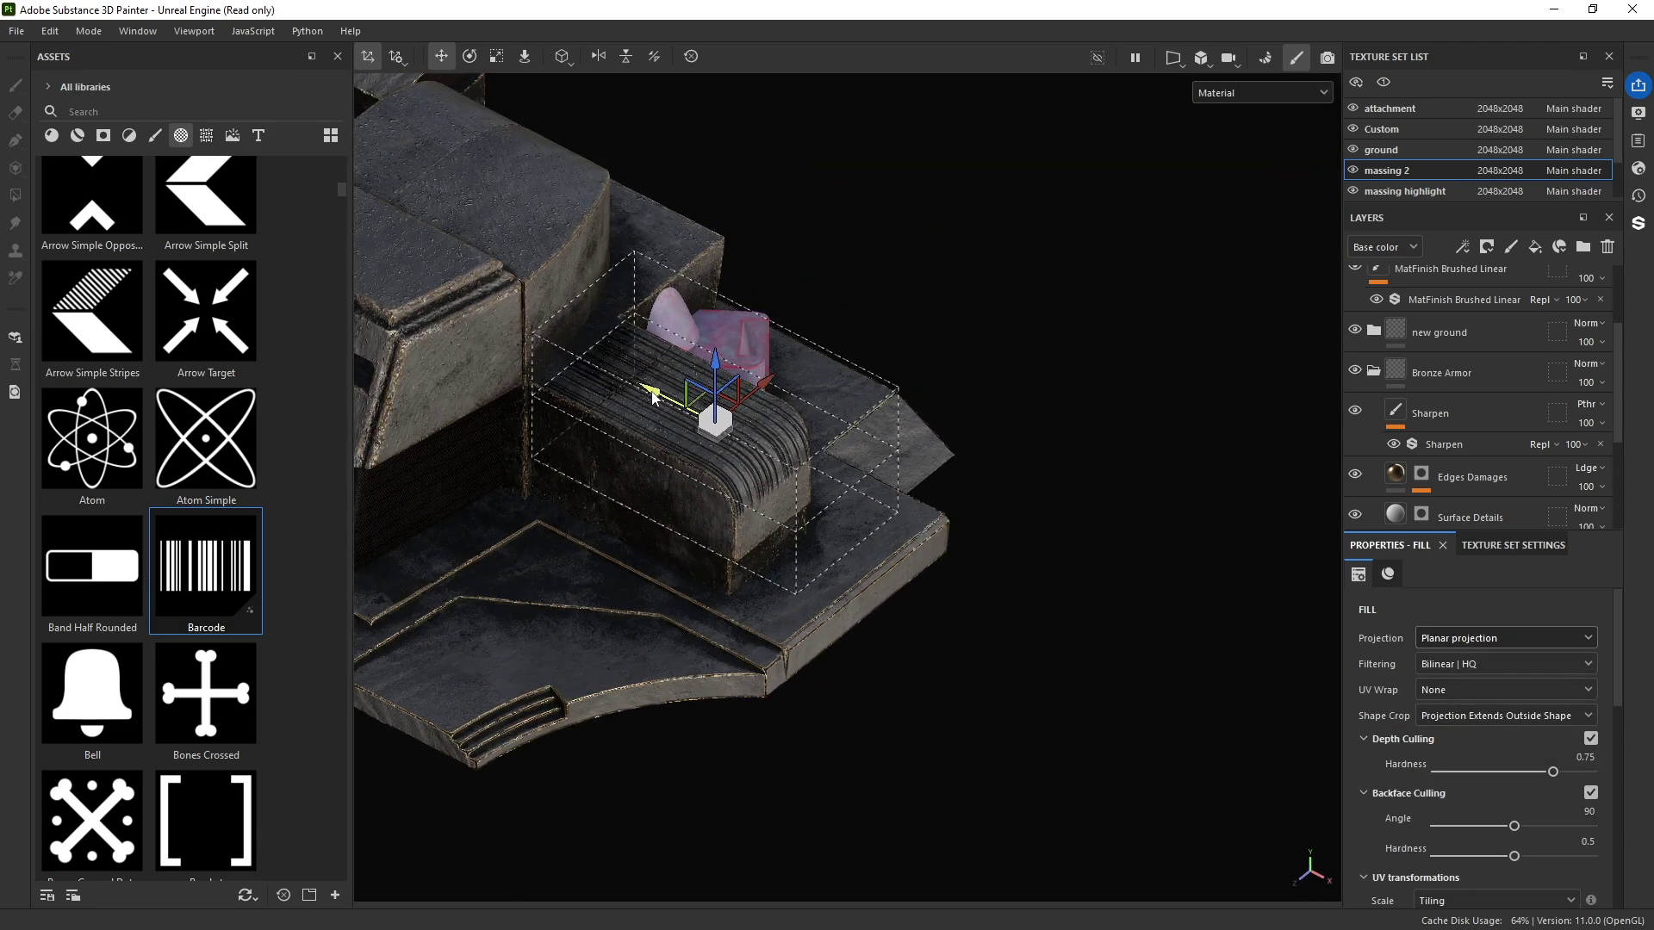
{"action": "key", "text": "e"}
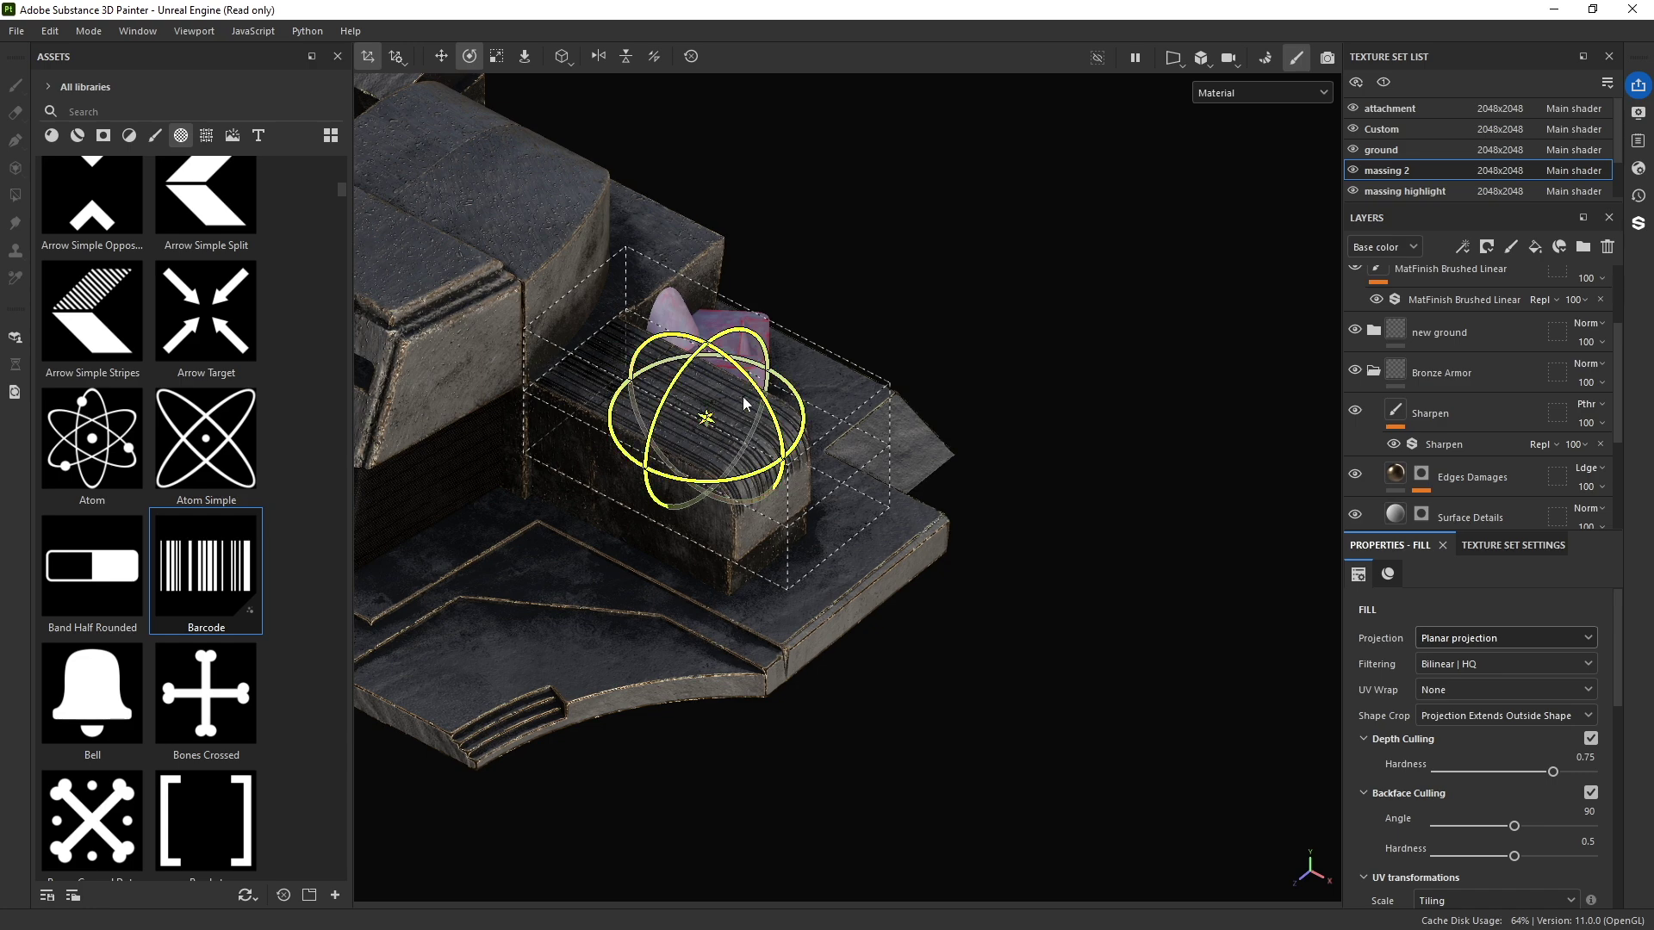
{"action": "left_click_drag", "start_coordinate": [757, 393], "coordinate": [771, 411]}
{"action": "left_click_drag", "start_coordinate": [861, 482], "coordinate": [848, 405], "text": "alt"}
{"action": "left_click_drag", "start_coordinate": [656, 416], "coordinate": [871, 451], "text": "alt"}
{"action": "key", "text": "w"}
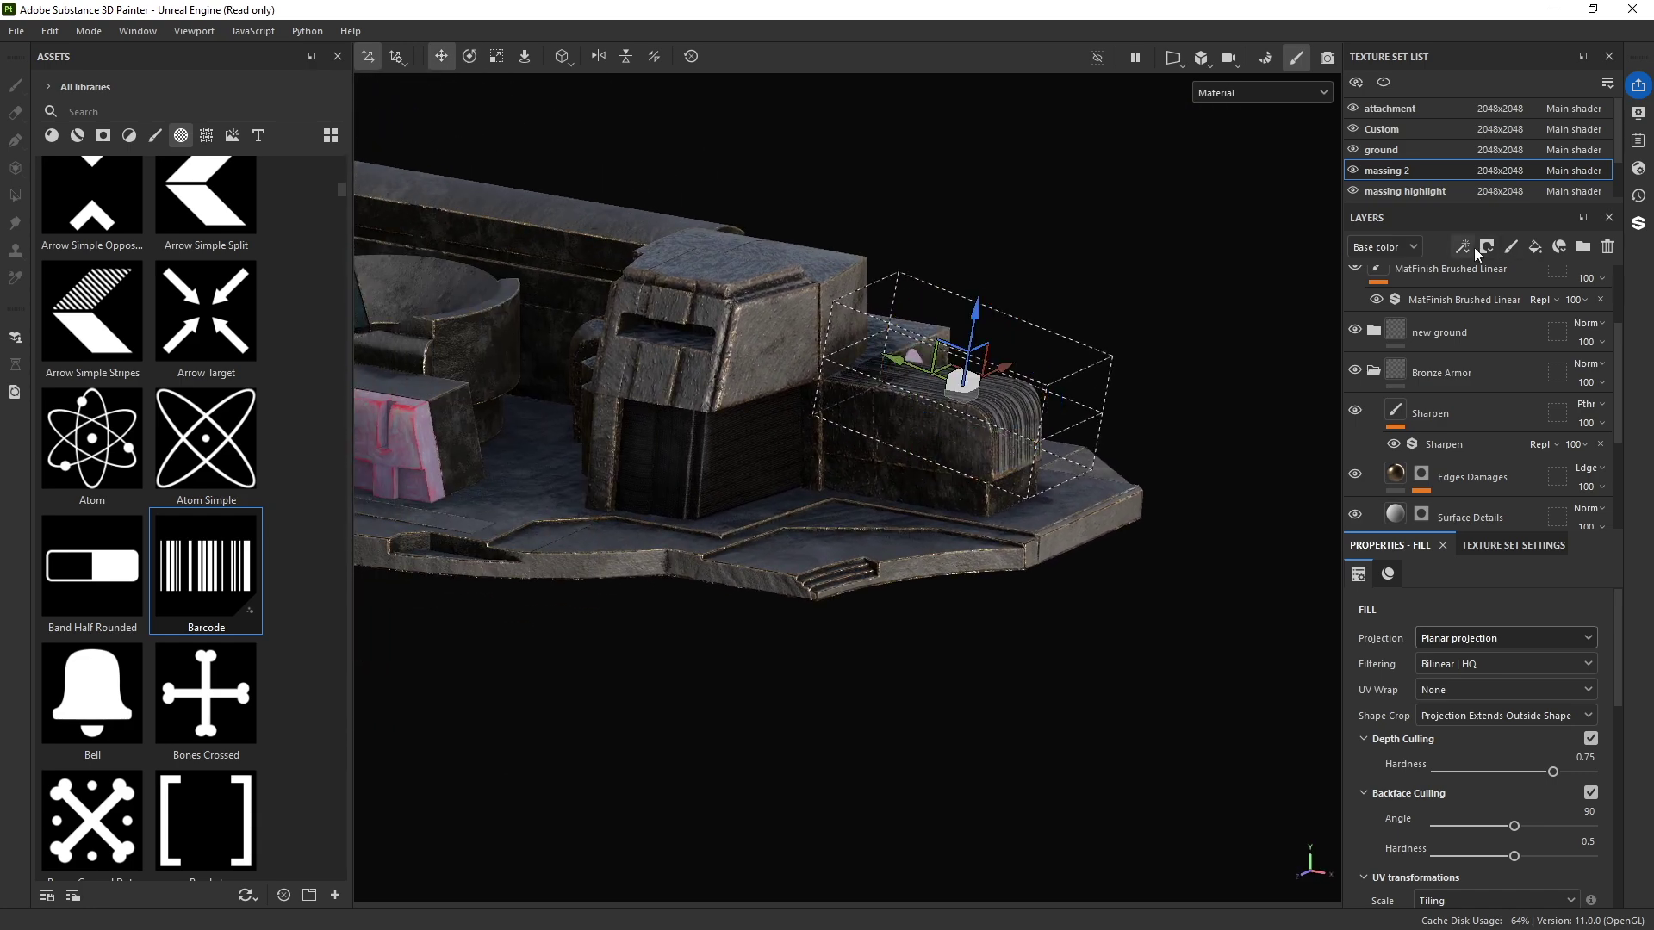
Step: Add a paint layer above the Barcode layer in the massing 2 texture set
{"action": "scroll", "coordinate": [1525, 263], "scroll_direction": "up", "scroll_amount": 3}
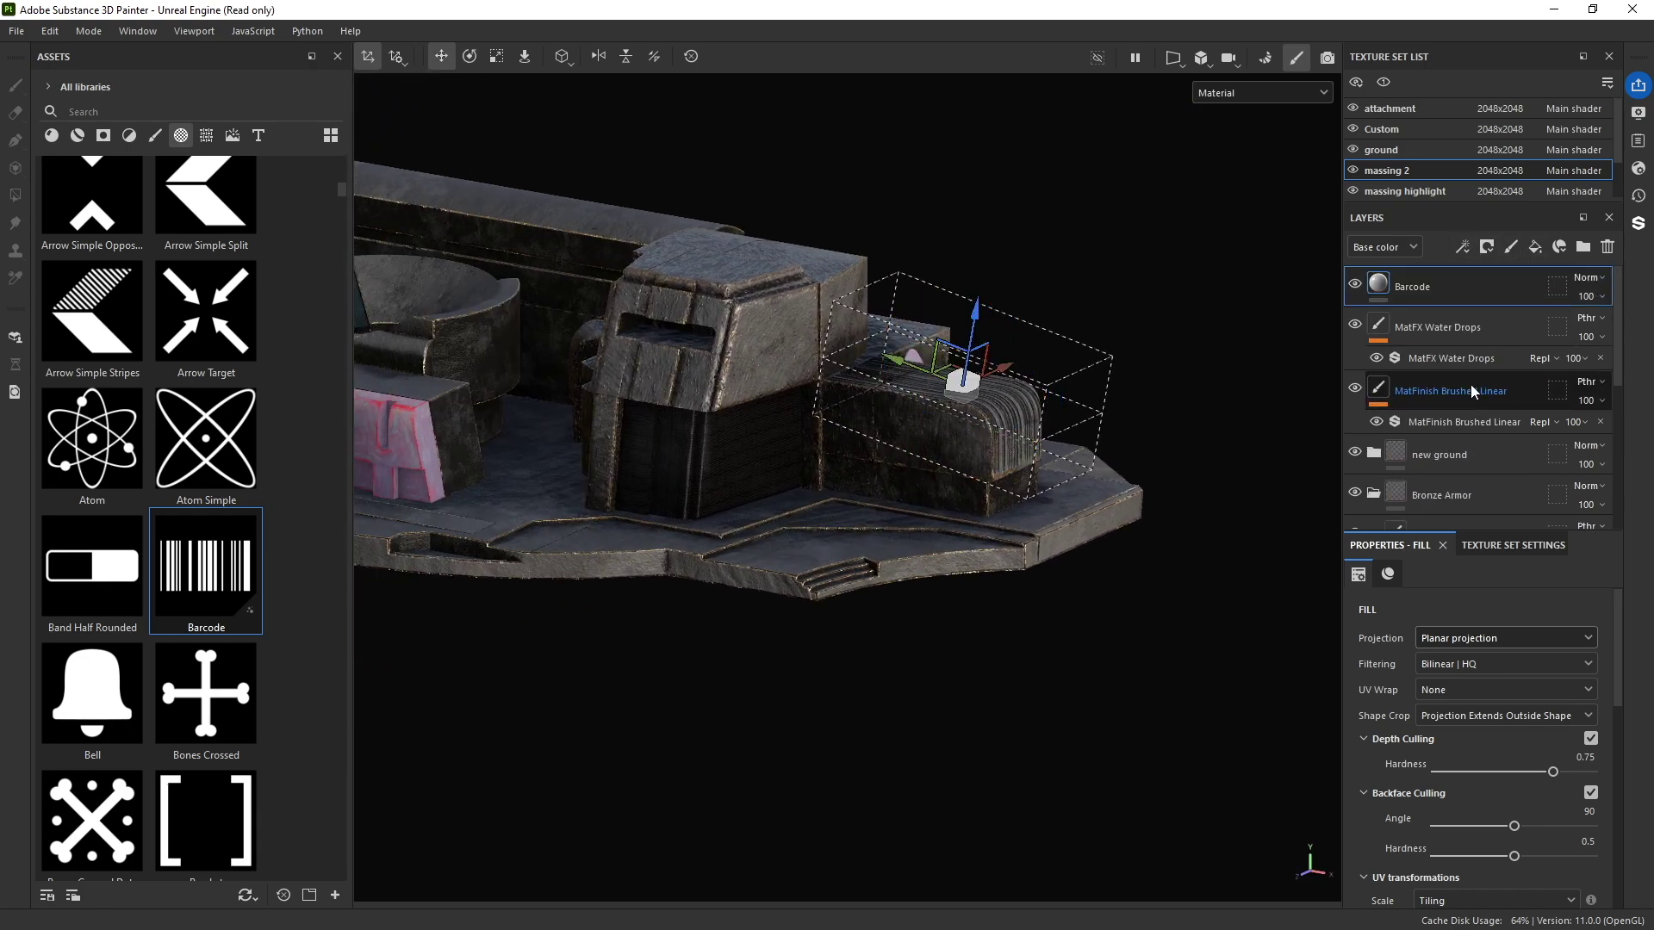
{"action": "left_click", "coordinate": [1511, 246]}
{"action": "left_click_drag", "start_coordinate": [990, 383], "coordinate": [965, 405], "text": "alt"}
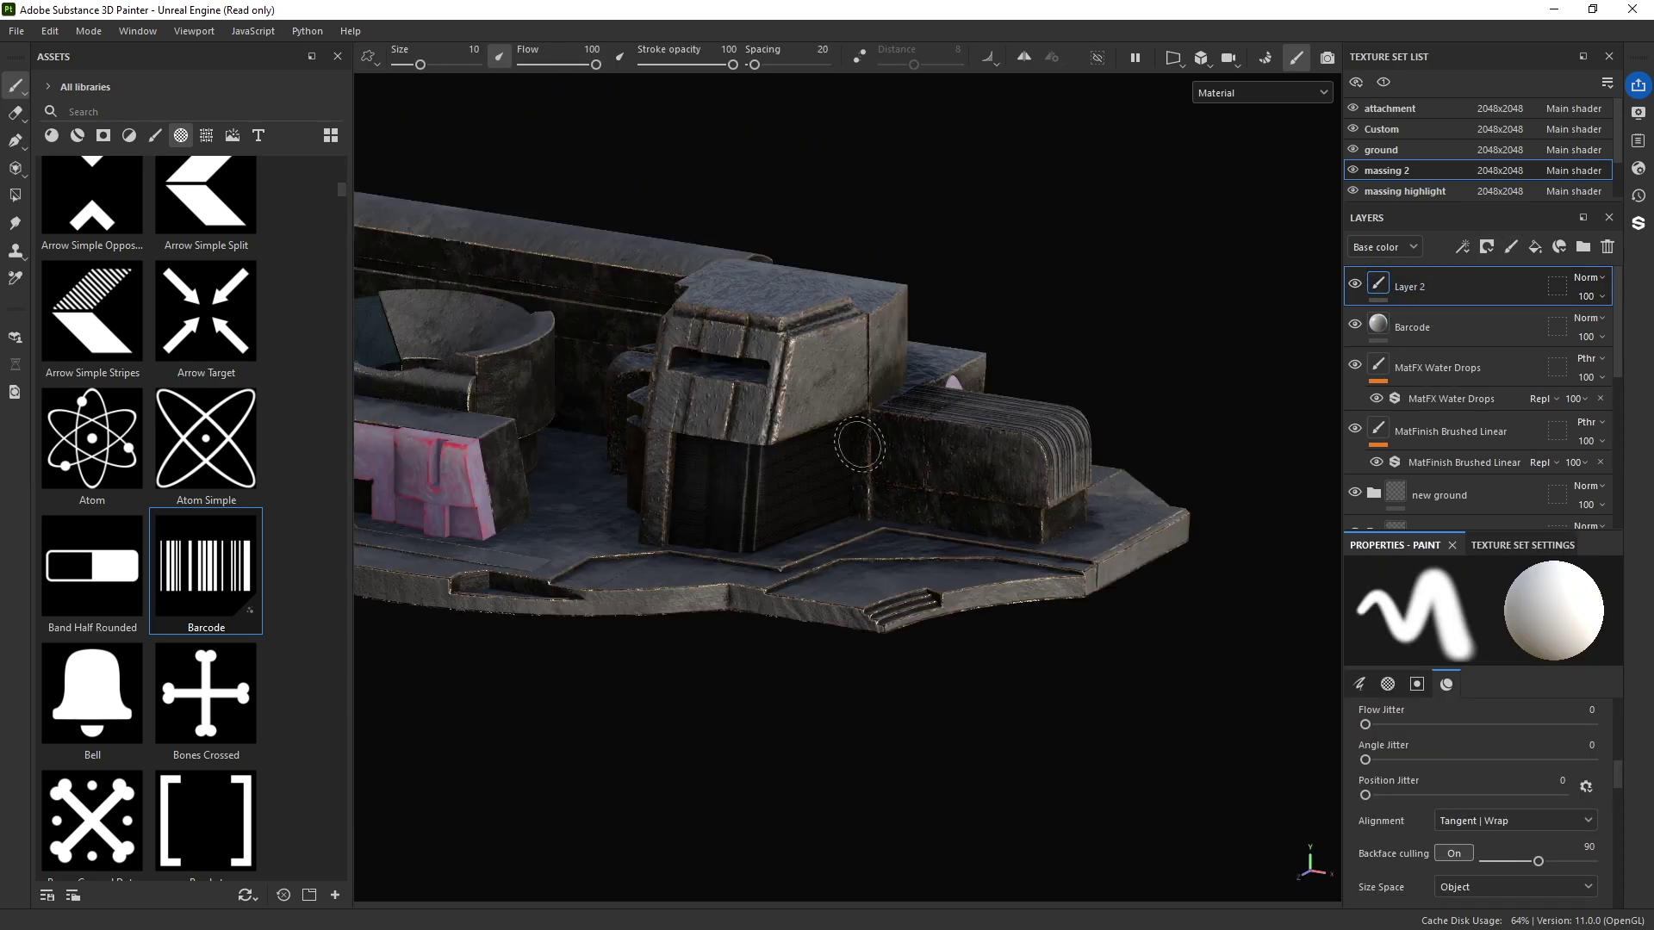
{"action": "scroll", "coordinate": [793, 469], "scroll_direction": "up", "scroll_amount": 1}
{"action": "left_click_drag", "start_coordinate": [1051, 448], "coordinate": [516, 470], "text": "alt"}
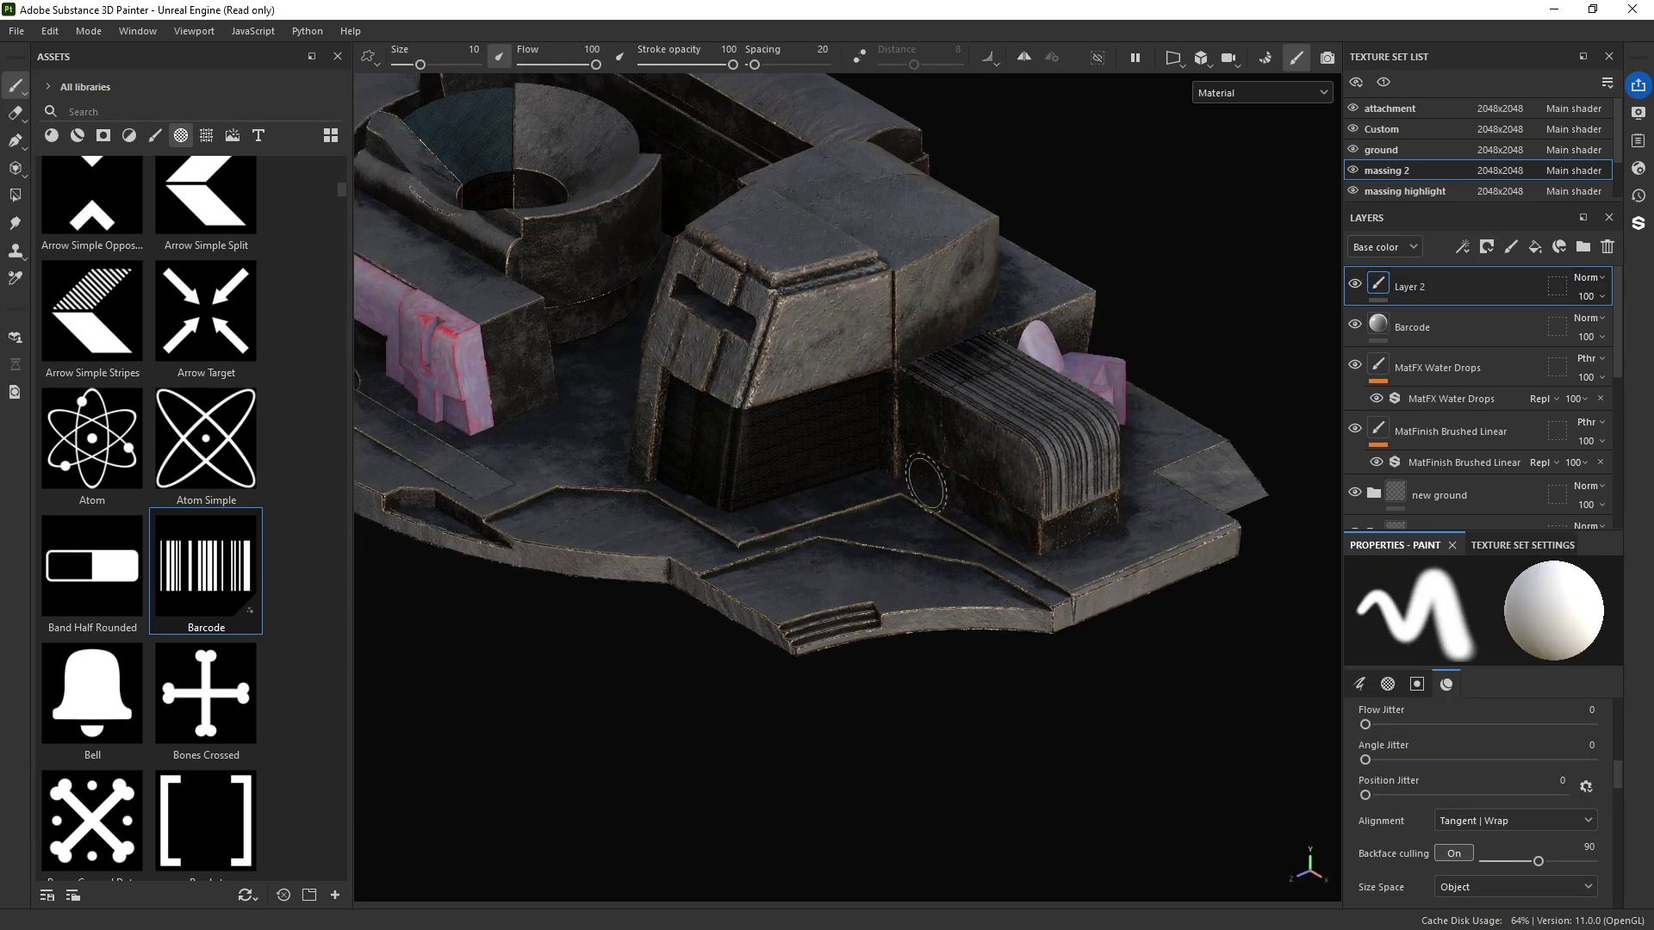
{"action": "left_click_drag", "start_coordinate": [228, 568], "coordinate": [856, 338]}
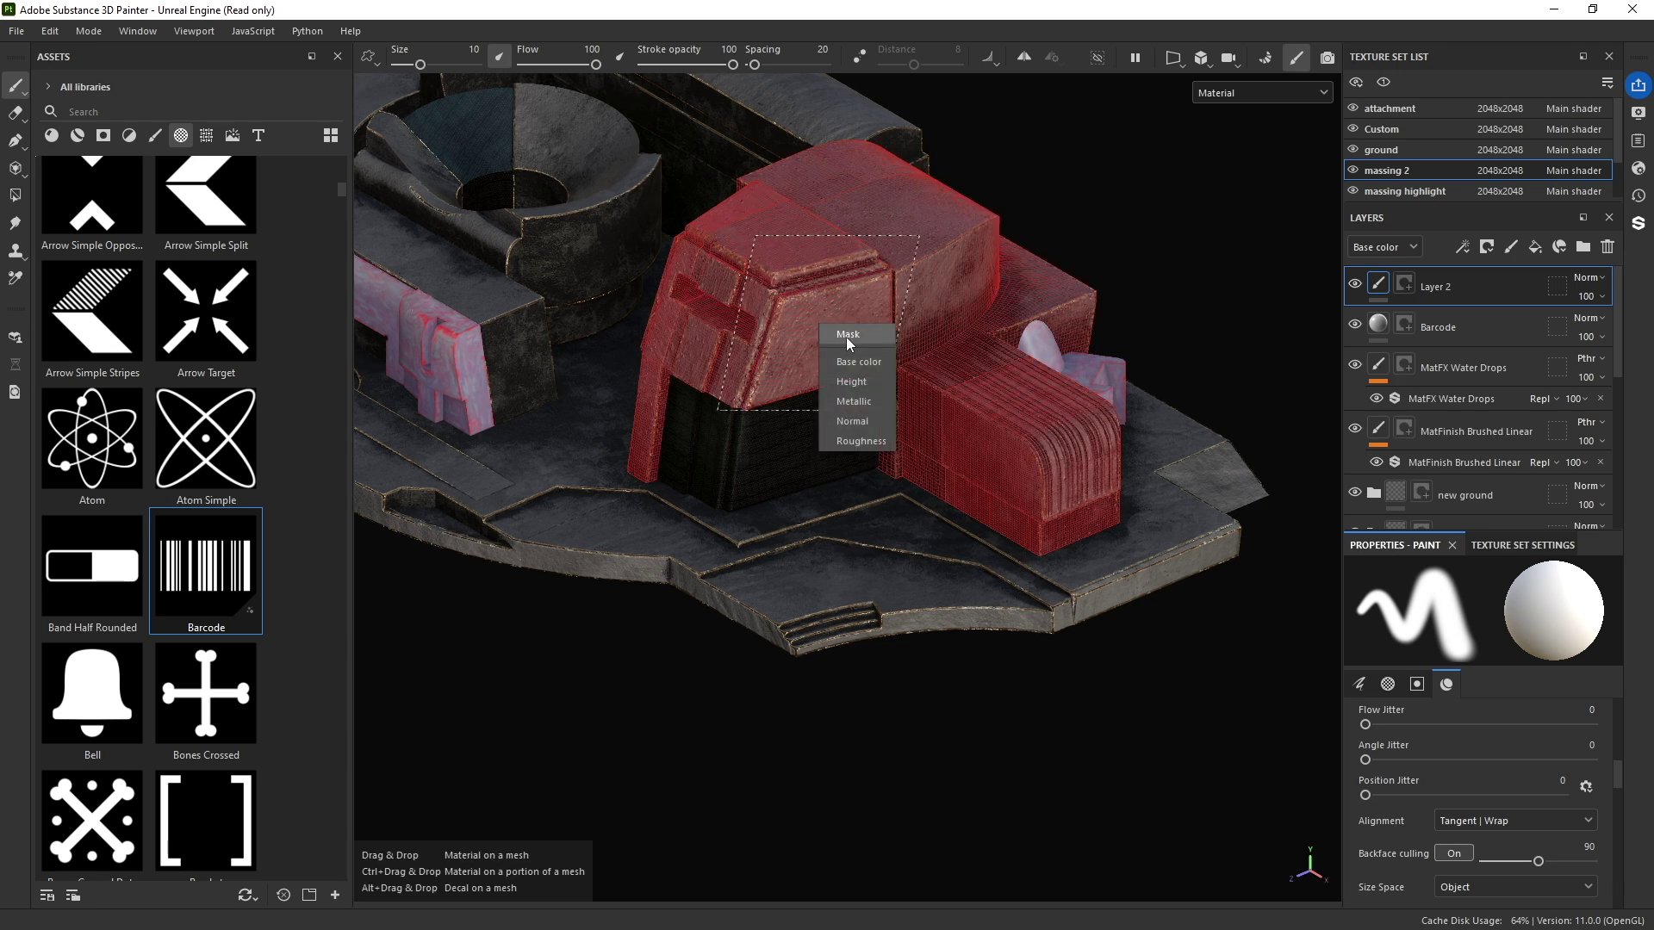
{"action": "left_click_drag", "start_coordinate": [848, 343], "coordinate": [849, 366]}
{"action": "left_click_drag", "start_coordinate": [207, 555], "coordinate": [204, 552]}
Step: Try placing the Circle Dots Lines texture as a large base color decal on the tower's upper side face and undo it
{"action": "scroll", "coordinate": [196, 498], "scroll_direction": "up", "scroll_amount": 5}
{"action": "scroll", "coordinate": [209, 484], "scroll_direction": "down", "scroll_amount": 5}
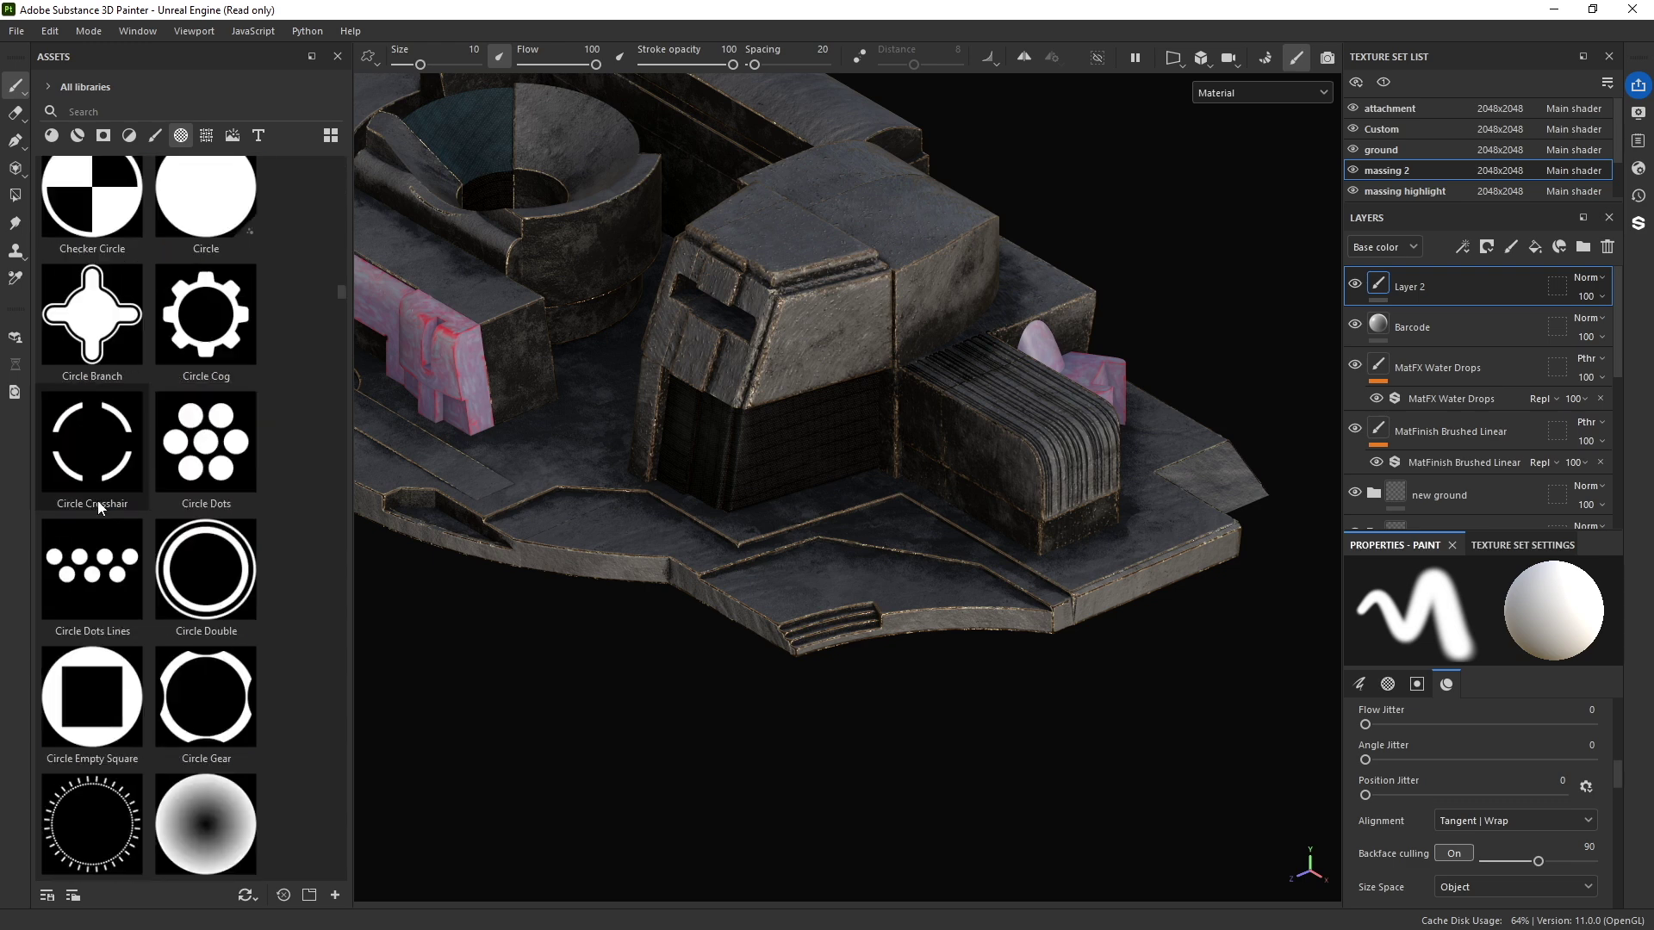
{"action": "left_click_drag", "start_coordinate": [92, 568], "coordinate": [821, 323]}
{"action": "left_click", "coordinate": [860, 361]}
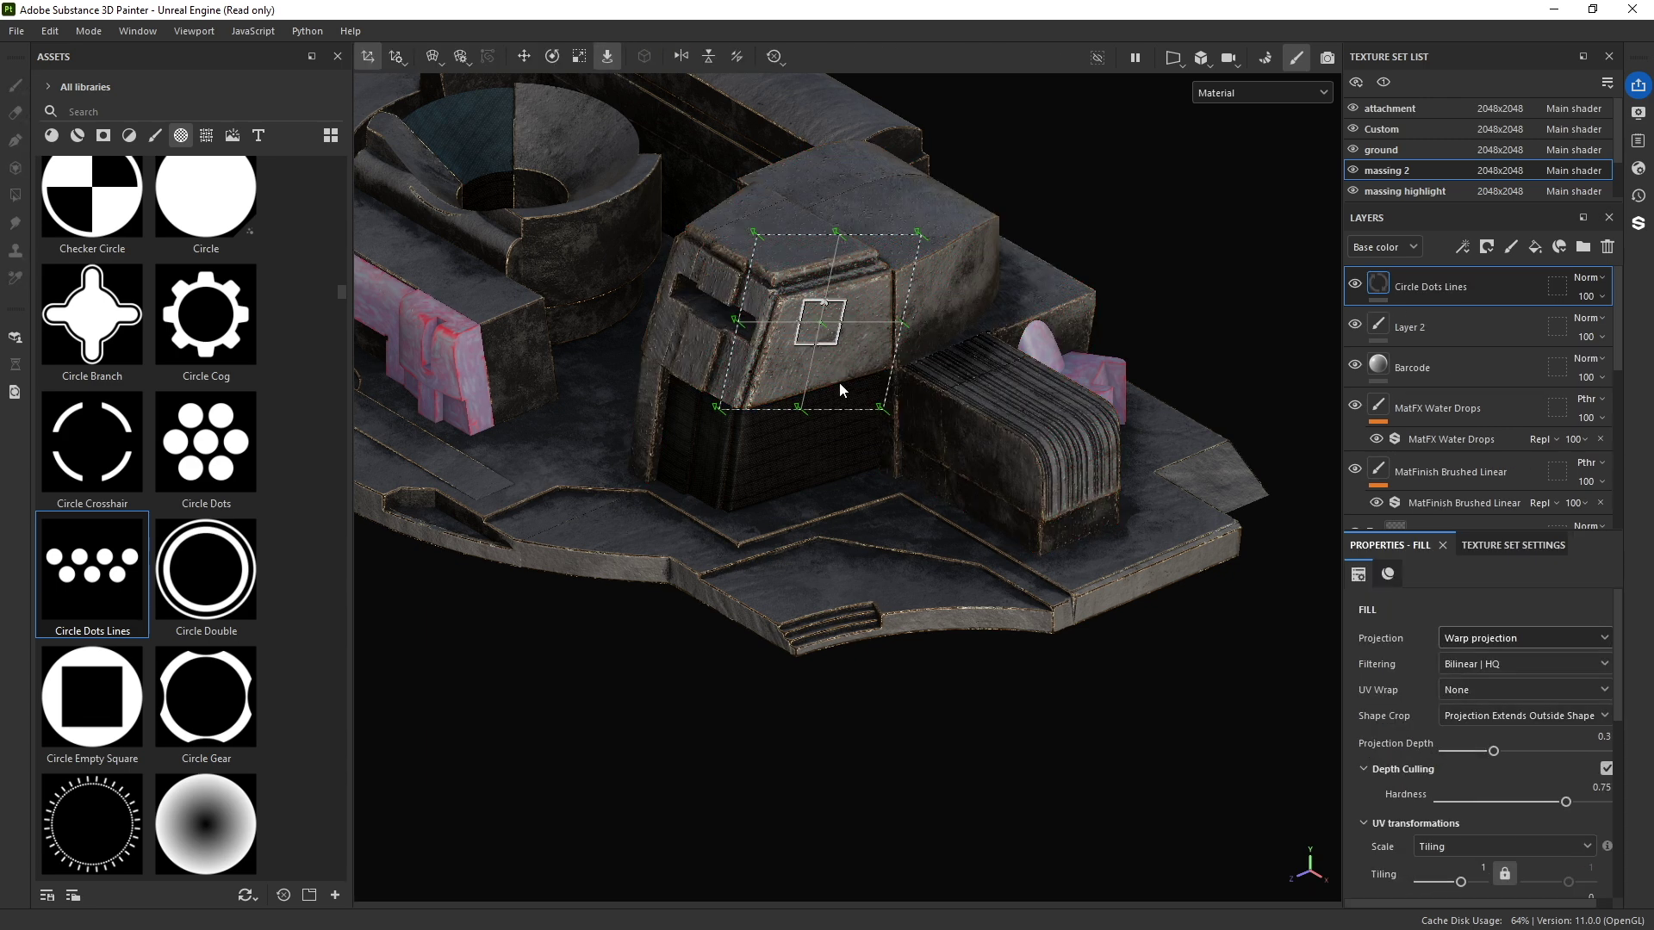
{"action": "left_click_drag", "start_coordinate": [870, 388], "coordinate": [830, 276], "text": "alt"}
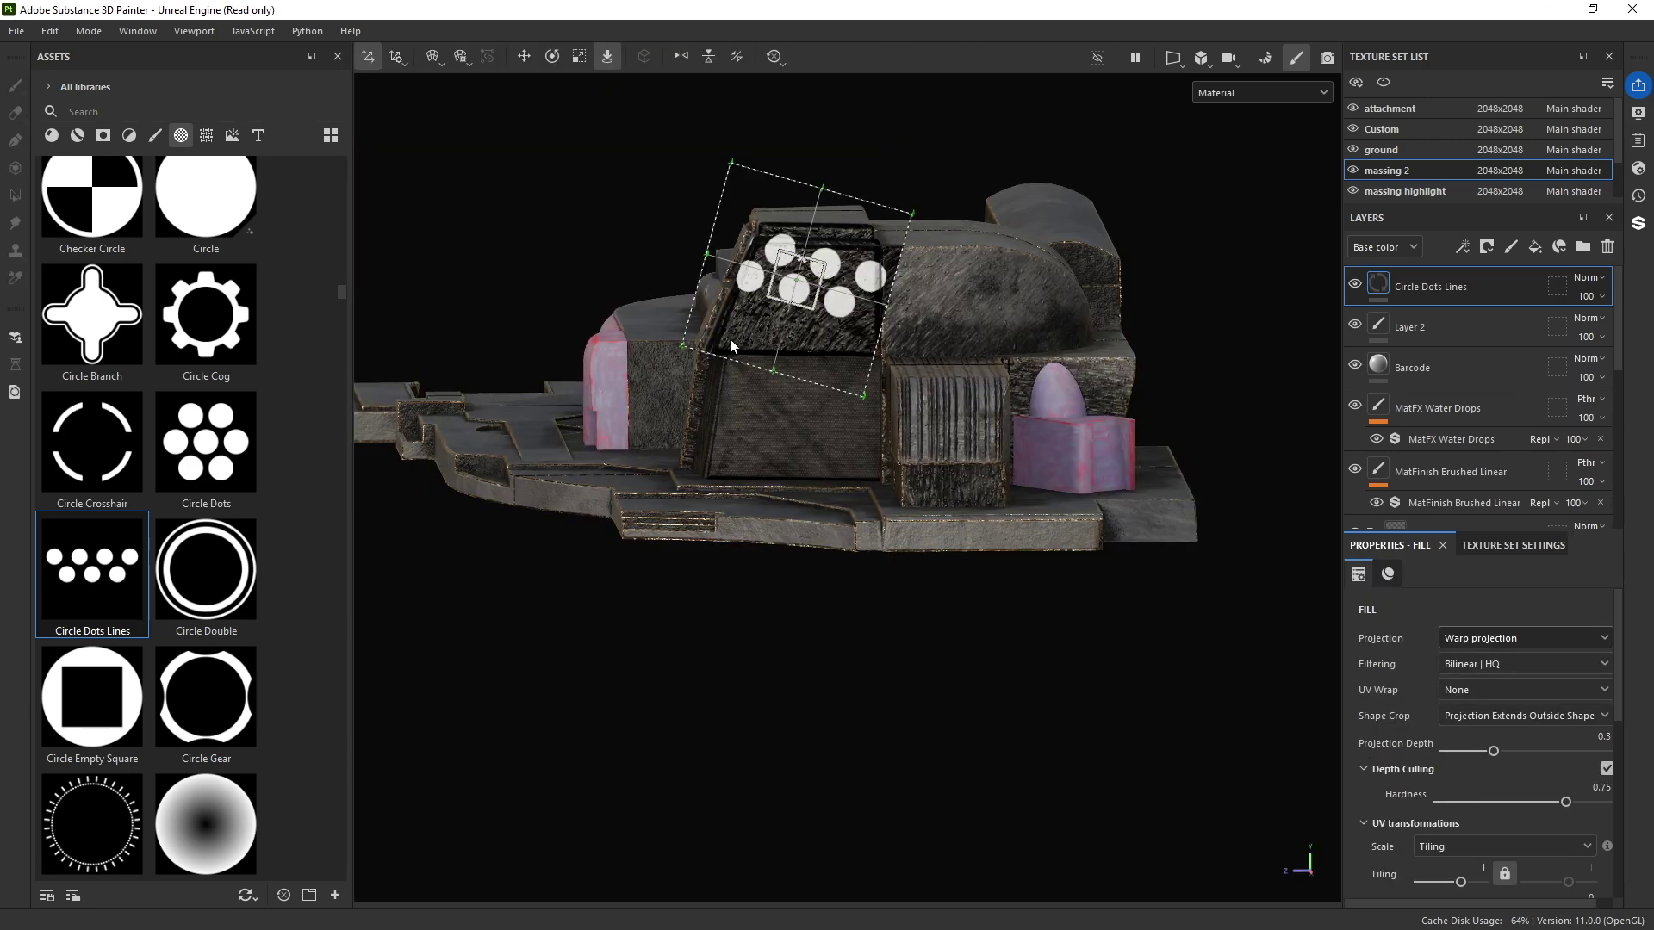
{"action": "key", "text": "ctrl+z"}
Step: Place the Circle Dots Lines texture as a small base color decal on the tower's upper side face
{"action": "left_click_drag", "start_coordinate": [794, 315], "coordinate": [825, 350], "text": "alt"}
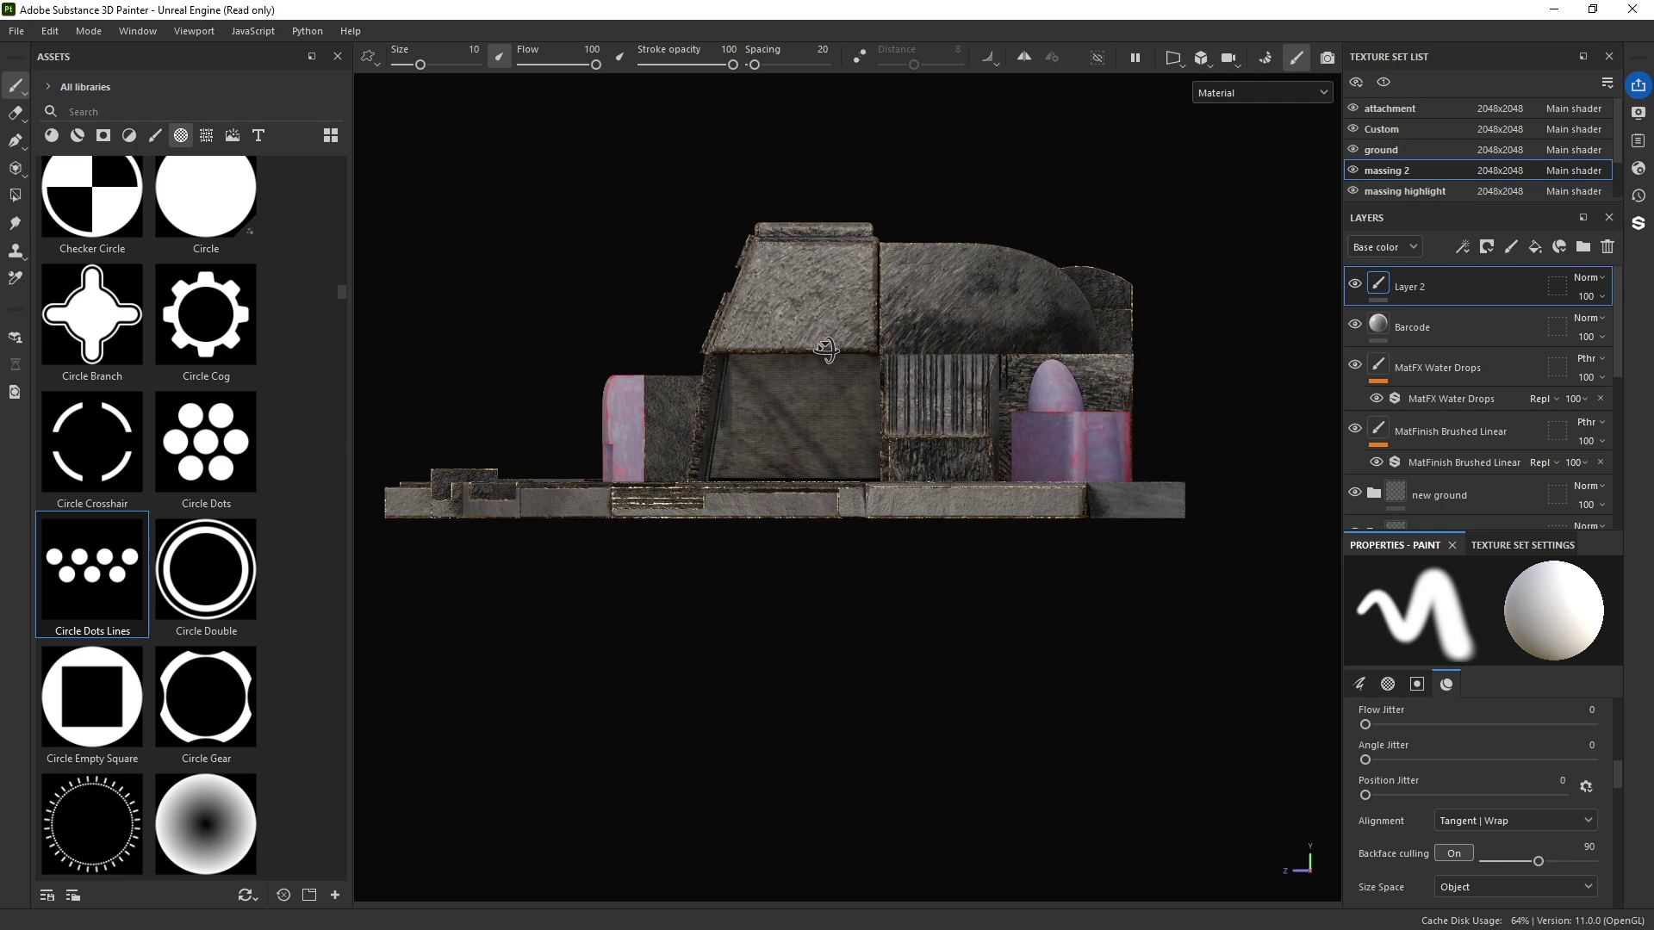
{"action": "left_click_drag", "start_coordinate": [92, 573], "coordinate": [522, 156]}
{"action": "left_click", "coordinate": [853, 340]}
{"action": "left_click", "coordinate": [1430, 327]}
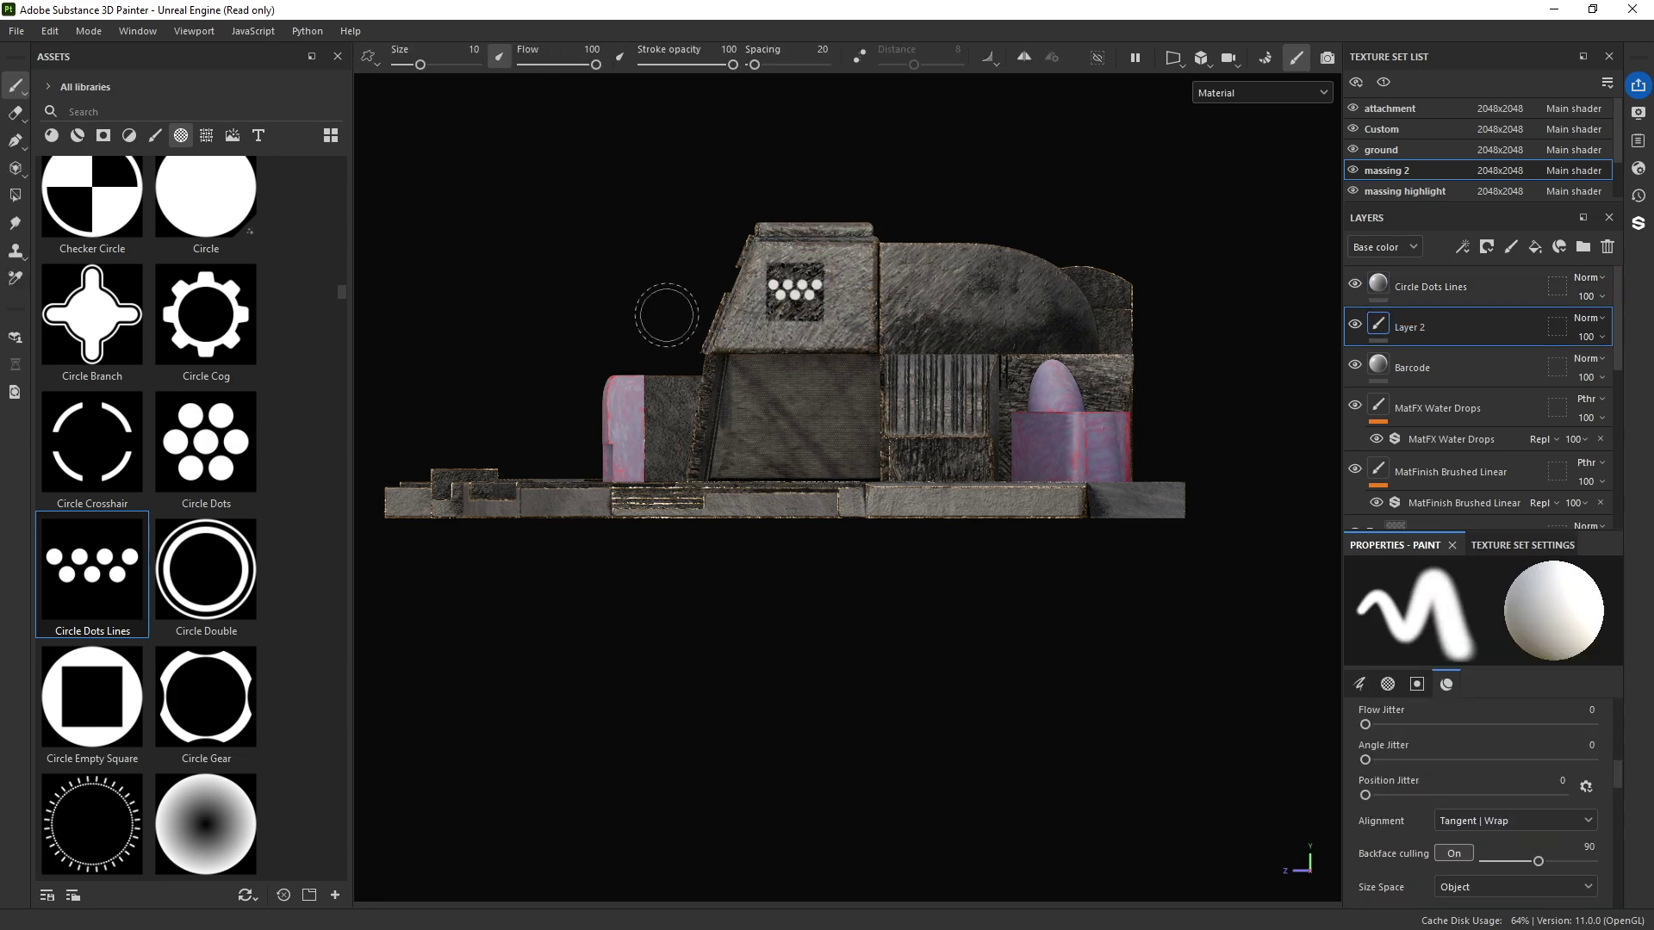
Step: Set the Circle Dots Lines layer's blending mode to Screen and its opacity to 40
{"action": "scroll", "coordinate": [832, 272], "scroll_direction": "up", "scroll_amount": 3}
{"action": "scroll", "coordinate": [831, 272], "scroll_direction": "up", "scroll_amount": 2}
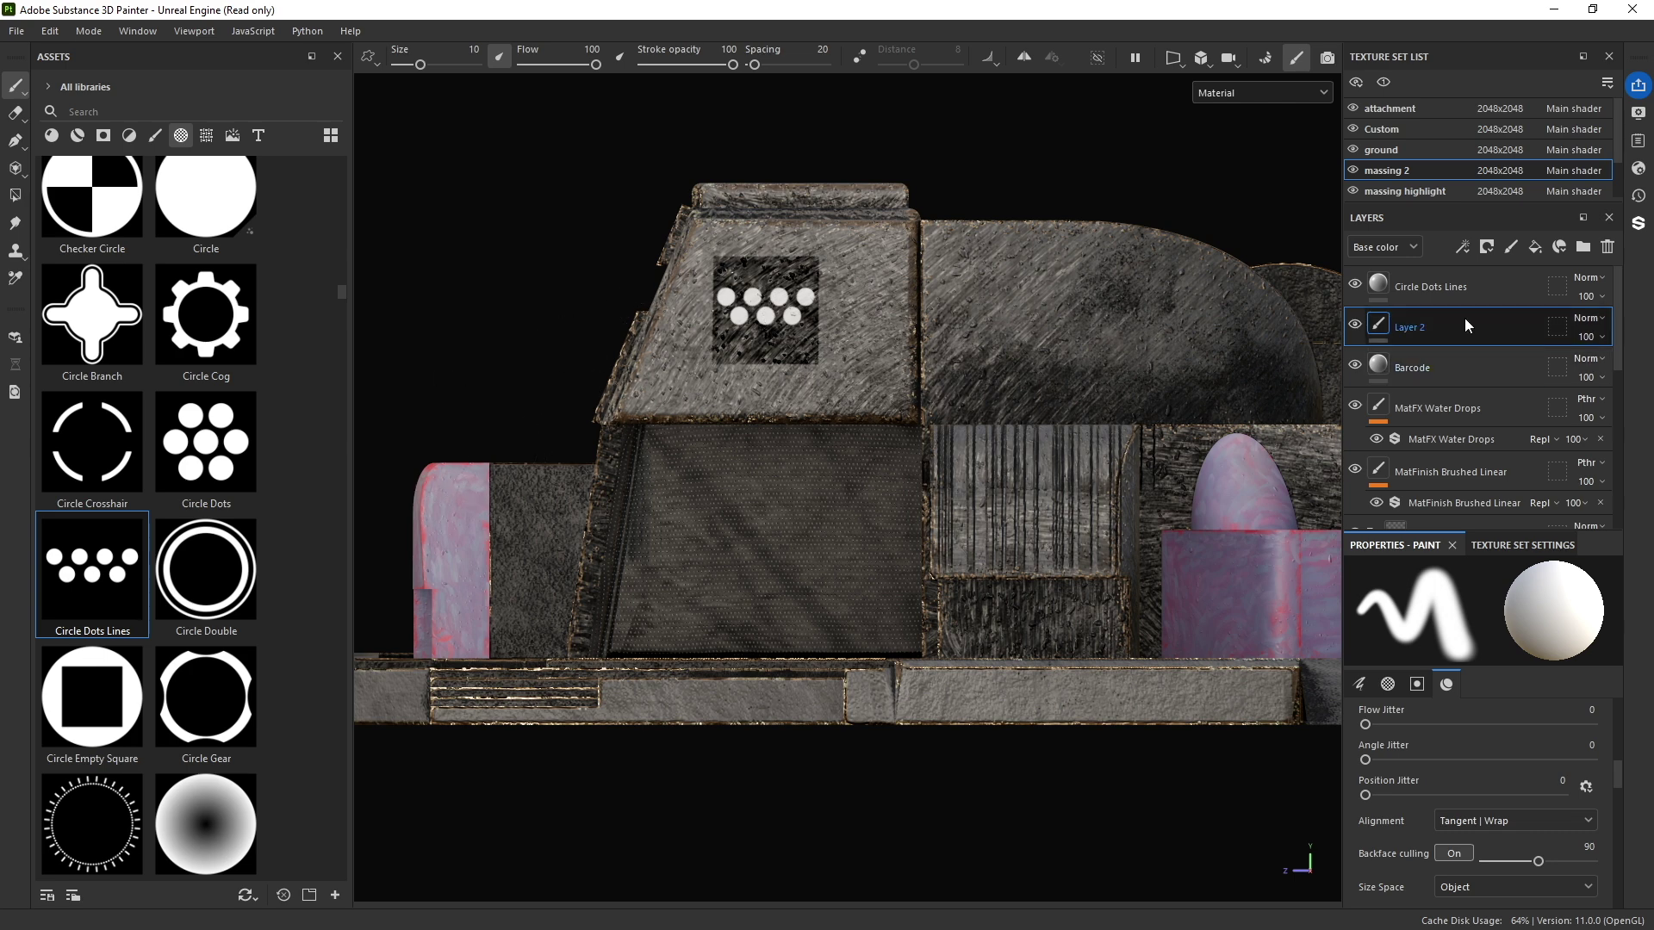
{"action": "left_click", "coordinate": [1436, 293]}
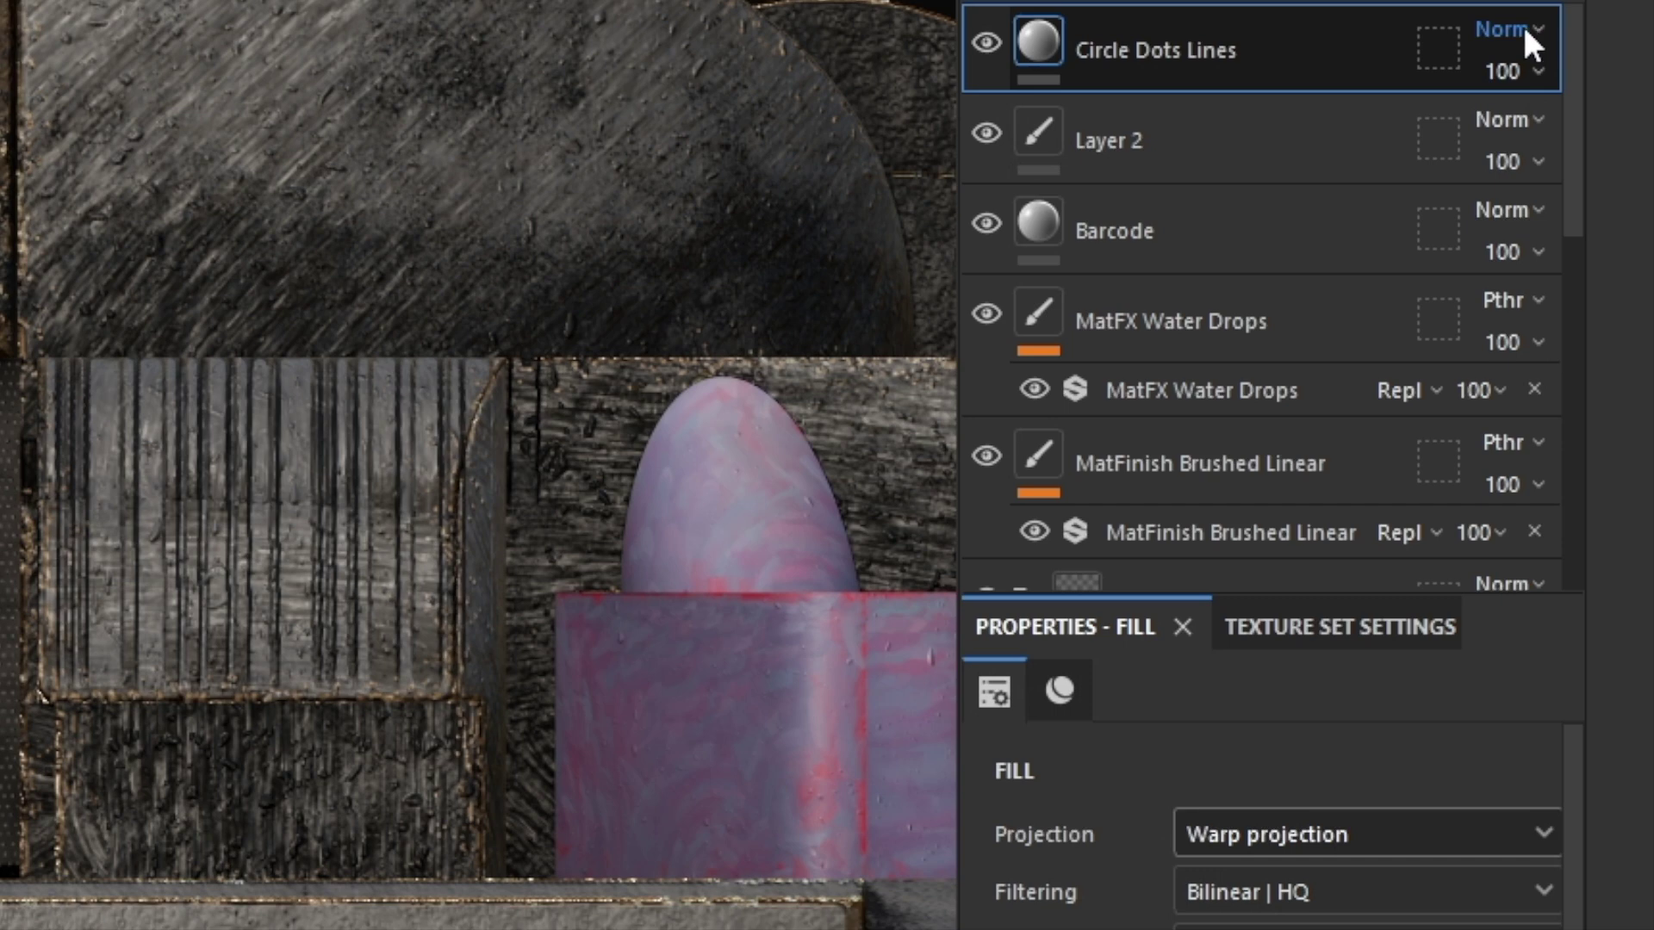
{"action": "left_click", "coordinate": [1523, 24]}
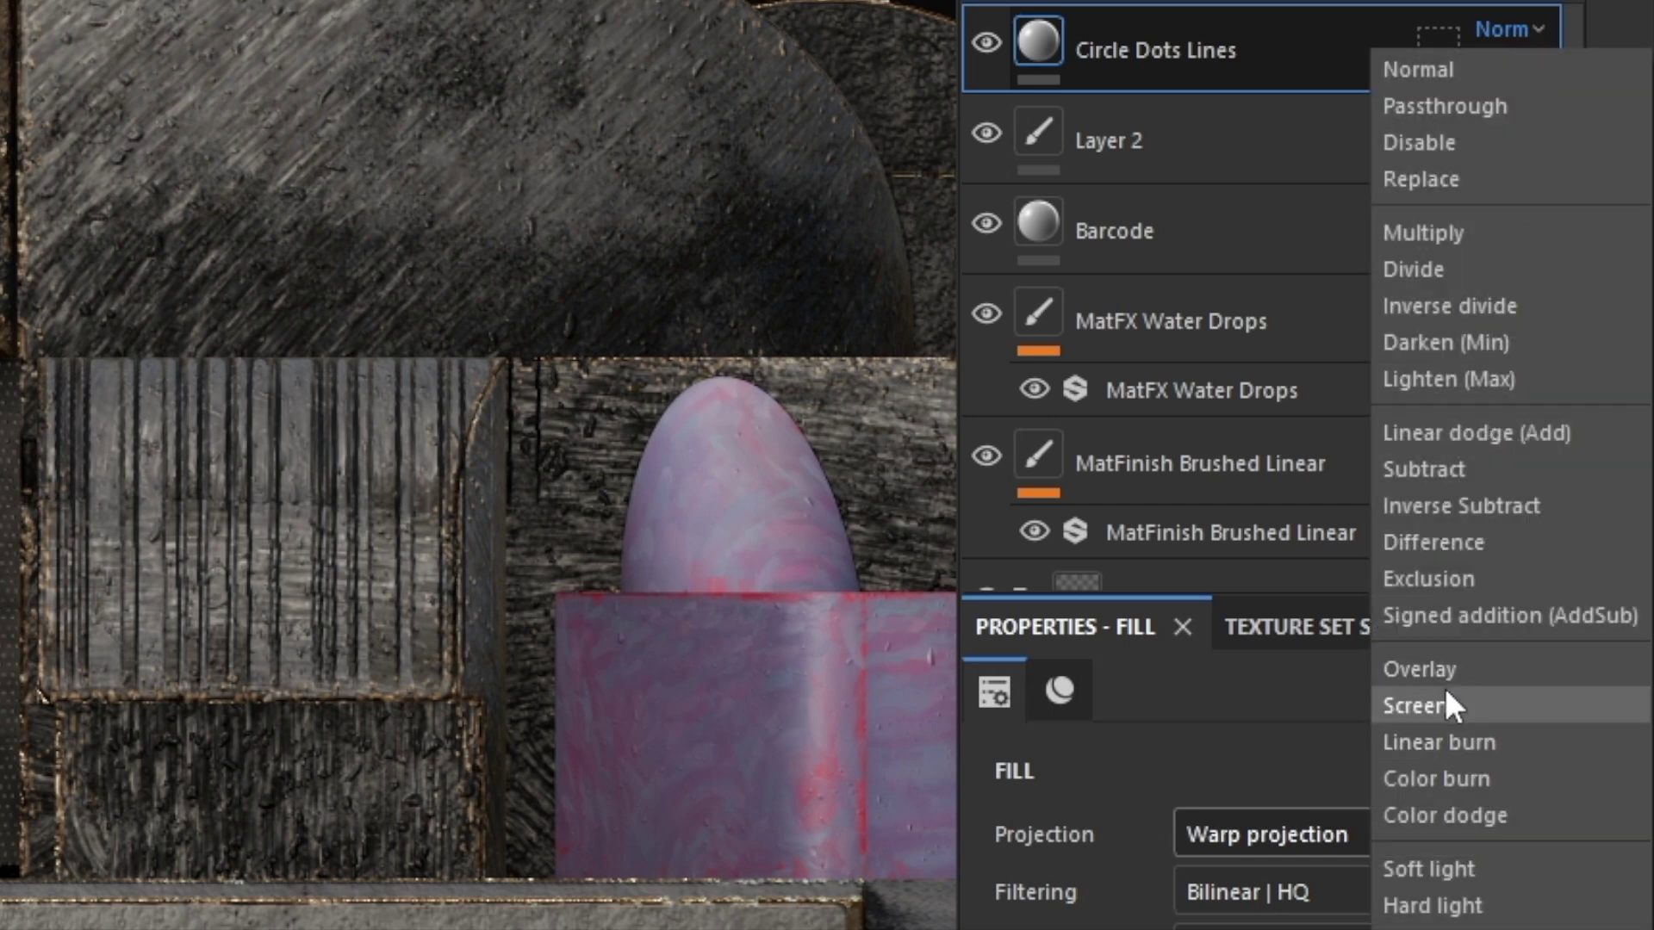
{"action": "left_click", "coordinate": [1445, 690]}
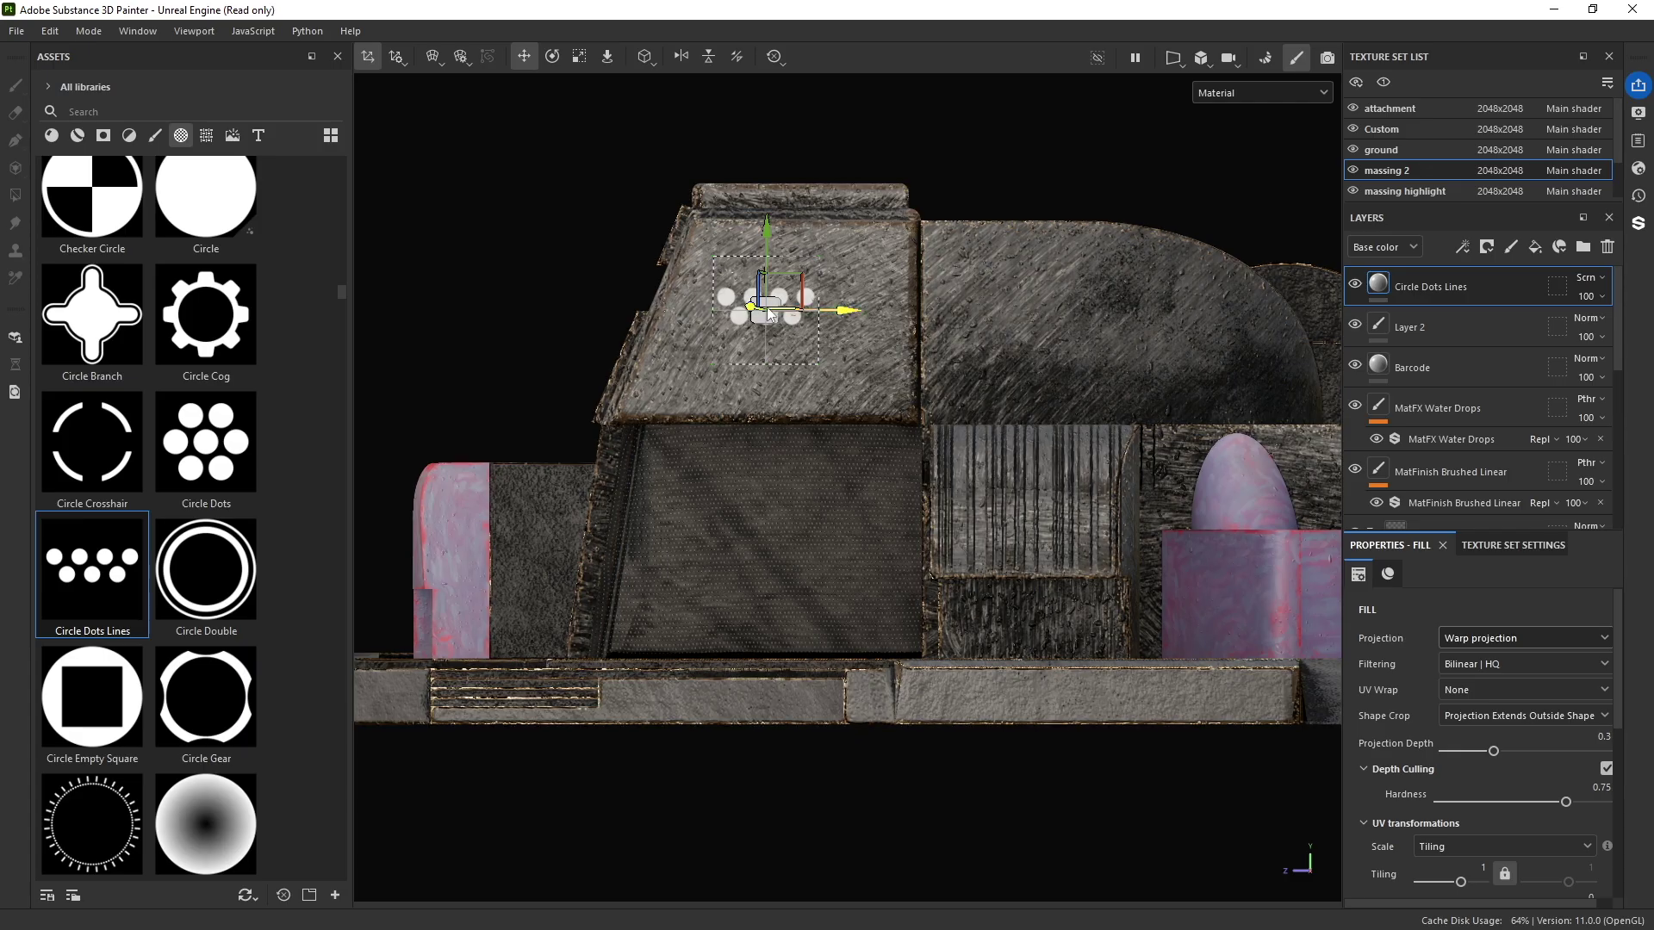
{"action": "left_click", "coordinate": [1600, 298]}
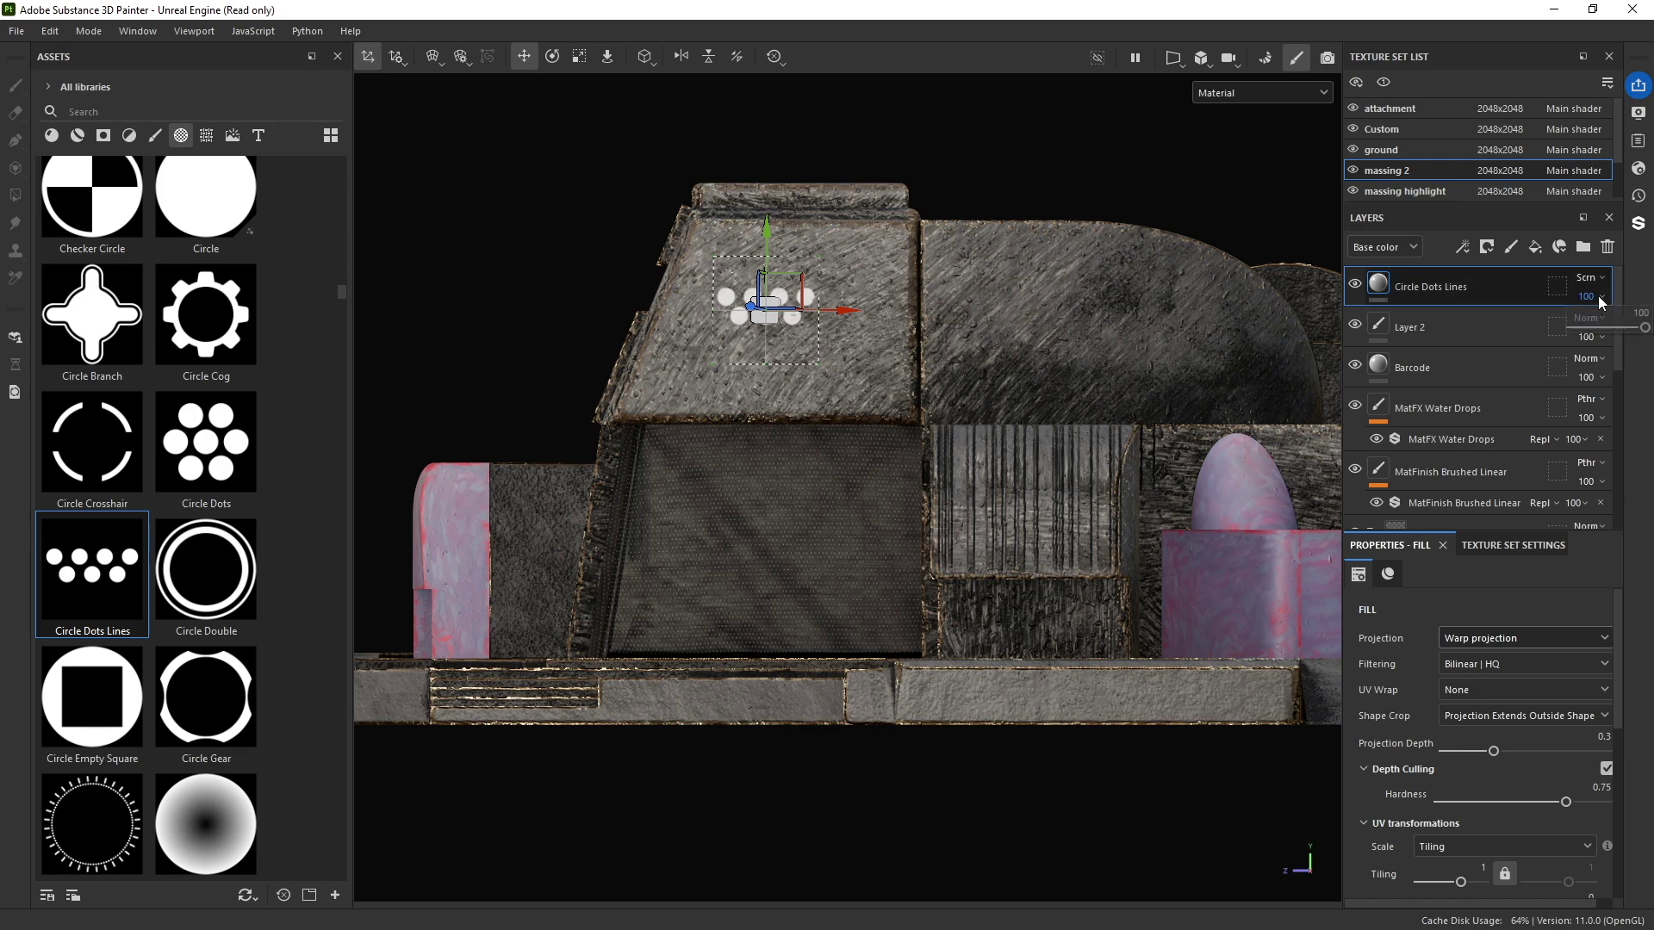
{"action": "left_click_drag", "start_coordinate": [1640, 334], "coordinate": [1582, 332]}
{"action": "scroll", "coordinate": [904, 275], "scroll_direction": "down", "scroll_amount": 2}
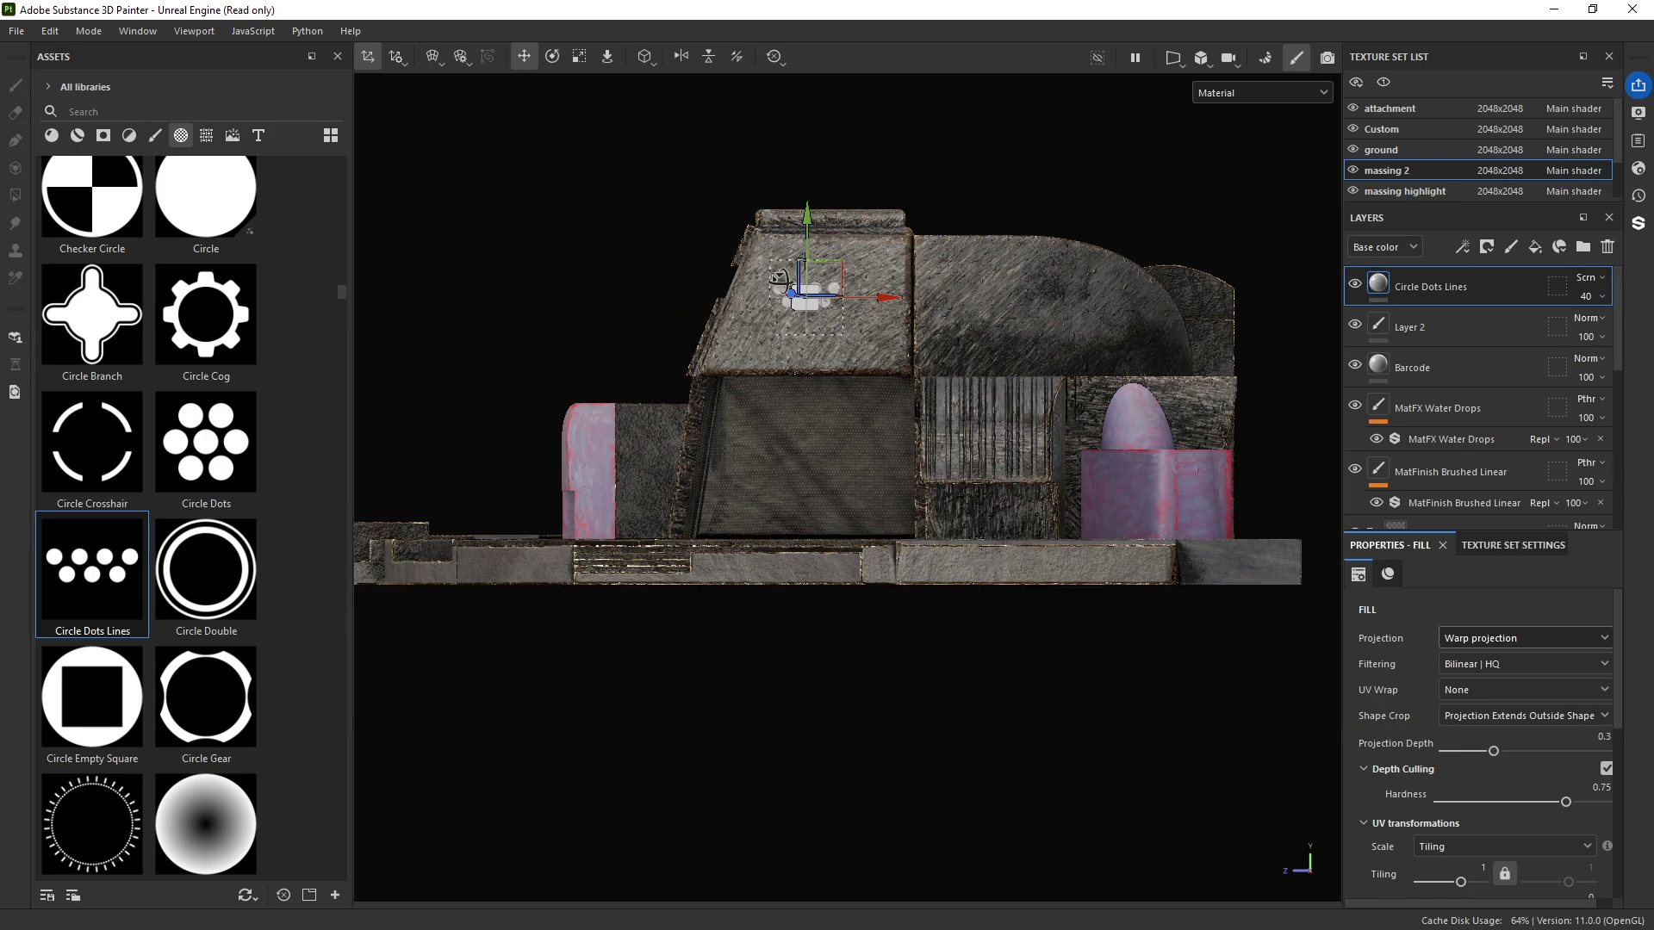
{"action": "left_click_drag", "start_coordinate": [579, 408], "coordinate": [935, 353], "text": "alt"}
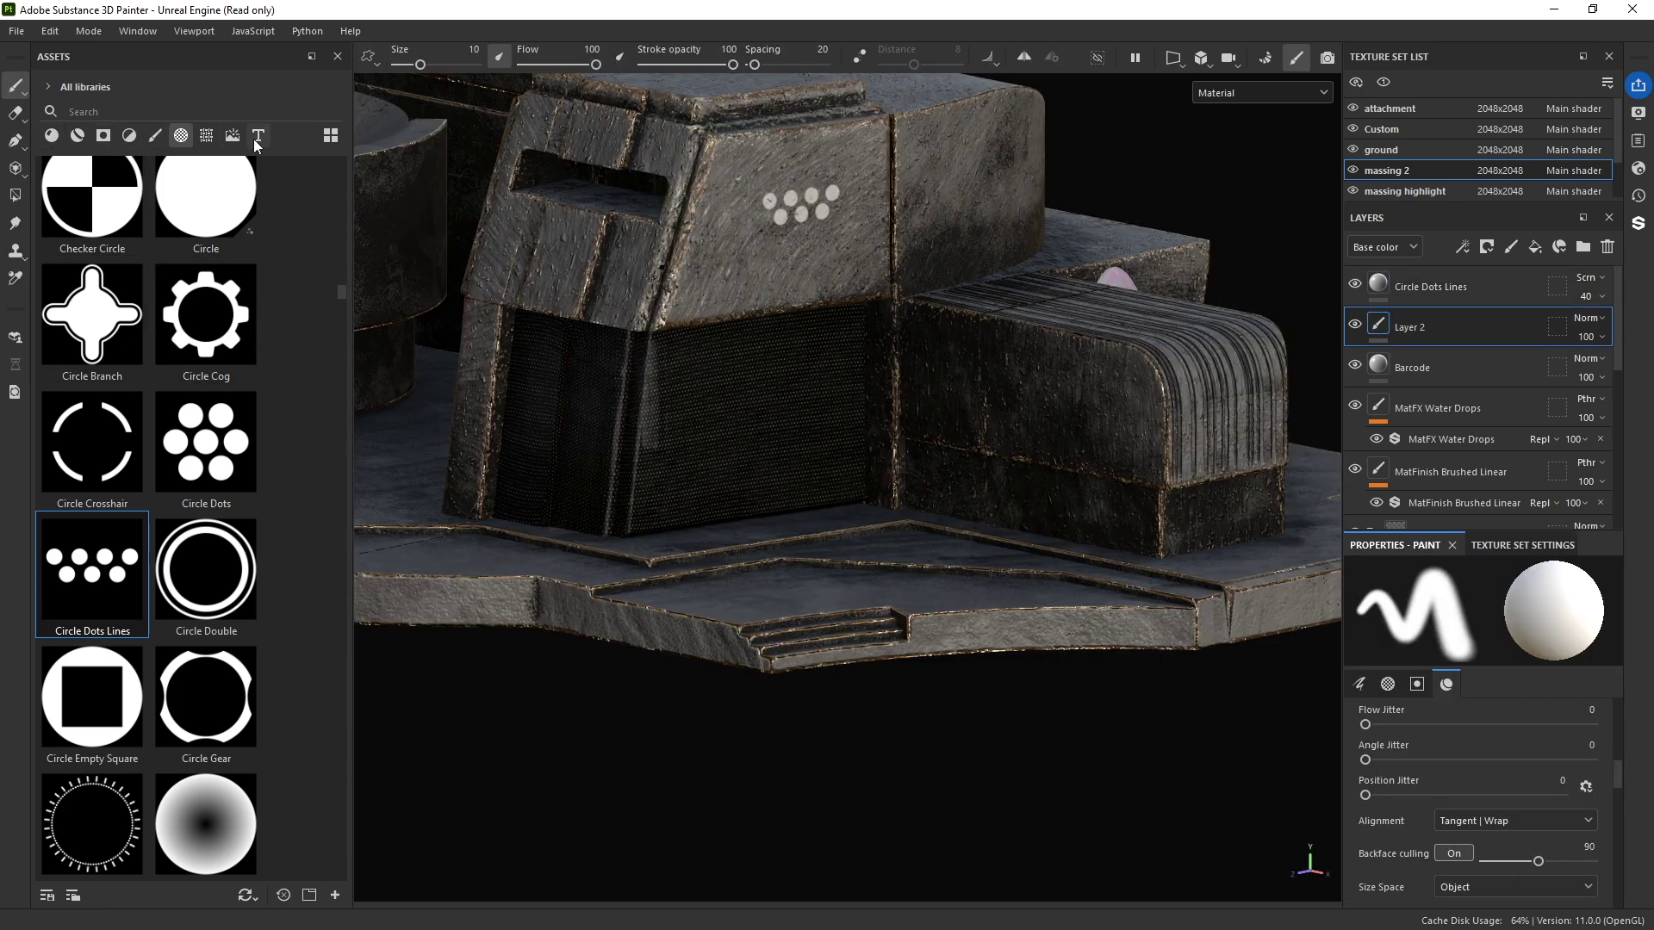
Step: Limit the asset library to fonts and search it for "imp"
{"action": "left_click", "coordinate": [259, 136]}
{"action": "scroll", "coordinate": [137, 431], "scroll_direction": "down", "scroll_amount": 10}
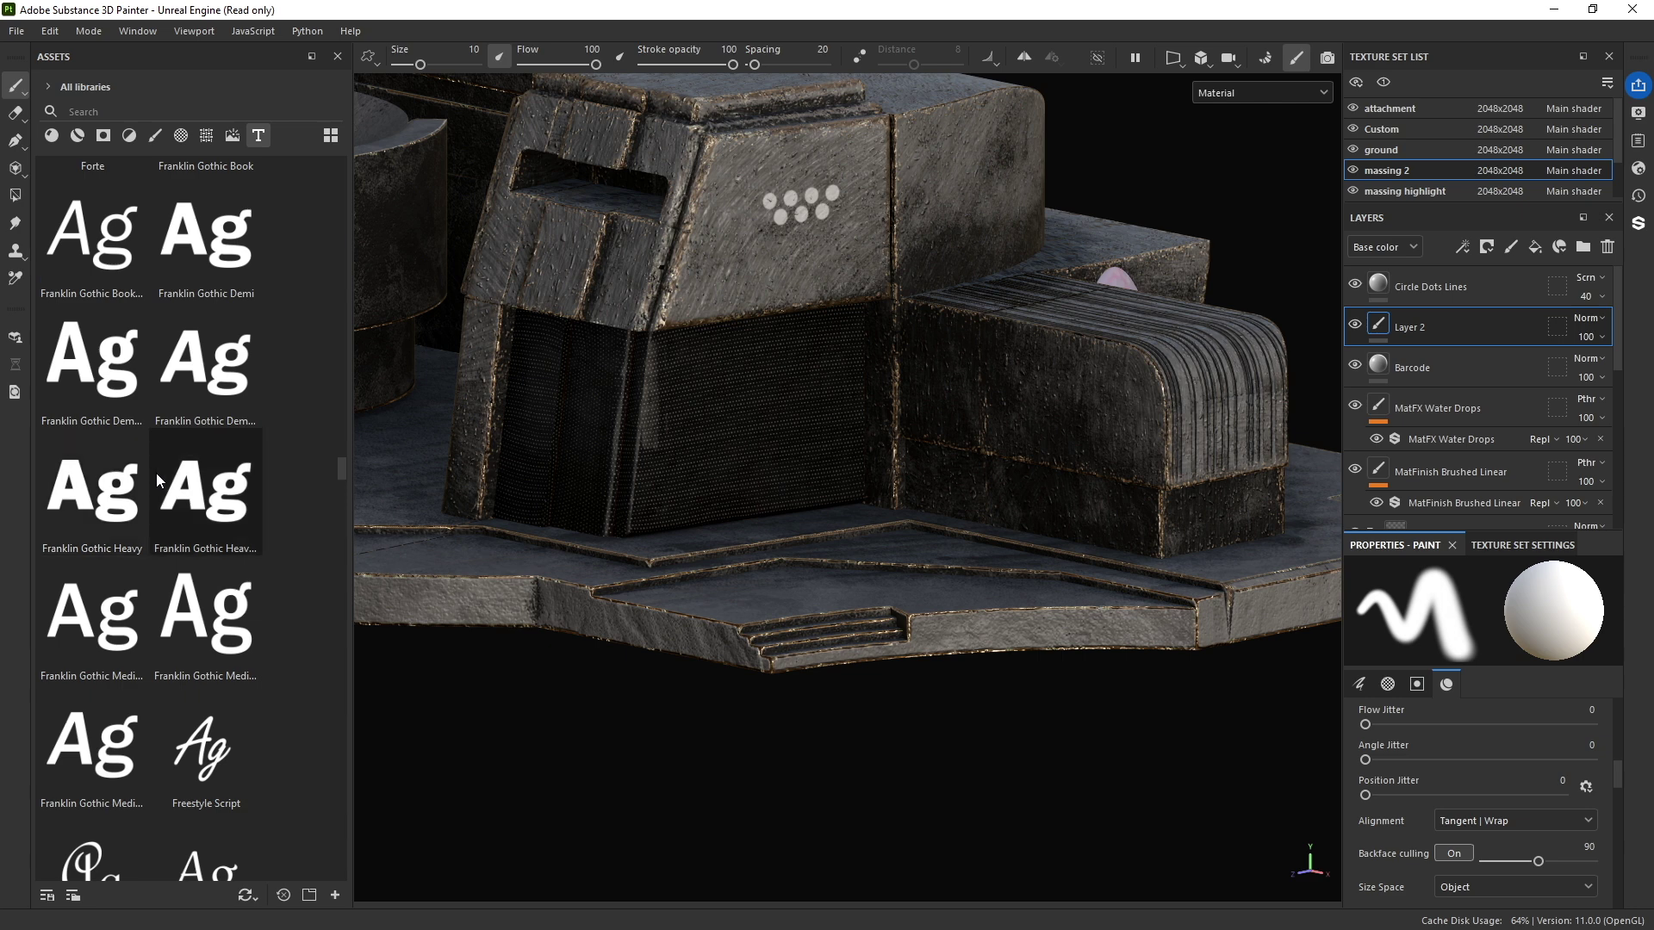
{"action": "scroll", "coordinate": [103, 431], "scroll_direction": "down", "scroll_amount": 20}
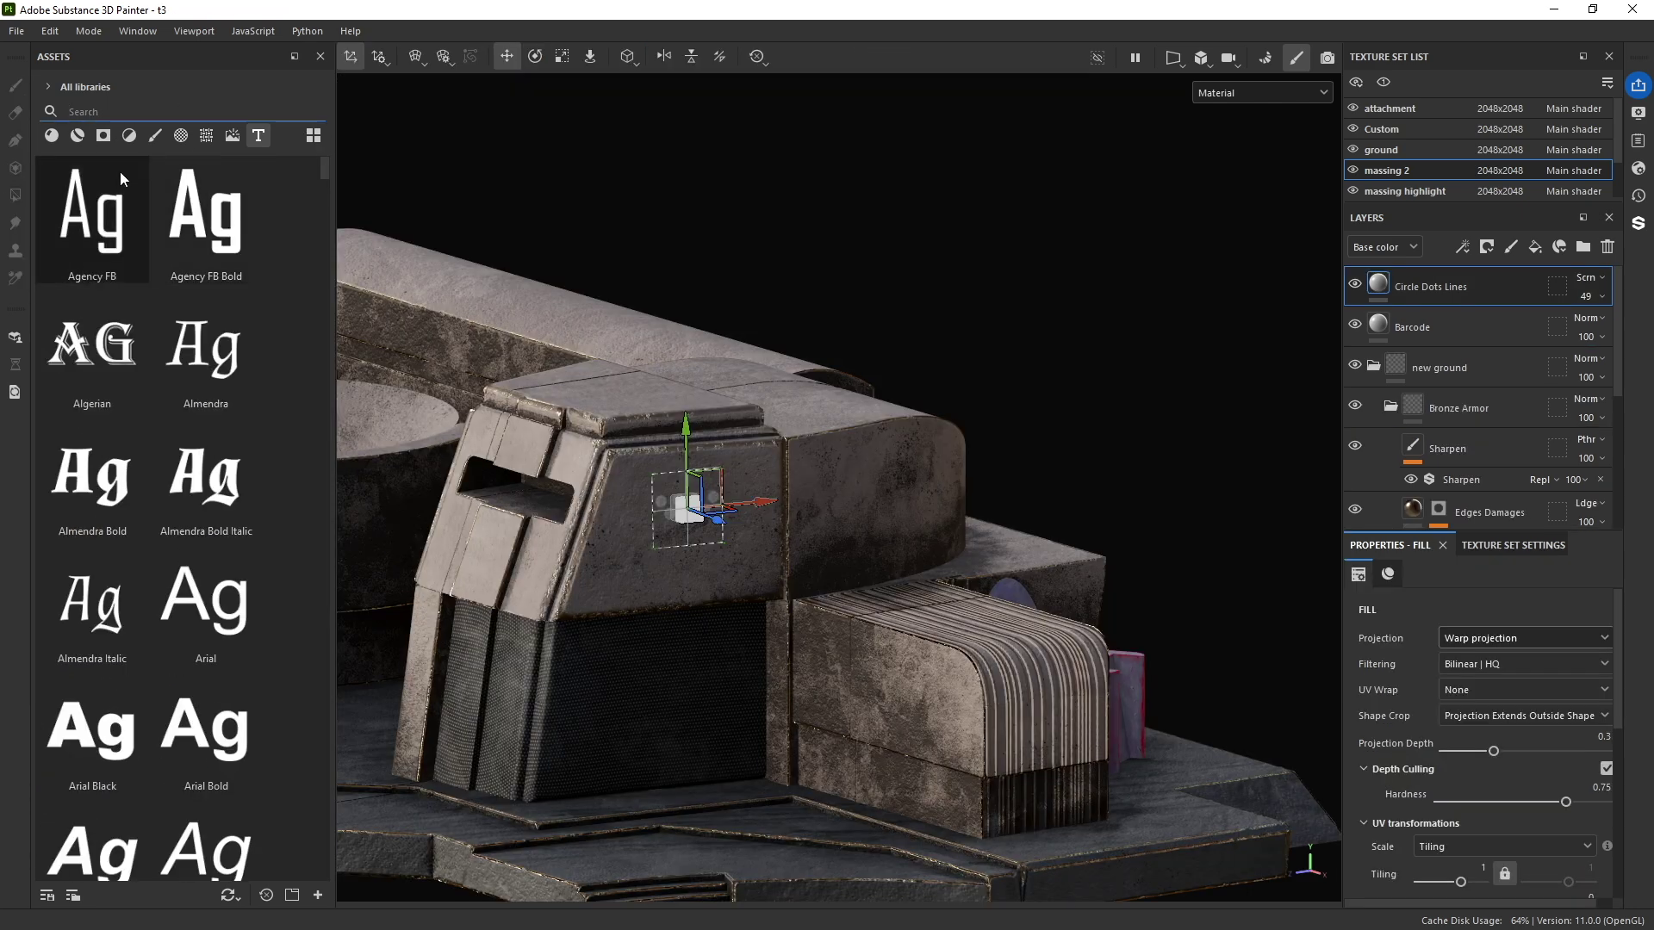
{"action": "mouse_move", "coordinate": [148, 213]}
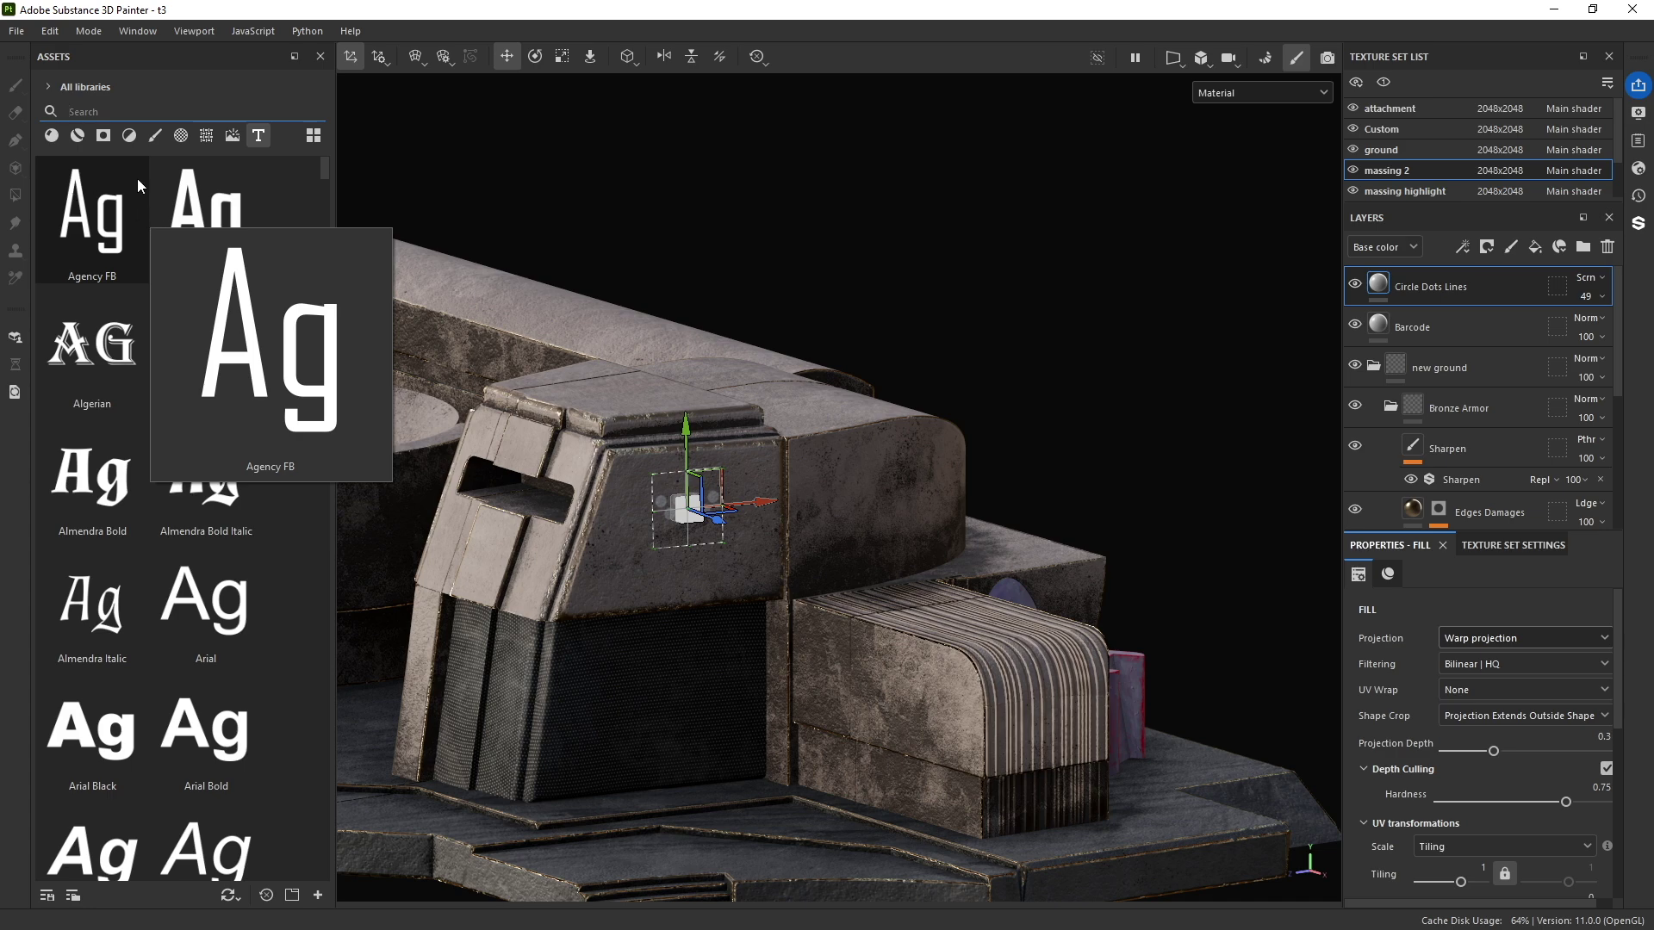
{"action": "left_click_drag", "start_coordinate": [628, 455], "coordinate": [623, 402], "text": "alt"}
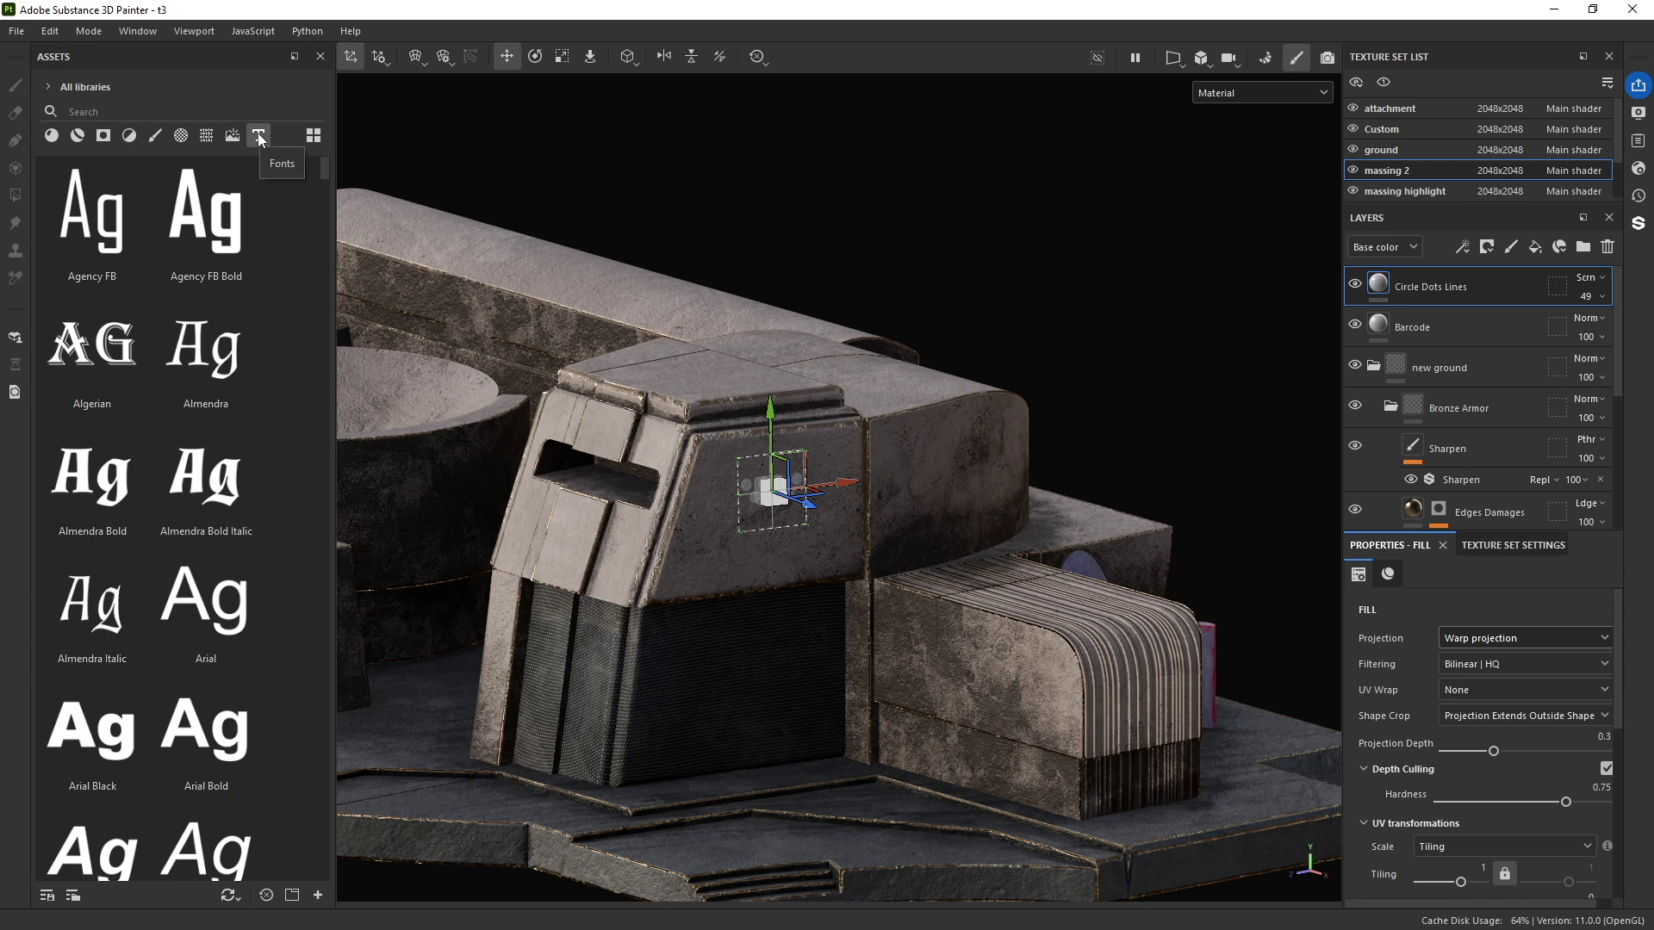
{"action": "left_click_drag", "start_coordinate": [334, 213], "coordinate": [193, 214]}
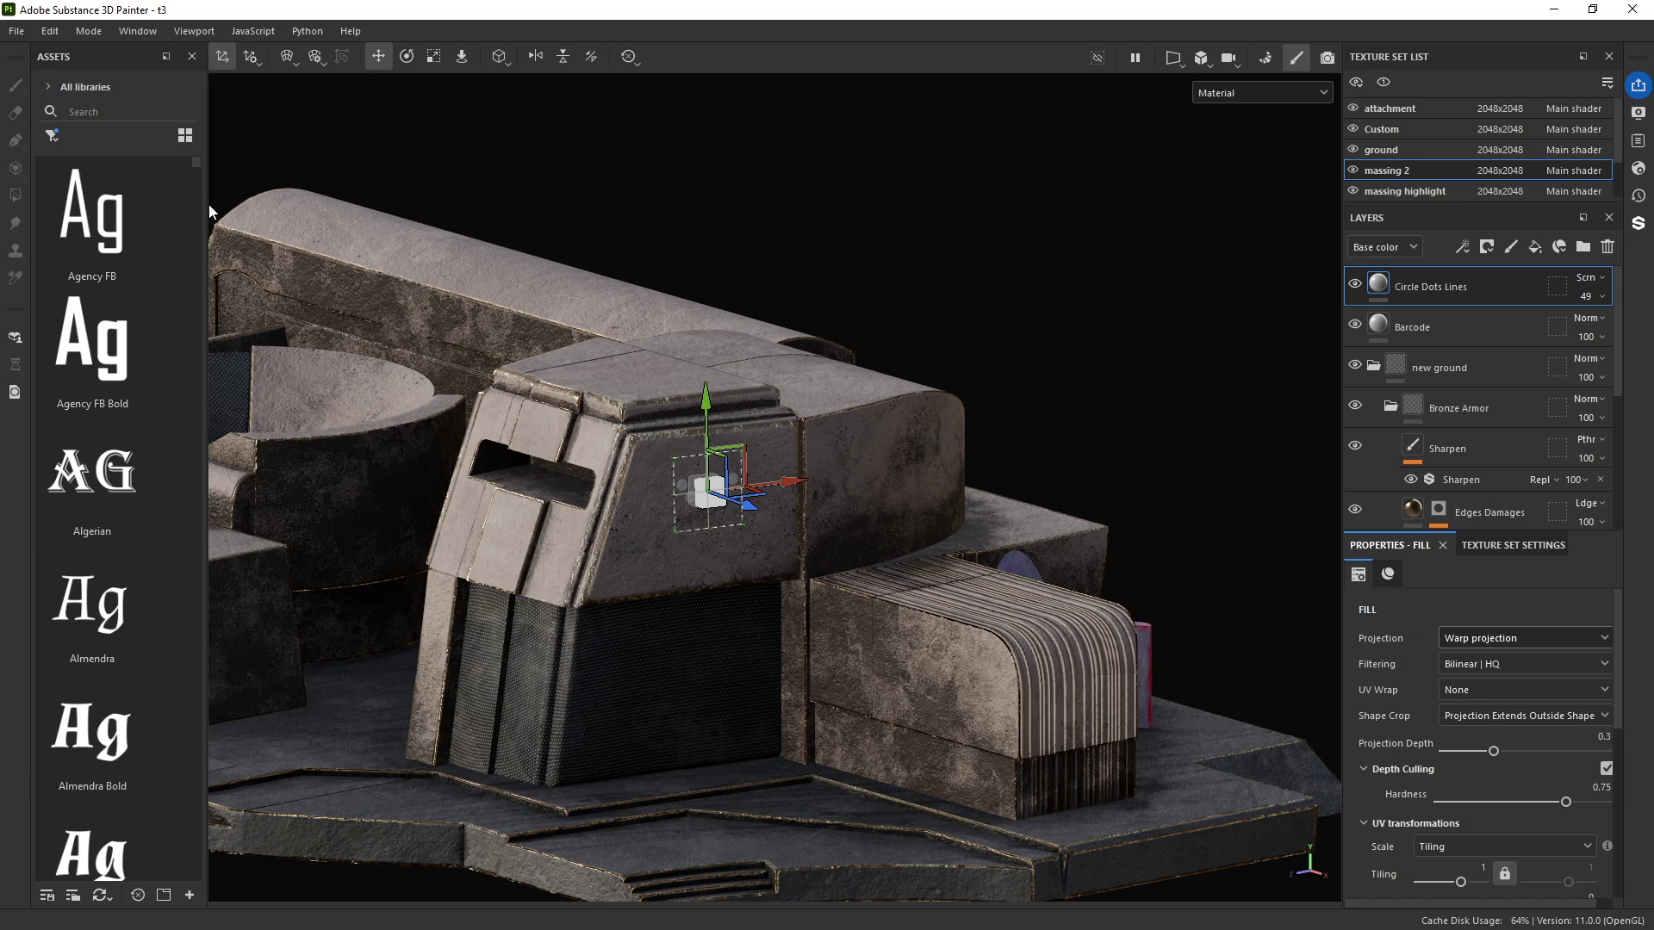
{"action": "left_click_drag", "start_coordinate": [207, 207], "coordinate": [360, 211]}
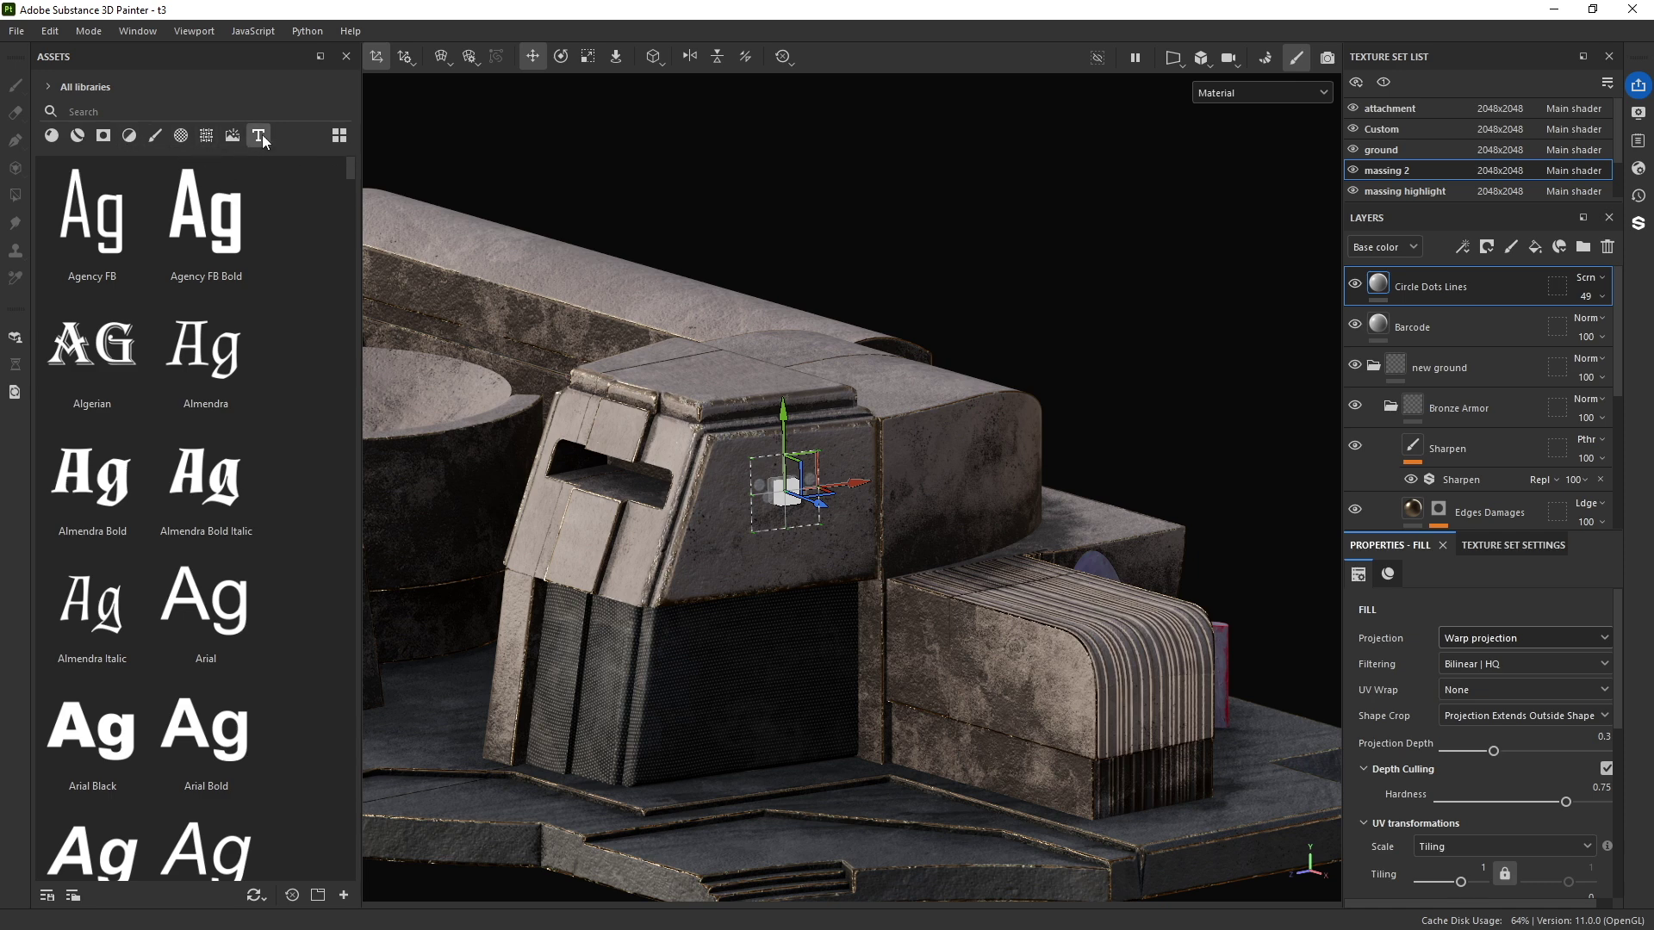
{"action": "left_click", "coordinate": [78, 109]}
{"action": "type", "text": "bo"}
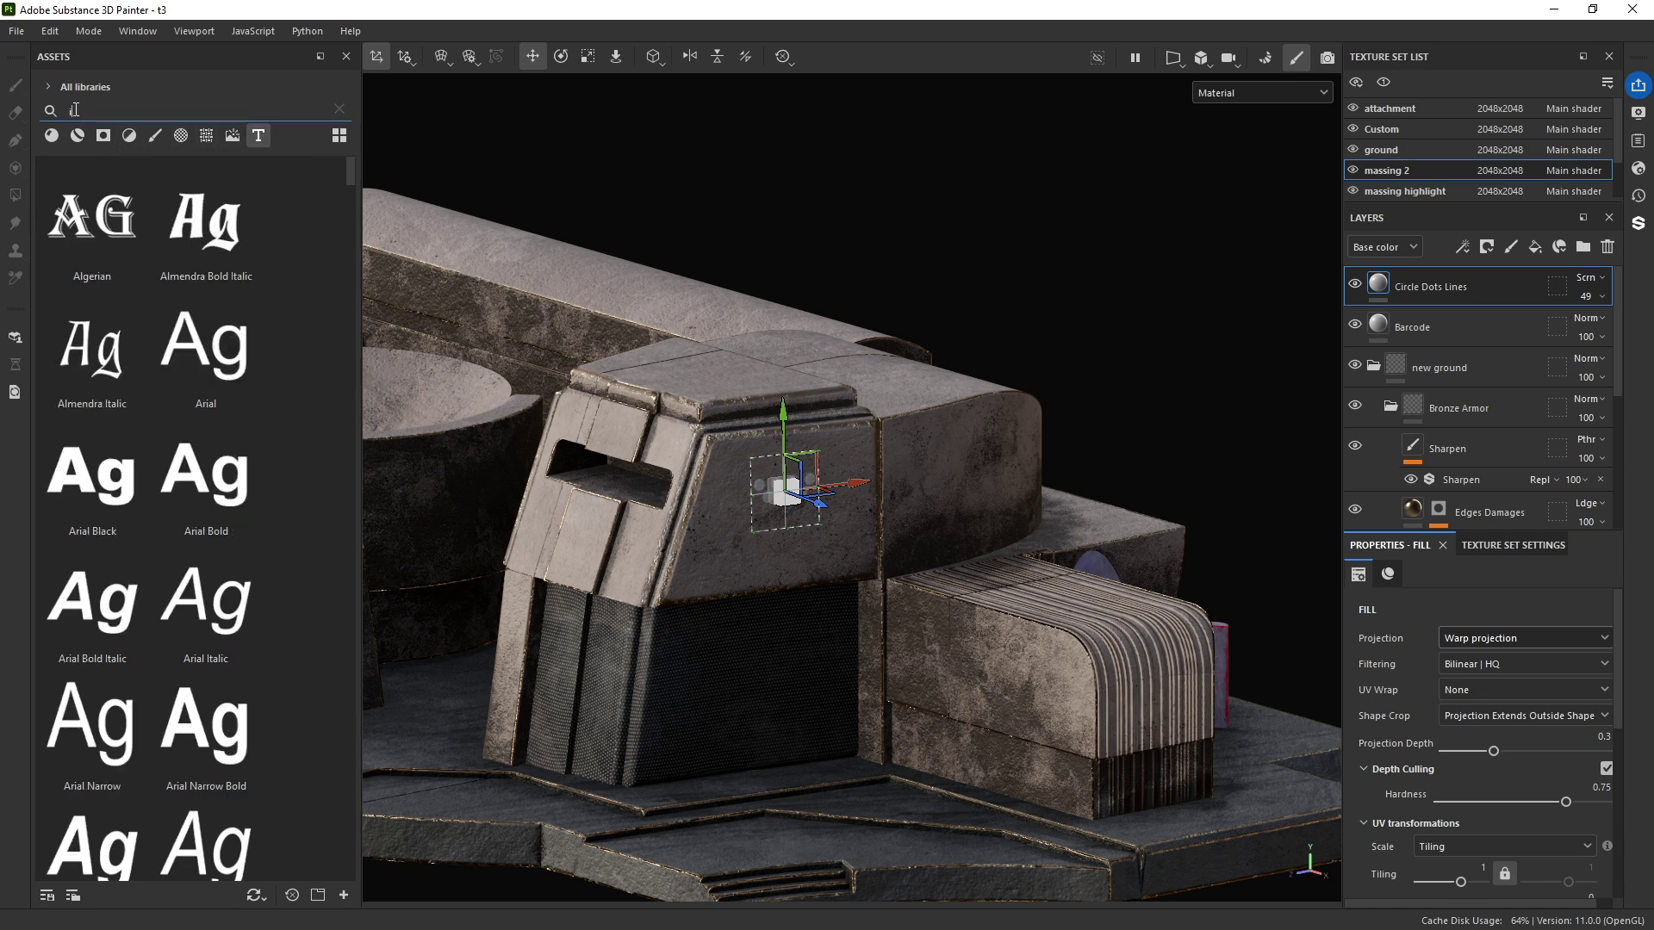
{"action": "type", "text": "imp"}
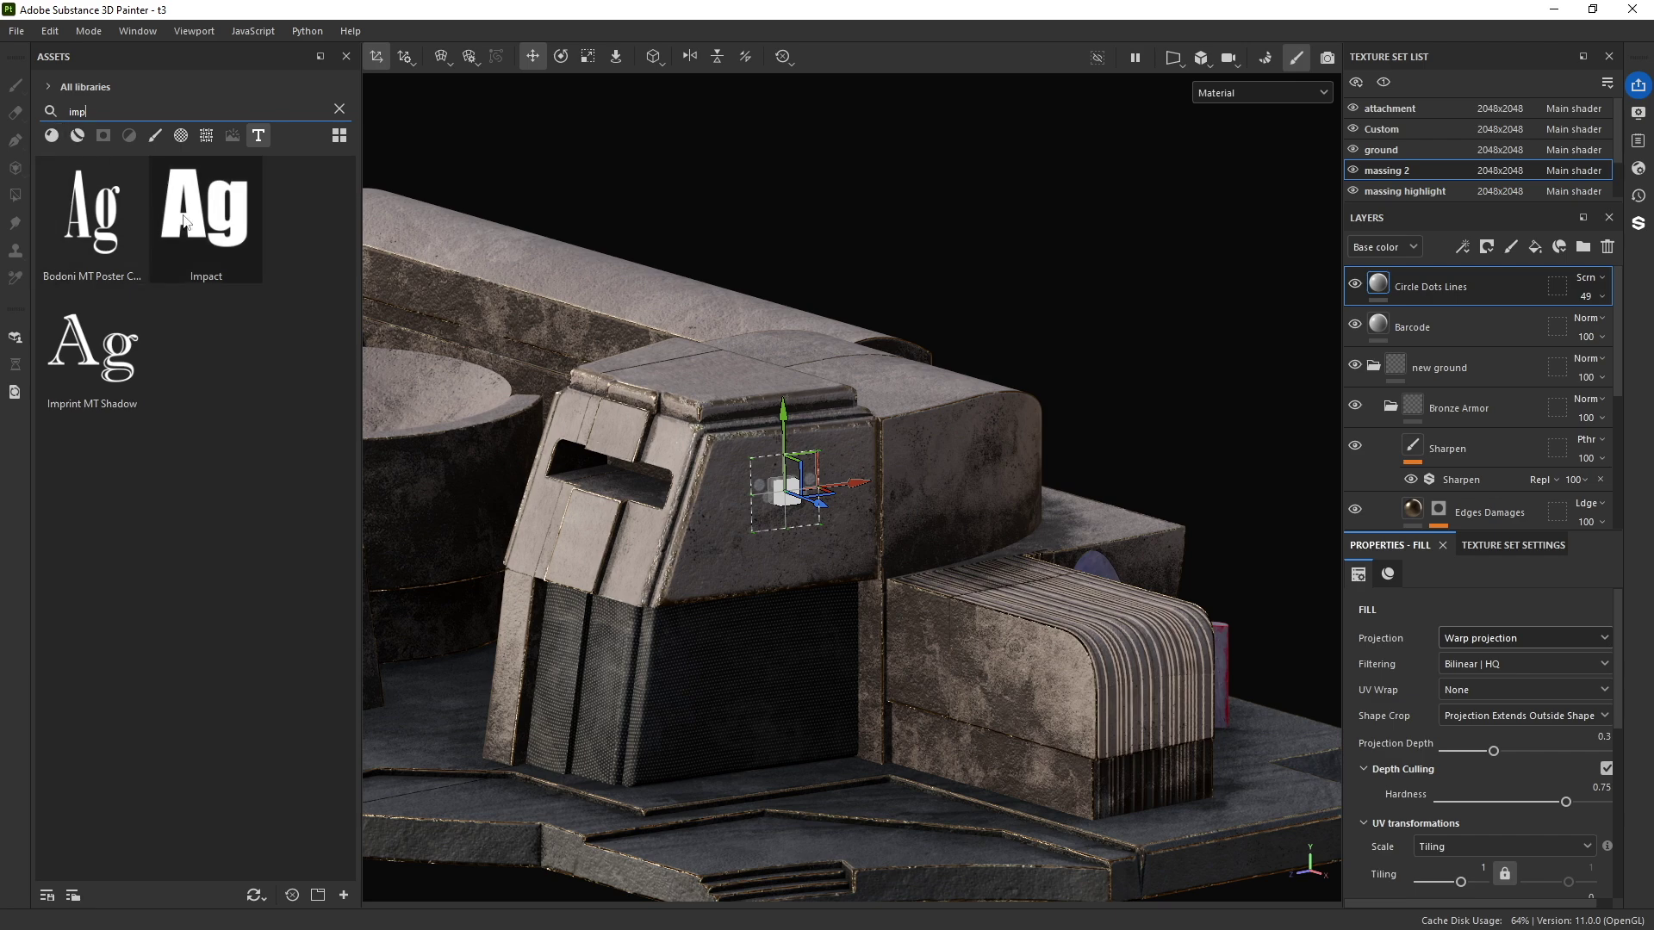
Step: Try placing the Impact font as a base color decal on the low side block and undo it
{"action": "left_click_drag", "start_coordinate": [206, 215], "coordinate": [708, 489]}
{"action": "left_click_drag", "start_coordinate": [941, 638], "coordinate": [966, 663]}
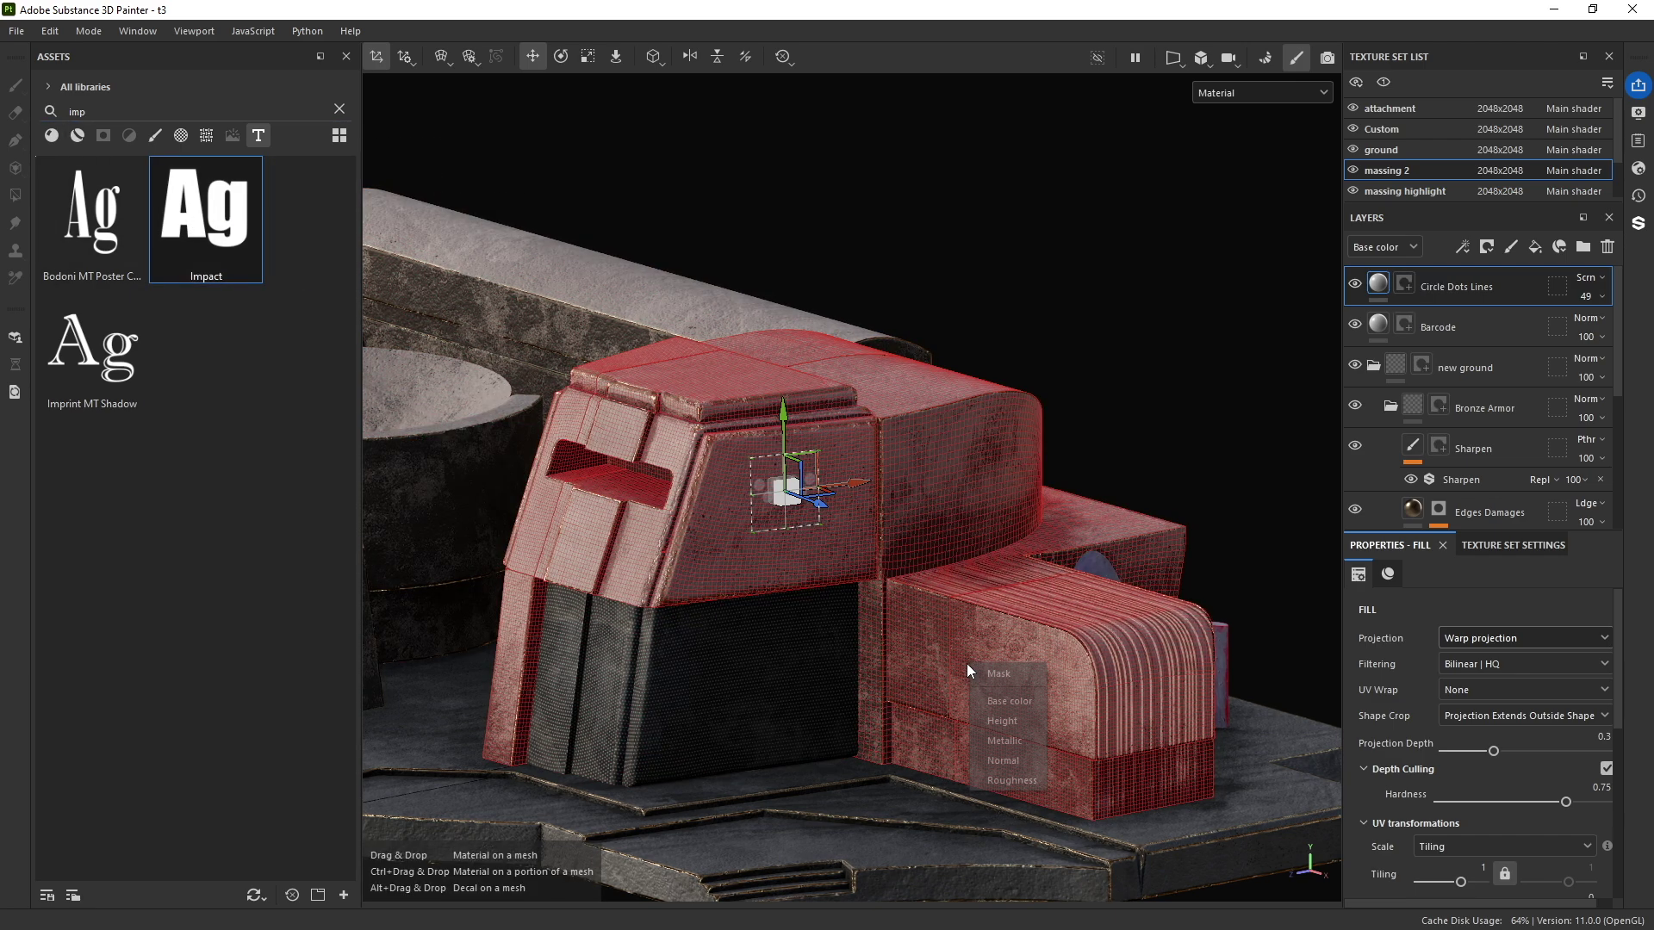
{"action": "left_click", "coordinate": [994, 706]}
{"action": "left_click_drag", "start_coordinate": [866, 675], "coordinate": [1075, 648], "text": "alt"}
{"action": "key", "text": "ctrl+z"}
Step: Place the Impact font as a base color decal on the low side block's front face and set its text to 5
{"action": "left_click_drag", "start_coordinate": [161, 252], "coordinate": [998, 638]}
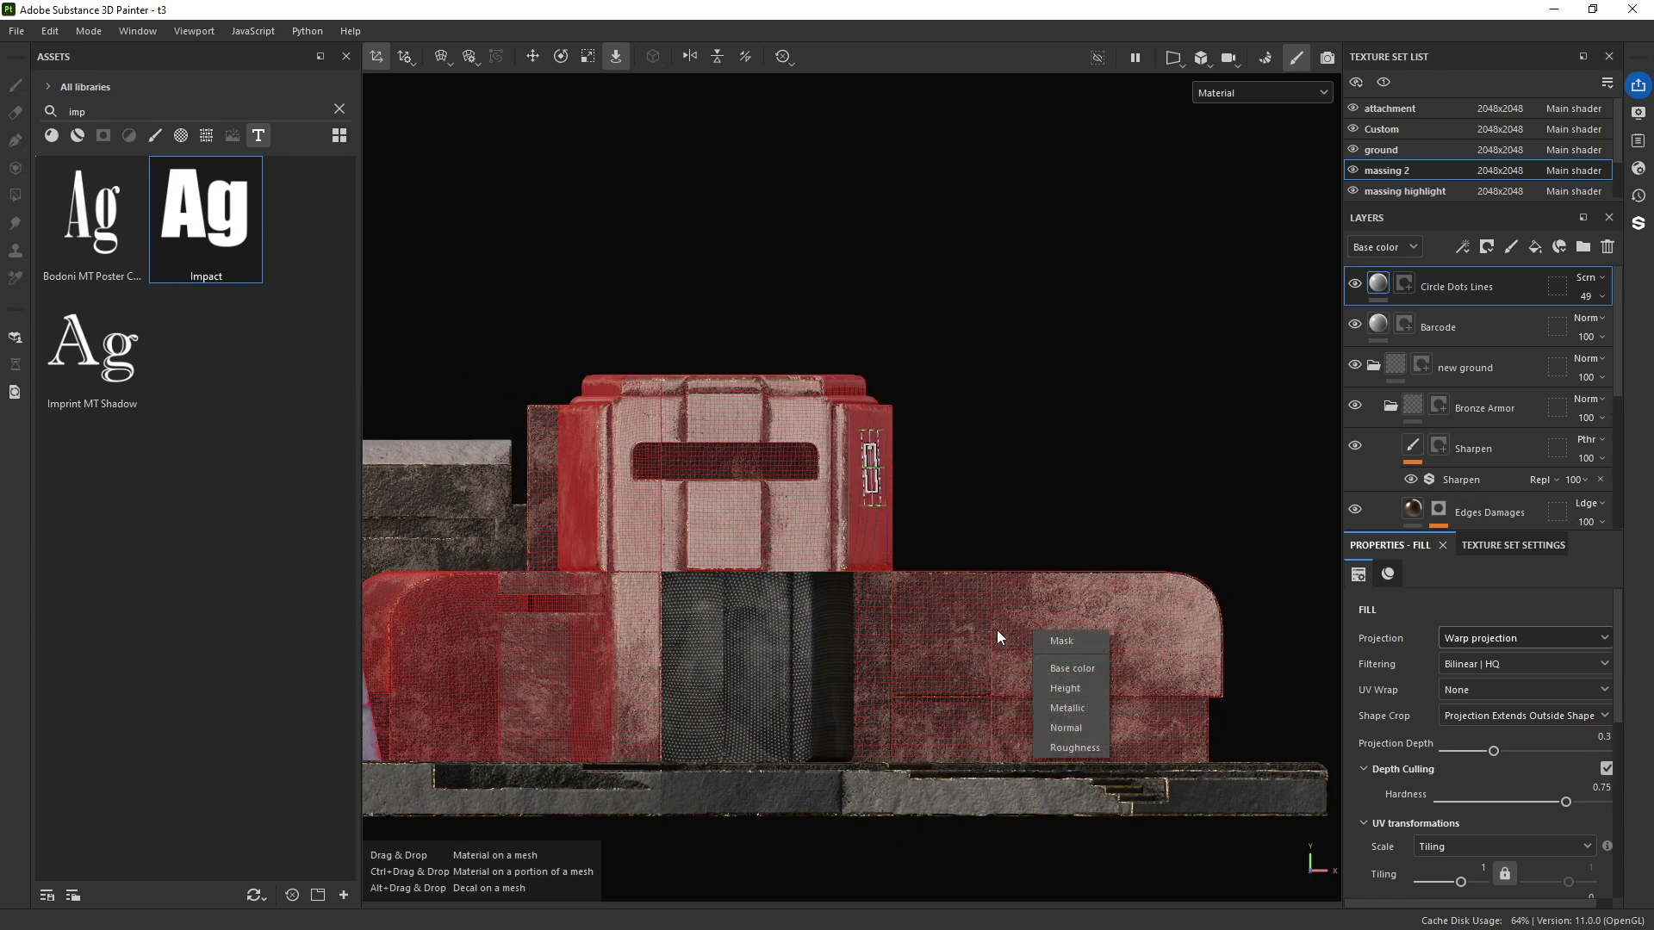
{"action": "left_click", "coordinate": [1068, 669]}
{"action": "scroll", "coordinate": [1419, 671], "scroll_direction": "down", "scroll_amount": 6}
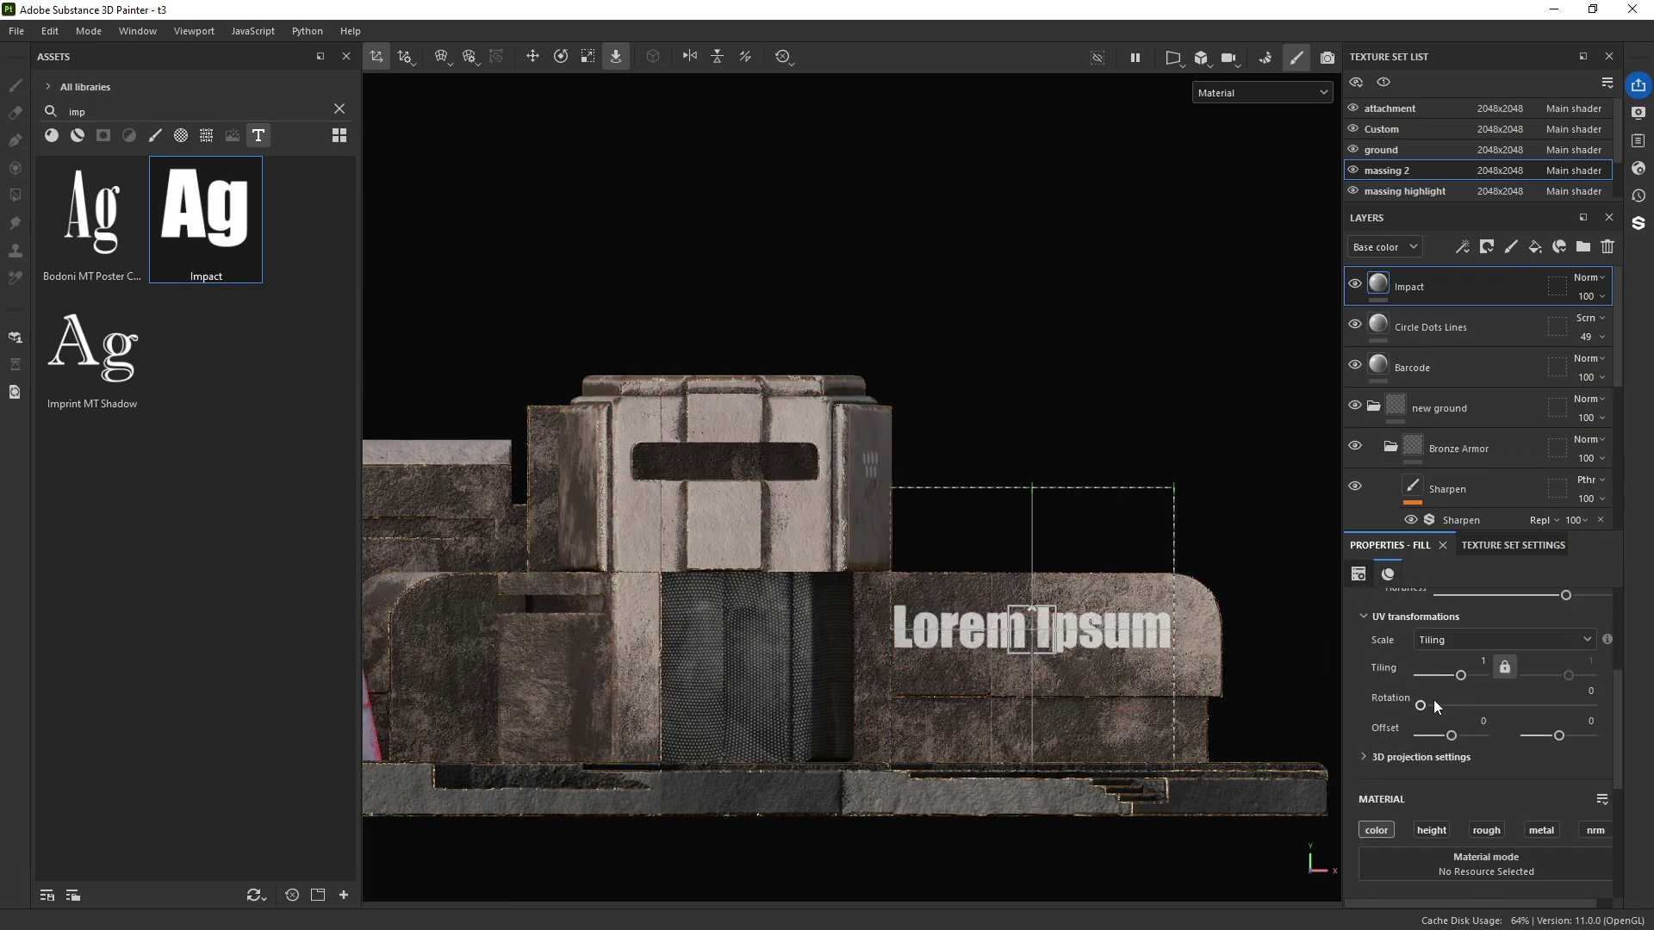
{"action": "scroll", "coordinate": [1430, 744], "scroll_direction": "down", "scroll_amount": 2}
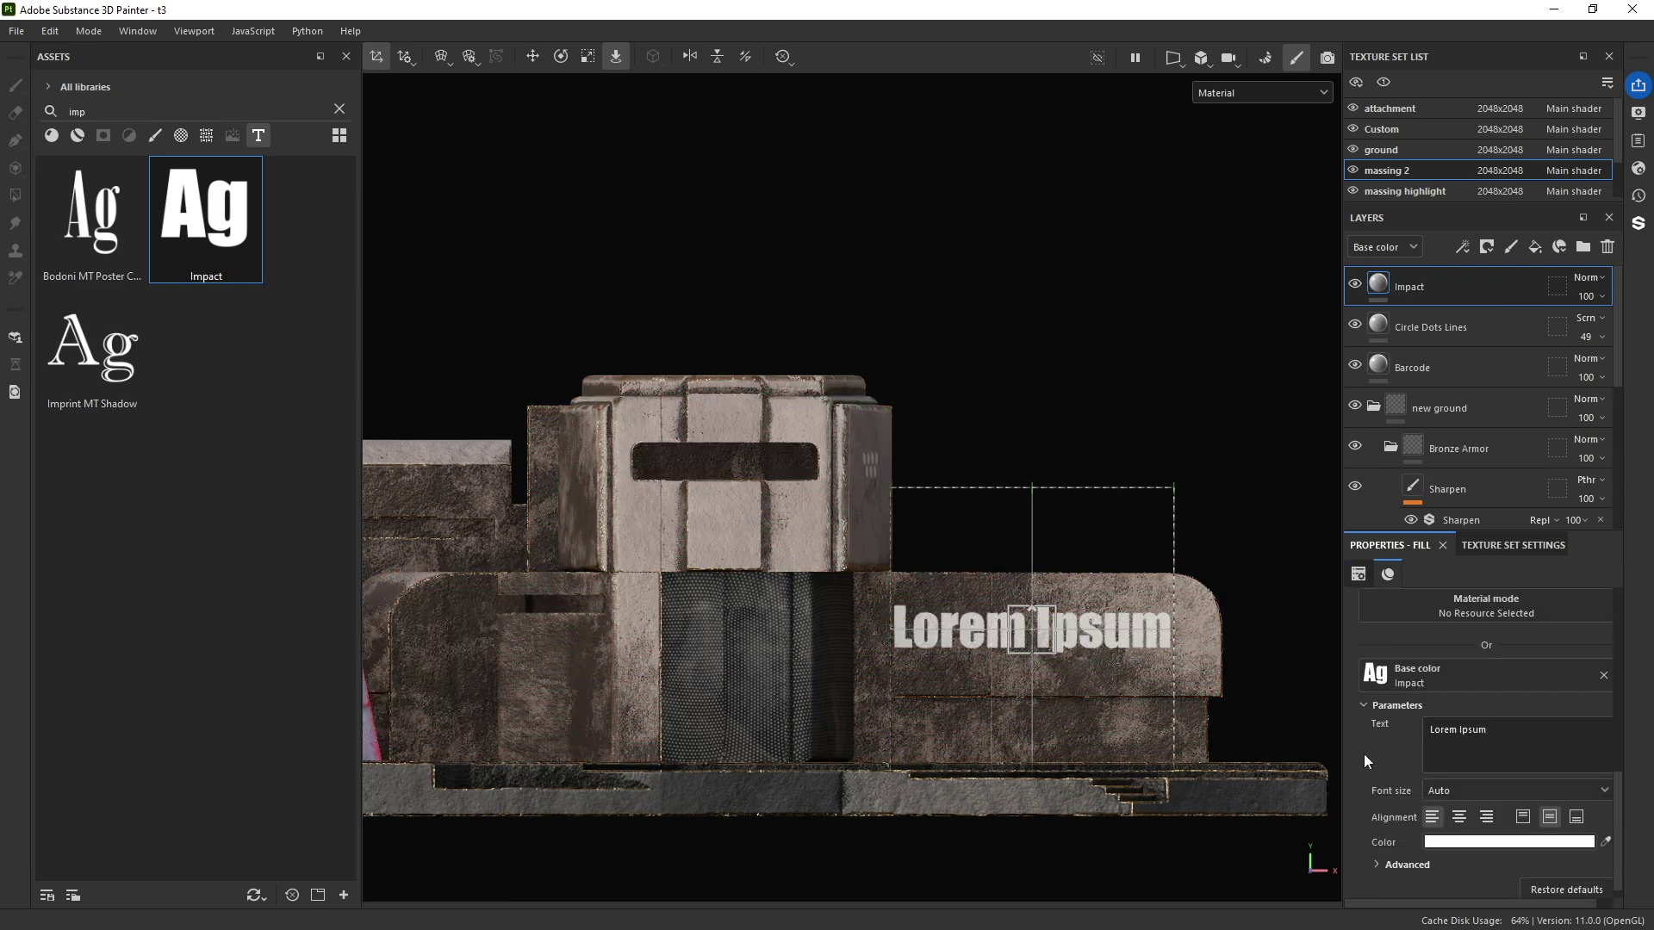
{"action": "left_click_drag", "start_coordinate": [1500, 730], "coordinate": [1384, 725]}
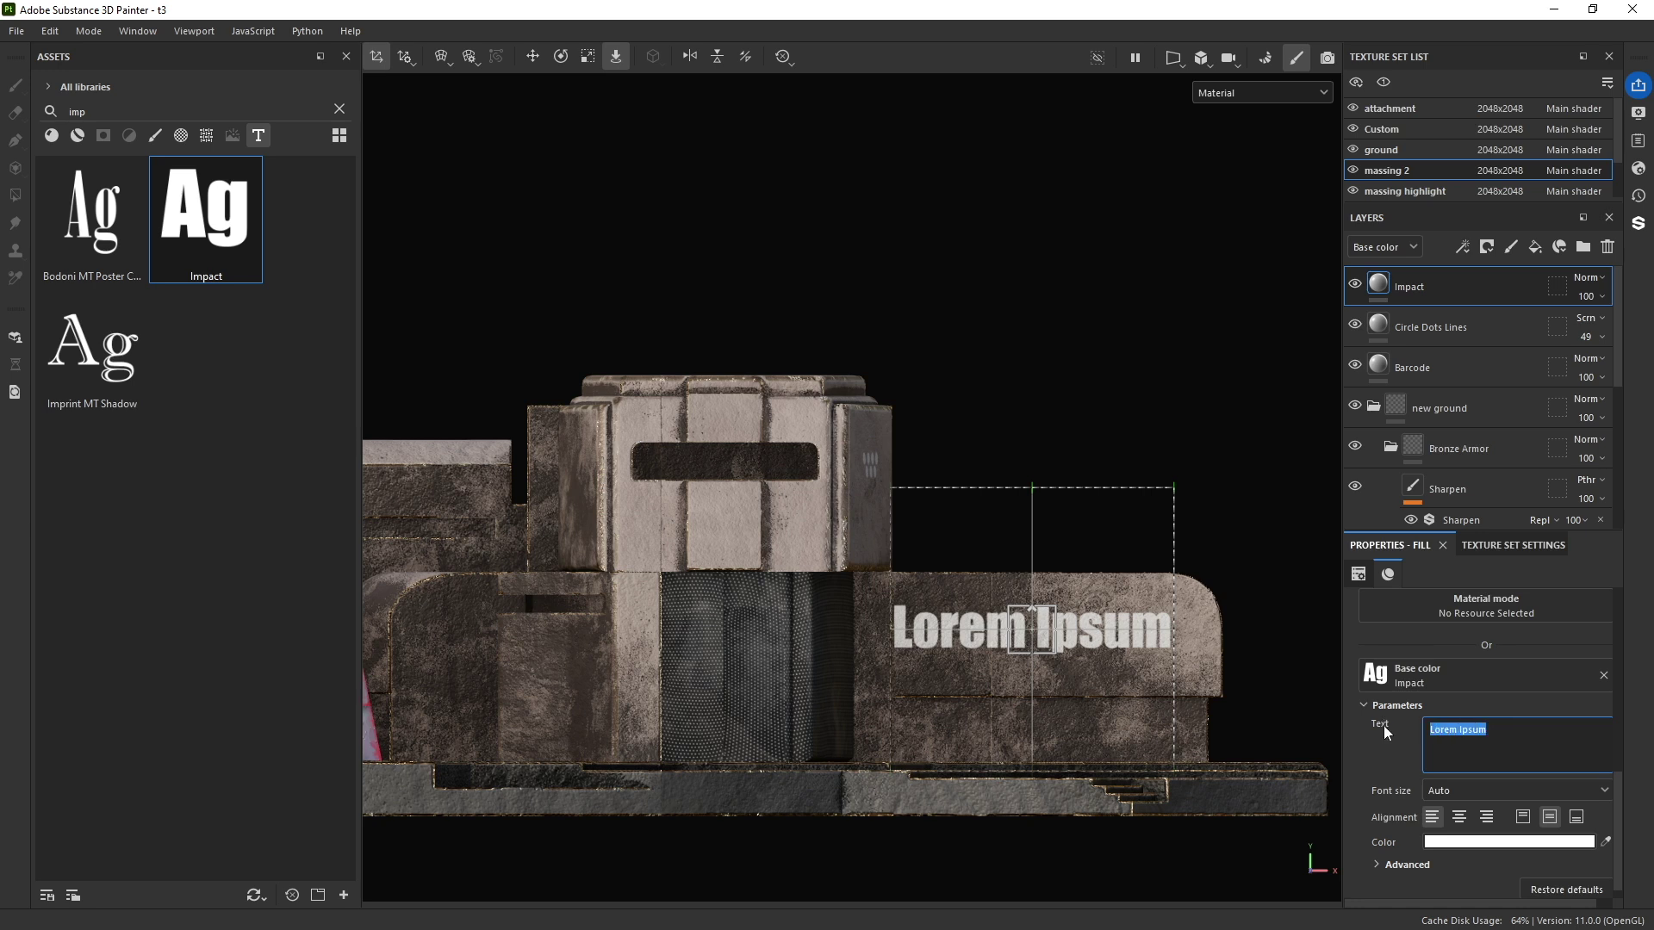
{"action": "key", "text": "BackSpace"}
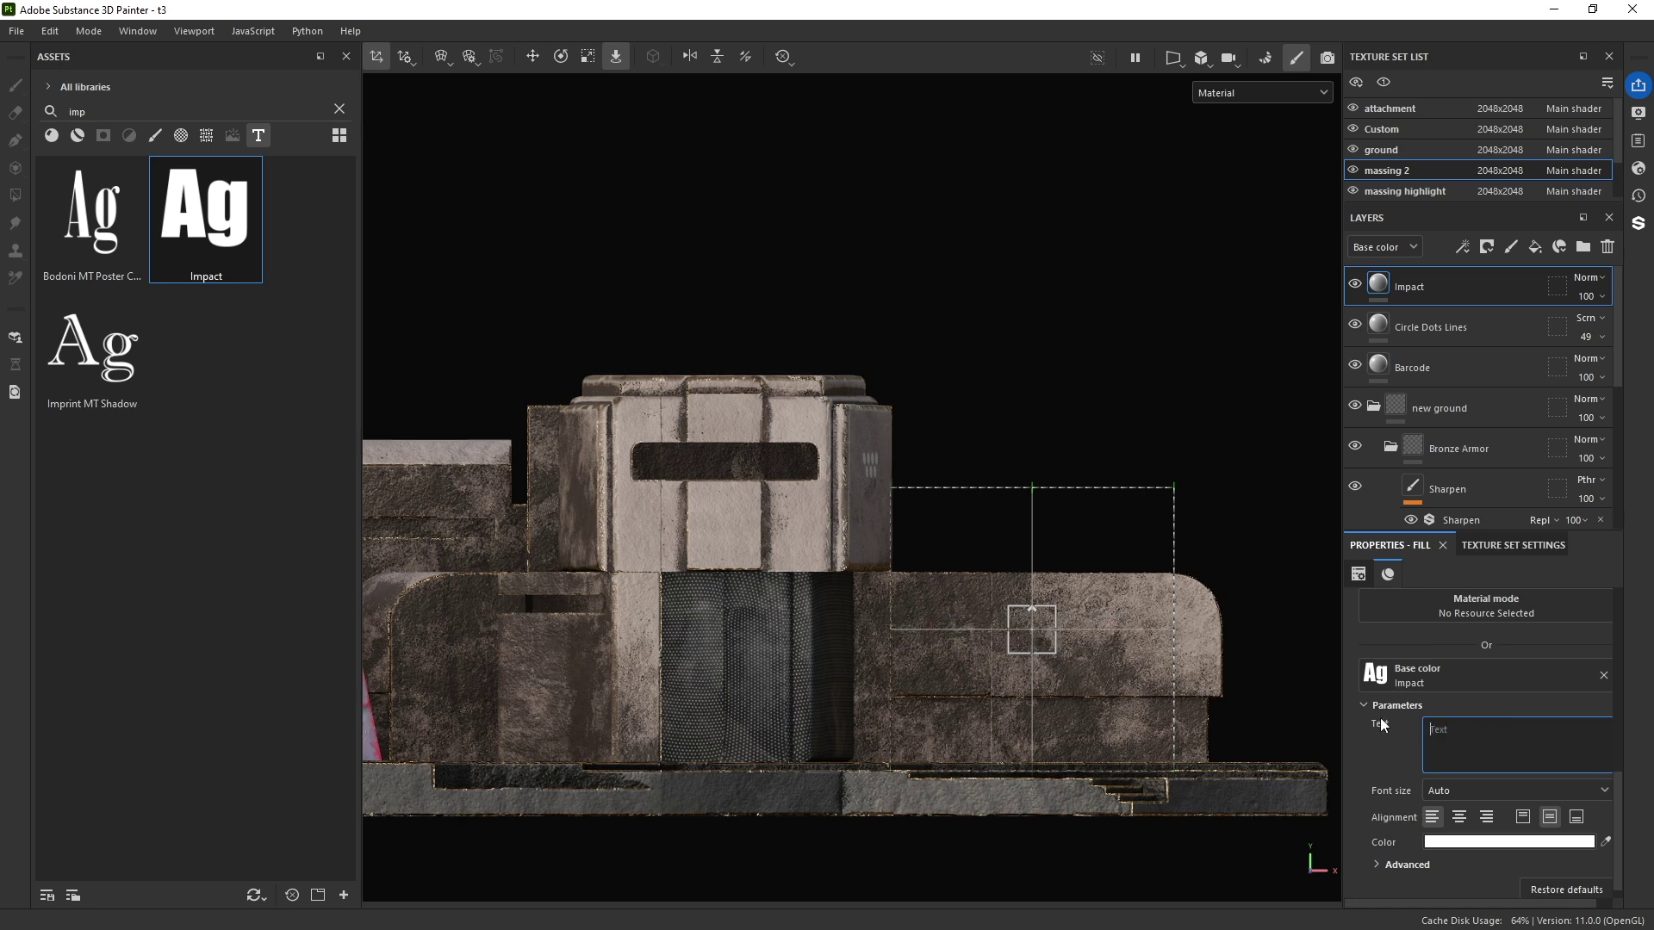
{"action": "type", "text": "5"}
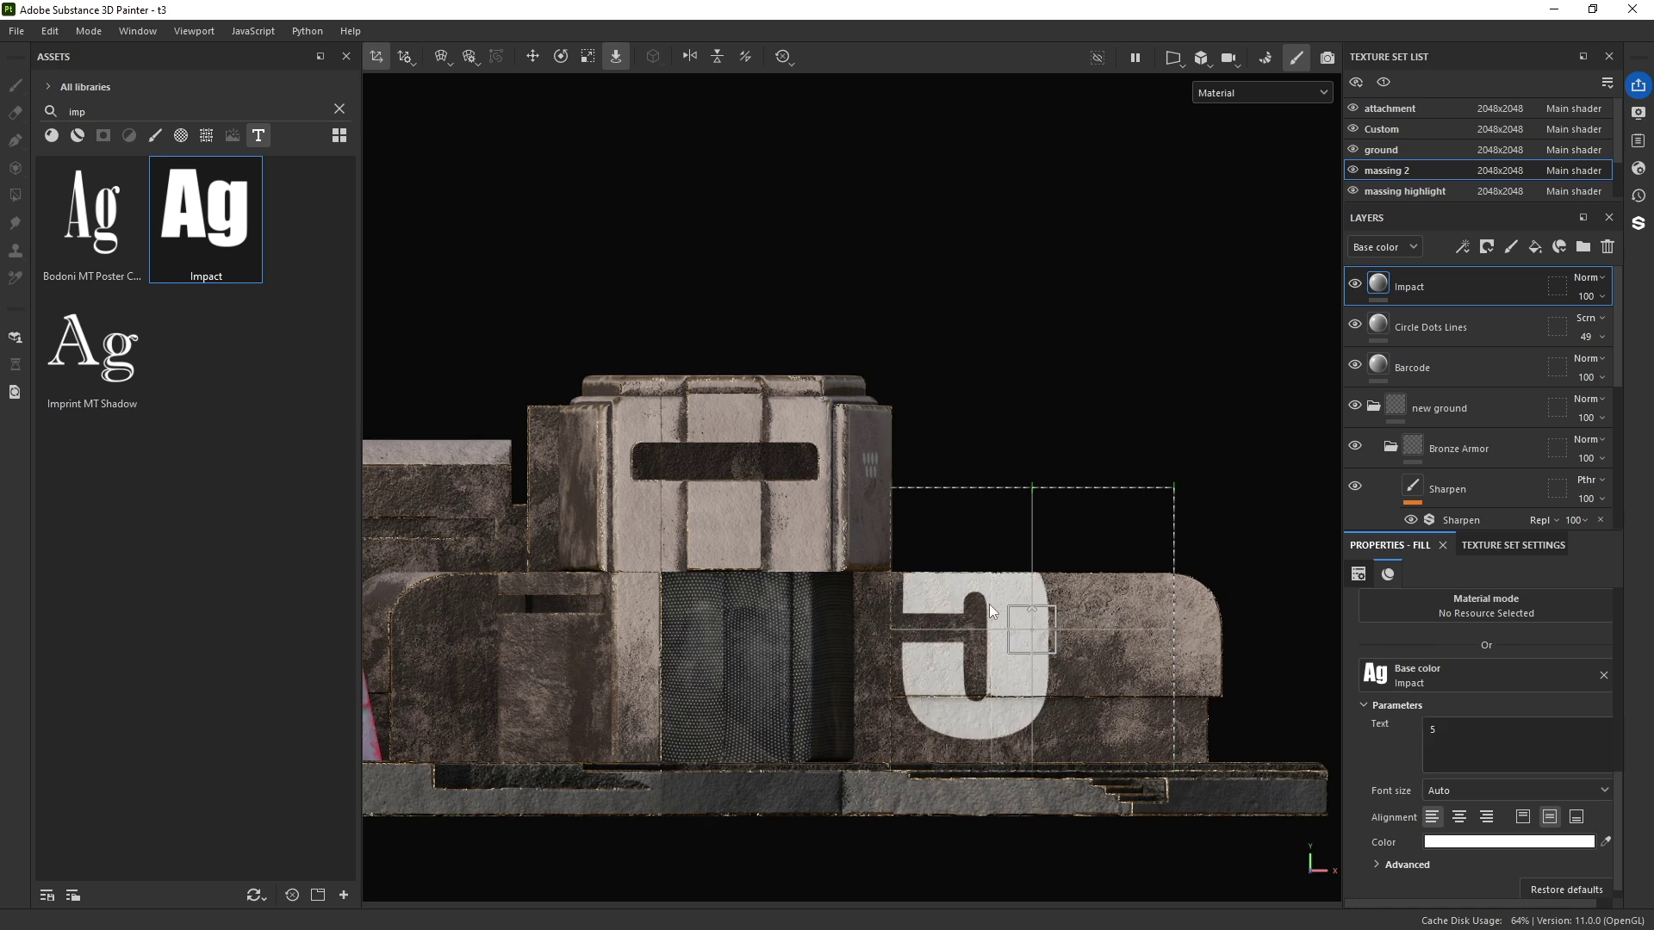
{"action": "type", "text": "r"}
Step: Scale the 5 decal down and move it to the upper part of the block's face near its rounded end
{"action": "left_click_drag", "start_coordinate": [1031, 628], "coordinate": [750, 418]}
{"action": "key", "text": "w"}
{"action": "left_click_drag", "start_coordinate": [1114, 628], "coordinate": [1242, 632]}
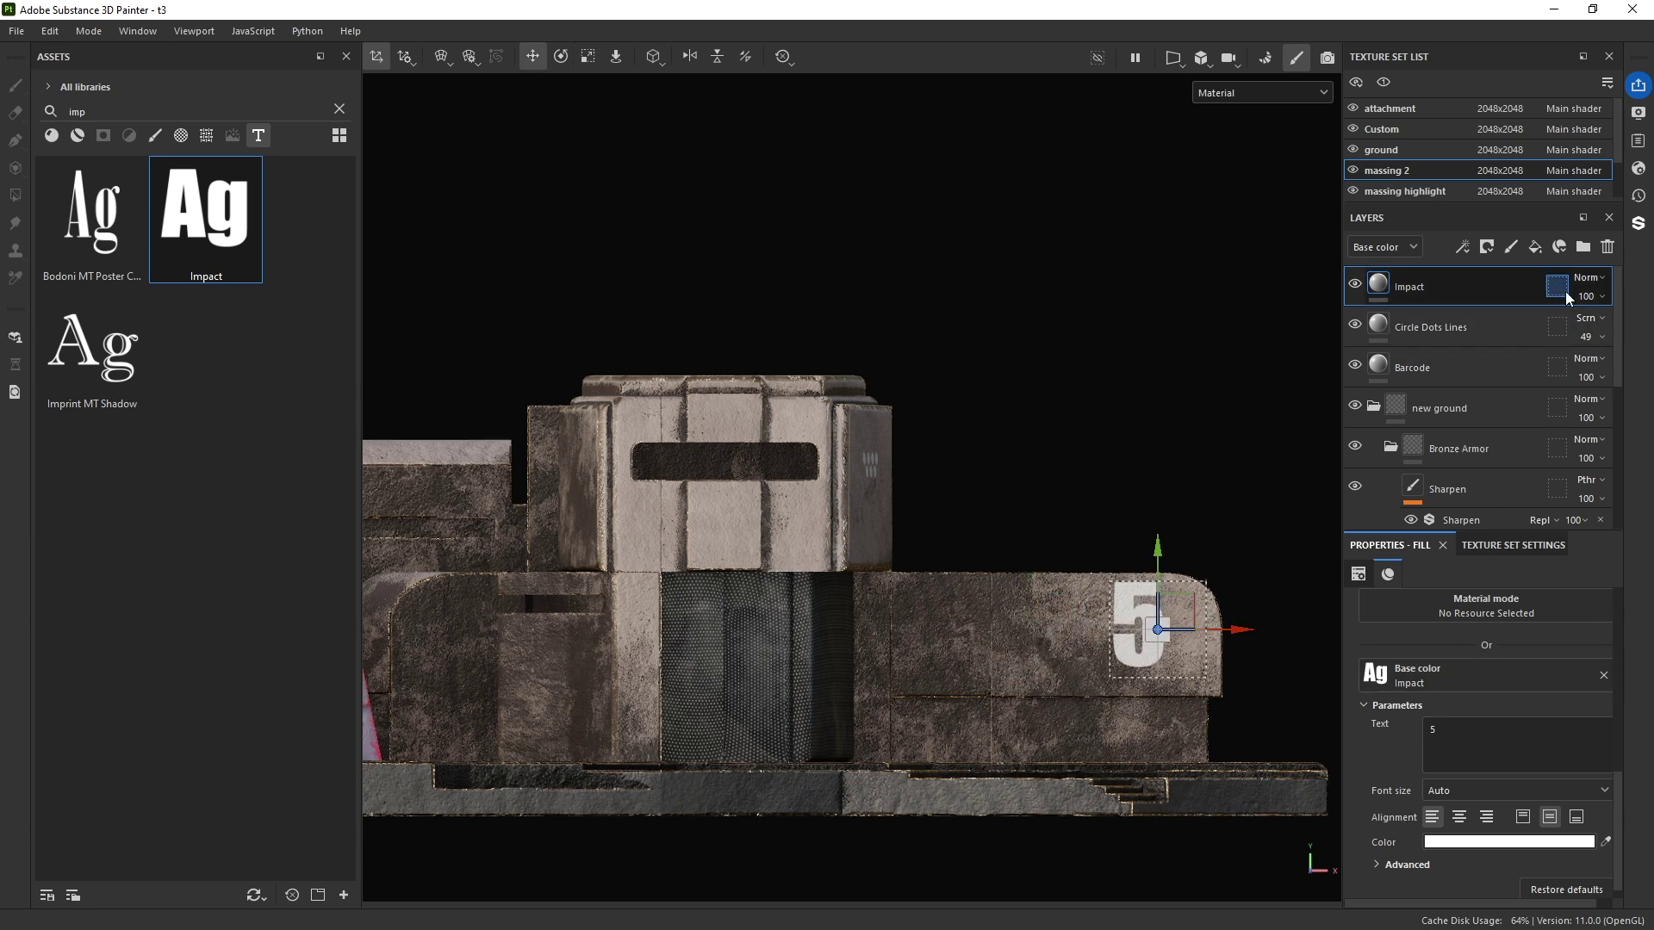
Step: Set the Impact text layer's opacity to 48
{"action": "left_click", "coordinate": [1593, 298]}
{"action": "left_click_drag", "start_coordinate": [1596, 331], "coordinate": [1605, 330]}
{"action": "left_click_drag", "start_coordinate": [1093, 480], "coordinate": [785, 494], "text": "alt"}
Step: Search the alpha textures for "drip" and place Drips Top as a height decal on the dark end face of the Custom wall
{"action": "middle_click_drag", "start_coordinate": [610, 532], "coordinate": [865, 482], "text": "alt"}
{"action": "scroll", "coordinate": [681, 509], "scroll_direction": "up", "scroll_amount": 3}
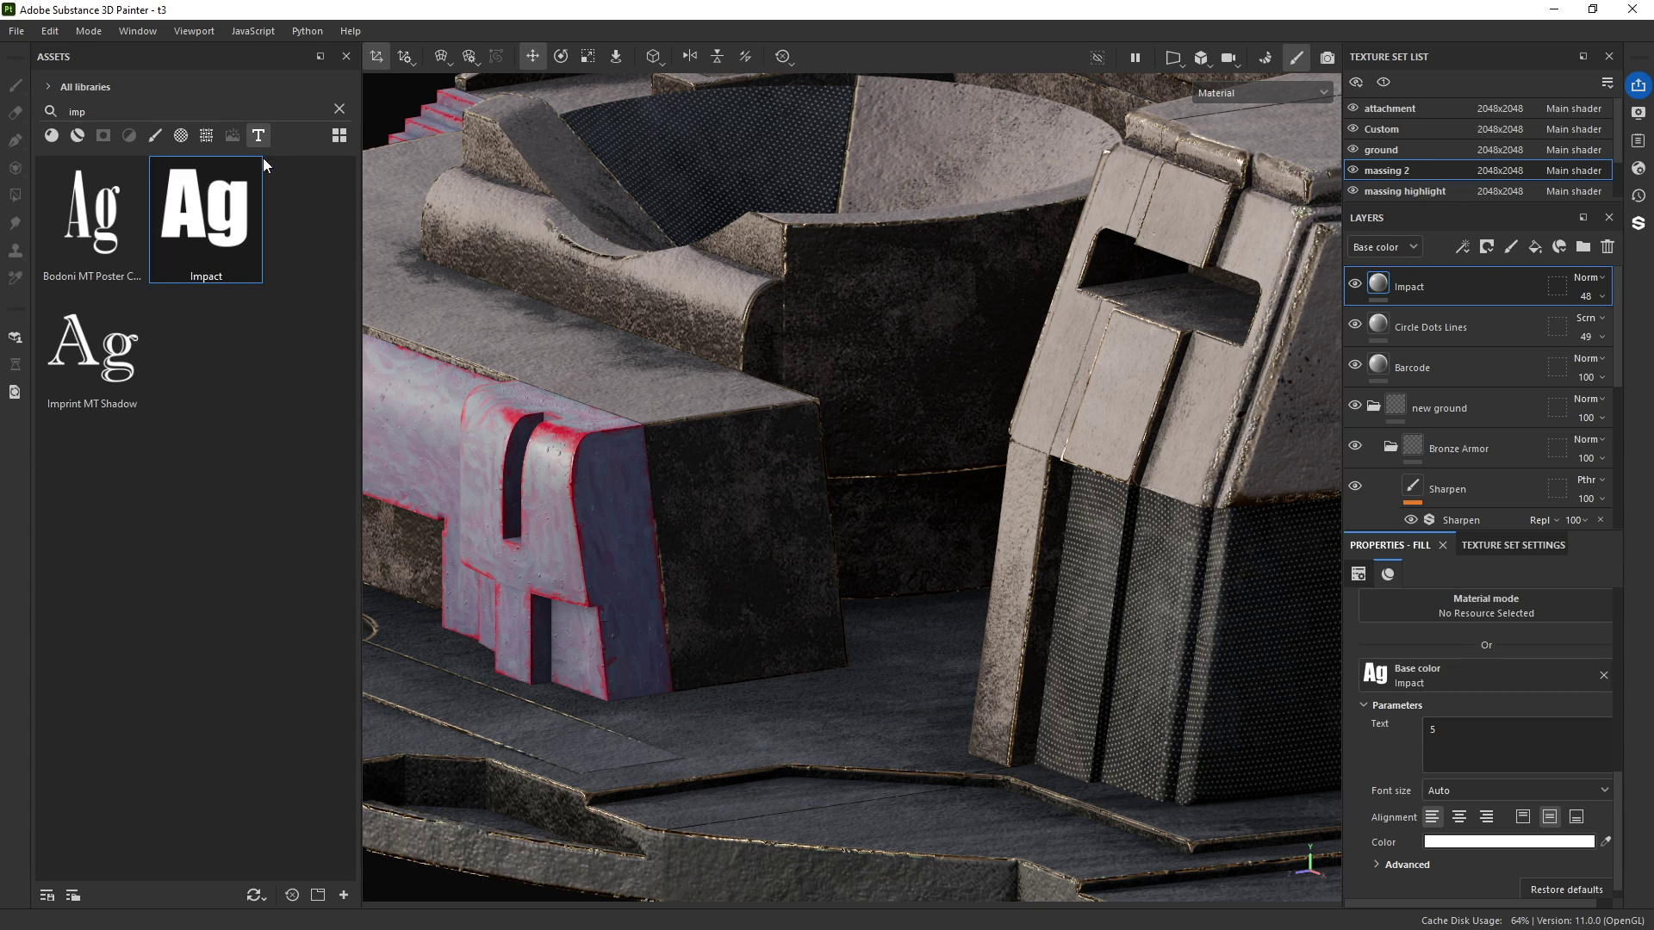
{"action": "left_click", "coordinate": [181, 137]}
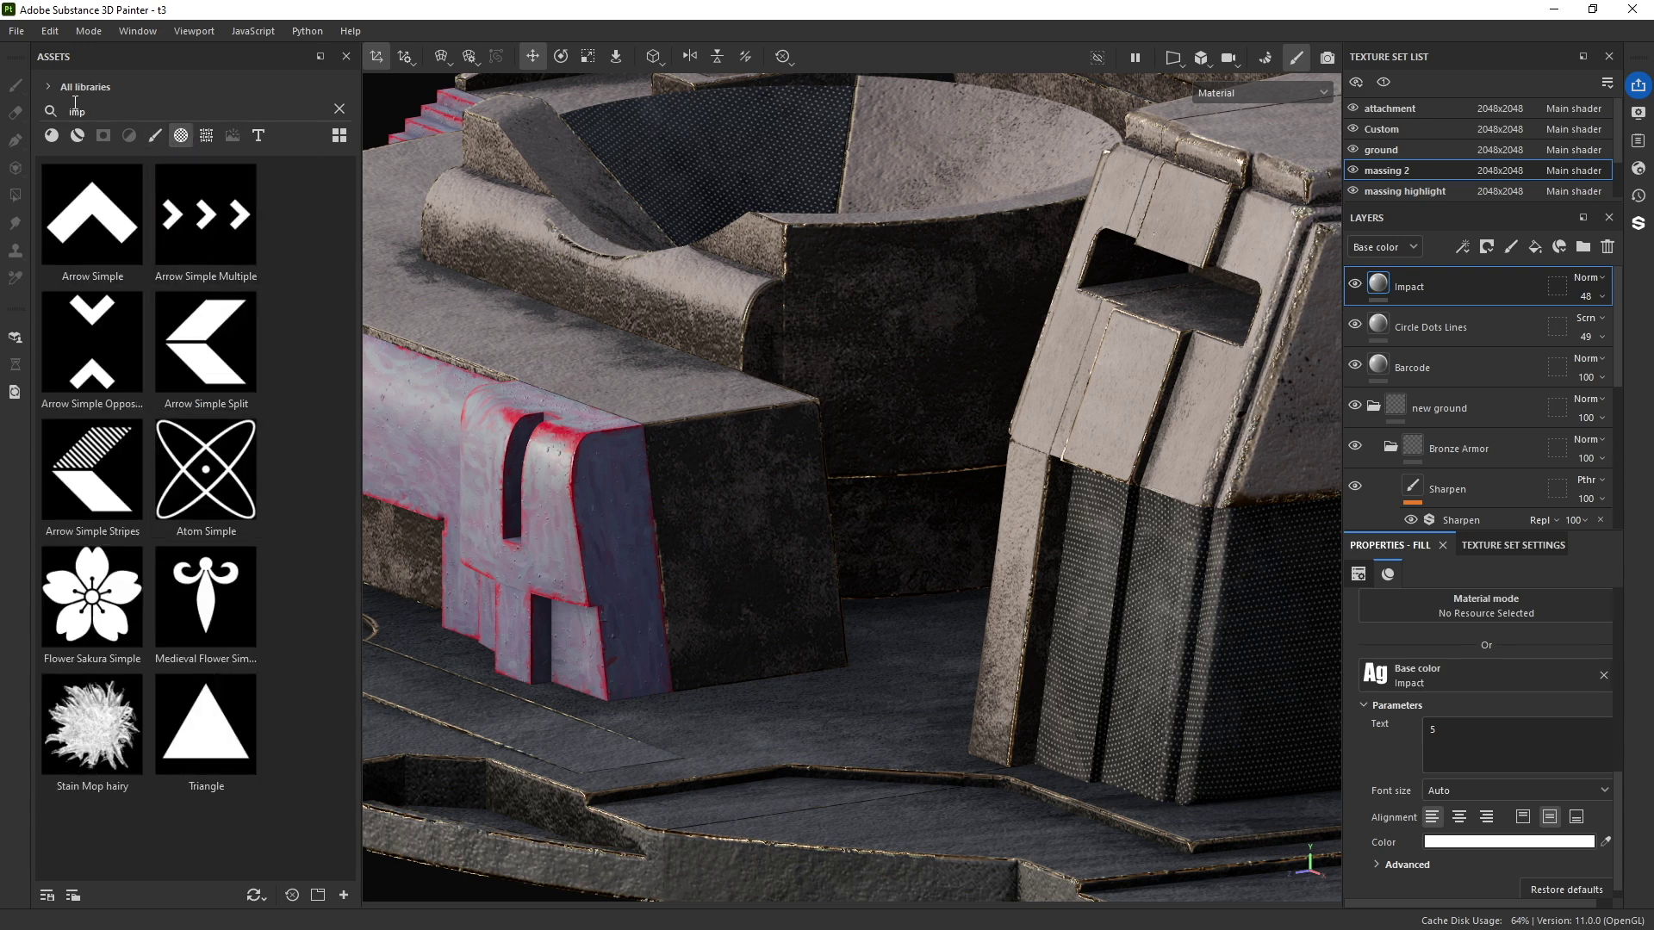
{"action": "key", "text": "BackSpace"}
{"action": "key", "text": "BackSpace"}
{"action": "key", "text": "BackSpace"}
{"action": "type", "text": "drip"}
{"action": "left_click_drag", "start_coordinate": [169, 307], "coordinate": [684, 463]}
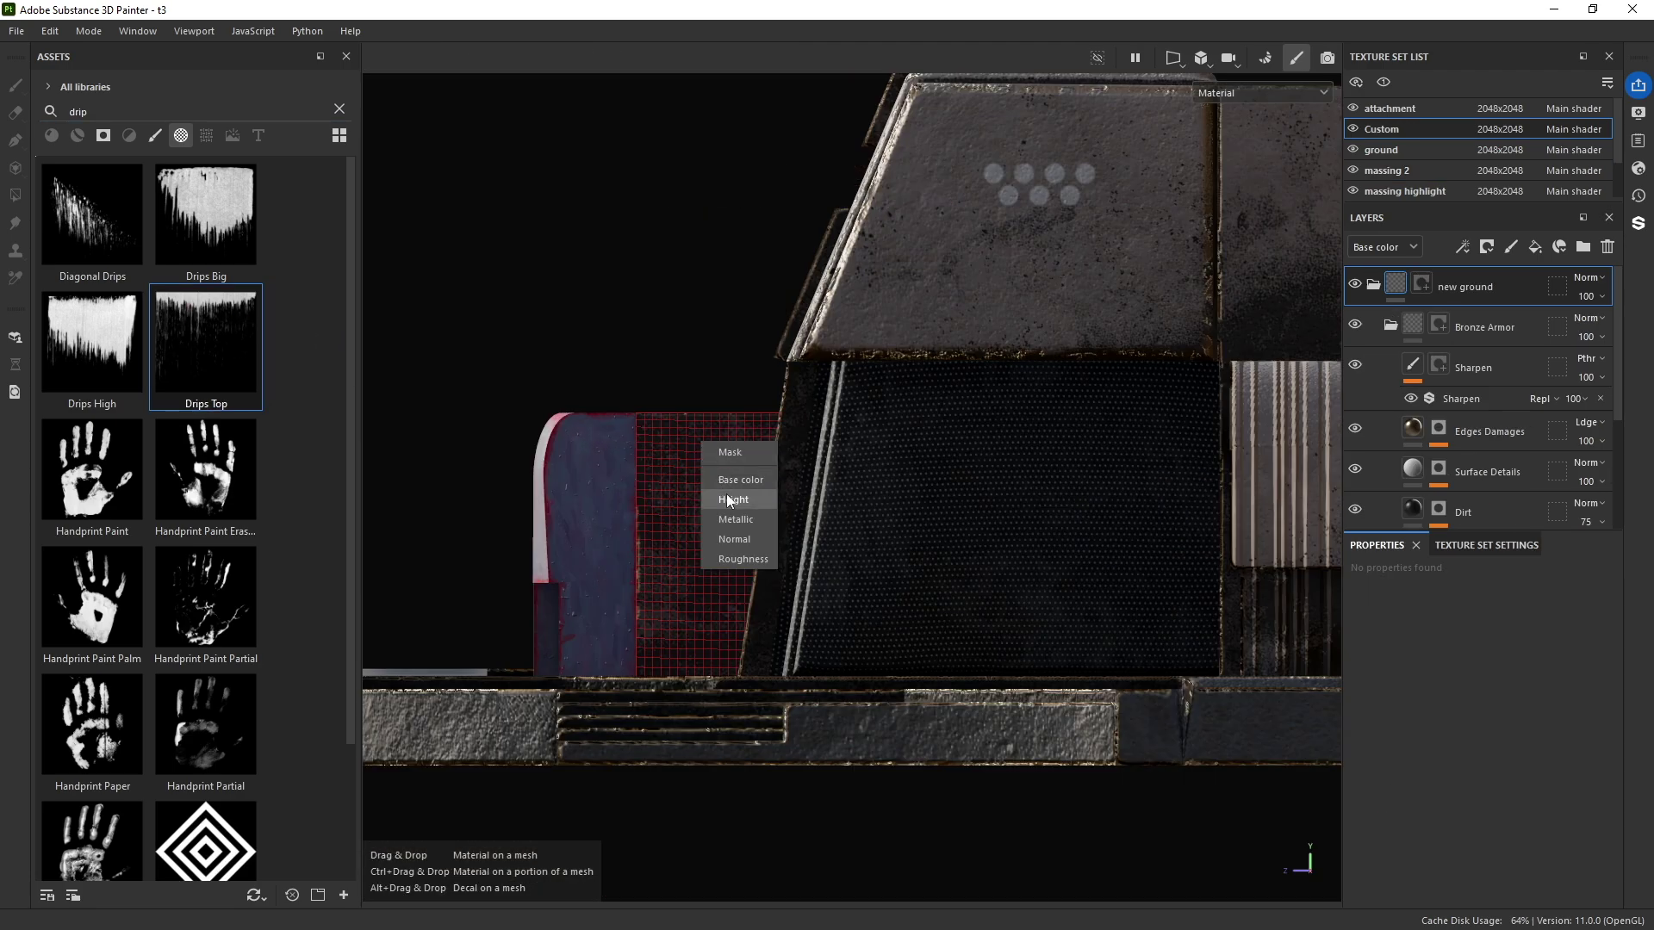
{"action": "left_click", "coordinate": [726, 495]}
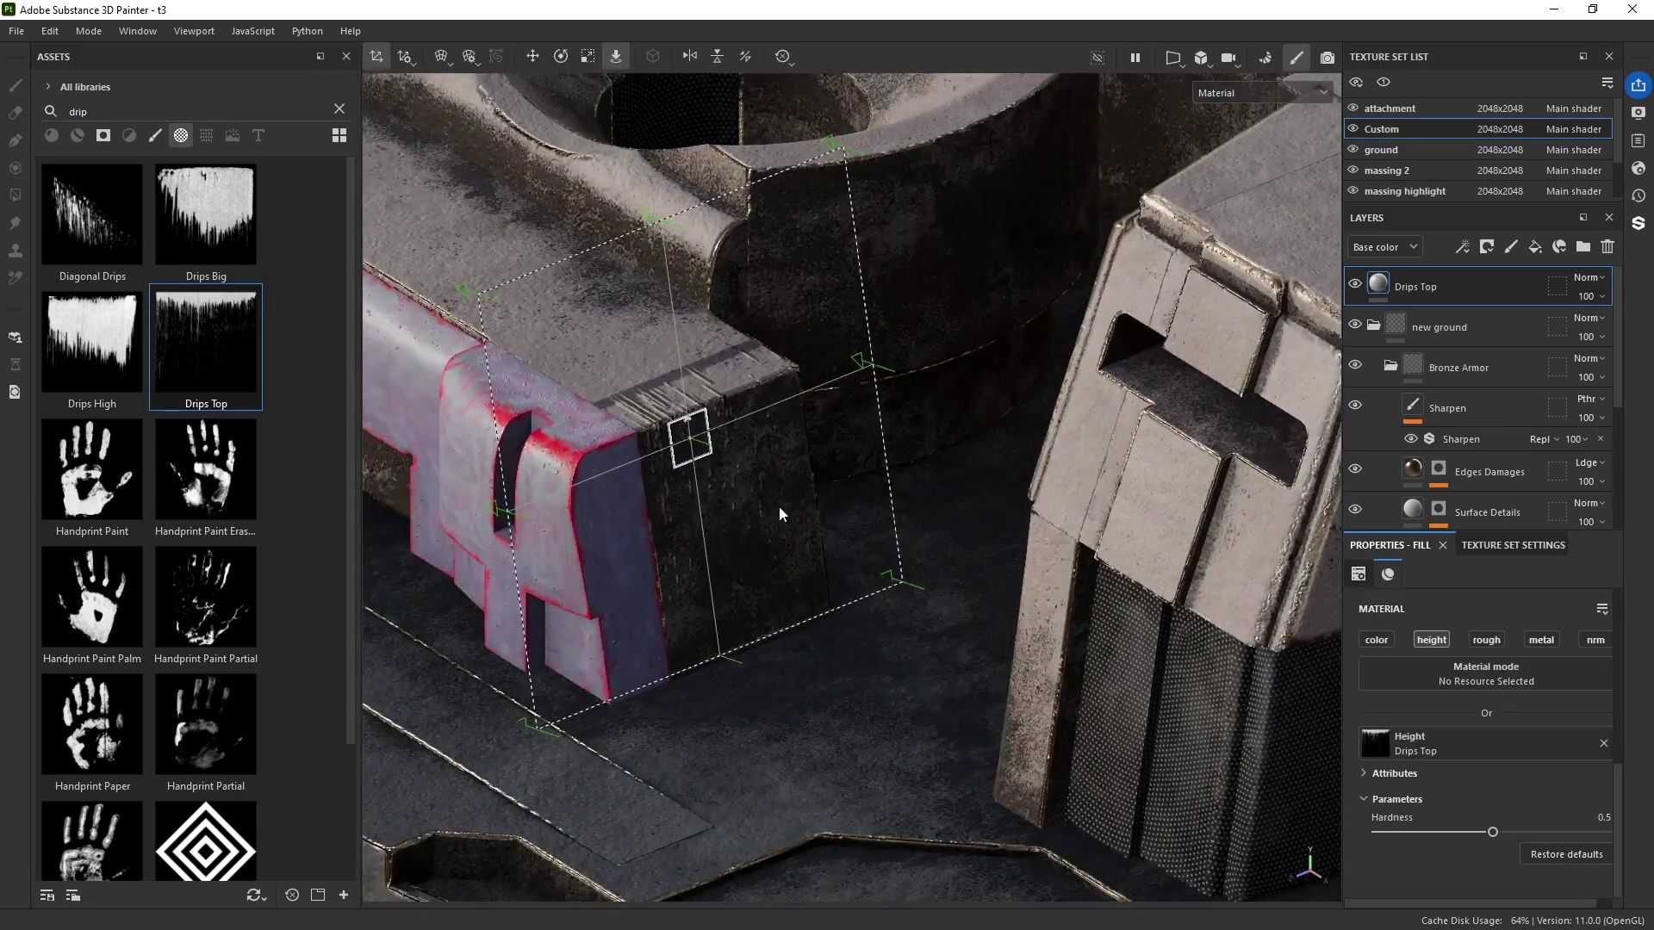
Step: Switch the Drips Top layer to planar projection and move it outward and down so the drips start at the wall's upper edge
{"action": "key", "text": "w"}
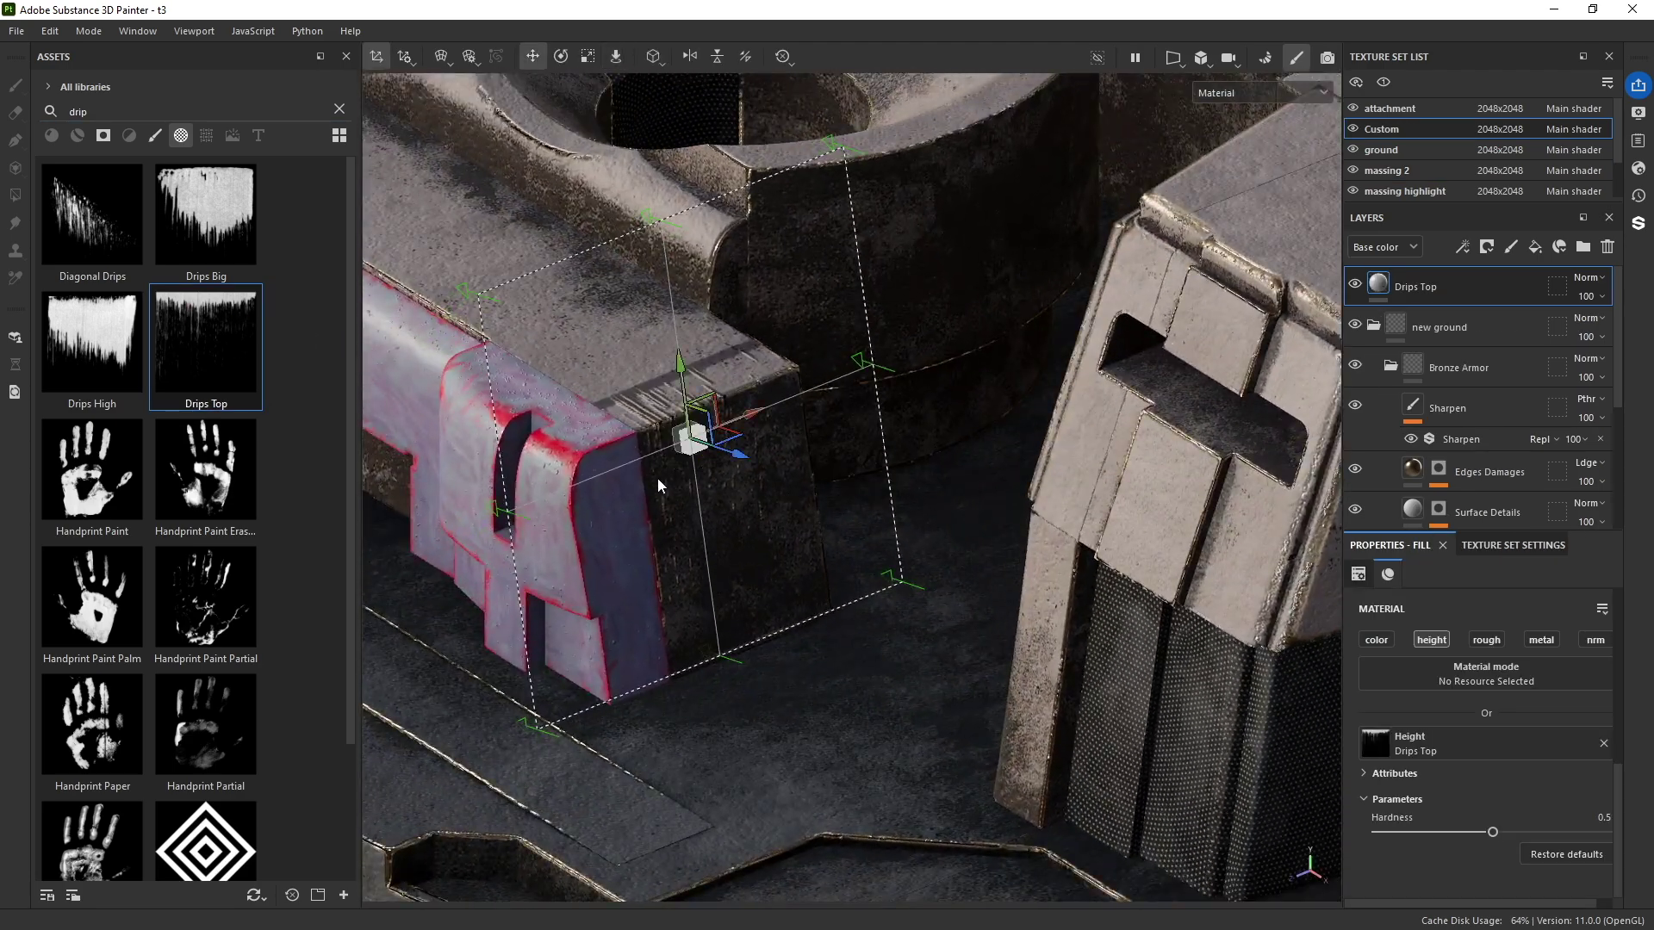
{"action": "mouse_move", "coordinate": [734, 455]}
{"action": "left_mouse_down"}
{"action": "mouse_move", "coordinate": [783, 443]}
{"action": "mouse_move", "coordinate": [713, 432]}
{"action": "mouse_move", "coordinate": [786, 473]}
{"action": "mouse_move", "coordinate": [673, 402]}
{"action": "mouse_move", "coordinate": [786, 471]}
{"action": "left_mouse_up"}
{"action": "scroll", "coordinate": [1468, 748], "scroll_direction": "up", "scroll_amount": 10}
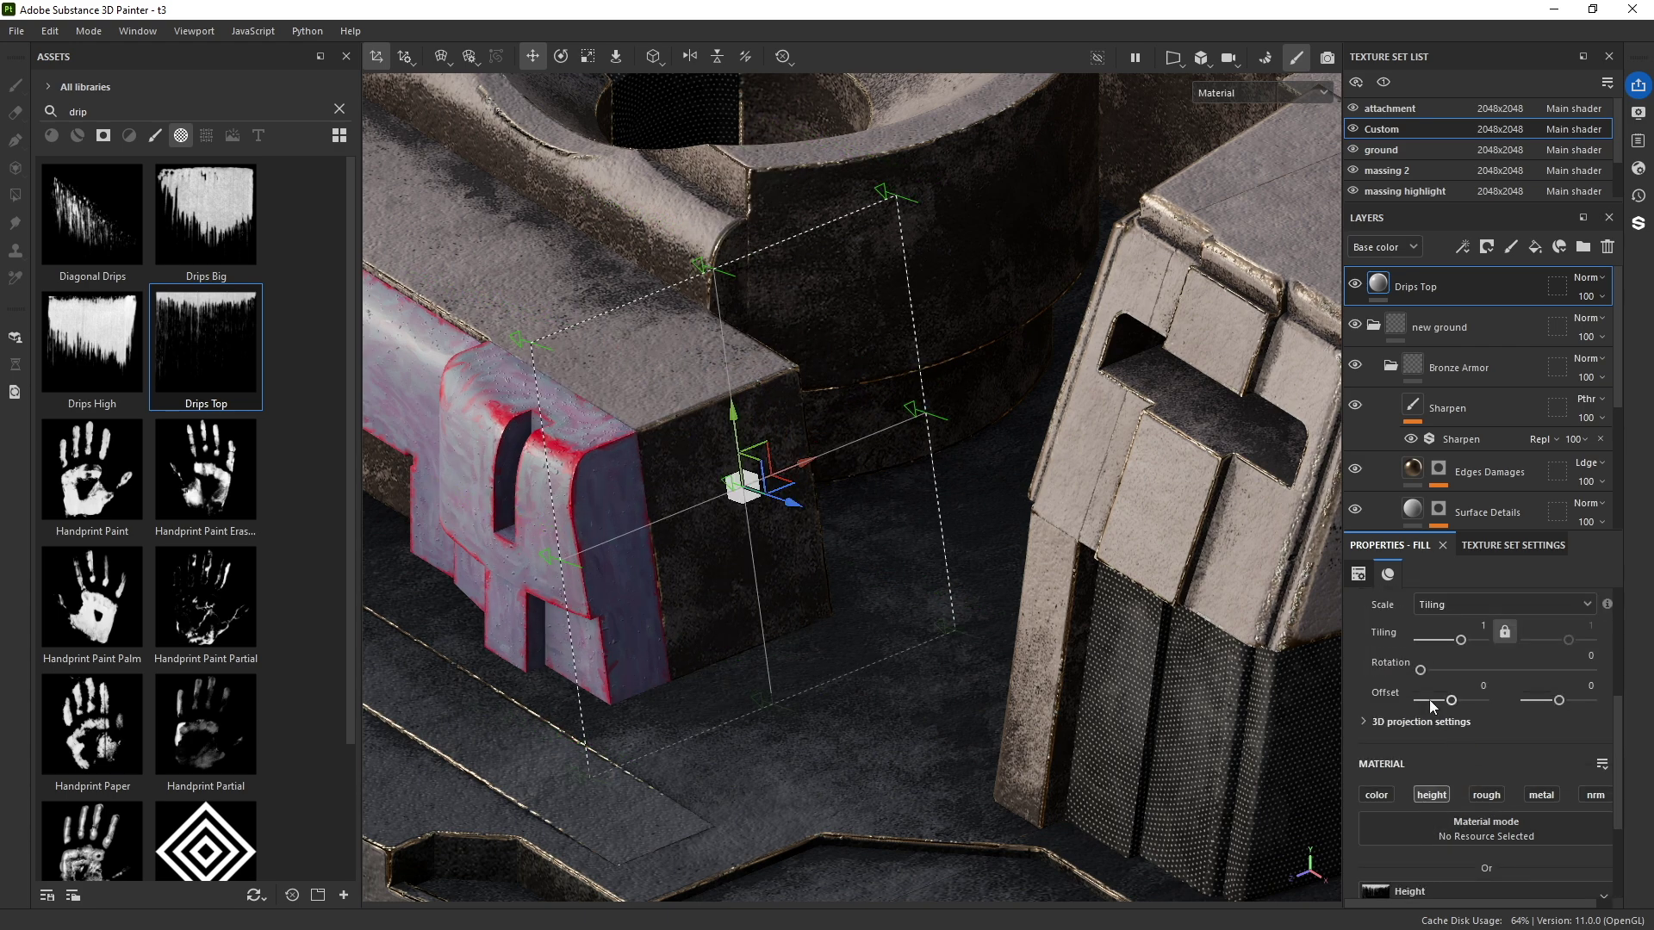
{"action": "left_click", "coordinate": [1482, 638]}
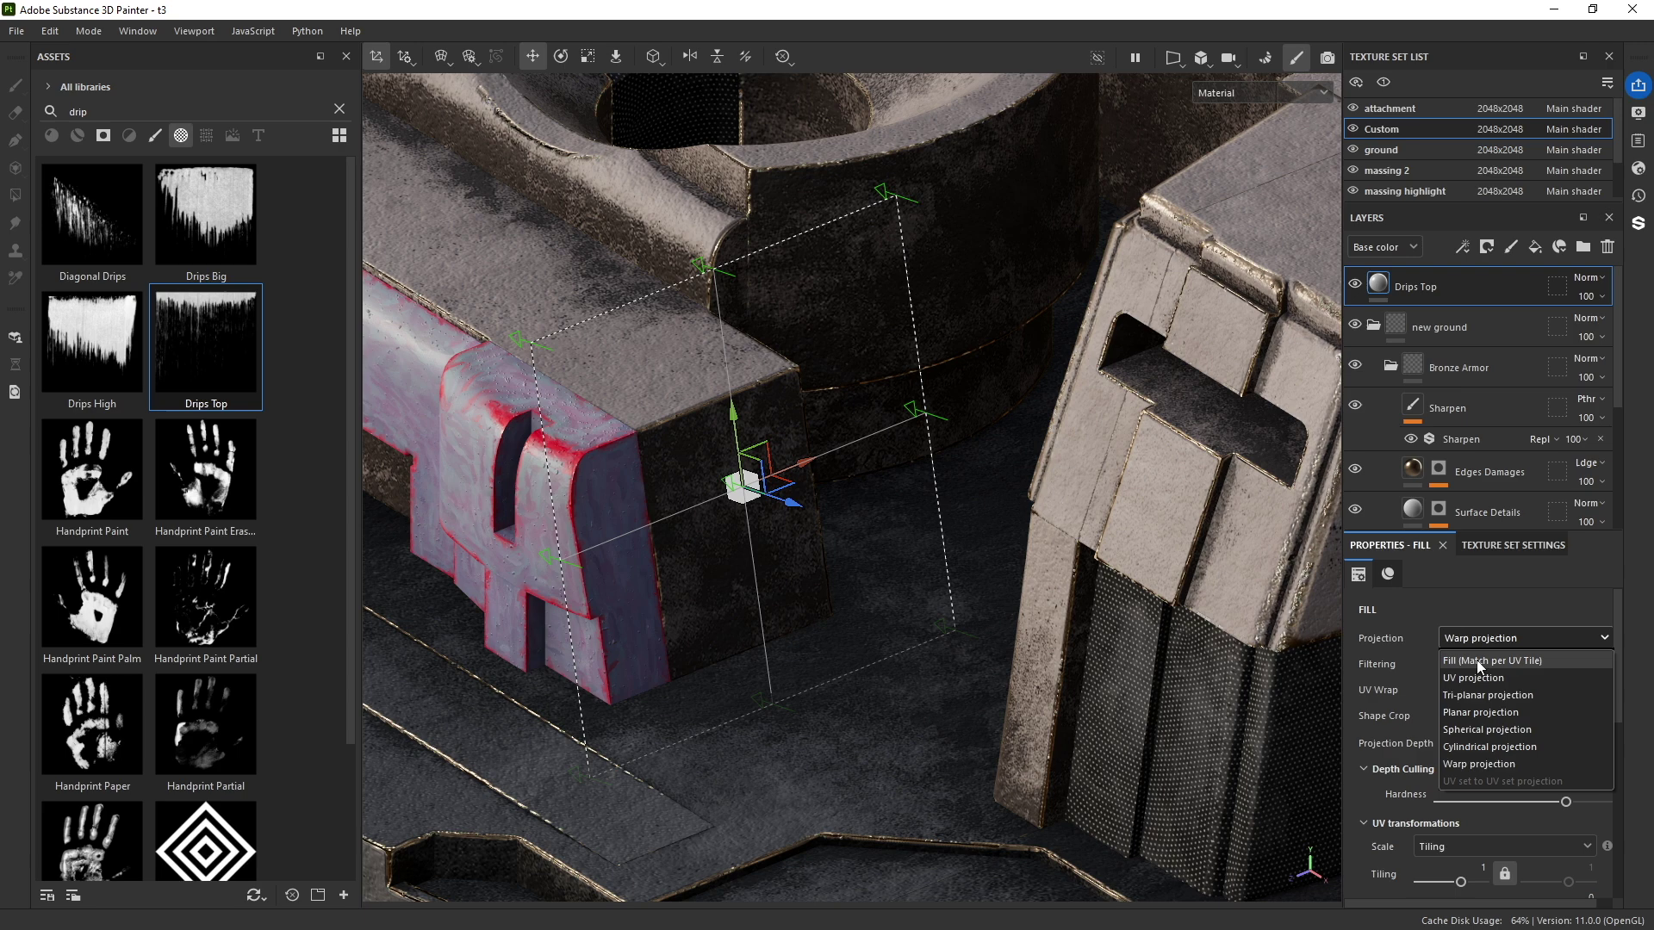
{"action": "left_click", "coordinate": [1477, 712]}
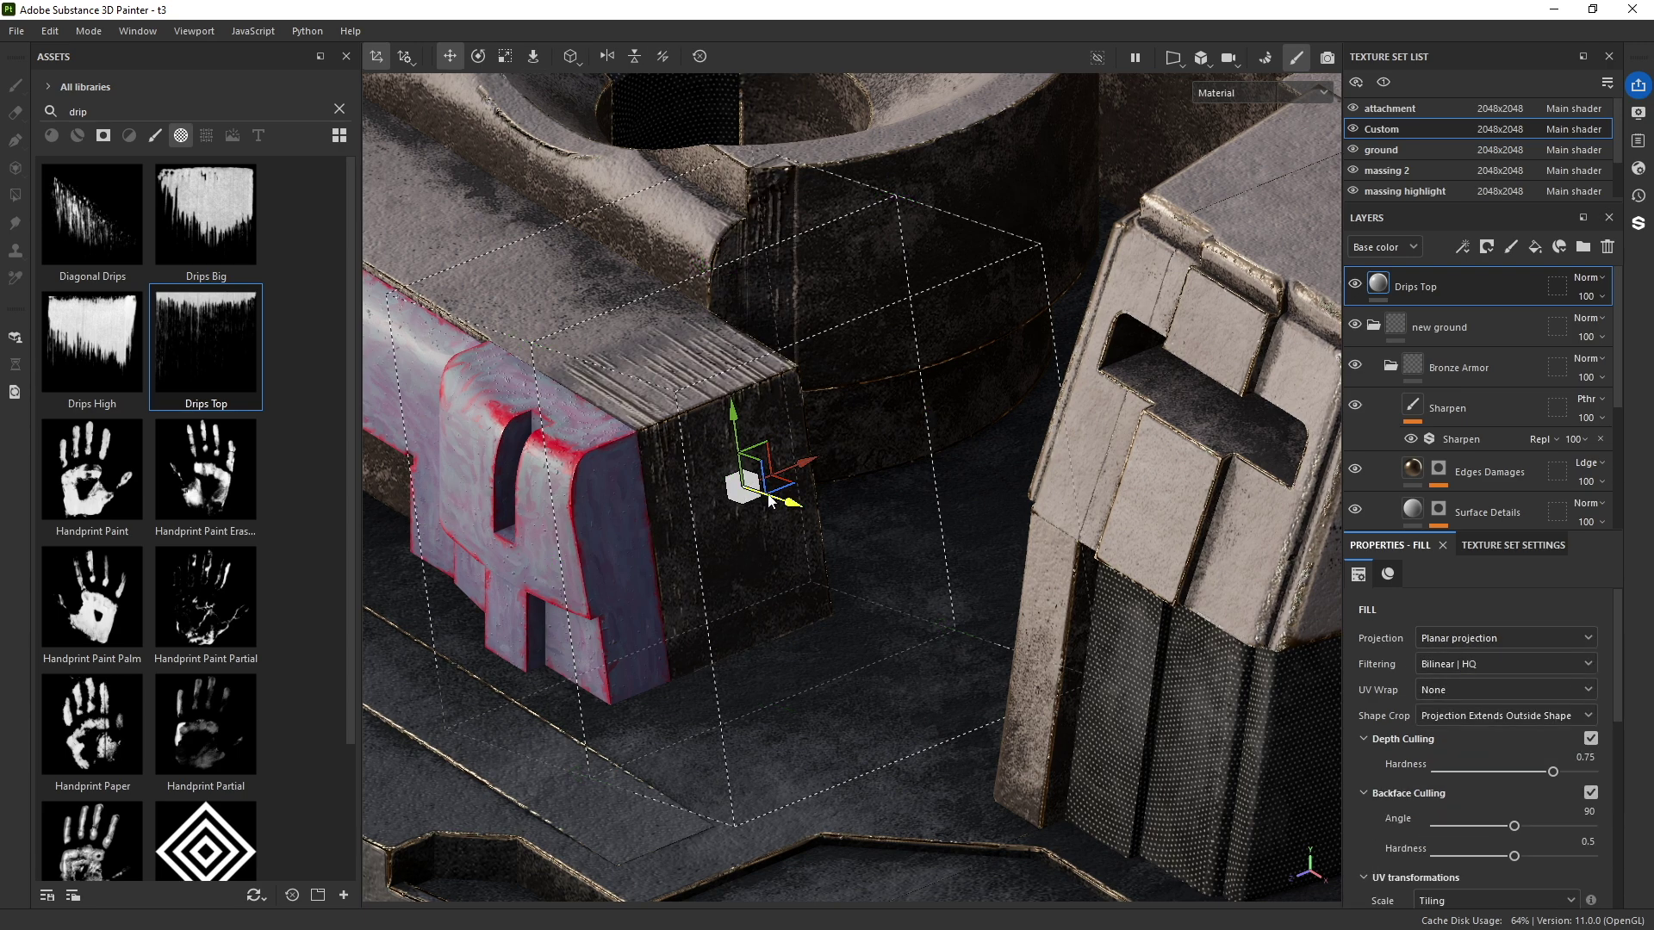
{"action": "left_click_drag", "start_coordinate": [794, 507], "coordinate": [872, 531]}
{"action": "left_click_drag", "start_coordinate": [810, 440], "coordinate": [825, 547]}
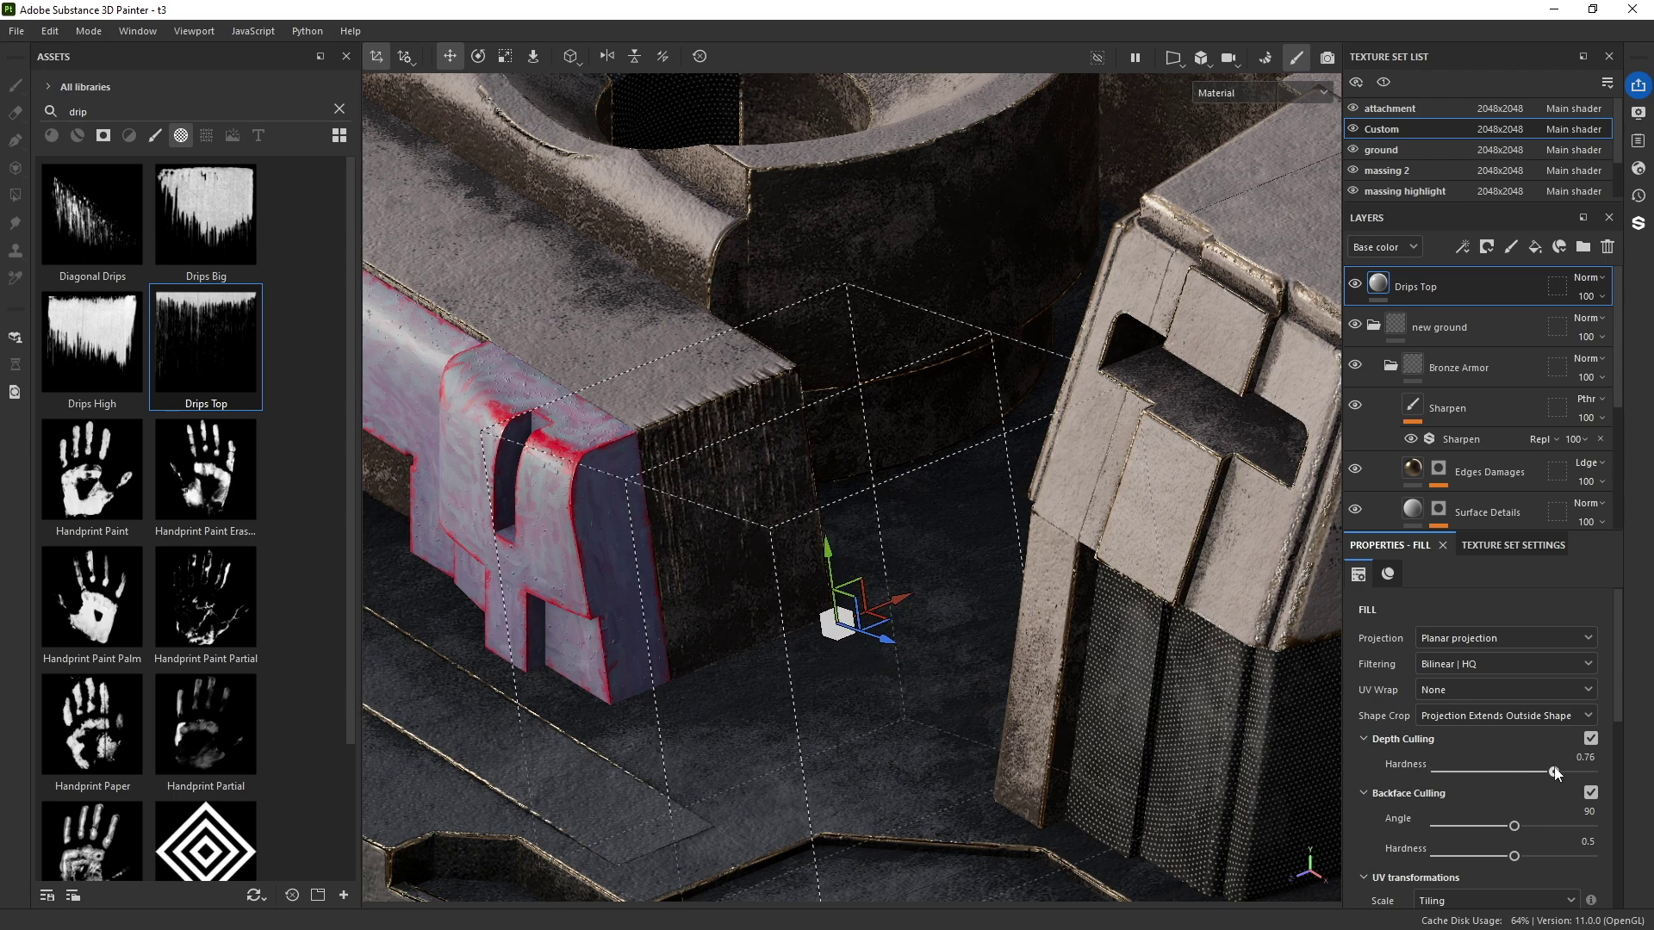
Step: Set the Drips Top layer's depth culling hardness to 0.69 and backface culling hardness to 1
{"action": "mouse_move", "coordinate": [1554, 771]}
{"action": "left_mouse_down"}
{"action": "mouse_move", "coordinate": [1490, 763]}
{"action": "mouse_move", "coordinate": [1585, 747]}
{"action": "mouse_move", "coordinate": [1564, 746]}
{"action": "left_mouse_up"}
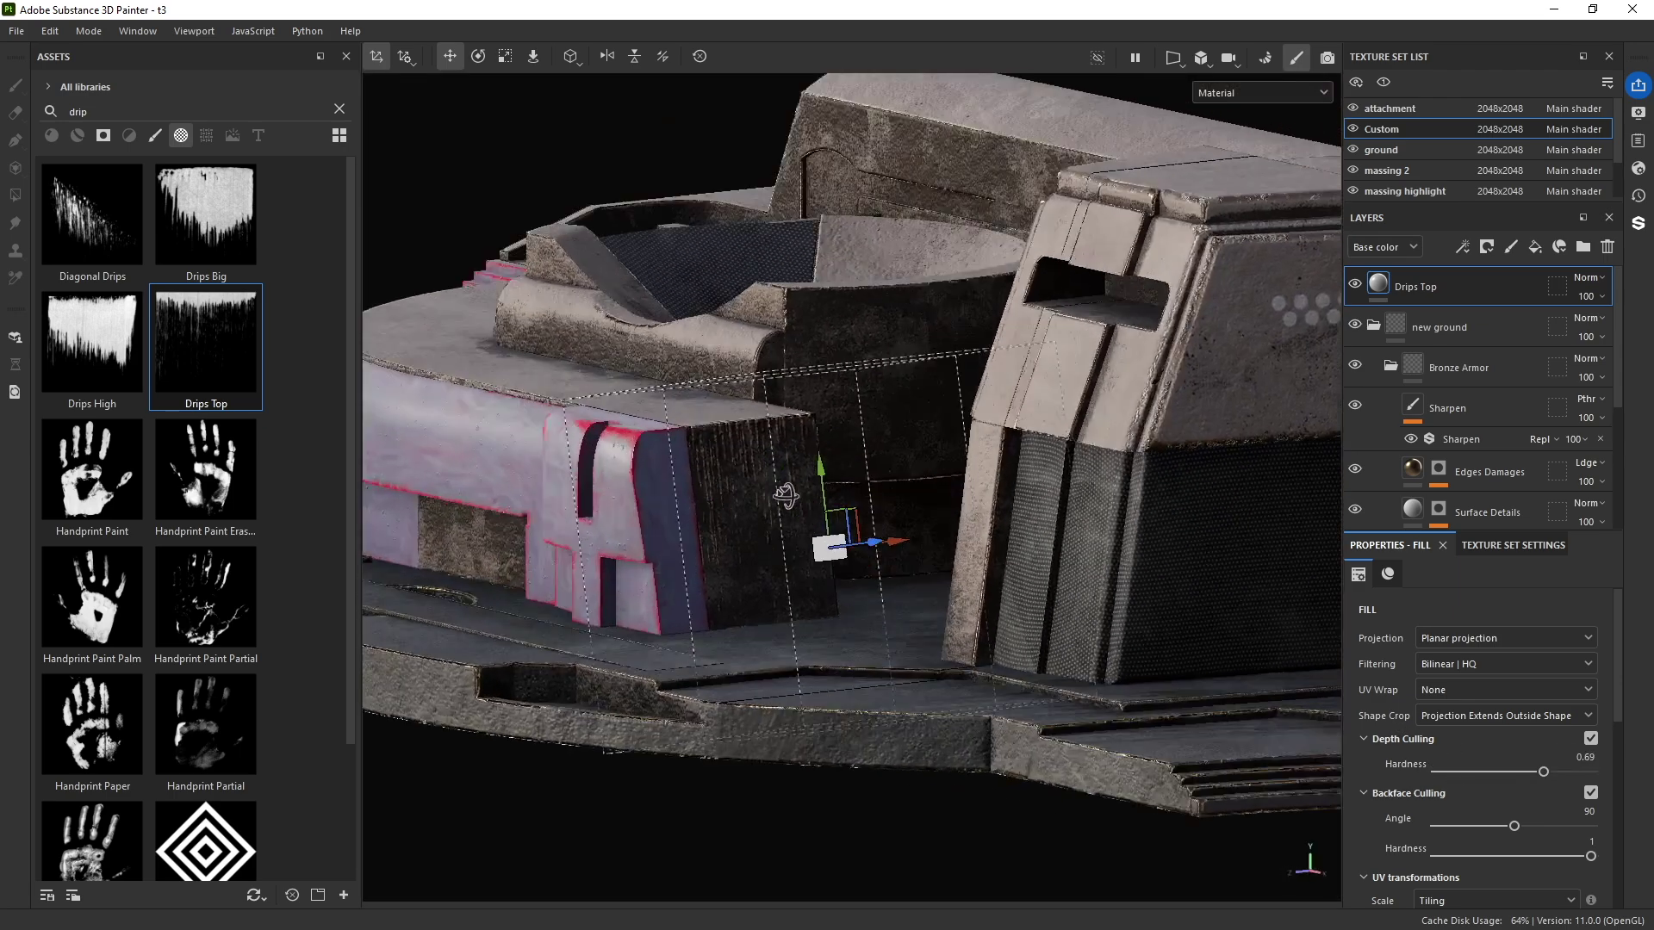
{"action": "left_click_drag", "start_coordinate": [603, 413], "coordinate": [696, 429], "text": "alt"}
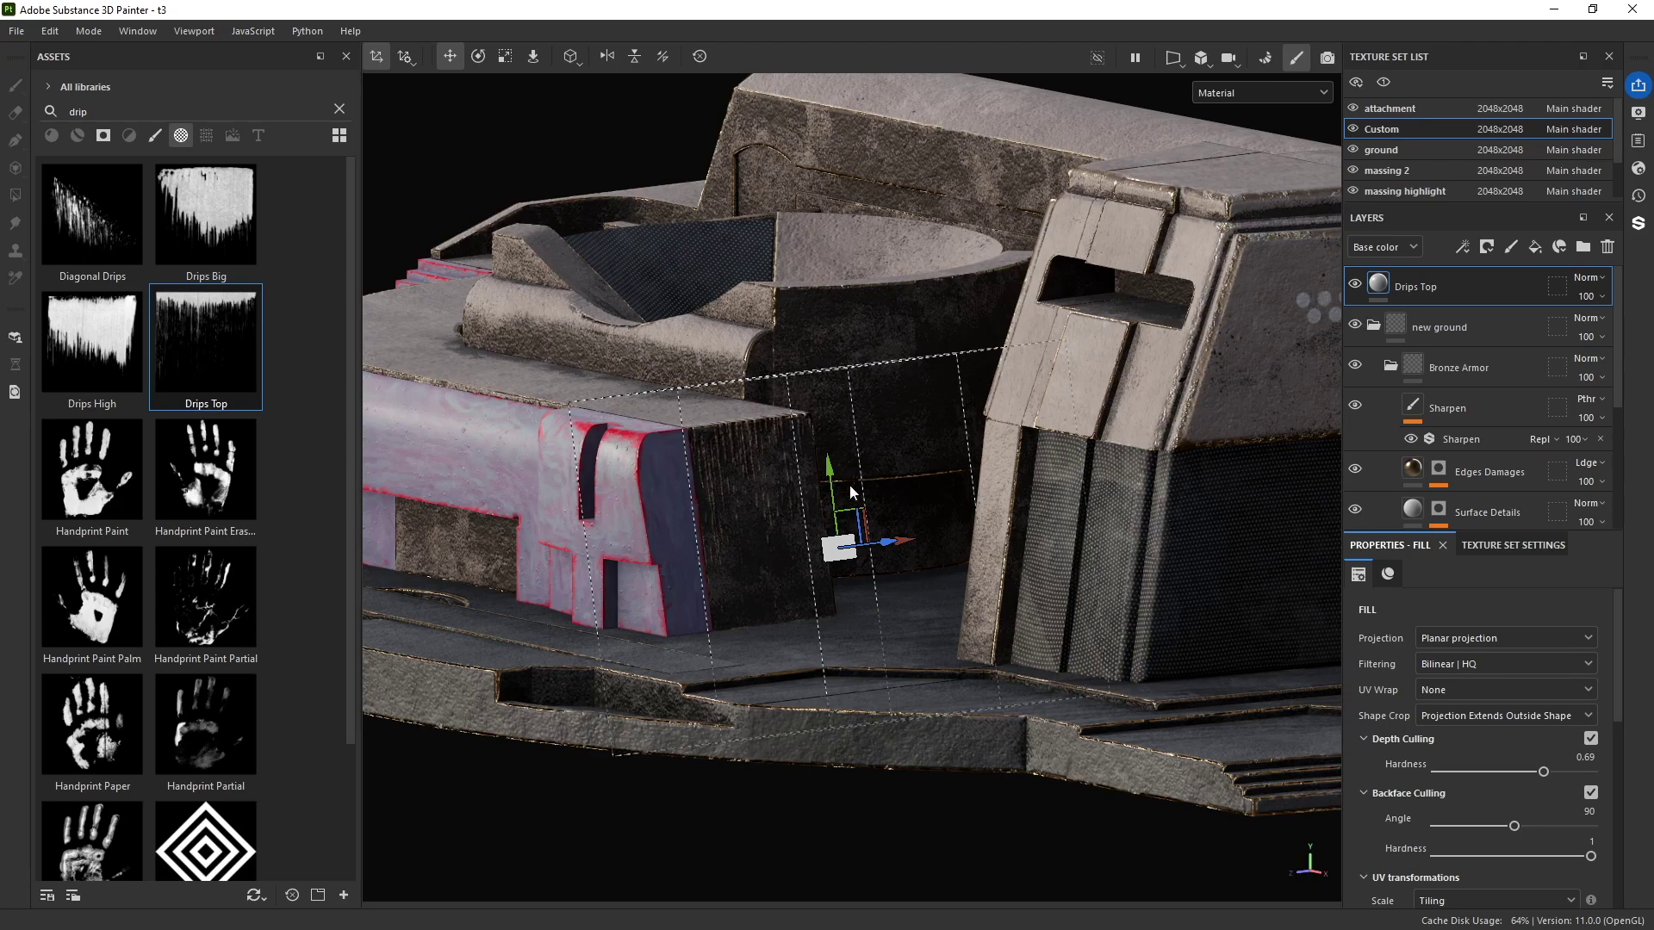
{"action": "left_click_drag", "start_coordinate": [851, 487], "coordinate": [580, 343], "text": "alt"}
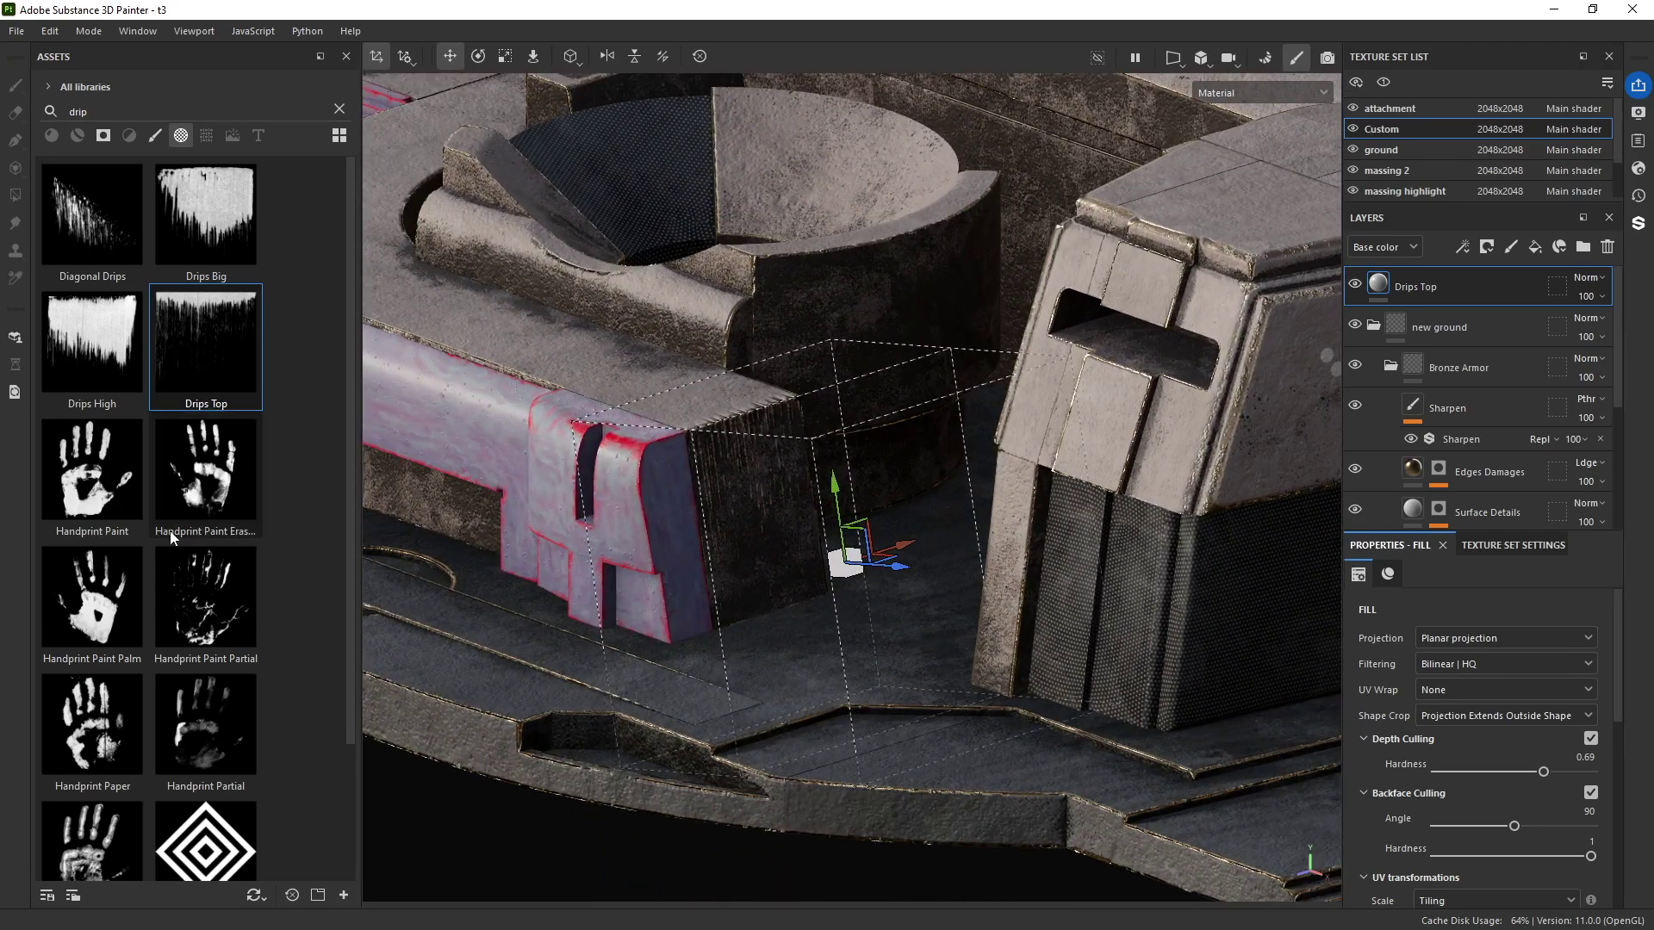
Step: Clear the asset search, look through the other alpha textures and inspect the decals around the building
{"action": "scroll", "coordinate": [131, 302], "scroll_direction": "down", "scroll_amount": 2}
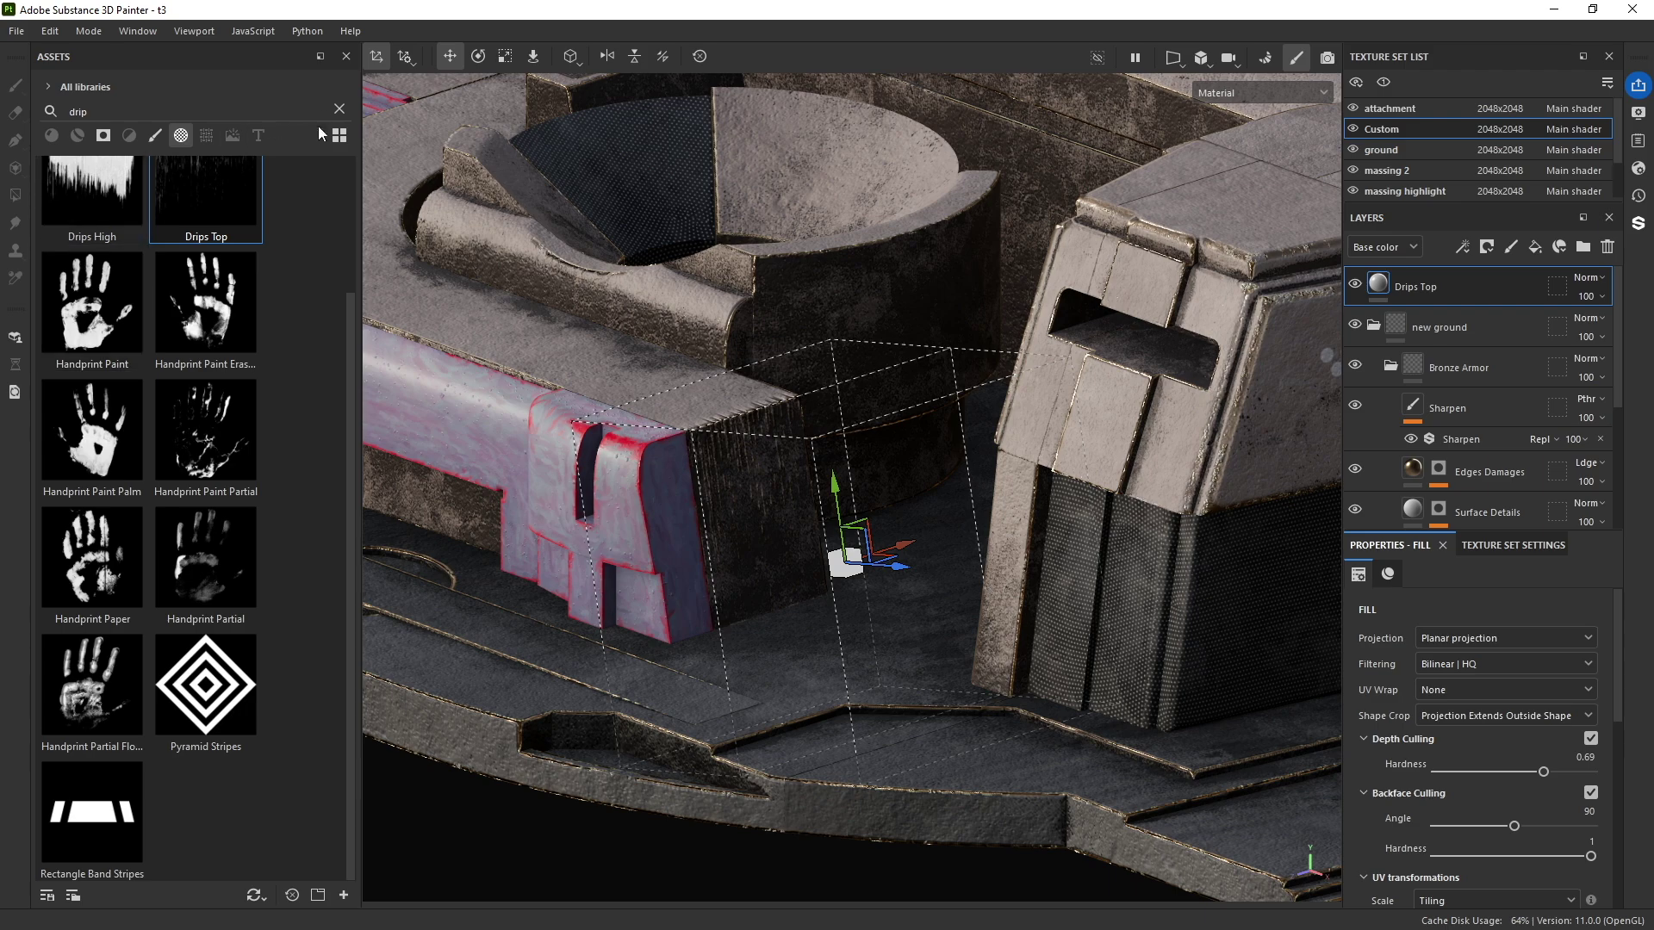
{"action": "left_click", "coordinate": [339, 109]}
{"action": "scroll", "coordinate": [586, 431], "scroll_direction": "down", "scroll_amount": 2}
{"action": "left_click_drag", "start_coordinate": [586, 430], "coordinate": [635, 419], "text": "alt"}
{"action": "middle_click_drag", "start_coordinate": [635, 420], "coordinate": [759, 436], "text": "alt"}
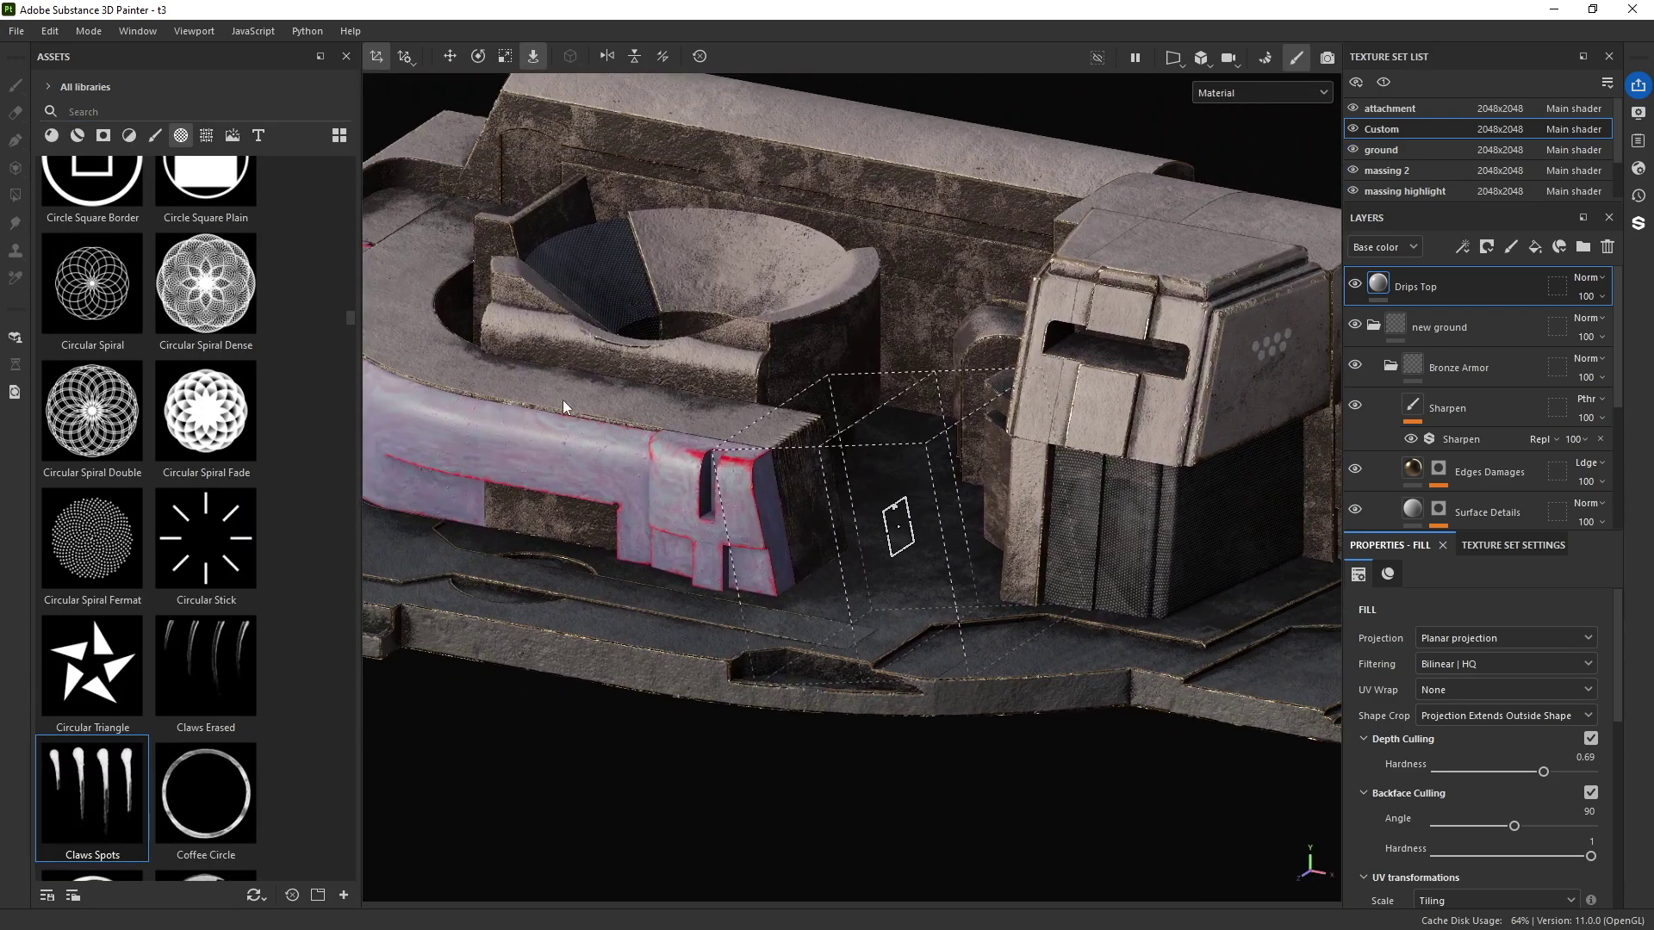
{"action": "left_click_drag", "start_coordinate": [564, 405], "coordinate": [644, 437], "text": "alt"}
{"action": "middle_click_drag", "start_coordinate": [688, 397], "coordinate": [613, 421], "text": "alt"}
{"action": "left_click_drag", "start_coordinate": [697, 445], "coordinate": [794, 436], "text": "alt"}
{"action": "middle_click_drag", "start_coordinate": [825, 428], "coordinate": [705, 419], "text": "alt"}
{"action": "left_click_drag", "start_coordinate": [1034, 423], "coordinate": [965, 397], "text": "alt"}
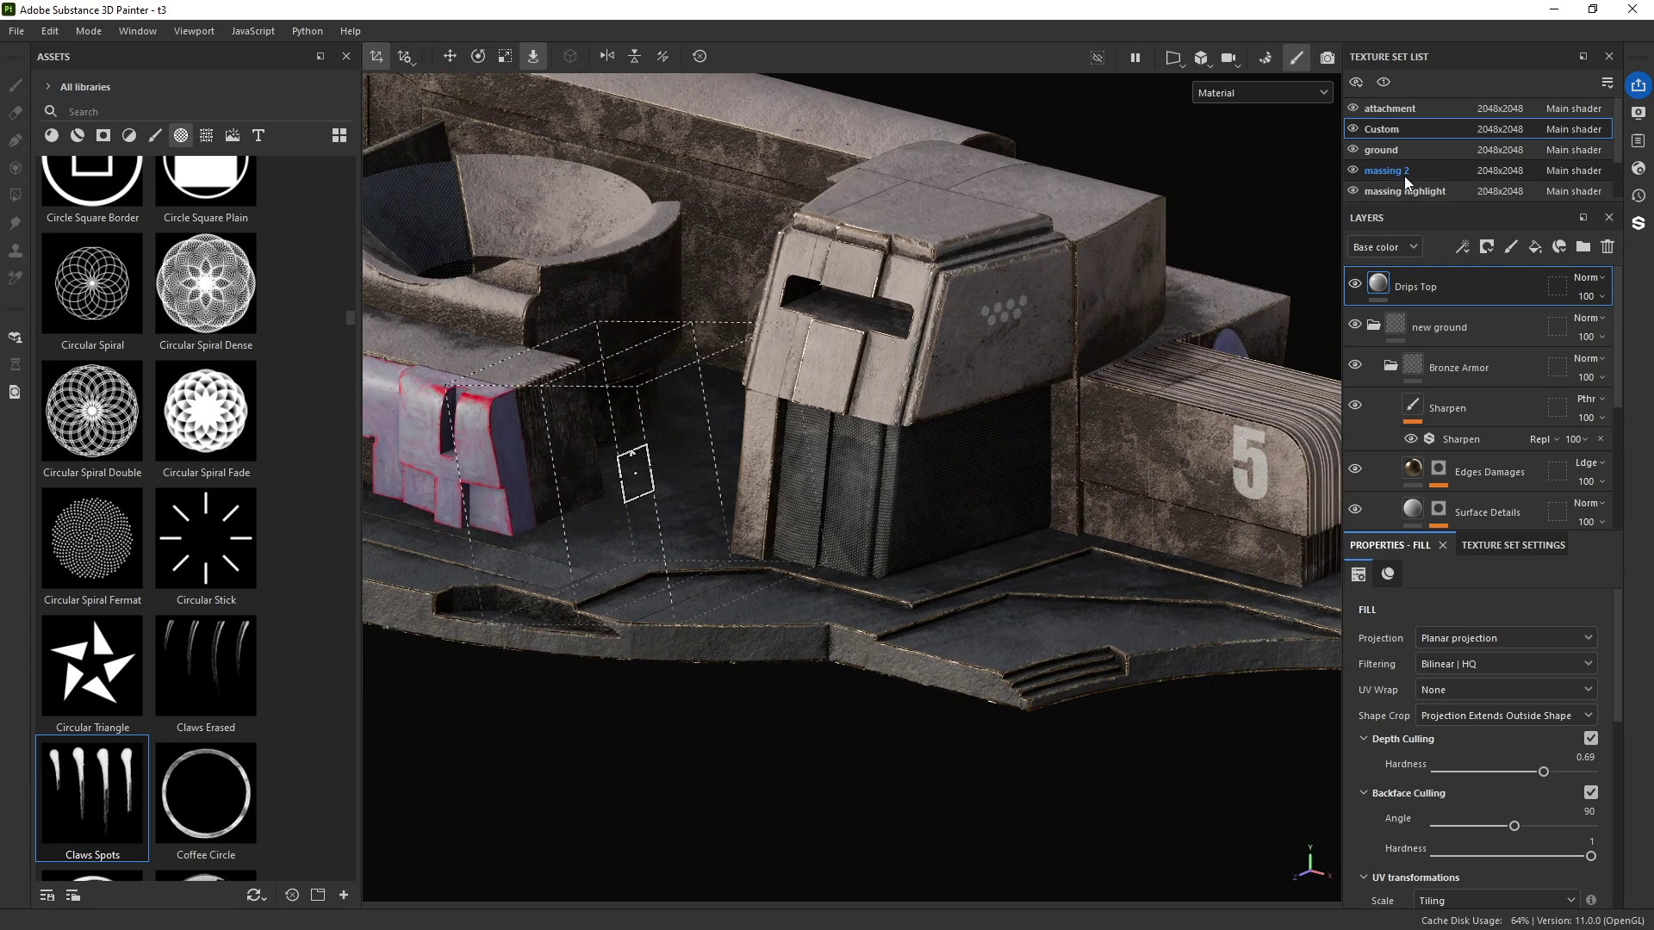
Step: Select the massing 2 texture set and add an Emissive channel to it
{"action": "left_click", "coordinate": [1364, 172]}
{"action": "left_click", "coordinate": [1358, 170]}
{"action": "left_click", "coordinate": [1358, 171]}
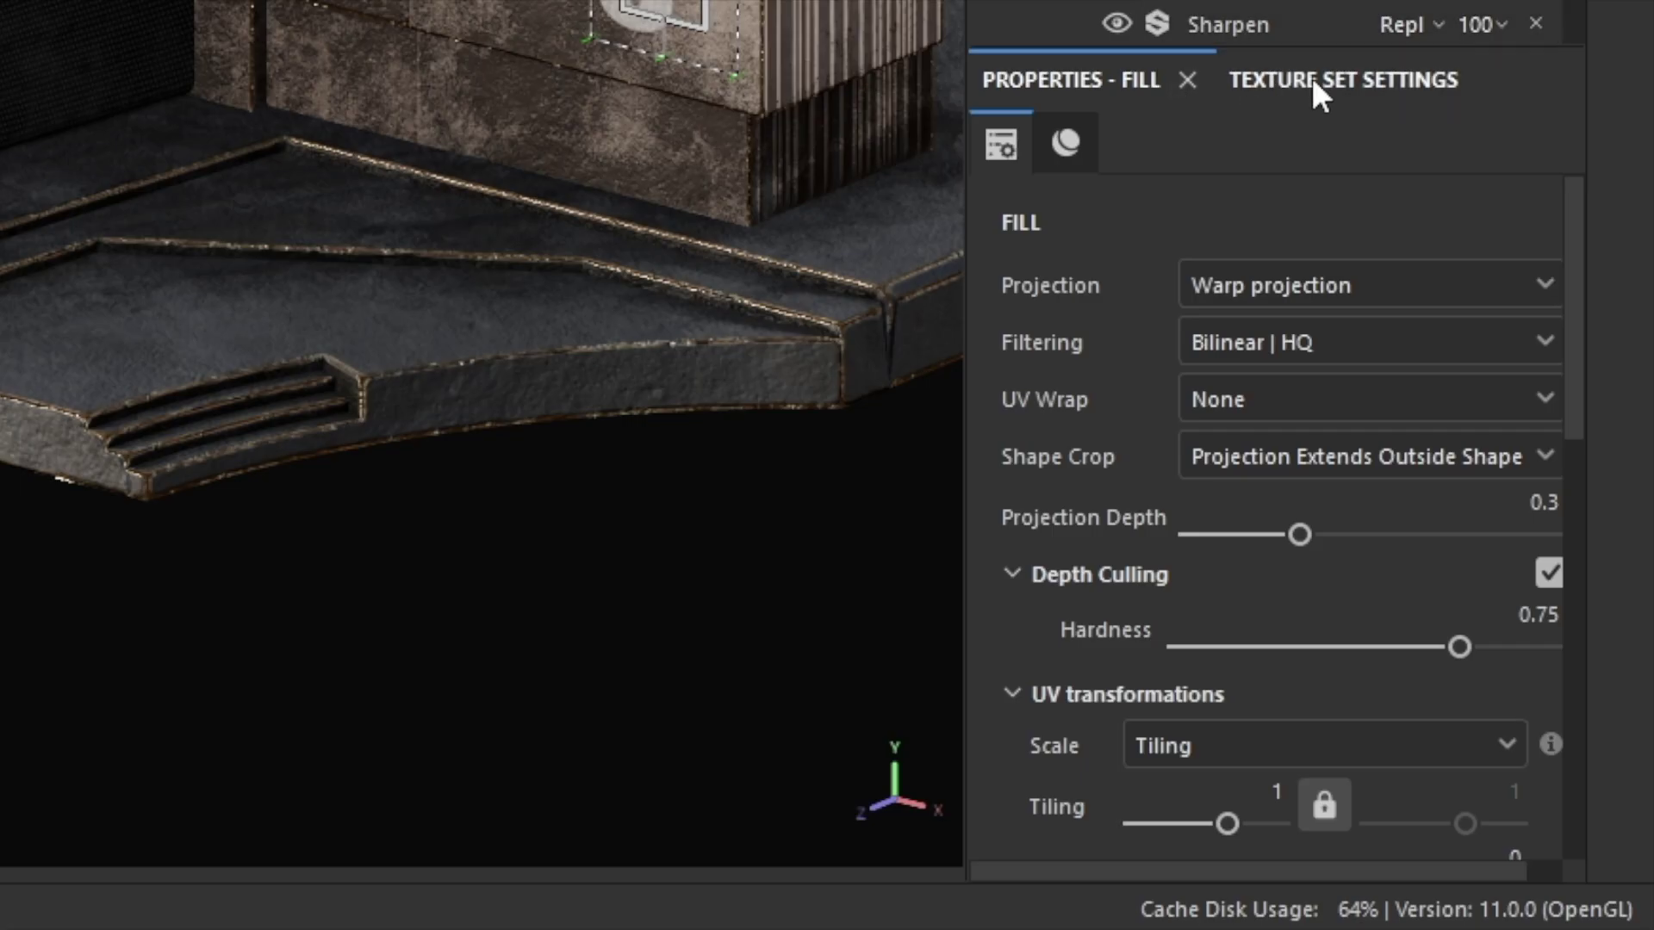
{"action": "left_click", "coordinate": [1314, 86]}
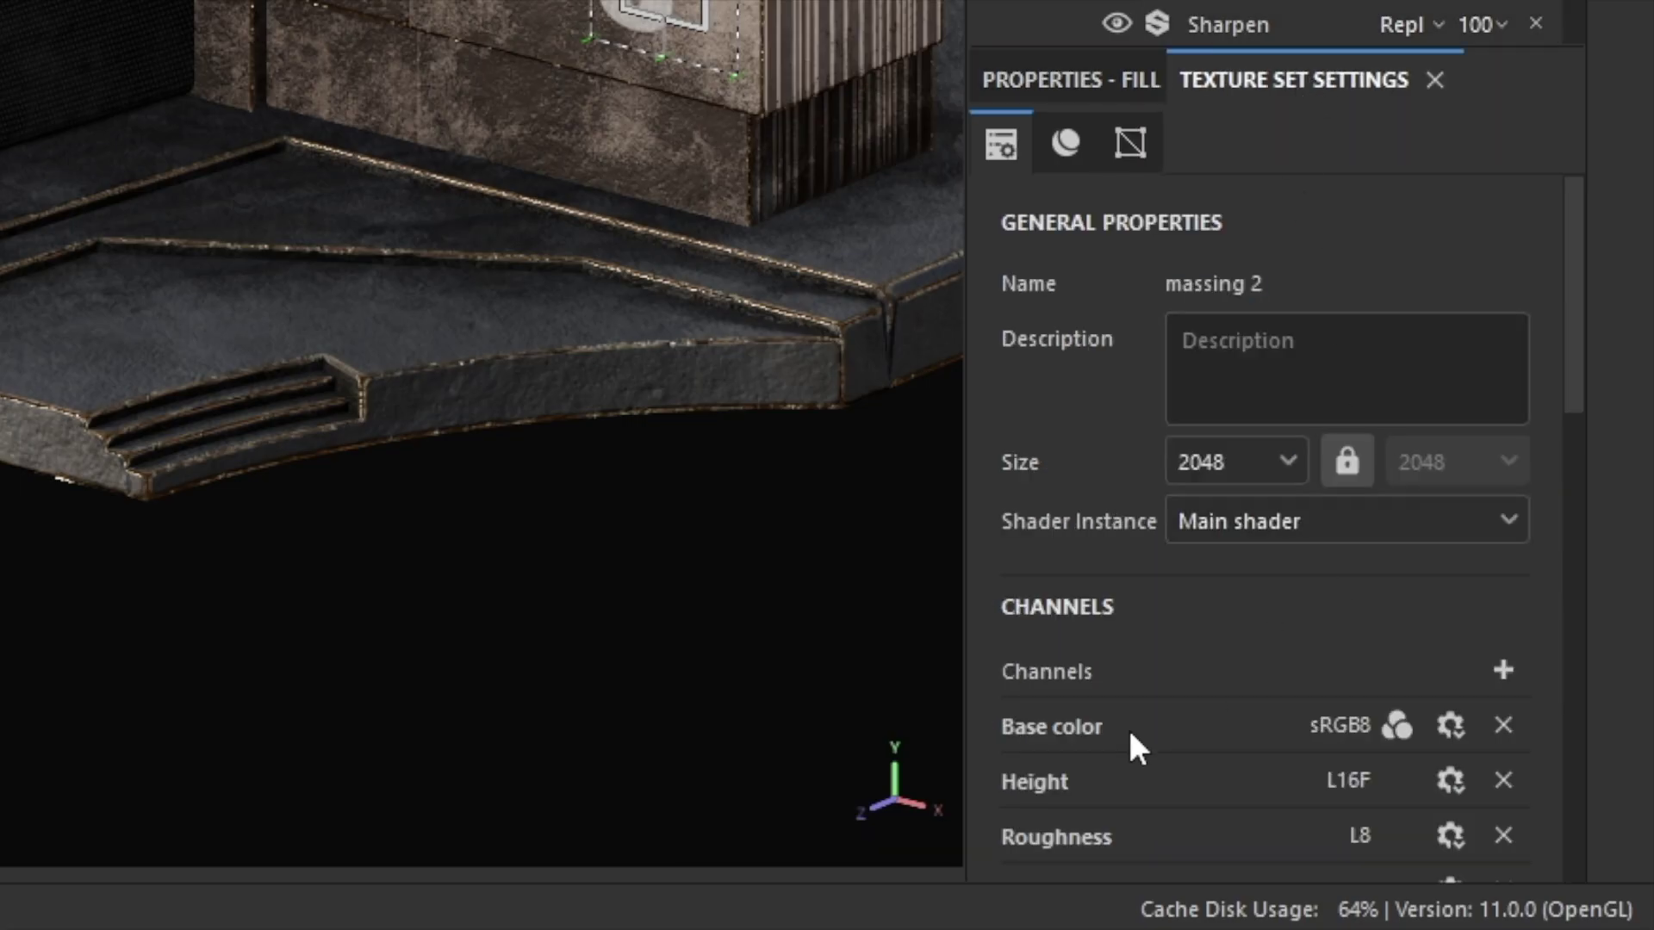
{"action": "scroll", "coordinate": [1046, 647], "scroll_direction": "down", "scroll_amount": 2}
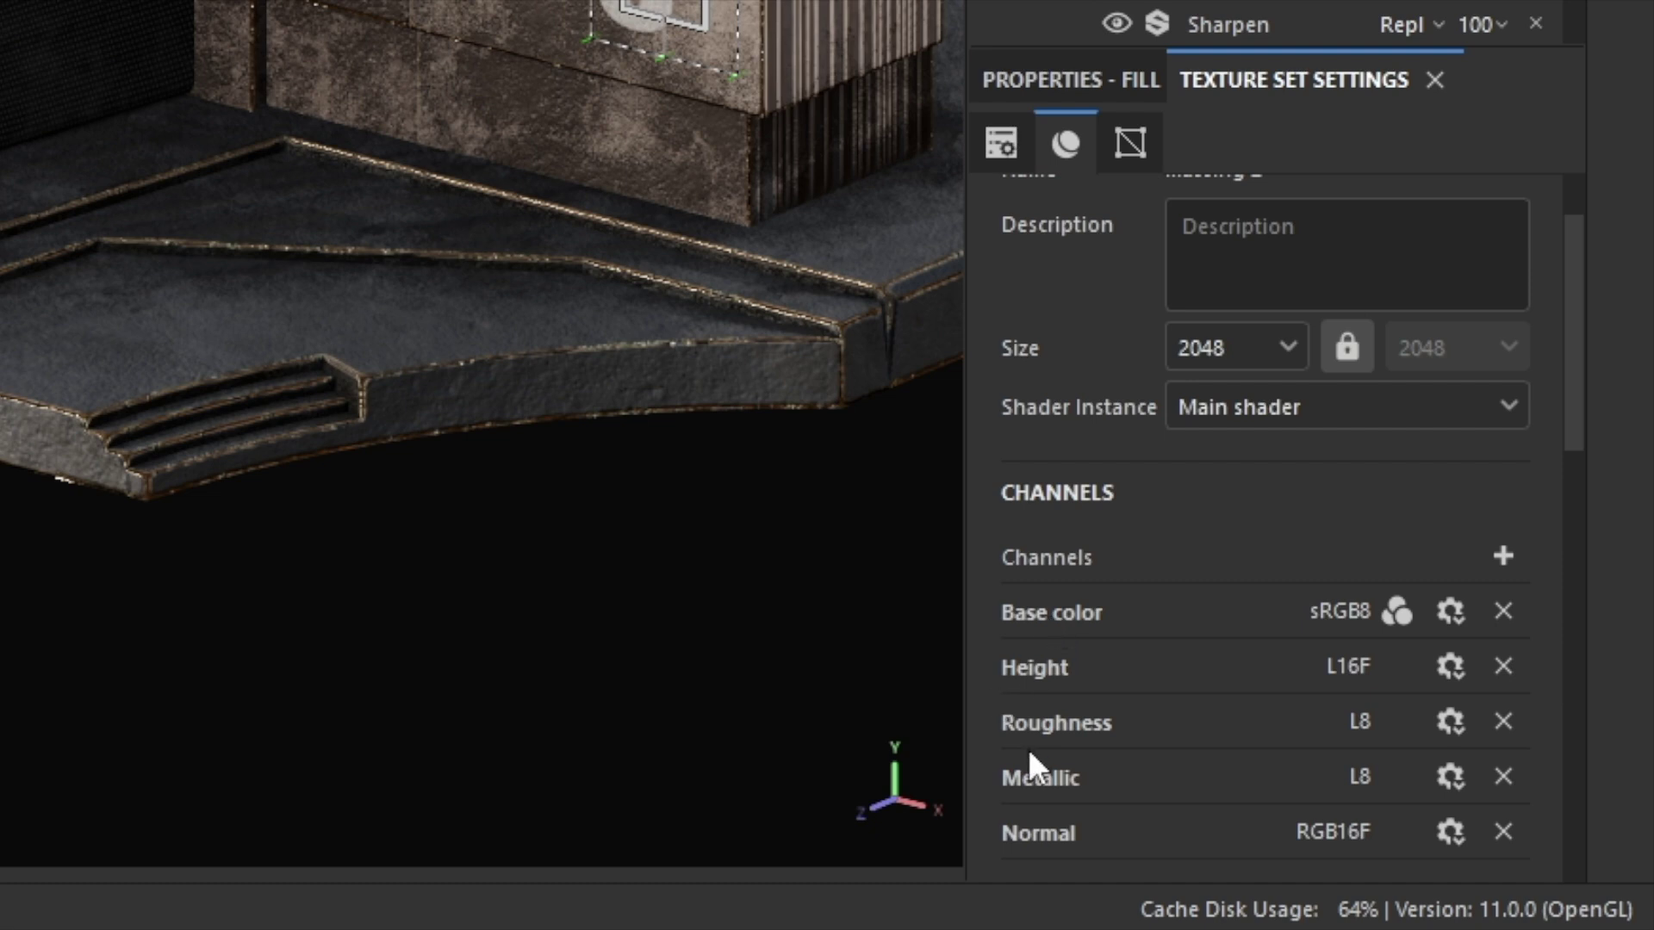
{"action": "left_click", "coordinate": [1501, 558]}
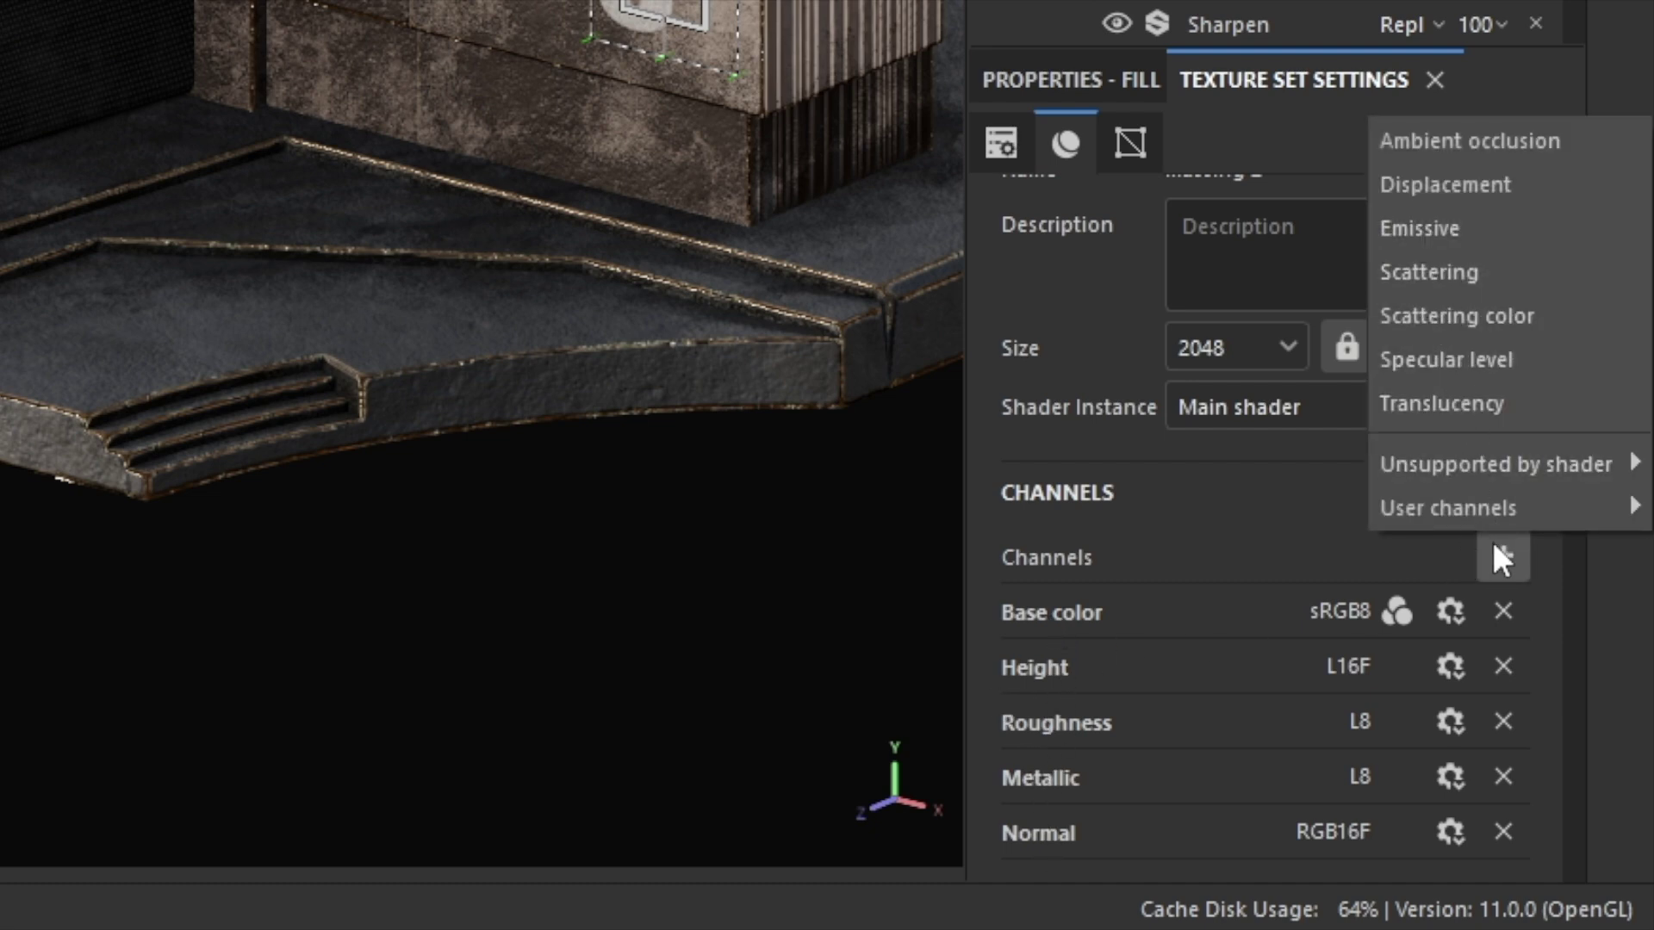
{"action": "left_click", "coordinate": [1499, 540]}
{"action": "left_click", "coordinate": [1501, 540]}
{"action": "left_click", "coordinate": [1440, 211]}
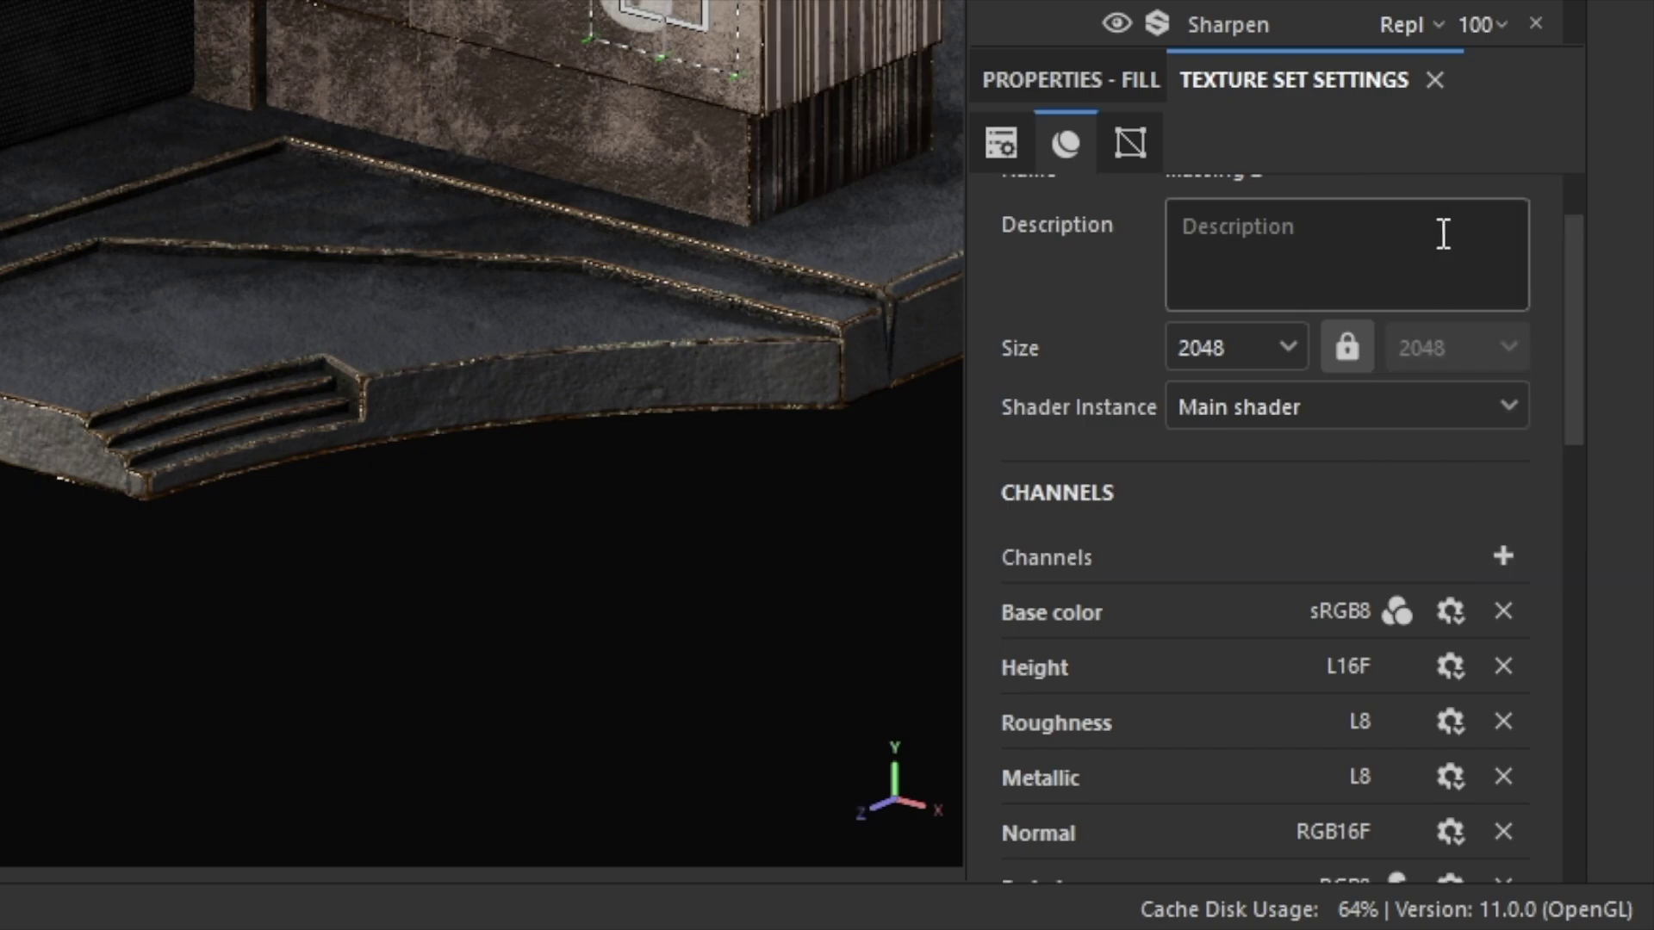
Step: Add a paint layer above the Impact layer, choose the Zipper Advanced Stop brush and bring up its material channels
{"action": "left_click", "coordinate": [1039, 72]}
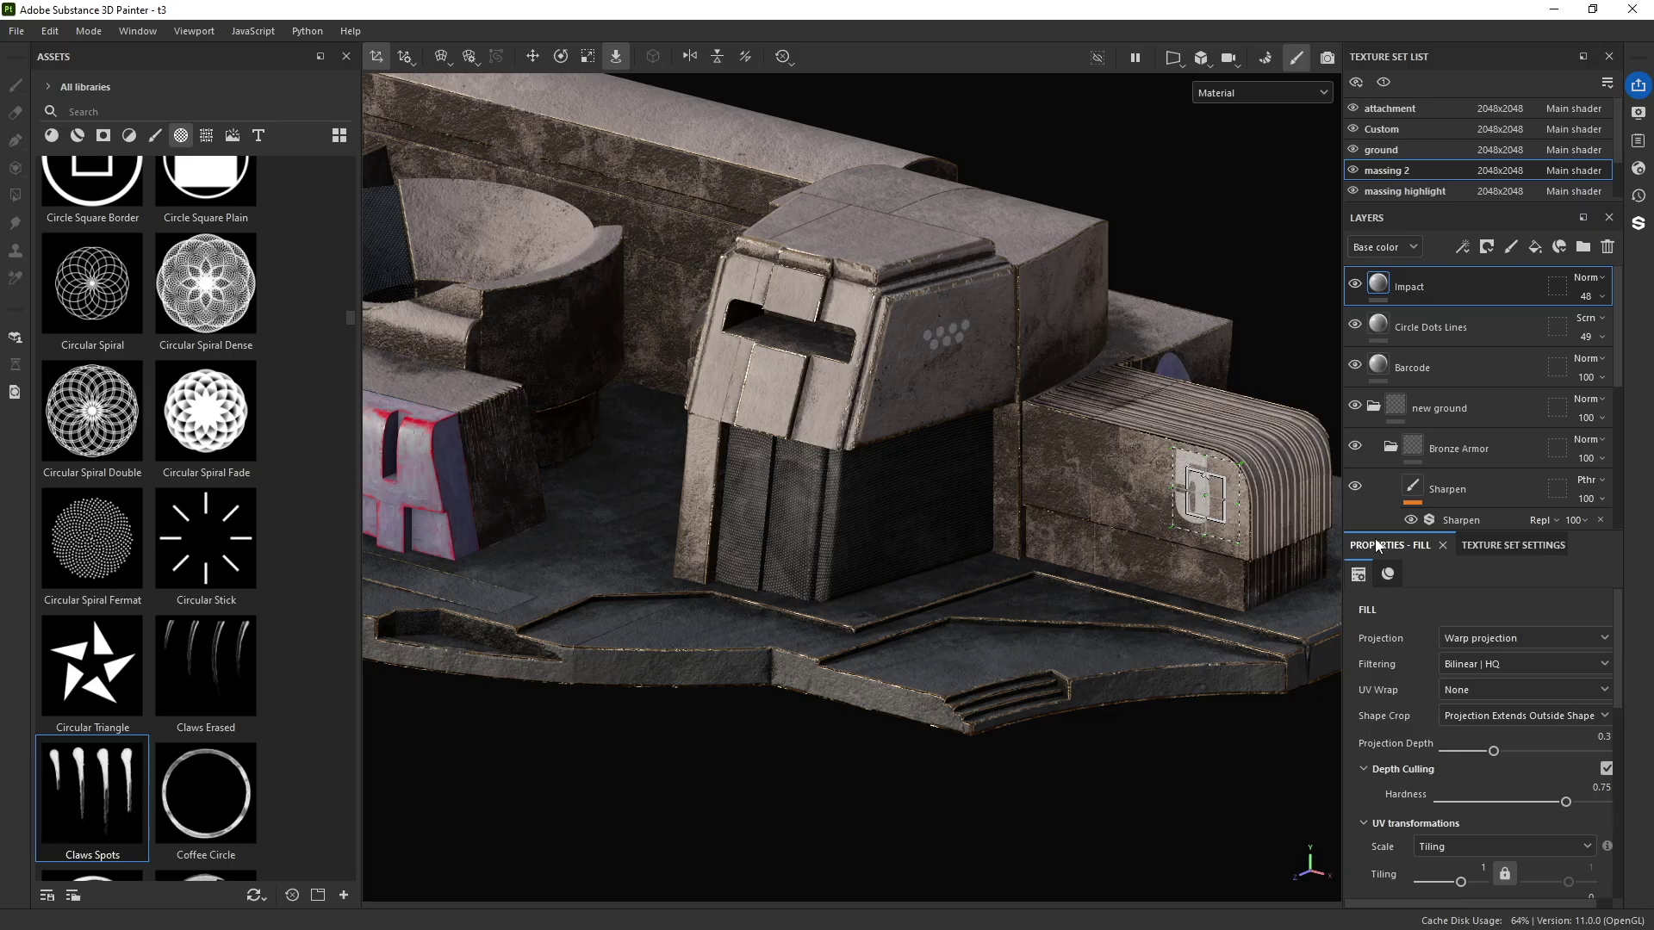
{"action": "left_click", "coordinate": [1508, 248]}
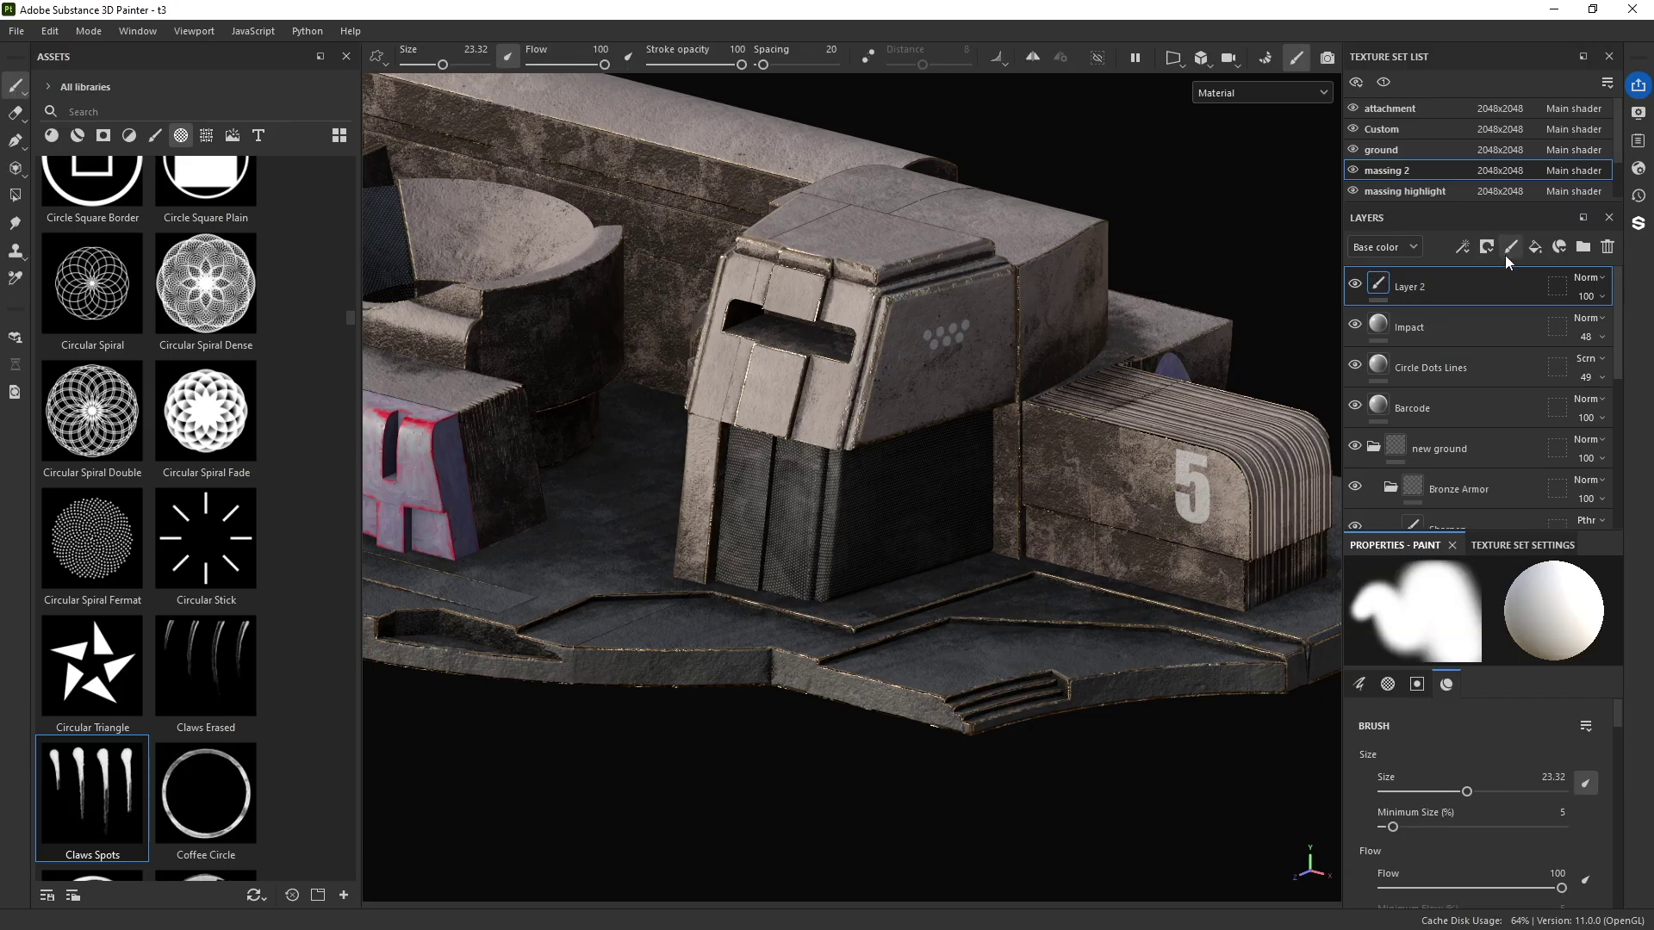
{"action": "left_click", "coordinate": [153, 141]}
{"action": "left_click", "coordinate": [127, 112]}
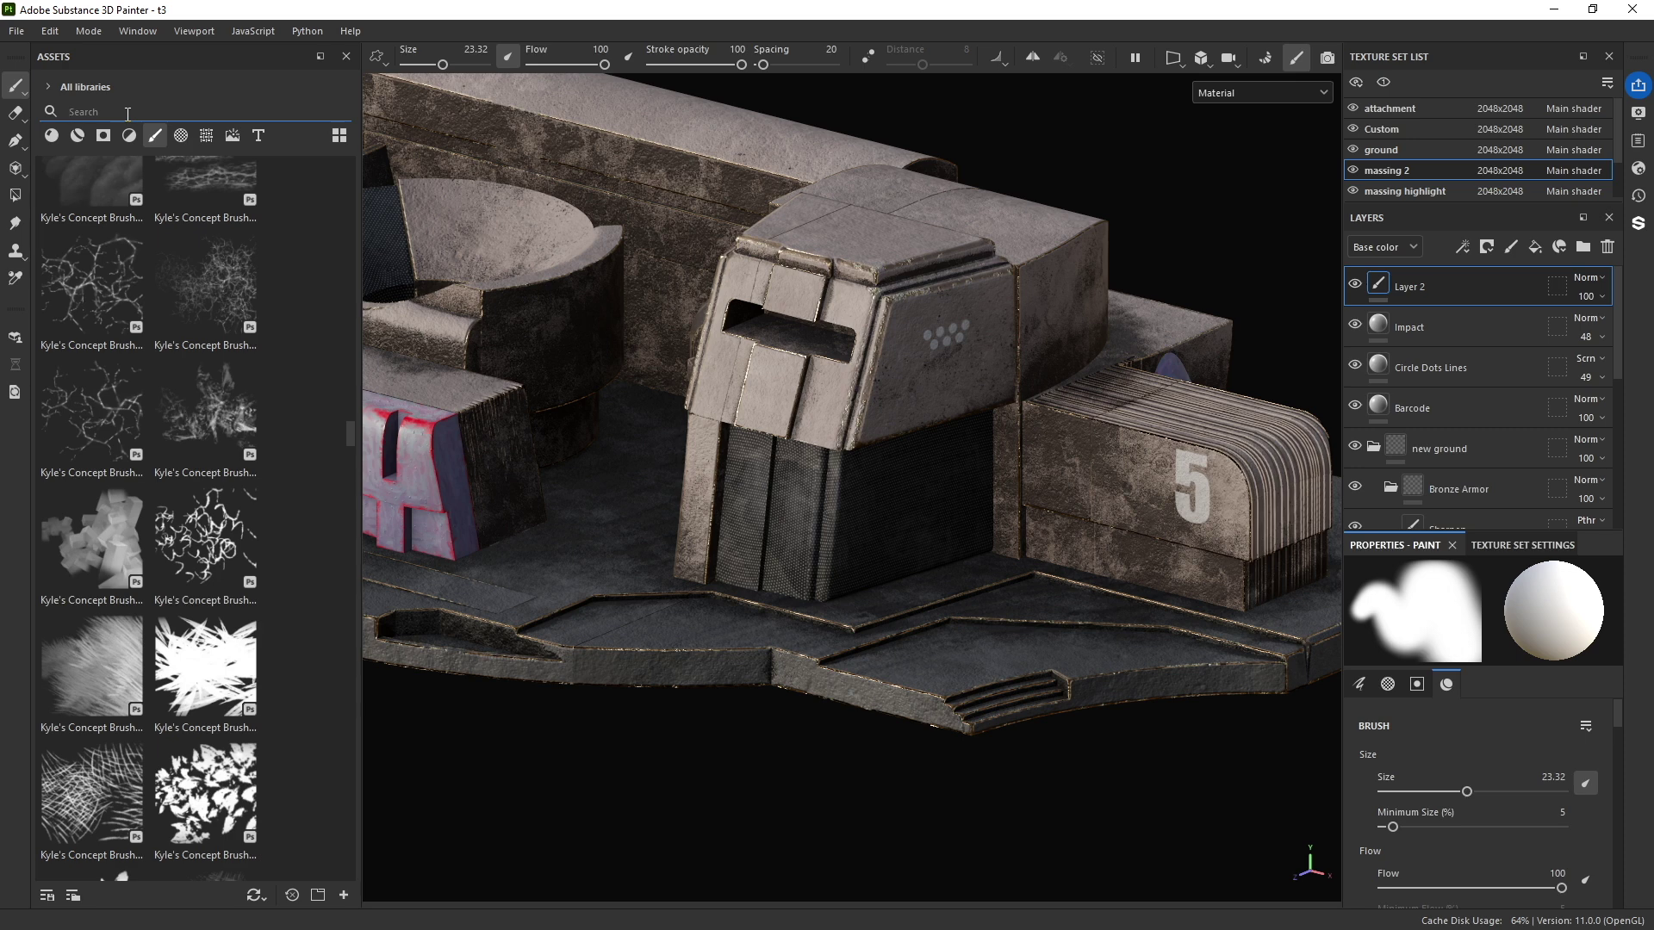
{"action": "type", "text": "nail"}
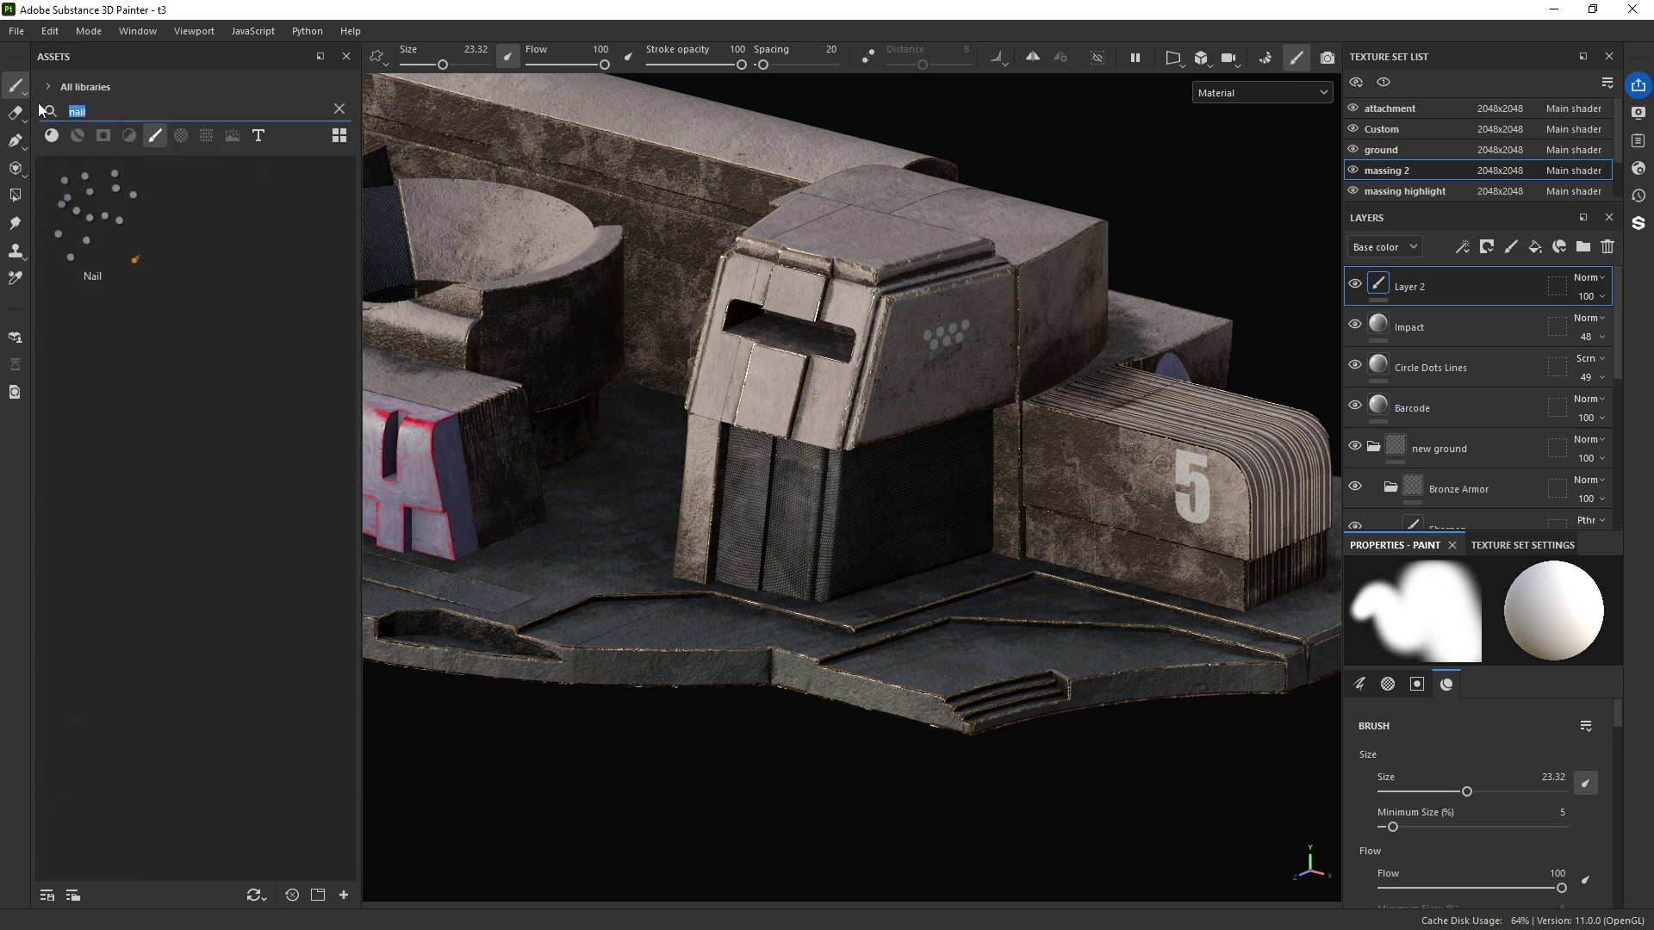
{"action": "key", "text": "BackSpace"}
{"action": "type", "text": "zip"}
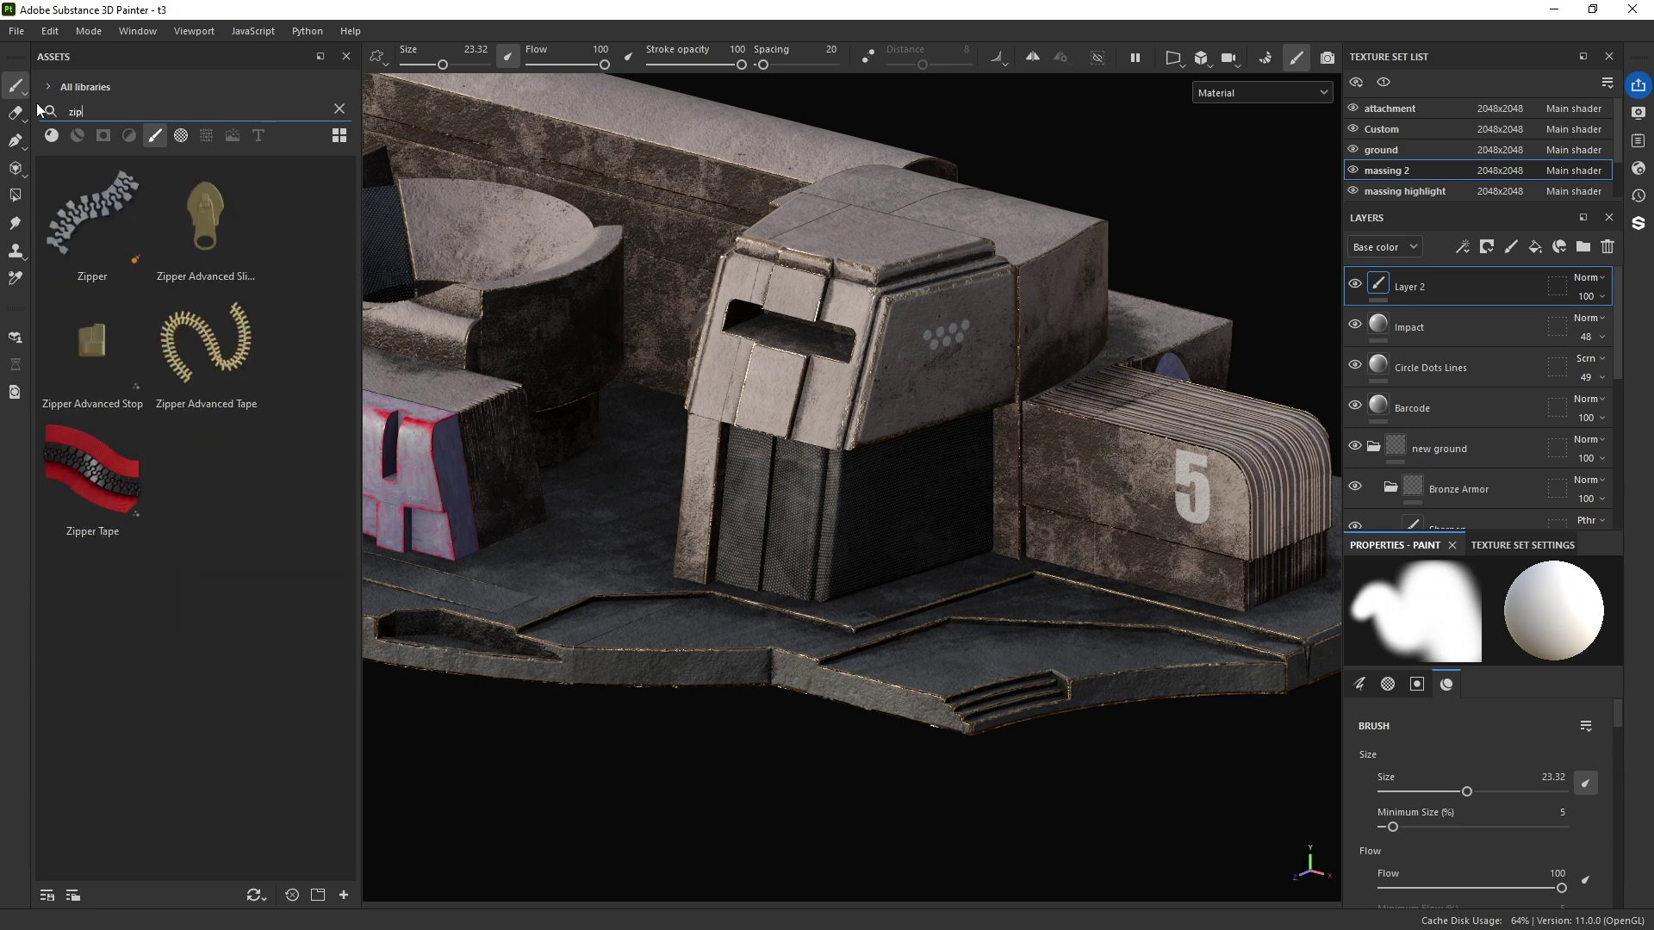
{"action": "left_click", "coordinate": [95, 349]}
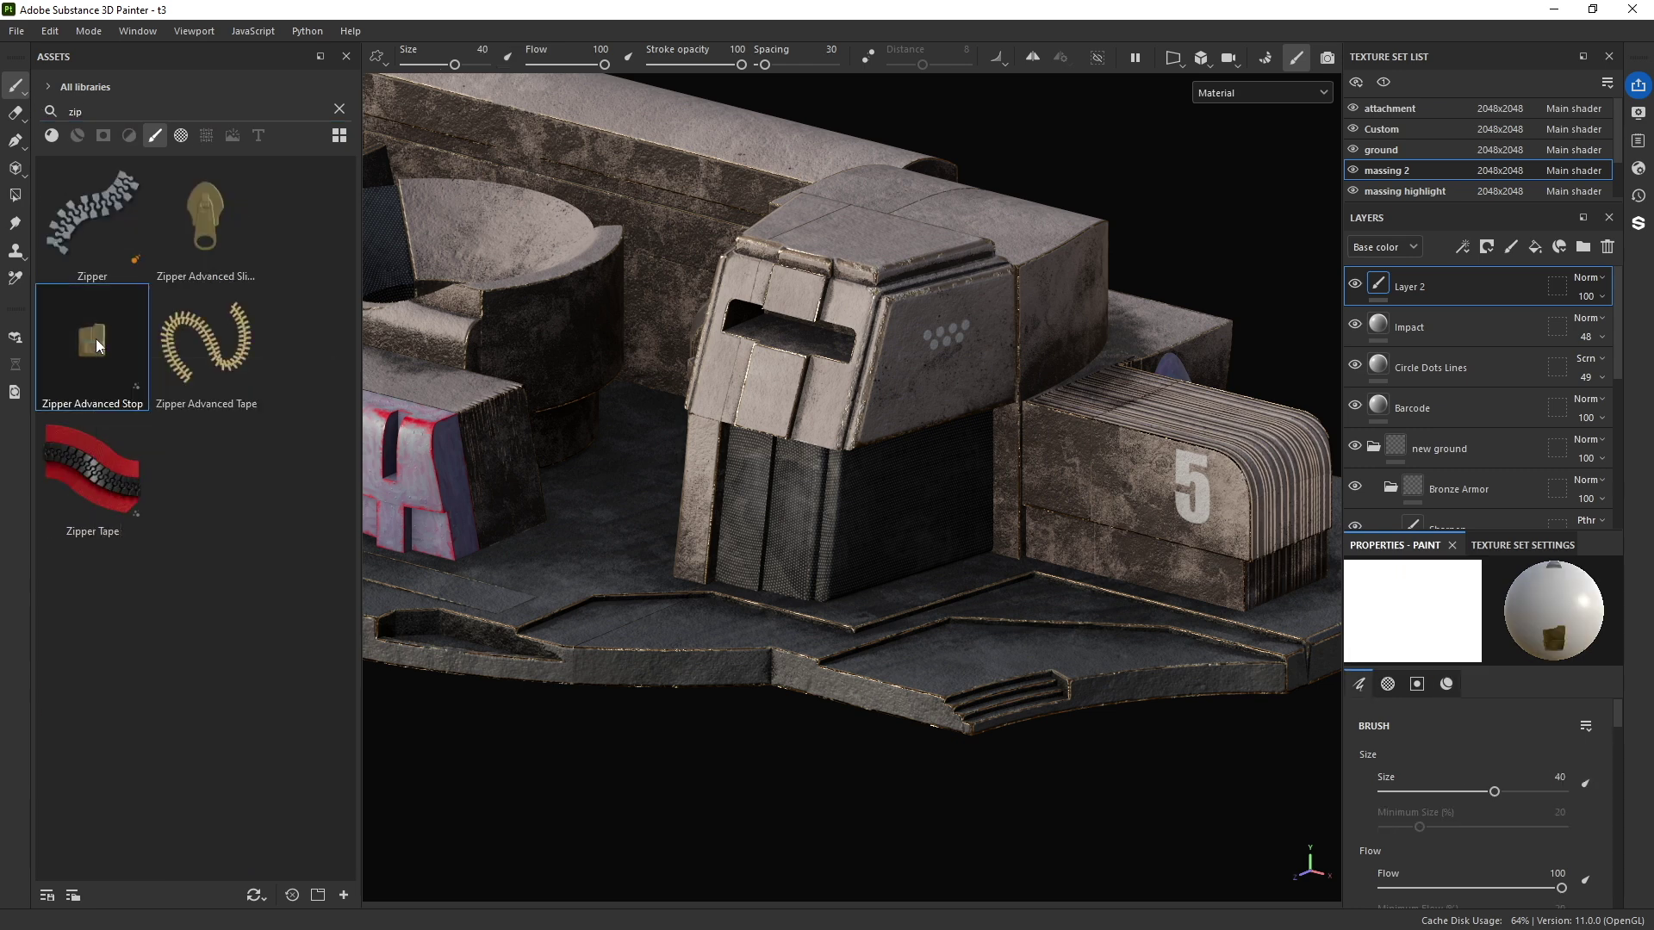
{"action": "scroll", "coordinate": [1444, 749], "scroll_direction": "down", "scroll_amount": 6}
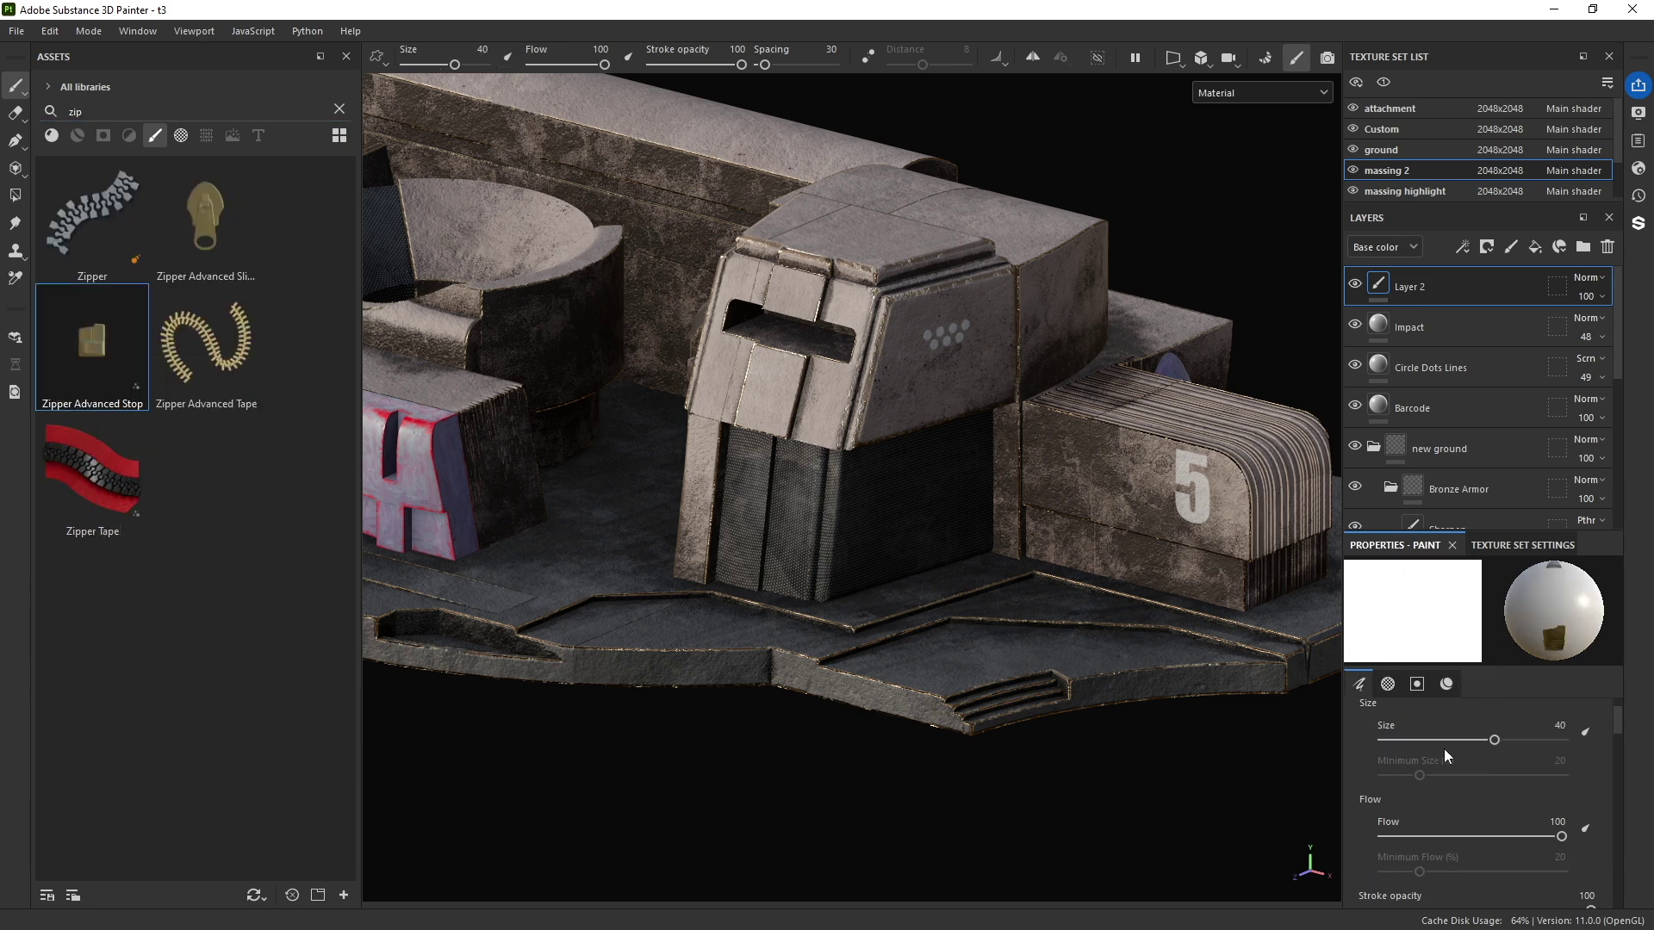
{"action": "scroll", "coordinate": [1449, 769], "scroll_direction": "down", "scroll_amount": 5}
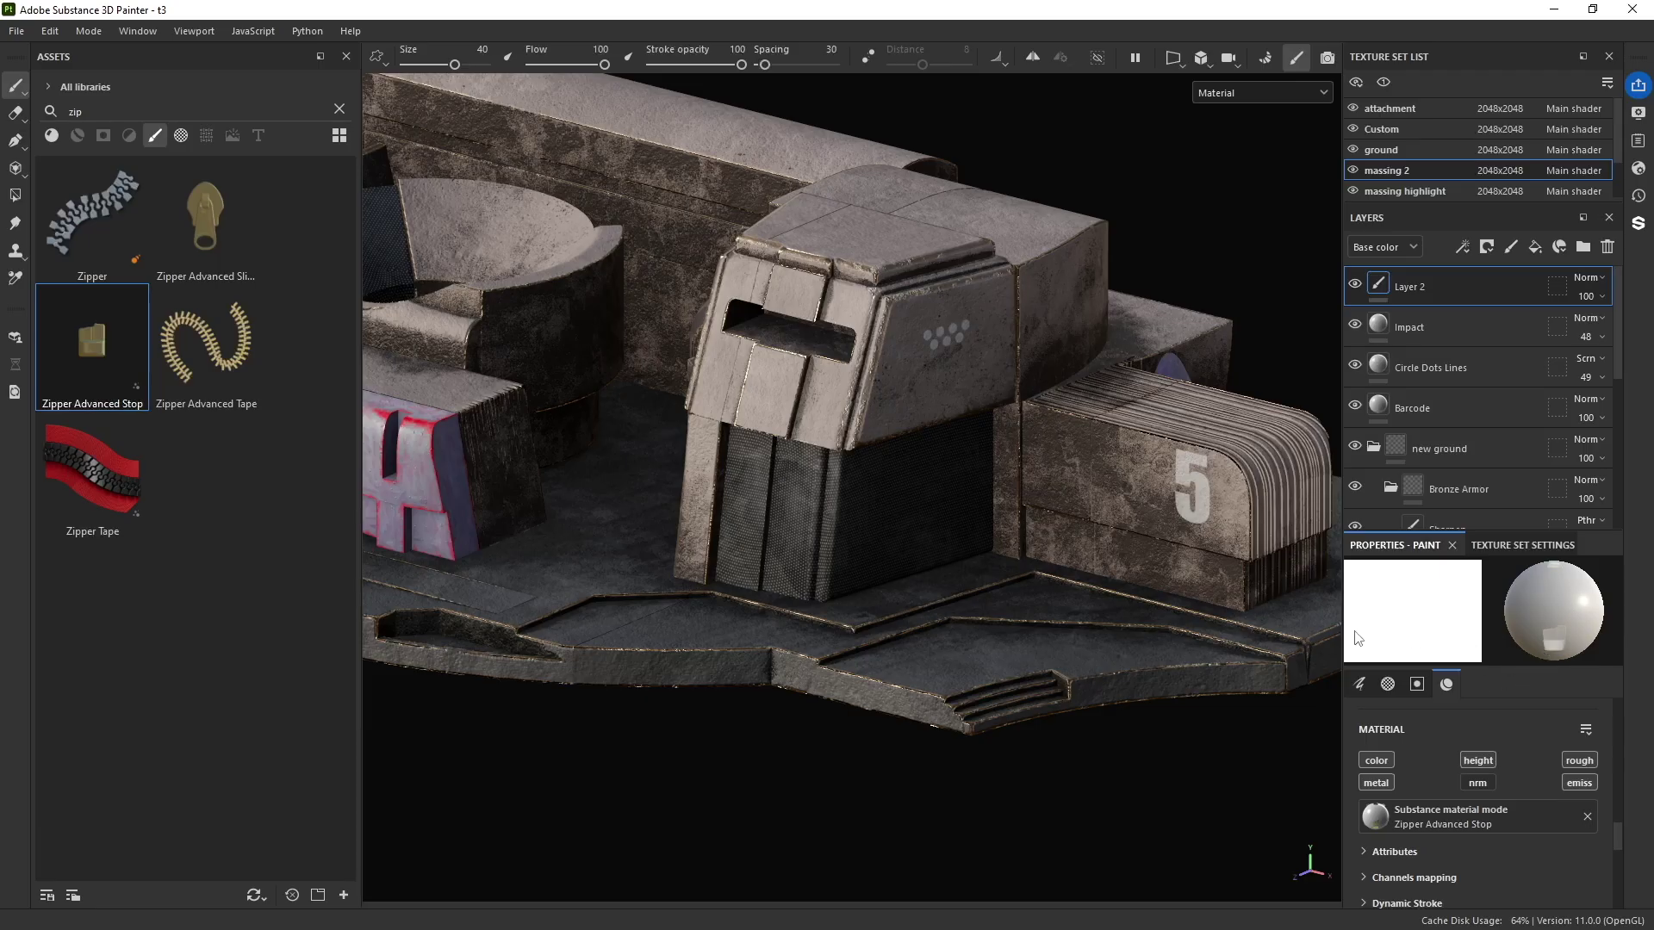
Step: Try stamping the Zipper Advanced Stop brush on the tower's side wall, and undo the strokes
{"action": "right_click_drag", "start_coordinate": [821, 399], "coordinate": [724, 399], "text": "ctrl"}
{"action": "left_click", "coordinate": [892, 419]}
{"action": "mouse_move", "coordinate": [906, 389]}
{"action": "left_mouse_down", "text": "alt"}
{"action": "mouse_move", "coordinate": [808, 385]}
{"action": "mouse_move", "coordinate": [831, 339]}
{"action": "left_mouse_up", "text": "alt"}
{"action": "key", "text": "ctrl+z"}
{"action": "key", "text": "ctrl+z"}
{"action": "key", "text": "ctrl+z"}
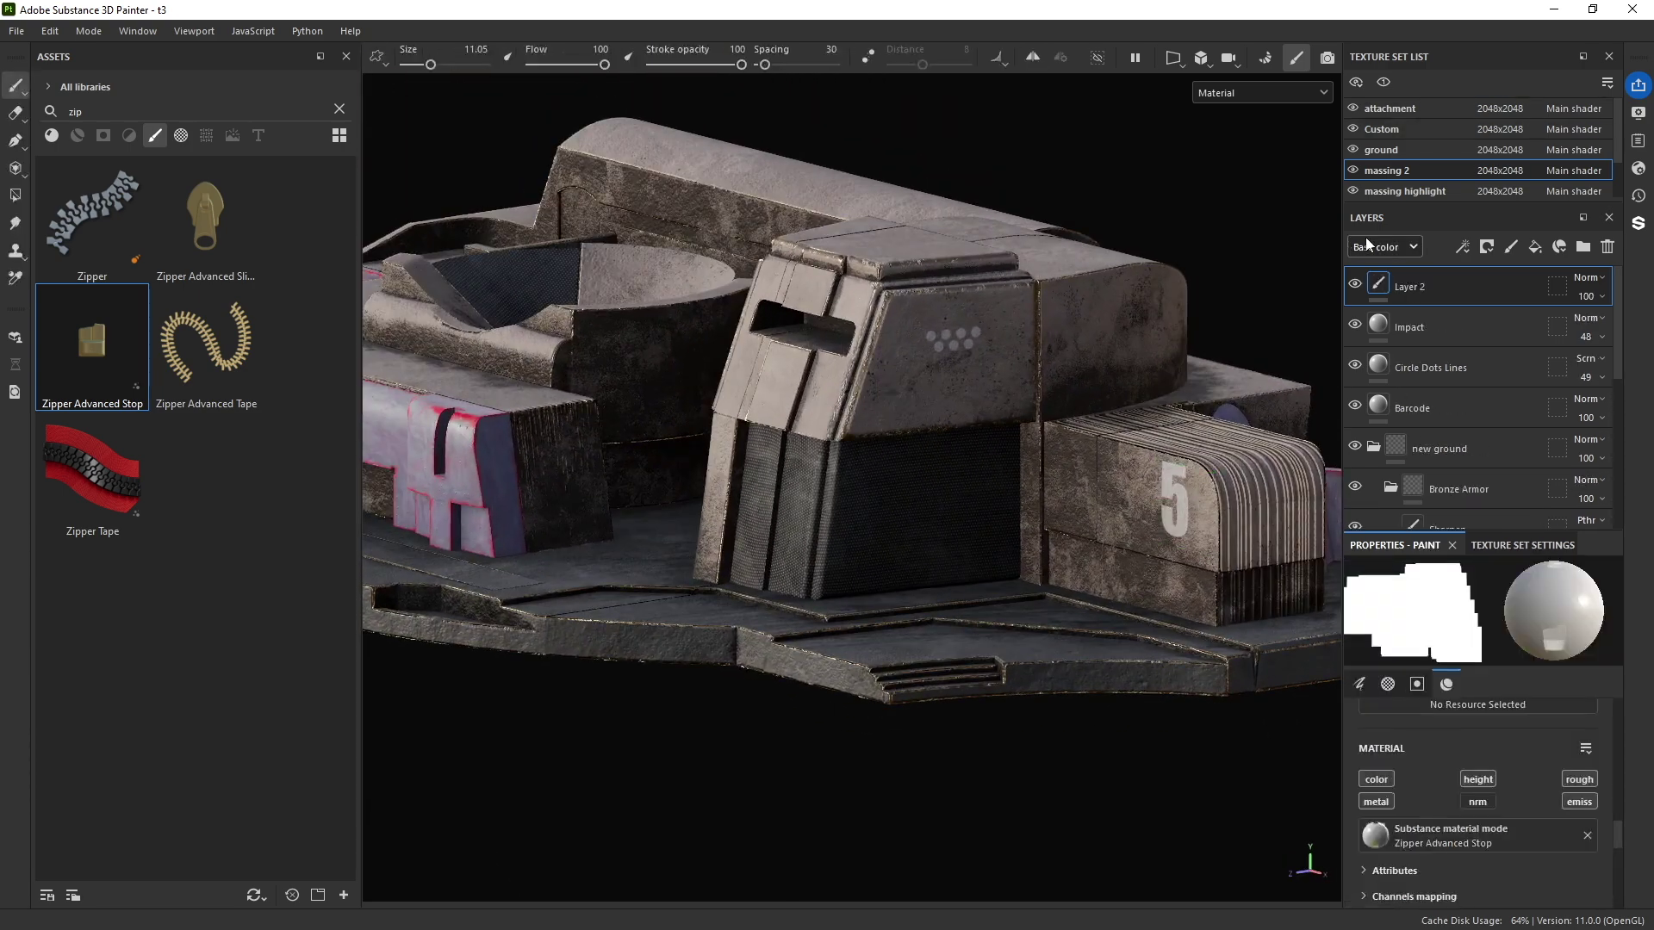
Step: Activate post effects in the camera display settings and enable Glare with the Bloom shape
{"action": "left_click", "coordinate": [1641, 114]}
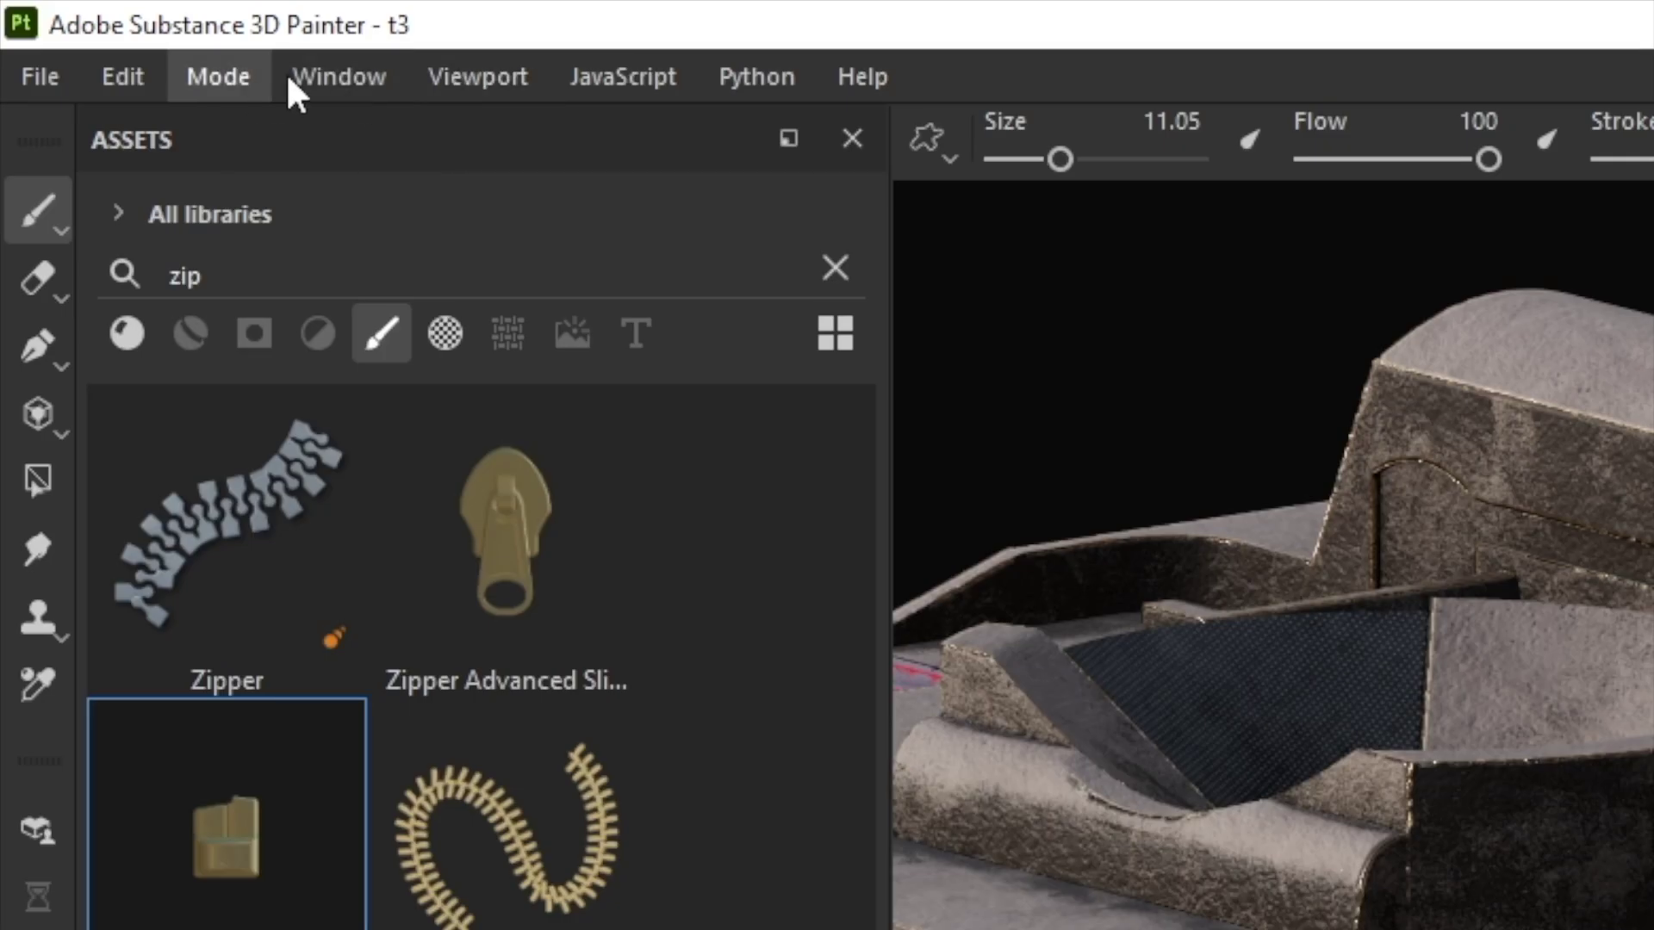
{"action": "left_click", "coordinate": [153, 32]}
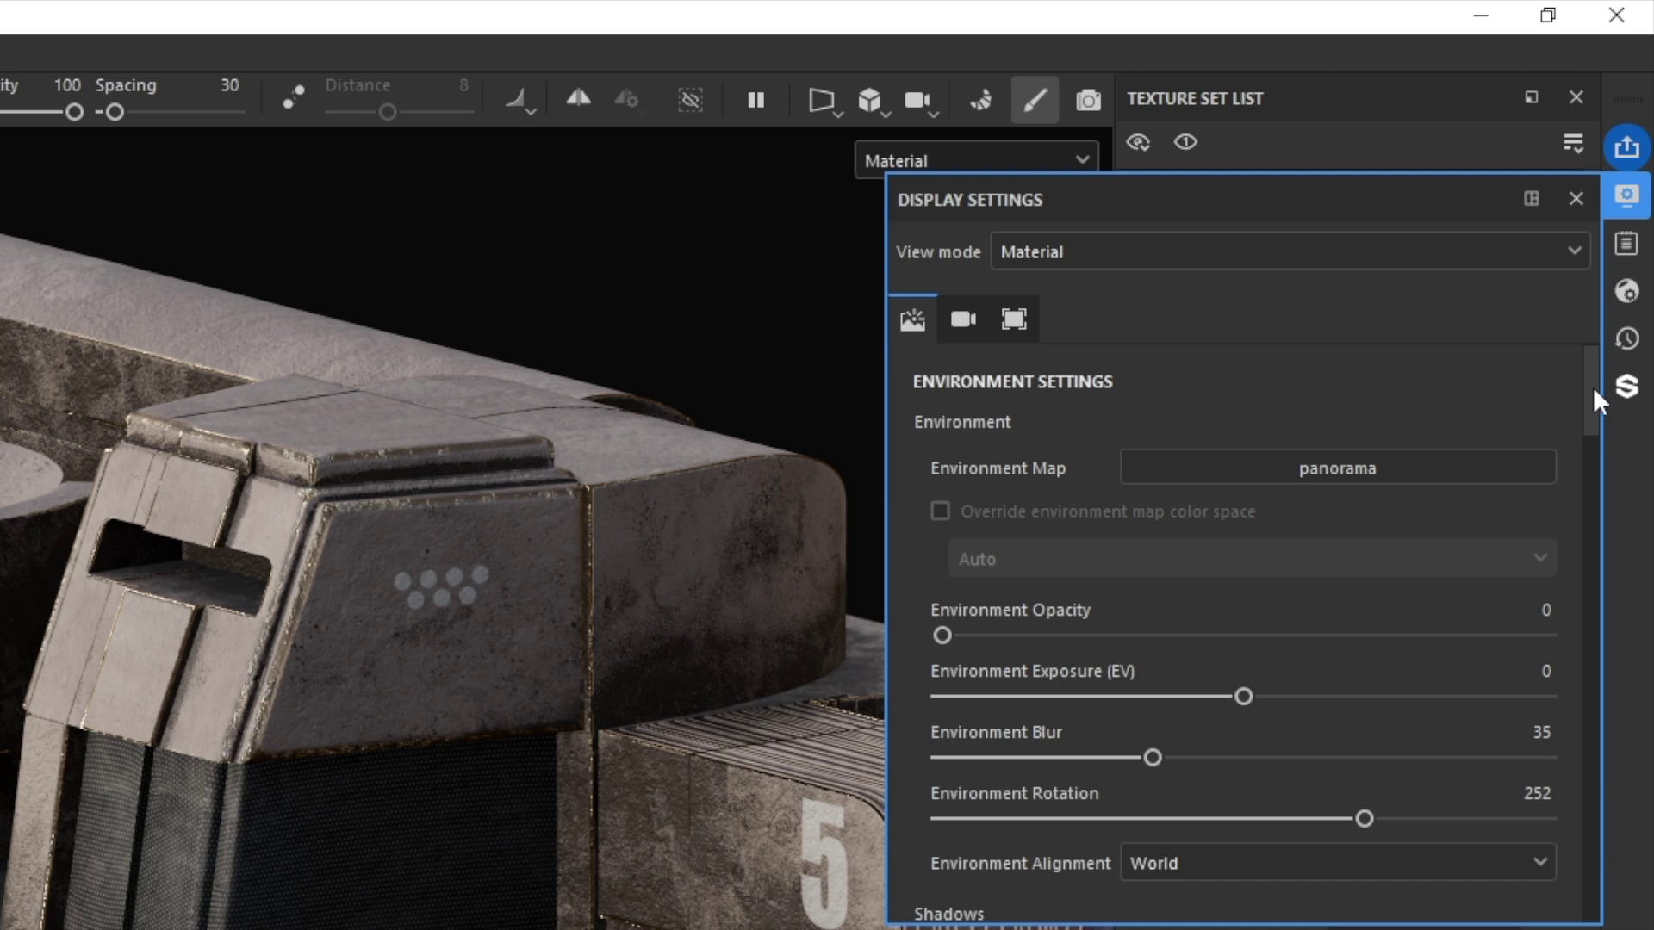
{"action": "left_click_drag", "start_coordinate": [1594, 401], "coordinate": [1609, 609]}
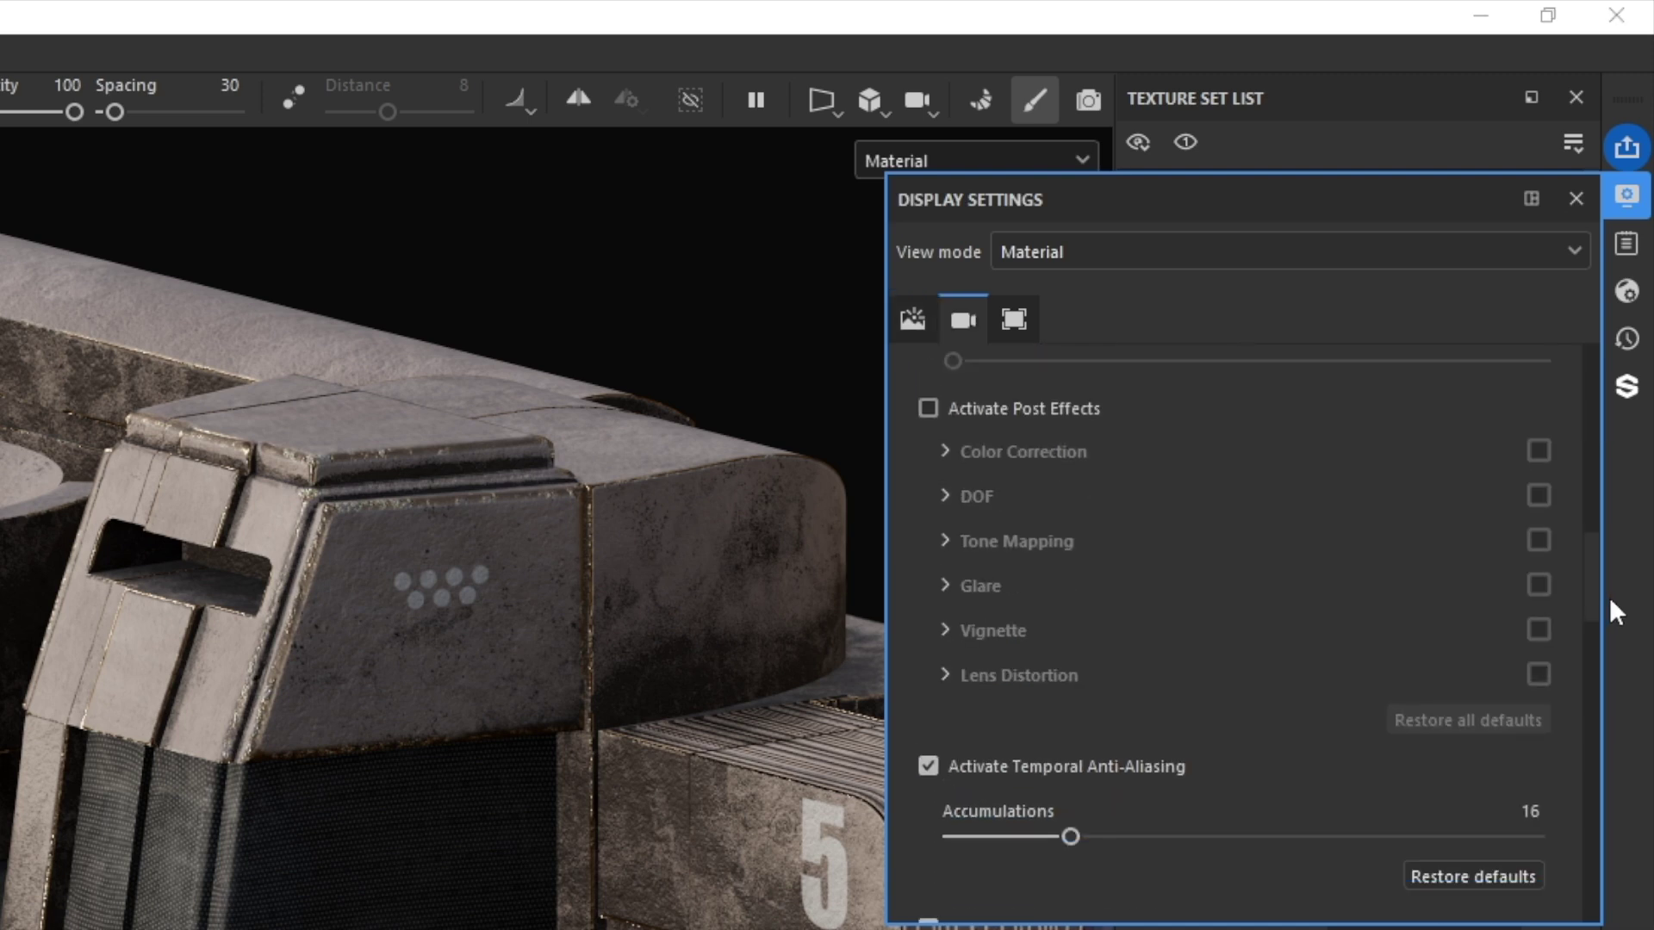
{"action": "left_click", "coordinate": [928, 397]}
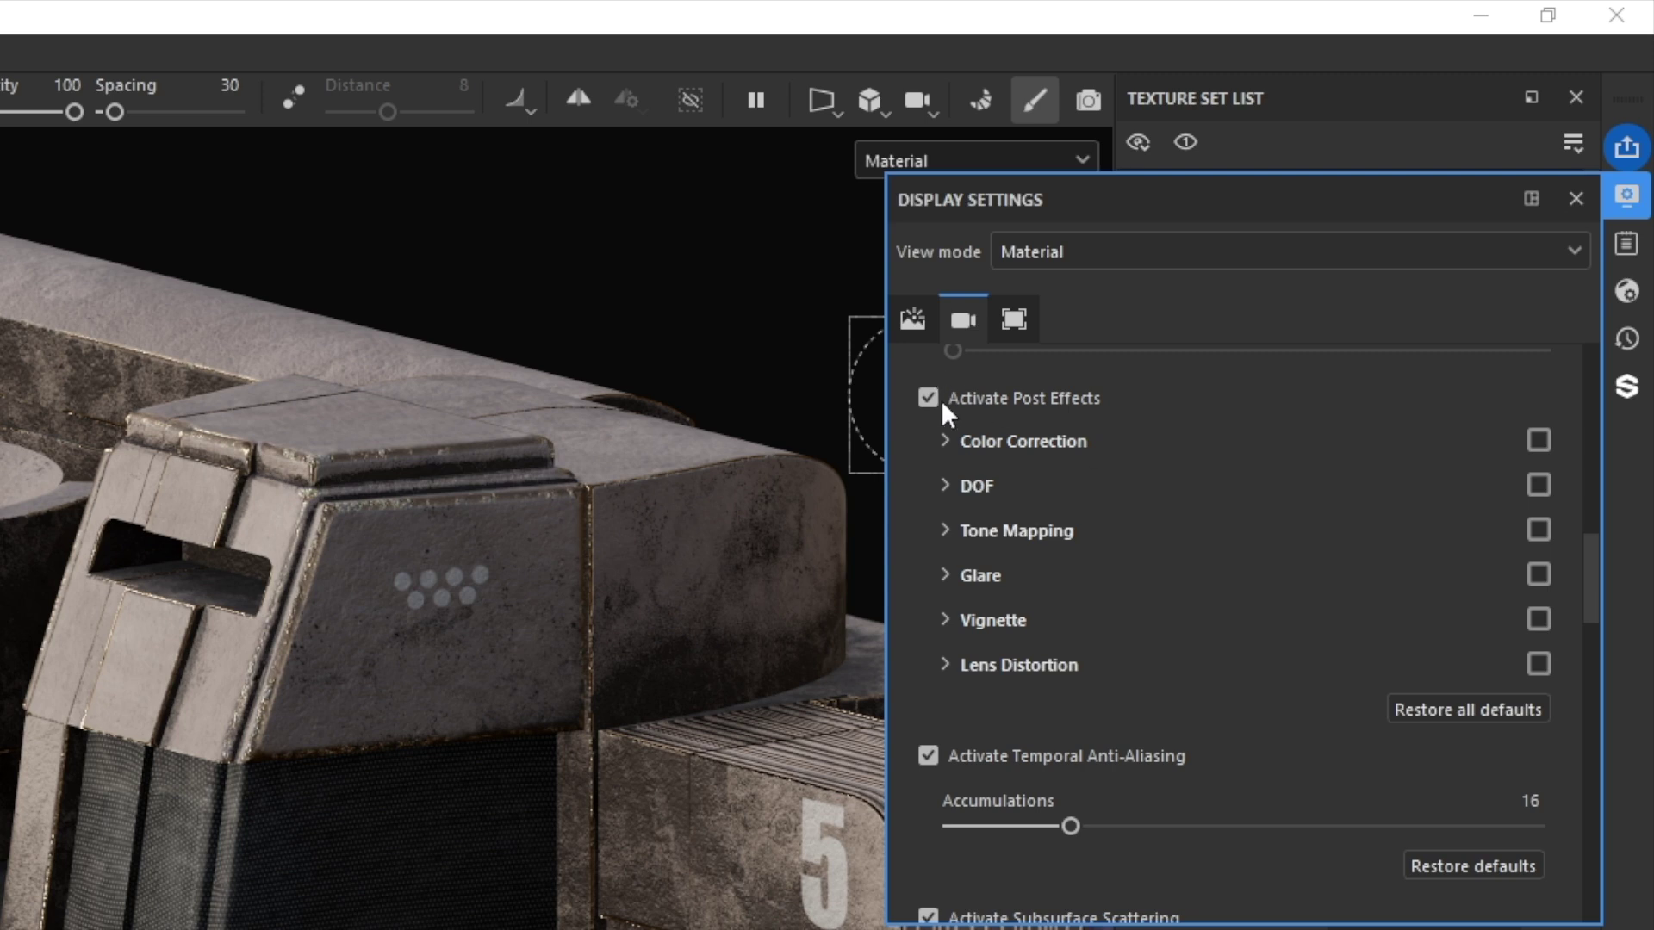
{"action": "left_click", "coordinate": [1538, 575]}
{"action": "left_click", "coordinate": [944, 573]}
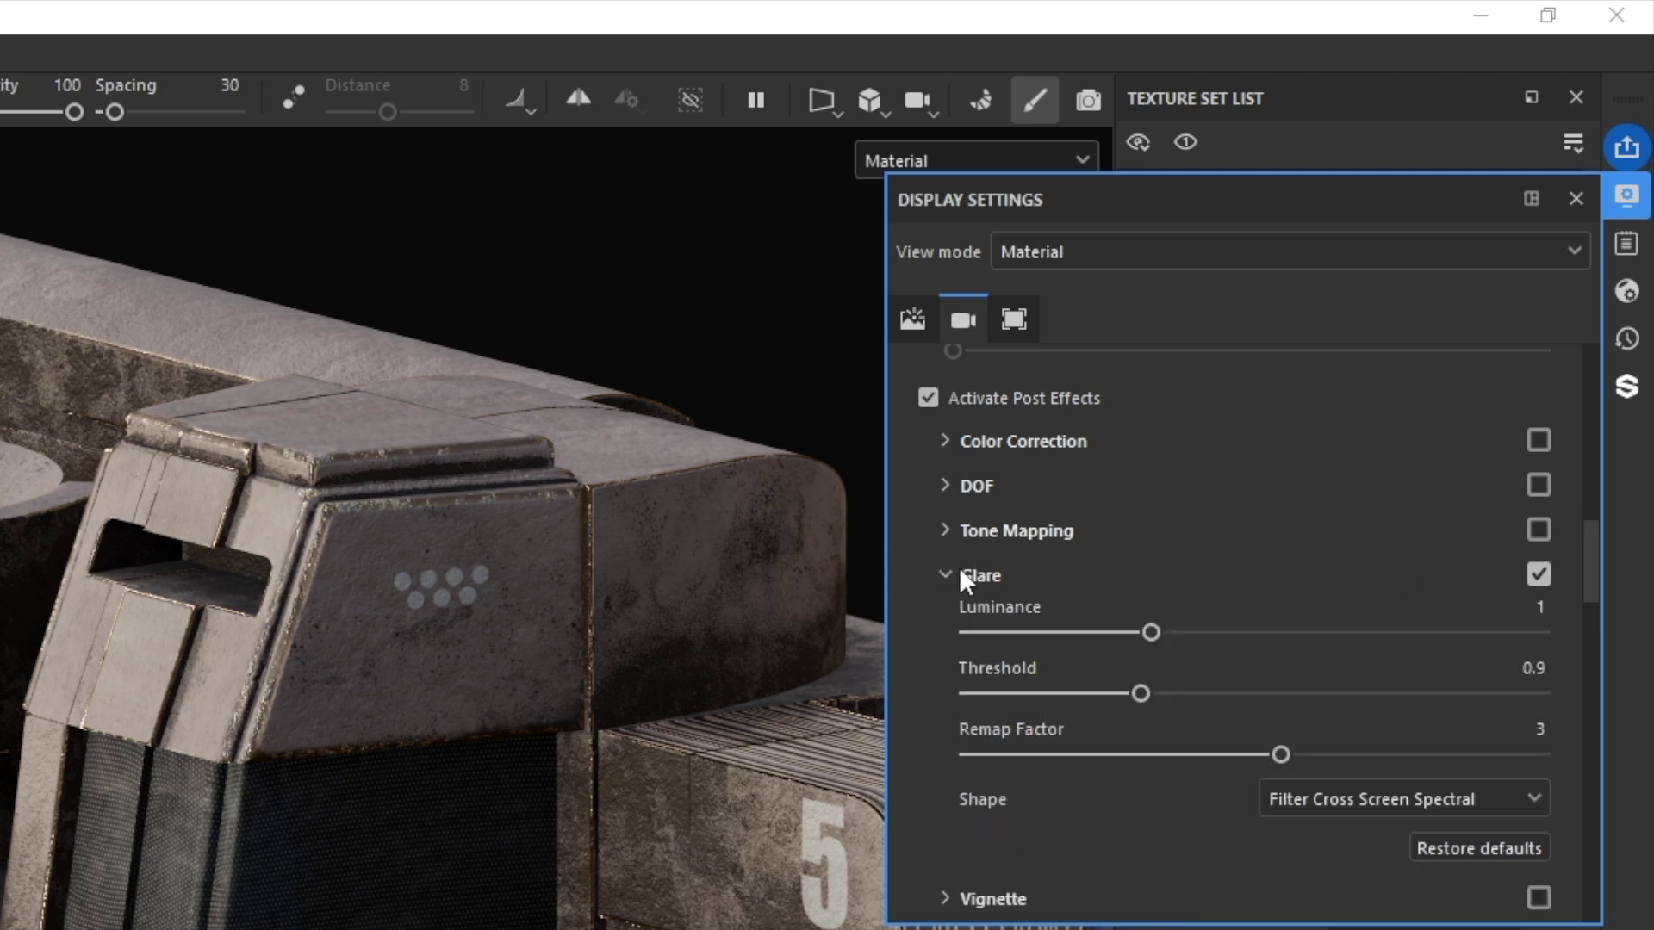
{"action": "left_click", "coordinate": [1395, 794]}
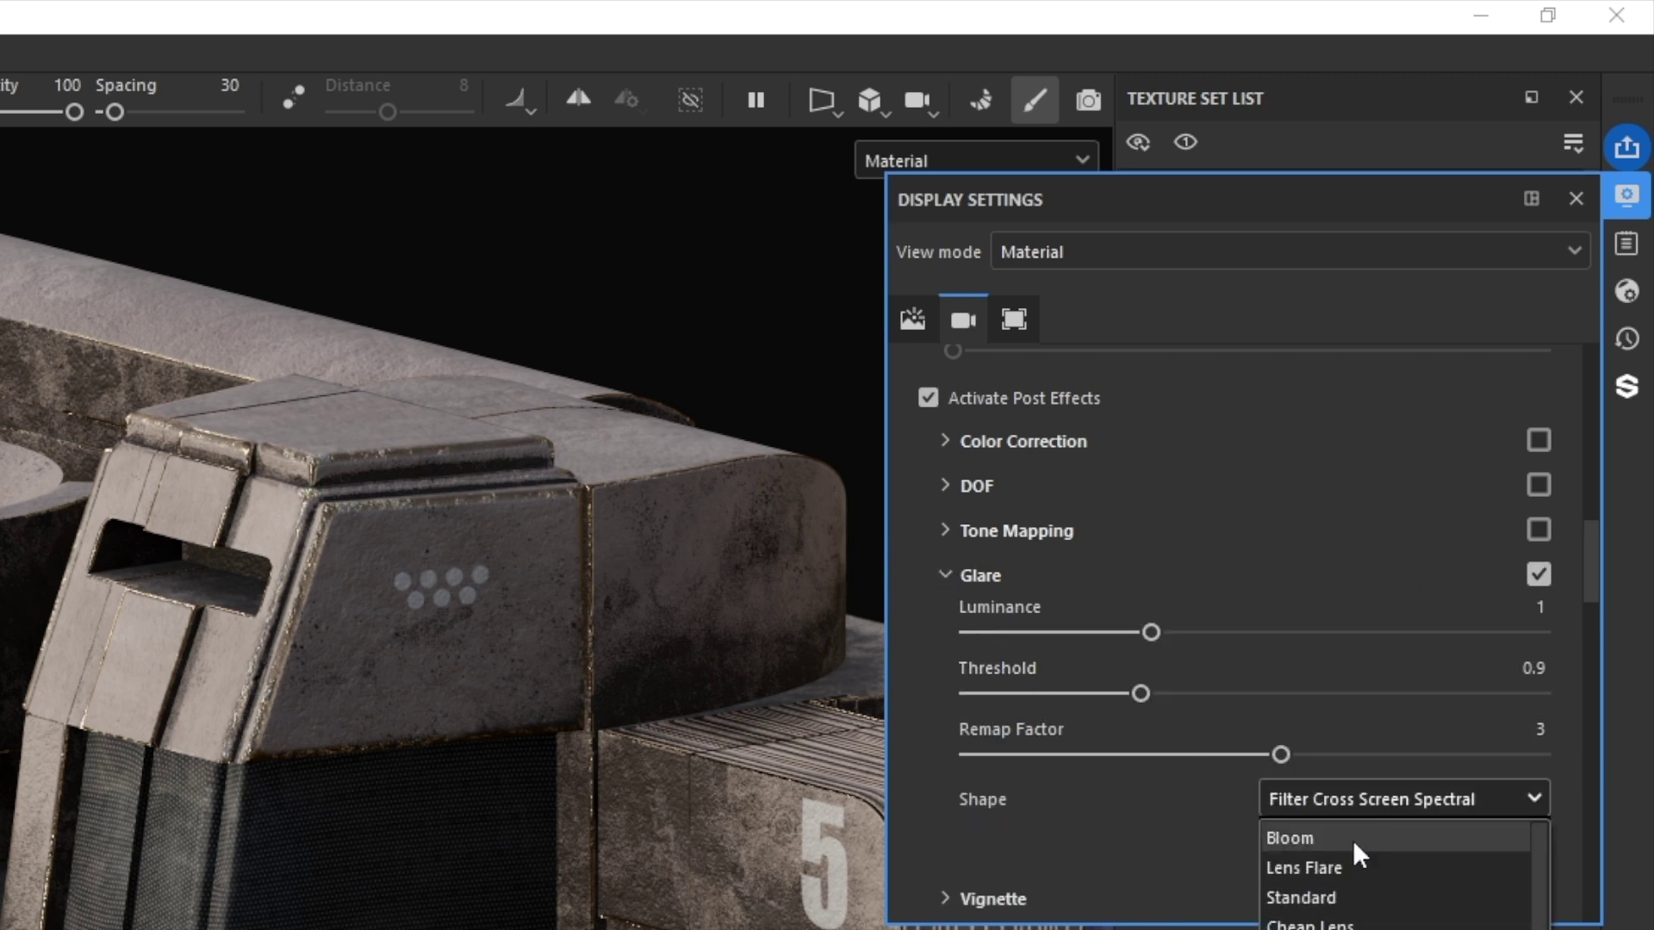
{"action": "left_click", "coordinate": [1328, 834]}
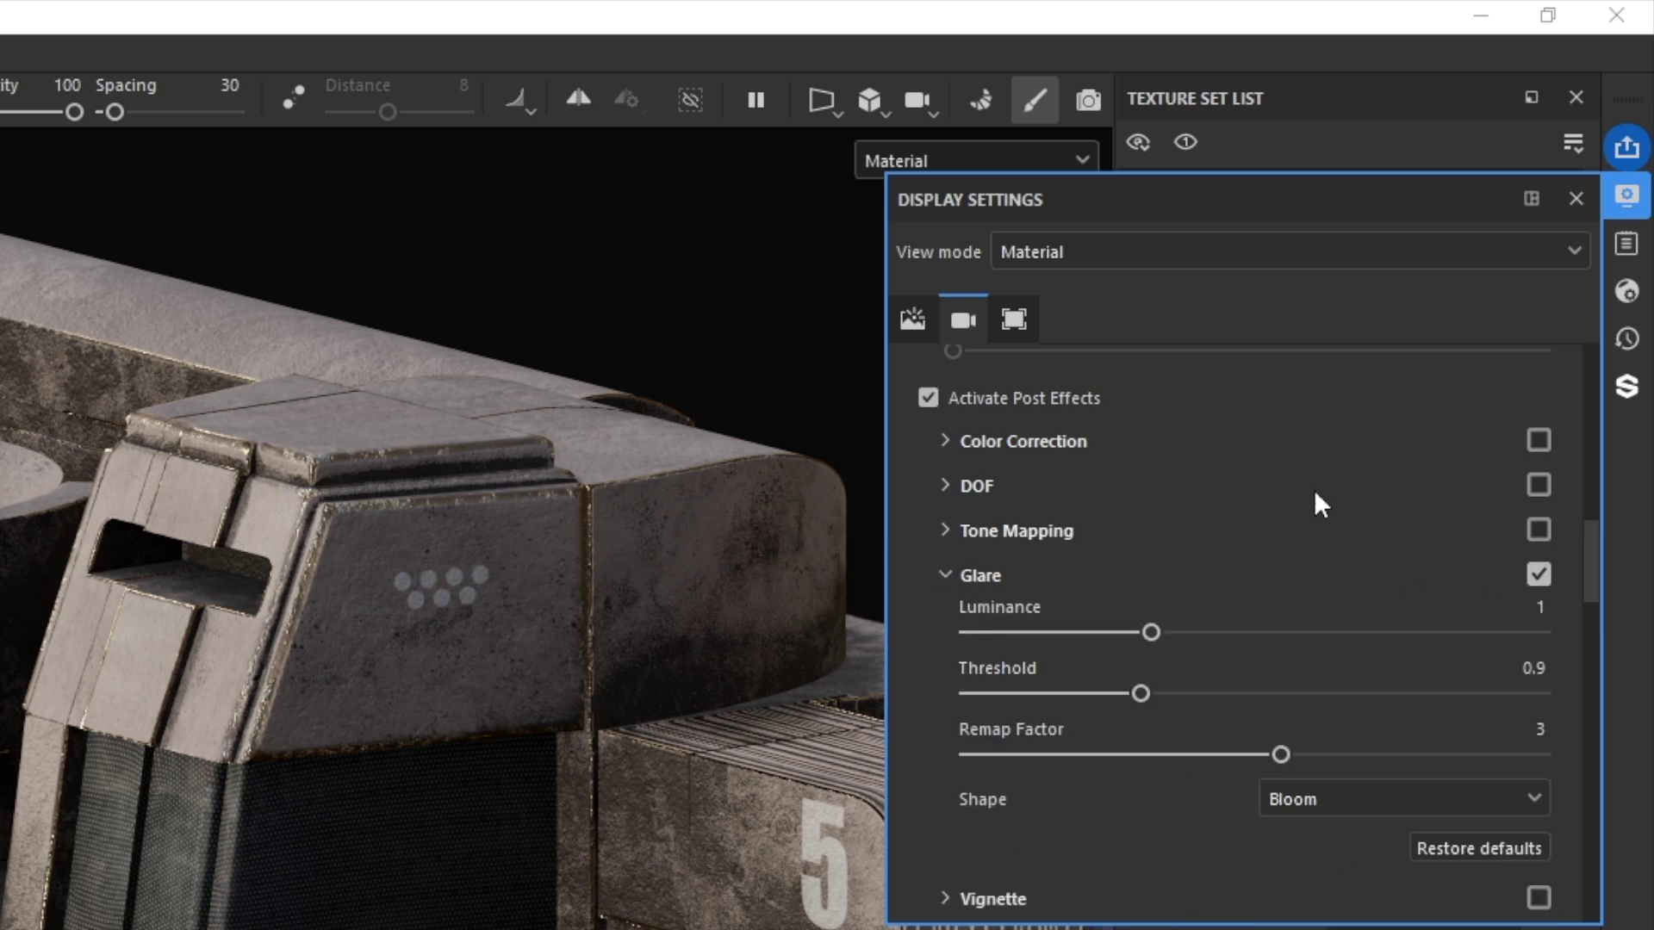
{"action": "left_click", "coordinate": [1629, 198]}
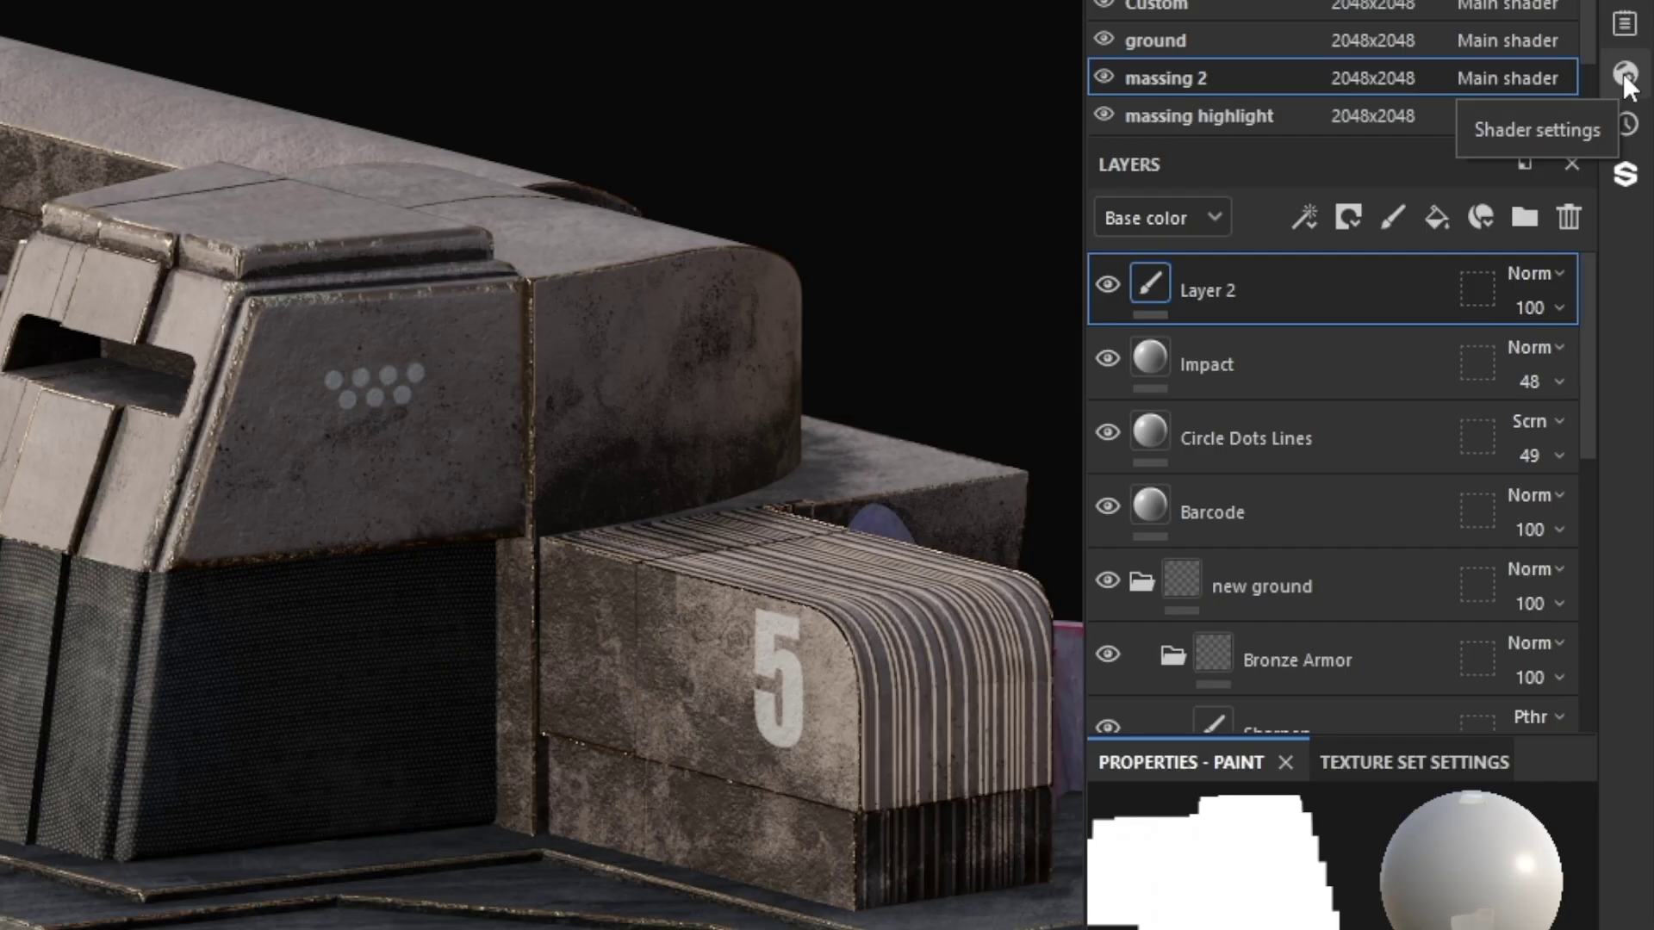
Step: Set the Main shader's emissive intensity to 6.25 and undo the test stamp on the tower
{"action": "left_click", "coordinate": [1623, 74]}
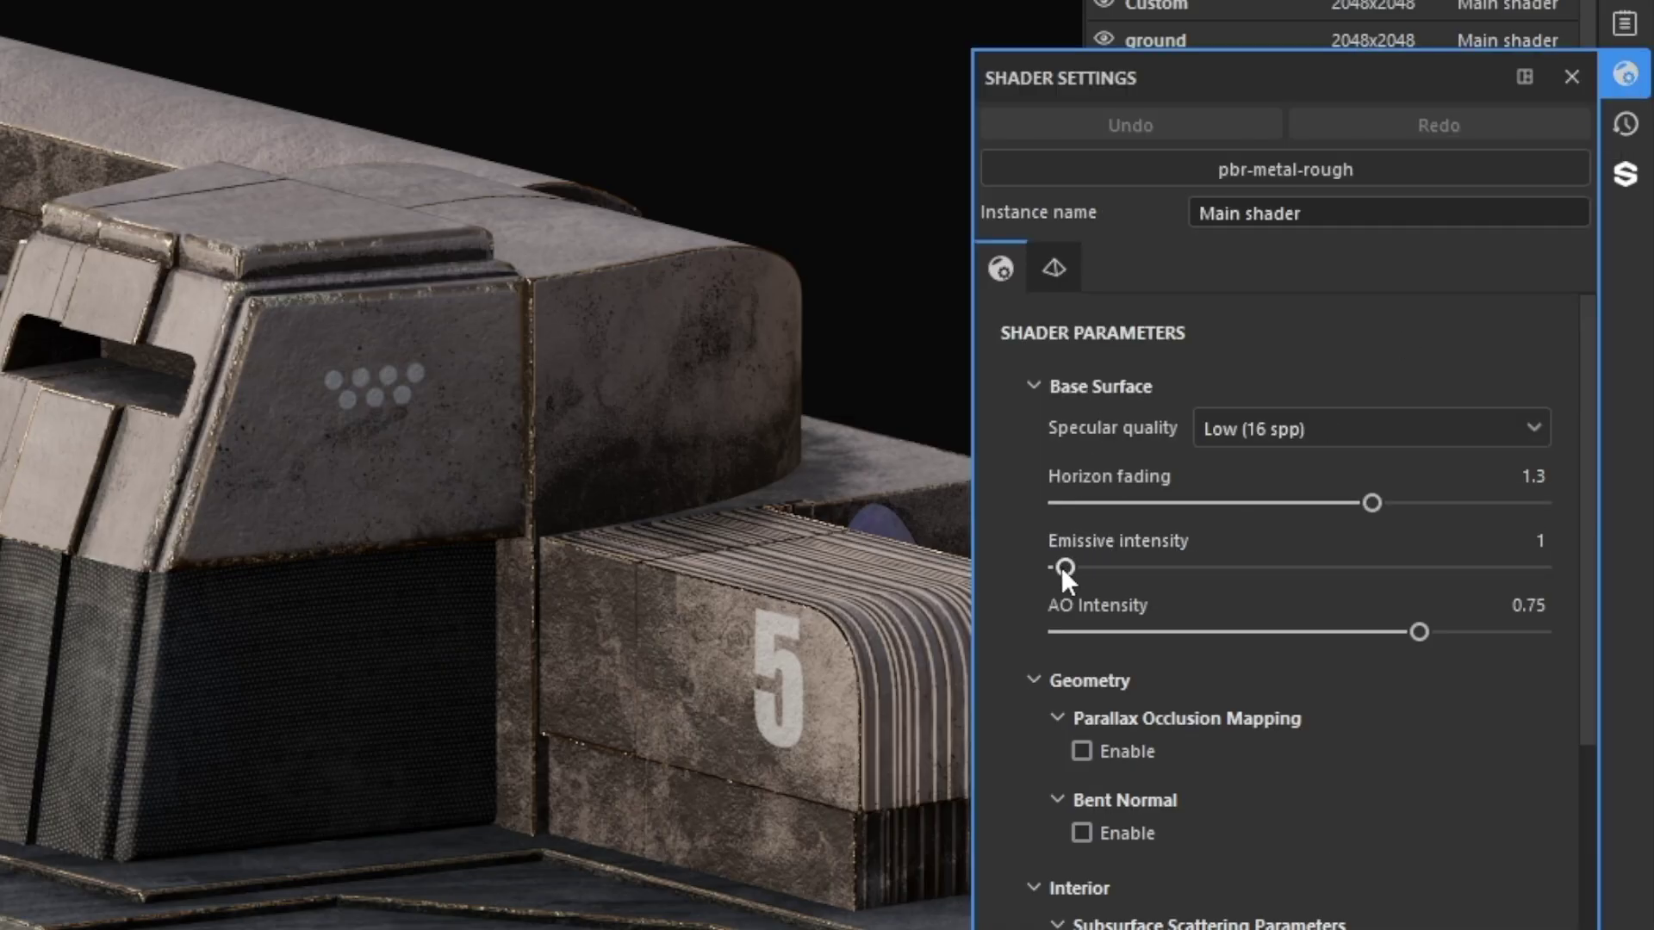
{"action": "left_click_drag", "start_coordinate": [1063, 567], "coordinate": [1110, 563]}
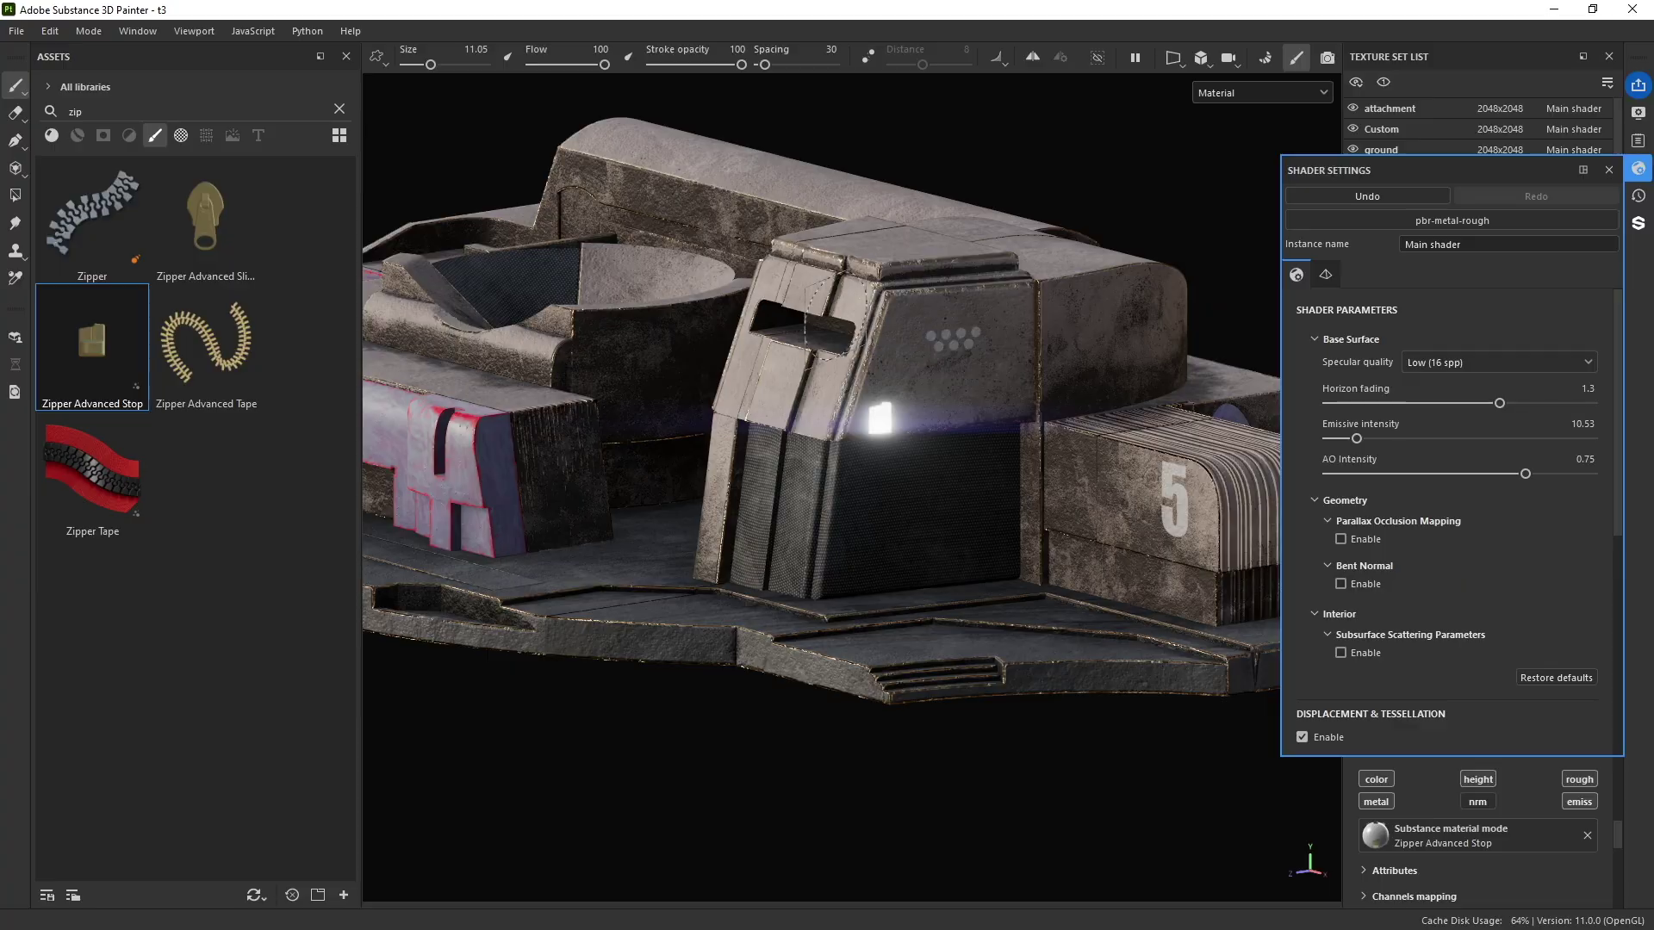
{"action": "left_click_drag", "start_coordinate": [913, 387], "coordinate": [1265, 394], "text": "alt"}
{"action": "mouse_move", "coordinate": [1357, 438]}
{"action": "left_mouse_down"}
{"action": "mouse_move", "coordinate": [1470, 434]}
{"action": "mouse_move", "coordinate": [1298, 419]}
{"action": "mouse_move", "coordinate": [1367, 437]}
{"action": "mouse_move", "coordinate": [1511, 427]}
{"action": "mouse_move", "coordinate": [1348, 441]}
{"action": "left_mouse_up"}
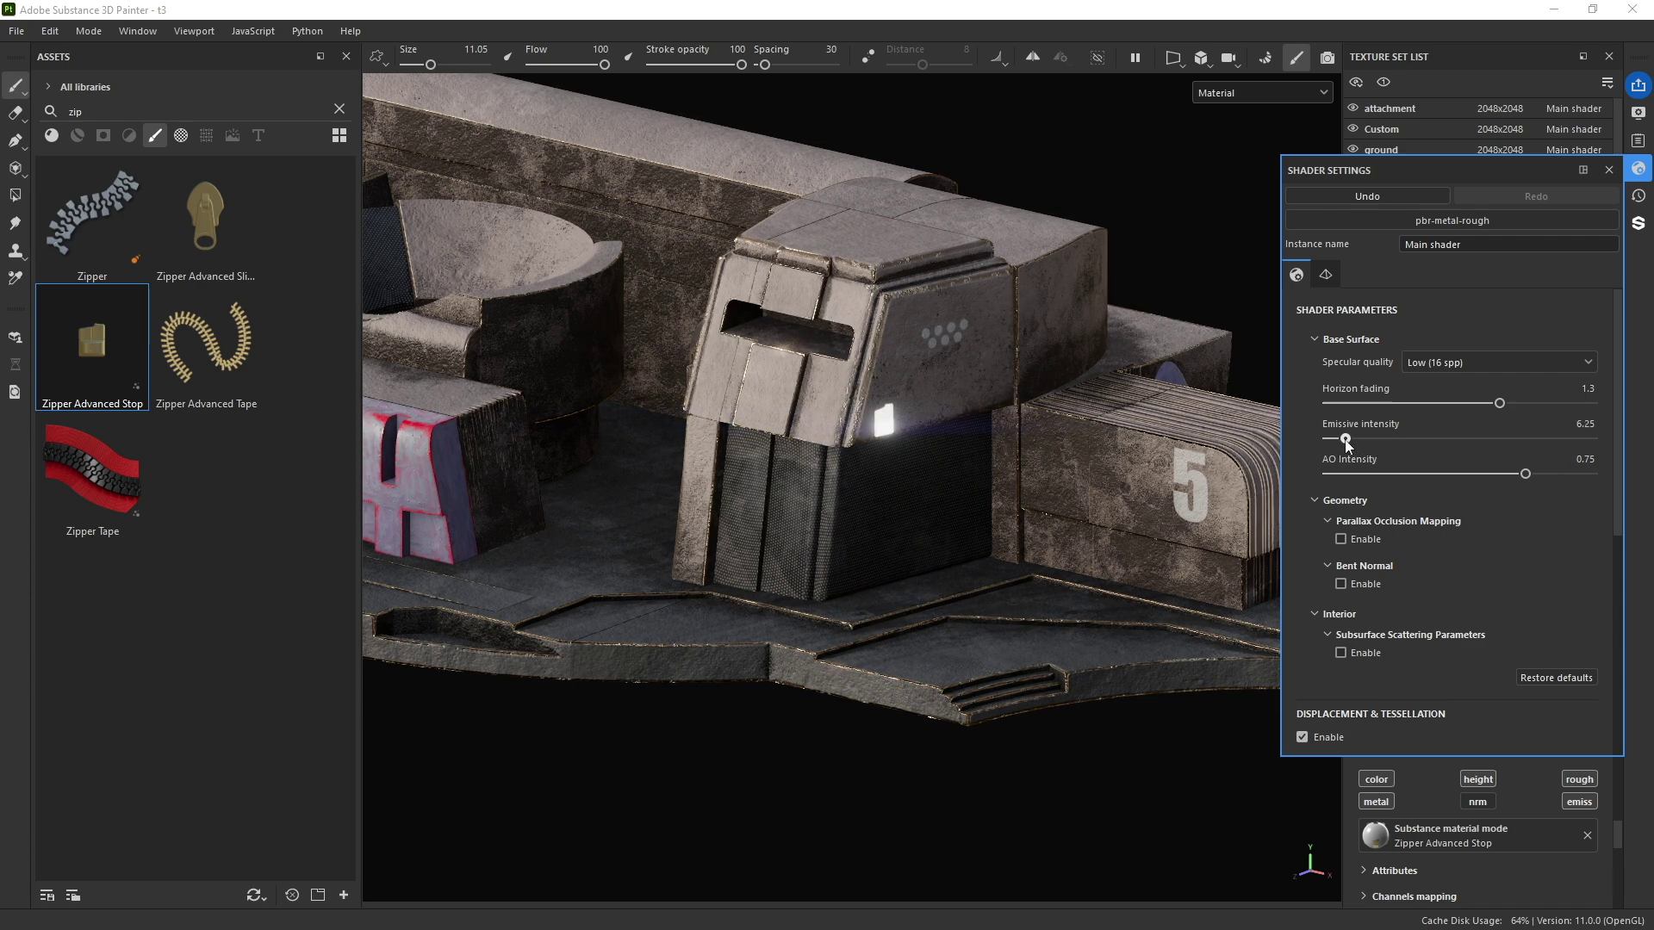
{"action": "key", "text": "ctrl+z"}
{"action": "right_click_drag", "start_coordinate": [912, 398], "coordinate": [866, 413], "text": "ctrl"}
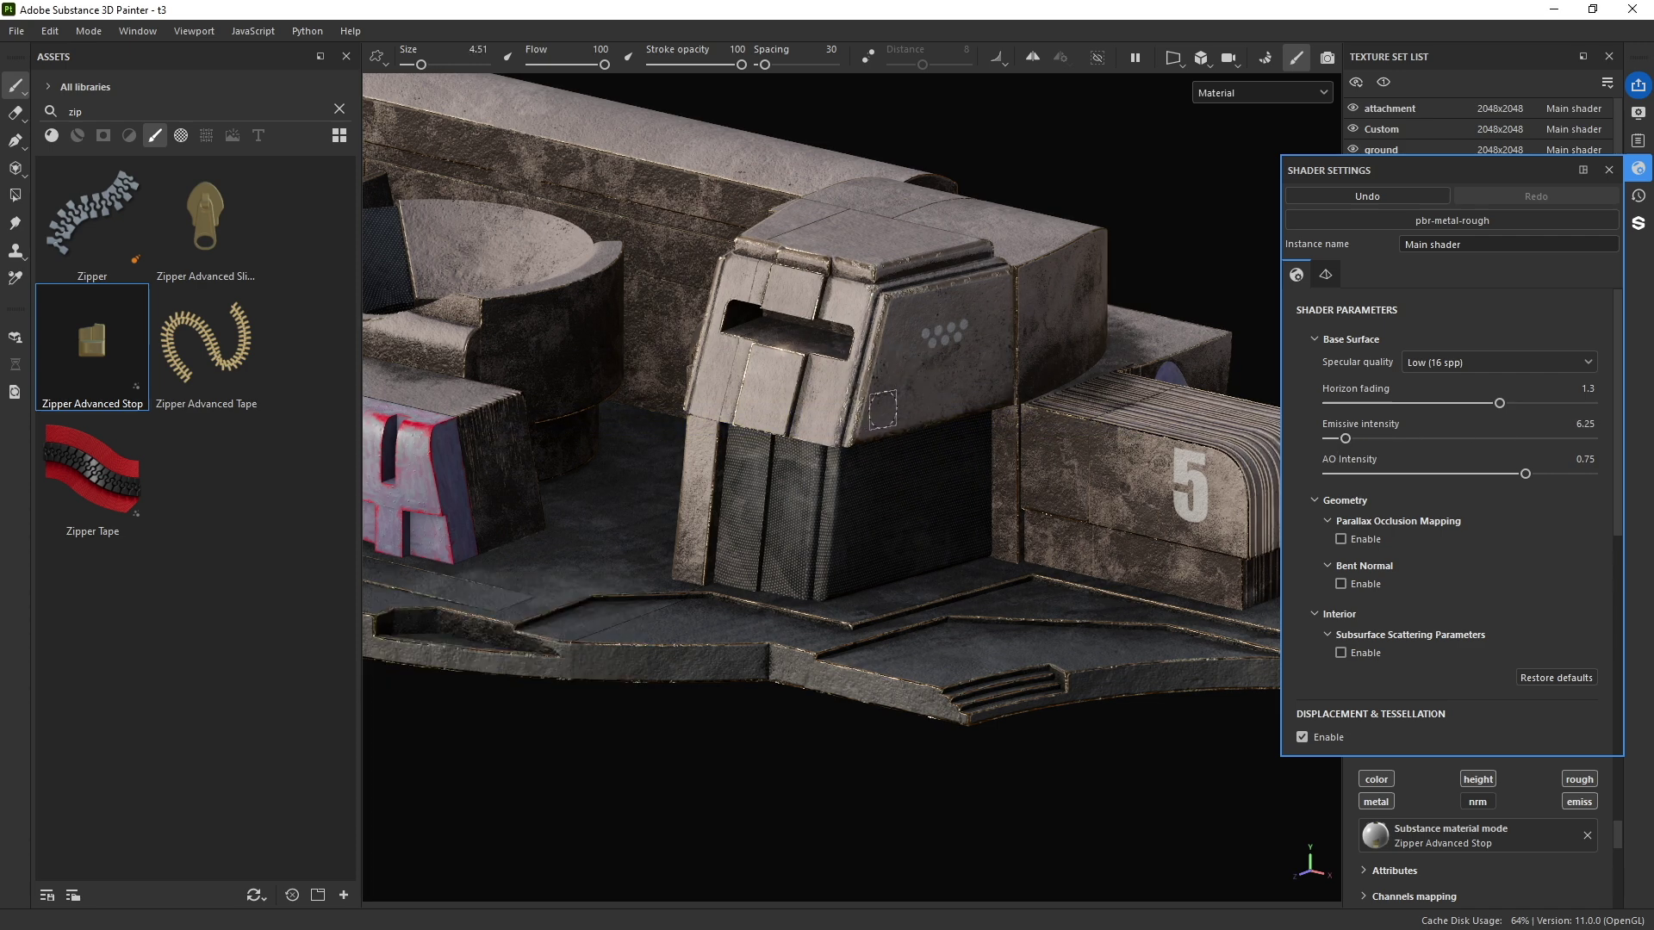
{"action": "left_click", "coordinate": [1633, 176]}
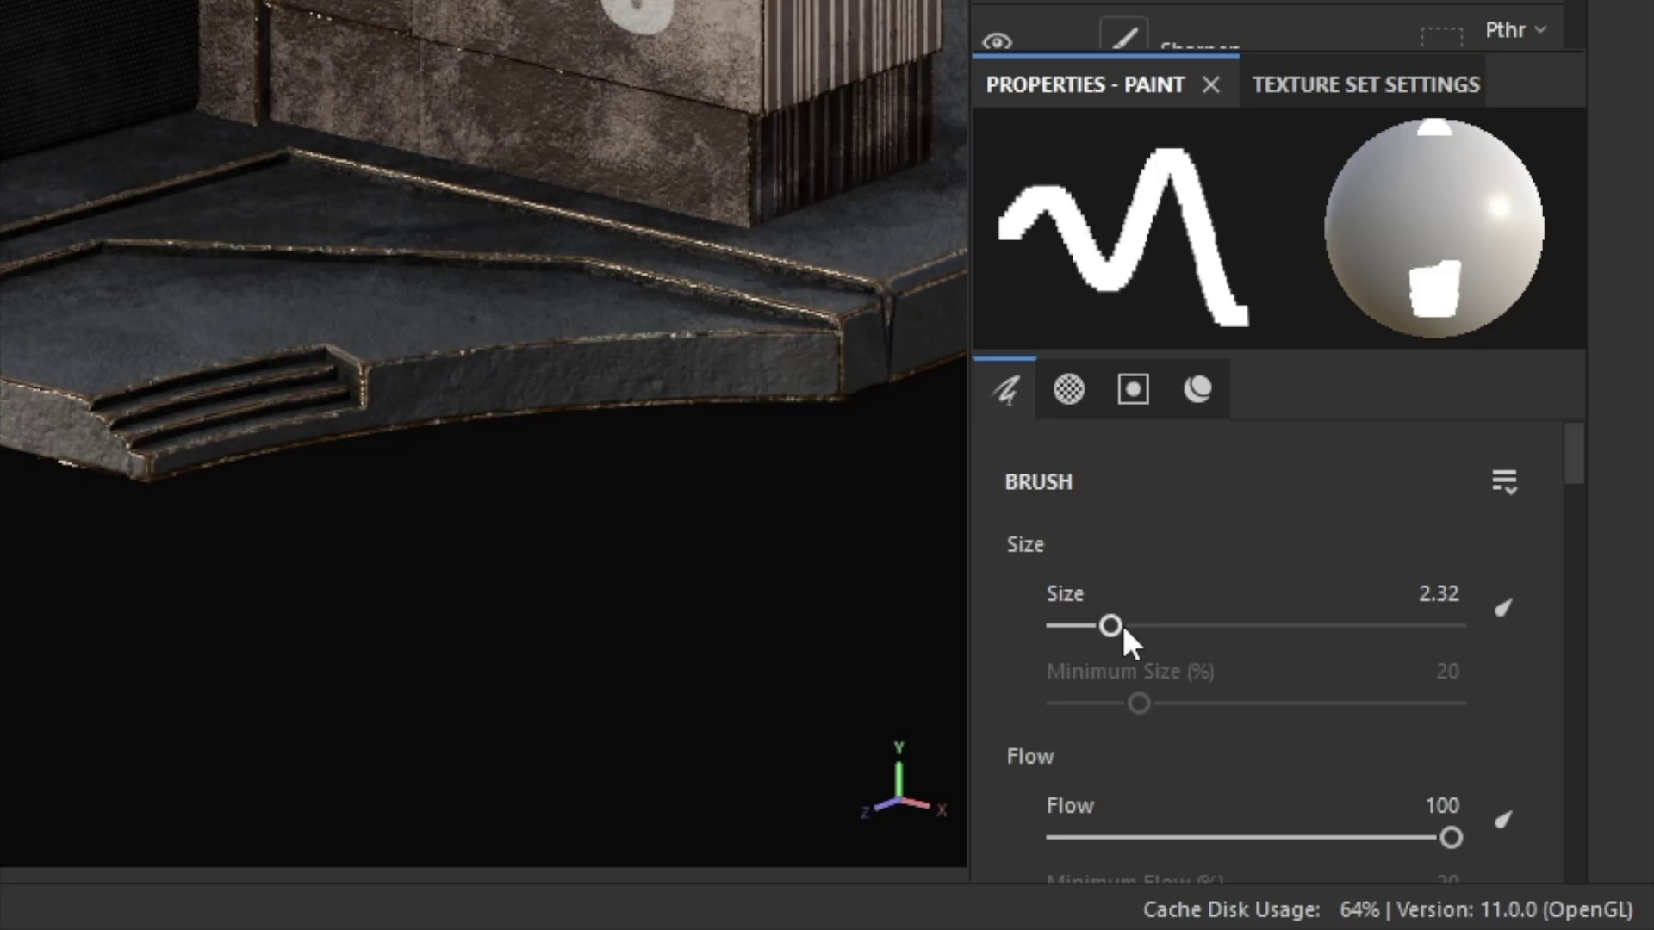
Step: Stamp a light on the tower's side wall at brush size 3.49 and set the shader's emissive intensity to 9.54
{"action": "mouse_move", "coordinate": [1111, 627]}
{"action": "left_mouse_down"}
{"action": "mouse_move", "coordinate": [1151, 628]}
{"action": "mouse_move", "coordinate": [1119, 627]}
{"action": "left_mouse_up"}
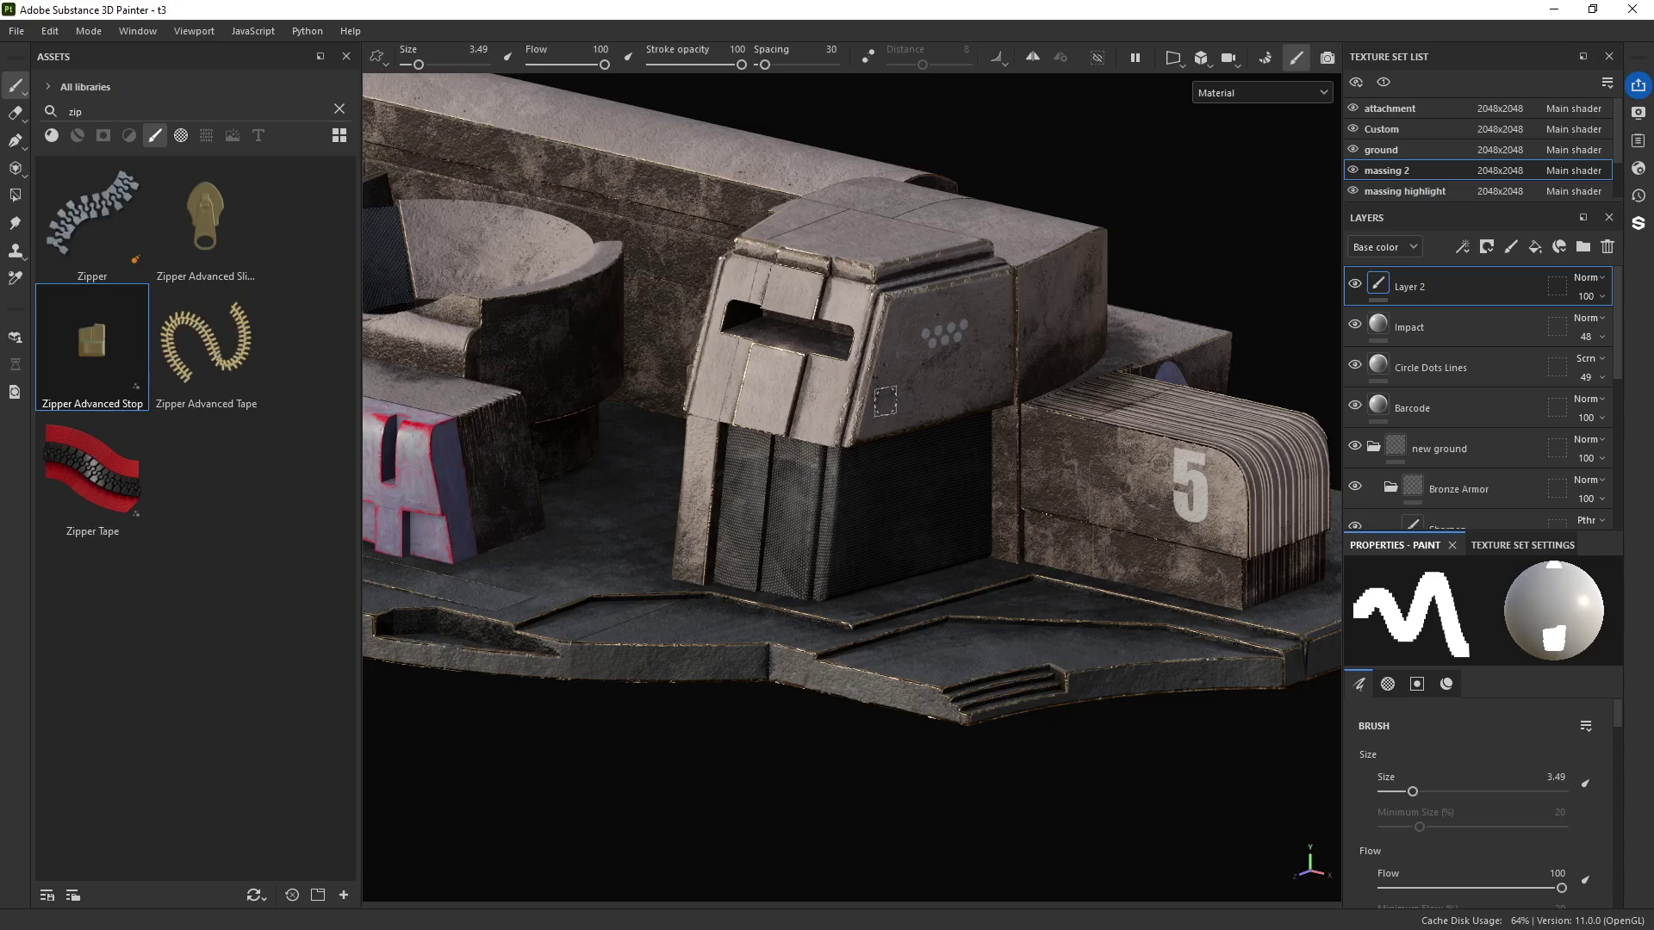
{"action": "key", "text": "ctrl"}
{"action": "left_click_drag", "start_coordinate": [886, 410], "coordinate": [853, 442], "text": "alt"}
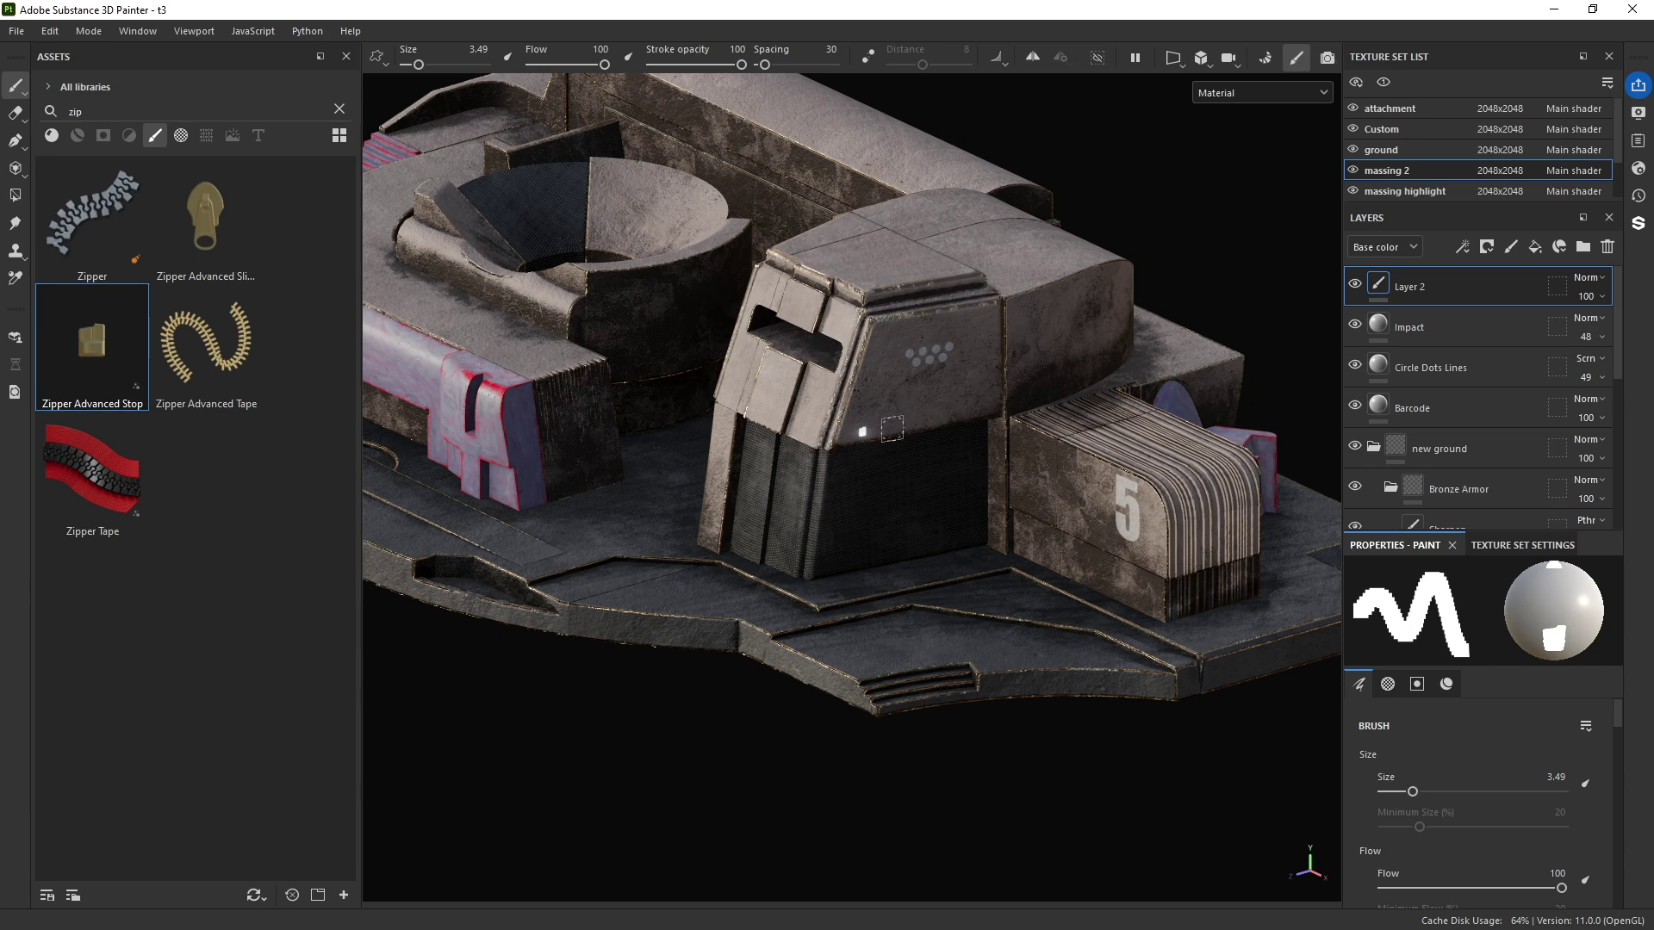
{"action": "left_click", "coordinate": [1640, 174]}
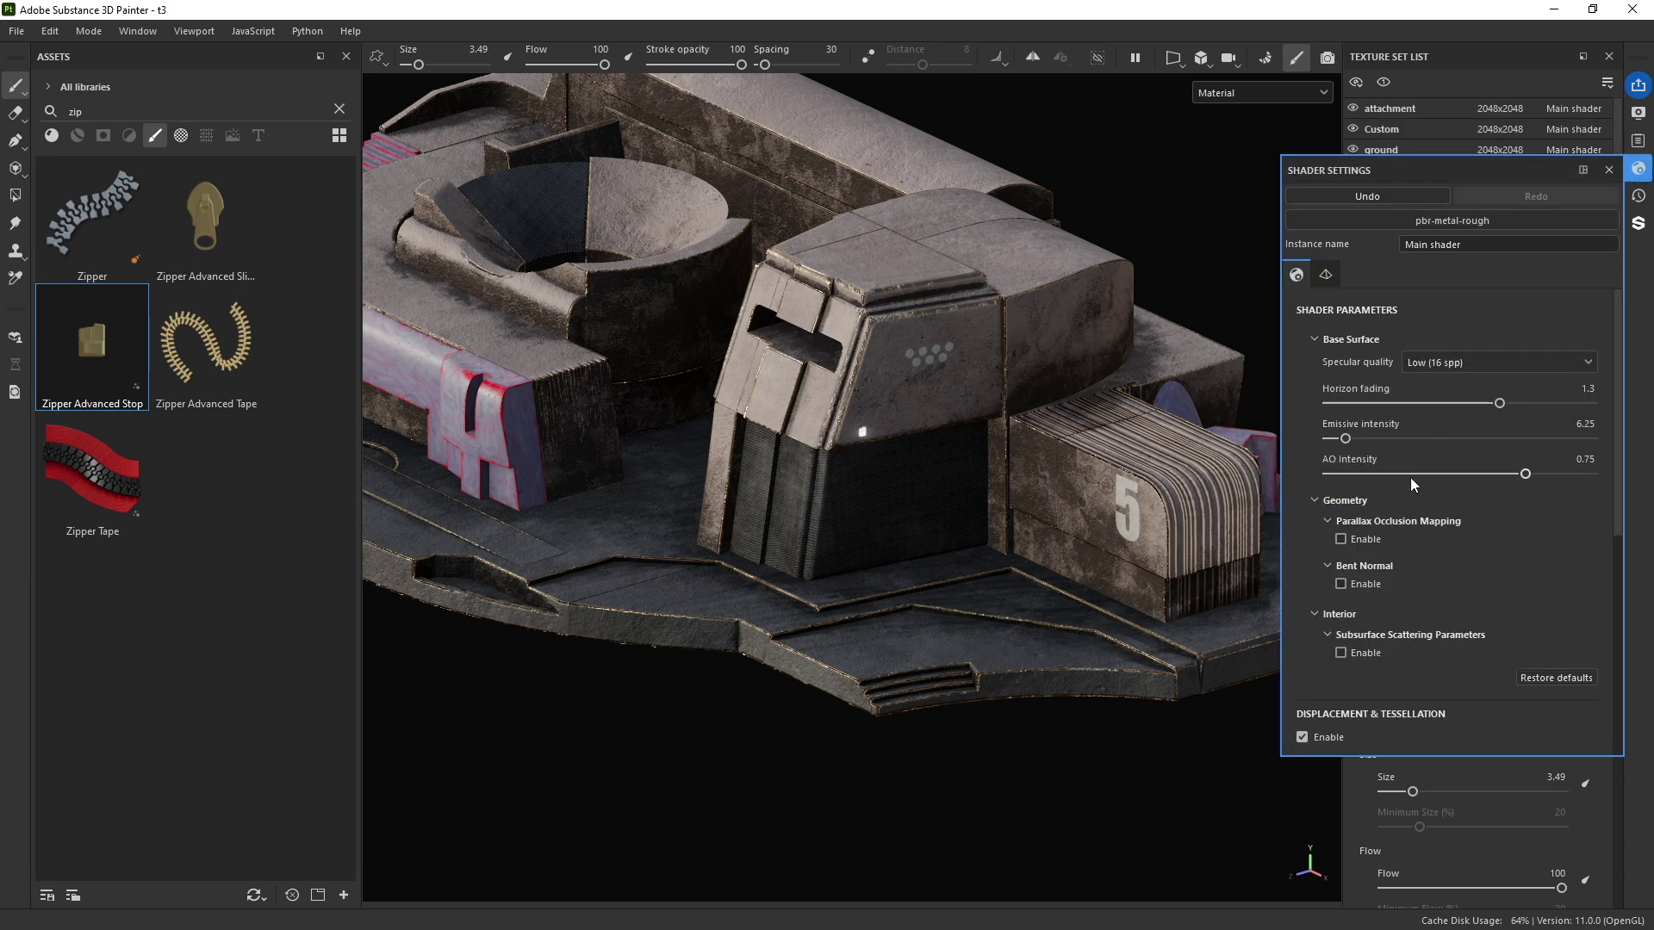
{"action": "left_click_drag", "start_coordinate": [1347, 440], "coordinate": [1353, 439]}
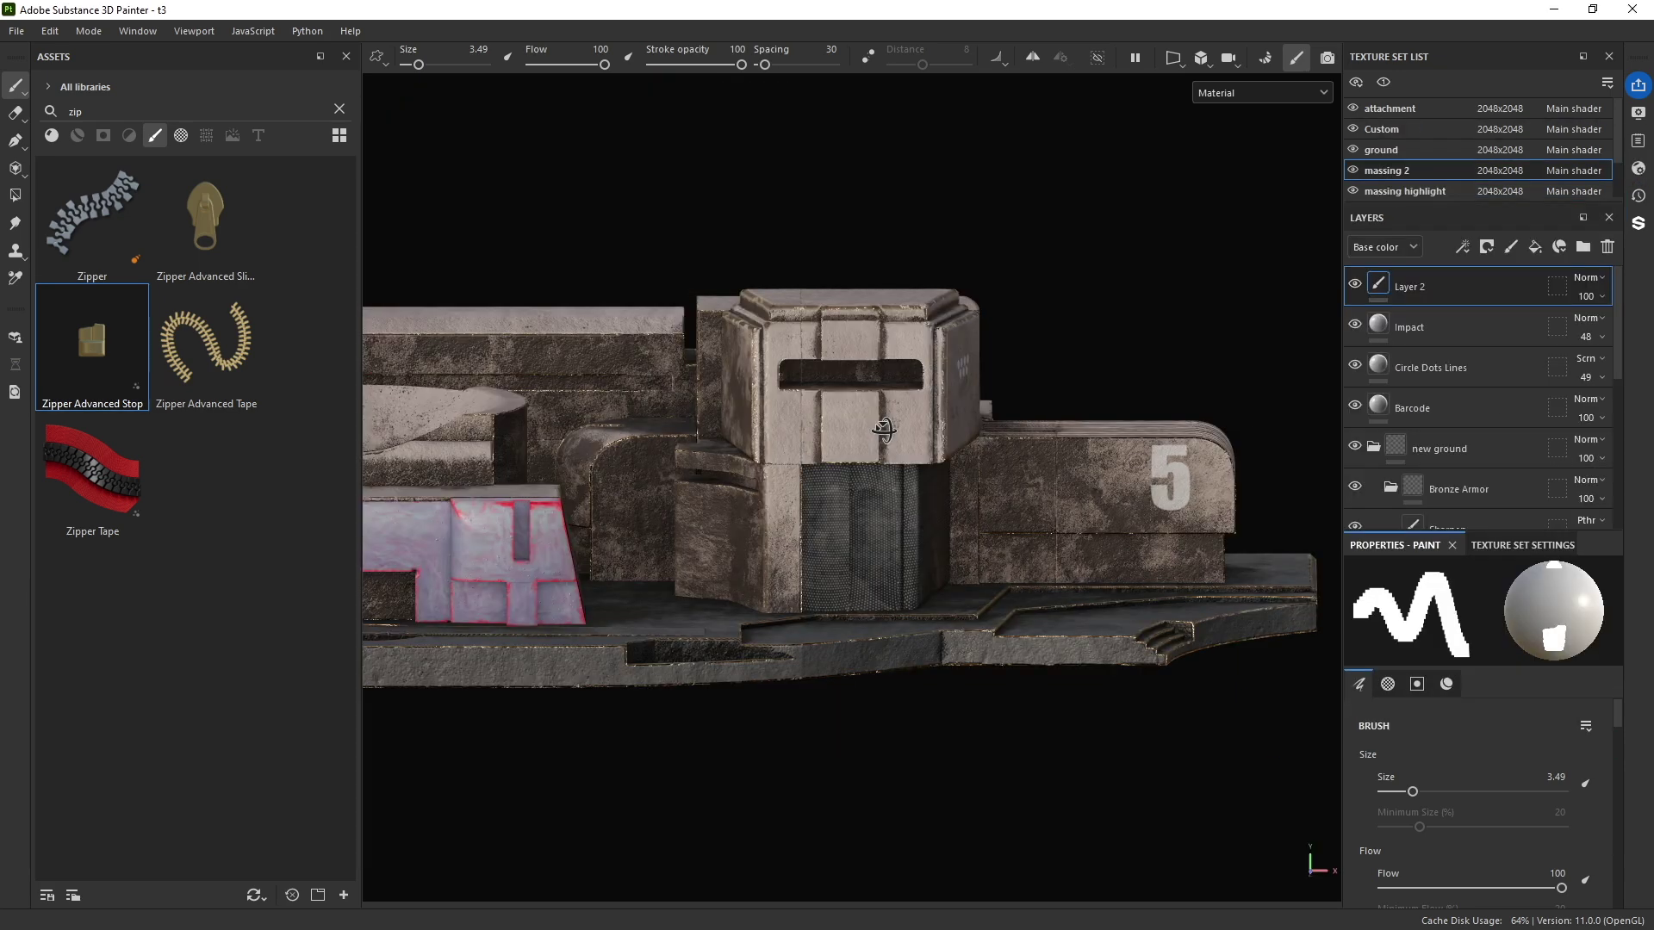
Step: Stamp a vertical column of three lights on the tower's front, beneath one end of the window slit
{"action": "left_click_drag", "start_coordinate": [884, 431], "coordinate": [910, 382], "text": "alt"}
{"action": "scroll", "coordinate": [903, 450], "scroll_direction": "up", "scroll_amount": 4}
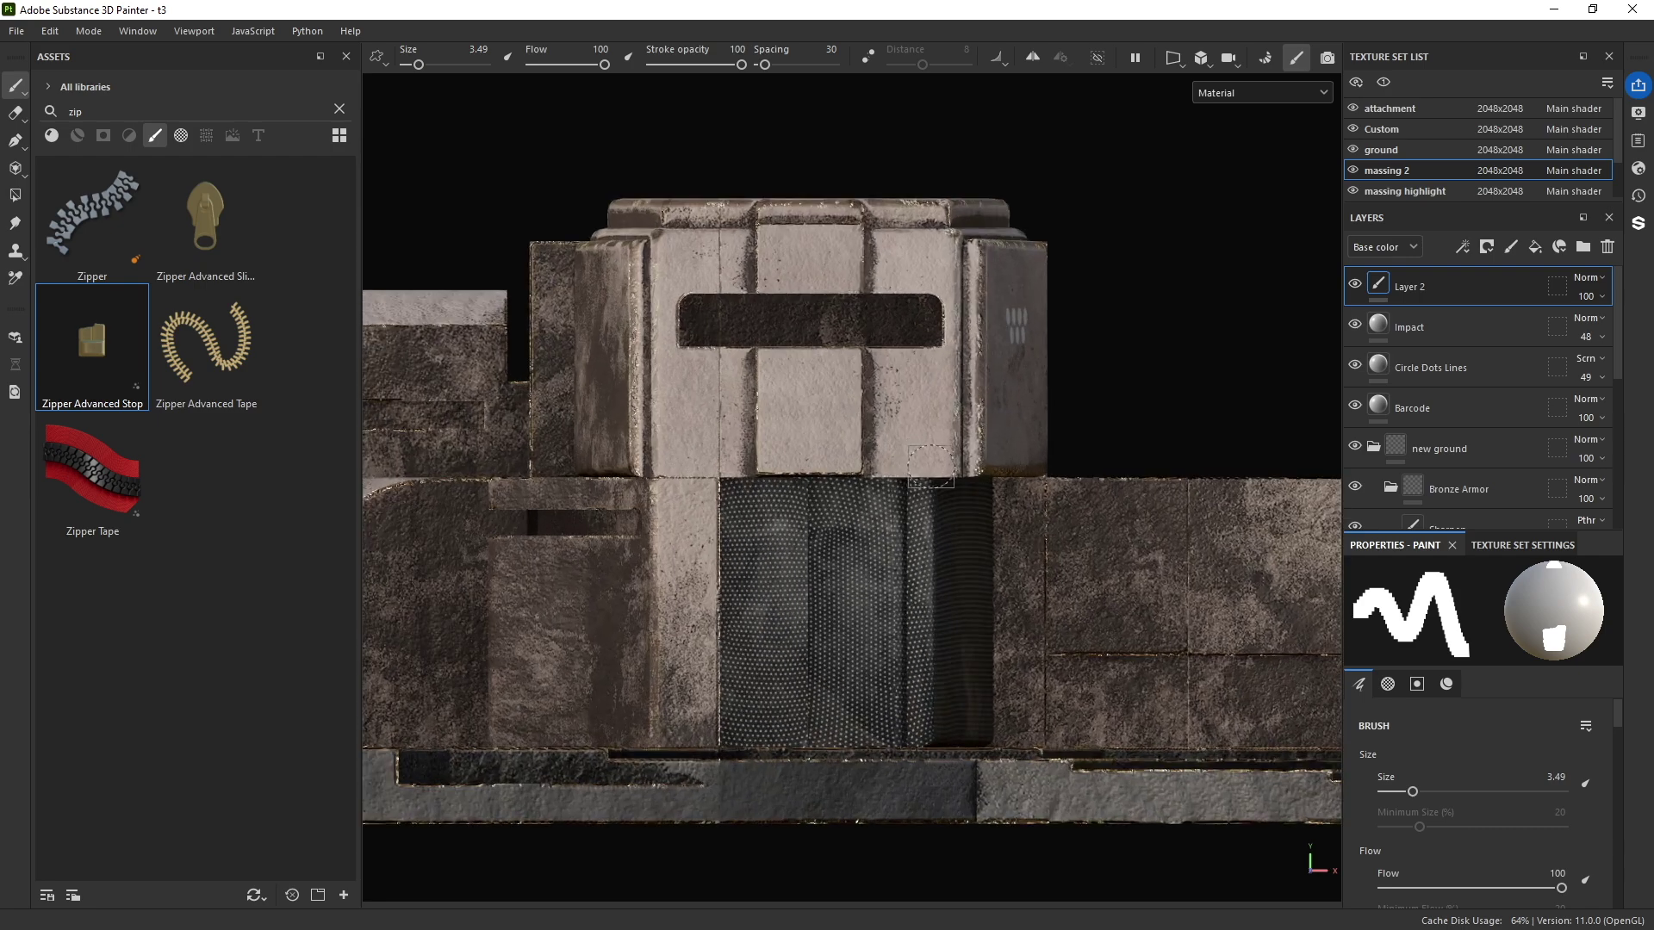
{"action": "left_click", "coordinate": [905, 462]}
{"action": "left_click", "coordinate": [905, 440]}
{"action": "left_click", "coordinate": [906, 418]}
{"action": "scroll", "coordinate": [907, 428], "scroll_direction": "down", "scroll_amount": 3}
{"action": "scroll", "coordinate": [903, 430], "scroll_direction": "down", "scroll_amount": 3}
Step: Set the brush size to 4.62 and stamp a row of lights along the lower wall of the block marked 5
{"action": "left_click_drag", "start_coordinate": [903, 430], "coordinate": [766, 433], "text": "alt"}
{"action": "scroll", "coordinate": [889, 459], "scroll_direction": "up", "scroll_amount": 3}
{"action": "scroll", "coordinate": [887, 458], "scroll_direction": "down", "scroll_amount": 3}
{"action": "mouse_move", "coordinate": [846, 471]}
{"action": "left_mouse_down", "text": "alt"}
{"action": "mouse_move", "coordinate": [914, 465]}
{"action": "mouse_move", "coordinate": [919, 389]}
{"action": "left_mouse_up", "text": "alt"}
{"action": "scroll", "coordinate": [896, 456], "scroll_direction": "down", "scroll_amount": 3}
{"action": "scroll", "coordinate": [918, 390], "scroll_direction": "up", "scroll_amount": 4}
{"action": "left_click_drag", "start_coordinate": [1413, 791], "coordinate": [1418, 791]}
{"action": "left_click_drag", "start_coordinate": [1077, 491], "coordinate": [974, 577], "text": "alt"}
{"action": "scroll", "coordinate": [974, 569], "scroll_direction": "down", "scroll_amount": 4}
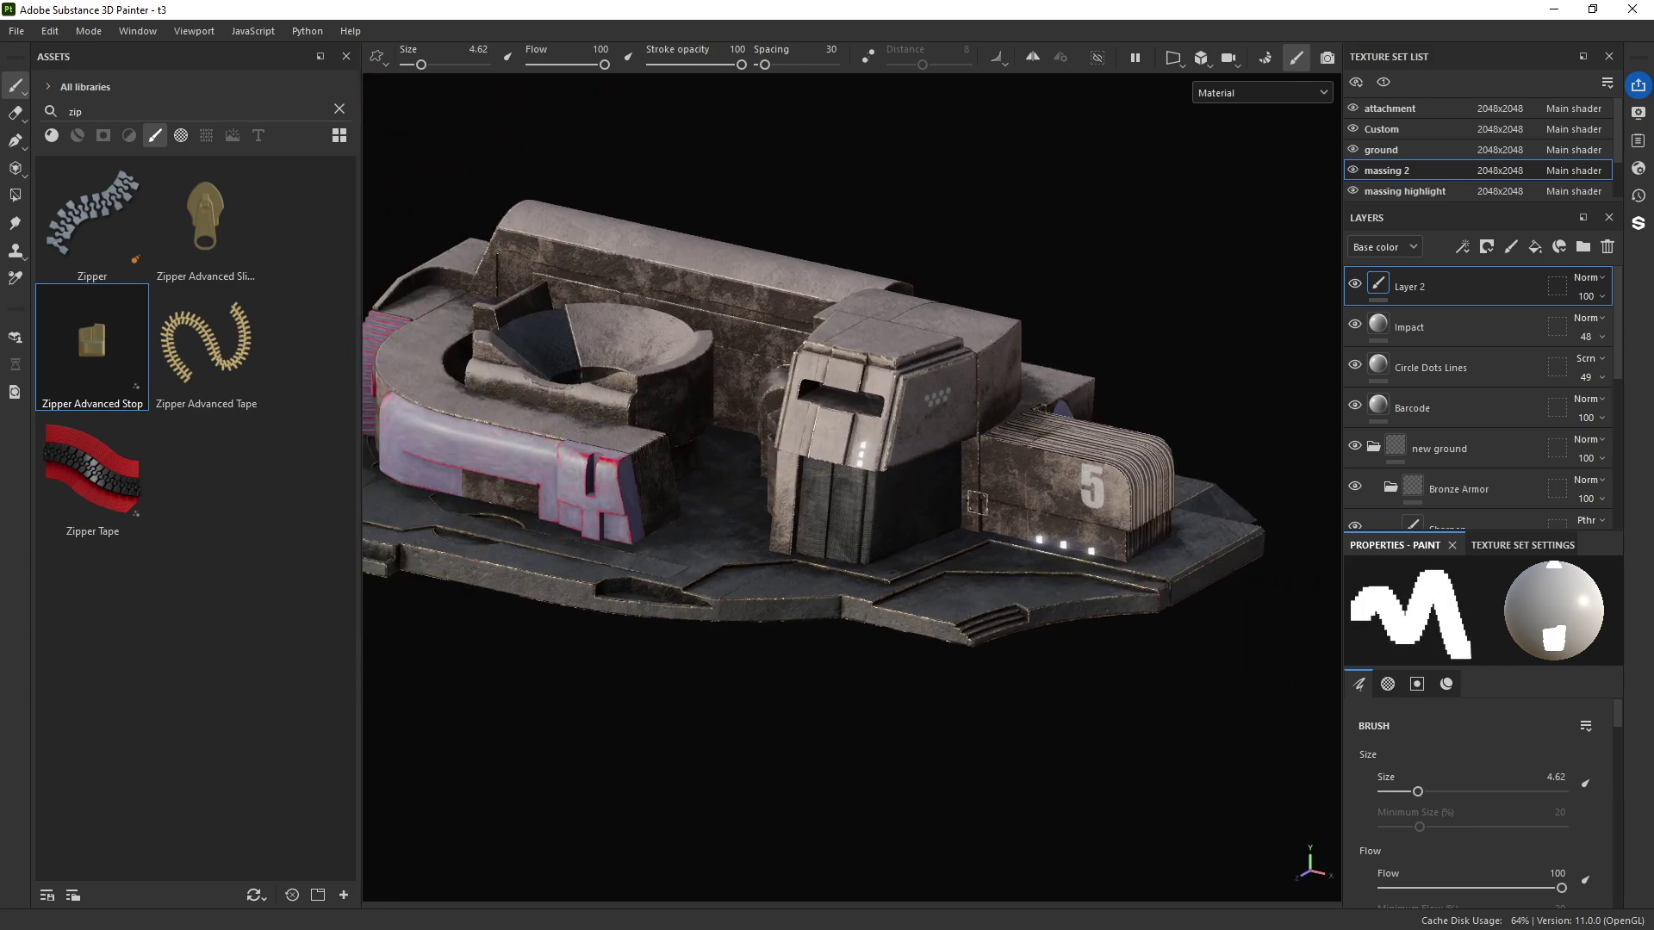
Step: From the top view, stamp two lights on the tower roof just behind the raised cap
{"action": "left_click_drag", "start_coordinate": [979, 498], "coordinate": [852, 676], "text": "alt"}
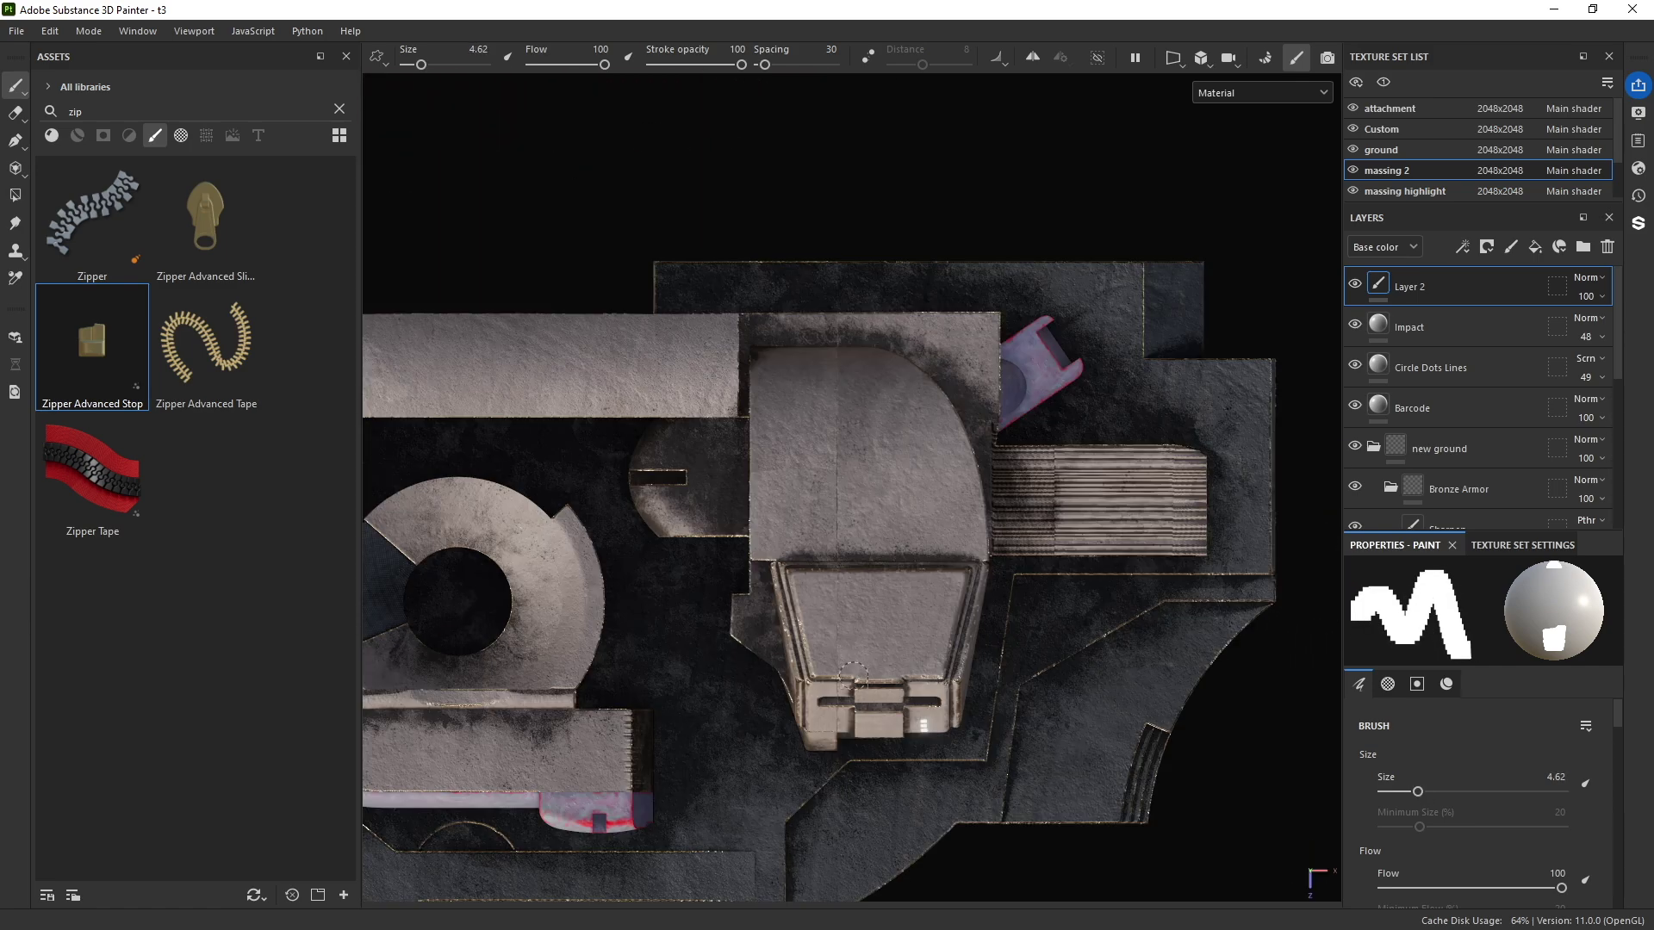
{"action": "left_click", "coordinate": [820, 552]}
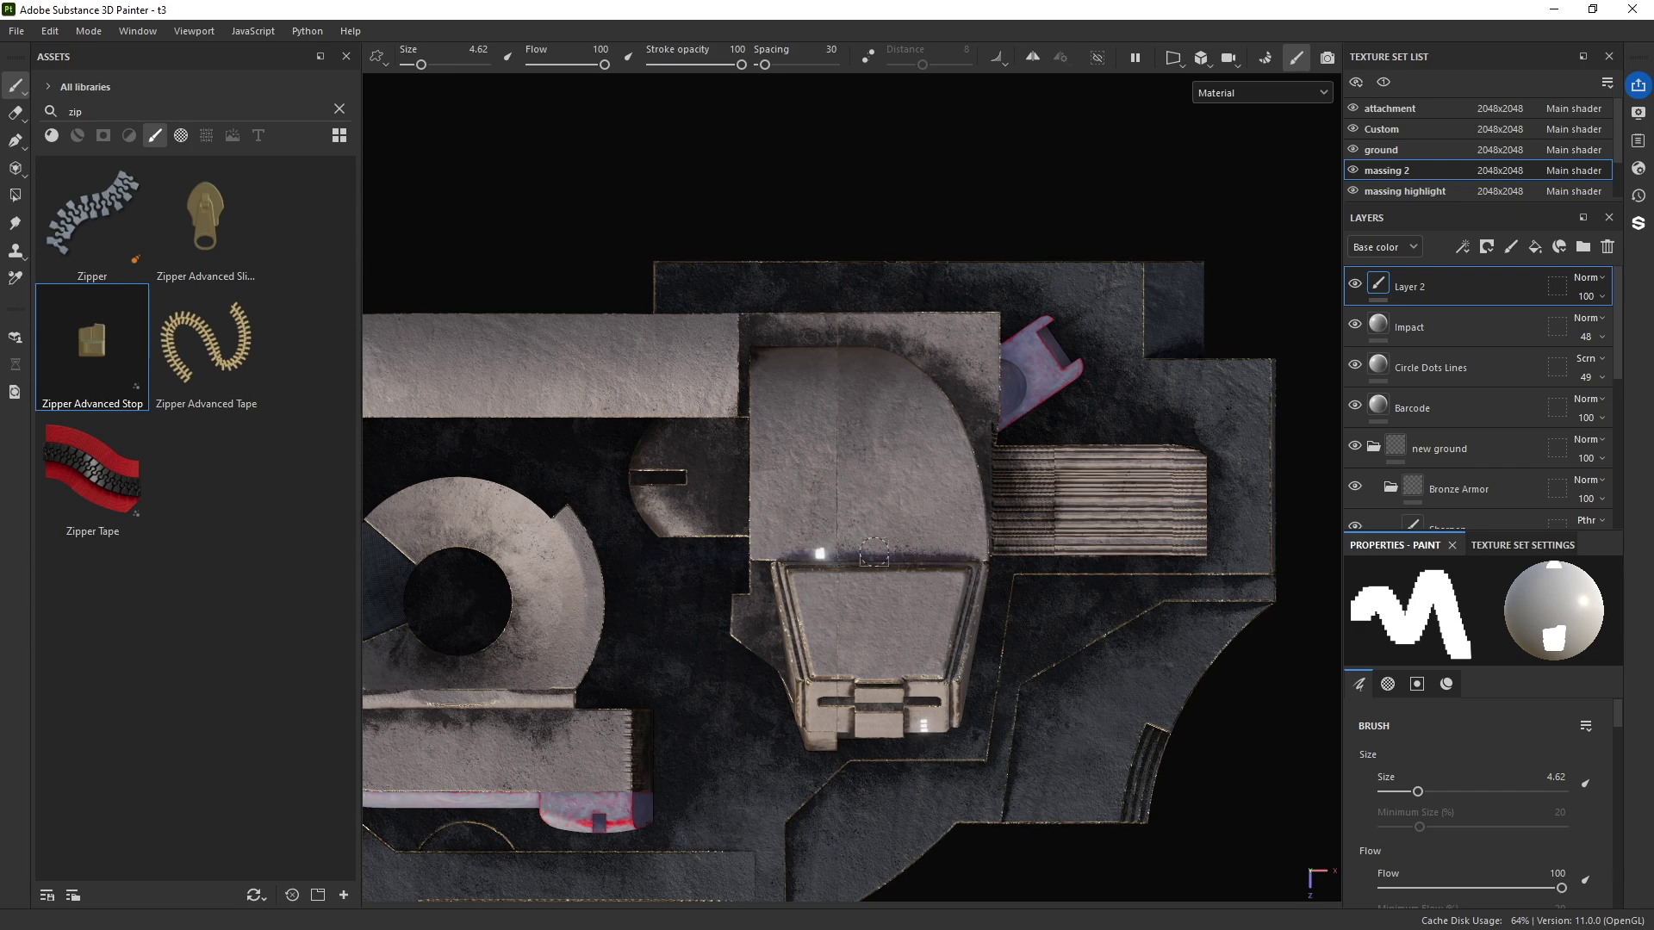
{"action": "left_click", "coordinate": [872, 552]}
Step: Try painting a straight line of lights along the roof edge behind the cap, and undo the stroke
{"action": "key", "text": "shift"}
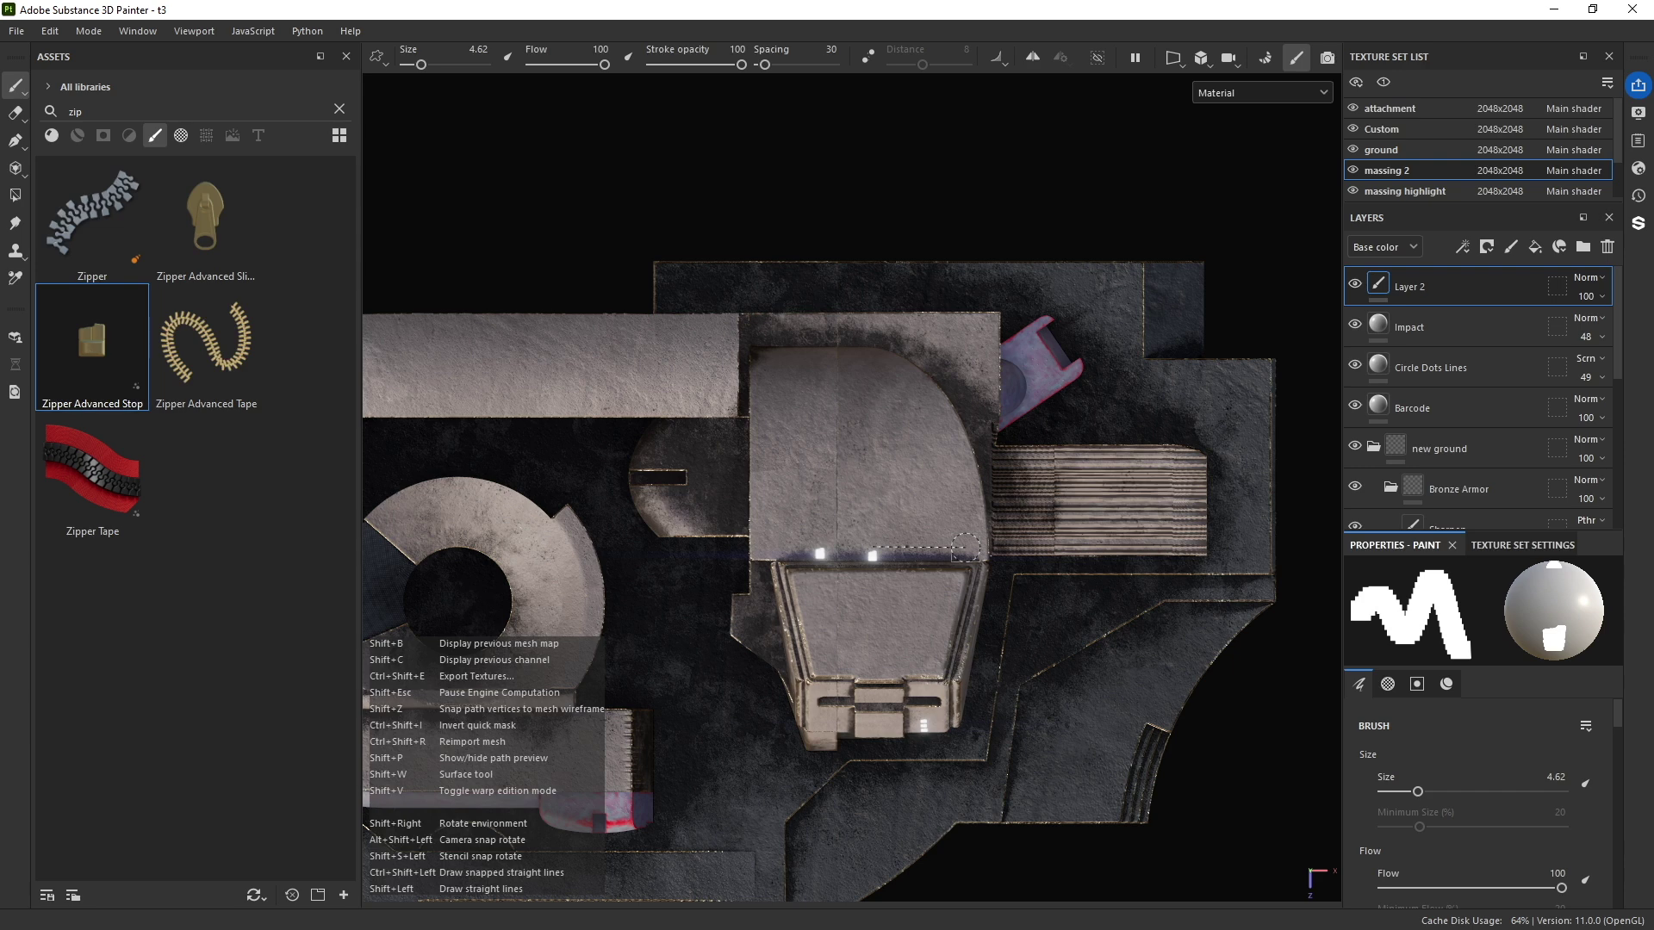
{"action": "left_click", "coordinate": [965, 547], "text": "shift"}
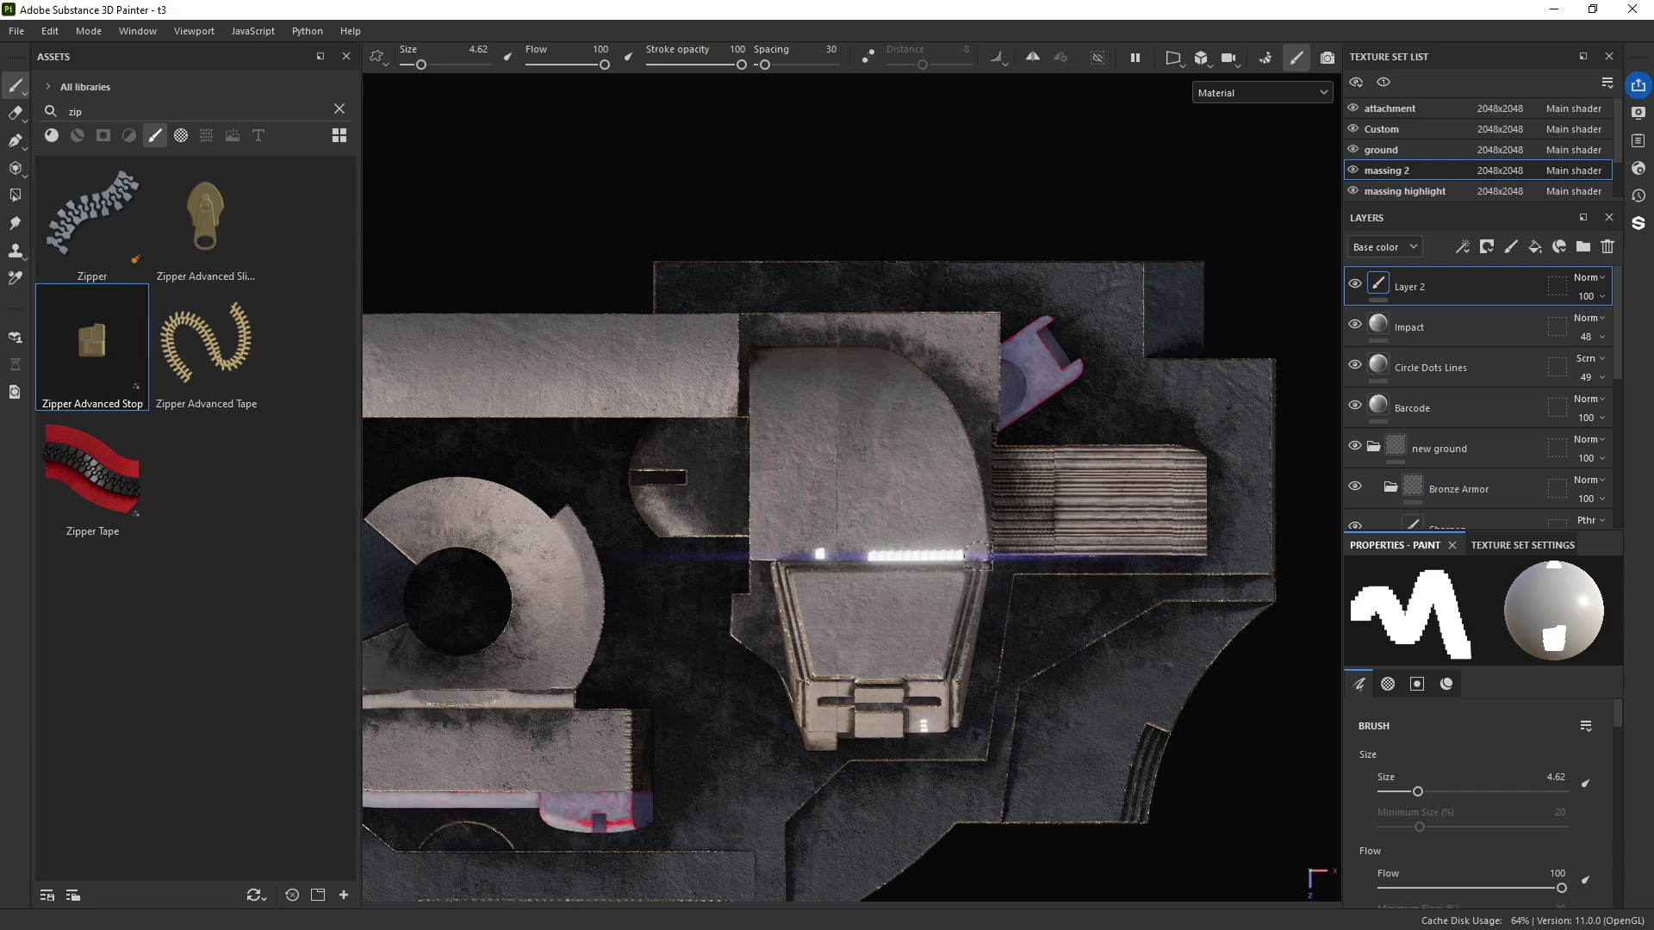
{"action": "key", "text": "ctrl+z"}
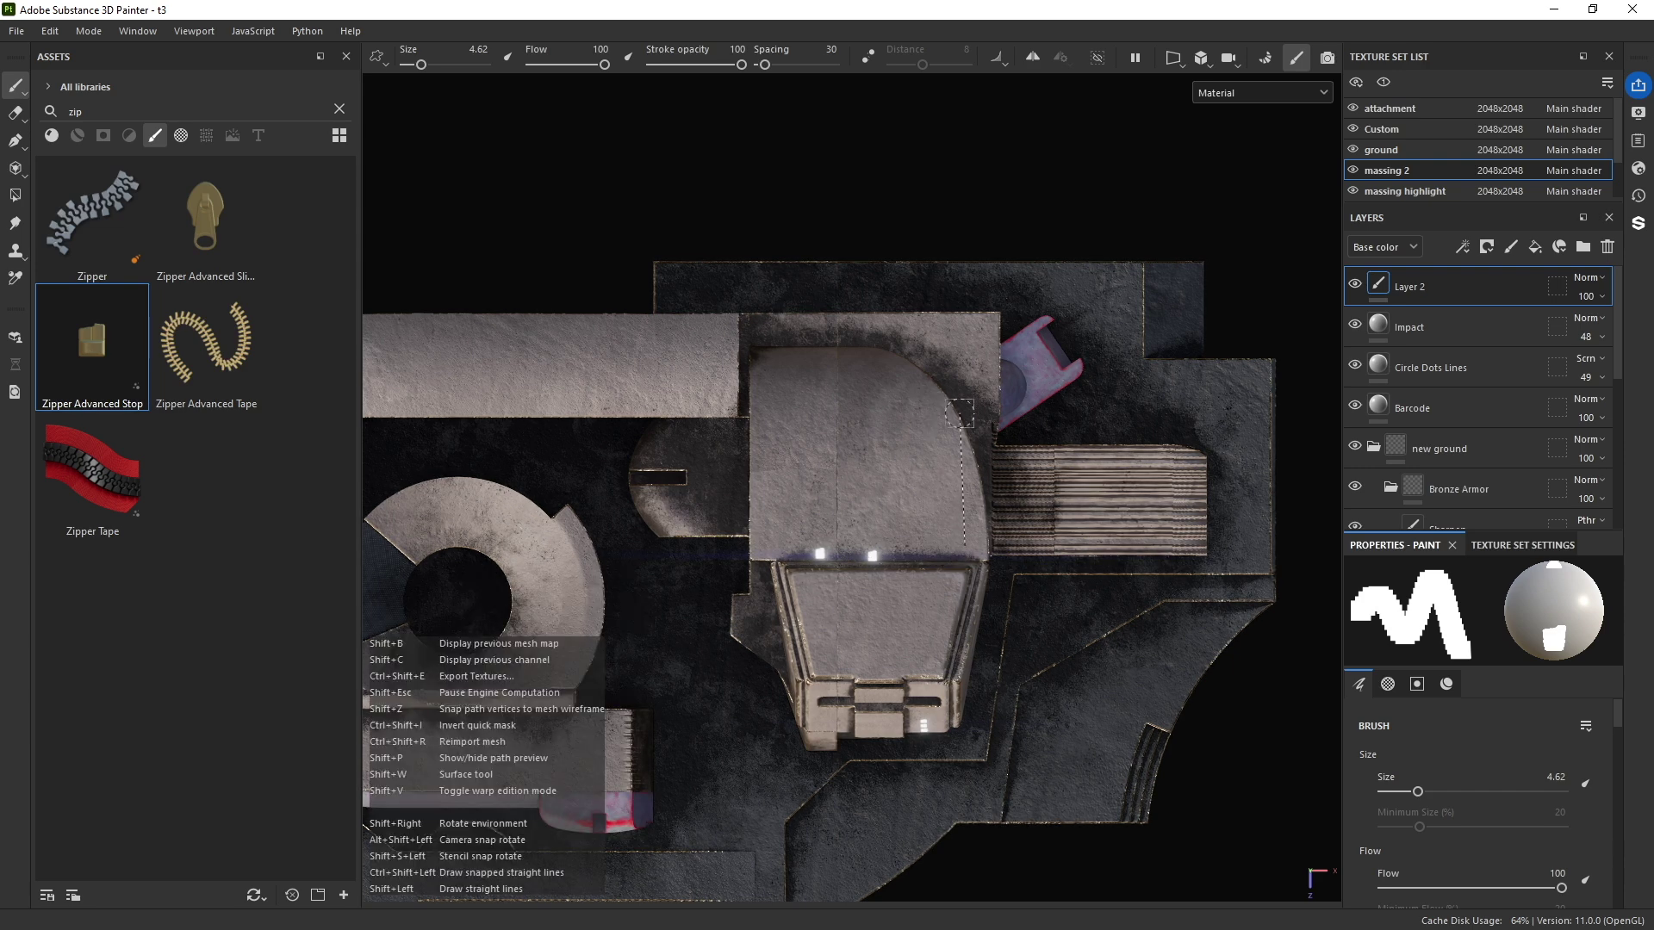
{"action": "left_click", "coordinate": [845, 449], "text": "shift"}
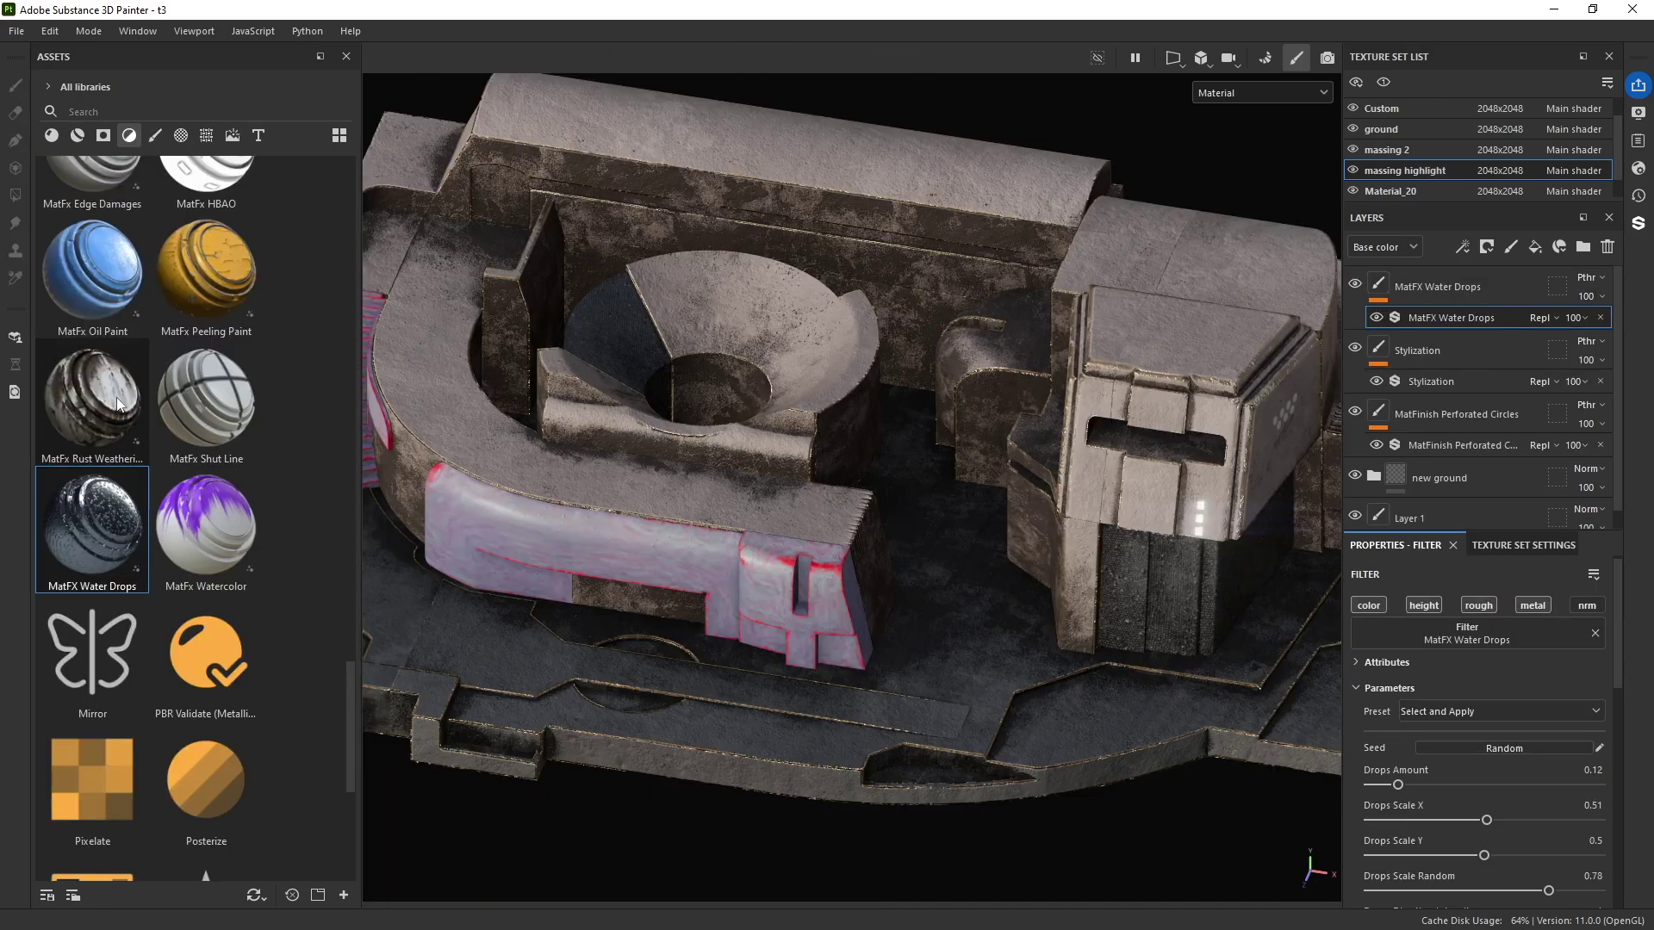
Step: Apply the MatFx Oil Paint filter to the front ground section and set its Effect Intensity to 0.26
{"action": "scroll", "coordinate": [121, 477], "scroll_direction": "down", "scroll_amount": 8}
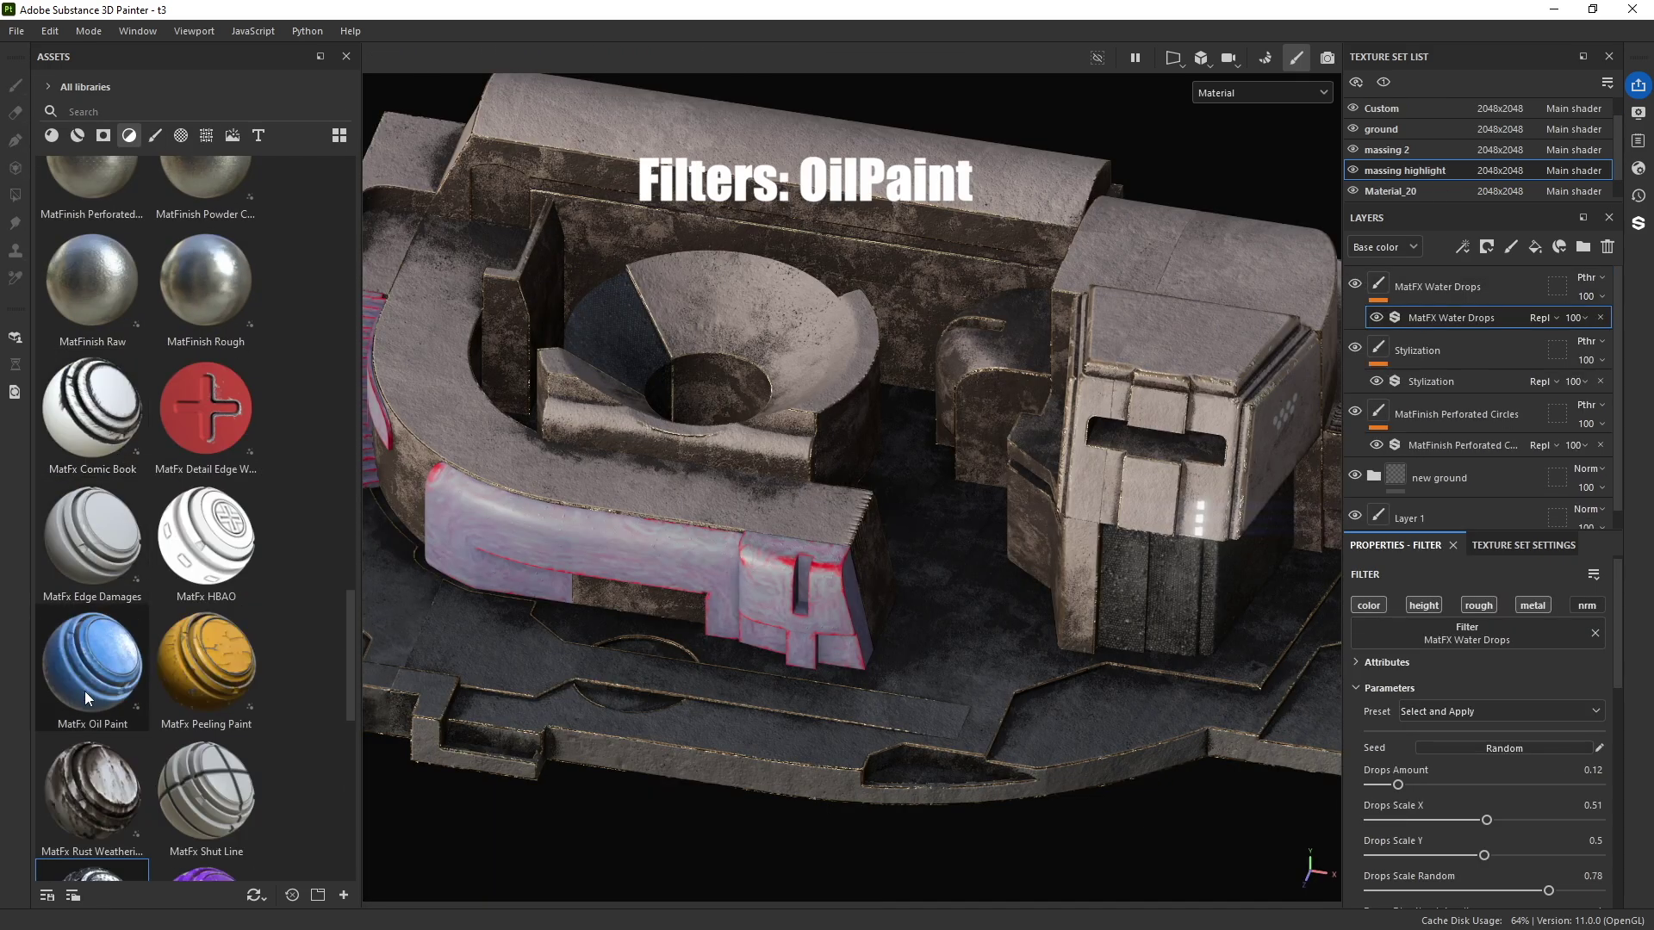
{"action": "left_click_drag", "start_coordinate": [88, 695], "coordinate": [643, 695]}
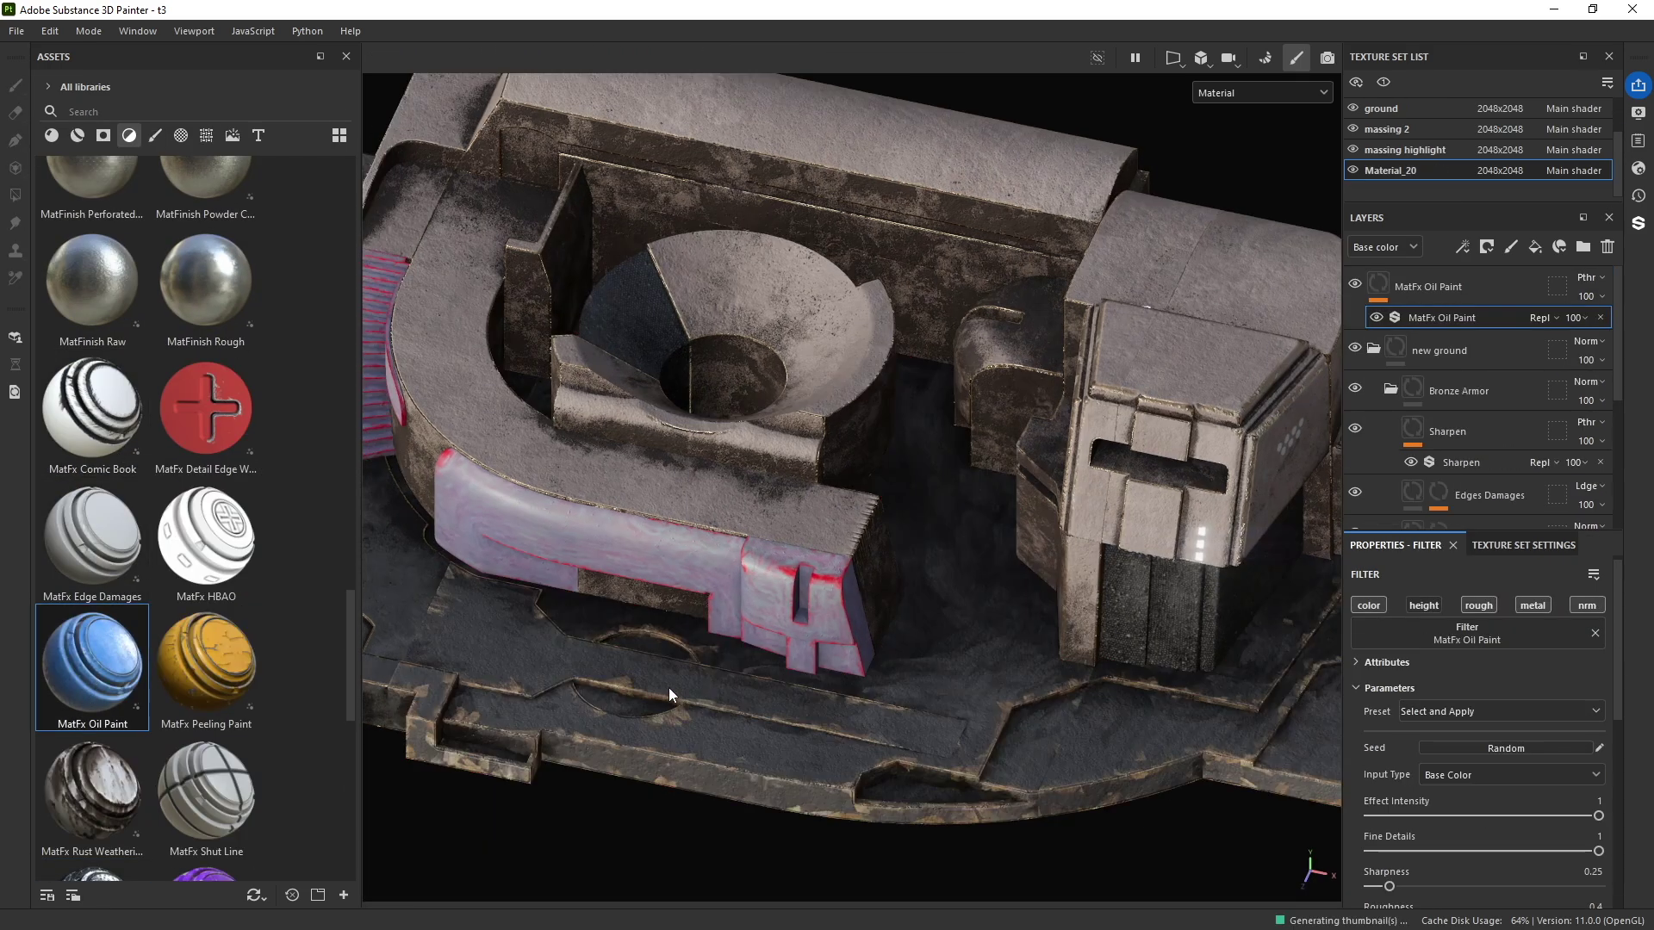
{"action": "middle_click_drag", "start_coordinate": [670, 688], "coordinate": [609, 538], "text": "alt"}
{"action": "right_click_drag", "start_coordinate": [639, 583], "coordinate": [627, 617], "text": "alt"}
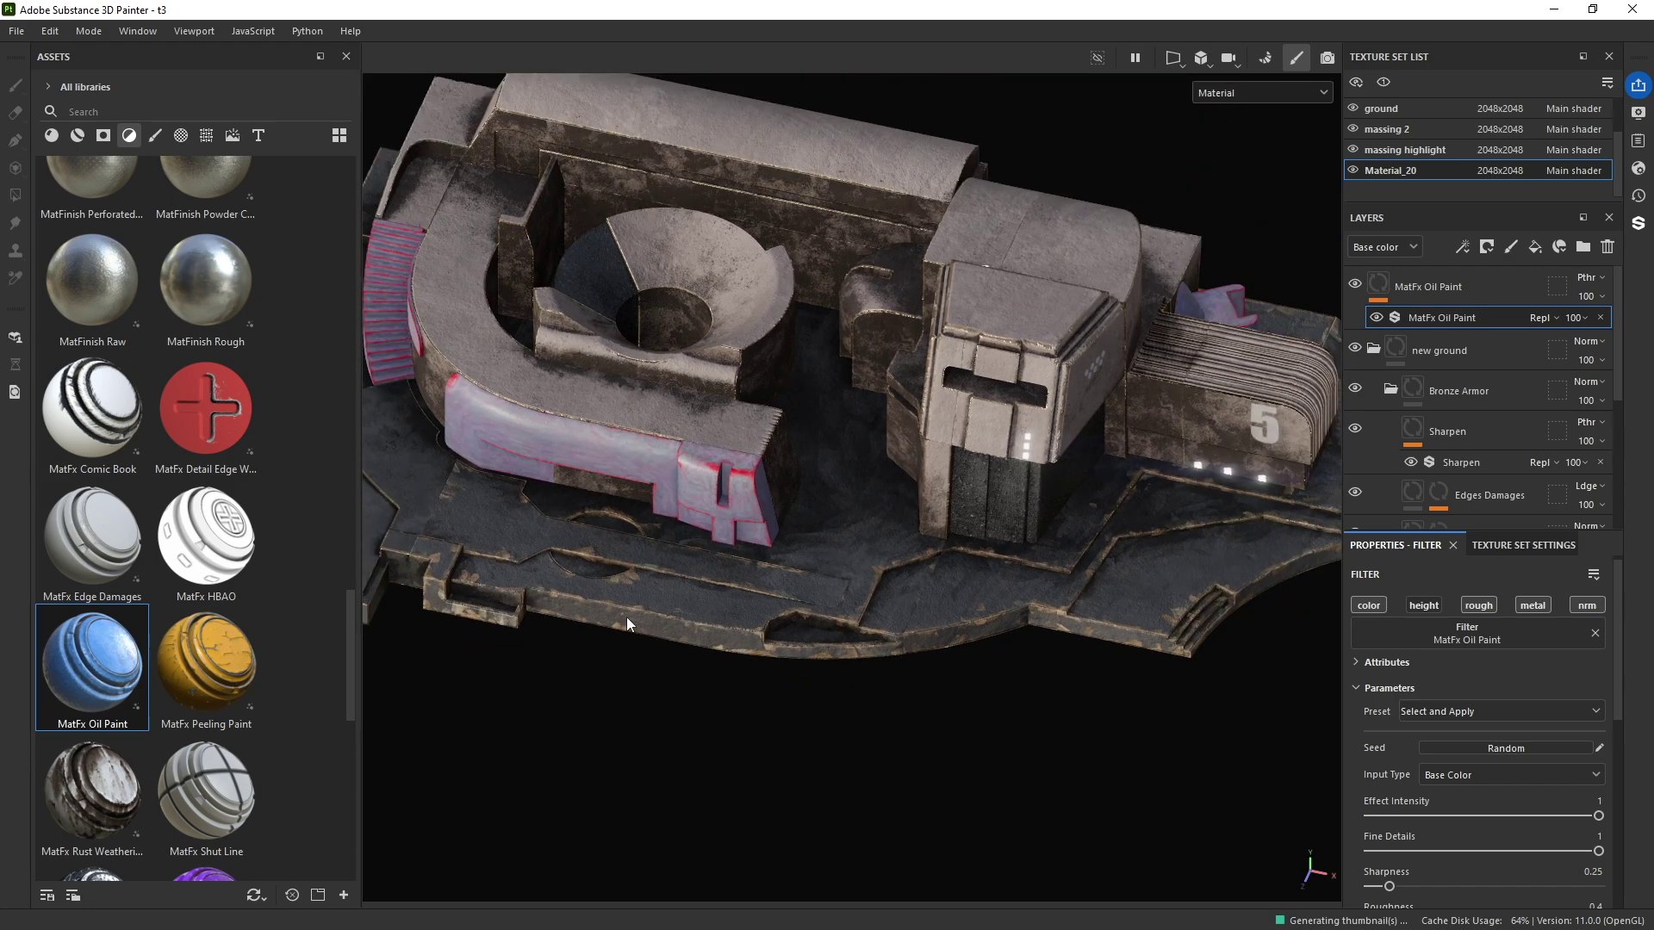
{"action": "left_click_drag", "start_coordinate": [726, 635], "coordinate": [702, 627], "text": "alt"}
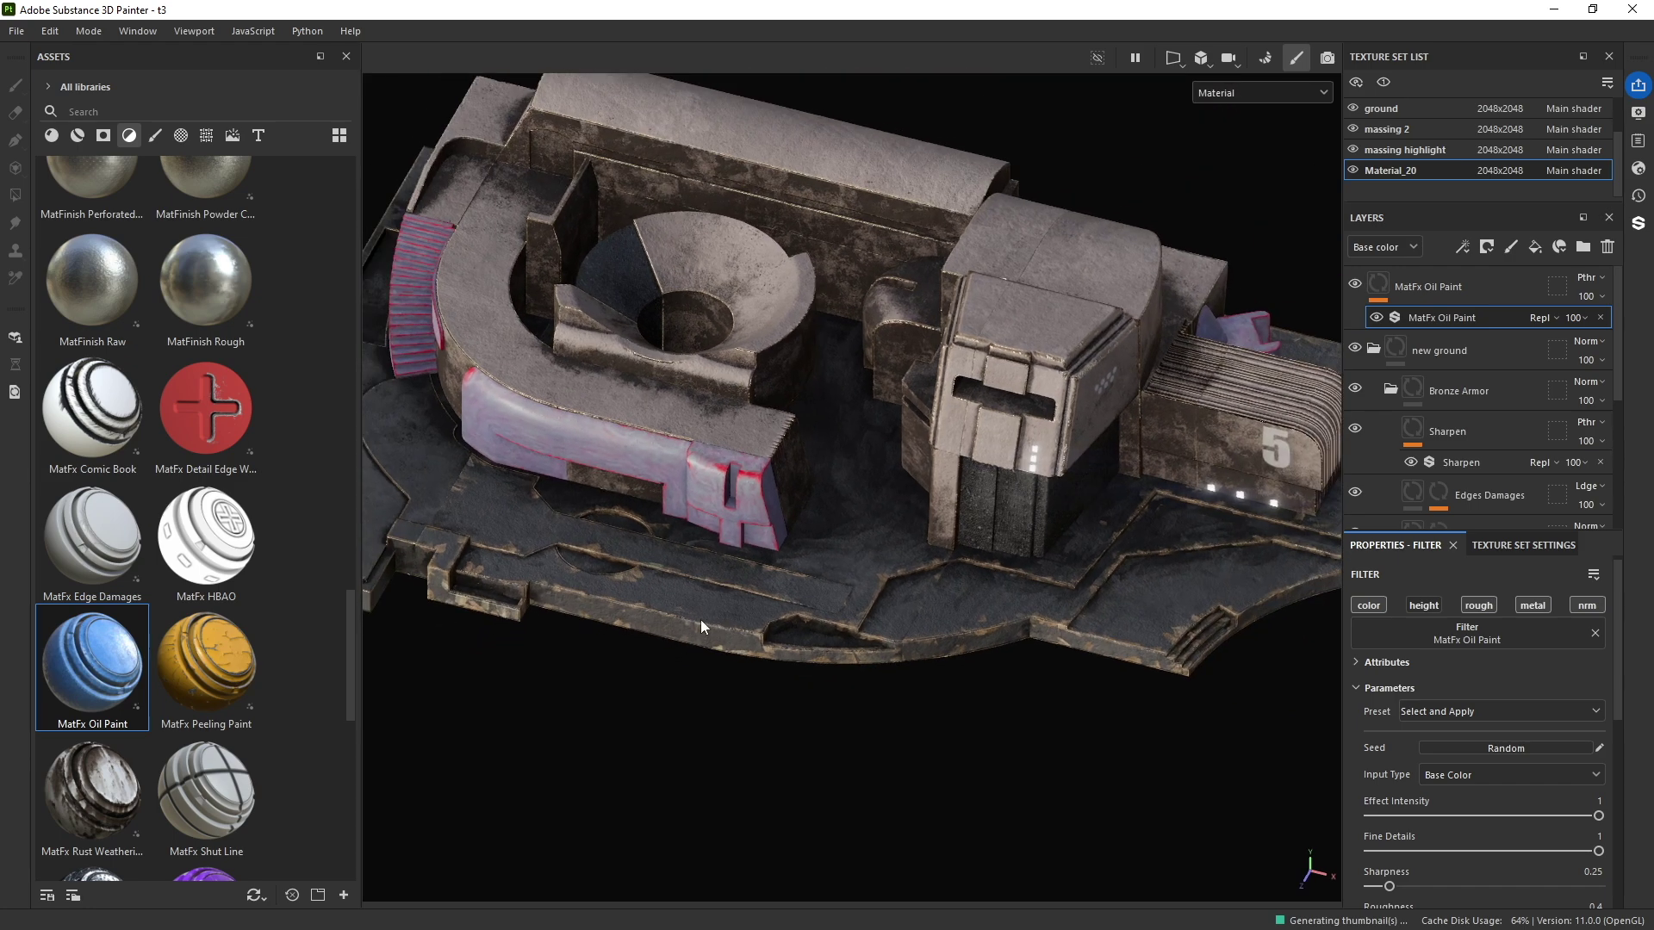
{"action": "left_click", "coordinate": [1410, 815]}
{"action": "left_click_drag", "start_coordinate": [1410, 816], "coordinate": [1430, 816]}
Step: Apply MatFx Oil Paint to the ground section beside the stairs and set its Effect Intensity to 0.31
{"action": "middle_click_drag", "start_coordinate": [827, 607], "coordinate": [1120, 608], "text": "alt"}
{"action": "right_click_drag", "start_coordinate": [693, 601], "coordinate": [739, 578], "text": "alt"}
{"action": "scroll", "coordinate": [924, 618], "scroll_direction": "down", "scroll_amount": 2}
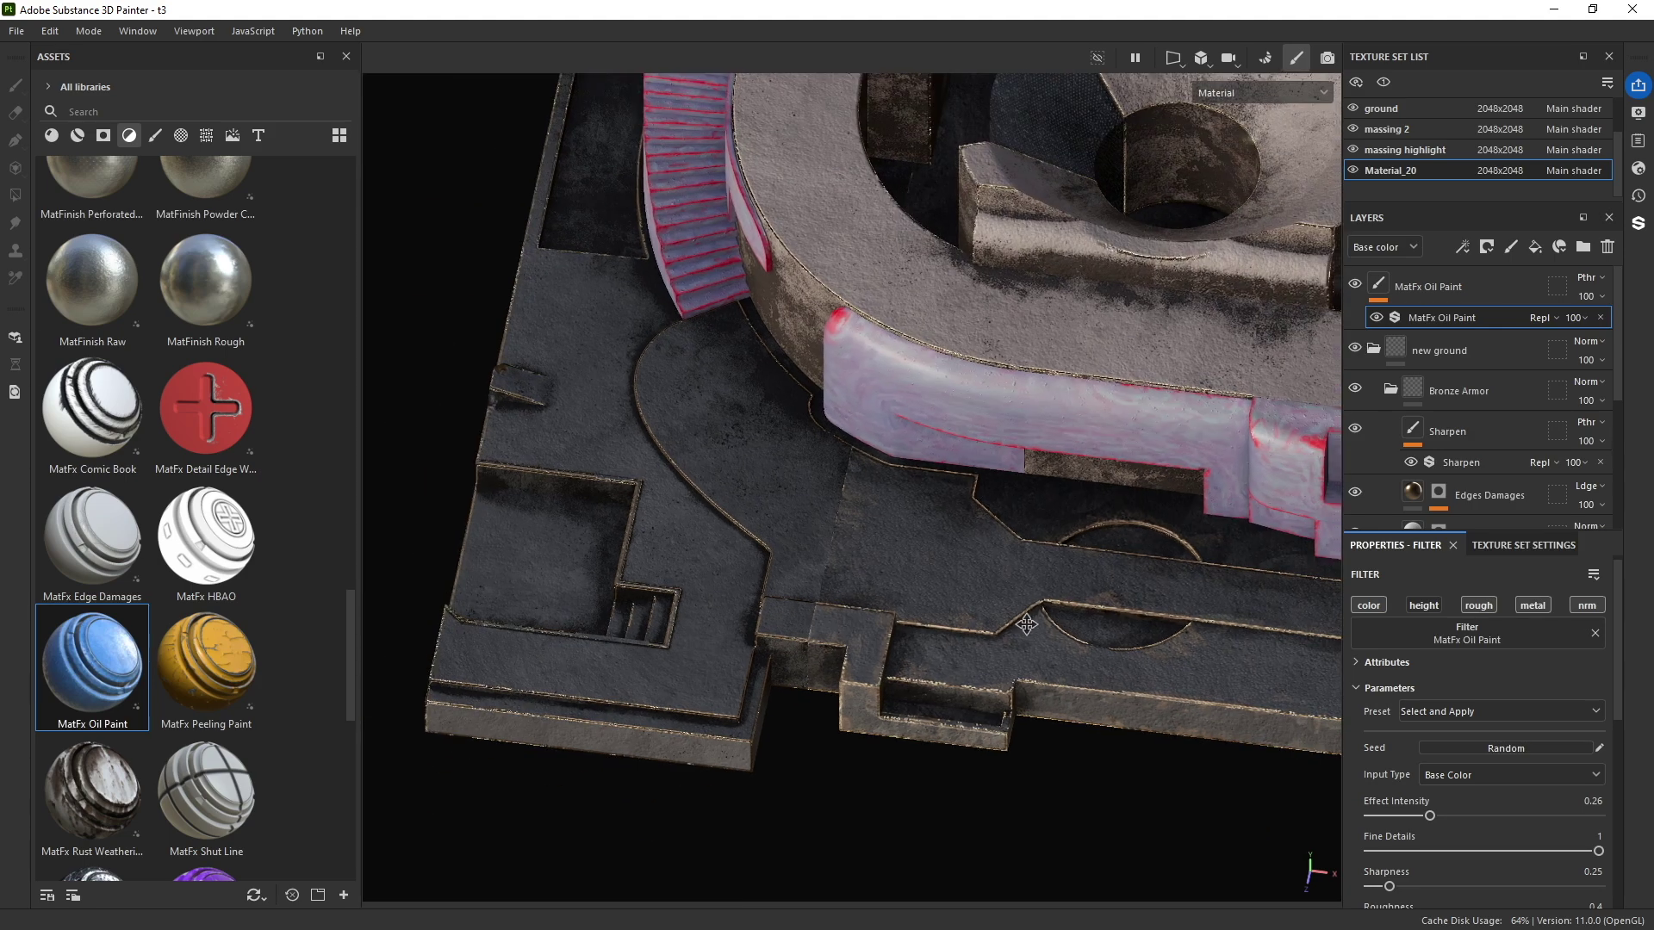
{"action": "middle_click_drag", "start_coordinate": [1301, 659], "coordinate": [1063, 629], "text": "alt"}
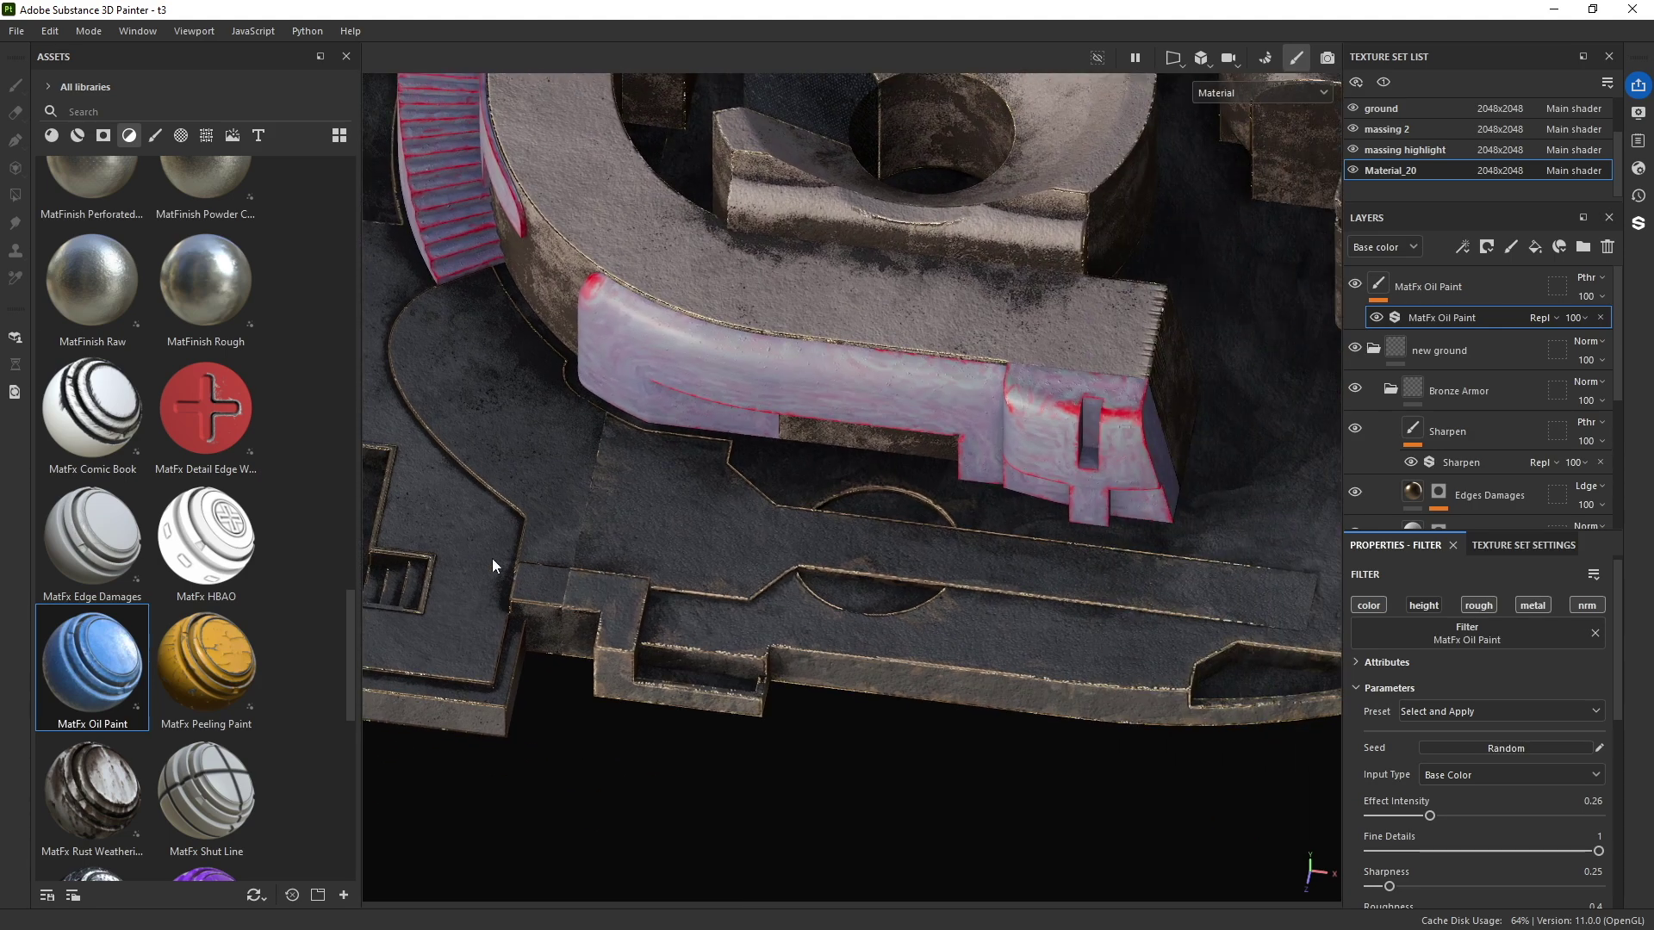
{"action": "left_click_drag", "start_coordinate": [494, 566], "coordinate": [601, 507], "text": "alt"}
{"action": "left_click_drag", "start_coordinate": [93, 663], "coordinate": [622, 482]}
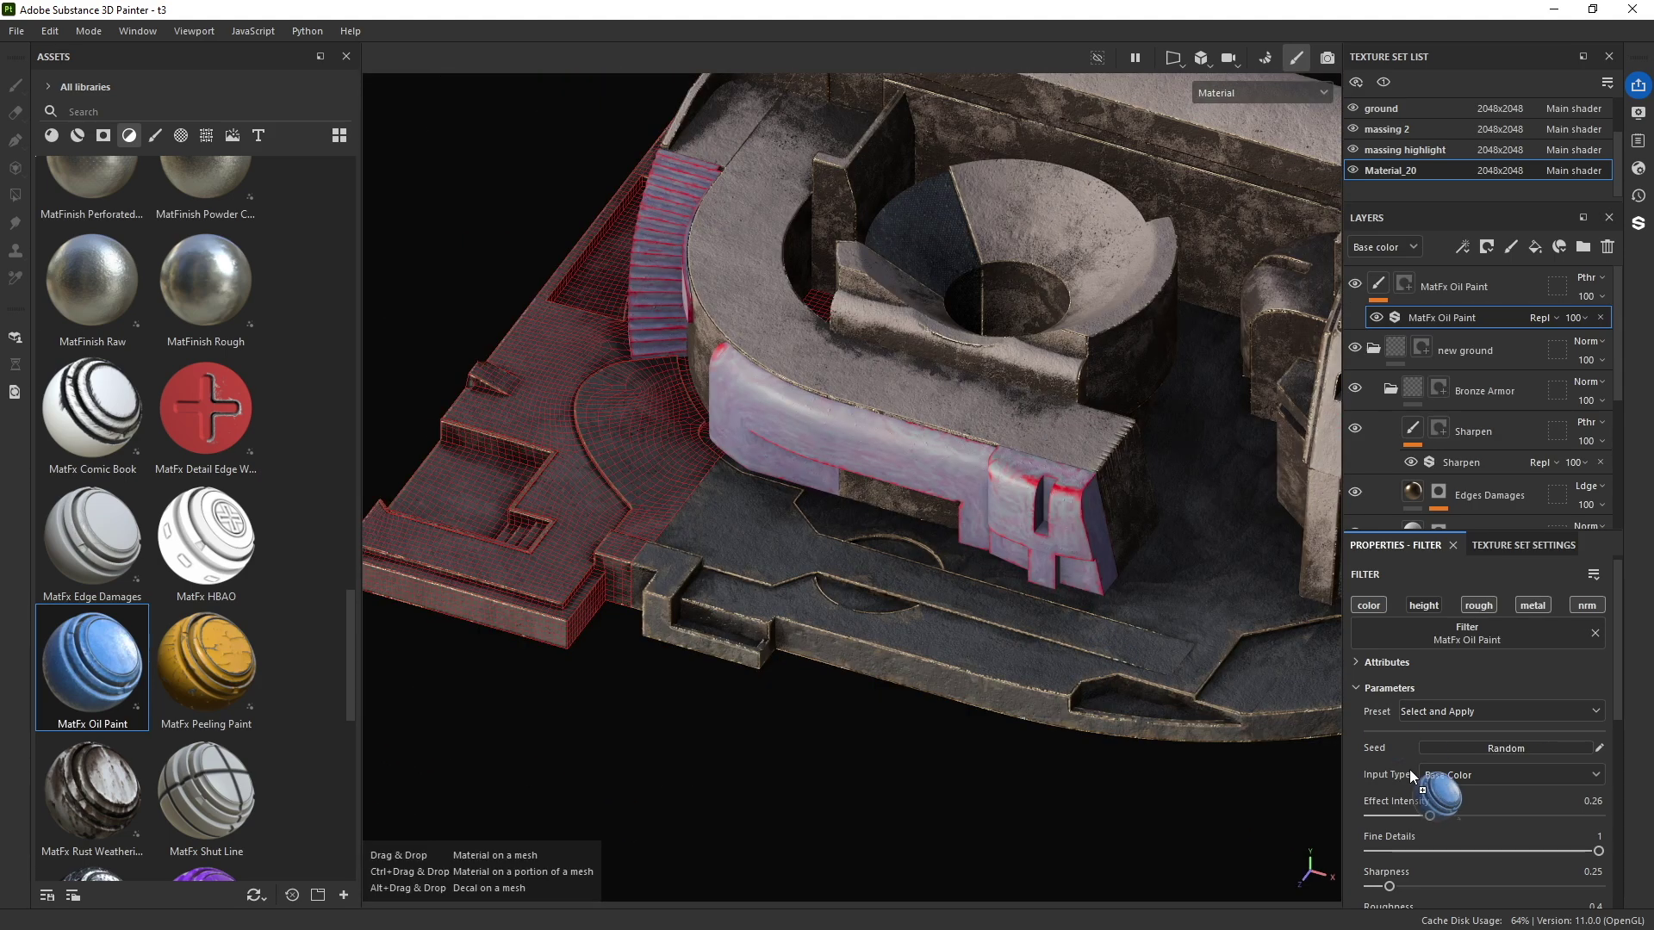
{"action": "left_click", "coordinate": [1440, 816]}
{"action": "scroll", "coordinate": [829, 576], "scroll_direction": "down", "scroll_amount": 2}
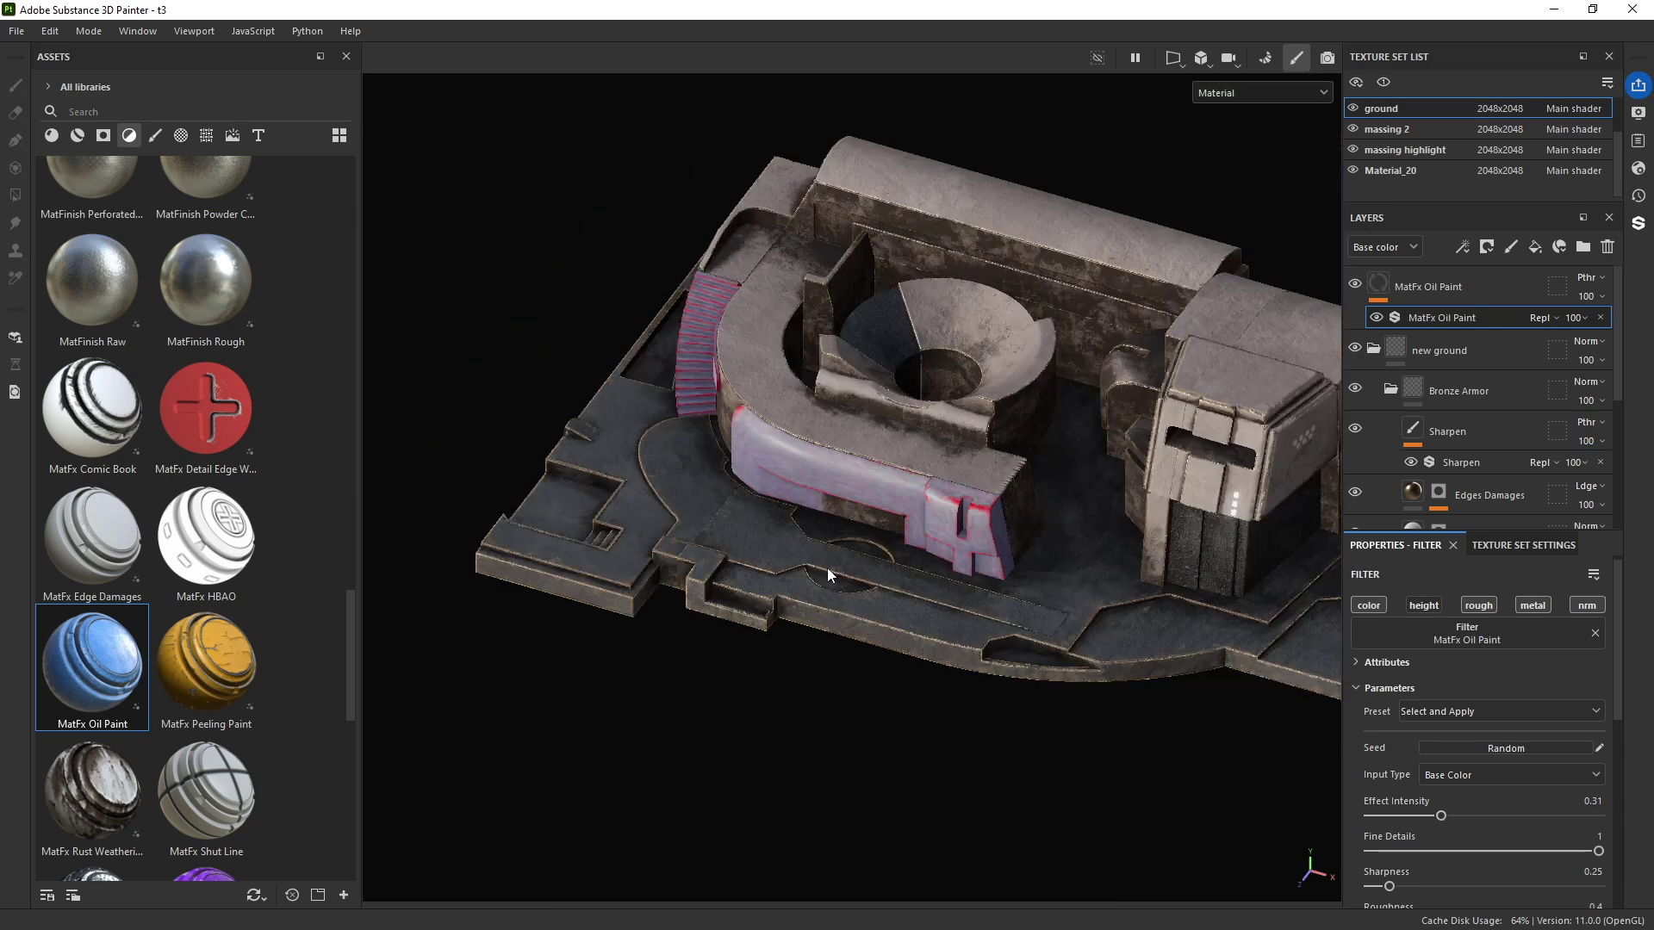
Step: Add the Stylization filter to both ground sections, using a preset that tints the surface teal blue
{"action": "scroll", "coordinate": [207, 560], "scroll_direction": "down", "scroll_amount": 5}
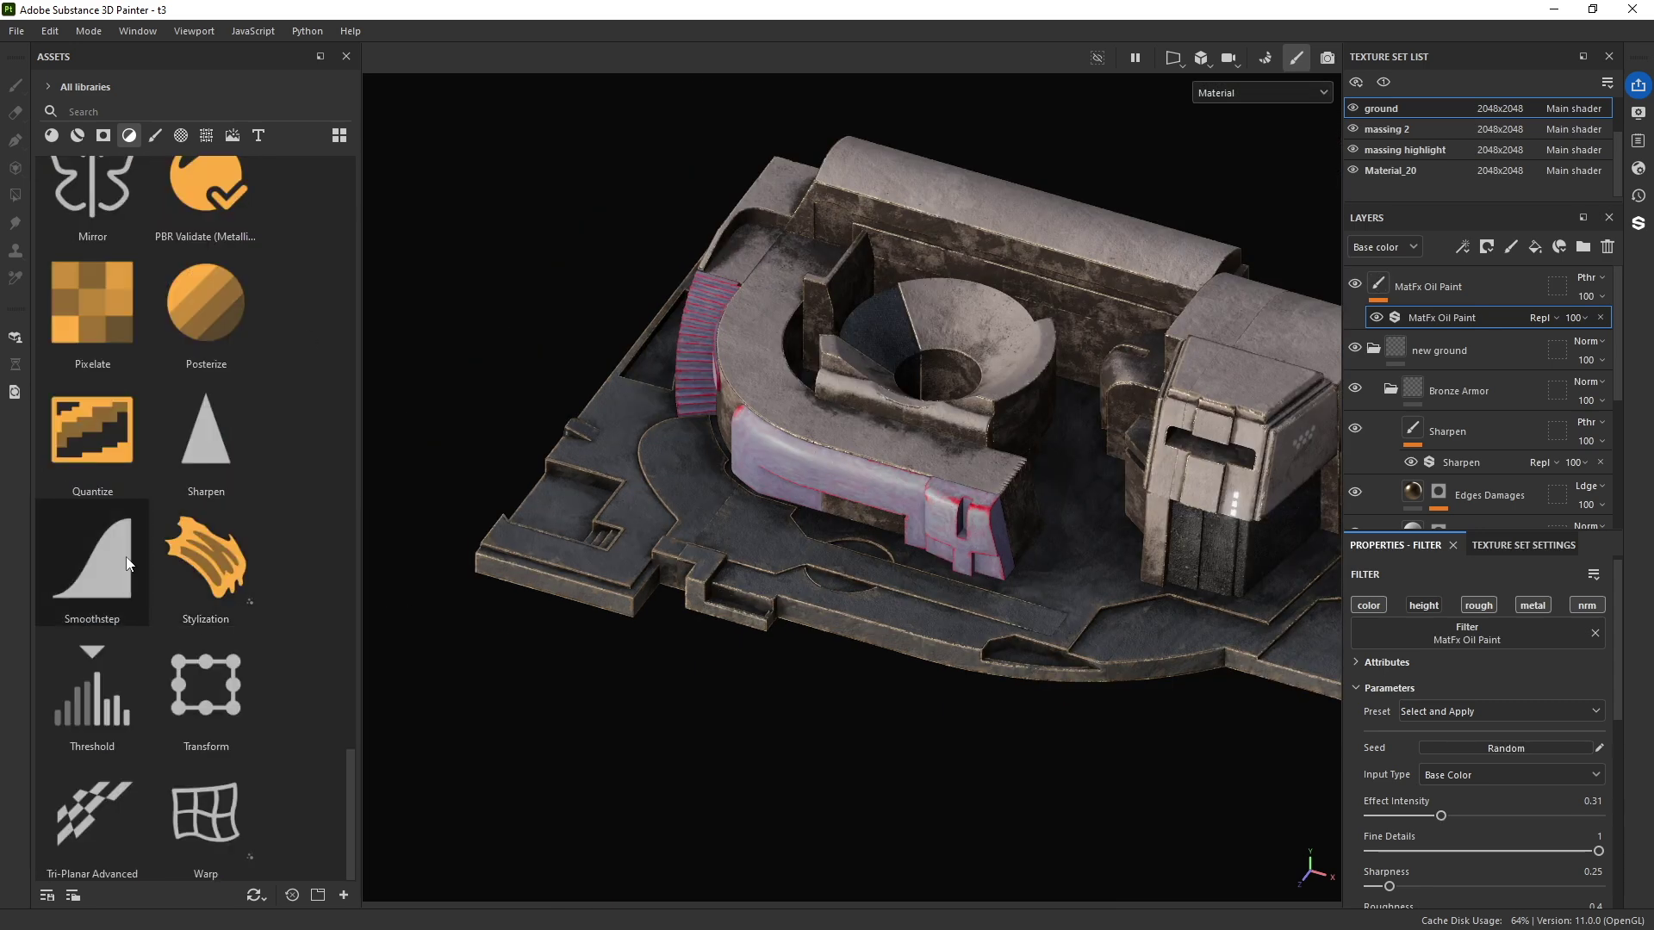
{"action": "left_click_drag", "start_coordinate": [222, 592], "coordinate": [1087, 633]}
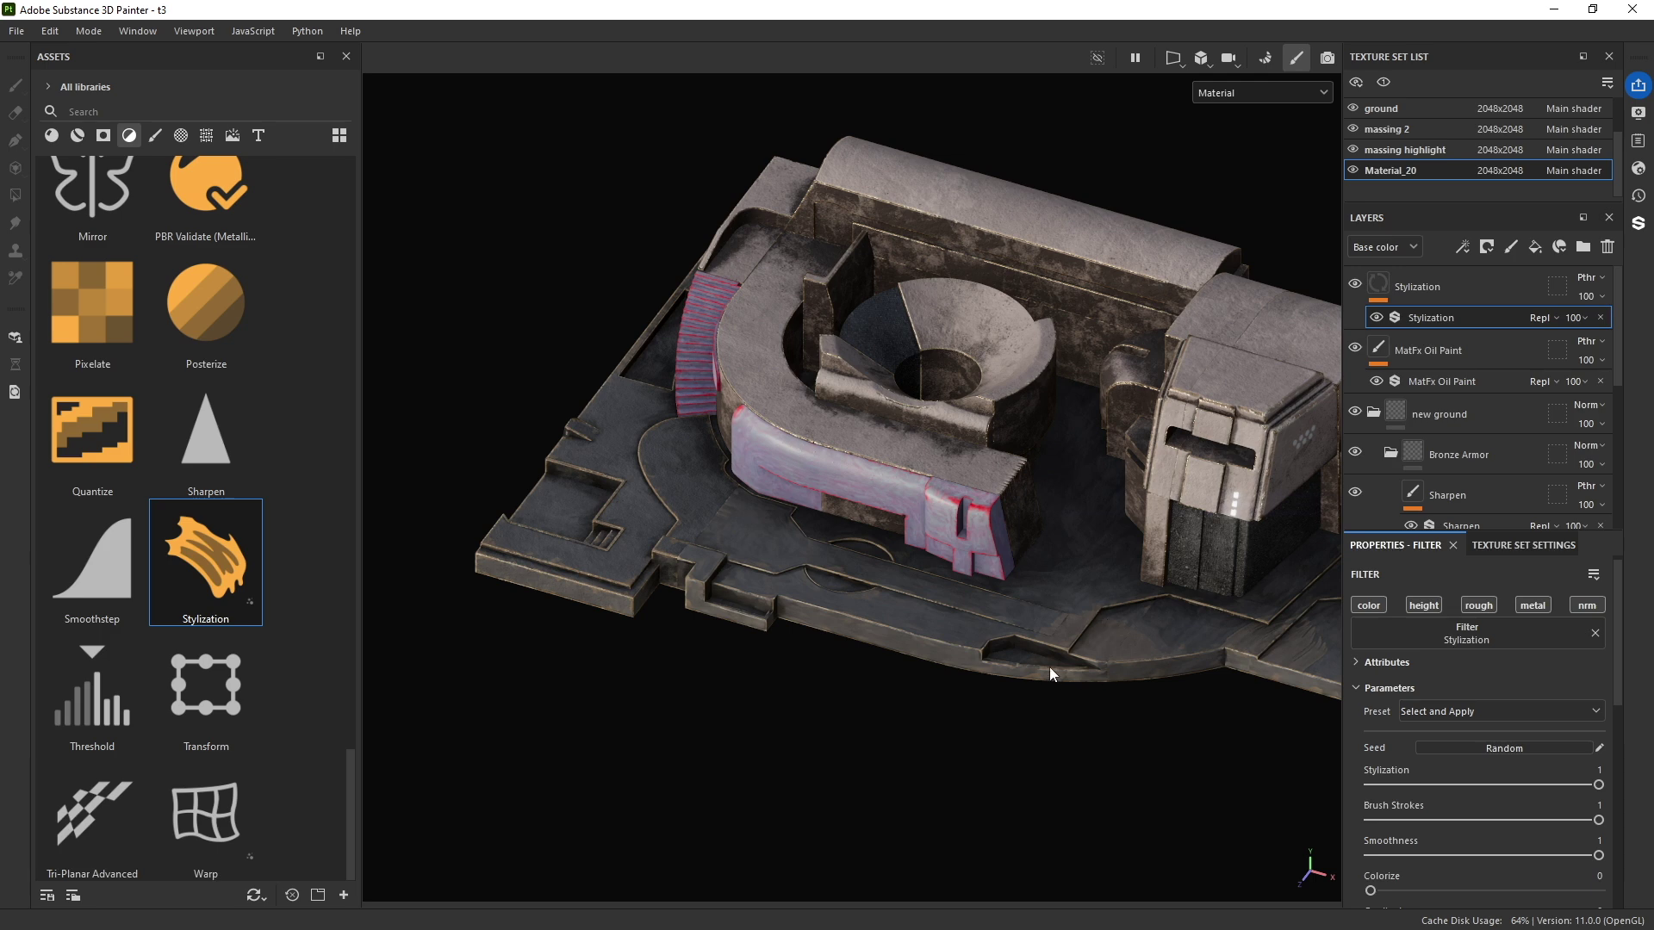
{"action": "left_click", "coordinate": [1480, 722]}
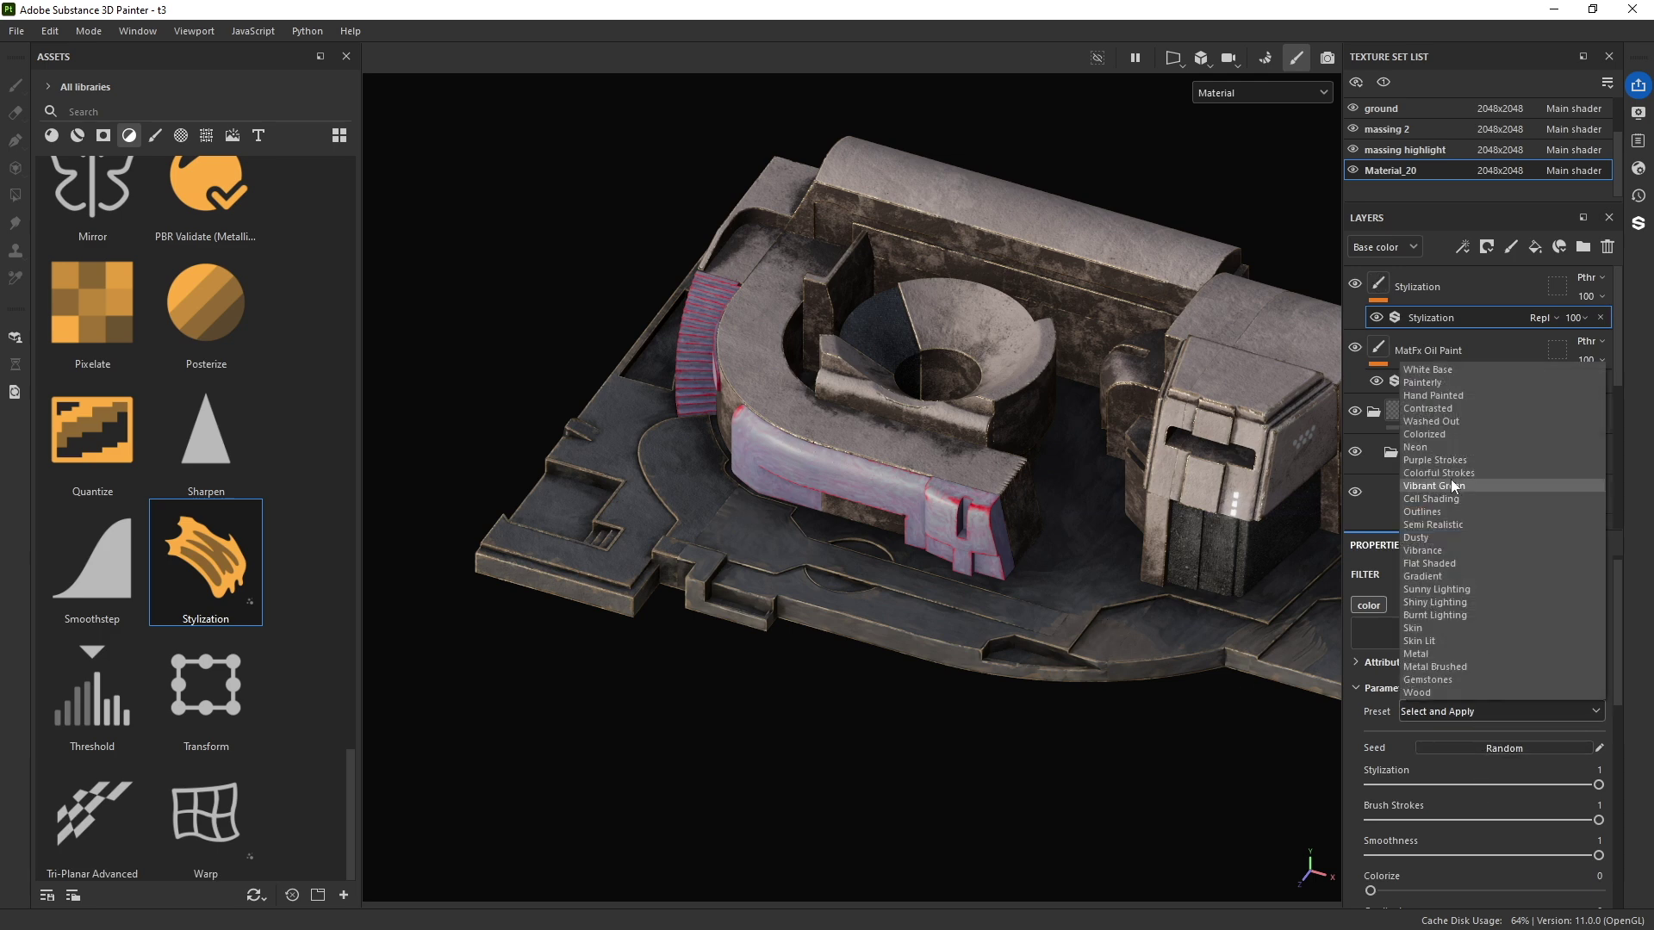
{"action": "left_click", "coordinate": [1259, 501]}
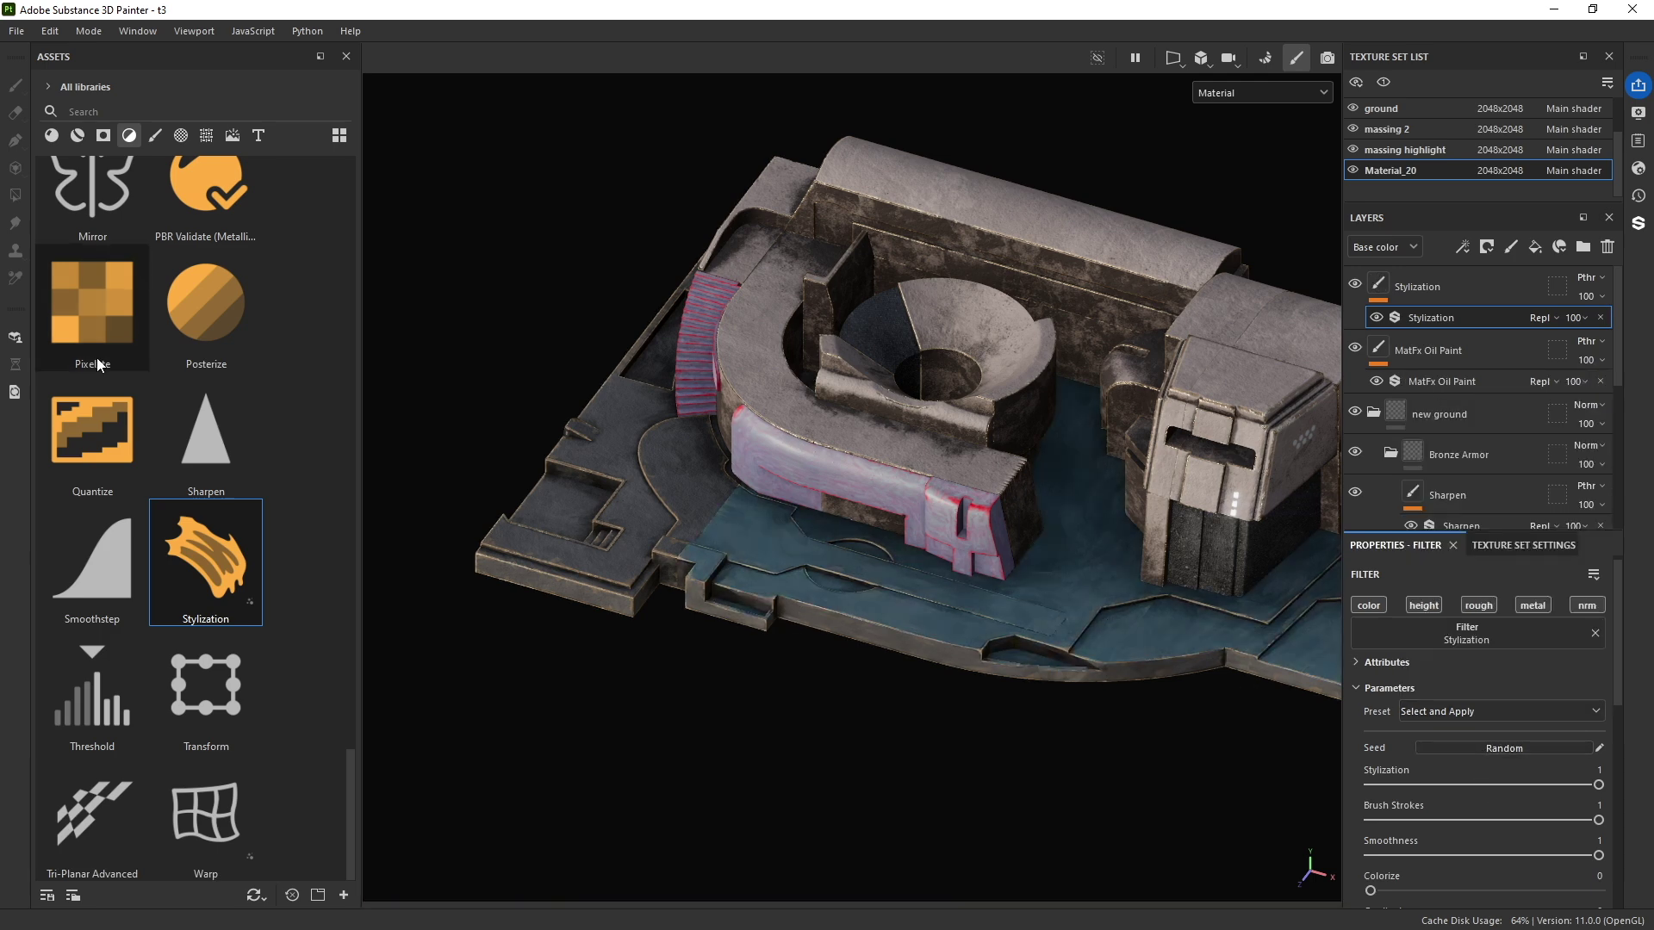
{"action": "left_click_drag", "start_coordinate": [206, 560], "coordinate": [1384, 648]}
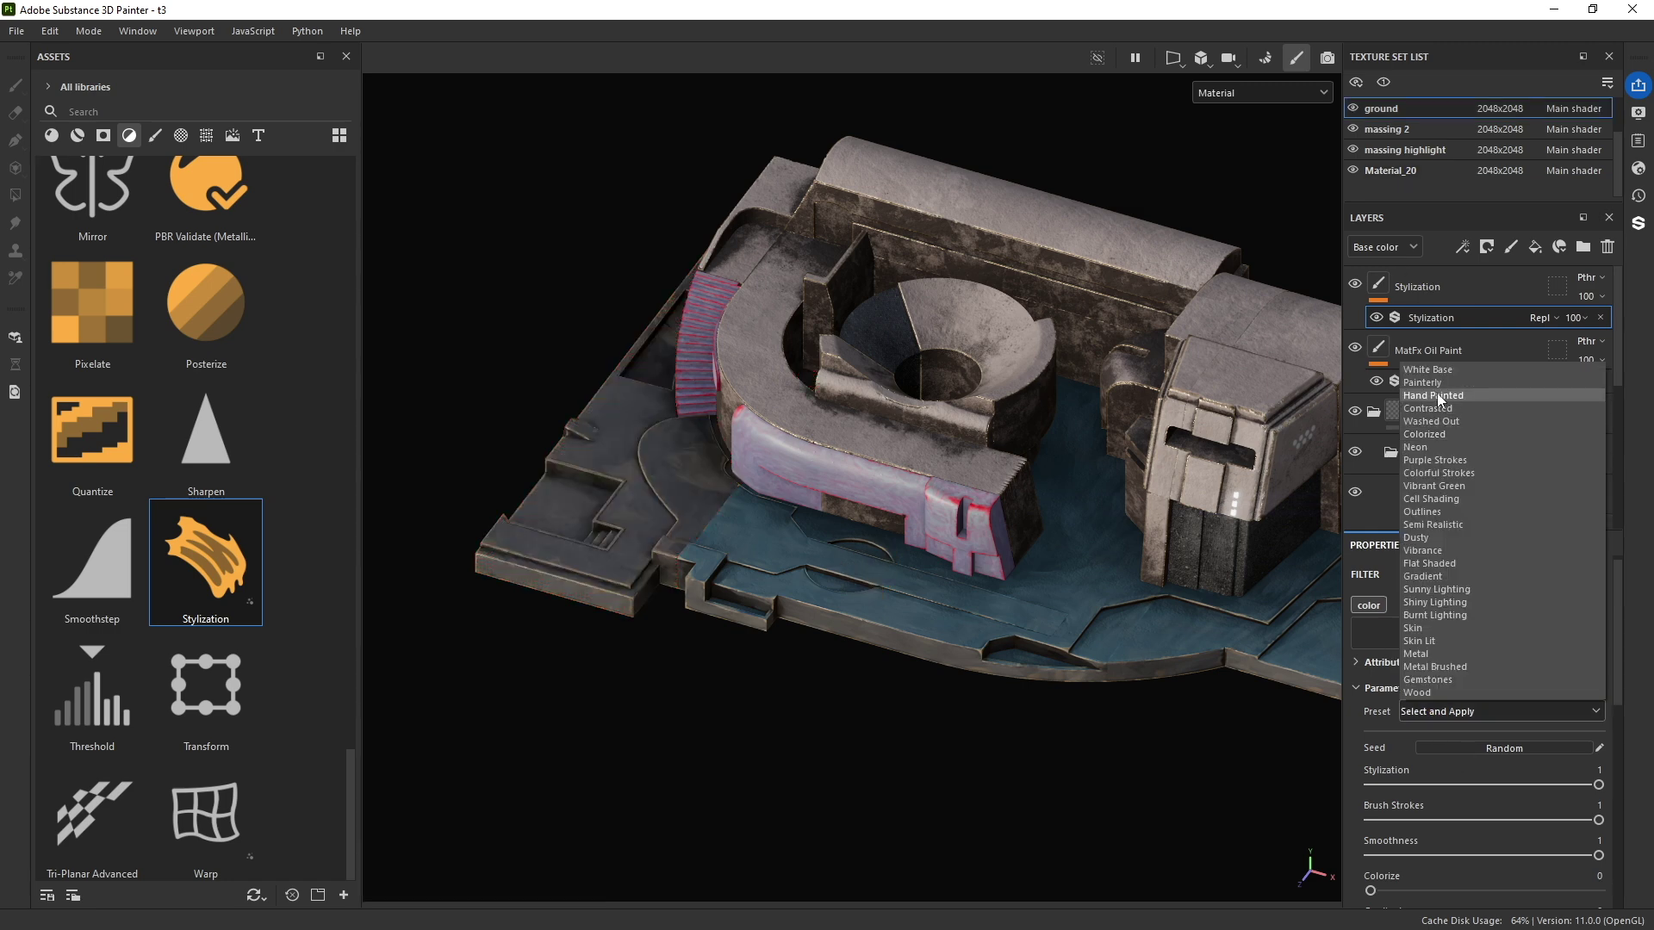
{"action": "left_click_drag", "start_coordinate": [991, 575], "coordinate": [785, 554], "text": "alt"}
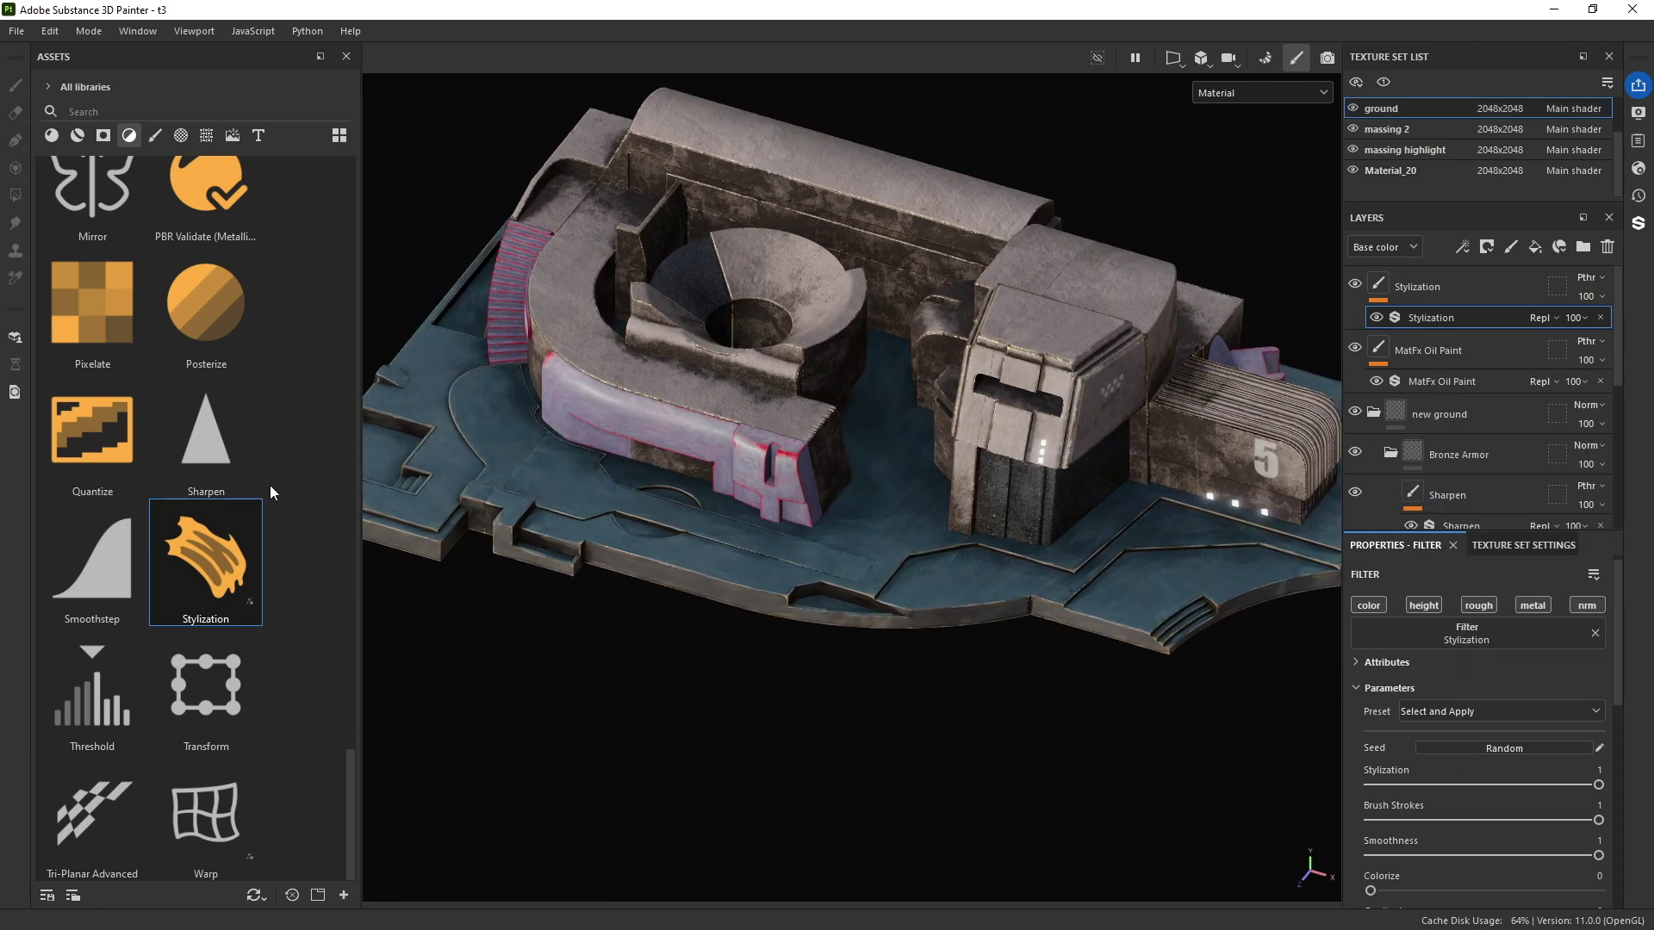
Step: Add the MatFx Peeling Paint filter to the front ground section and move its layer beneath MatFx Oil Paint
{"action": "scroll", "coordinate": [226, 515], "scroll_direction": "up", "scroll_amount": 6}
{"action": "scroll", "coordinate": [222, 534], "scroll_direction": "down", "scroll_amount": 3}
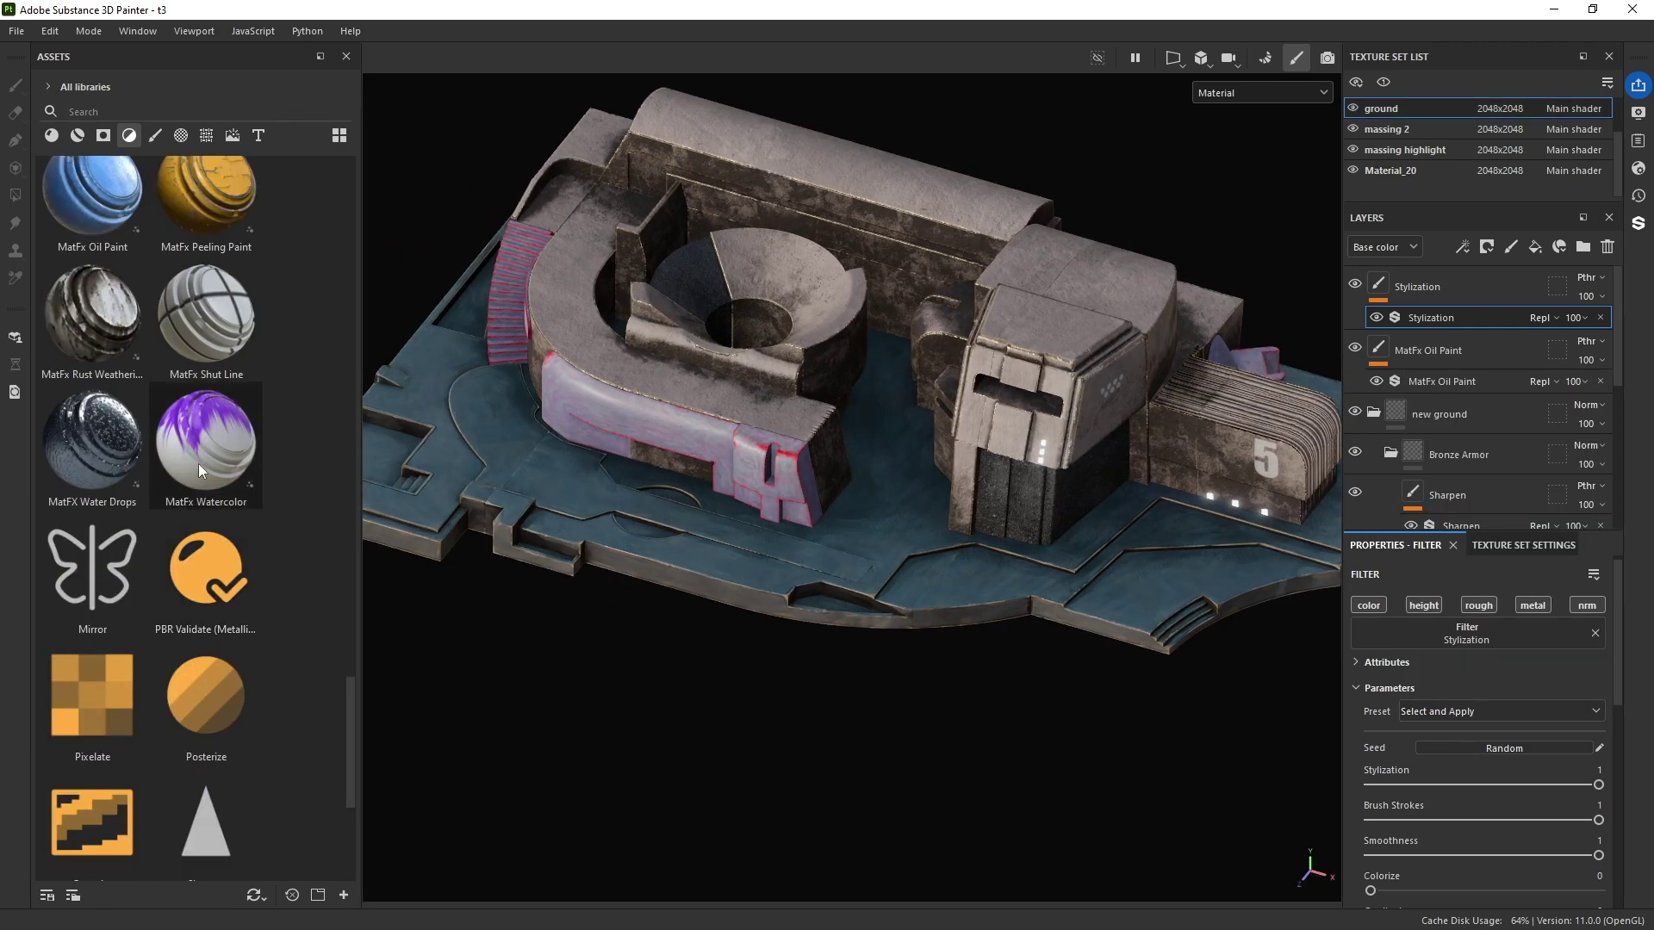
{"action": "left_click", "coordinate": [195, 205]}
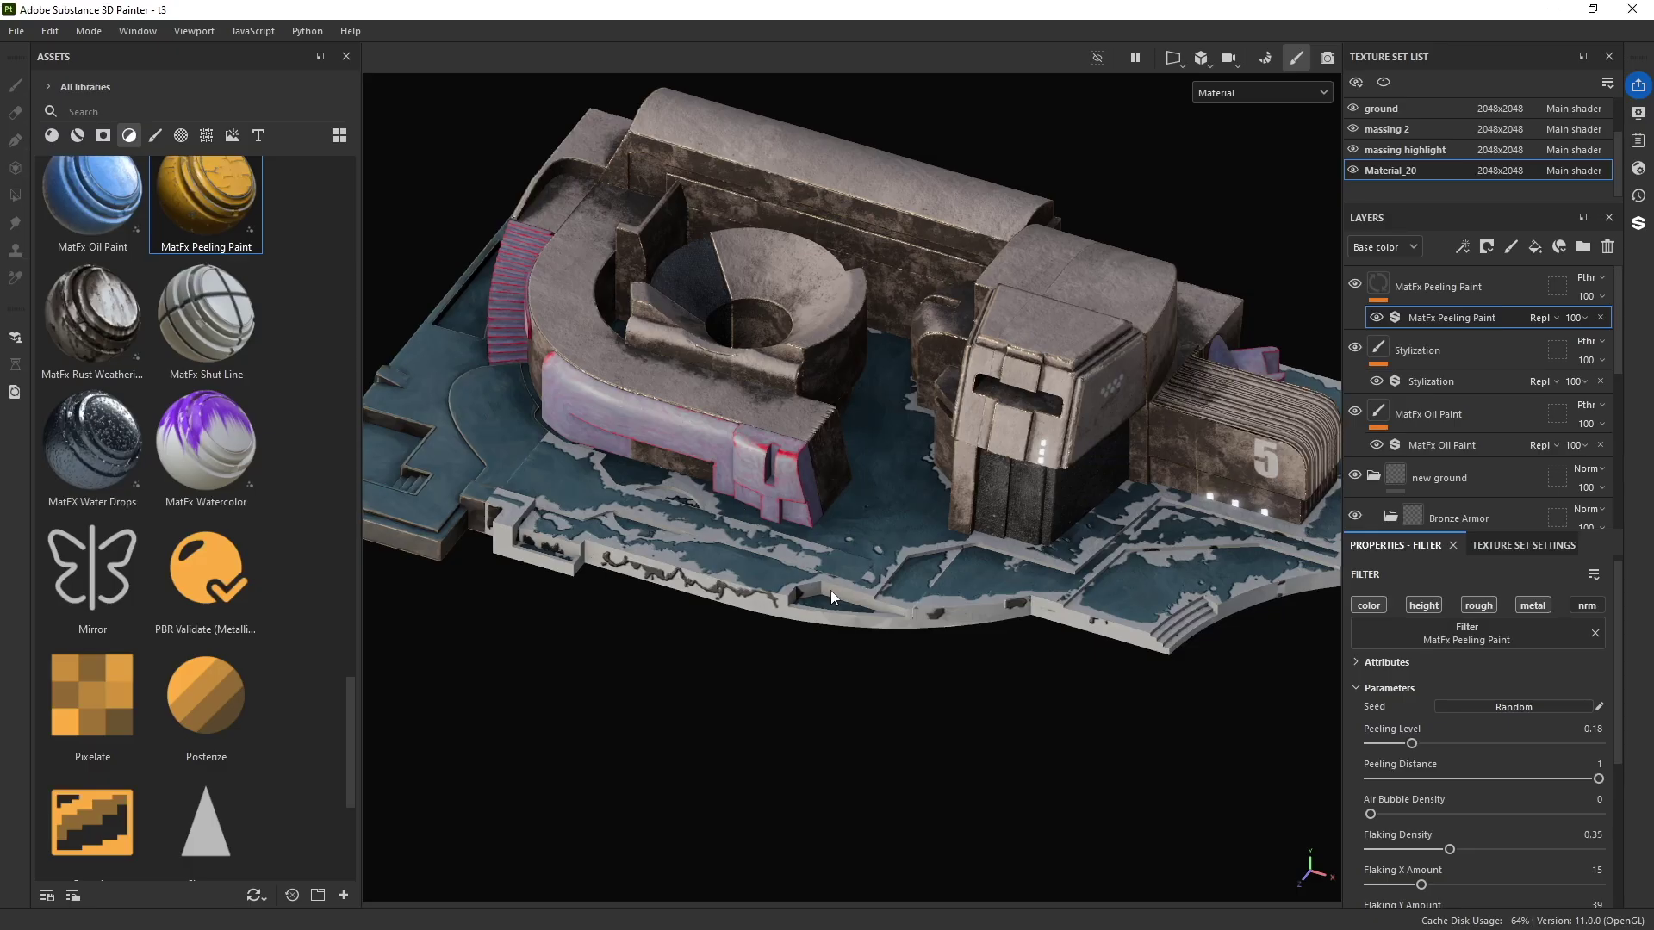
{"action": "left_click_drag", "start_coordinate": [1420, 284], "coordinate": [1461, 435]}
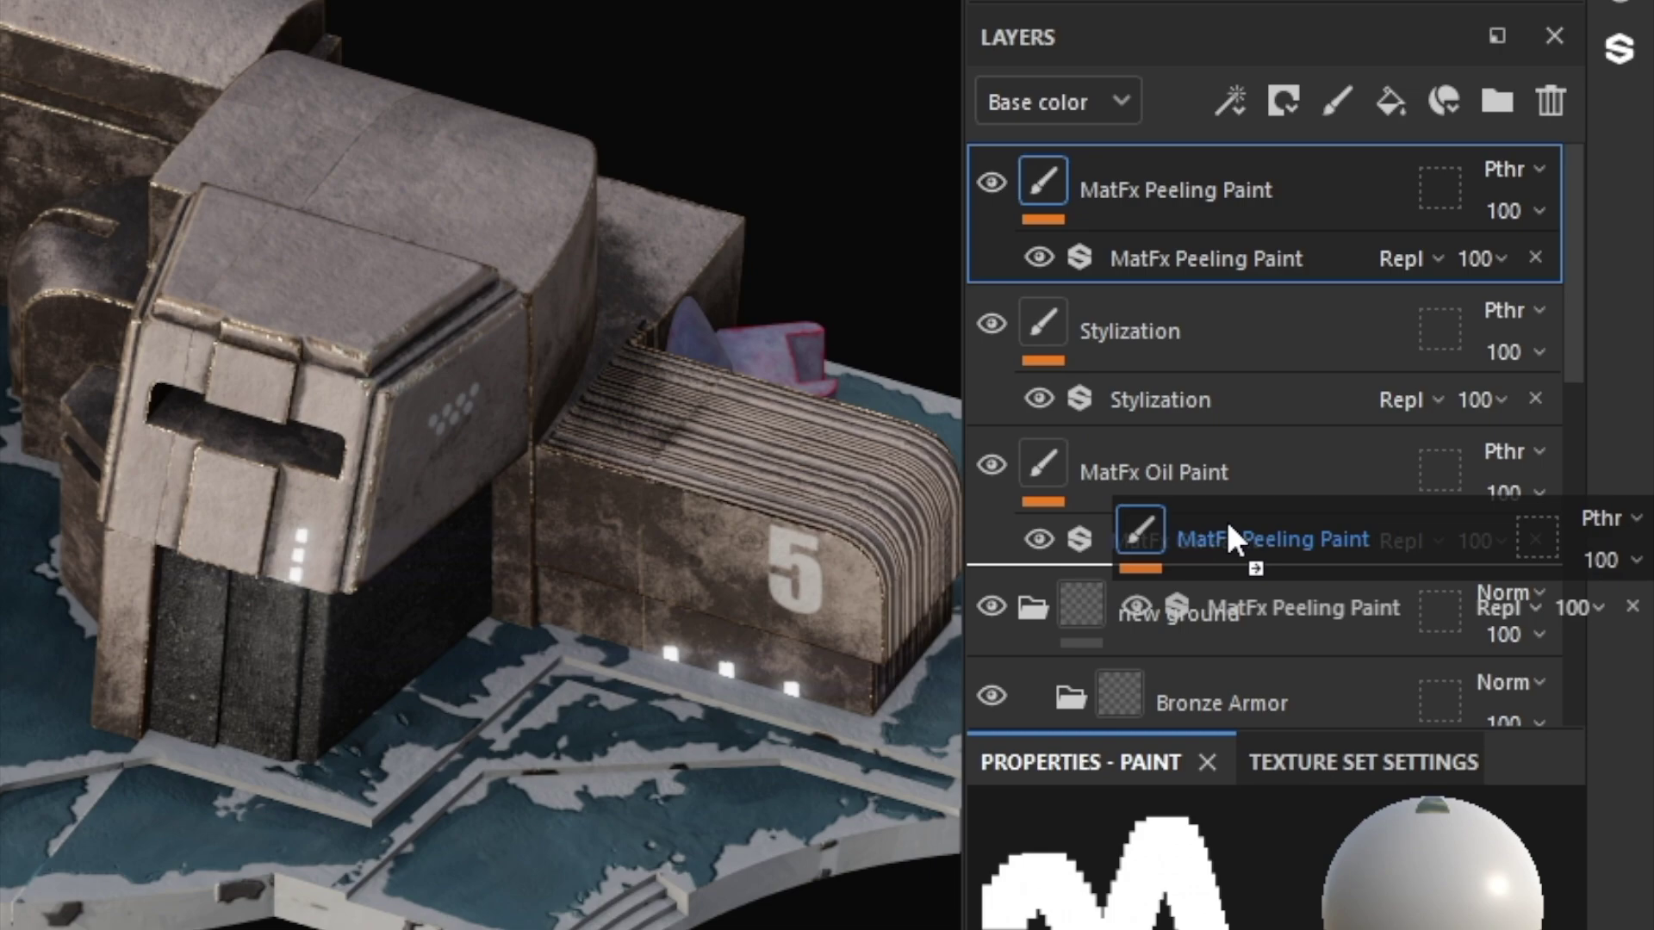
{"action": "left_click_drag", "start_coordinate": [1226, 520], "coordinate": [1225, 519]}
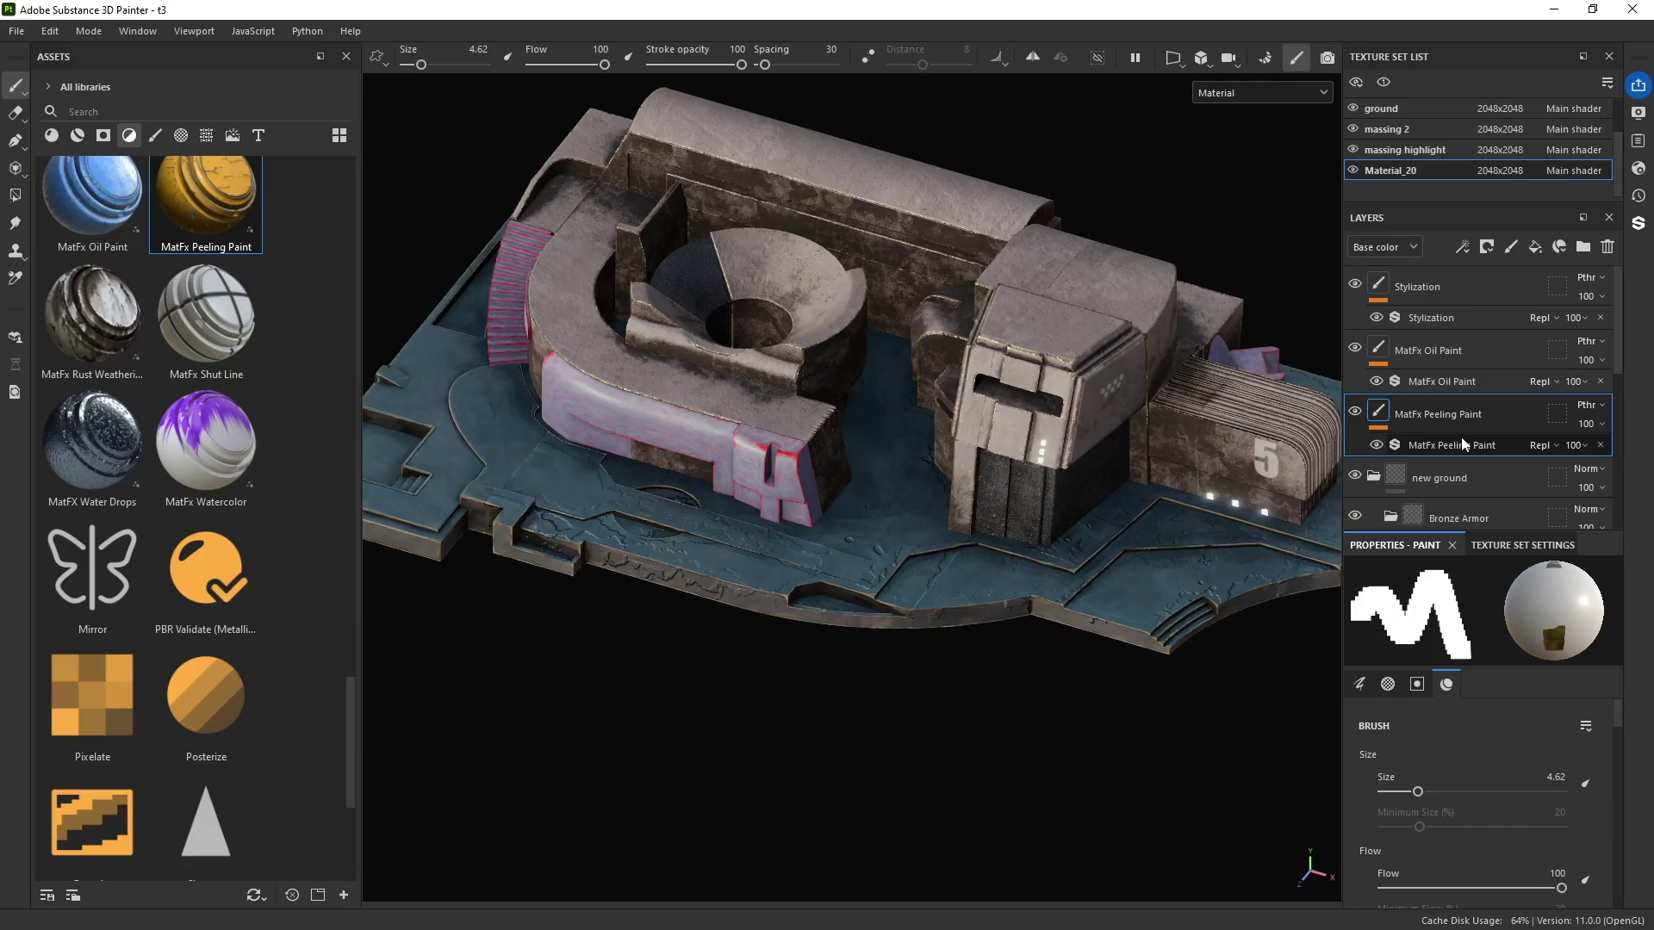
Step: Add MatFx Peeling Paint beneath the oil paint layer in the ground texture set, with Peeling Level and Air Bubble Density at 0.12
{"action": "left_click_drag", "start_coordinate": [946, 509], "coordinate": [882, 592], "text": "alt"}
{"action": "scroll", "coordinate": [882, 592], "scroll_direction": "up", "scroll_amount": 2}
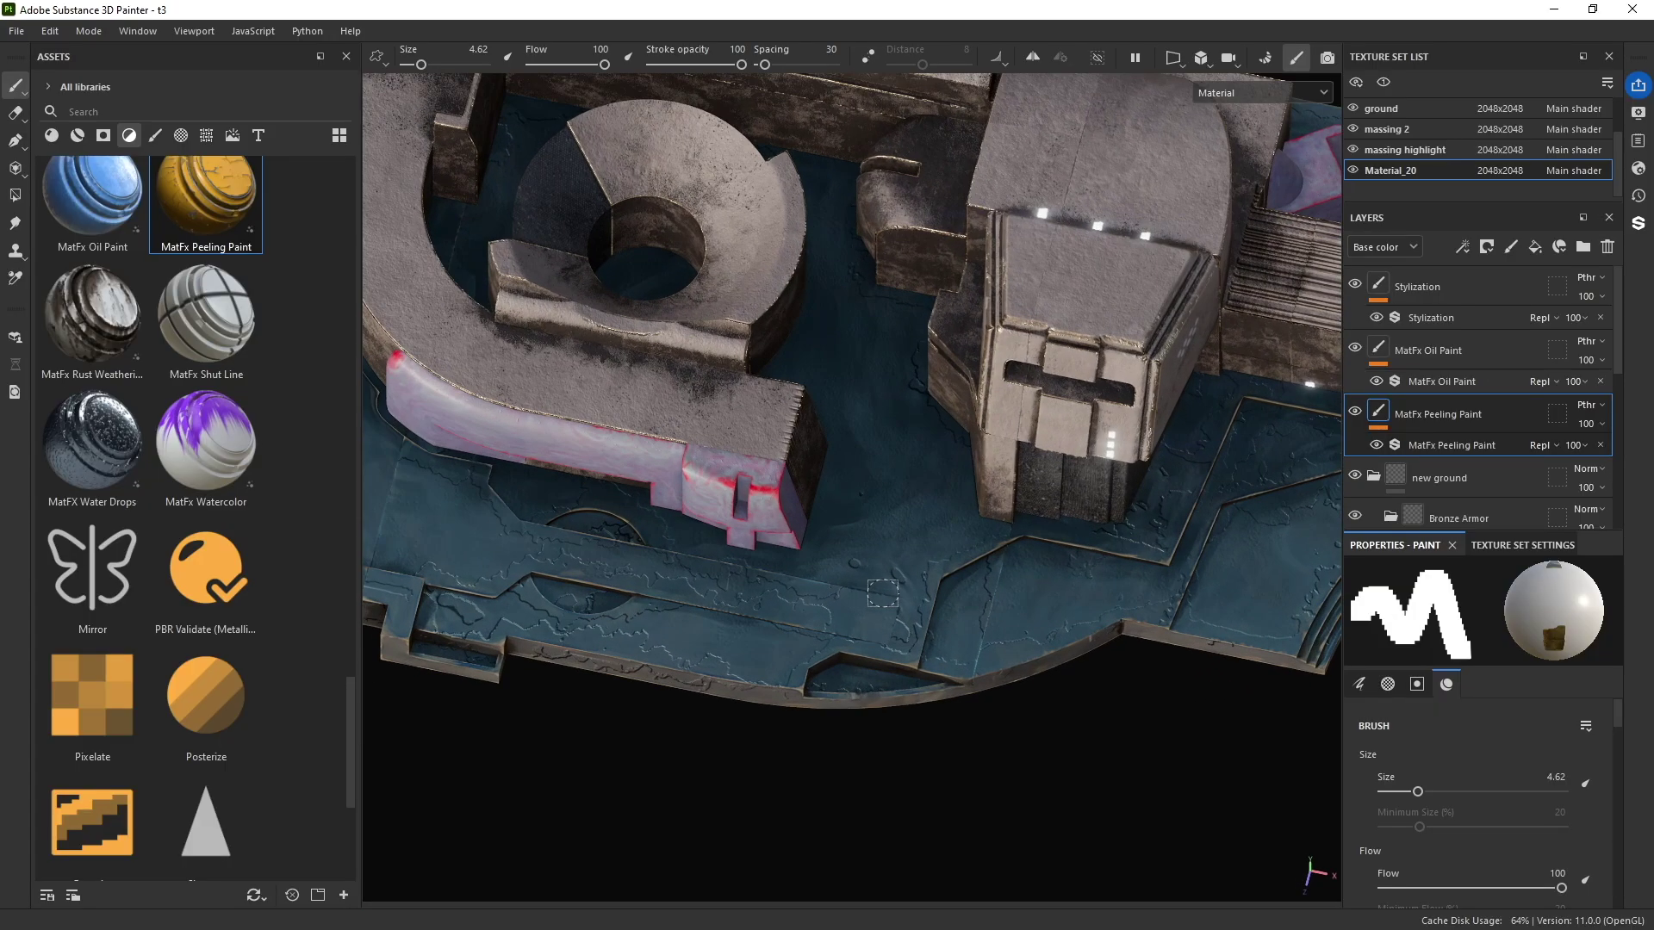
{"action": "middle_click_drag", "start_coordinate": [817, 591], "coordinate": [1045, 561], "text": "alt"}
{"action": "left_click_drag", "start_coordinate": [877, 607], "coordinate": [890, 449], "text": "alt"}
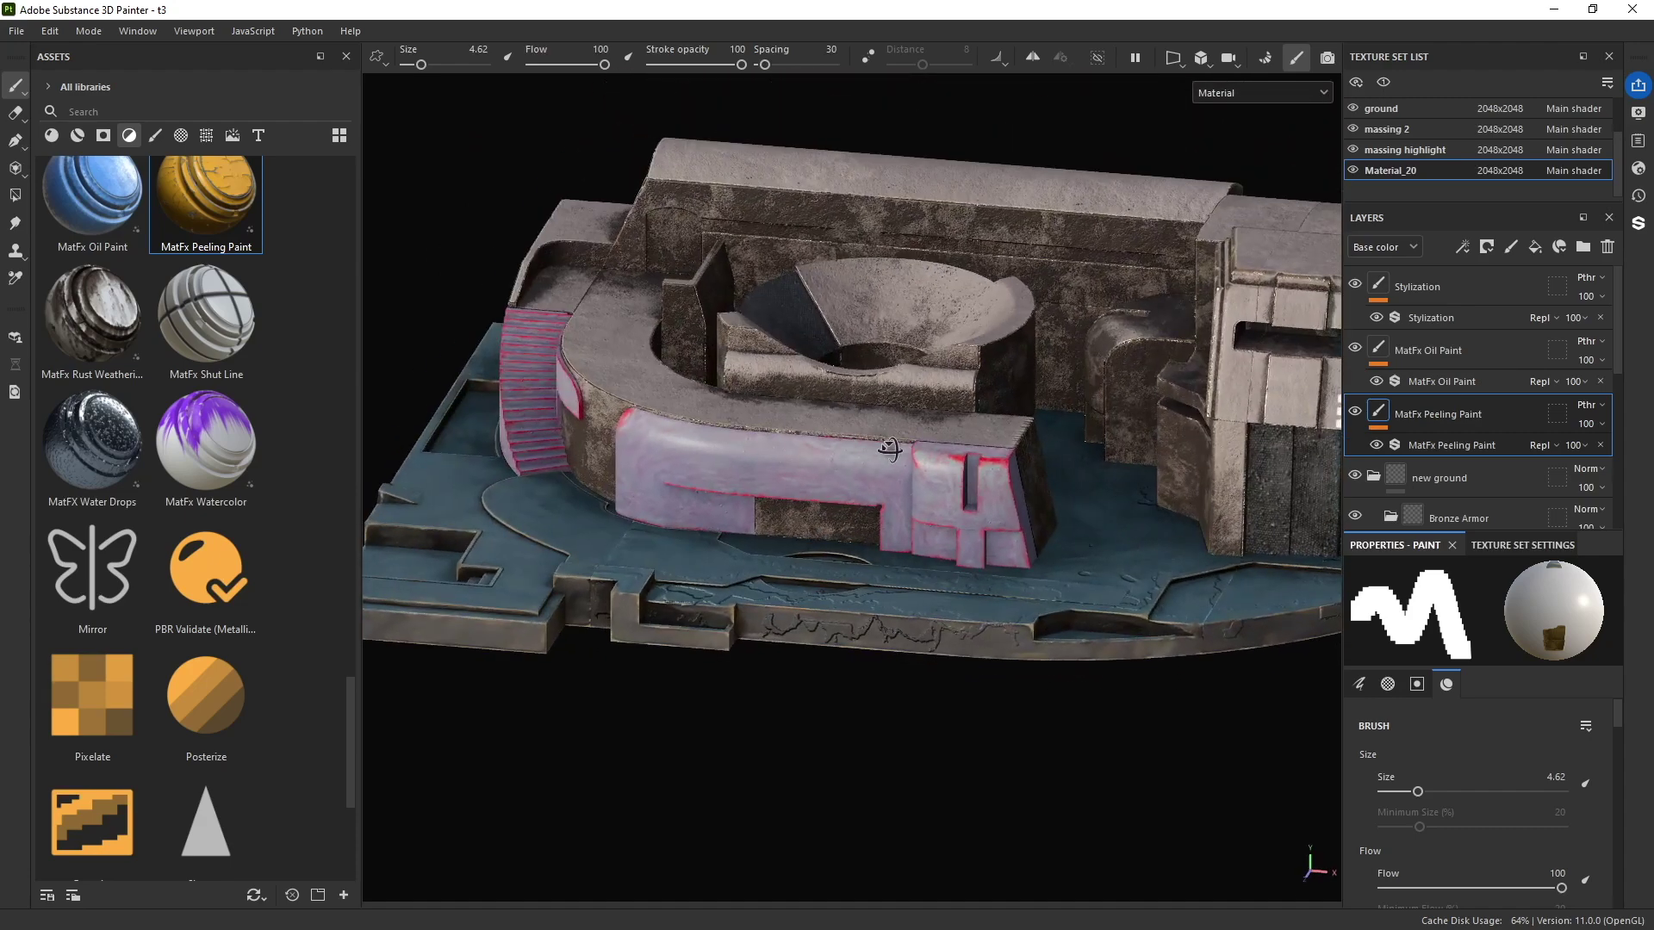
{"action": "scroll", "coordinate": [890, 448], "scroll_direction": "up", "scroll_amount": 2}
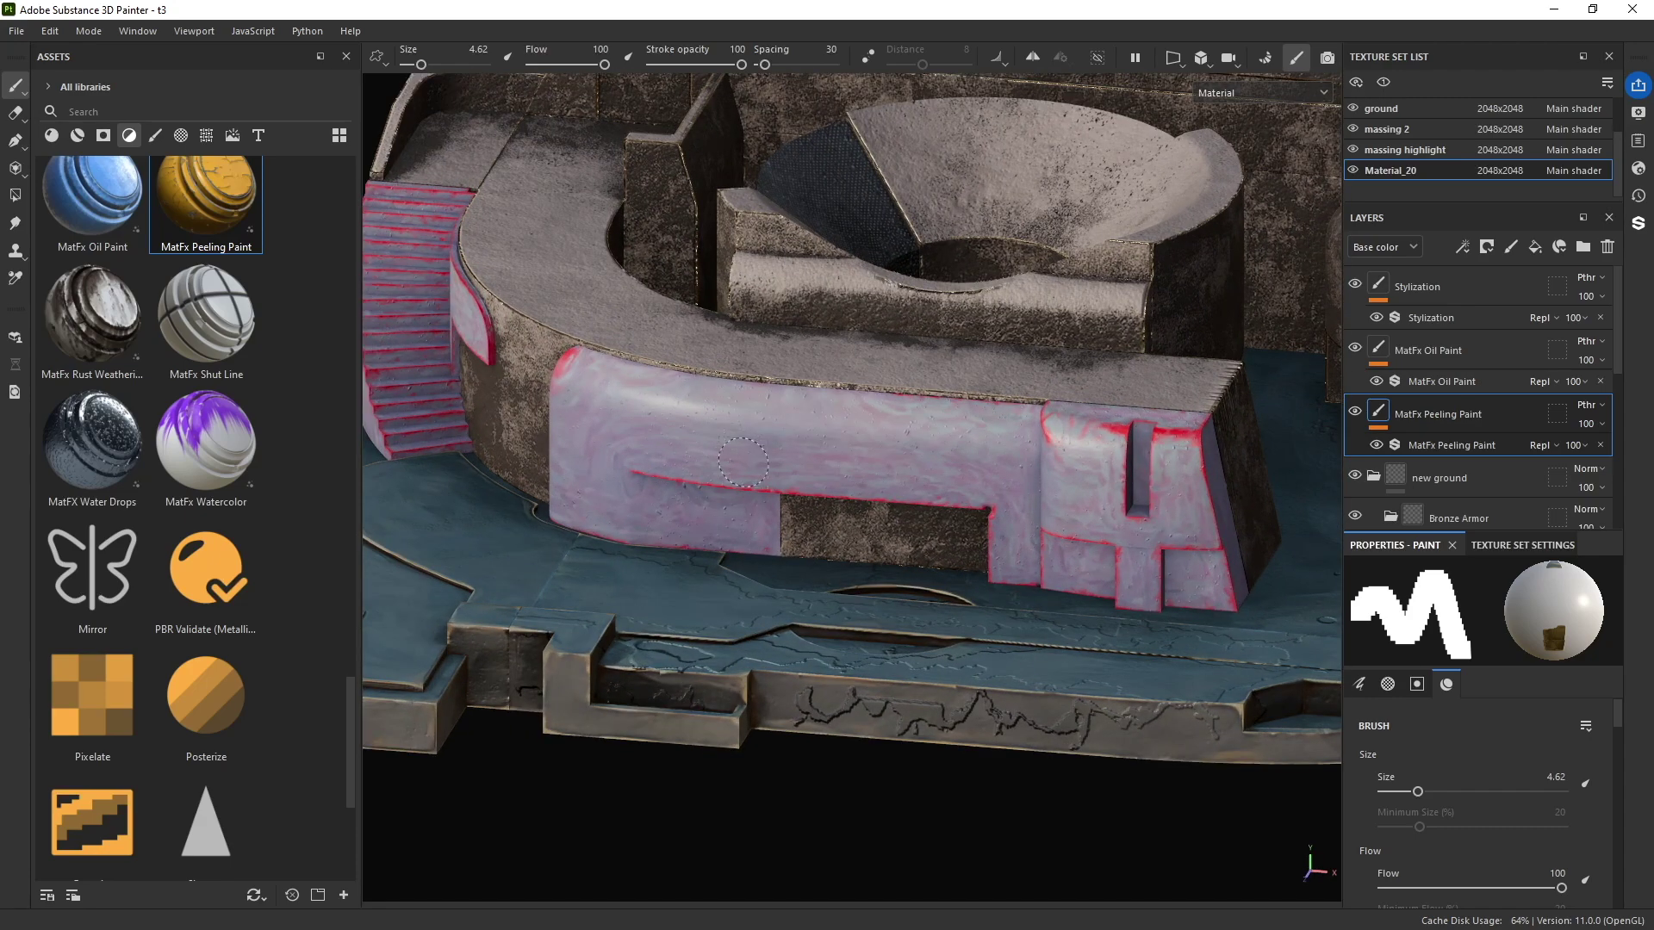
{"action": "left_click_drag", "start_coordinate": [646, 464], "coordinate": [1234, 701], "text": "alt"}
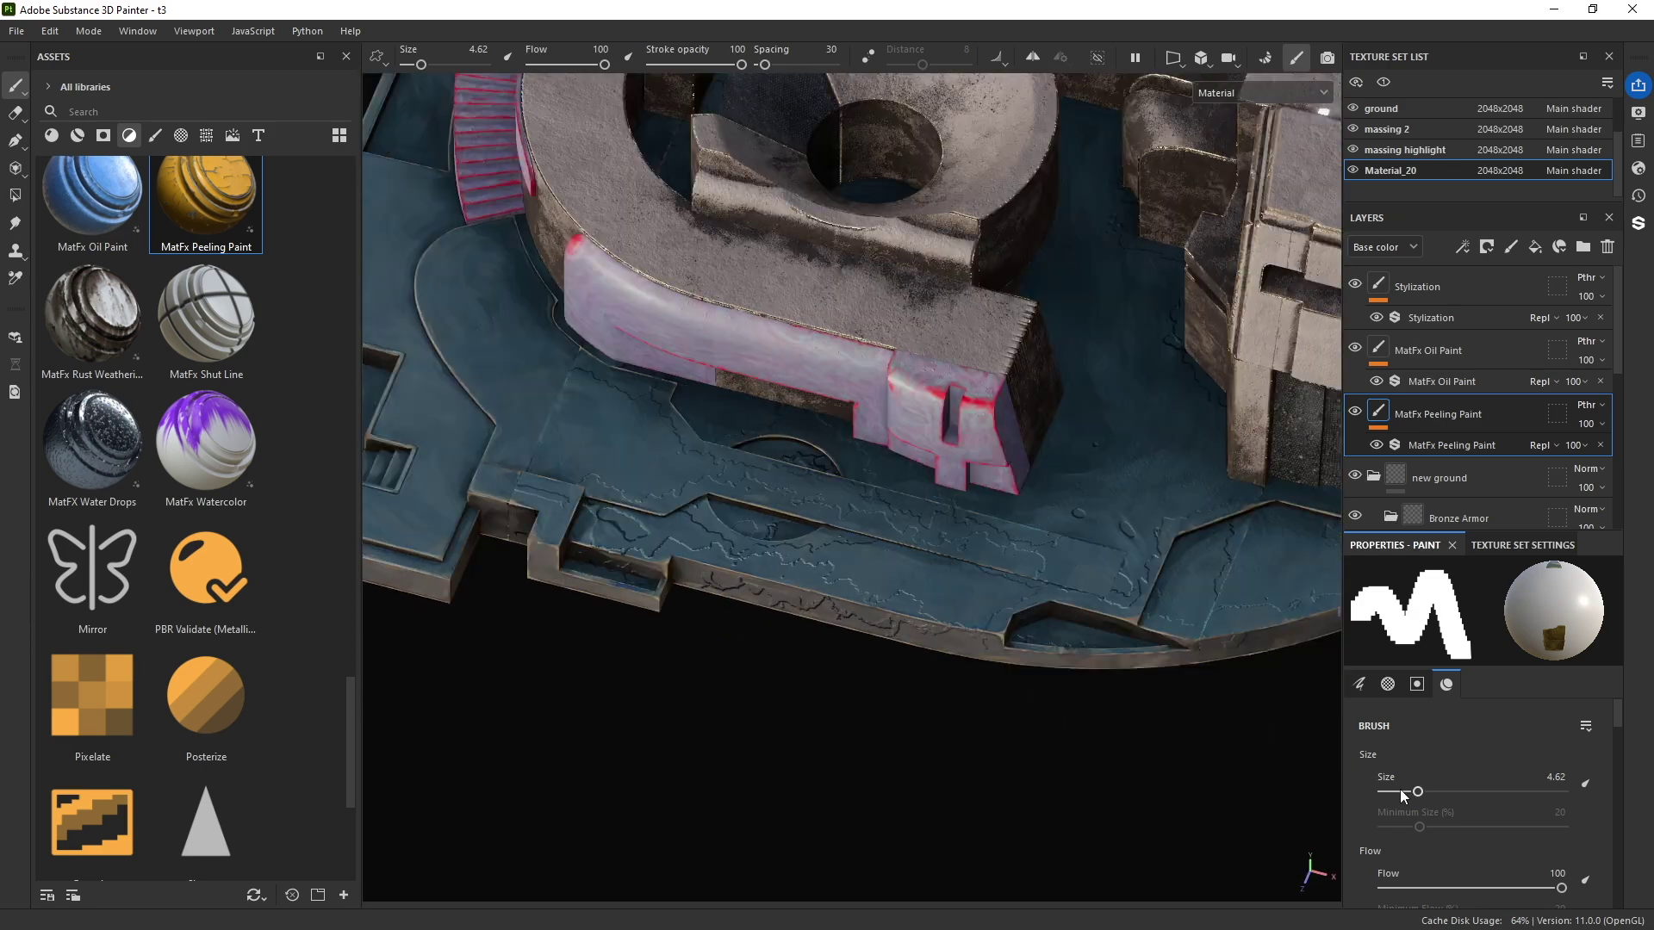
{"action": "left_click_drag", "start_coordinate": [914, 579], "coordinate": [707, 560], "text": "alt"}
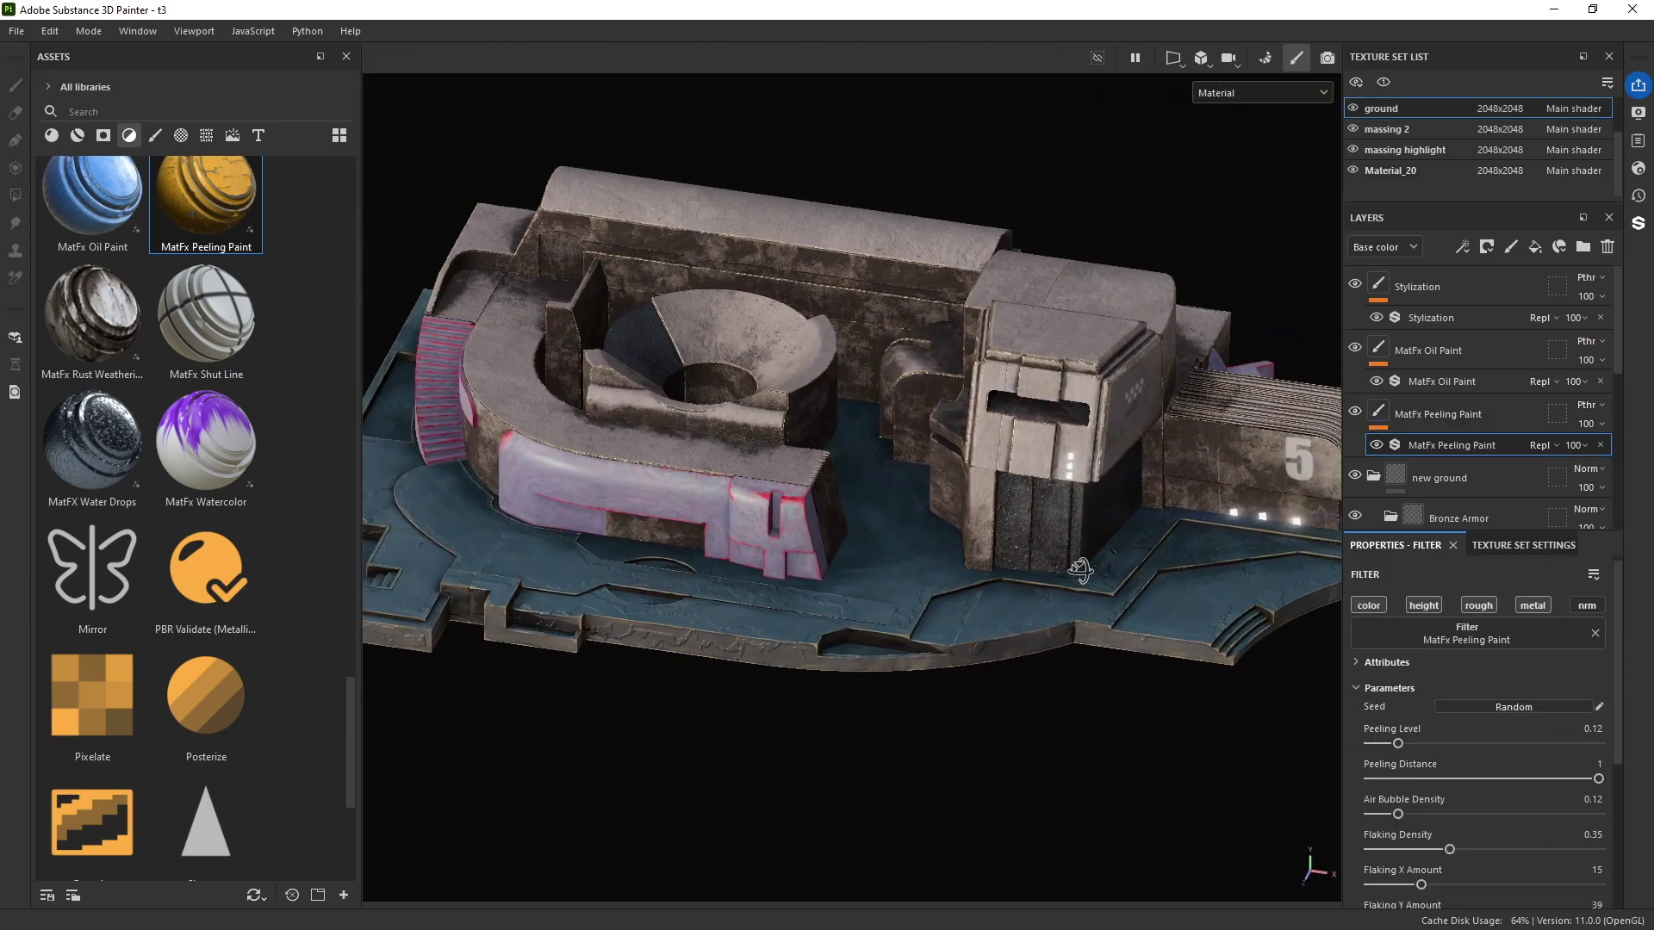
{"action": "left_click_drag", "start_coordinate": [1078, 572], "coordinate": [902, 527], "text": "alt"}
{"action": "left_click_drag", "start_coordinate": [1161, 514], "coordinate": [1106, 526], "text": "alt"}
{"action": "middle_click_drag", "start_coordinate": [846, 569], "coordinate": [1041, 516], "text": "alt"}
{"action": "scroll", "coordinate": [850, 522], "scroll_direction": "up", "scroll_amount": 3}
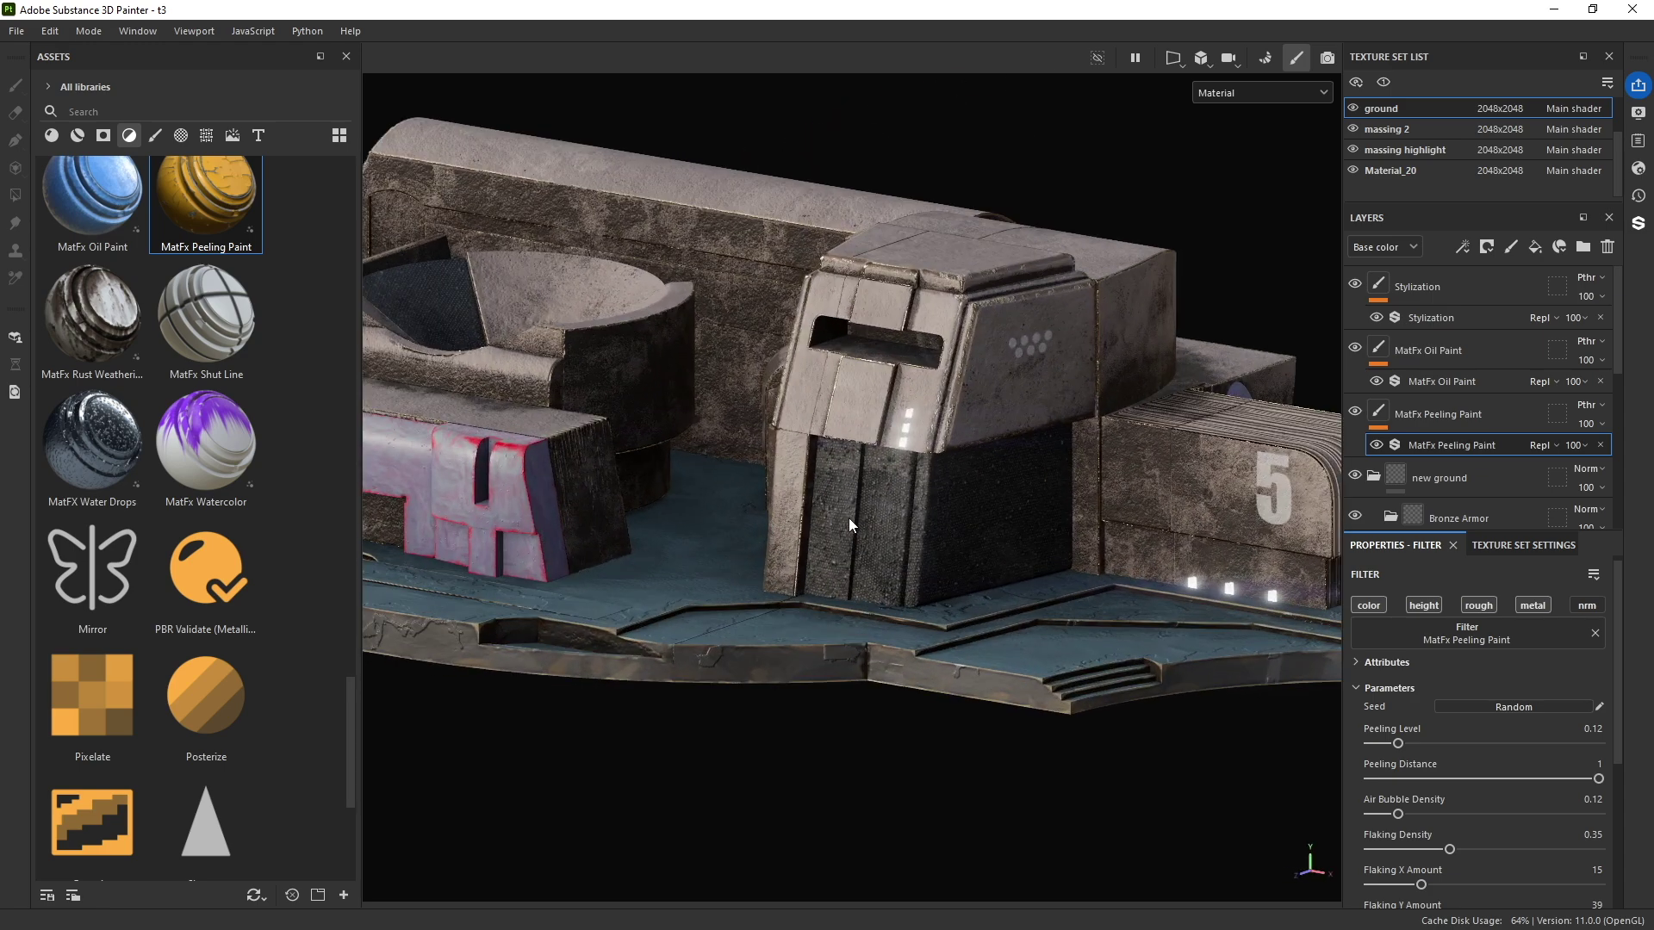
Step: Examine the filtered ground and the whole building from the tower side, the stairs side and above
{"action": "scroll", "coordinate": [895, 525], "scroll_direction": "down", "scroll_amount": 1}
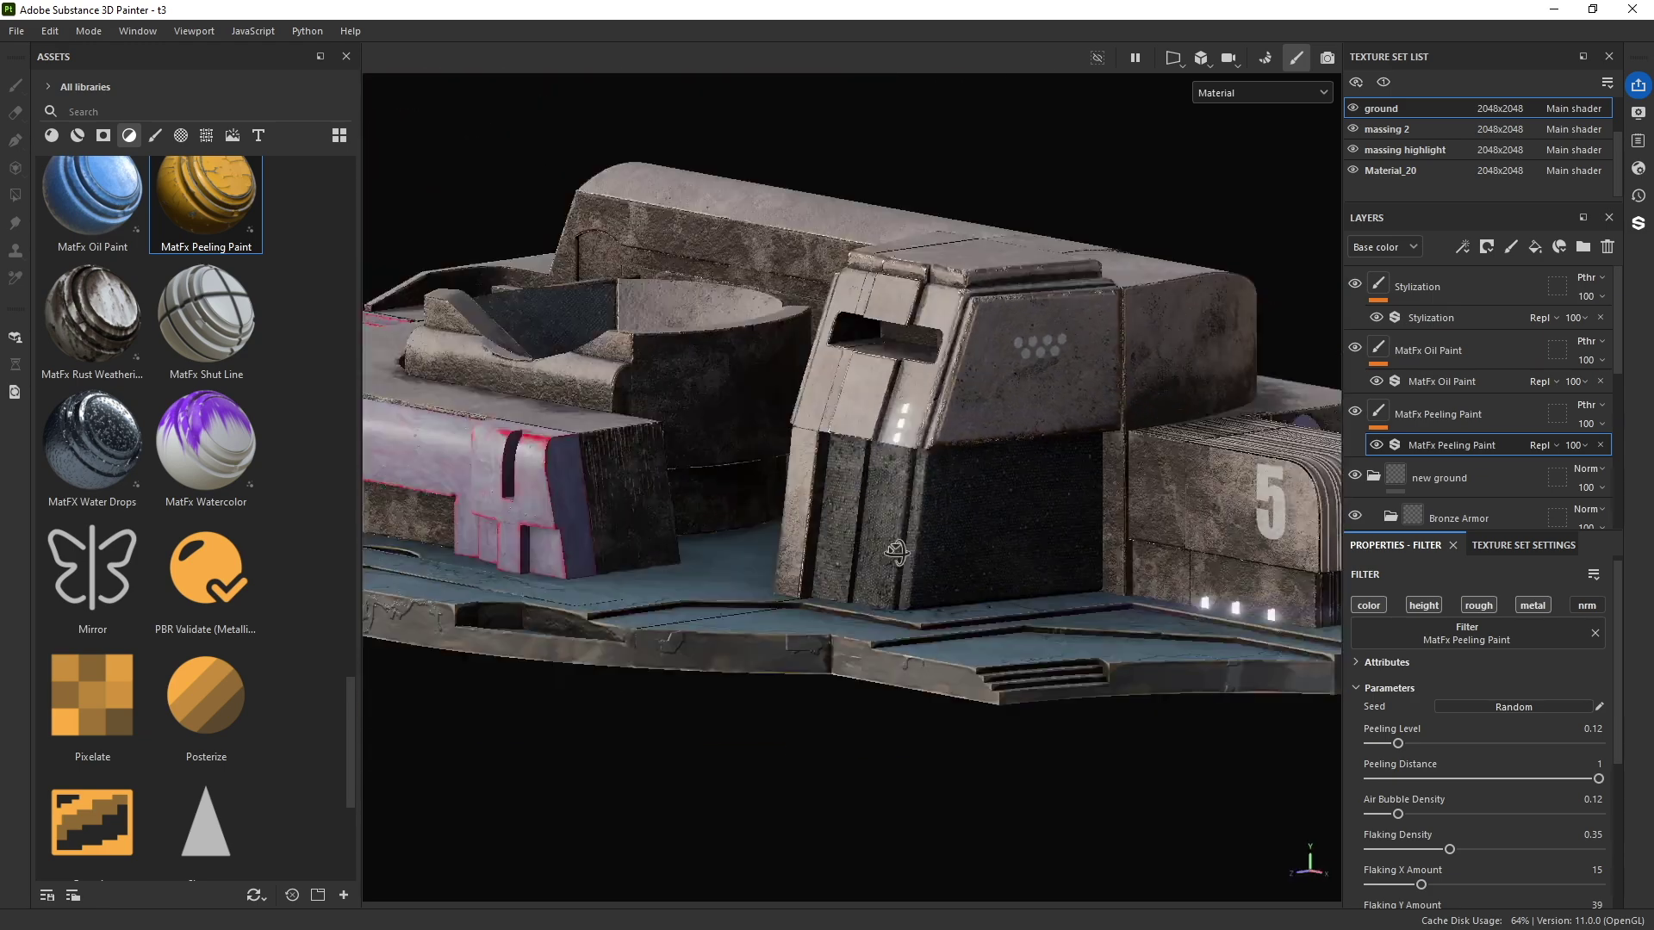
{"action": "middle_click_drag", "start_coordinate": [847, 594], "coordinate": [1137, 608], "text": "alt"}
{"action": "left_click_drag", "start_coordinate": [746, 560], "coordinate": [852, 580], "text": "alt"}
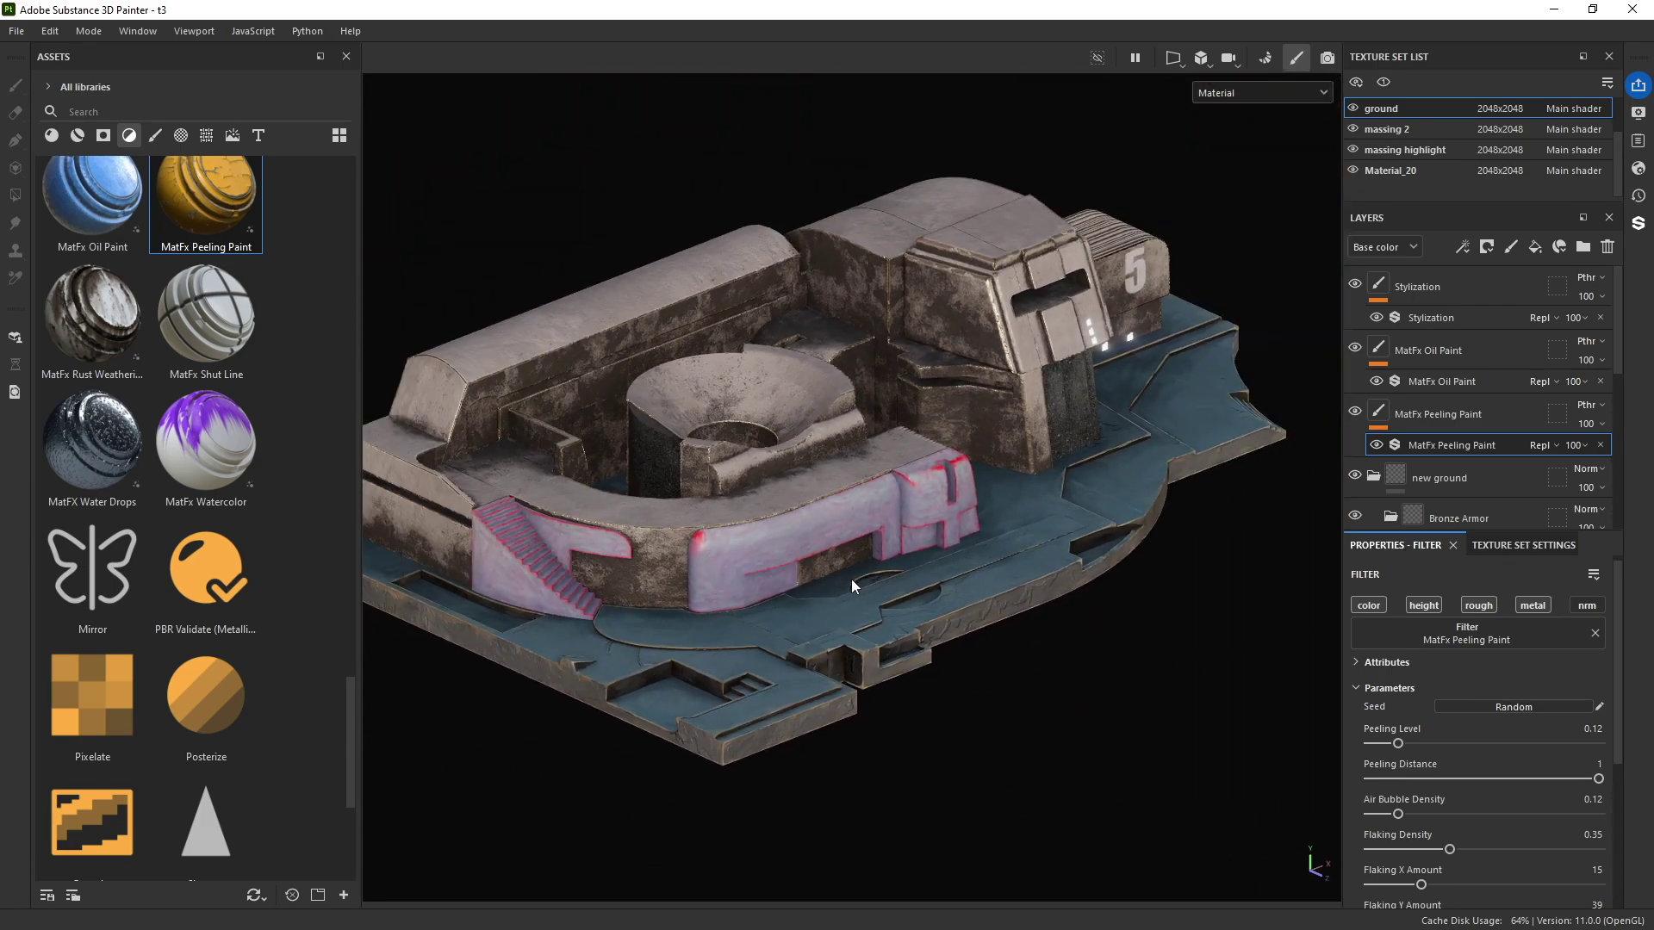
{"action": "left_click_drag", "start_coordinate": [408, 366], "coordinate": [899, 416], "text": "alt"}
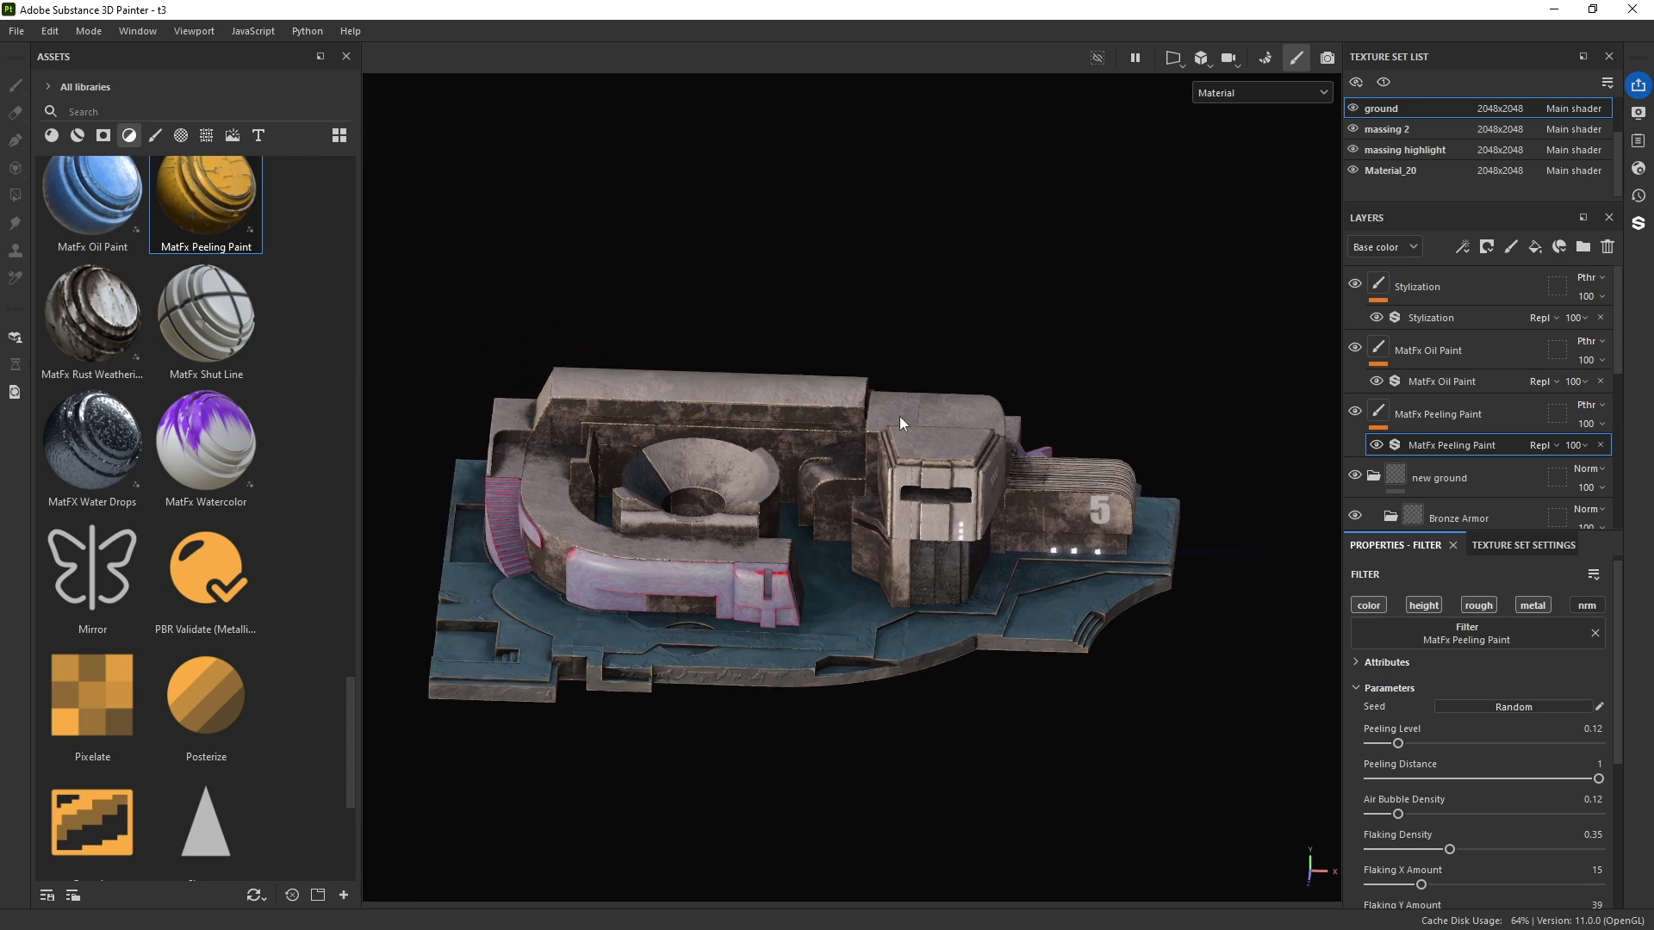
{"action": "scroll", "coordinate": [842, 530], "scroll_direction": "up", "scroll_amount": 3}
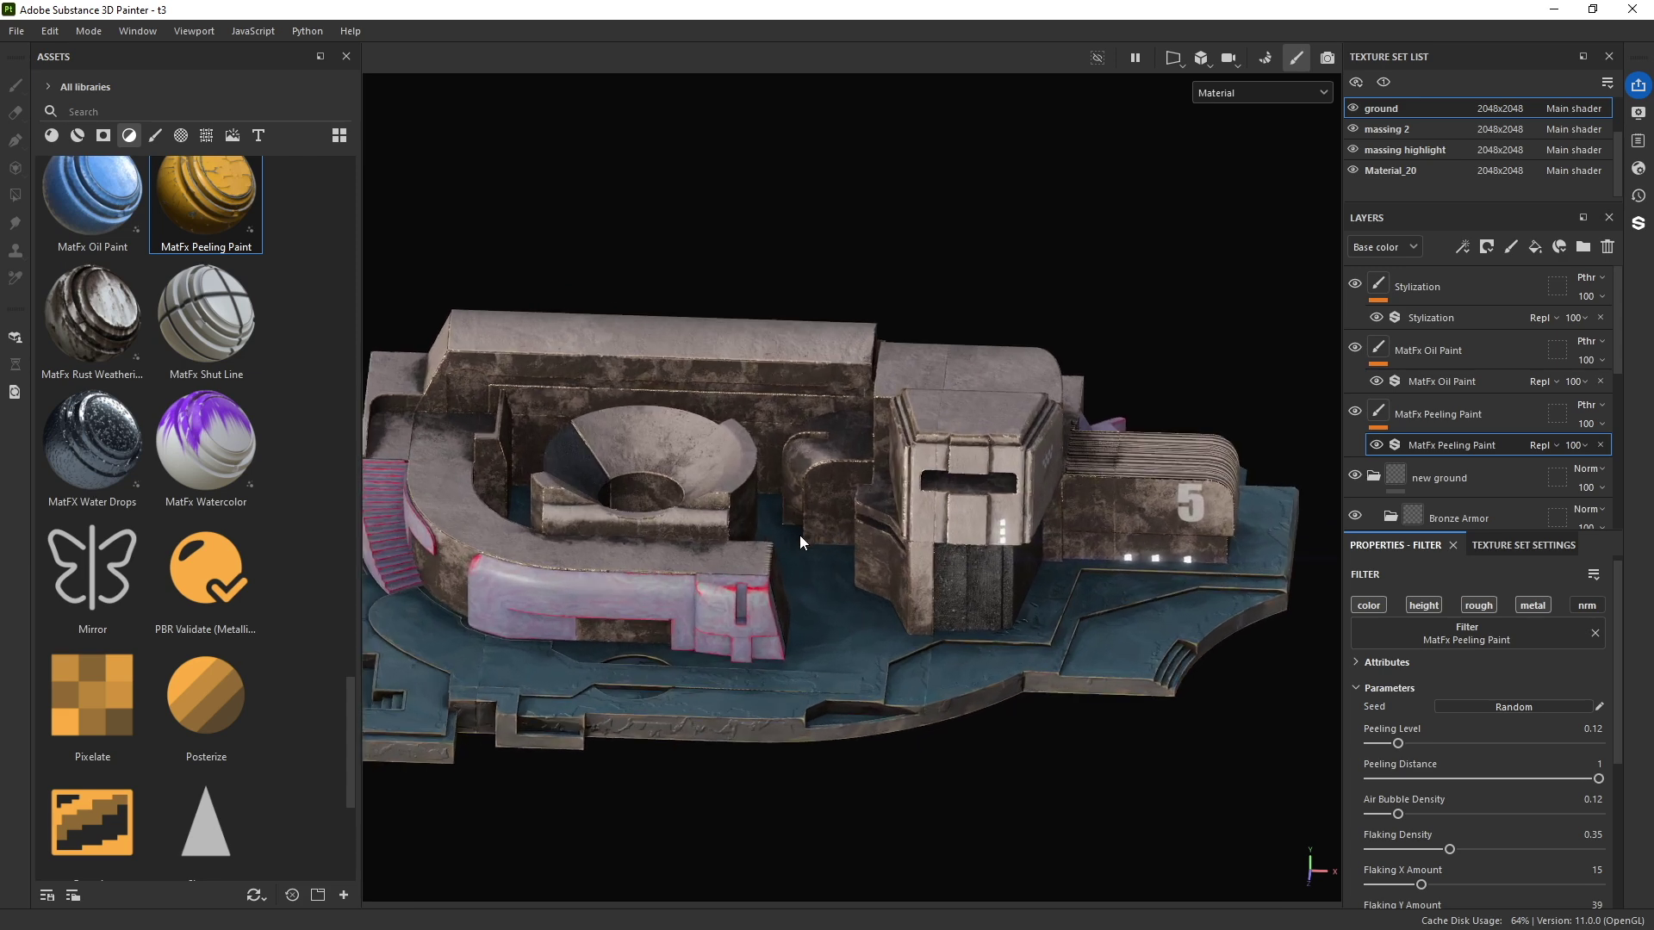
{"action": "scroll", "coordinate": [779, 560], "scroll_direction": "down", "scroll_amount": 2}
{"action": "left_click_drag", "start_coordinate": [802, 589], "coordinate": [598, 490], "text": "alt"}
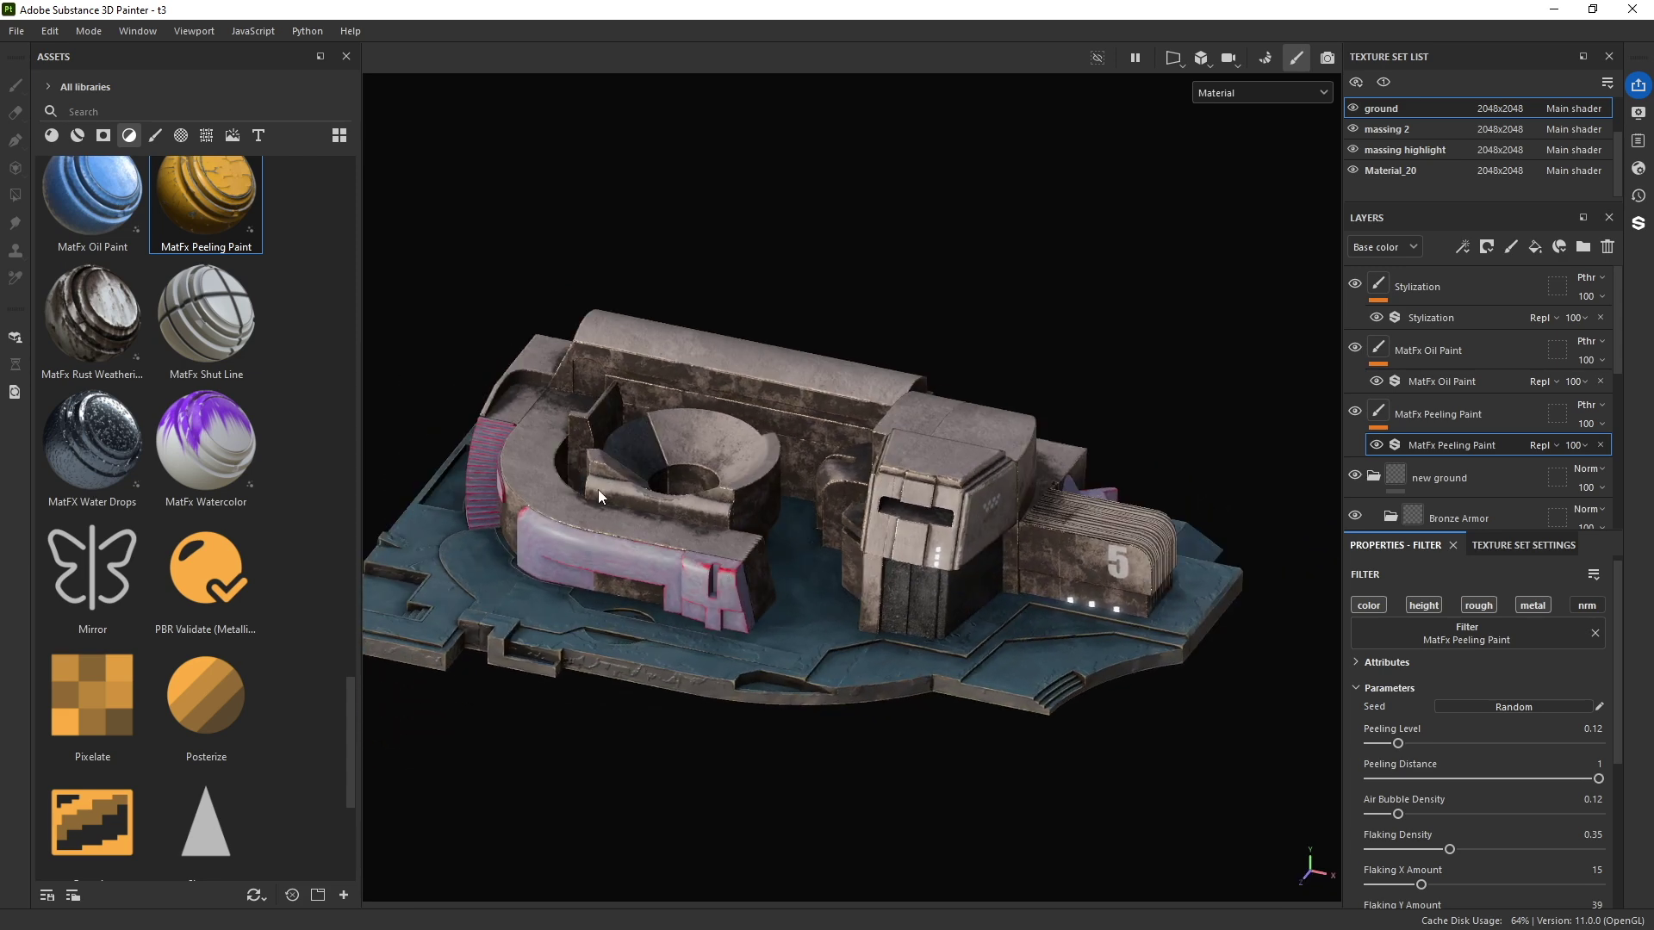
{"action": "left_click_drag", "start_coordinate": [708, 565], "coordinate": [613, 543], "text": "alt"}
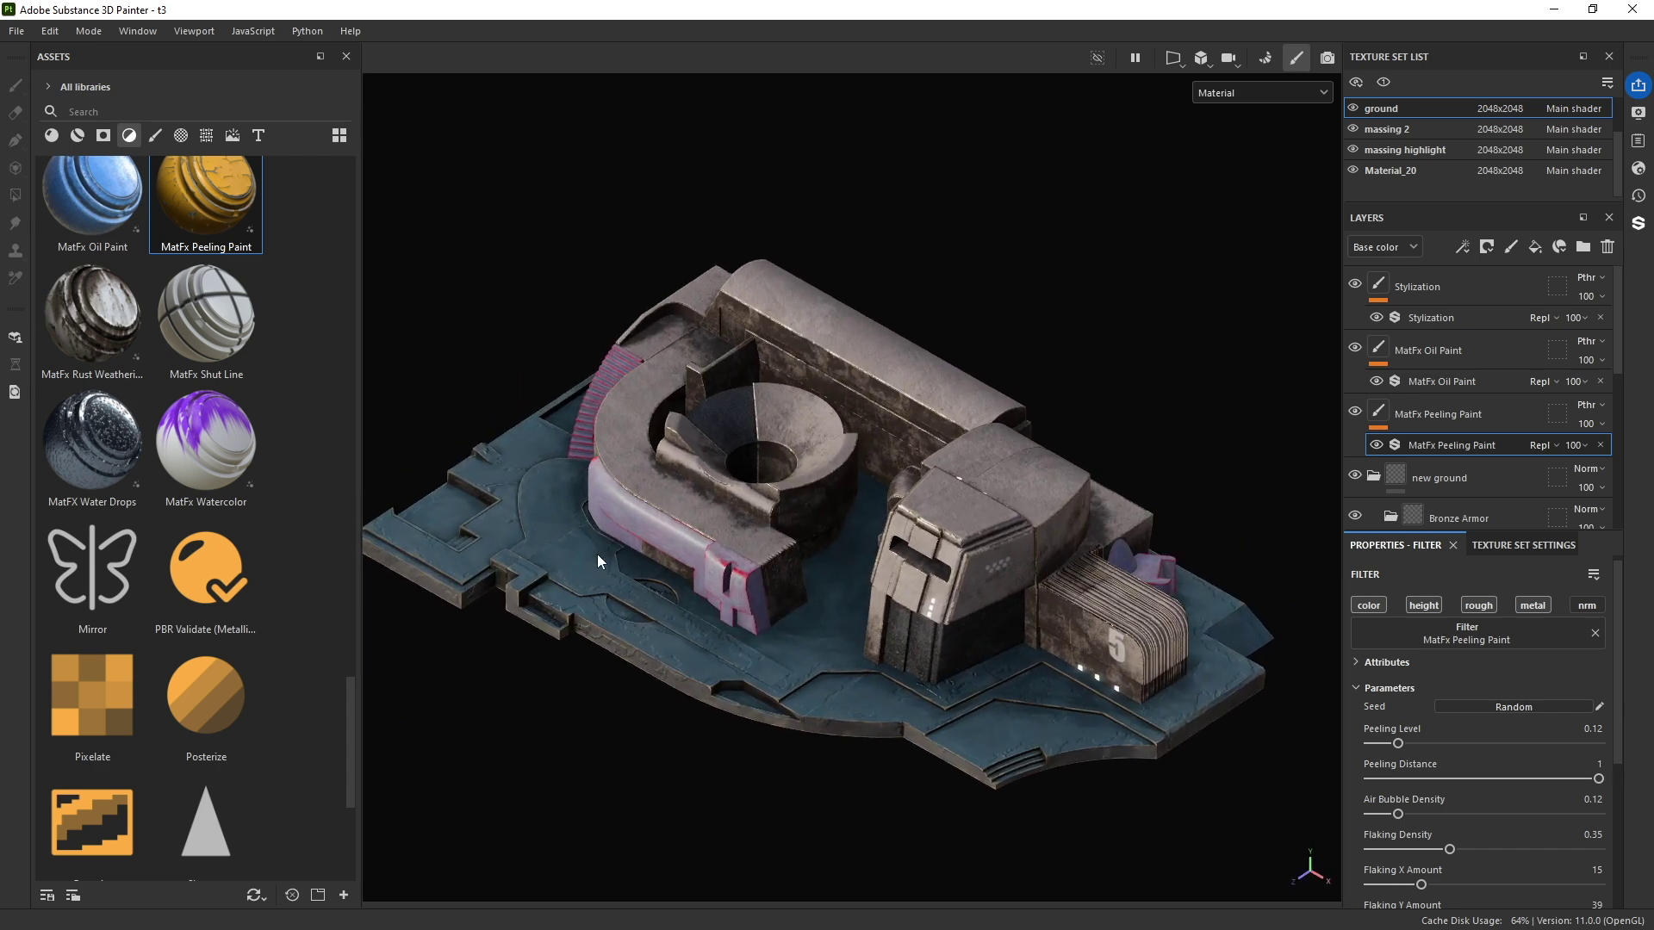